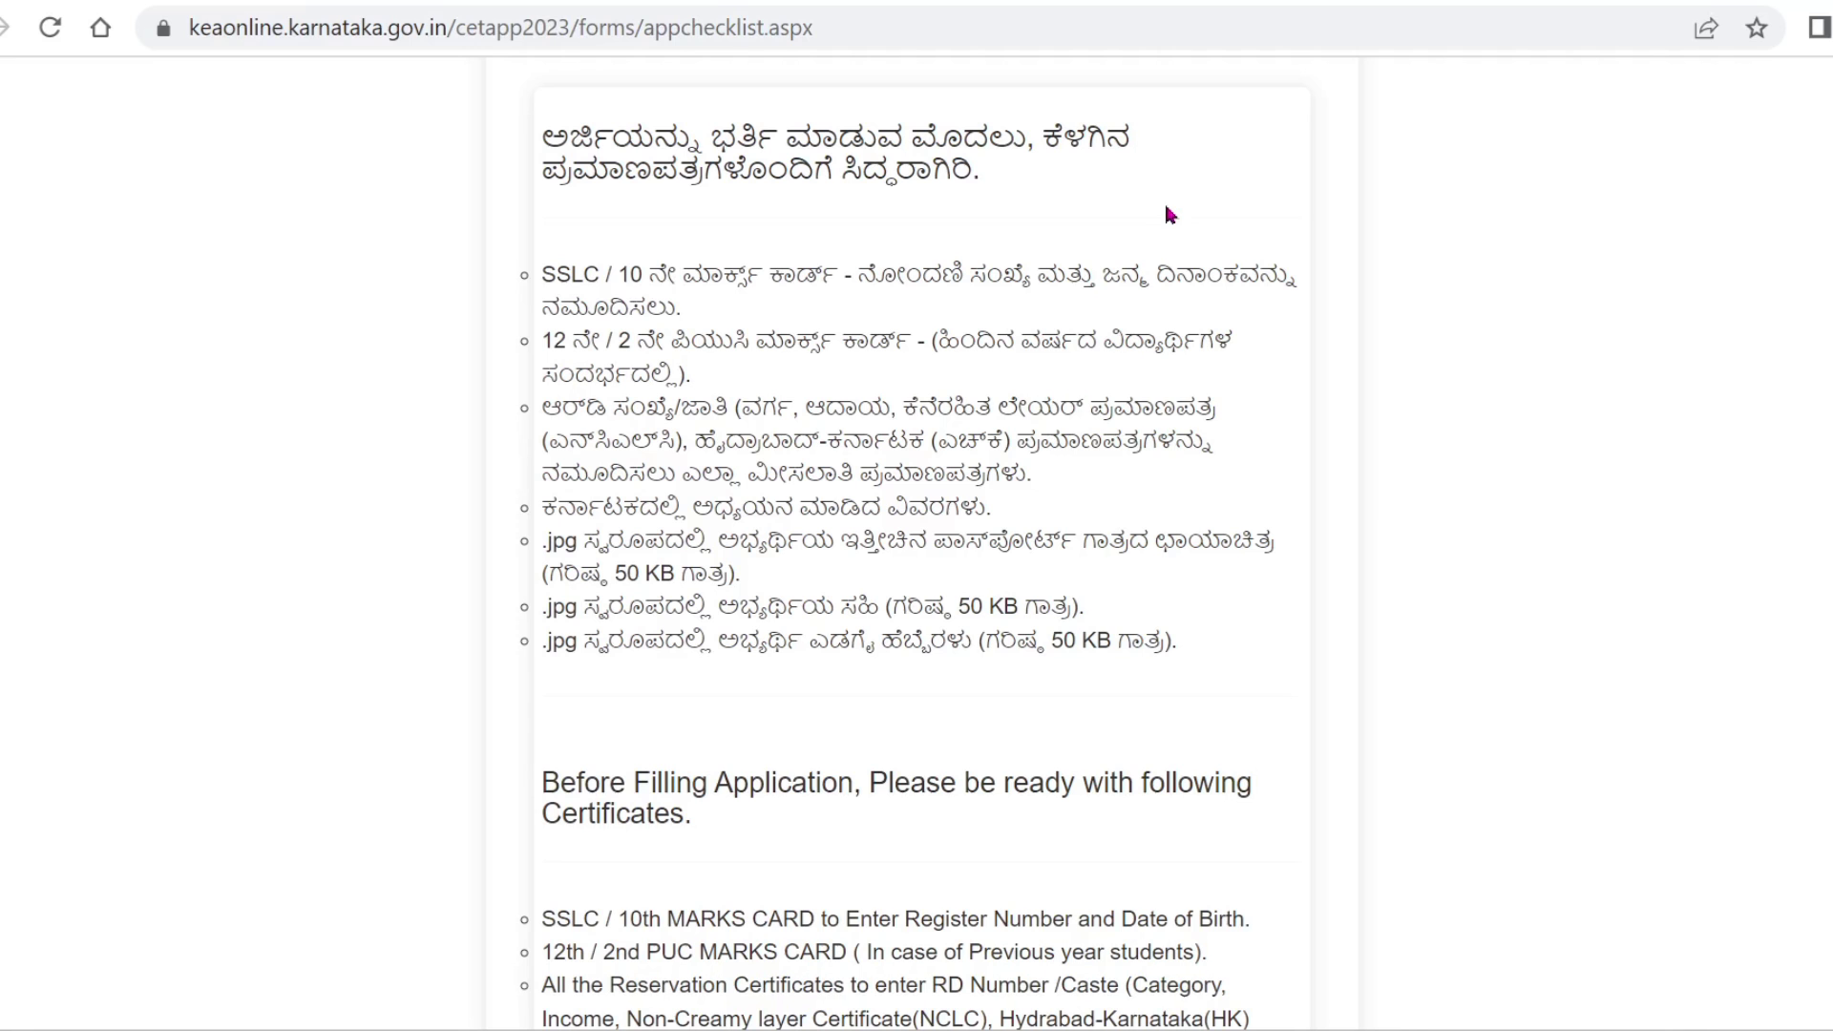
Open the registration form for new users.
scroll(1166, 210, "down", 5)
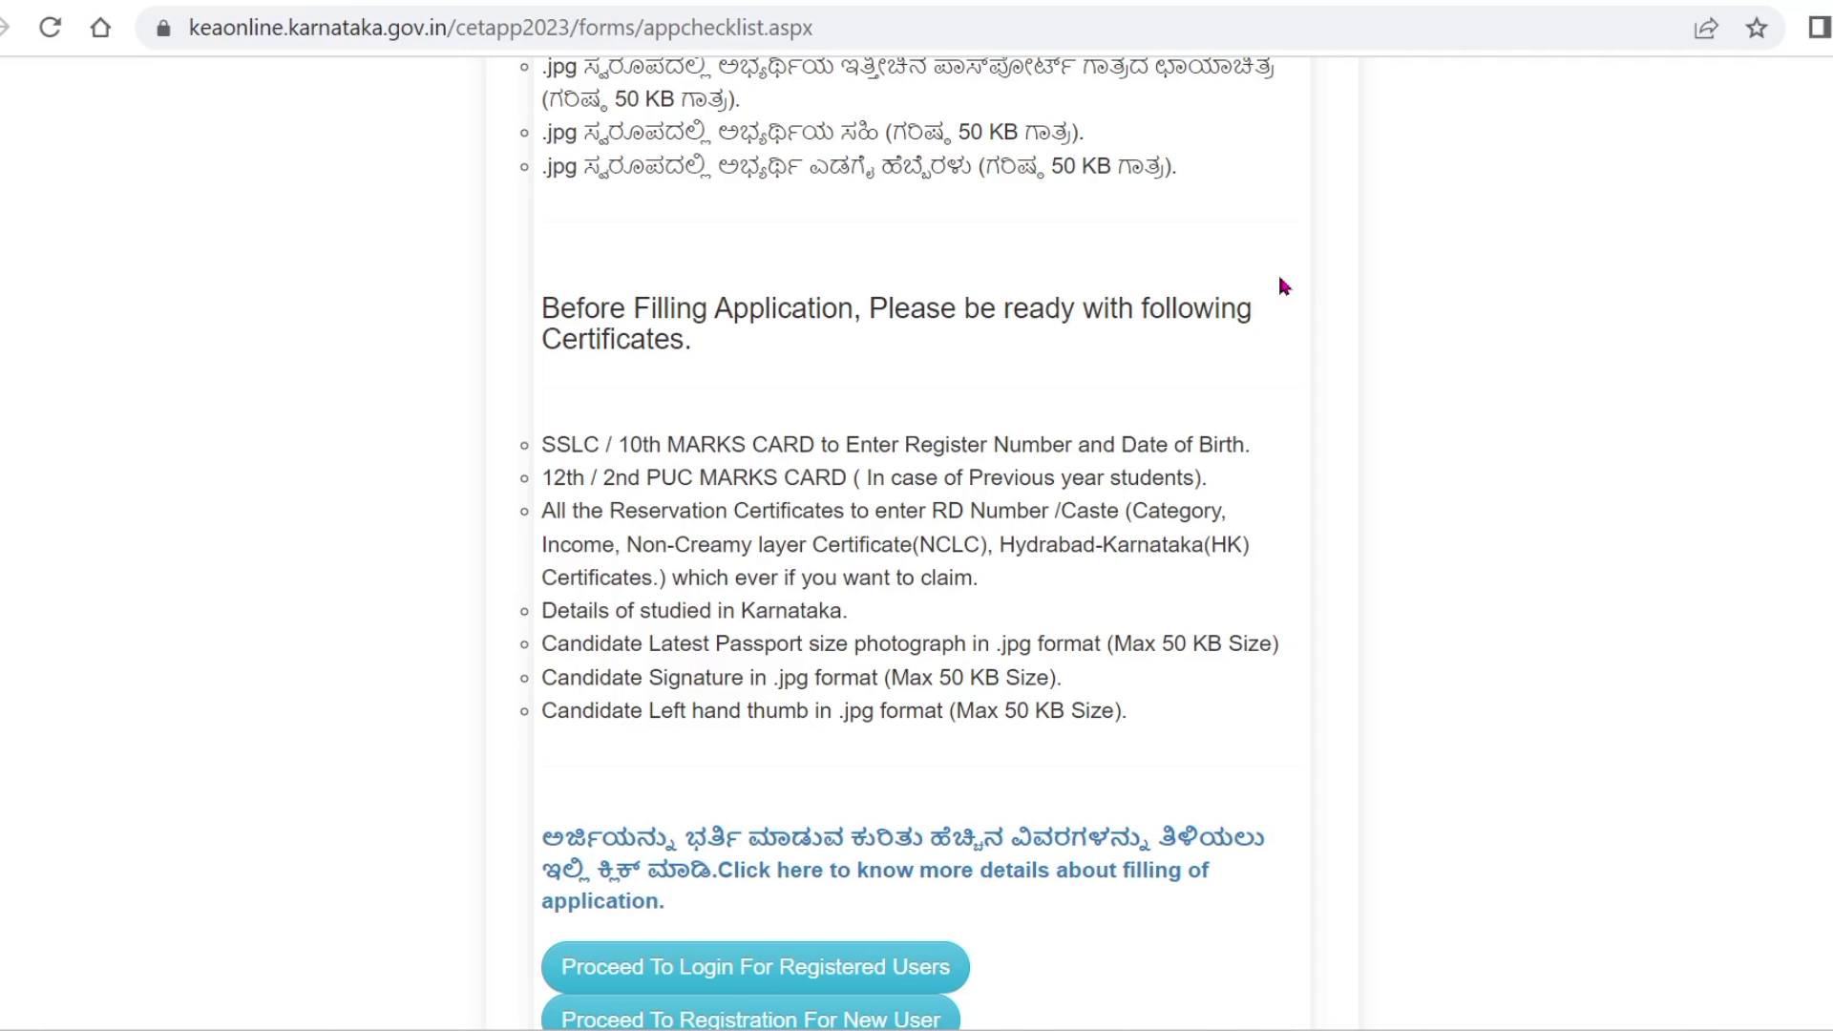
scroll(1131, 703, "down", 3)
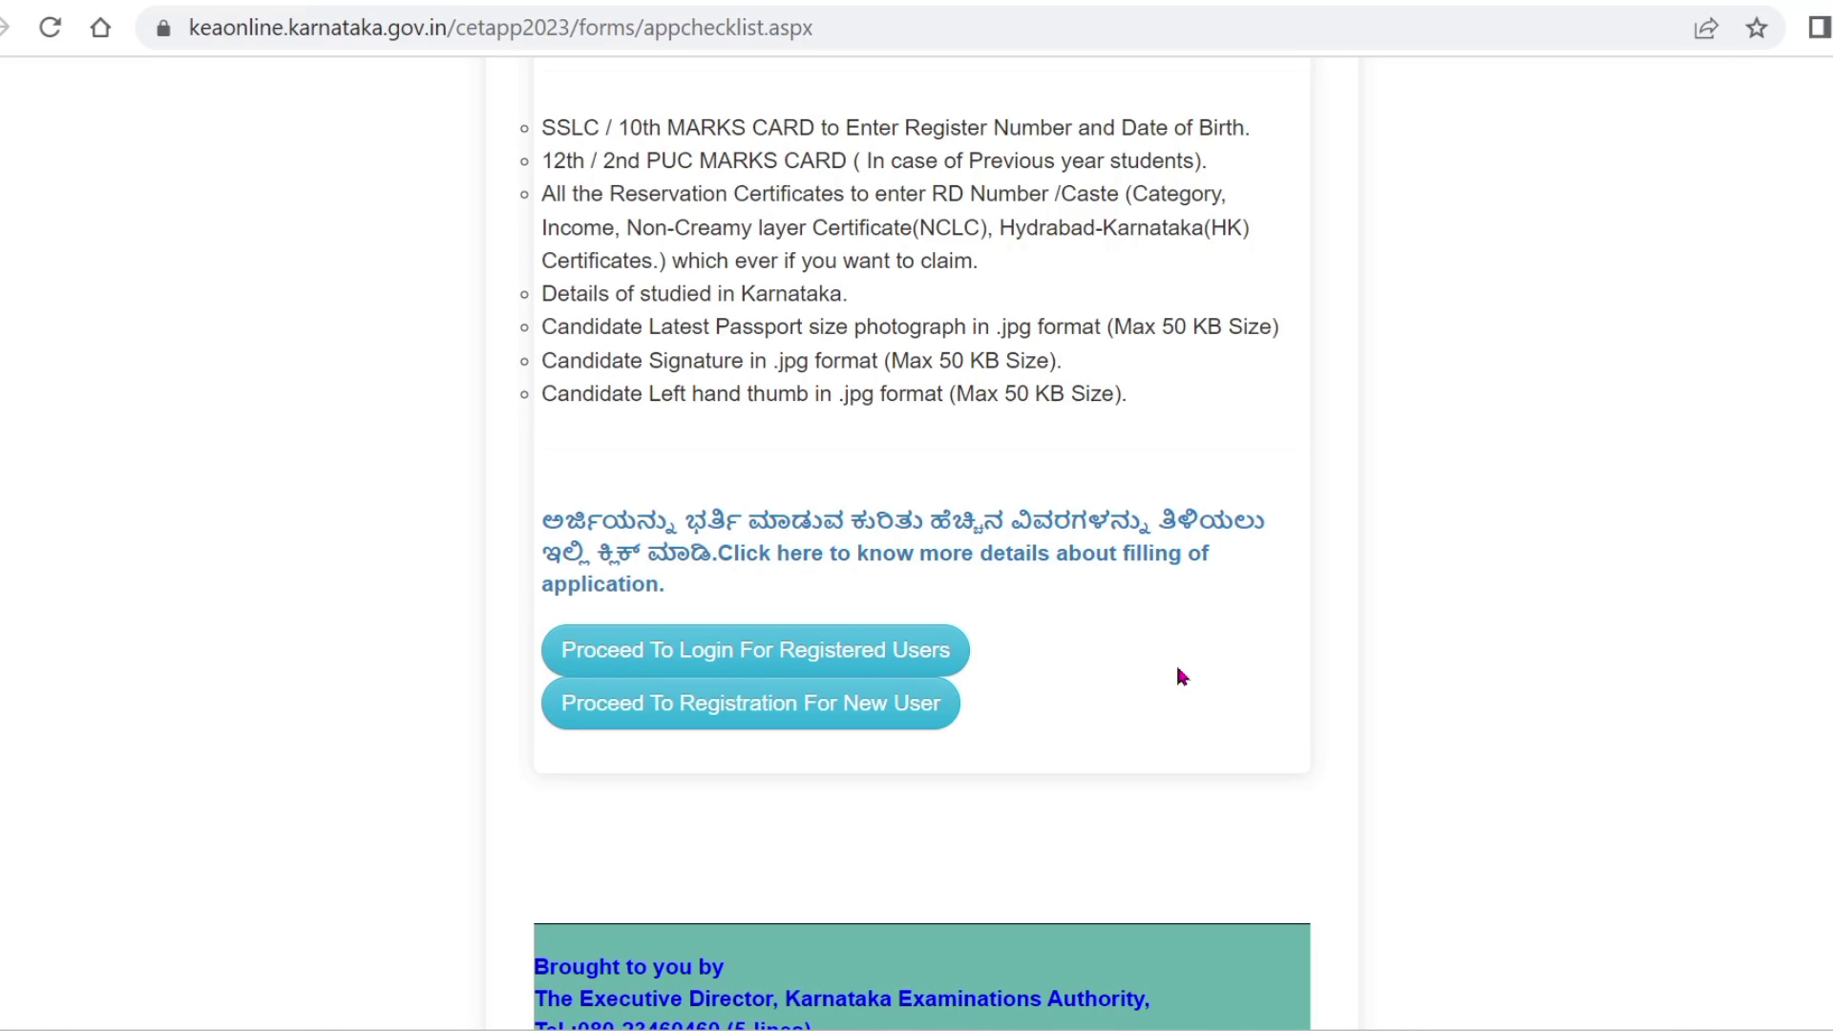
left_click(870, 718)
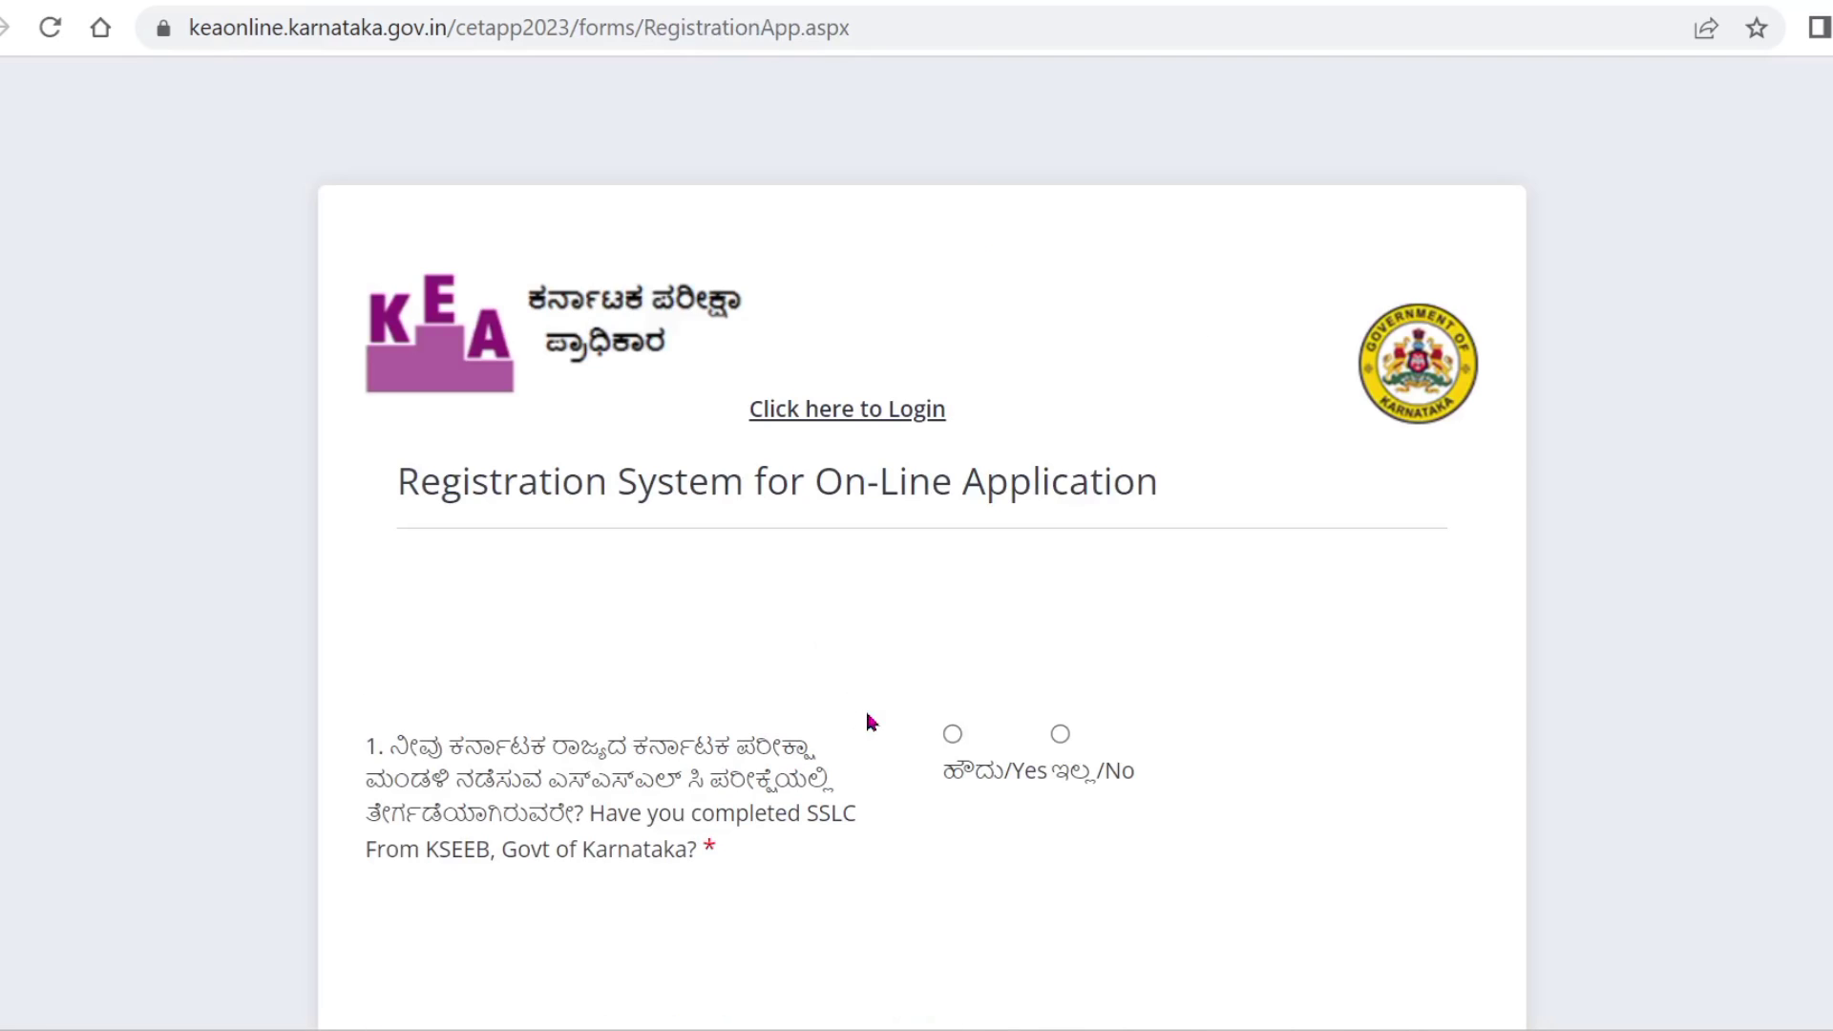
scroll(1320, 661, "down", 3)
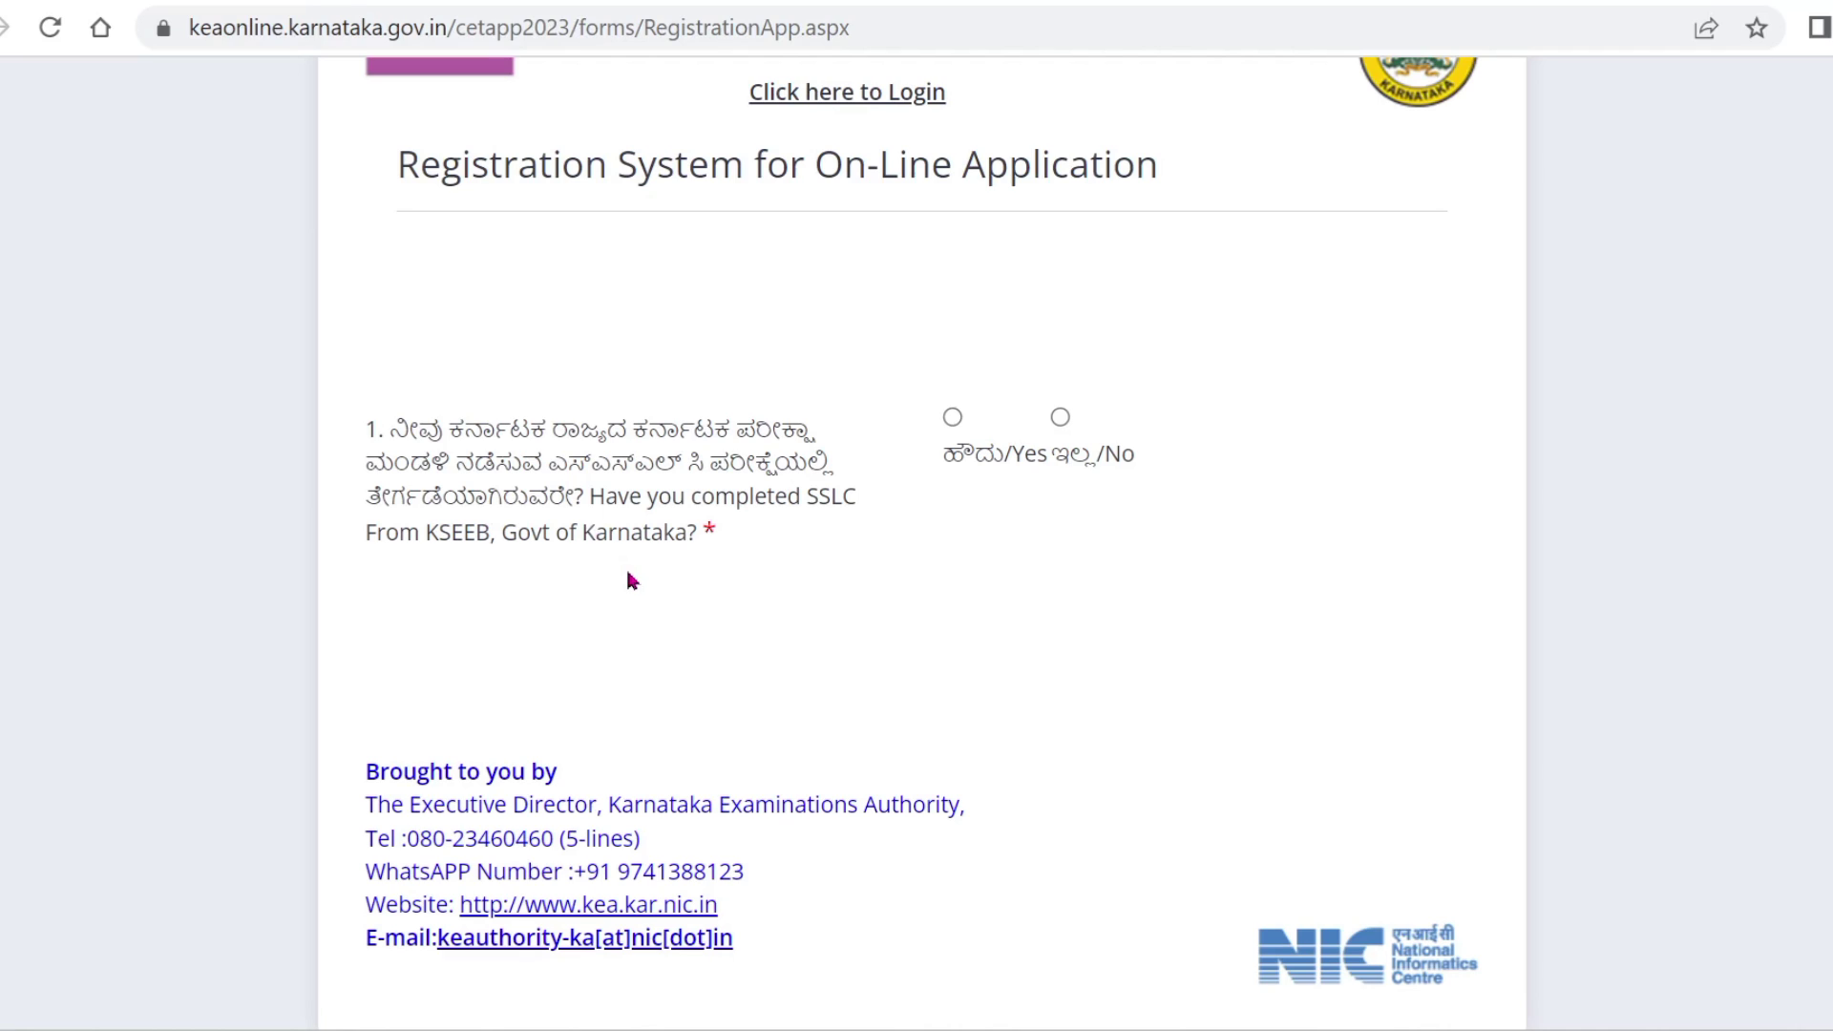
Answer No to the KSEEB SSLC question and review the list of other school boards.
left_click(952, 417)
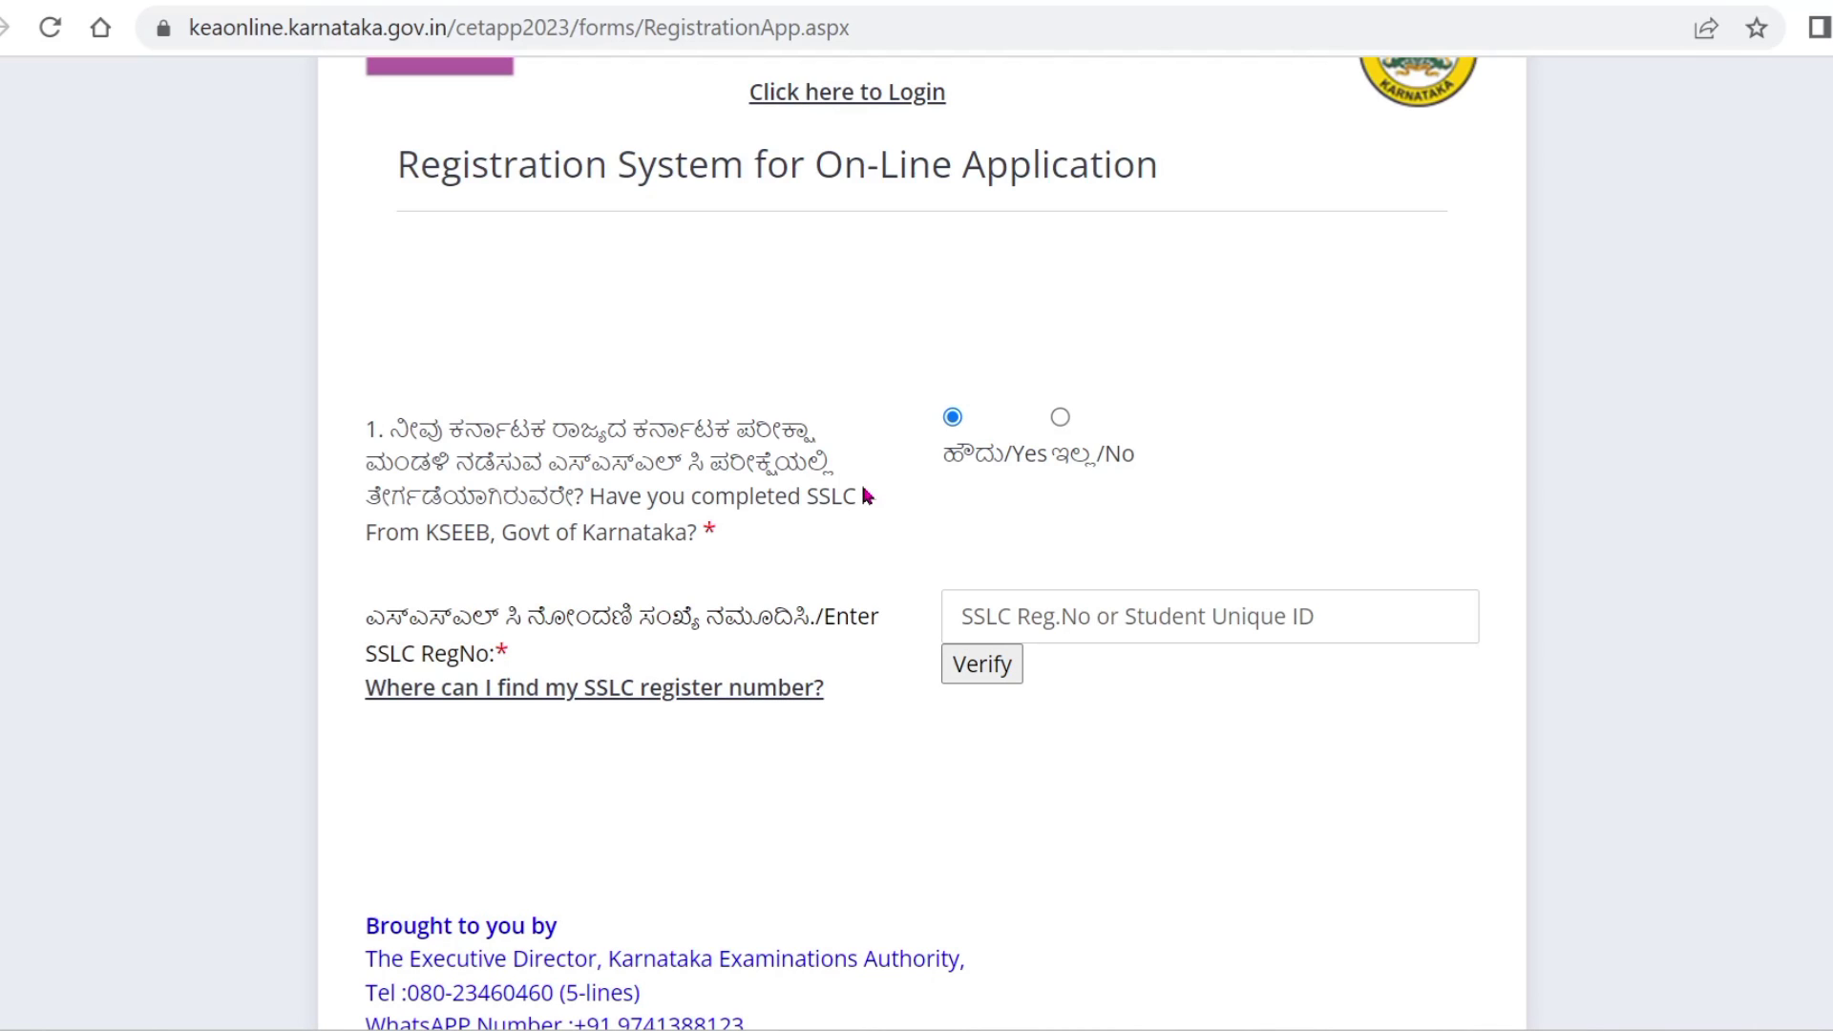
left_click(1060, 418)
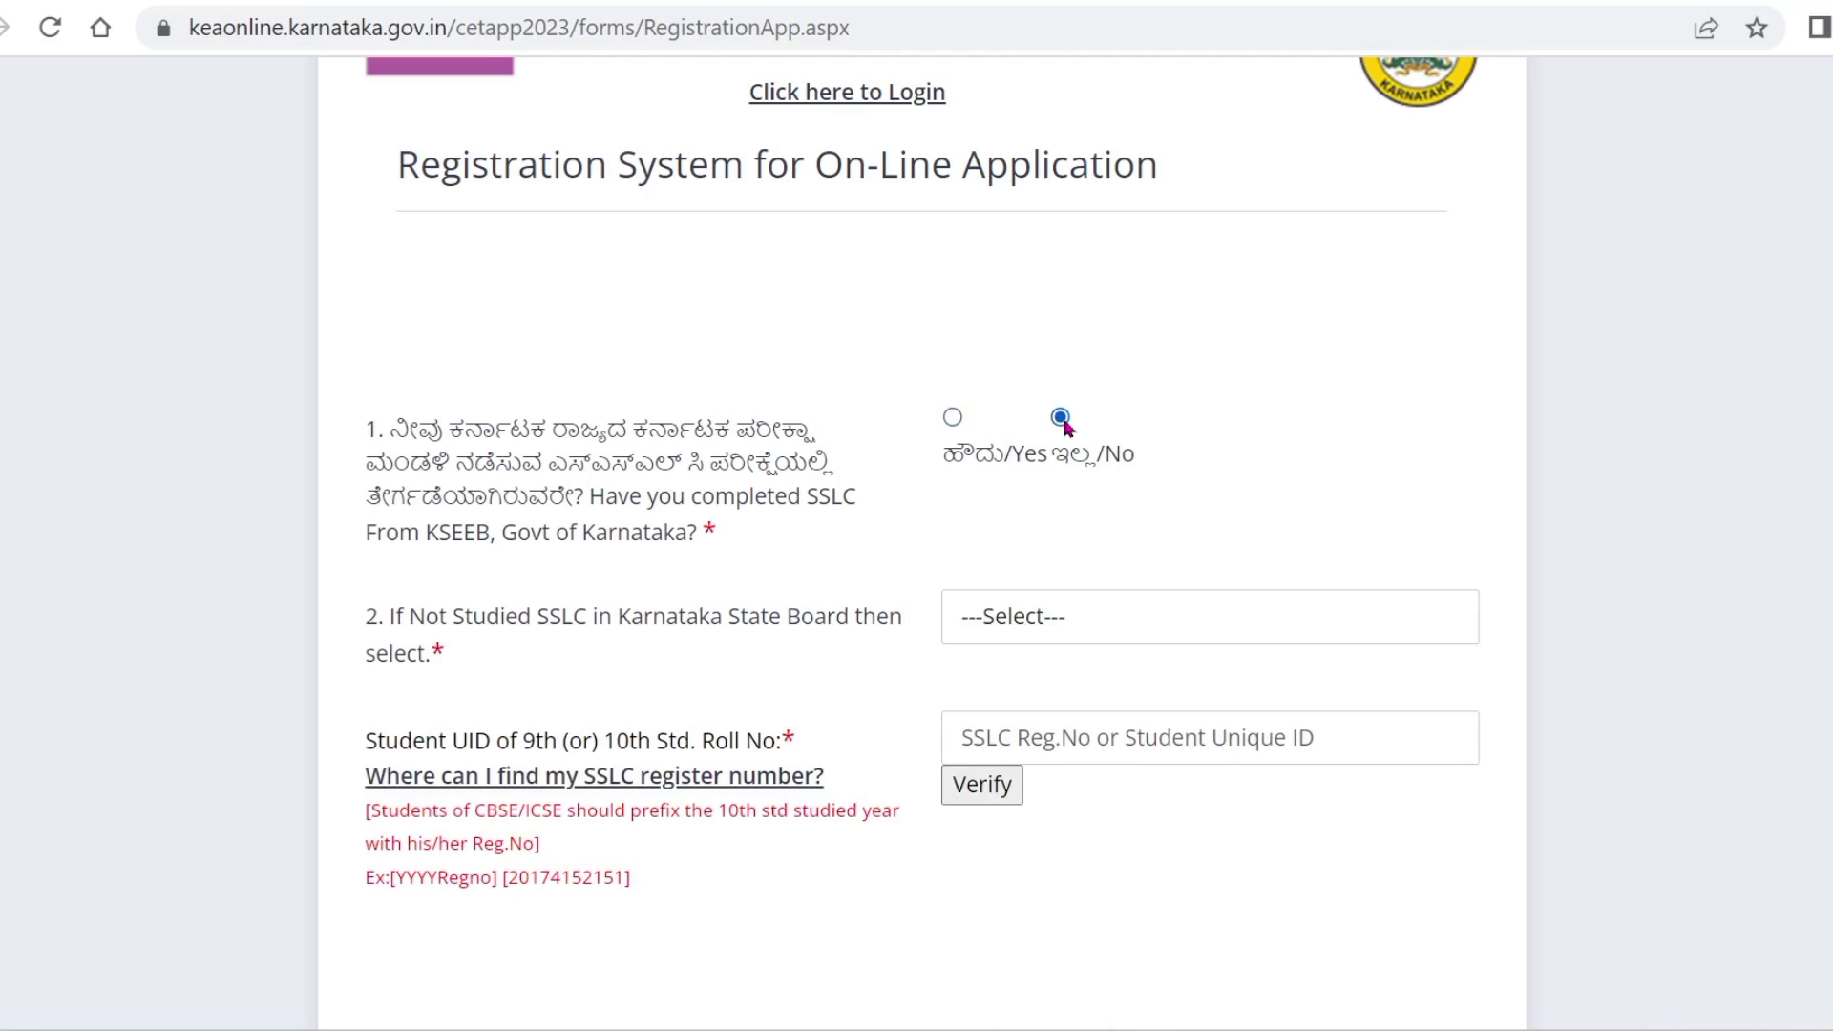
left_click(1041, 626)
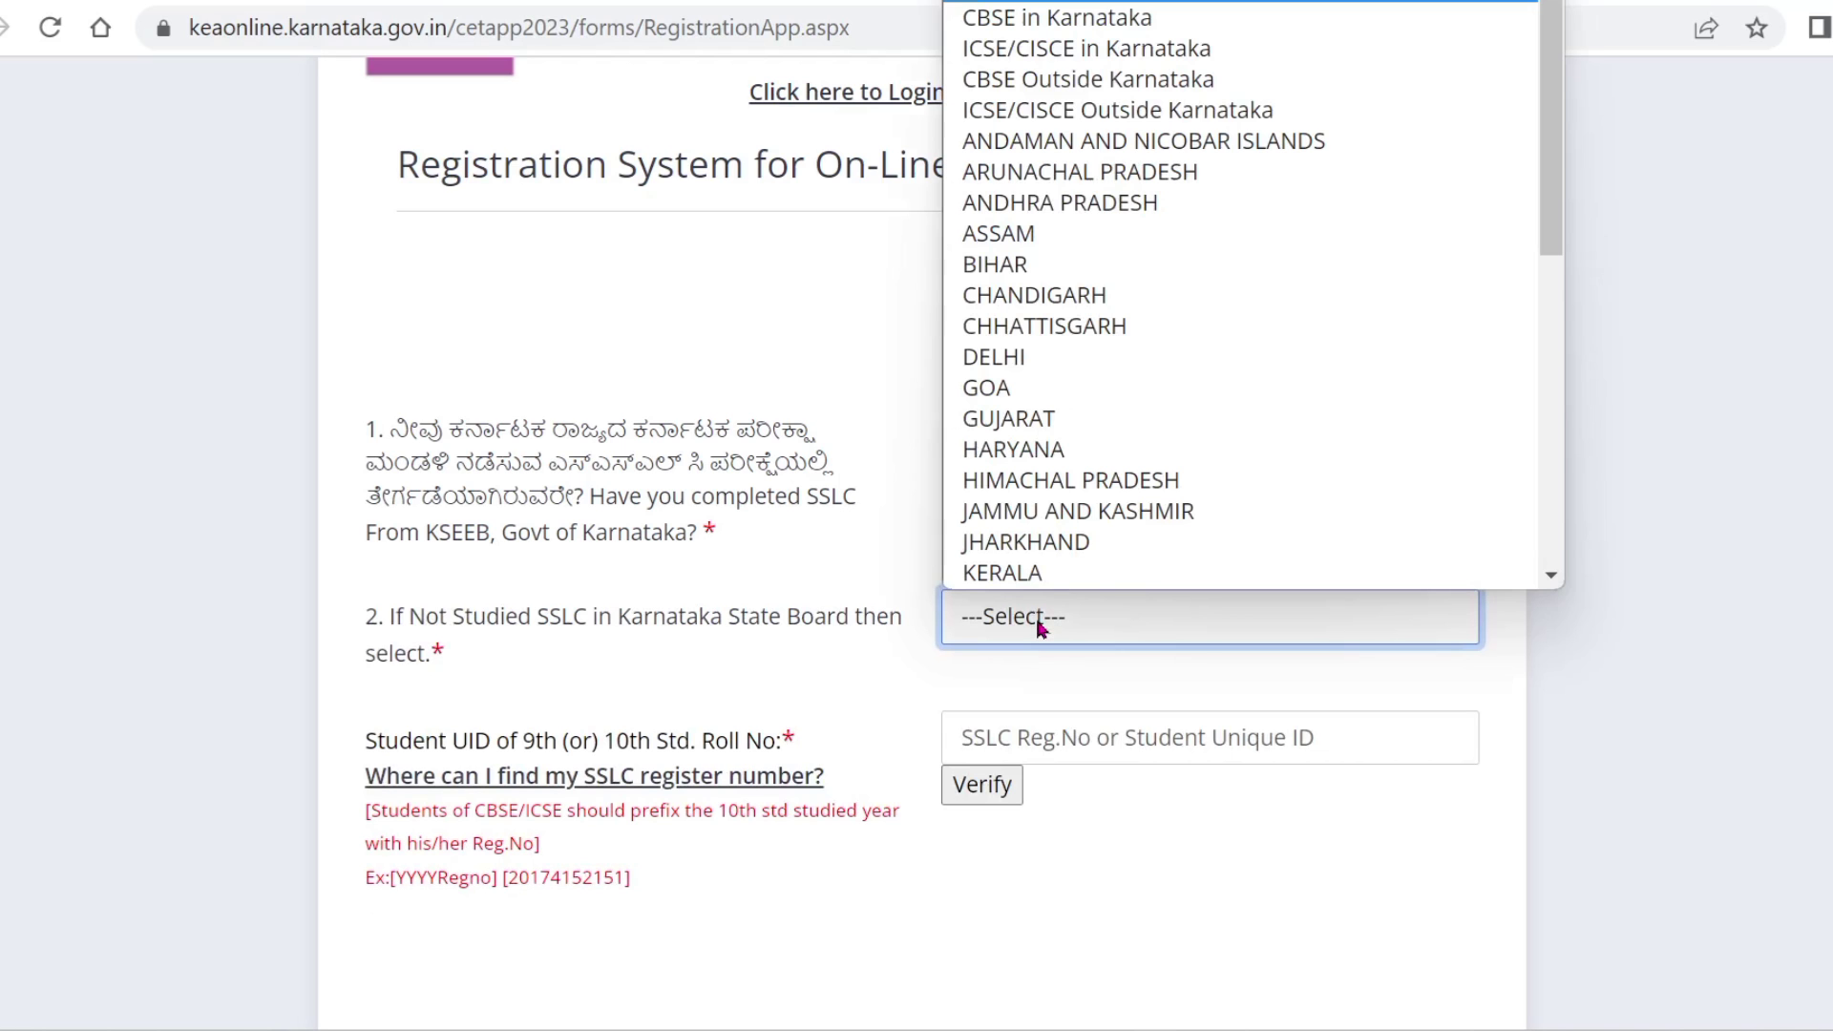
scroll(1050, 516, "down", 1)
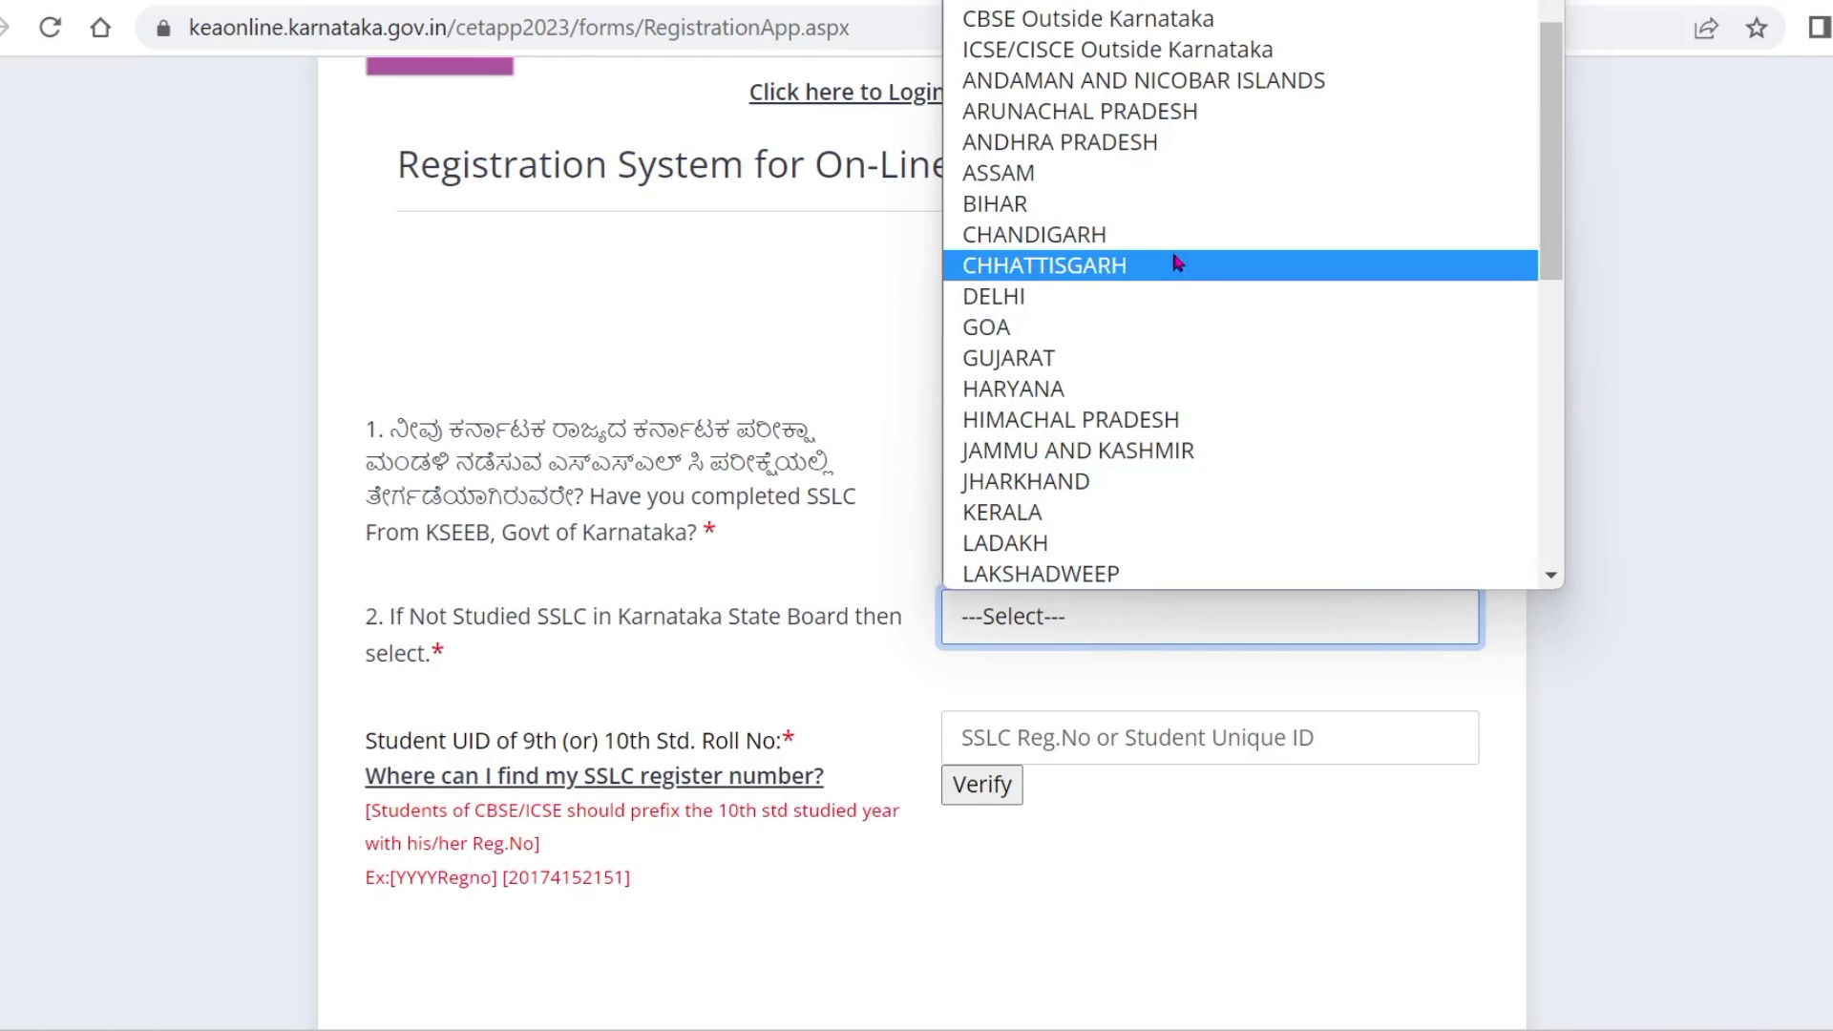
scroll(1178, 245, "down", 3)
scroll(1178, 256, "up", 4)
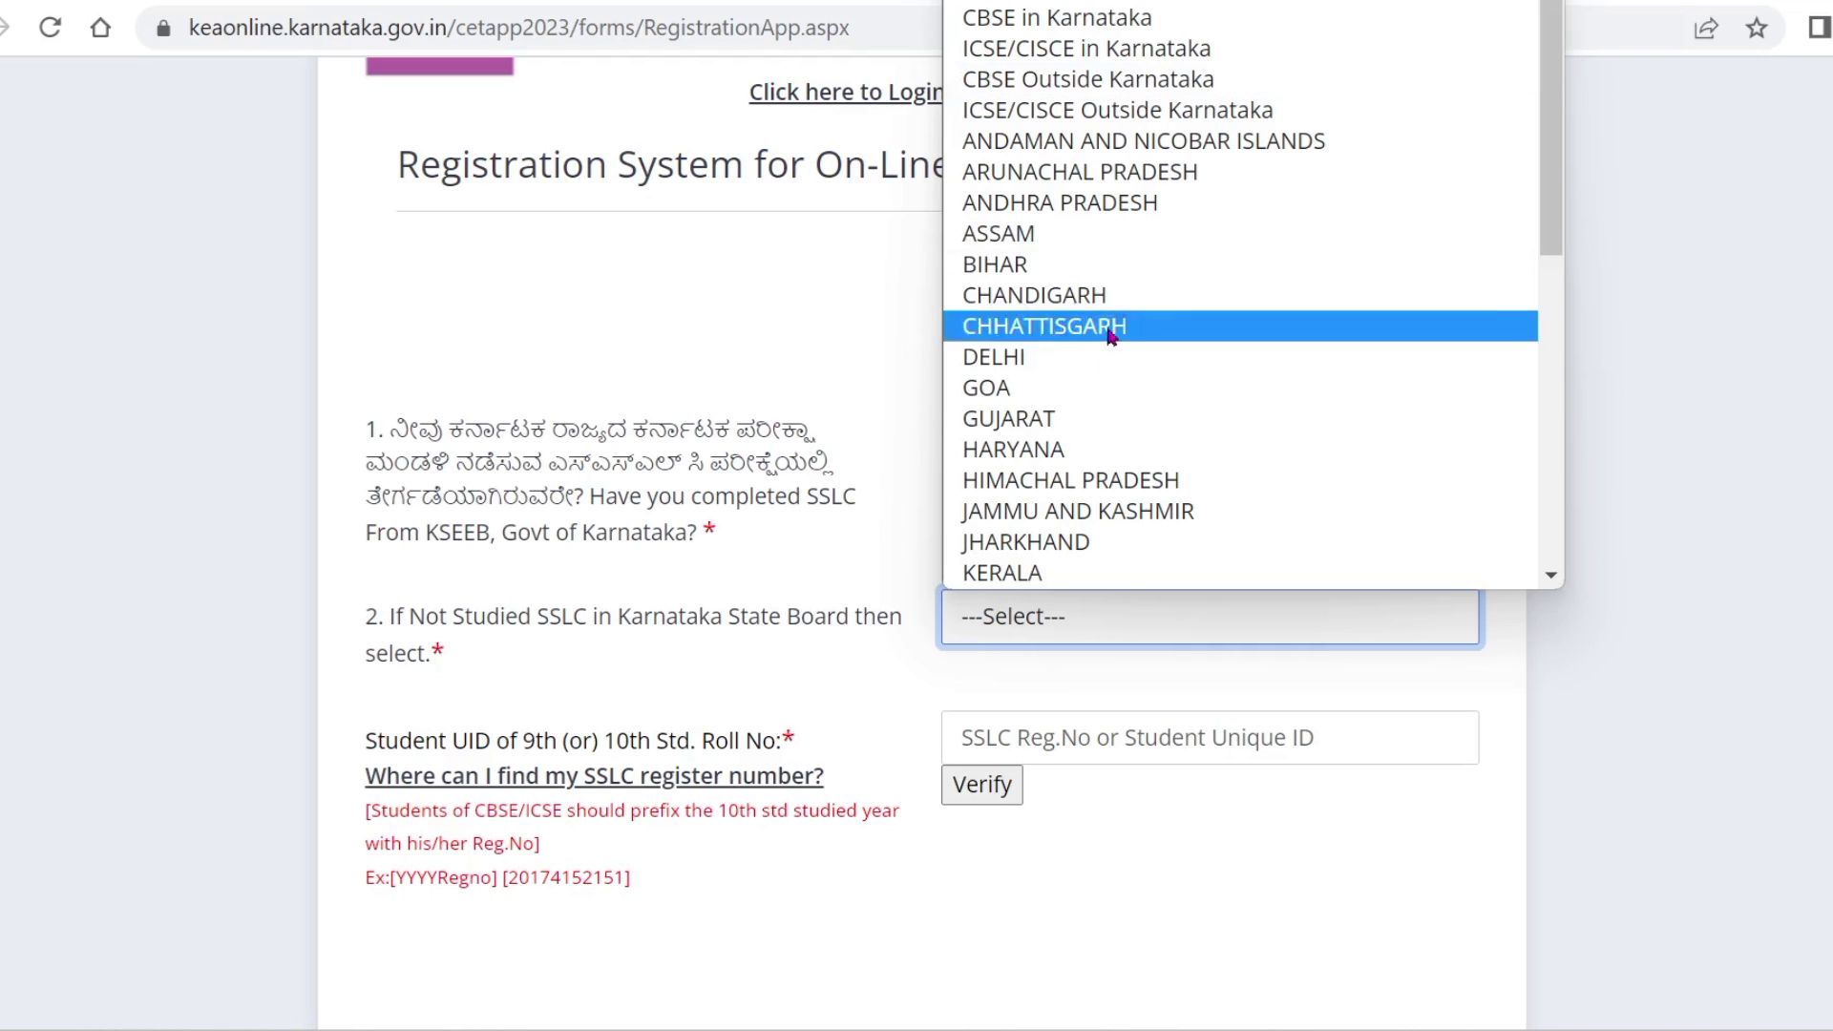
scroll(1133, 344, "down", 1)
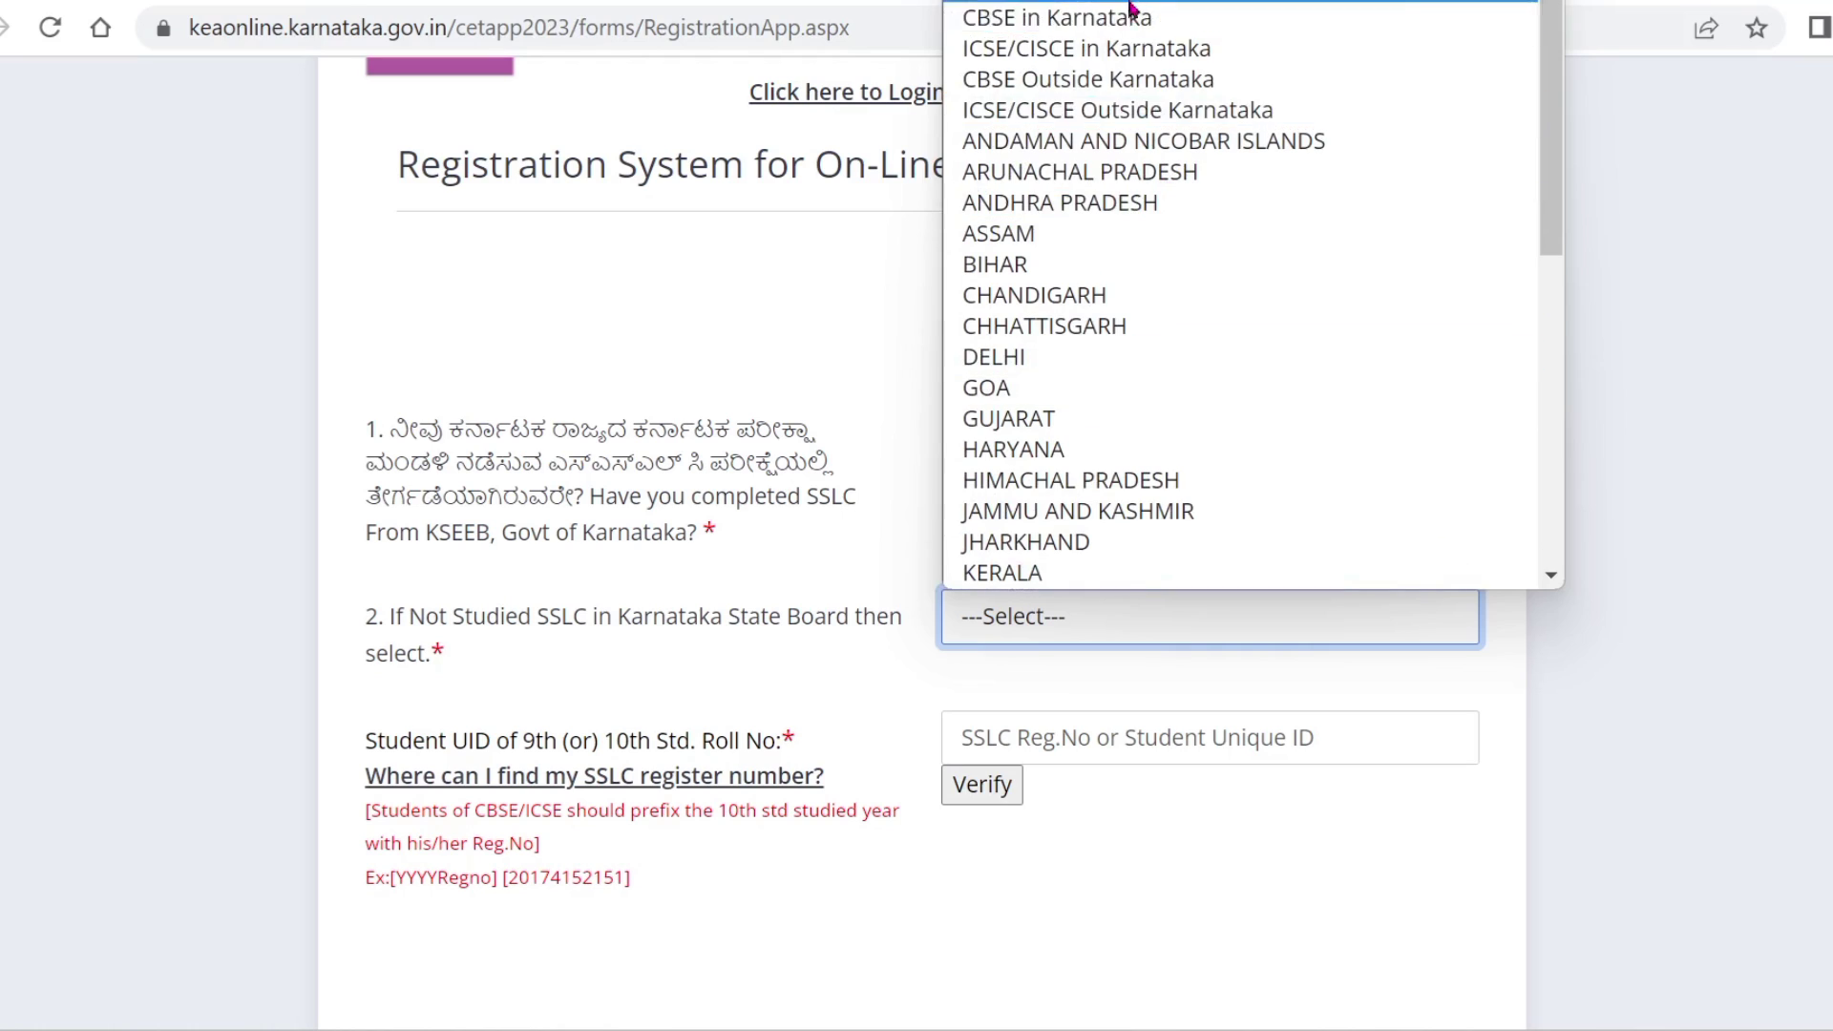
Switch the SSLC answer to Yes and verify the saved SSLC register number.
left_click(688, 298)
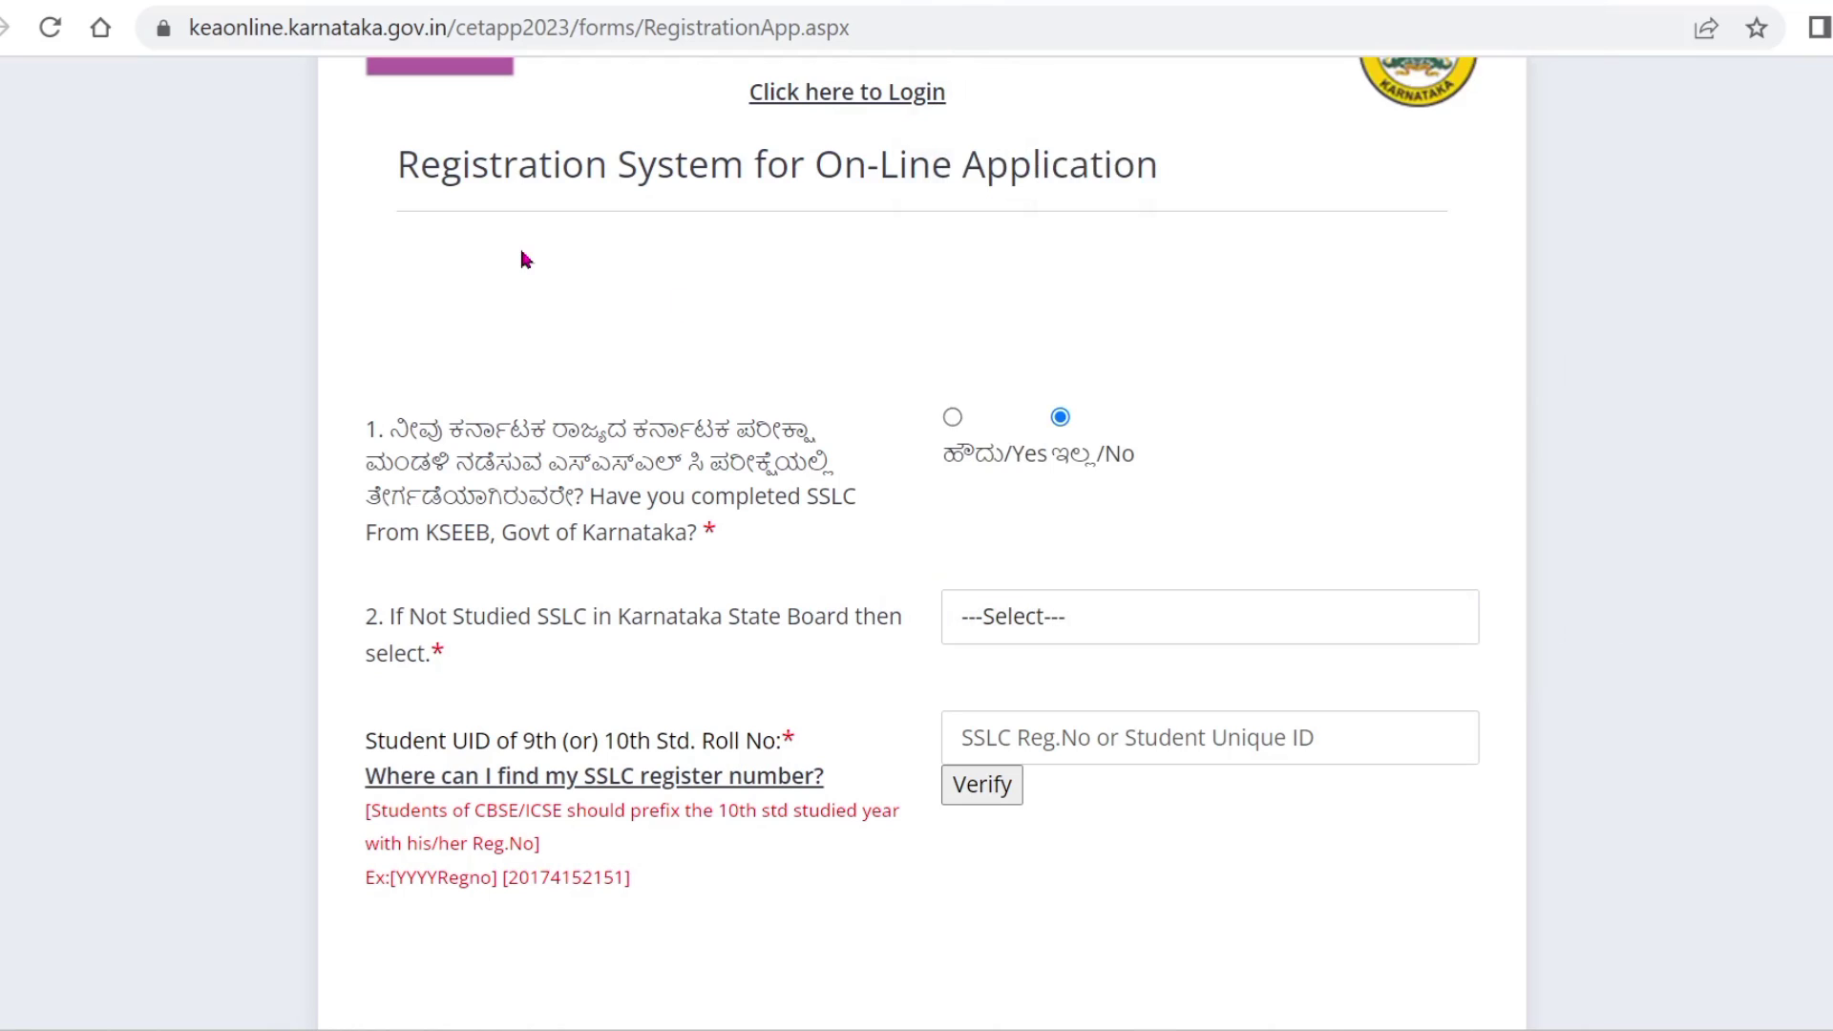
left_click(953, 416)
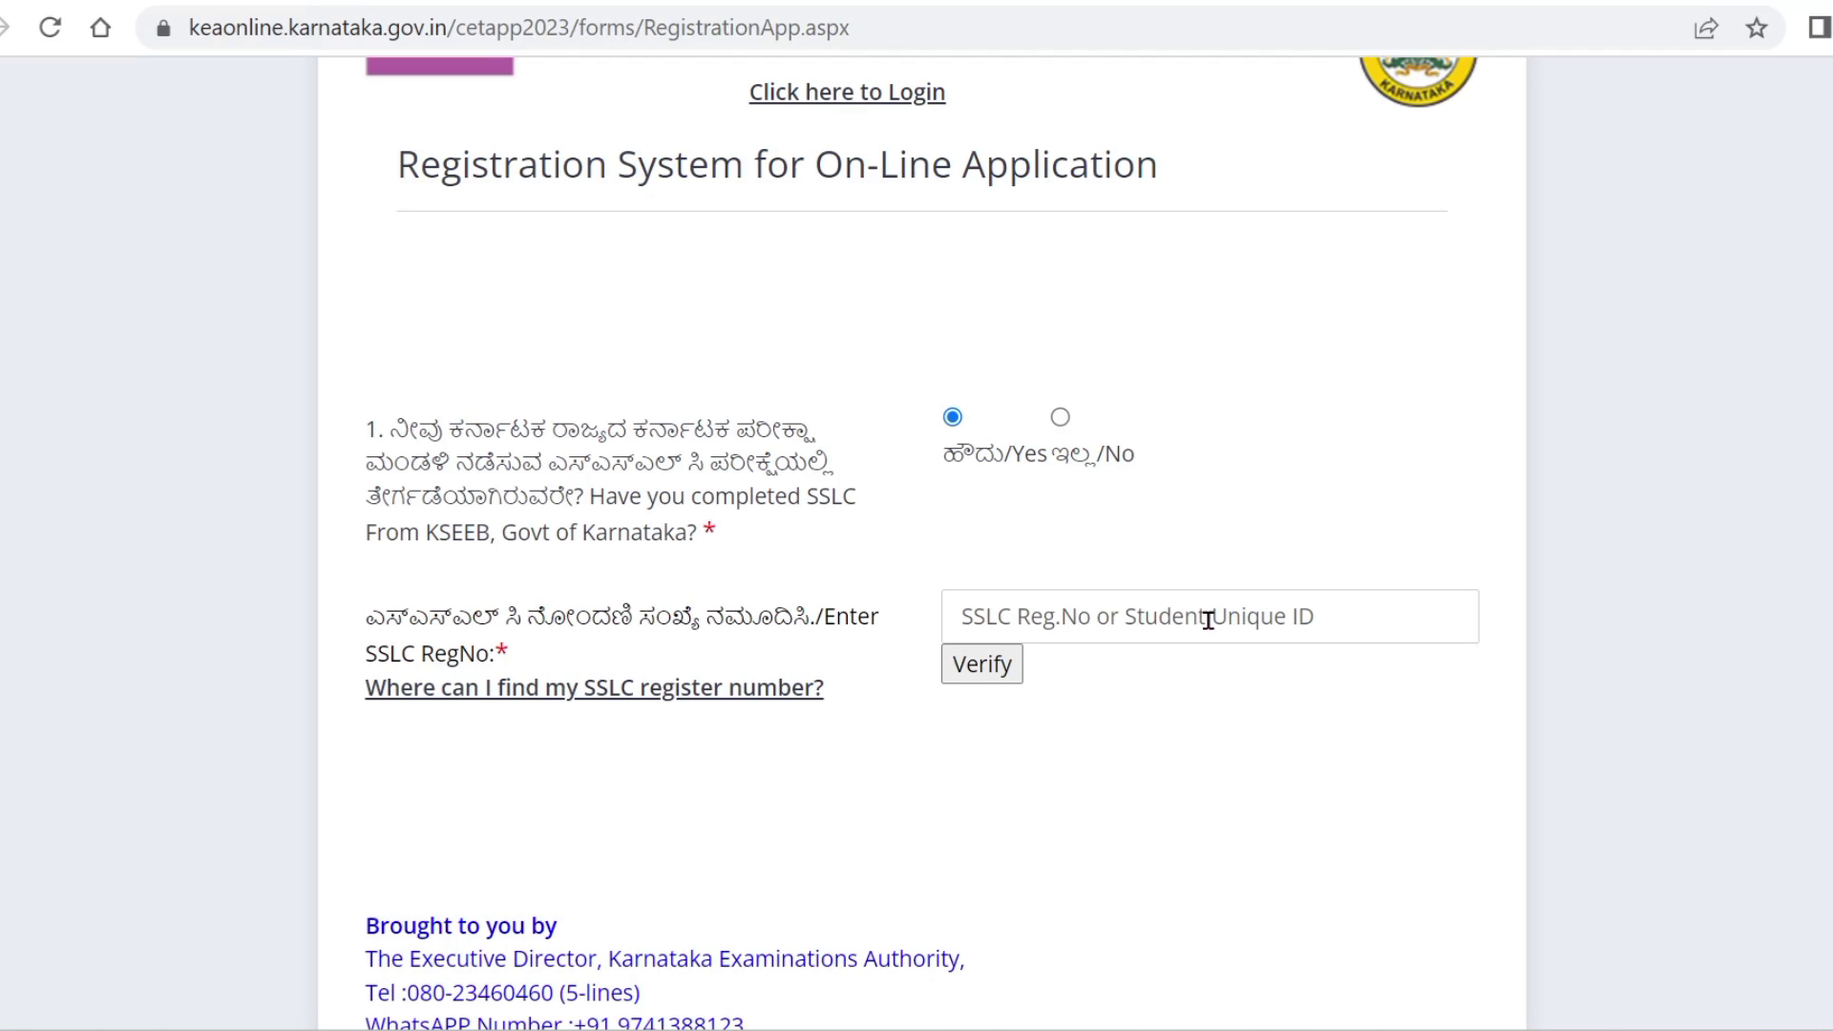
left_click(1208, 620)
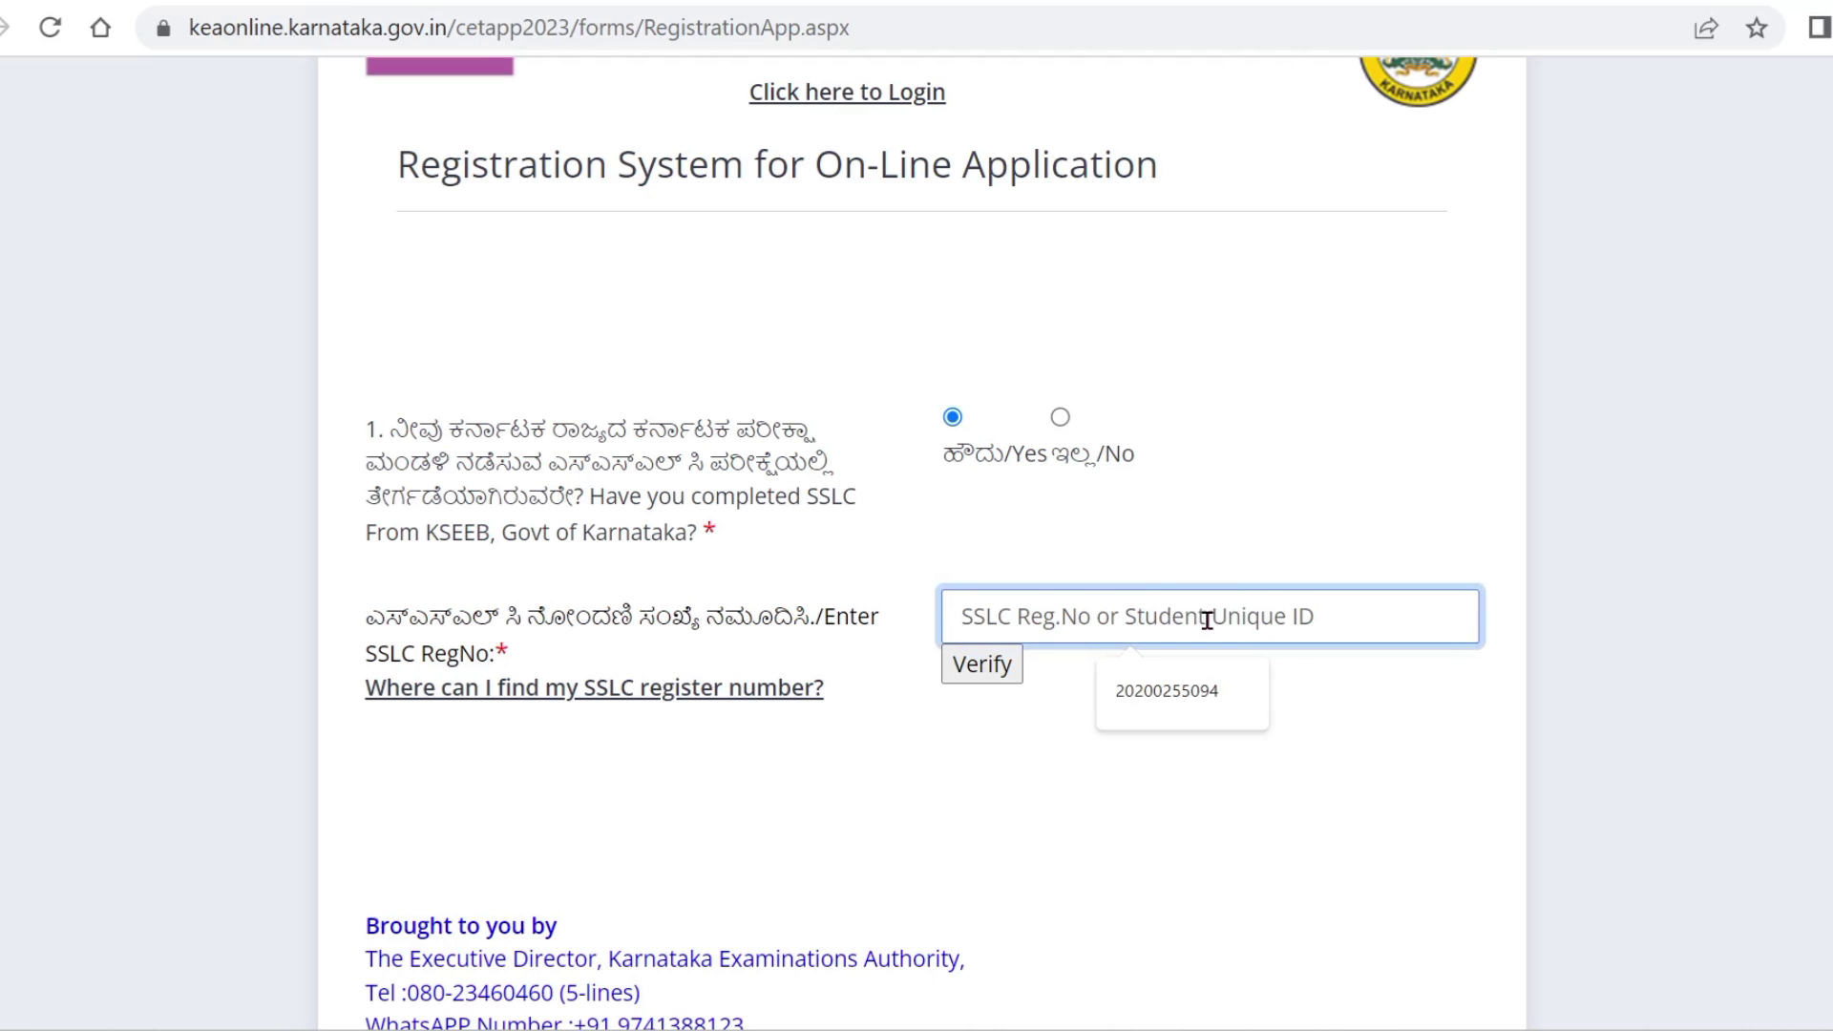
left_click(1155, 693)
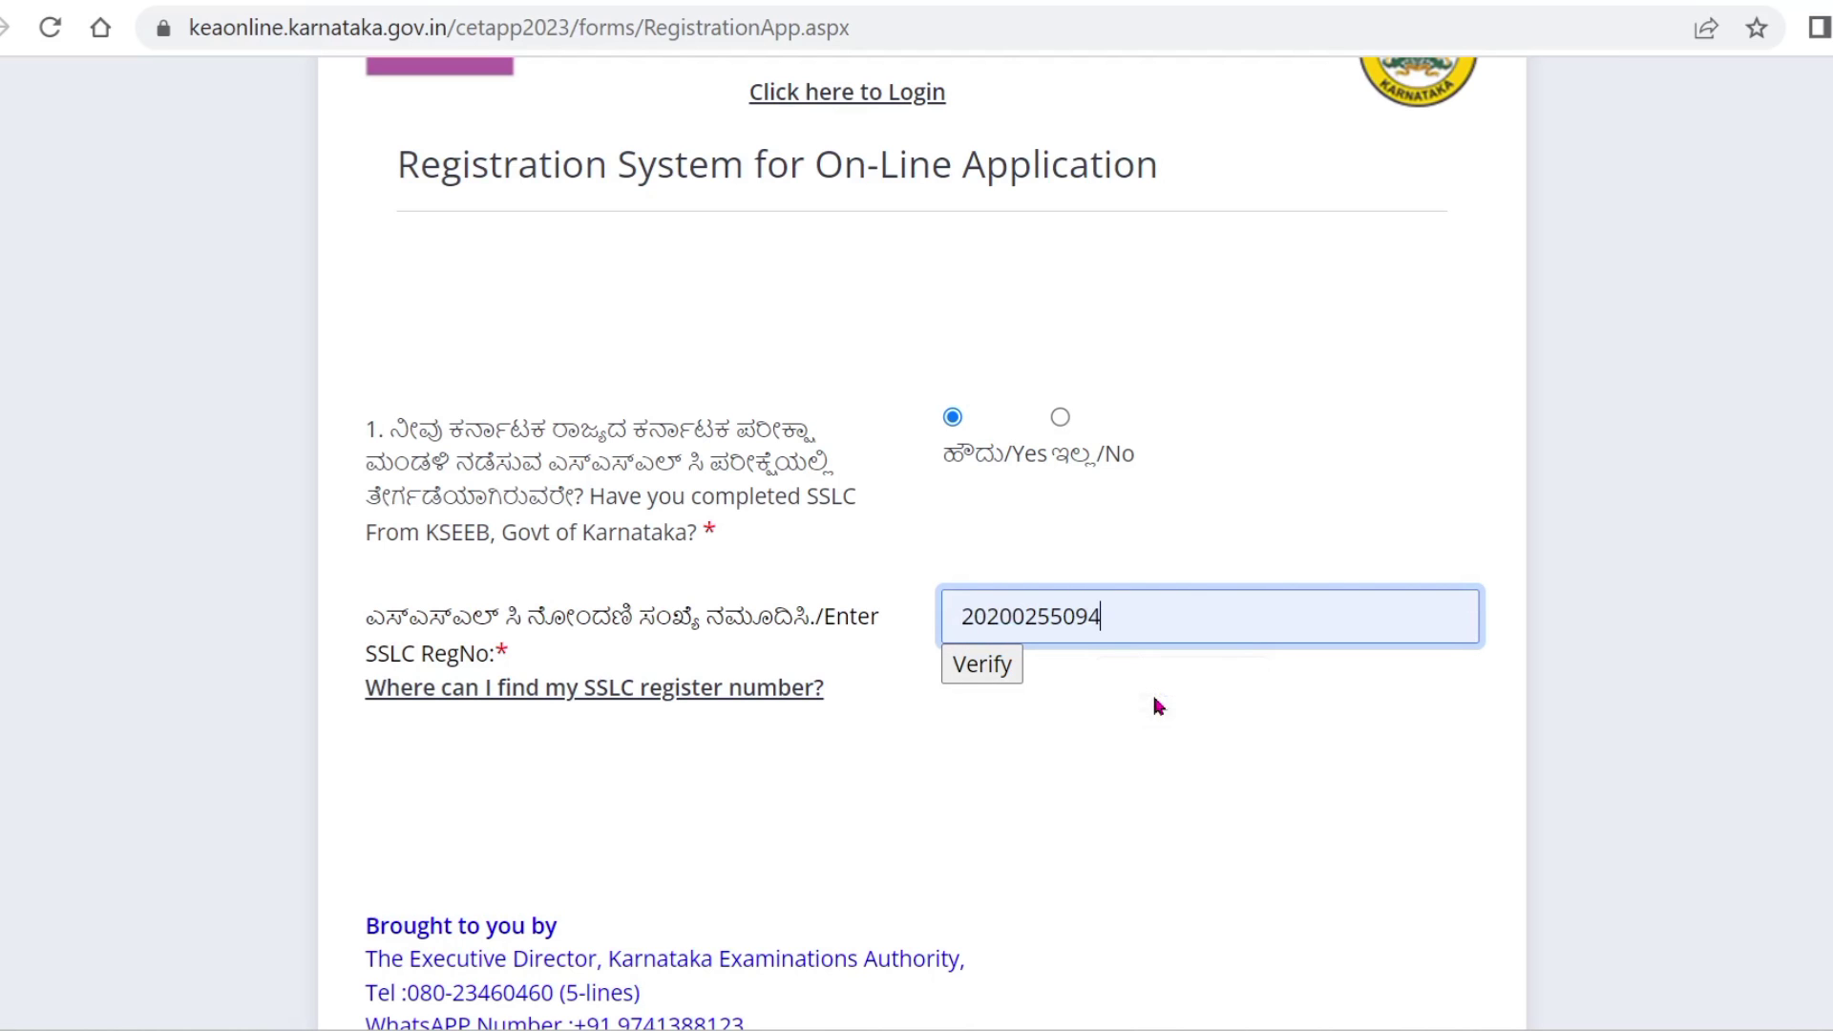
left_click(983, 665)
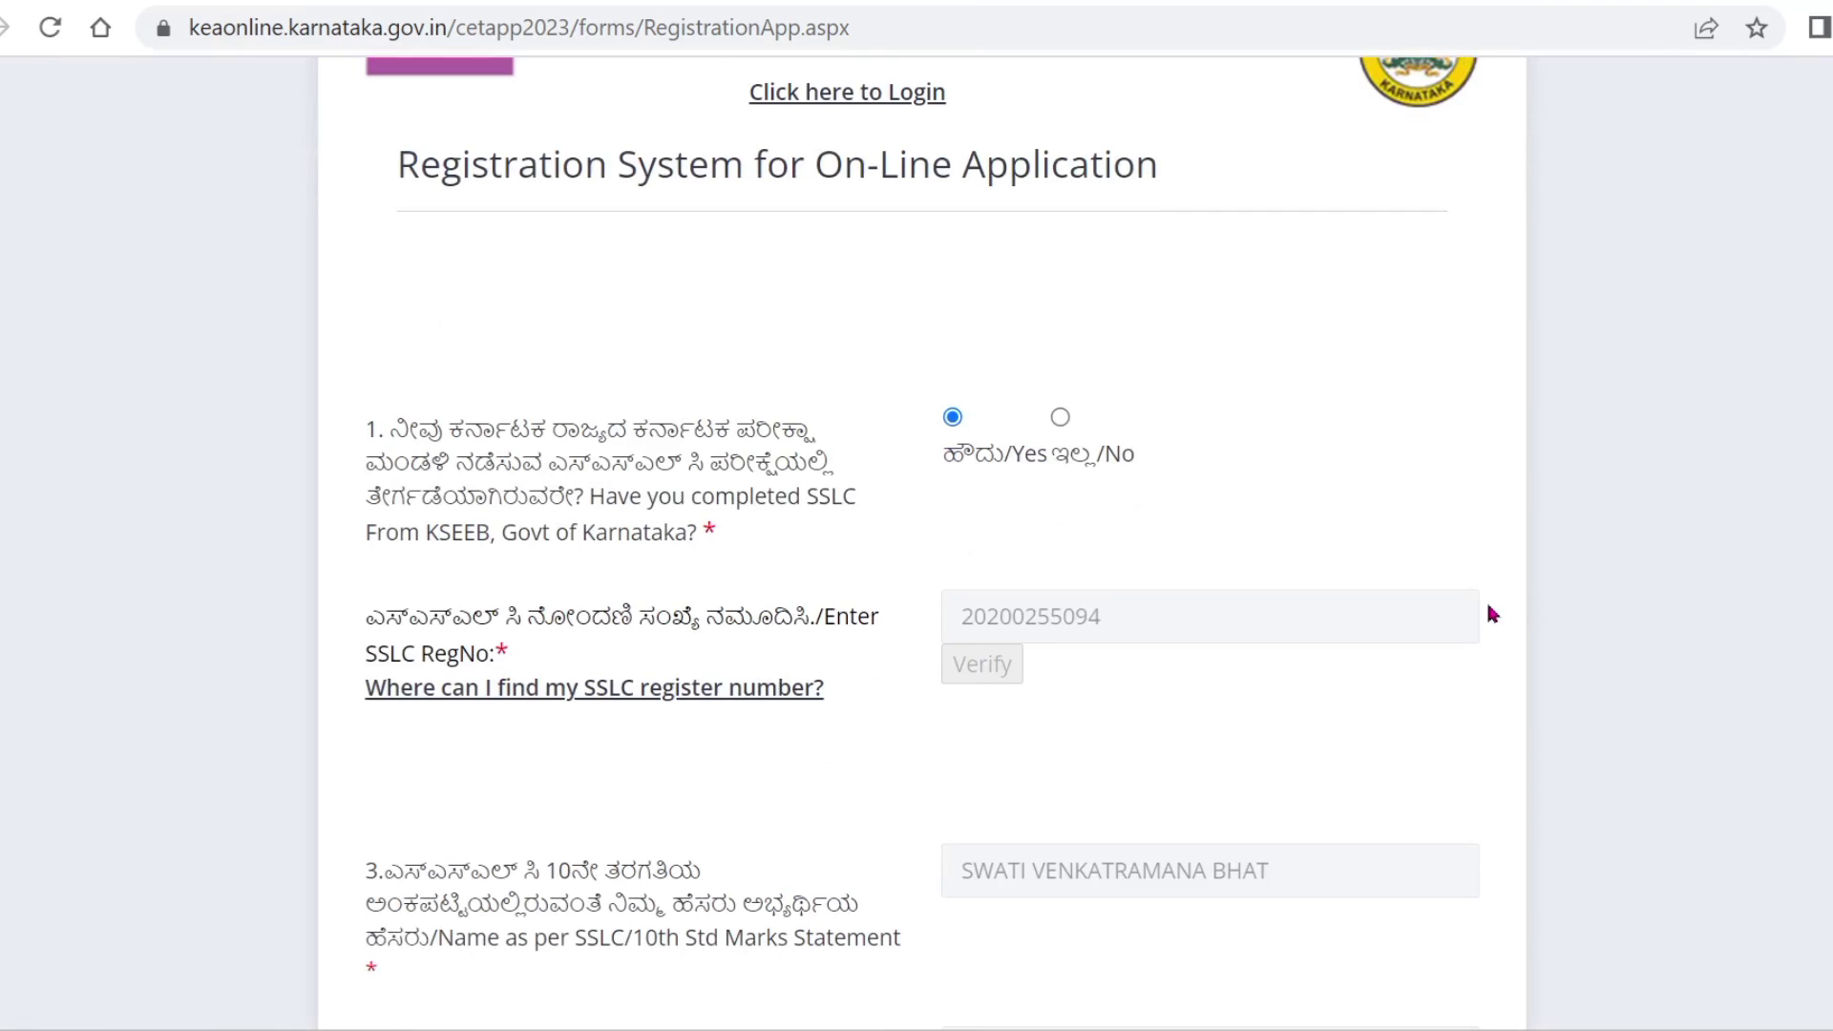
Review the auto-filled name, birth date, gender, passing year and parents' names.
scroll(1488, 607, "down", 6)
scroll(1488, 608, "down", 2)
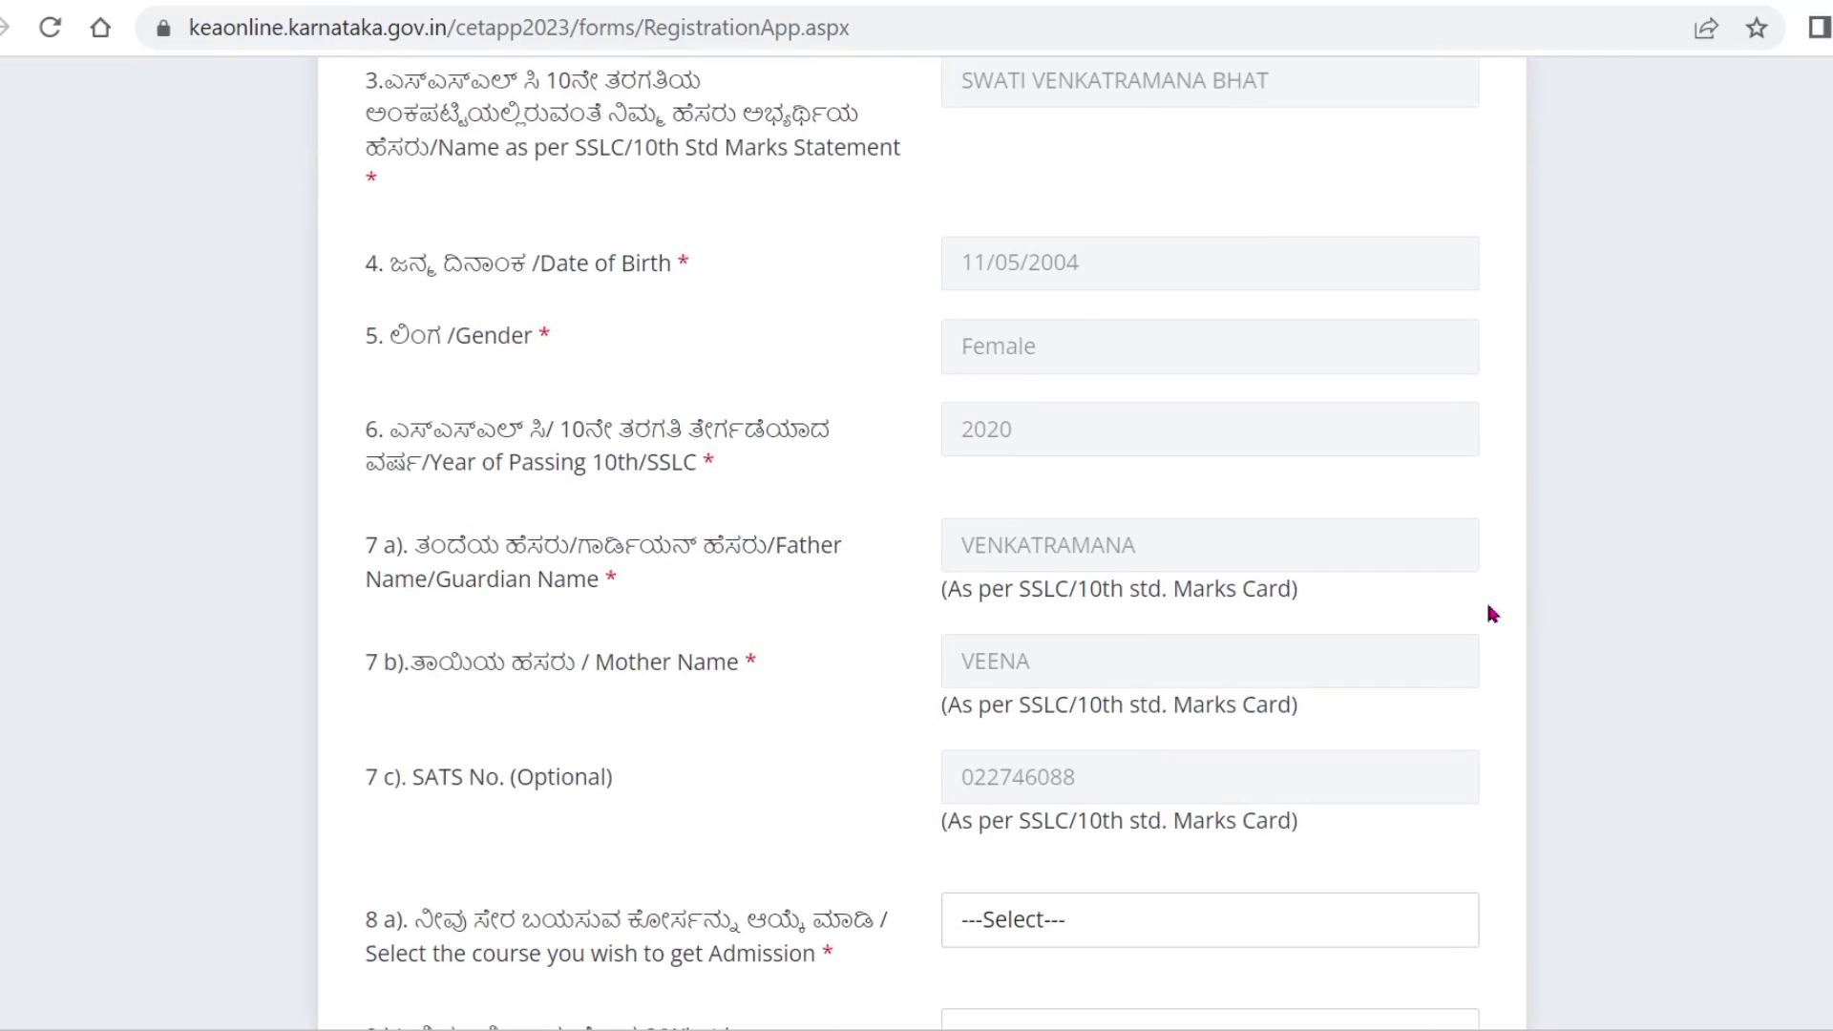
scroll(1487, 613, "down", 3)
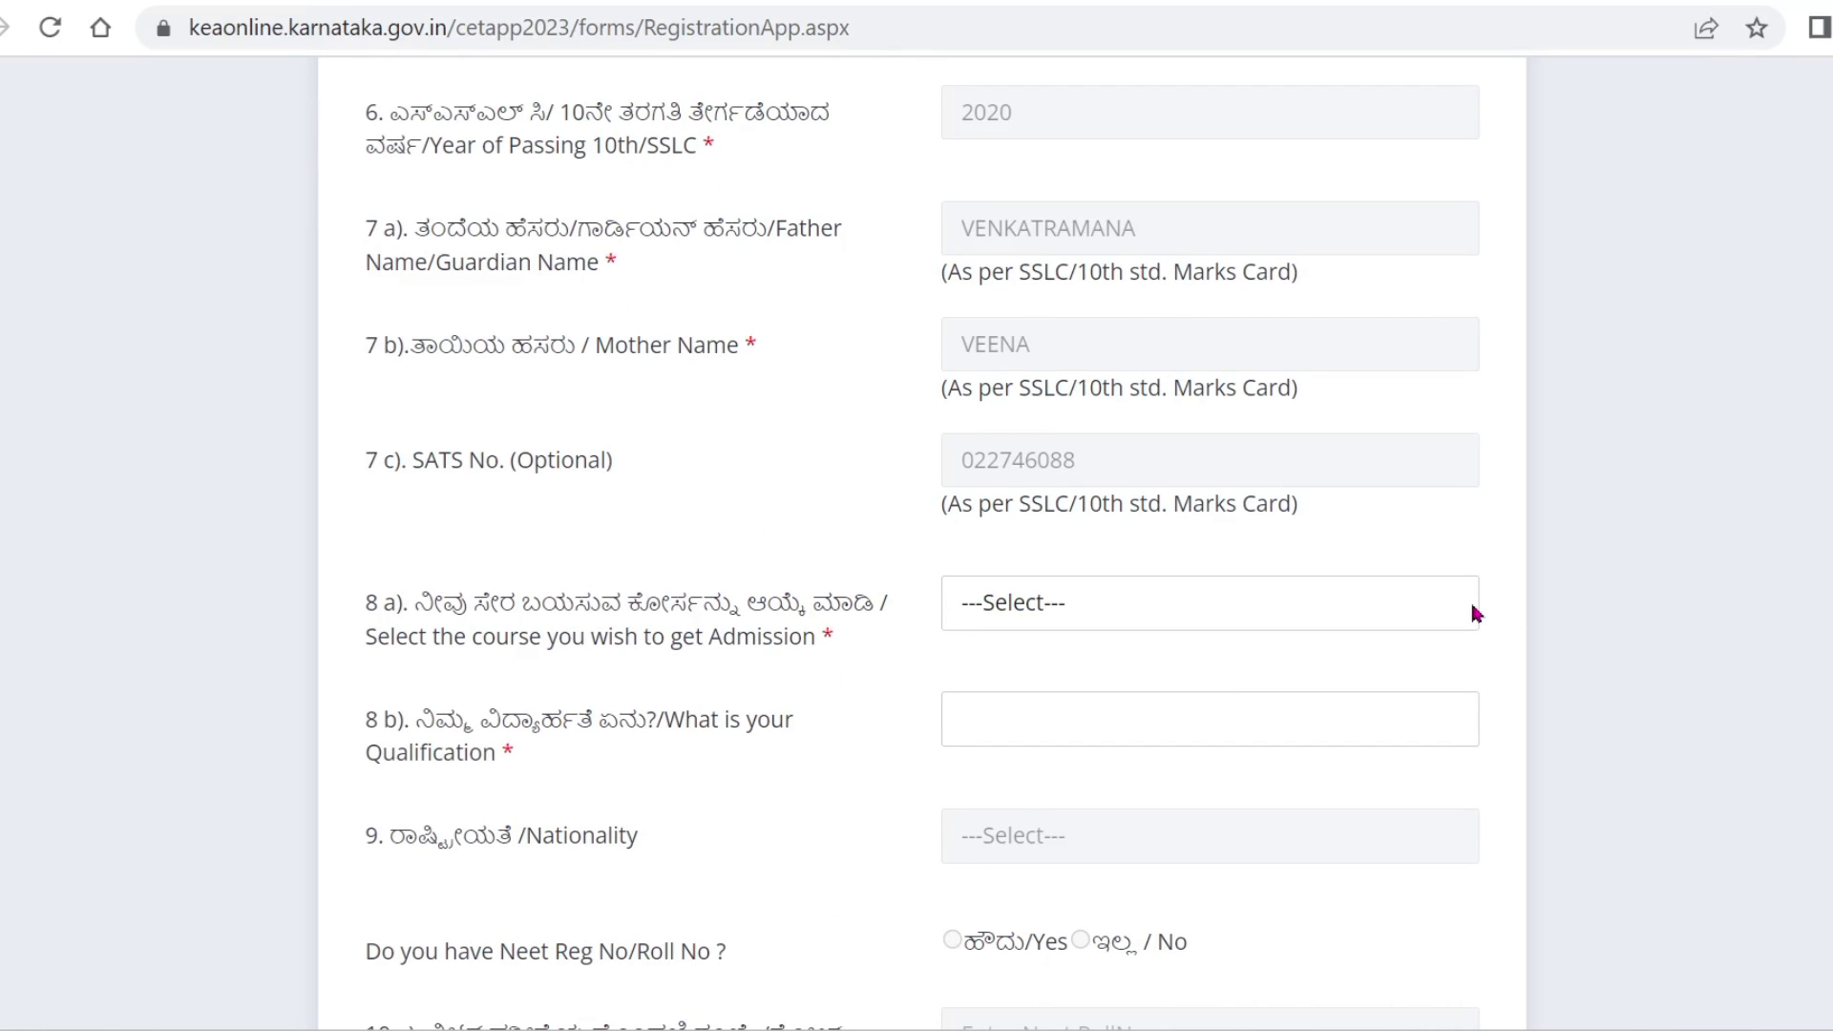
scroll(1474, 610, "down", 11)
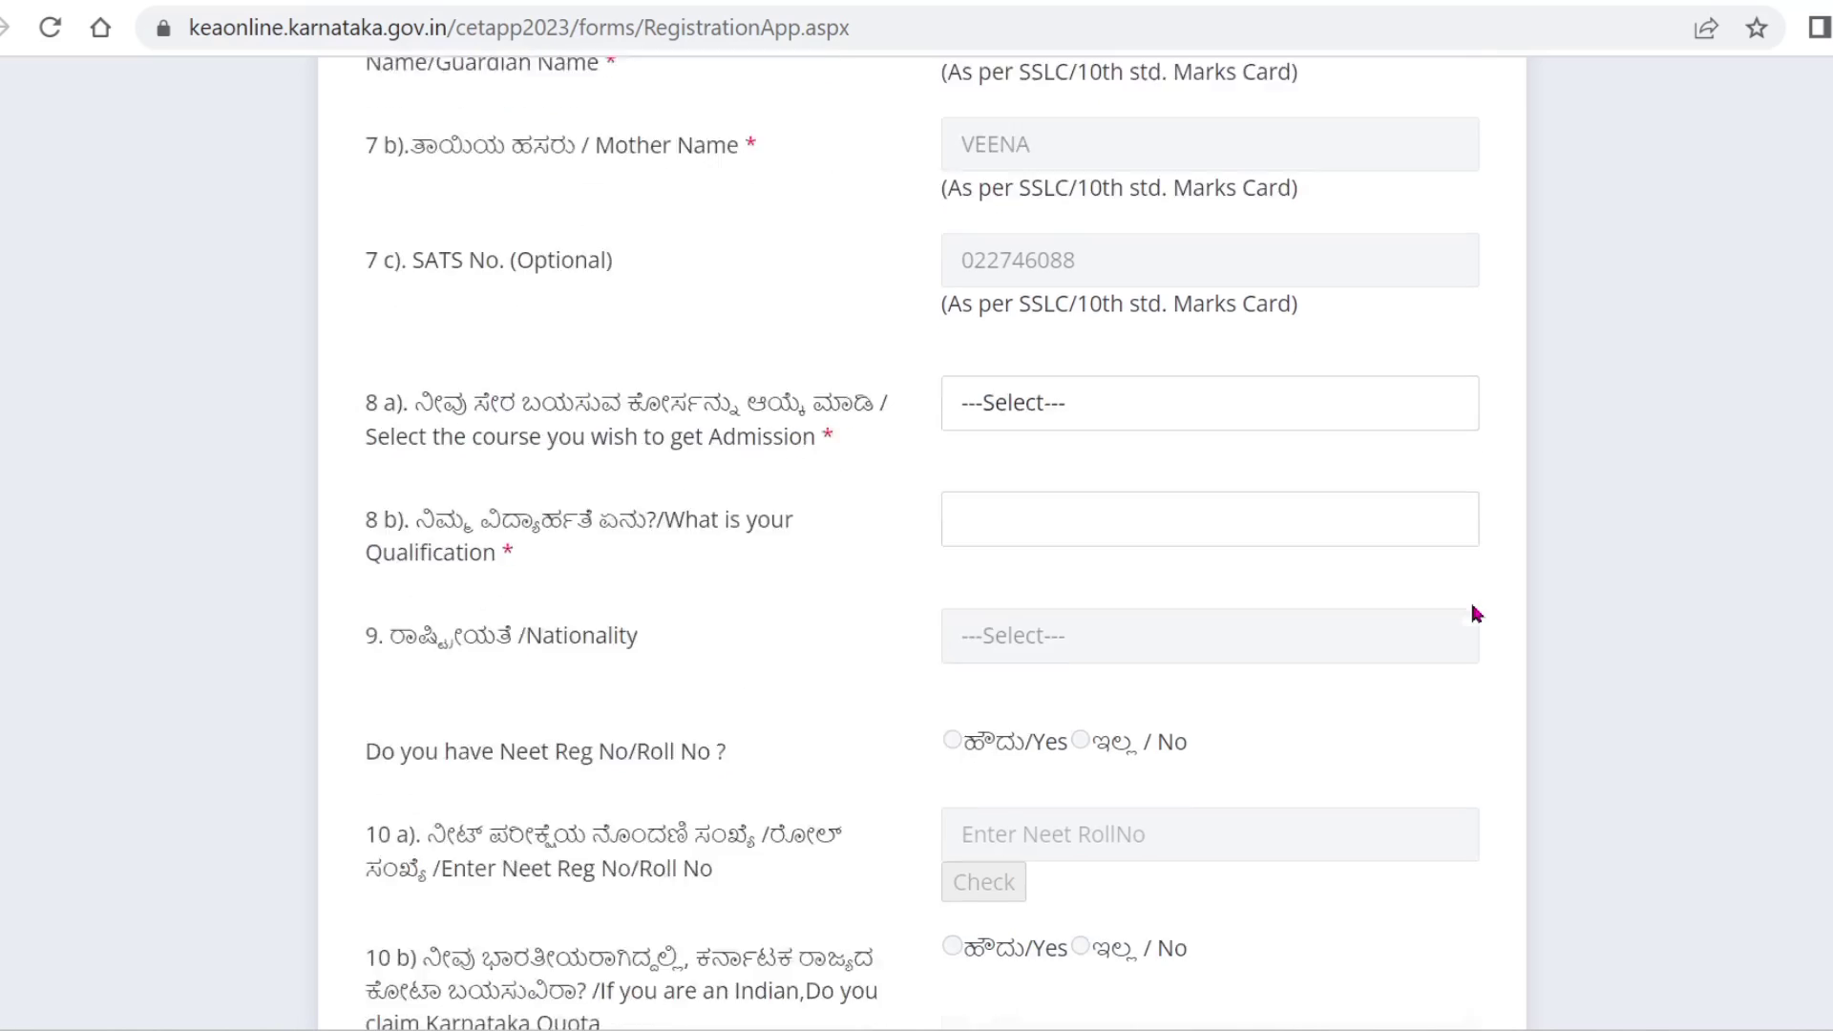
scroll(1477, 608, "down", 3)
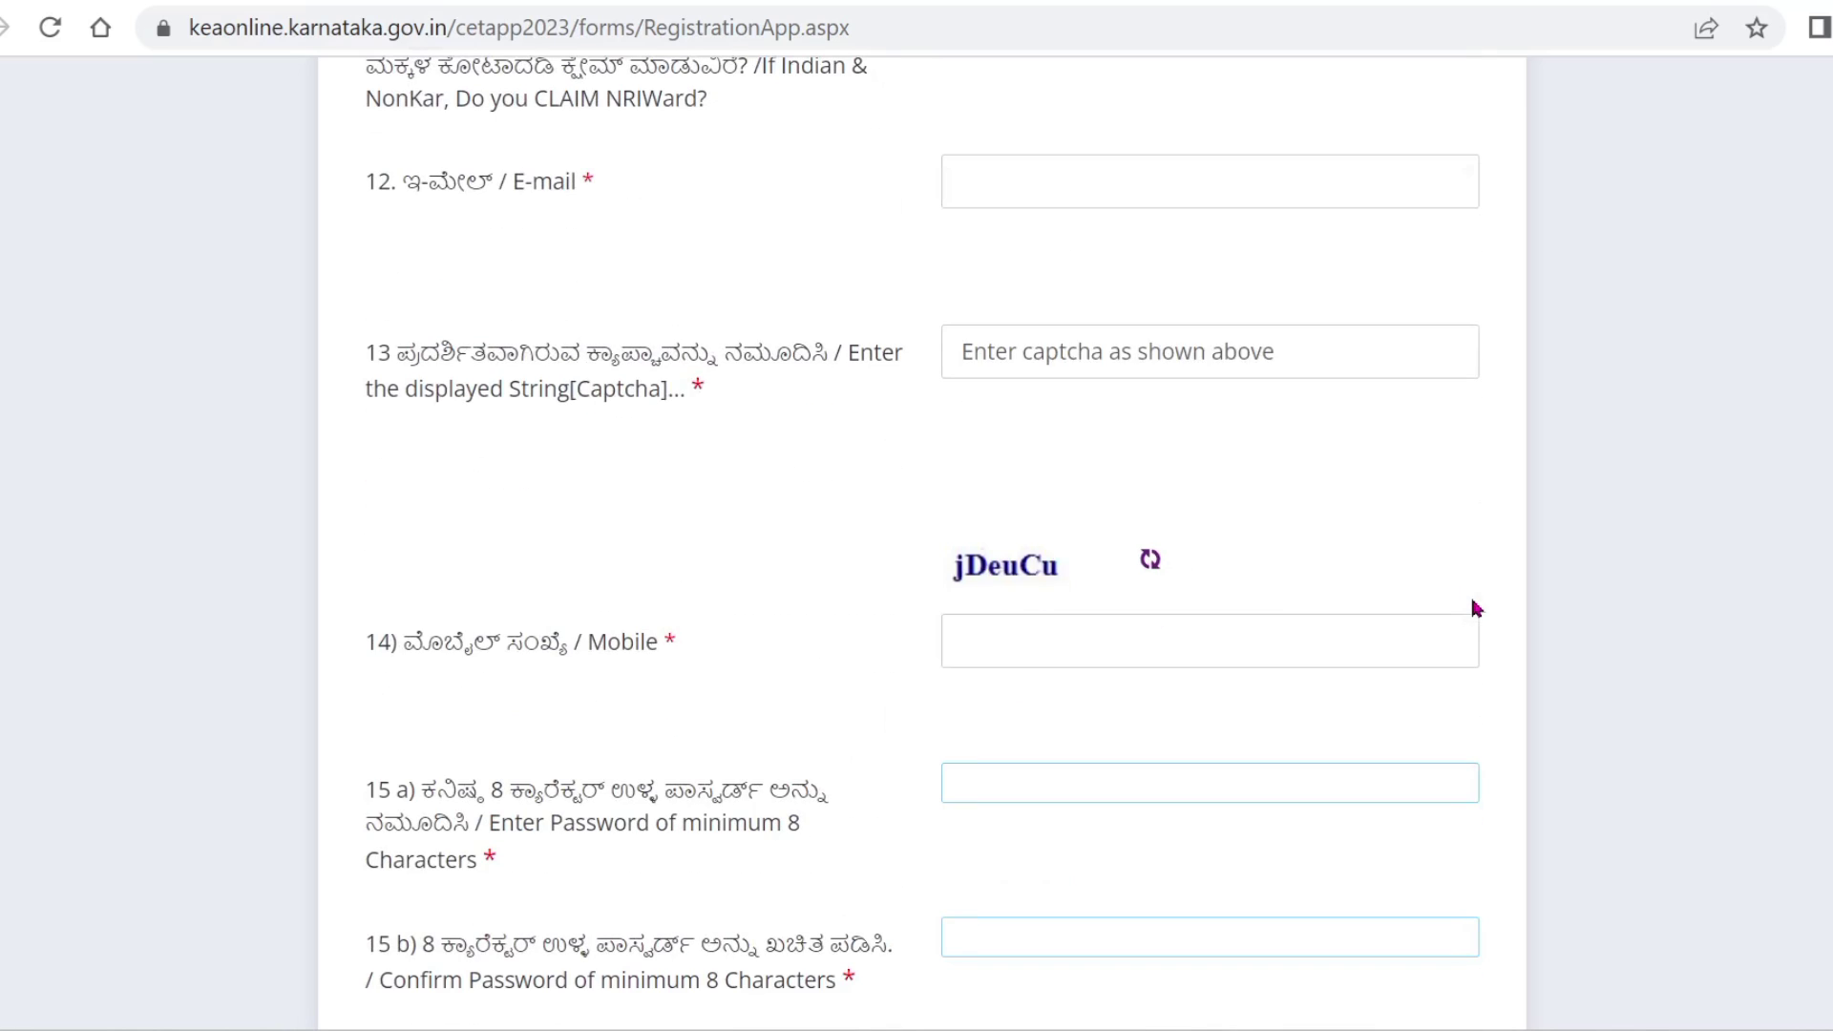
scroll(1476, 608, "up", 20)
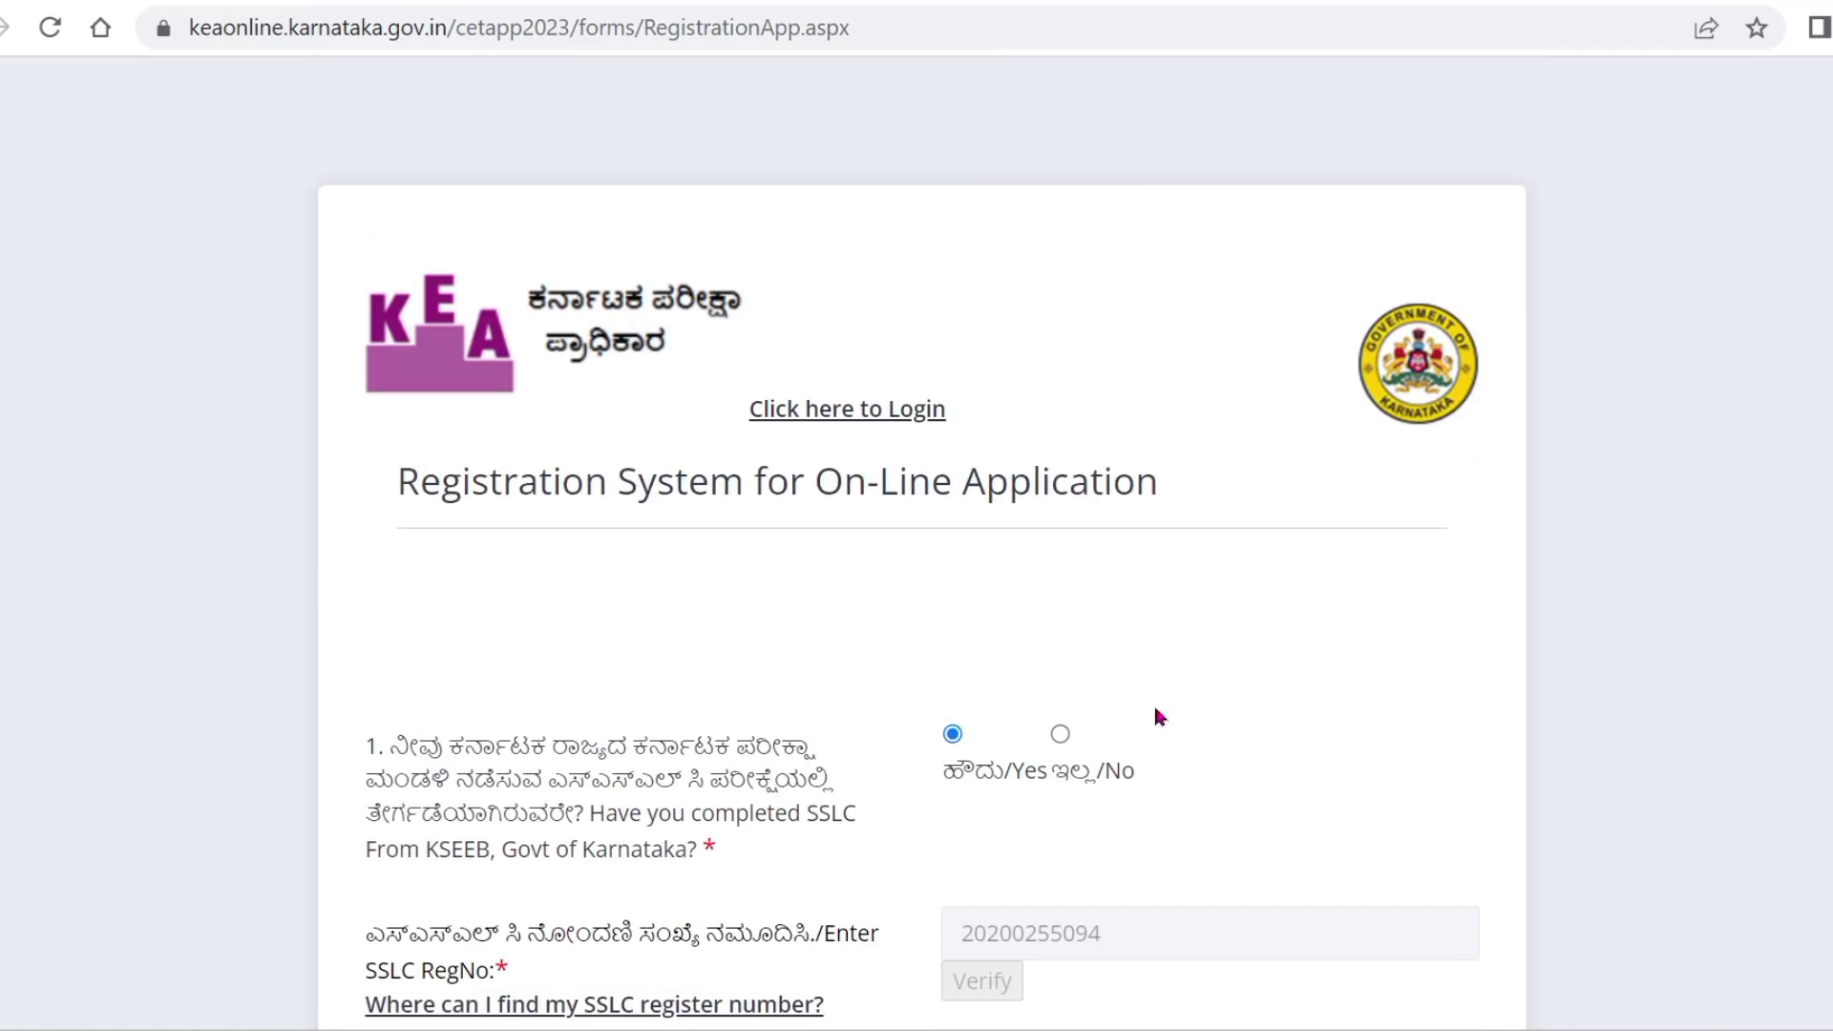
Answer No to KSEEB SSLC and choose CBSE in Karnataka as the school board.
left_click(1060, 735)
scroll(1054, 649, "down", 3)
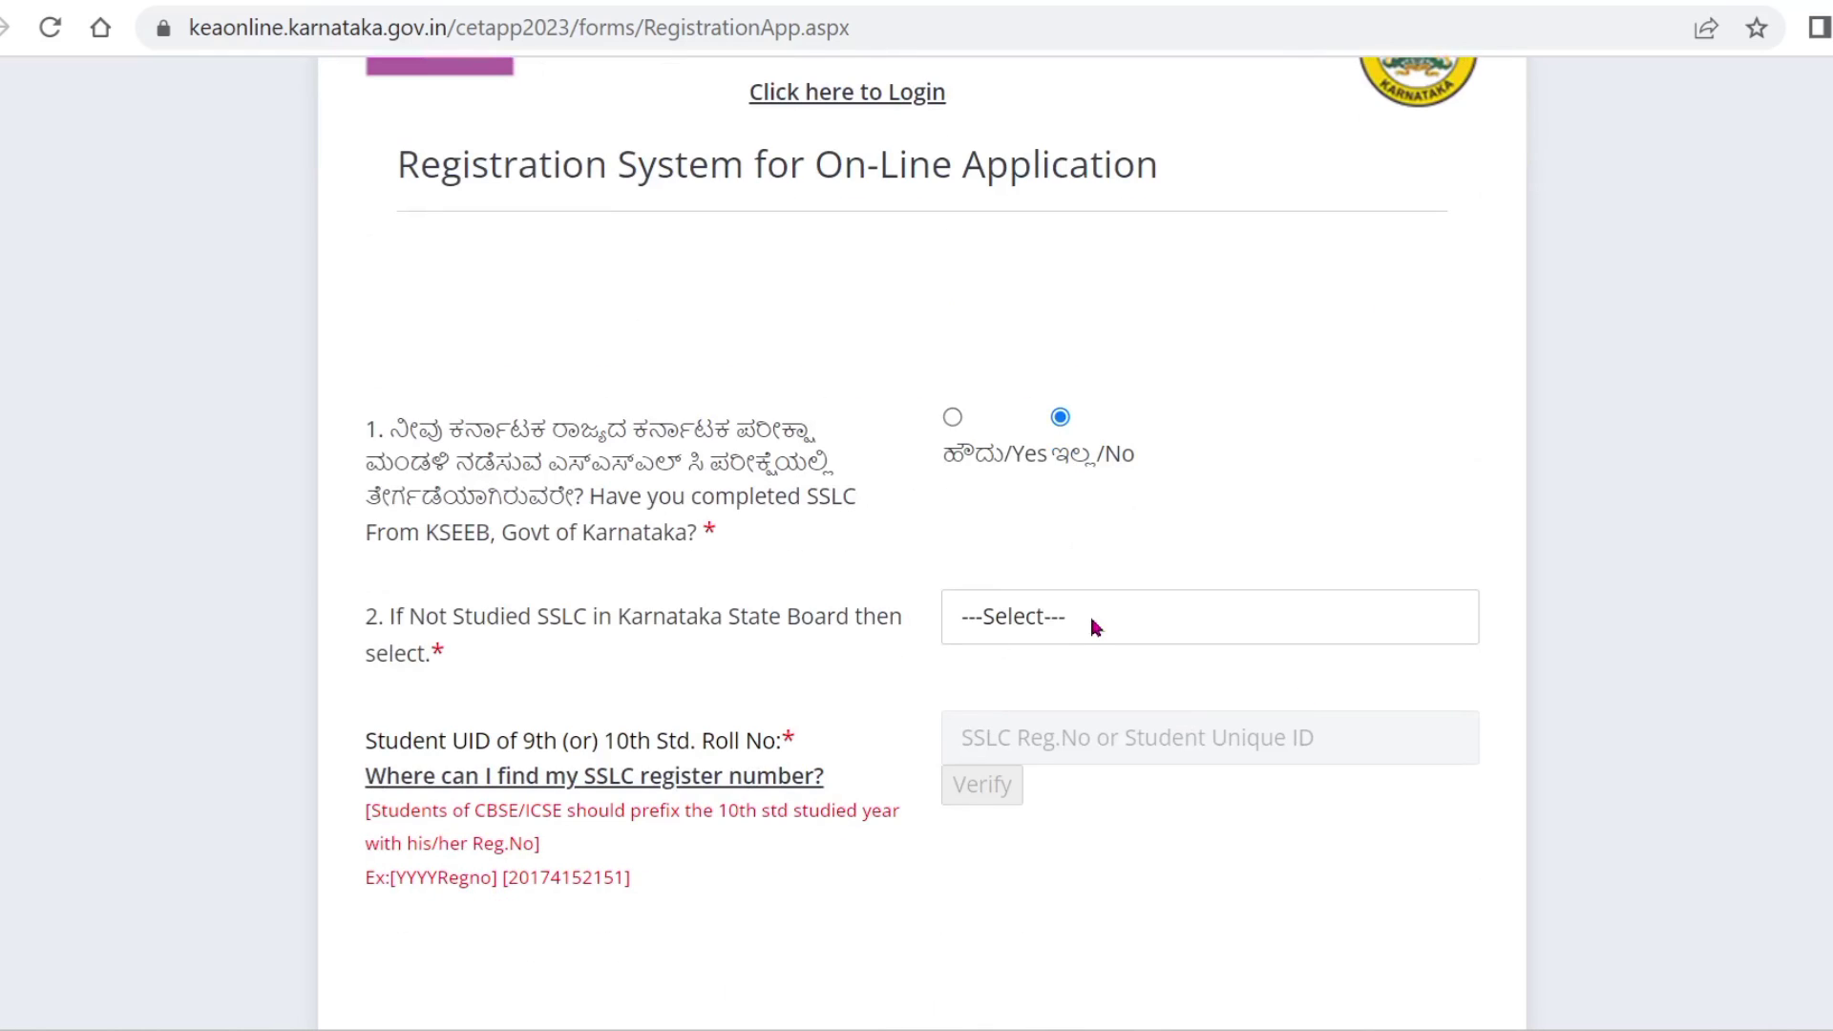
left_click(1091, 621)
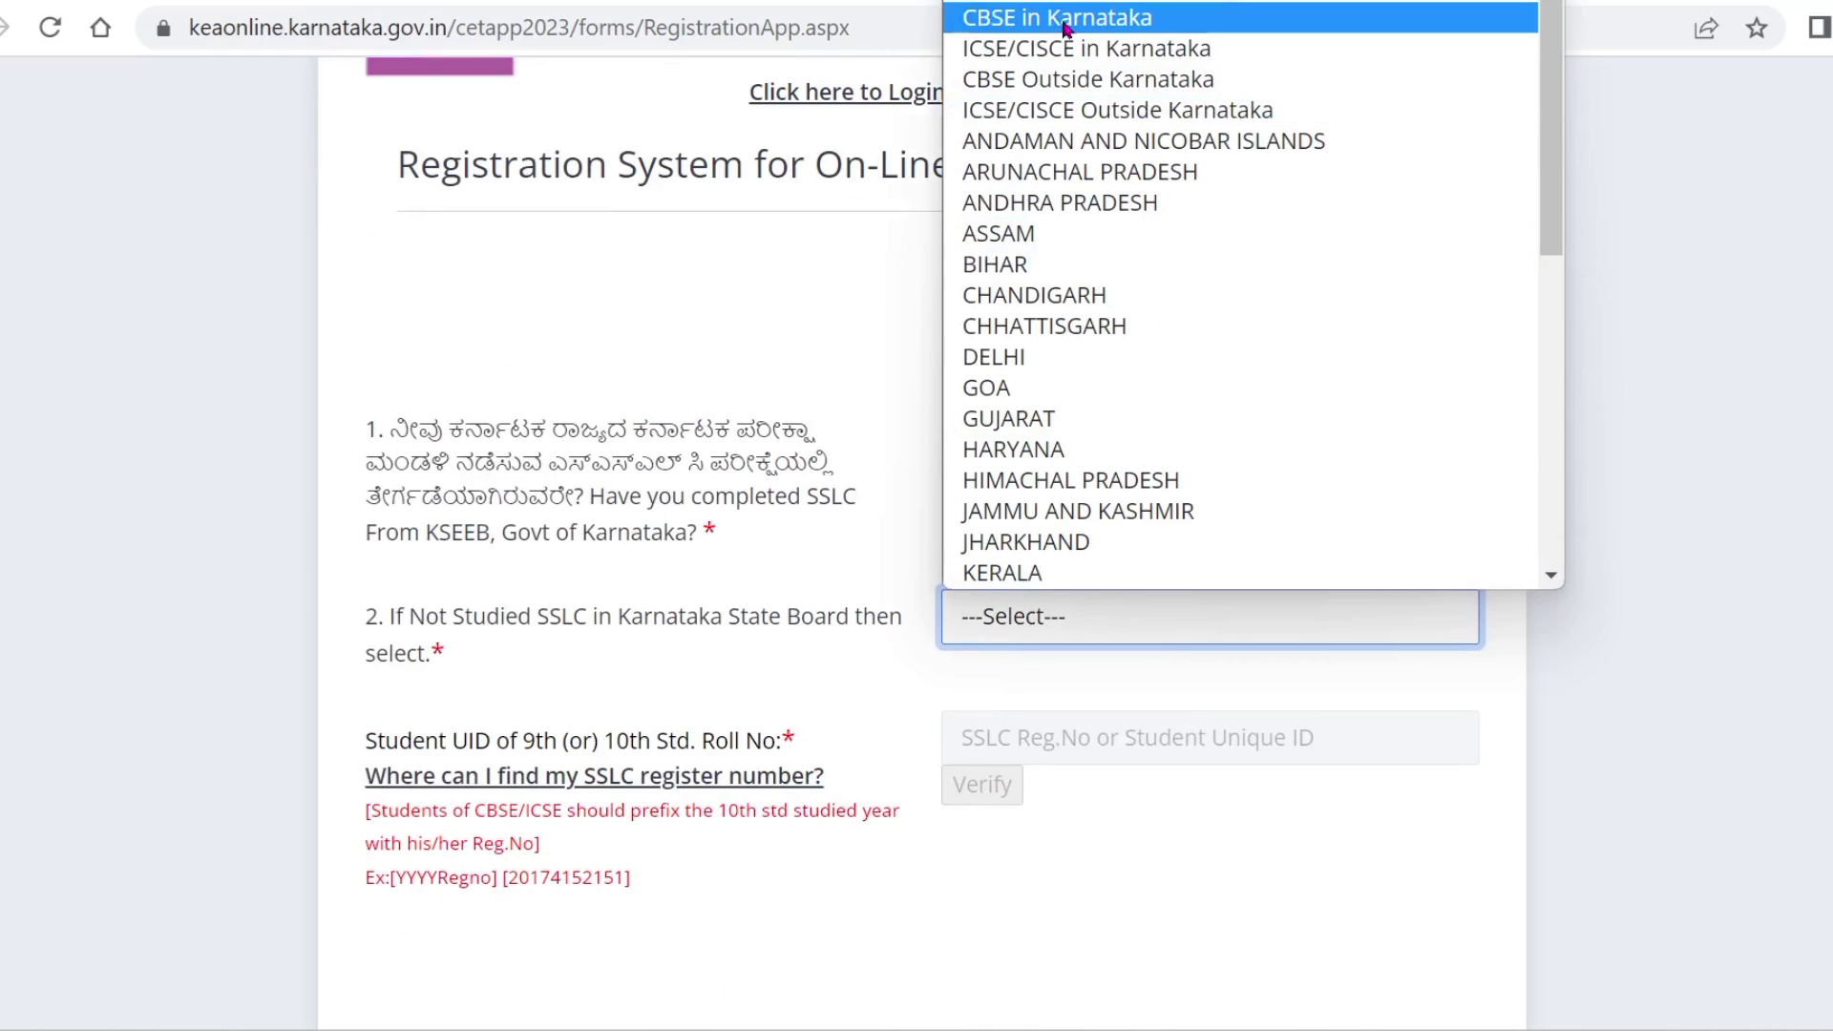
left_click(1095, 31)
scroll(1195, 864, "down", 3)
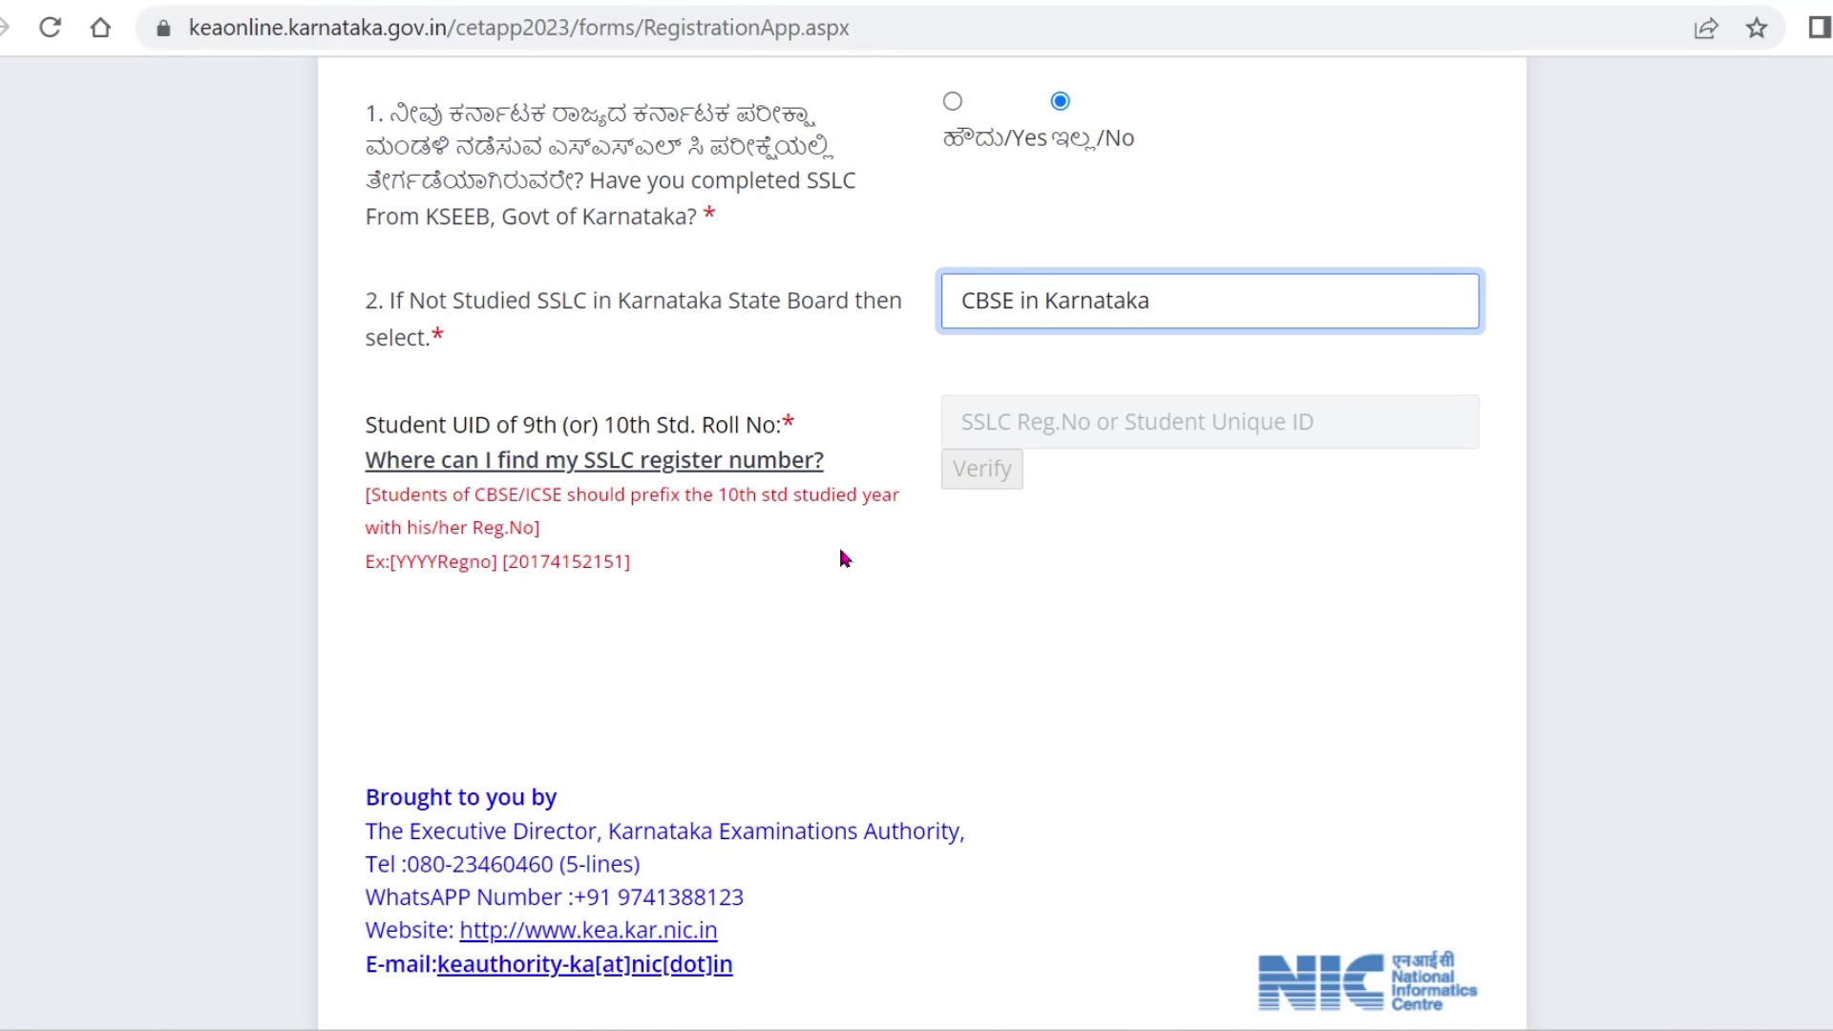
Place the cursor in the Student UID number field.
left_click(1207, 437)
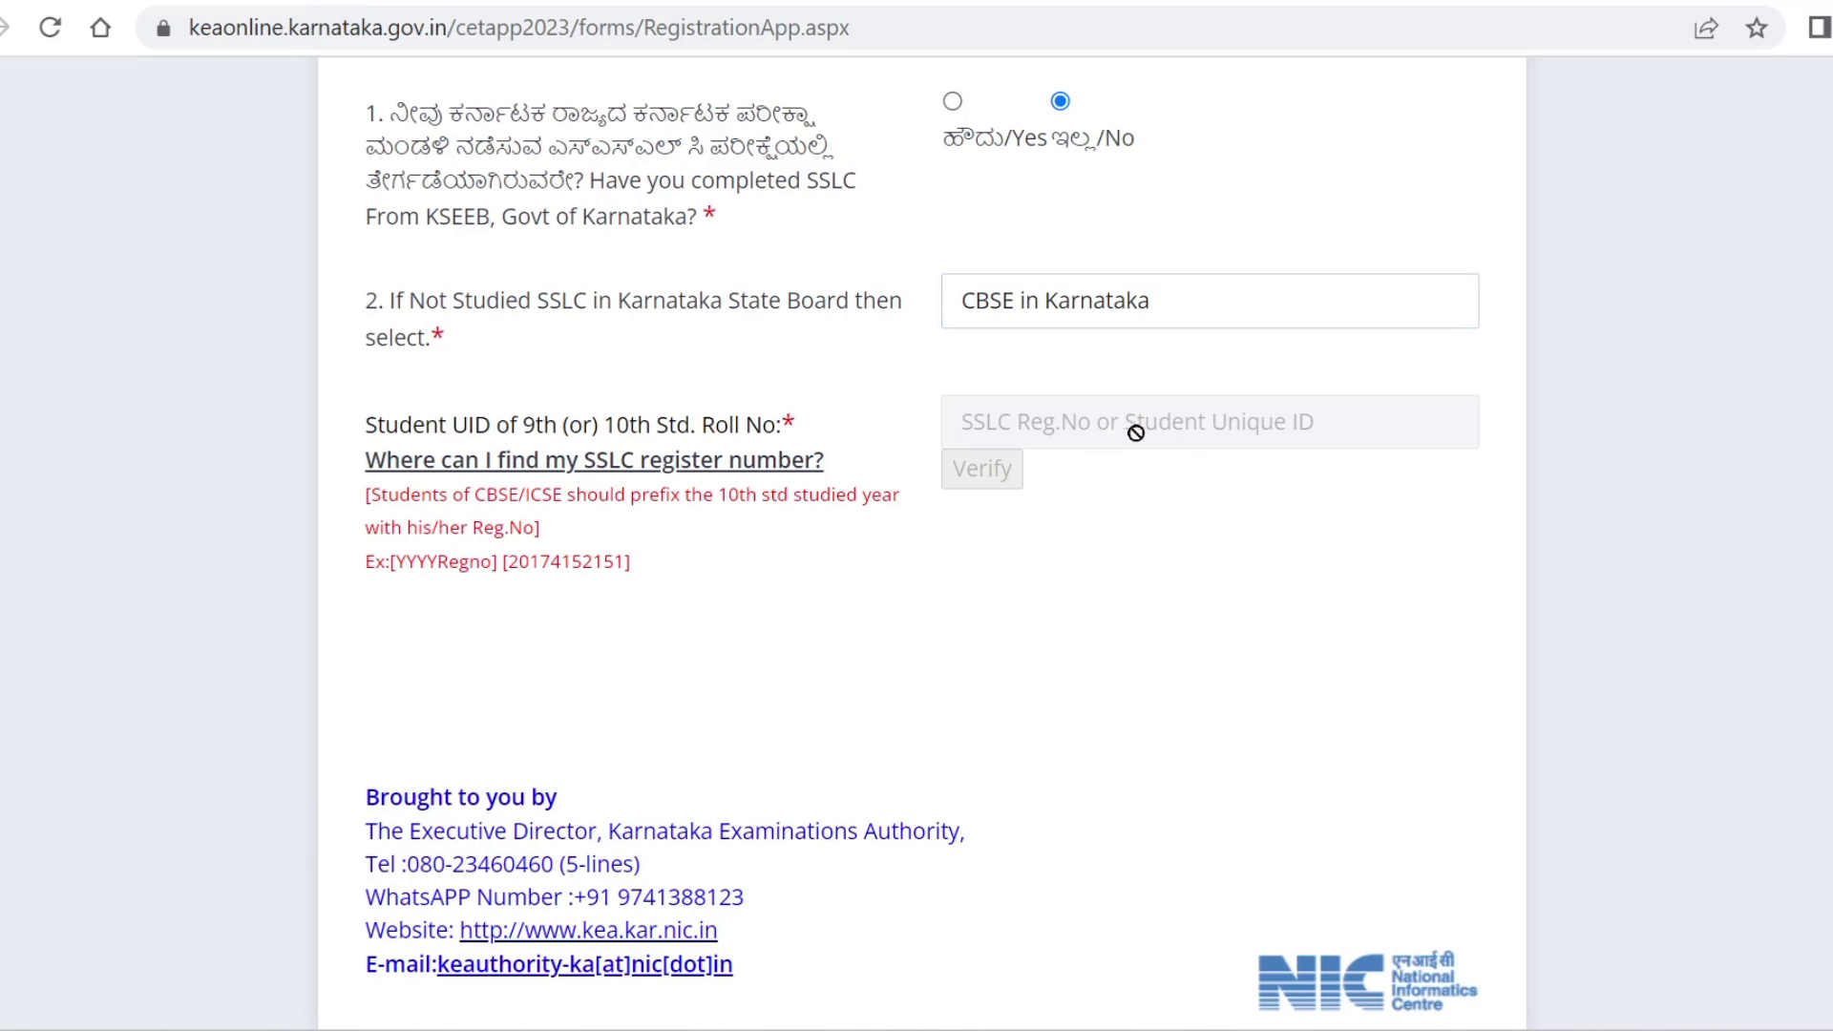
scroll(1153, 599, "down", 2)
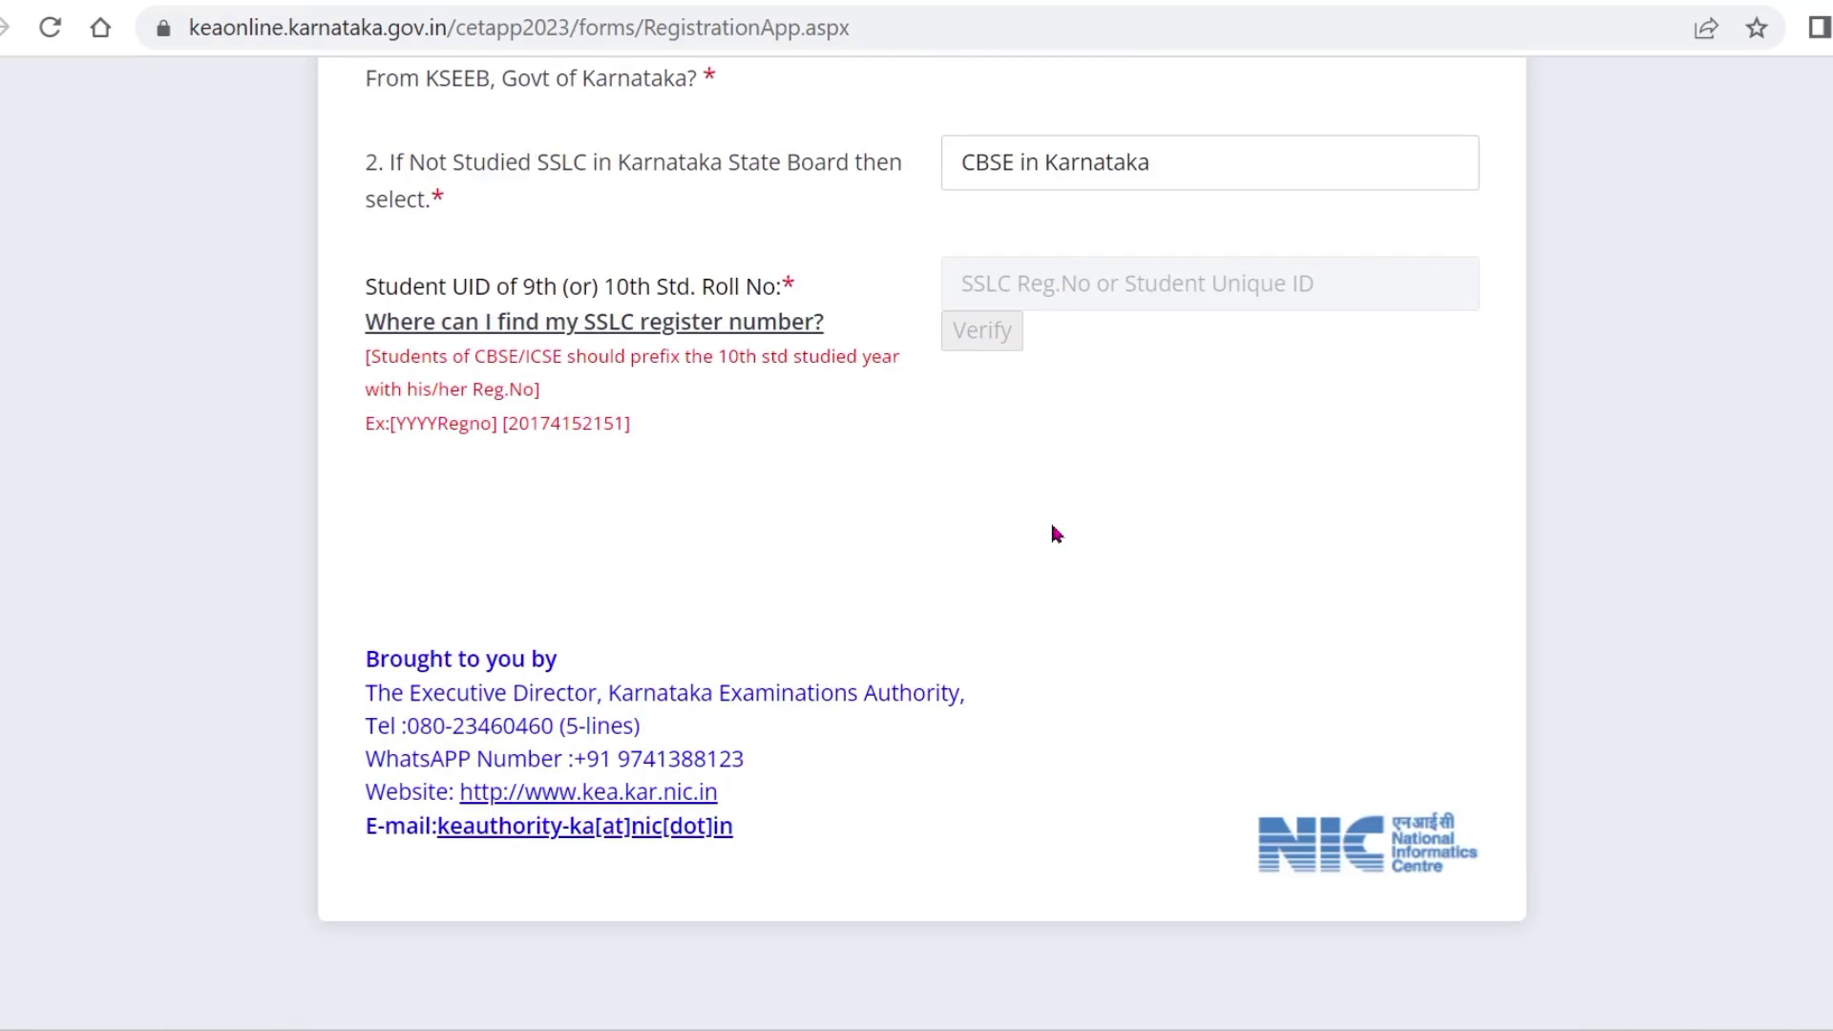
scroll(1055, 533, "up", 3)
left_click(1096, 626)
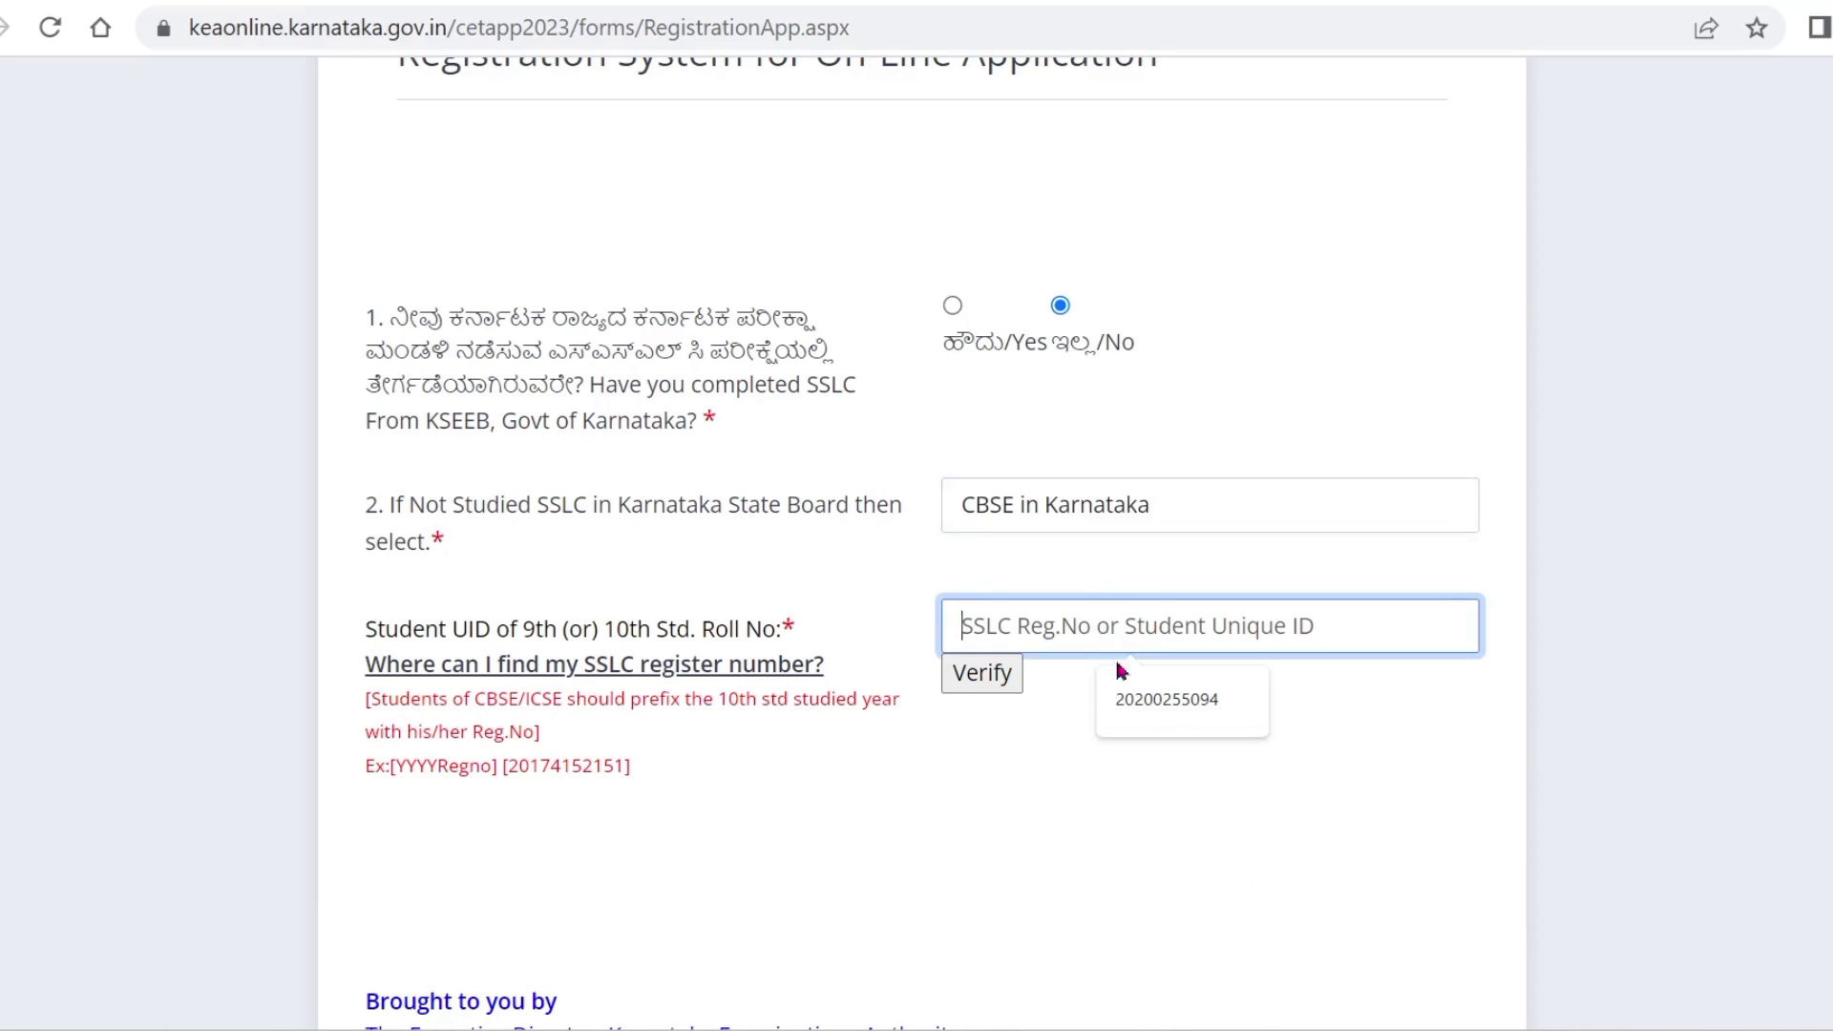
left_click(1172, 707)
left_click(984, 676)
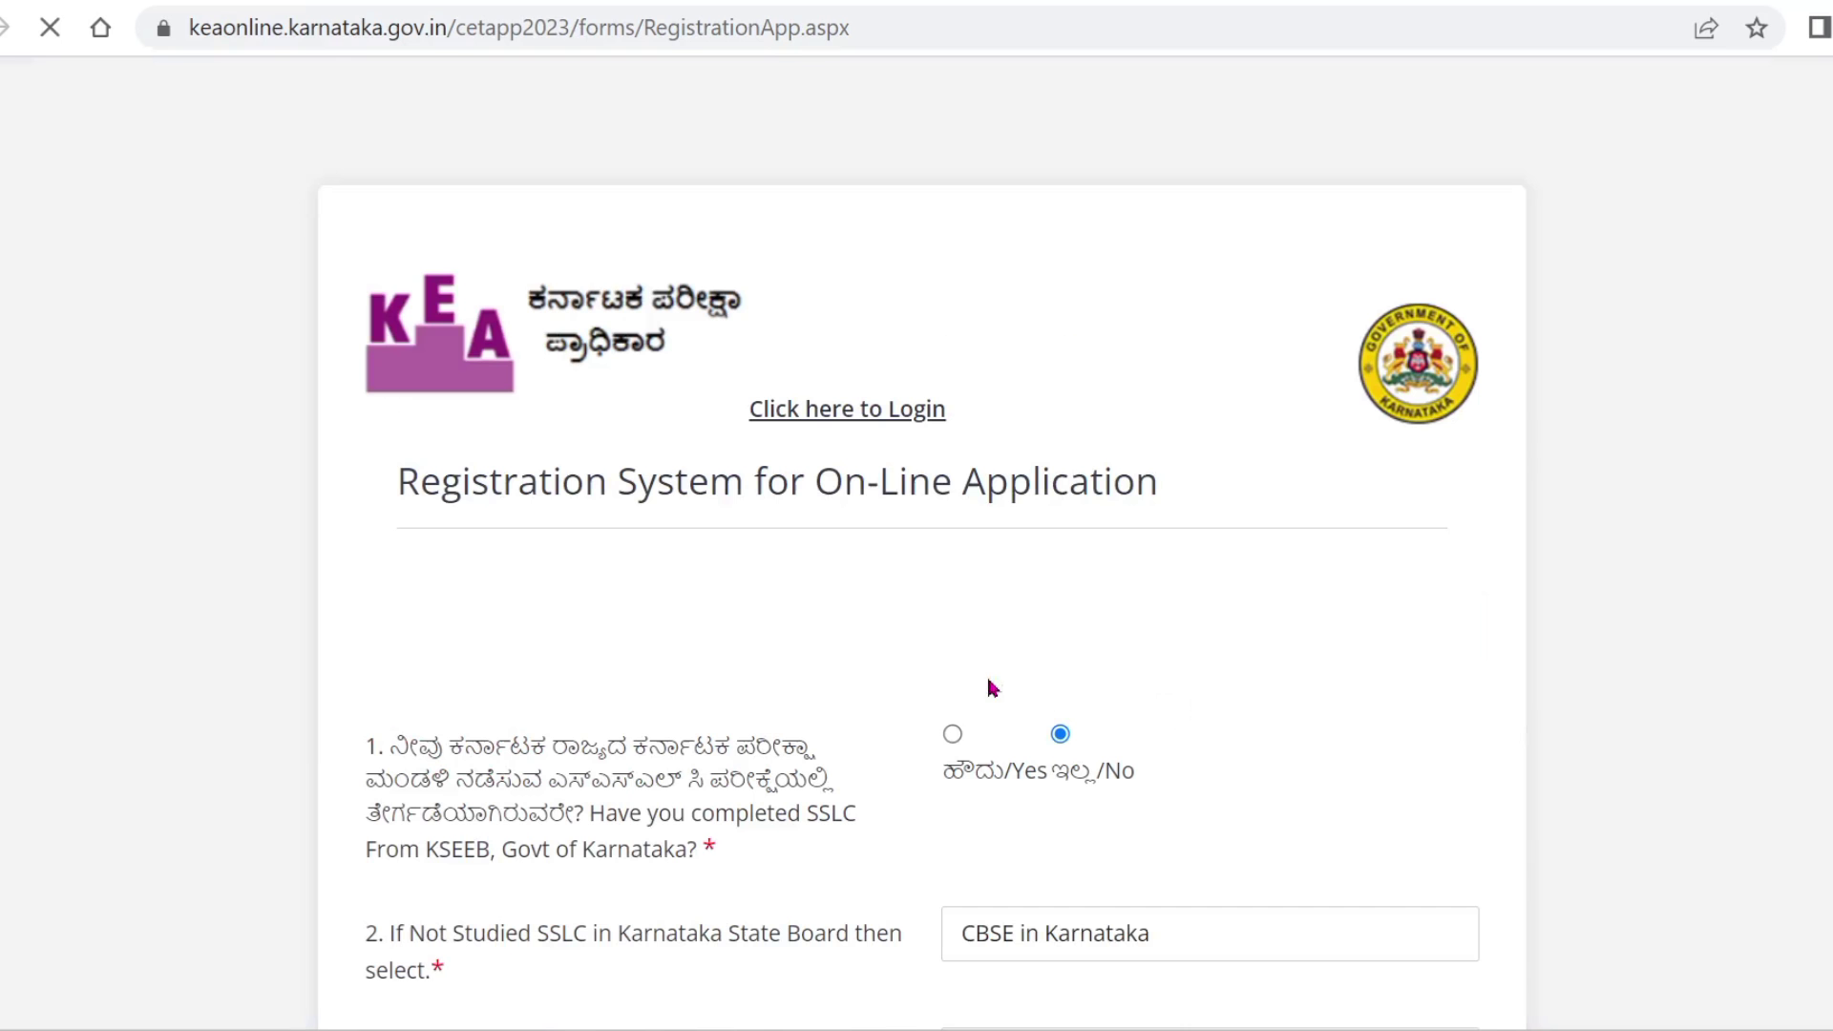
scroll(1279, 697, "down", 8)
scroll(1422, 639, "down", 1)
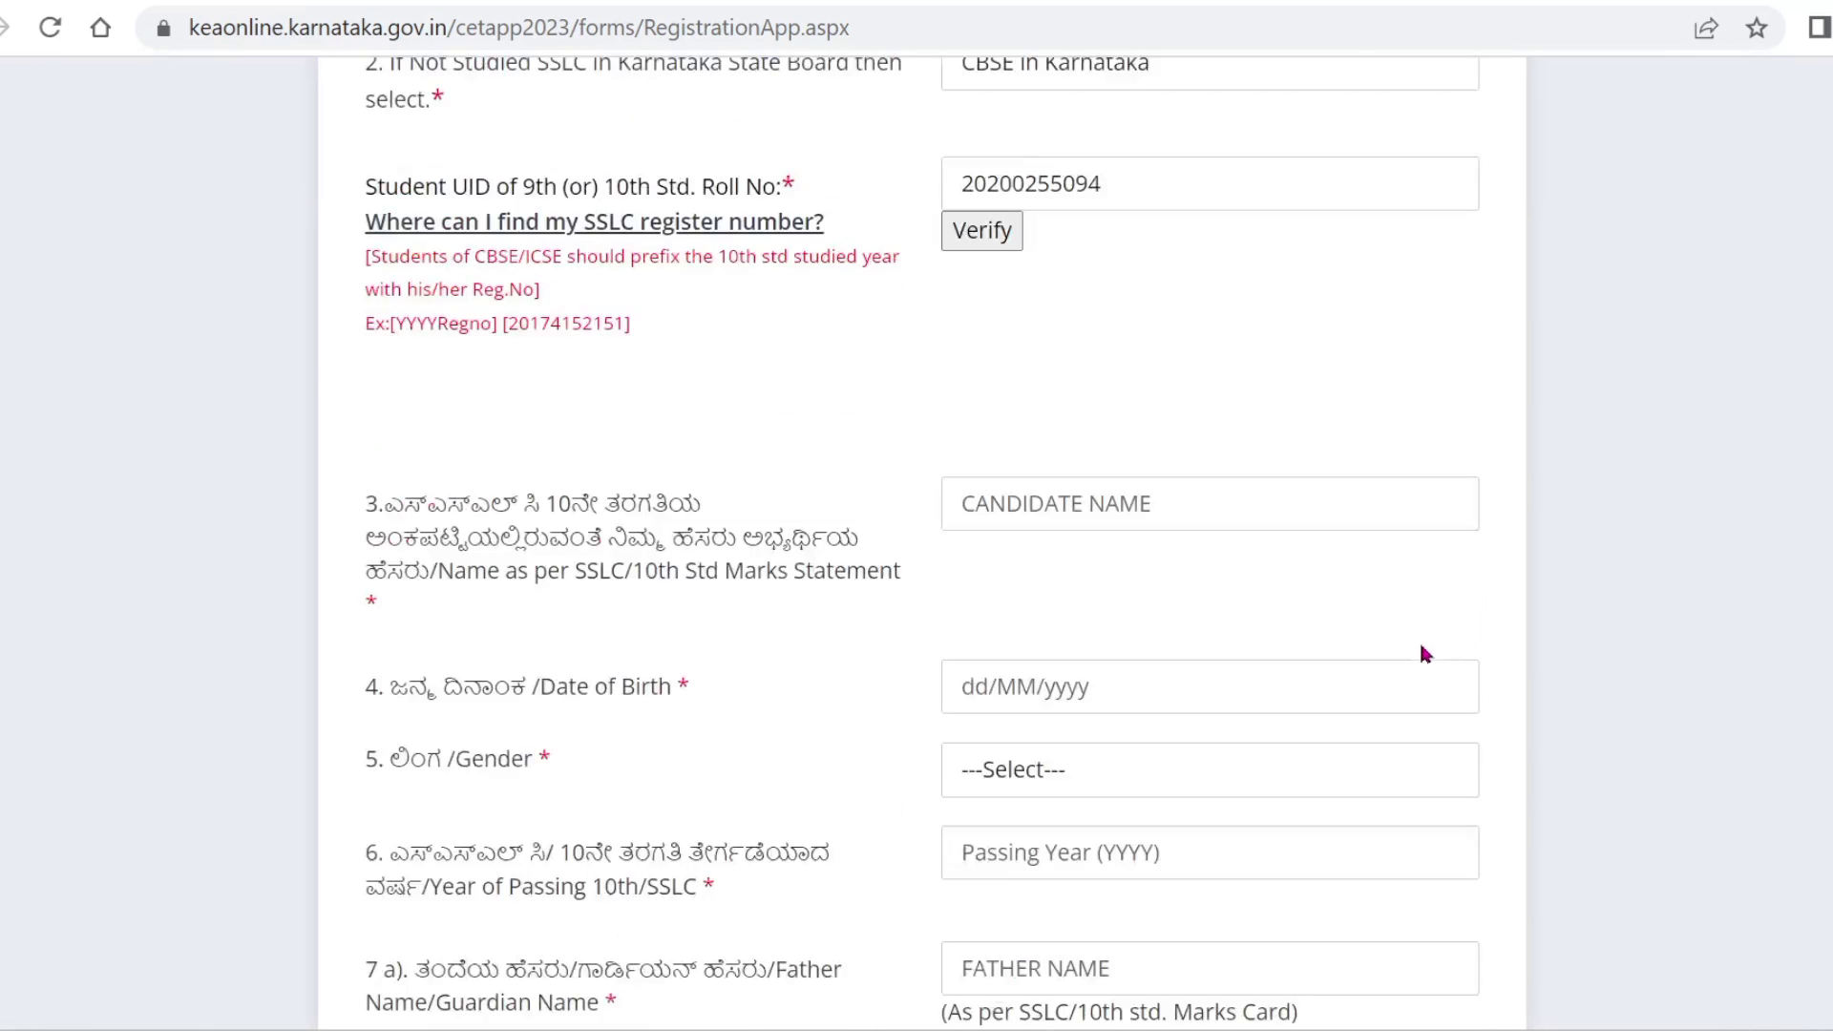
scroll(1424, 654, "down", 1)
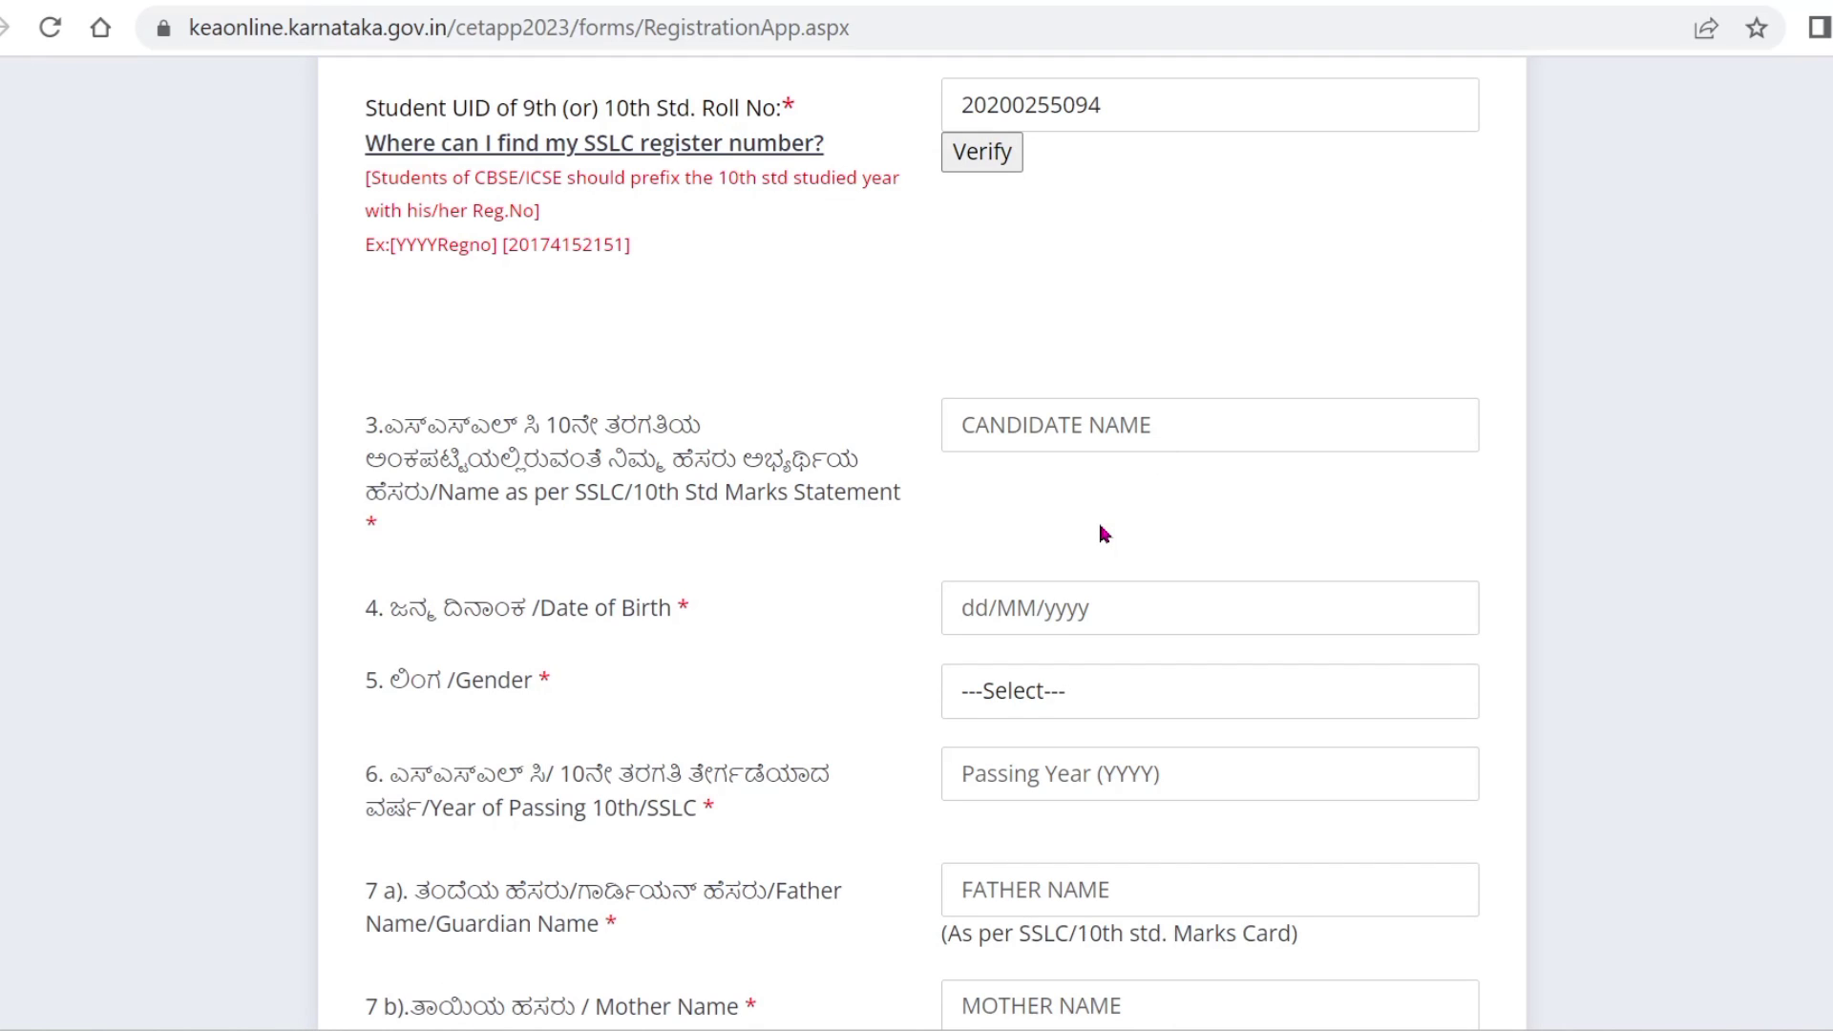
left_click(1170, 431)
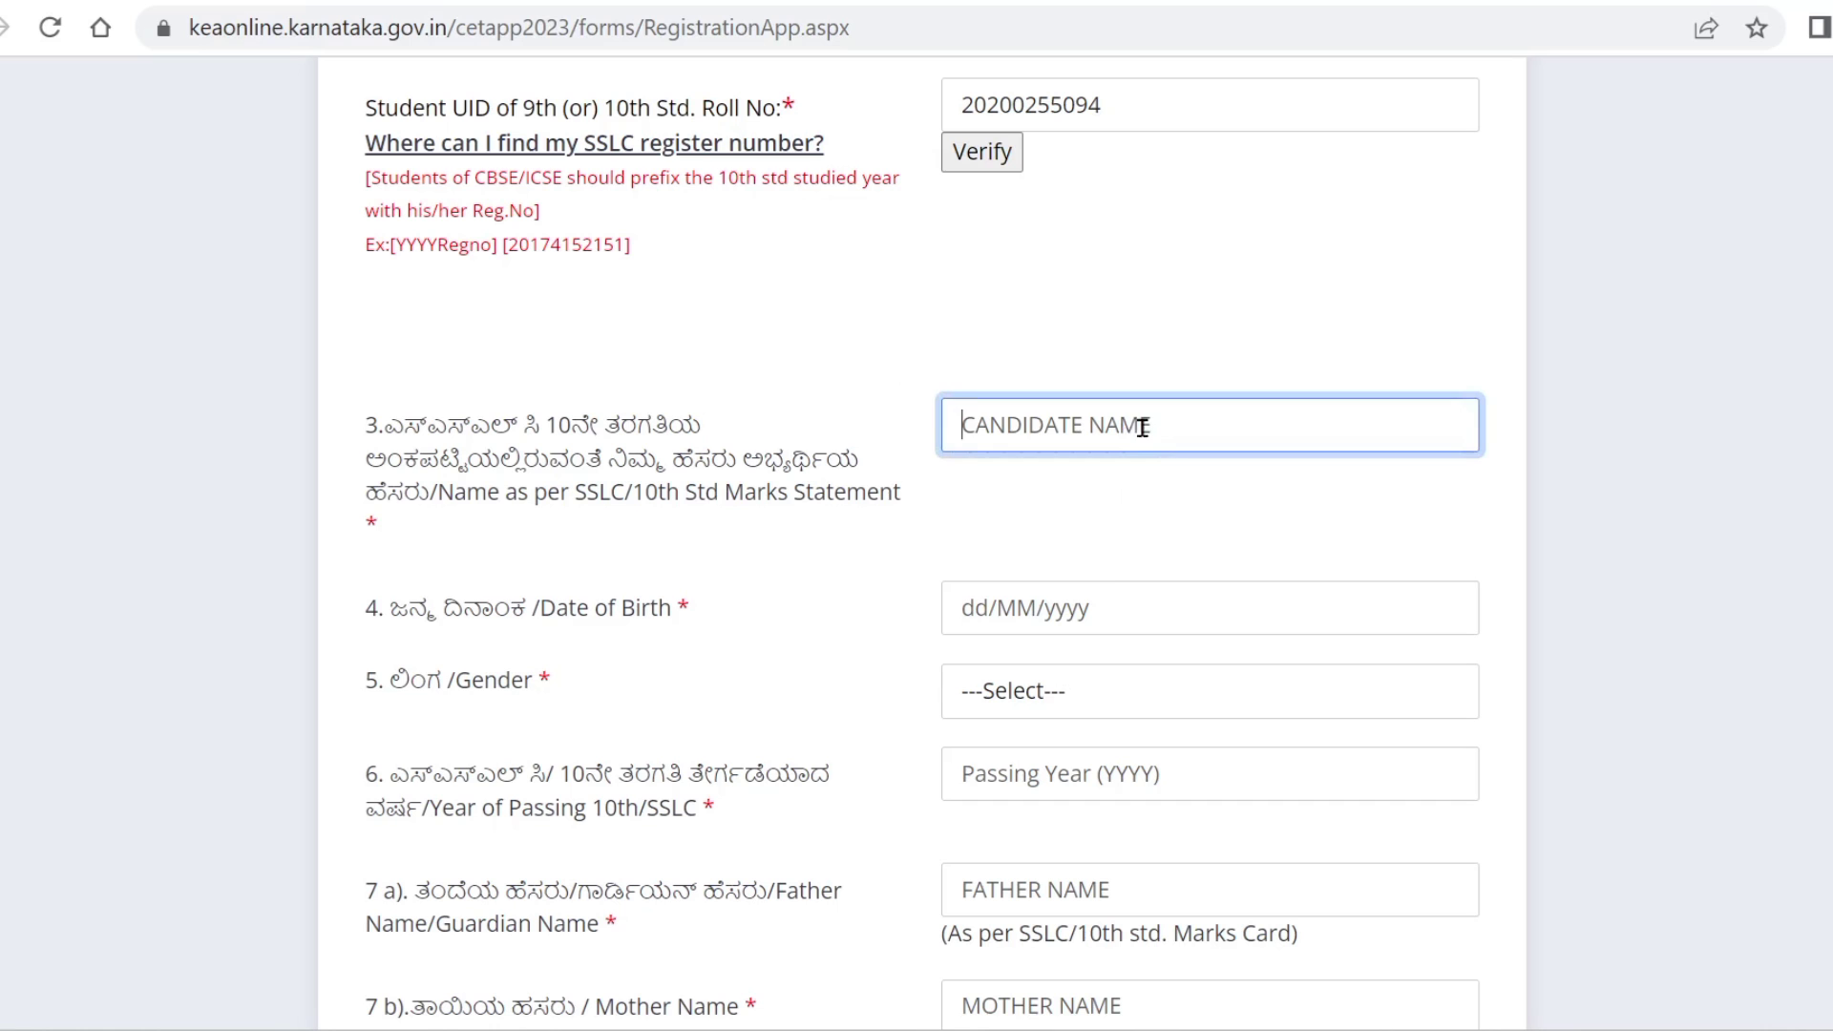
left_click(1189, 608)
left_click(1178, 690)
scroll(1178, 690, "down", 2)
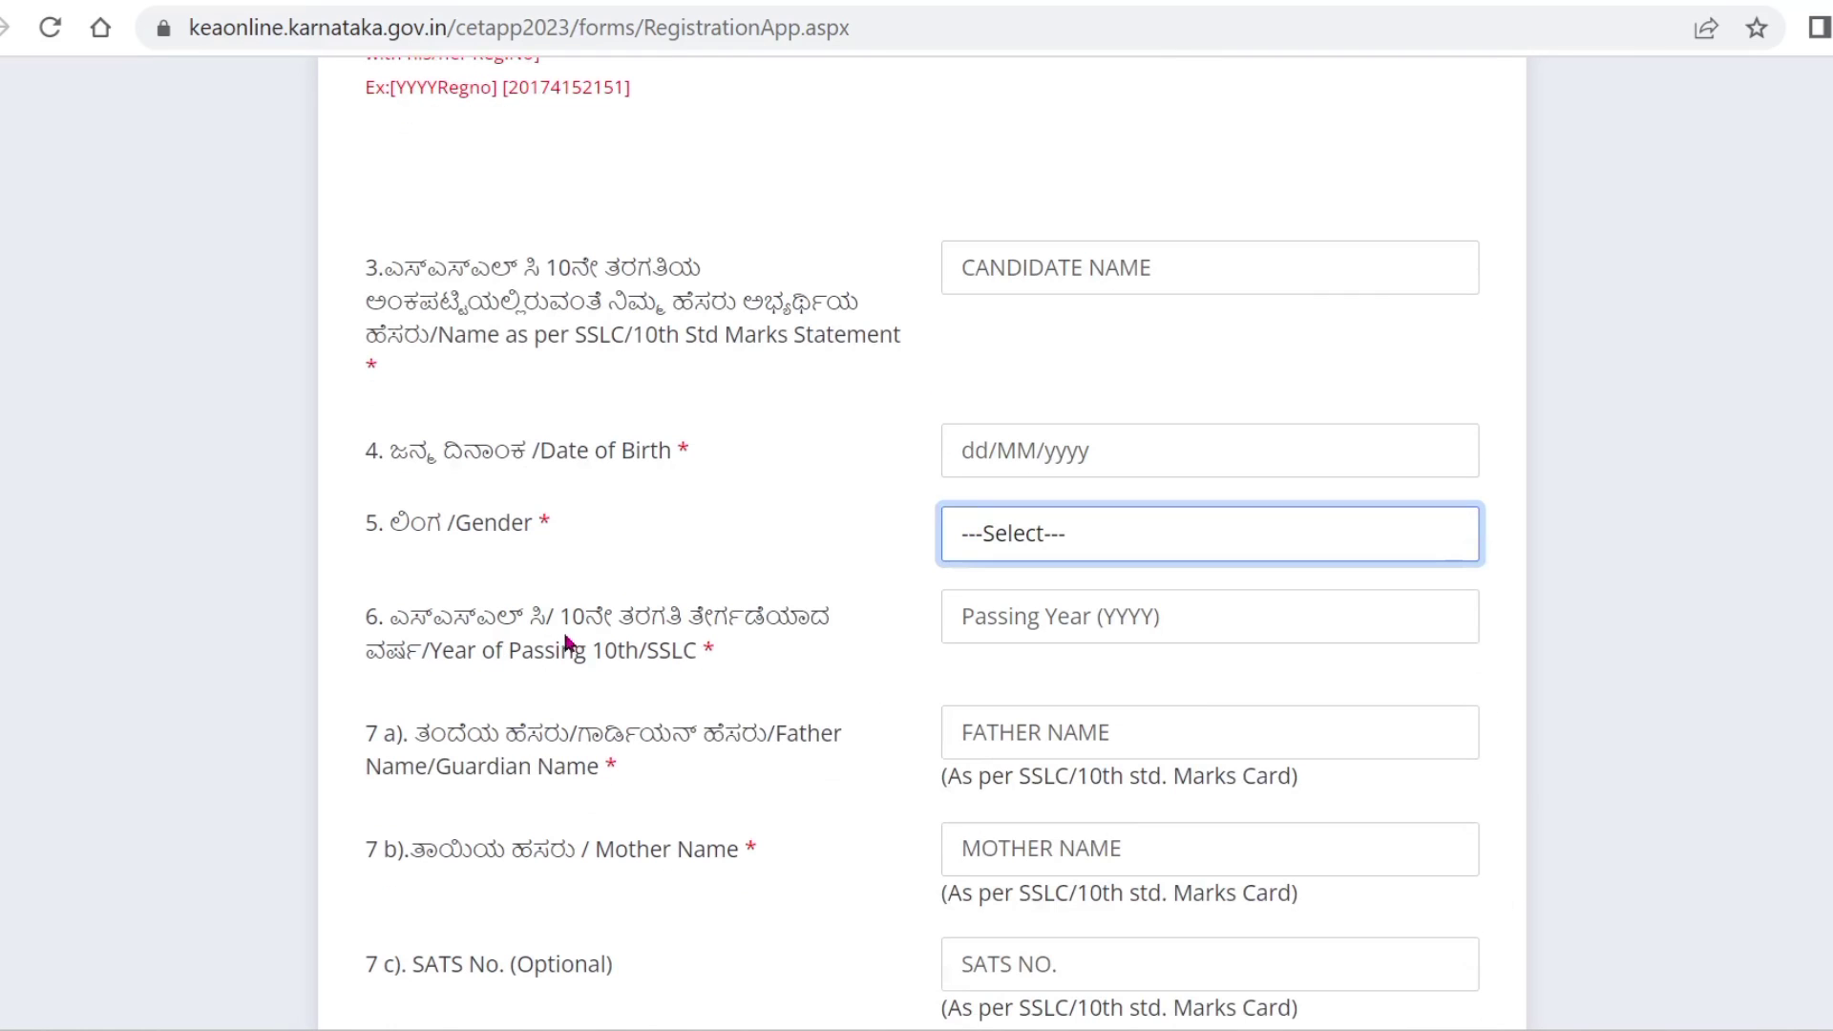
scroll(1317, 744, "down", 3)
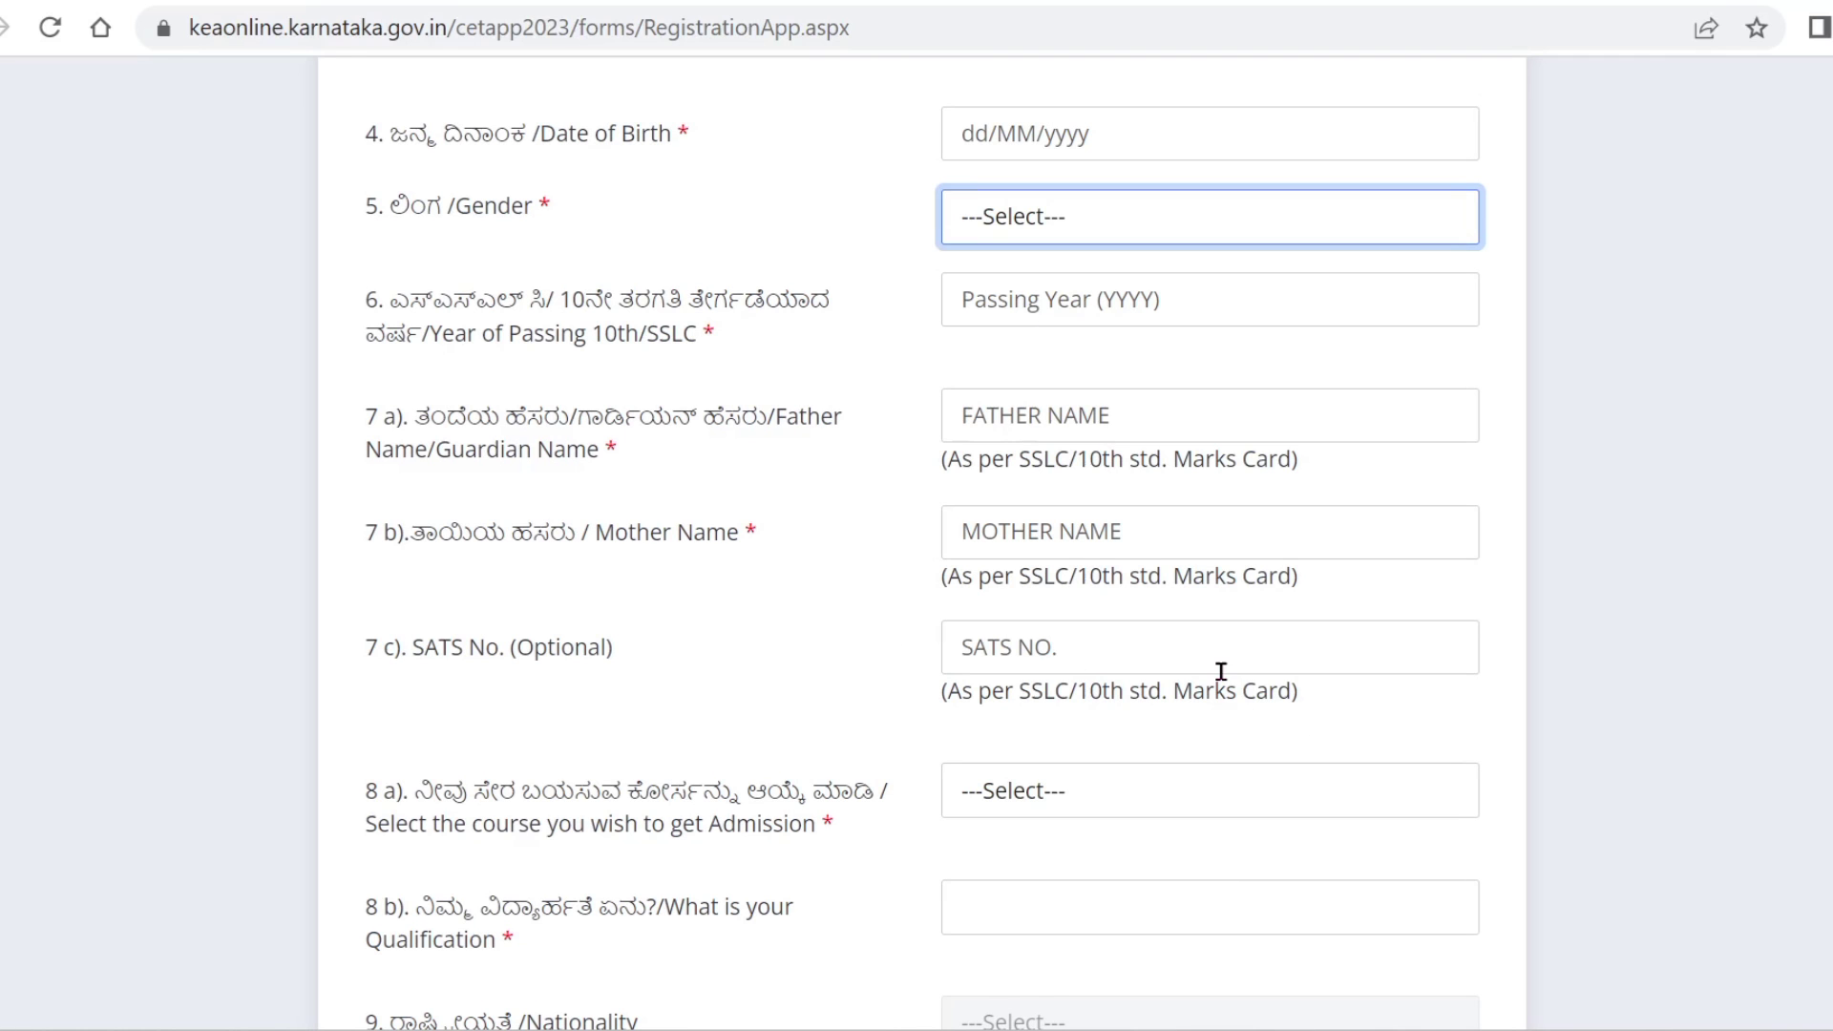
scroll(1280, 675, "down", 3)
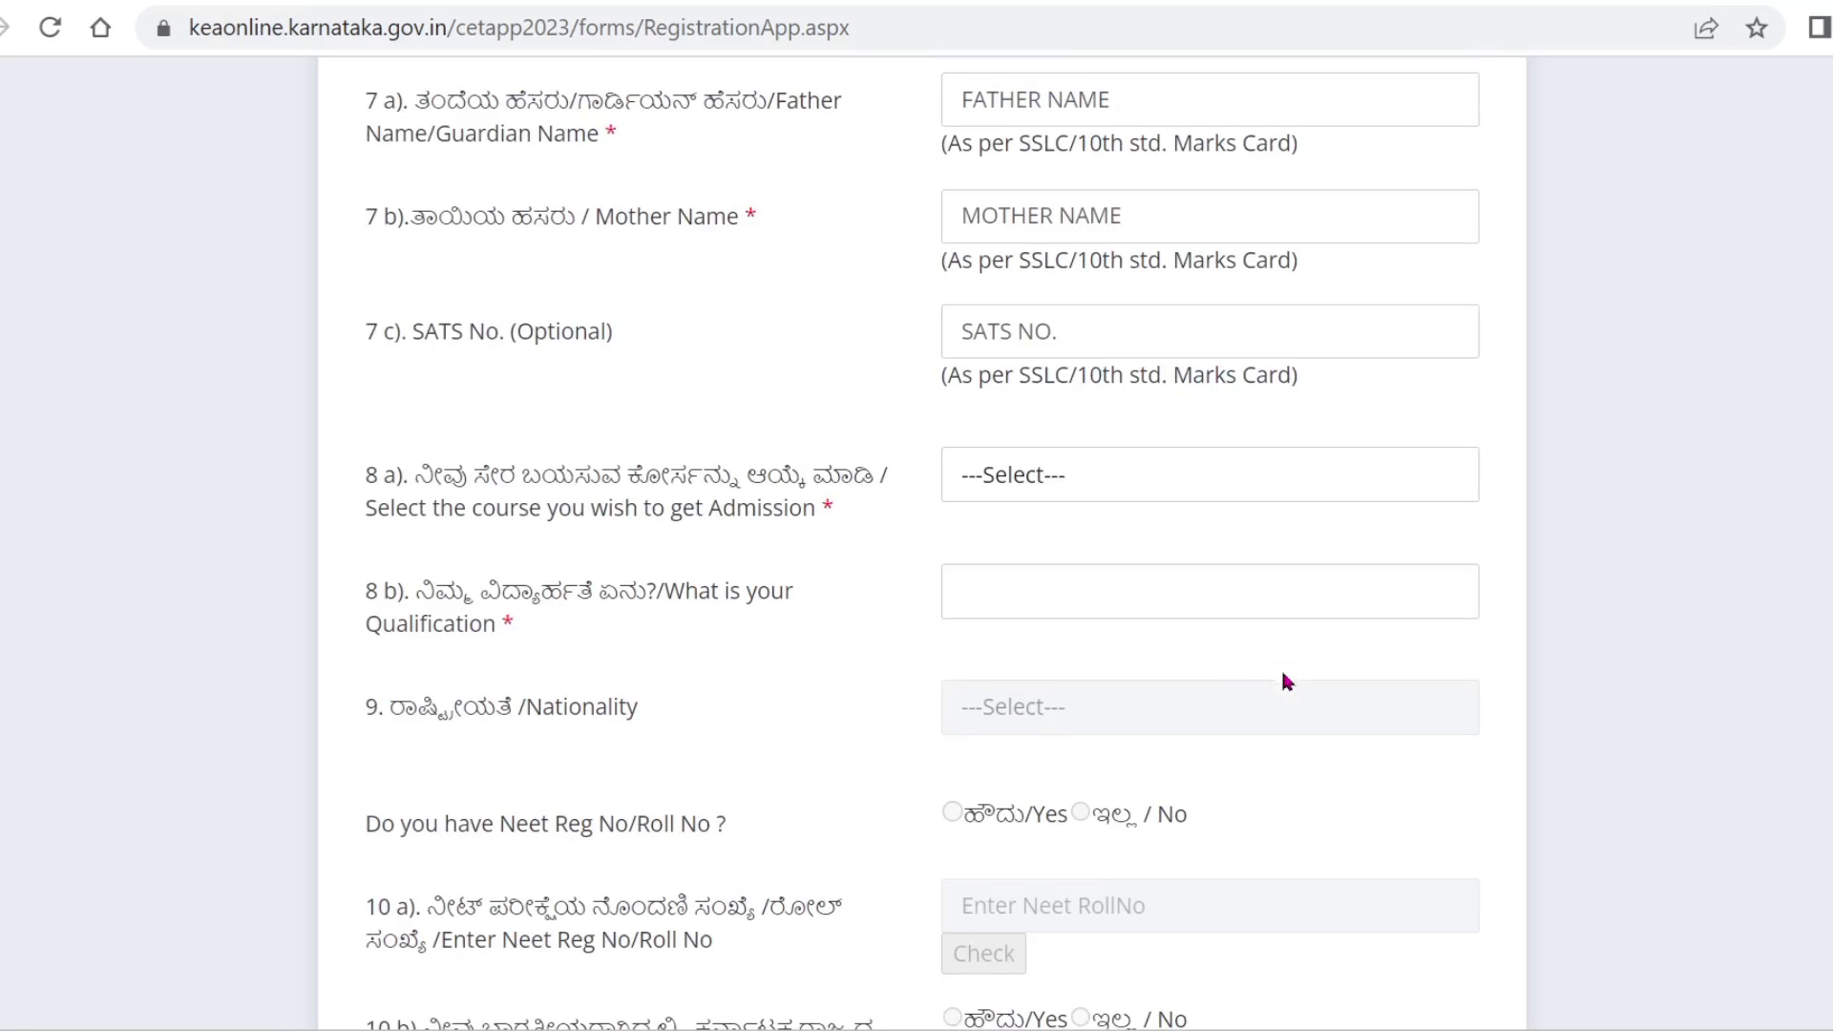
left_click(1159, 481)
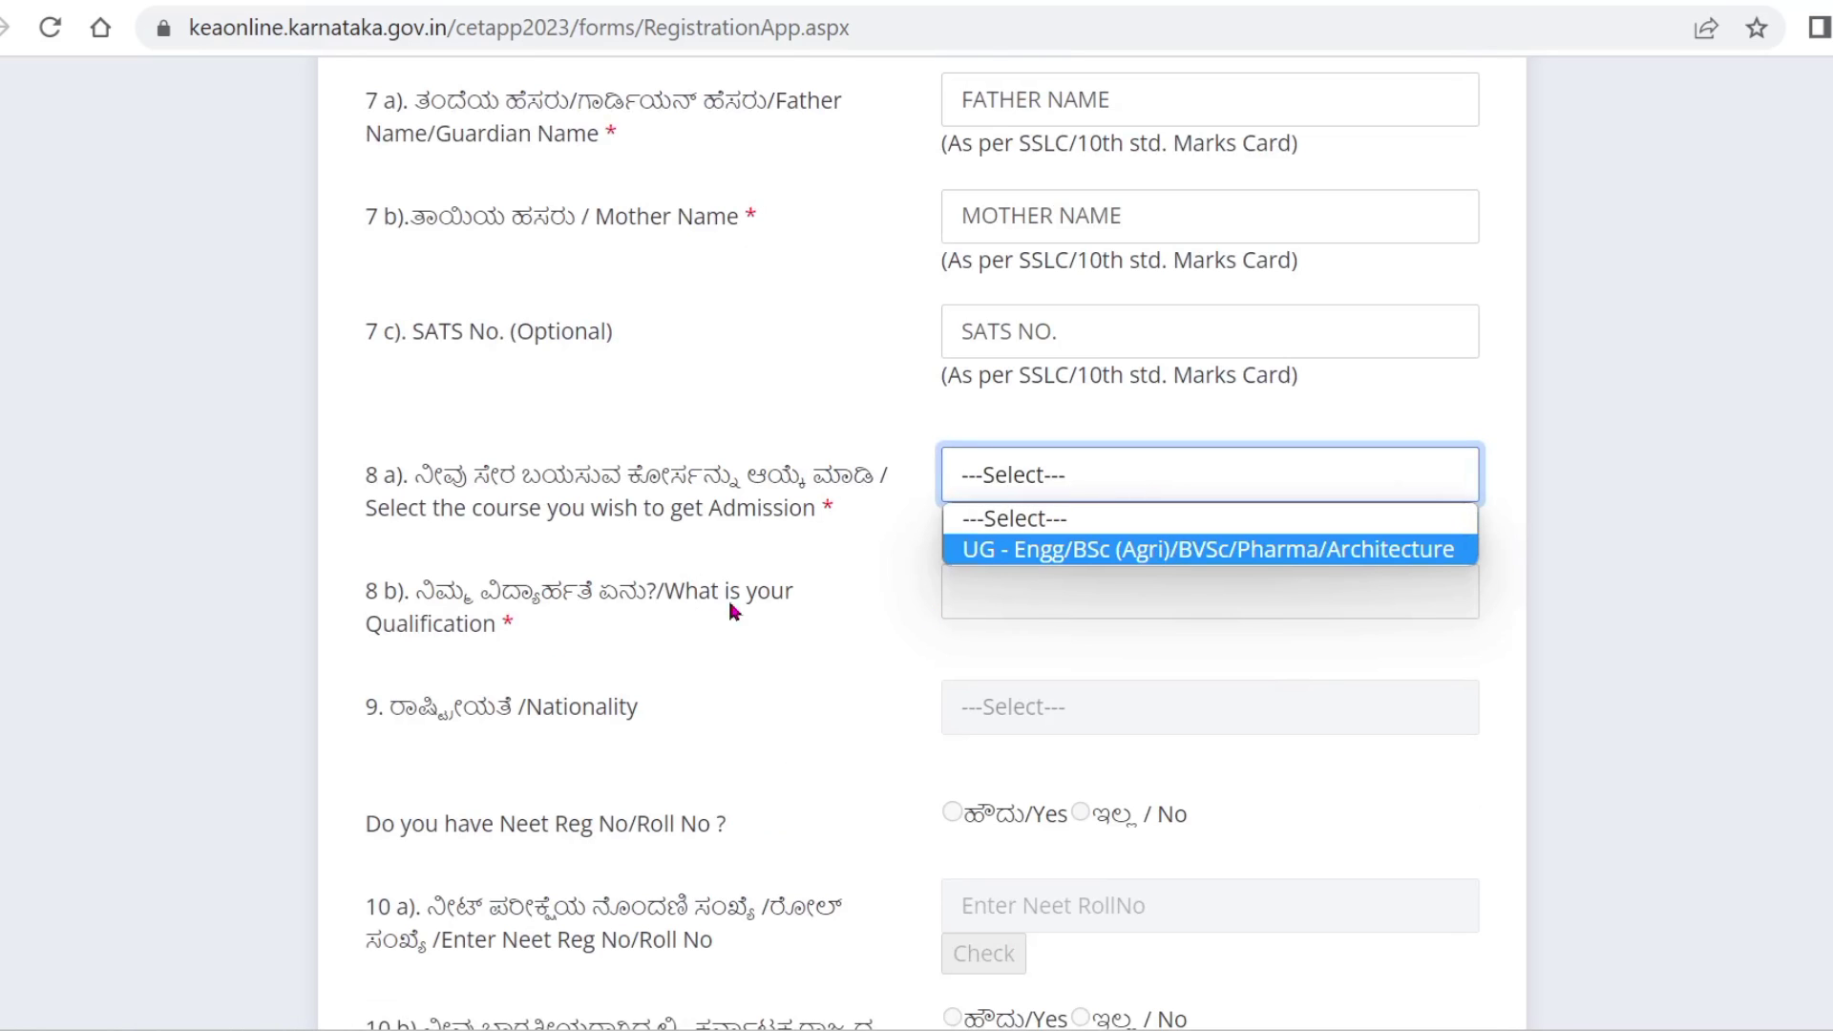
left_click(1071, 594)
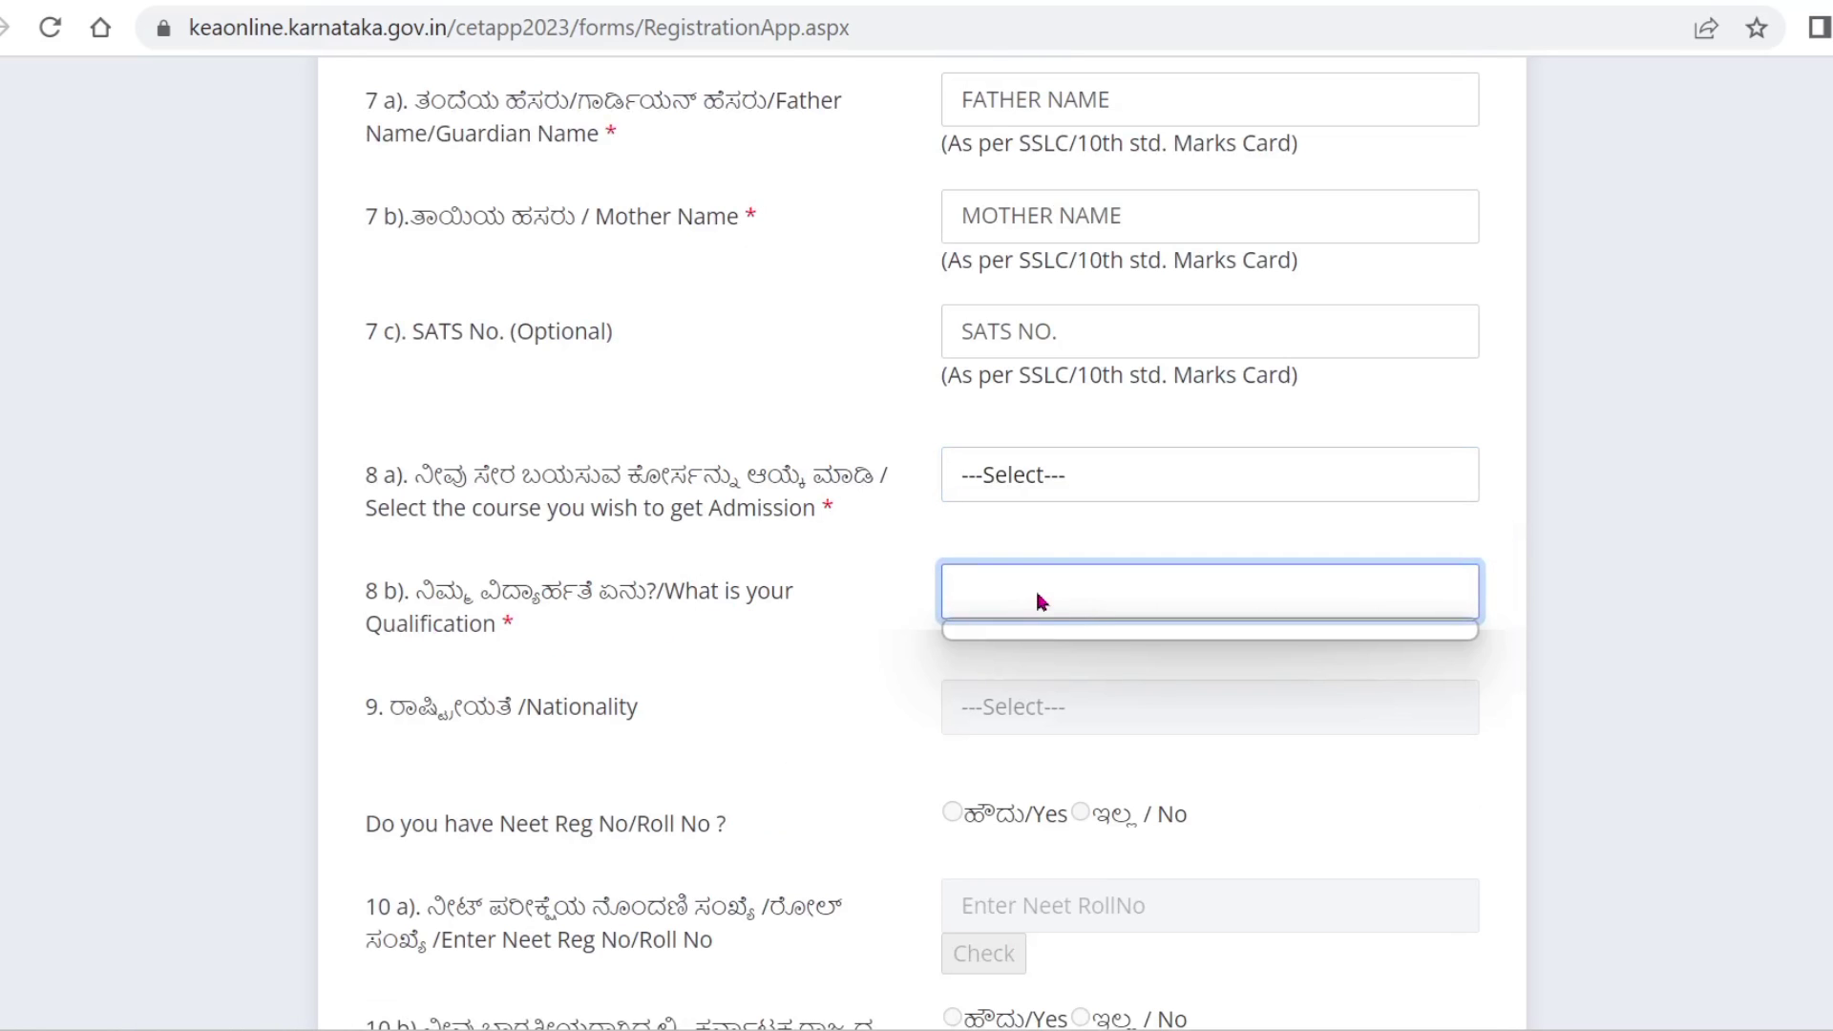
scroll(725, 573, "down", 3)
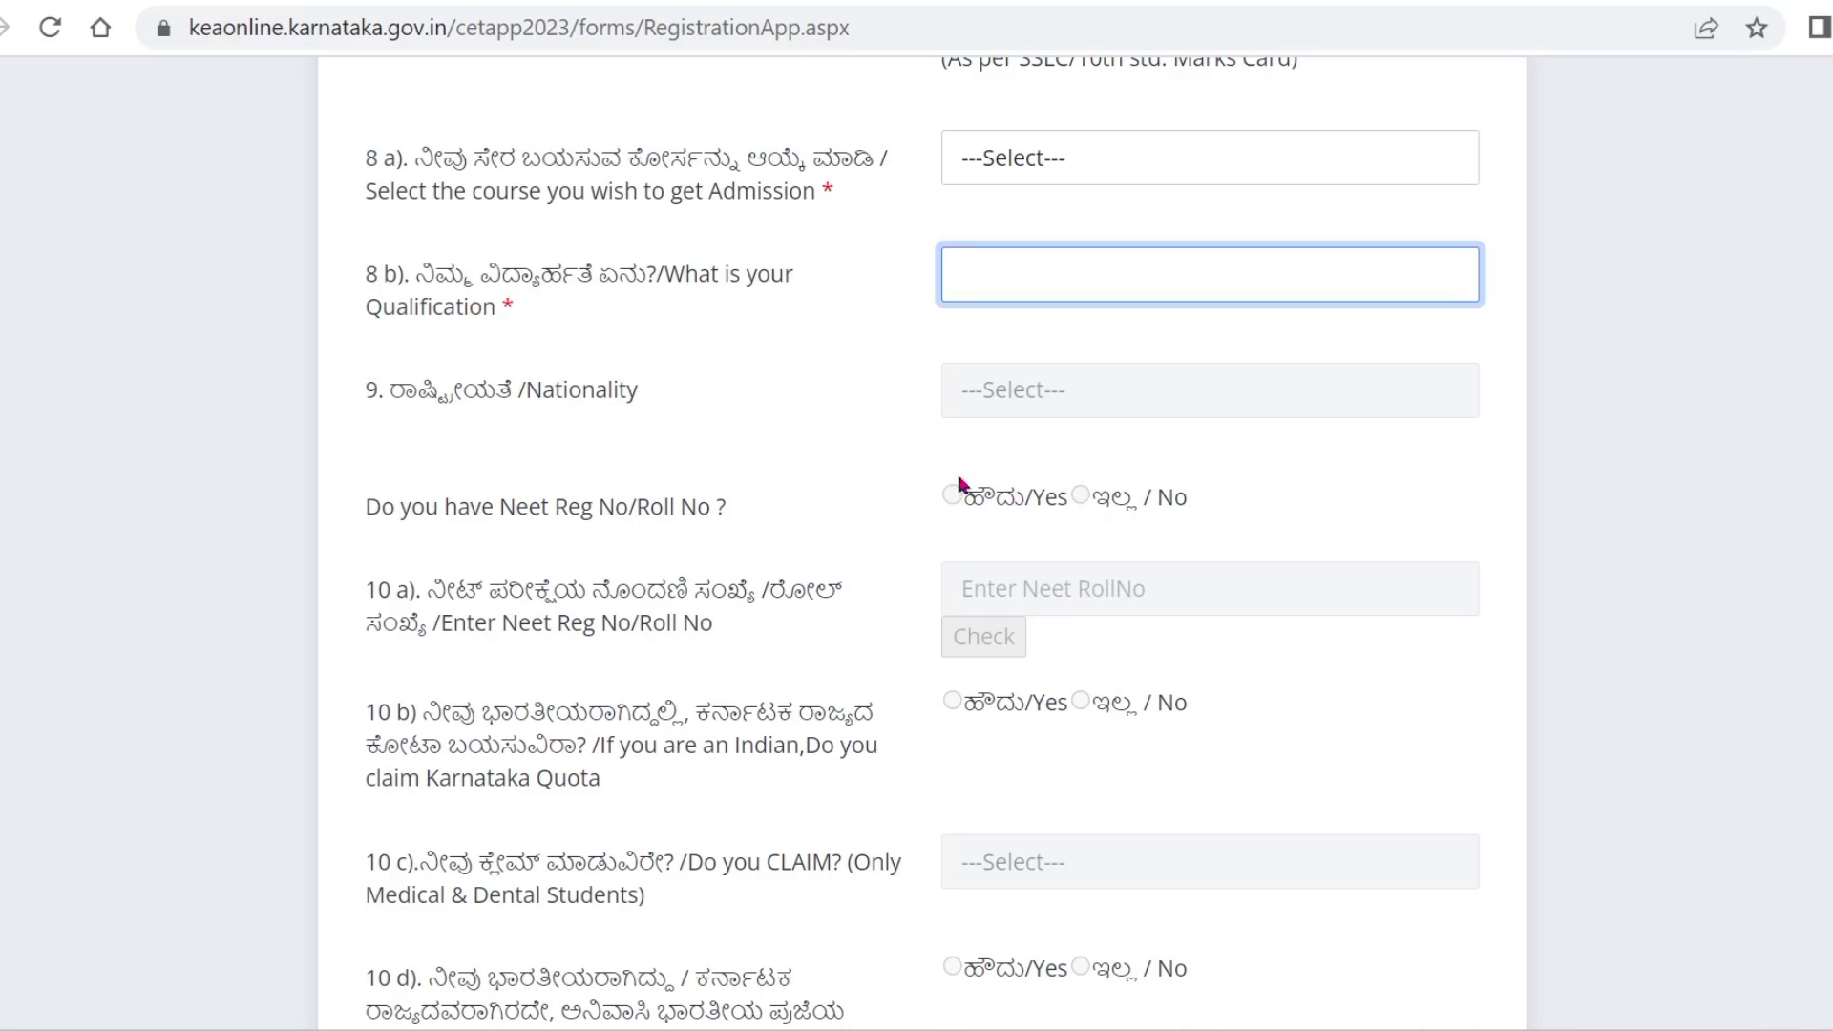
scroll(1272, 541, "down", 2)
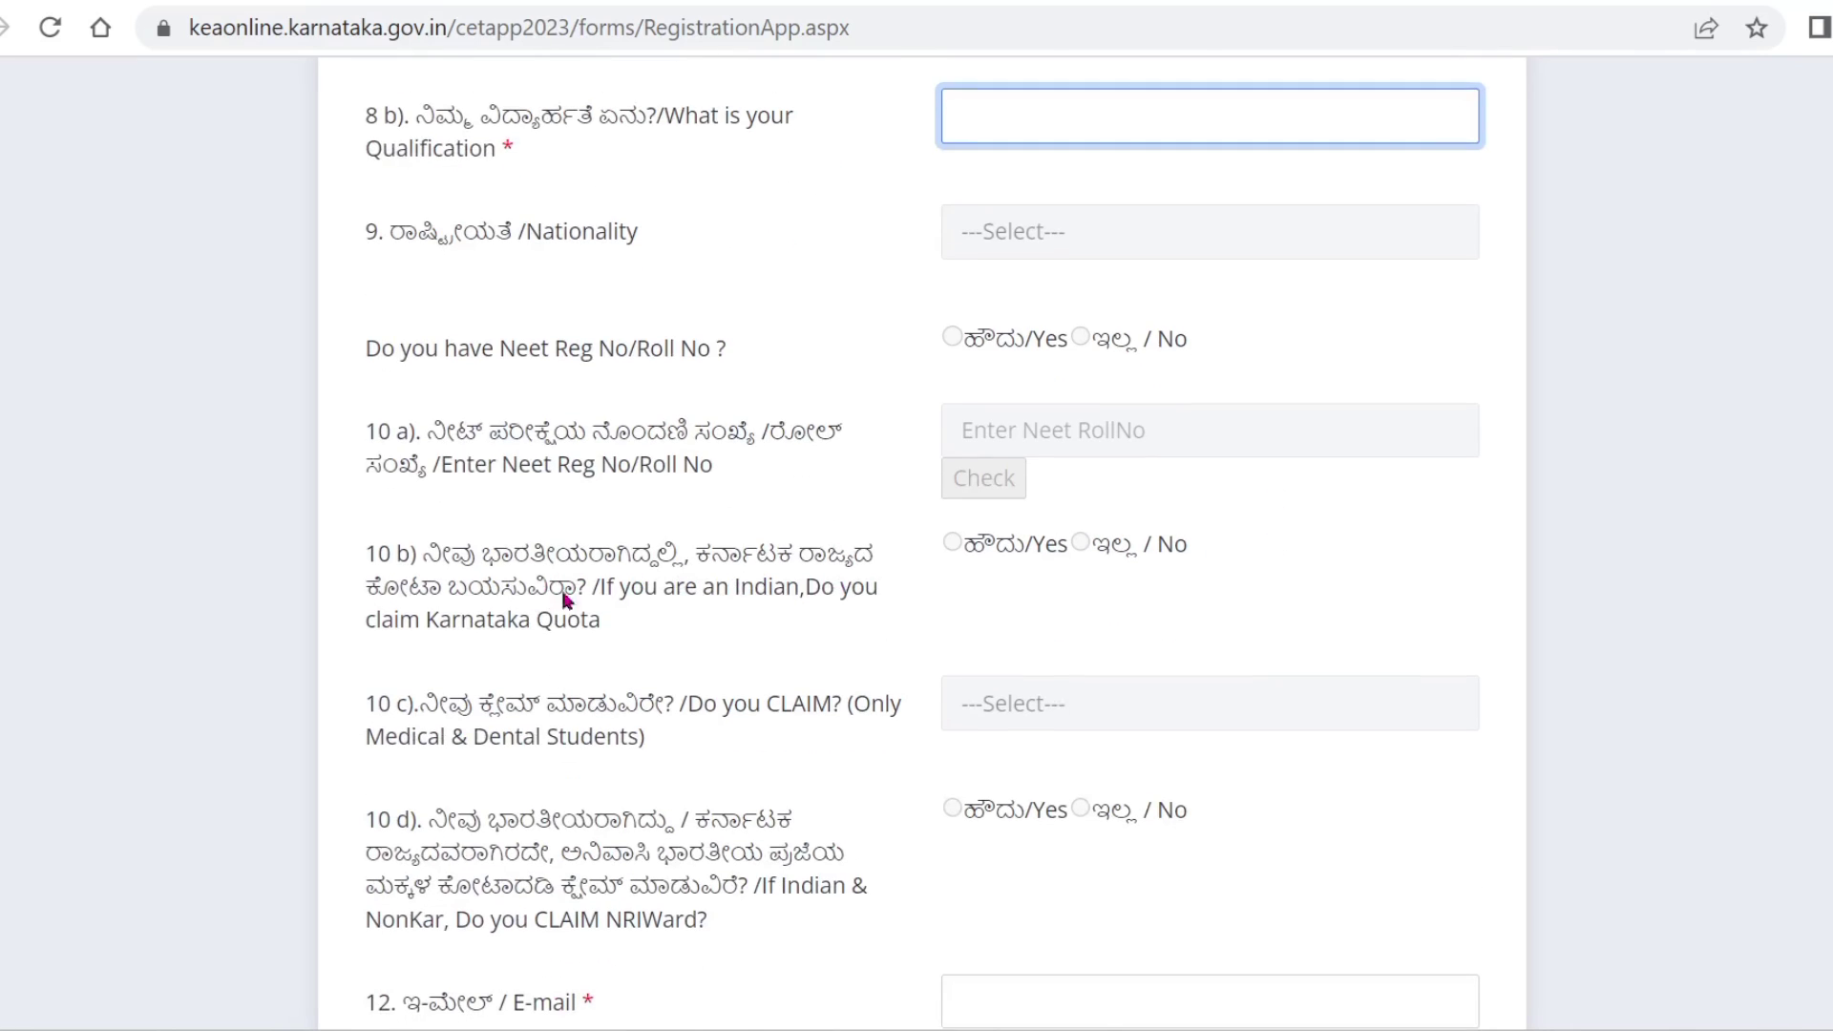
scroll(735, 625, "down", 2)
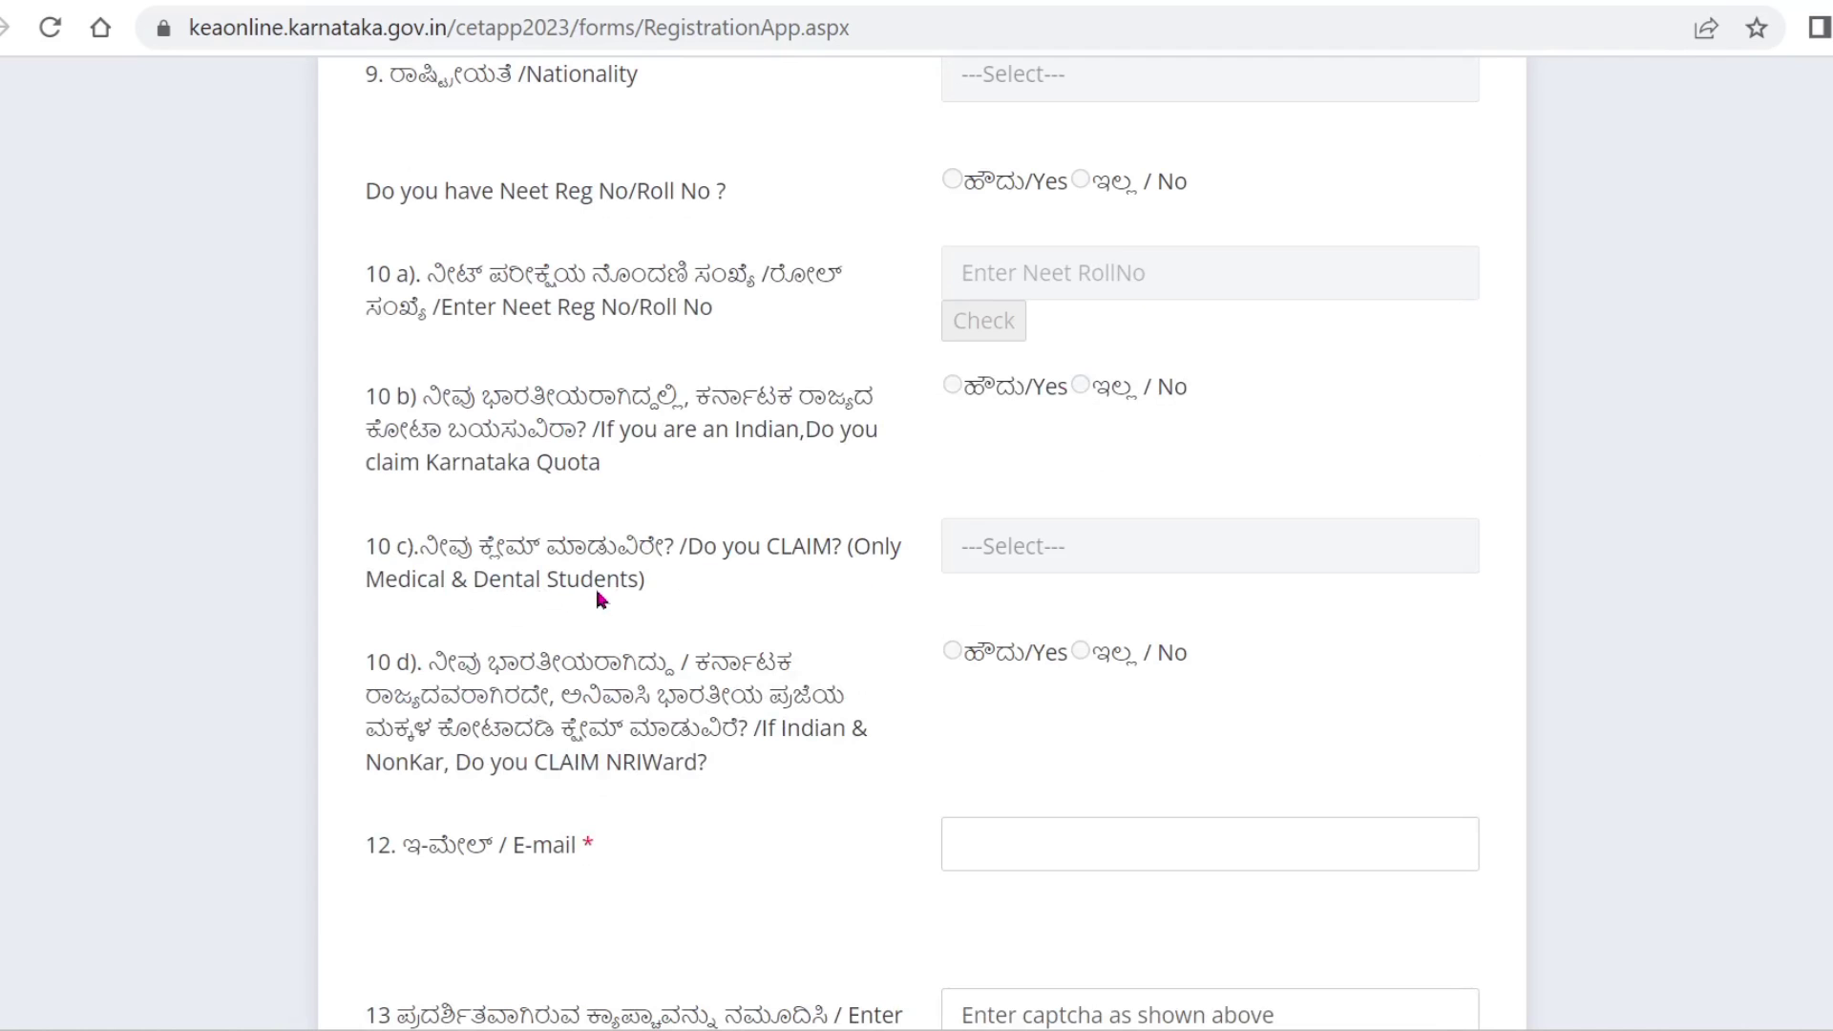
scroll(596, 592, "down", 6)
left_click(1152, 360)
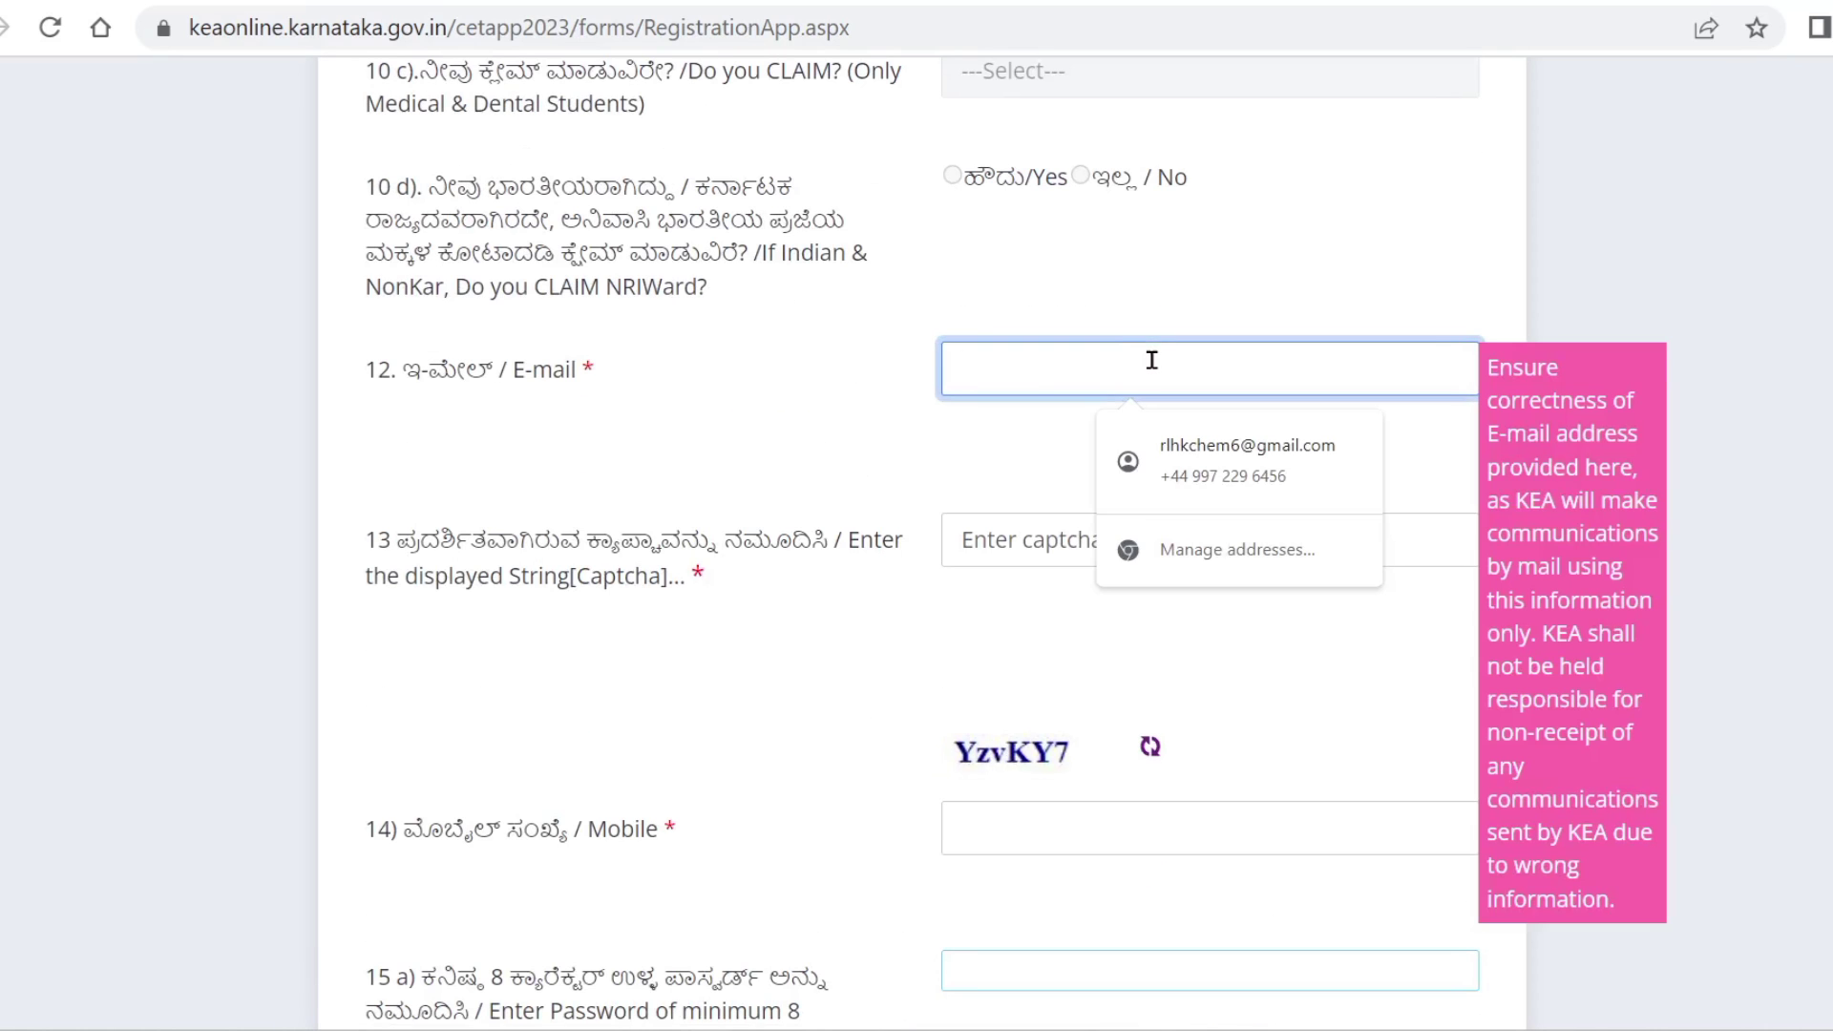
left_click(1017, 540)
scroll(1213, 615, "down", 4)
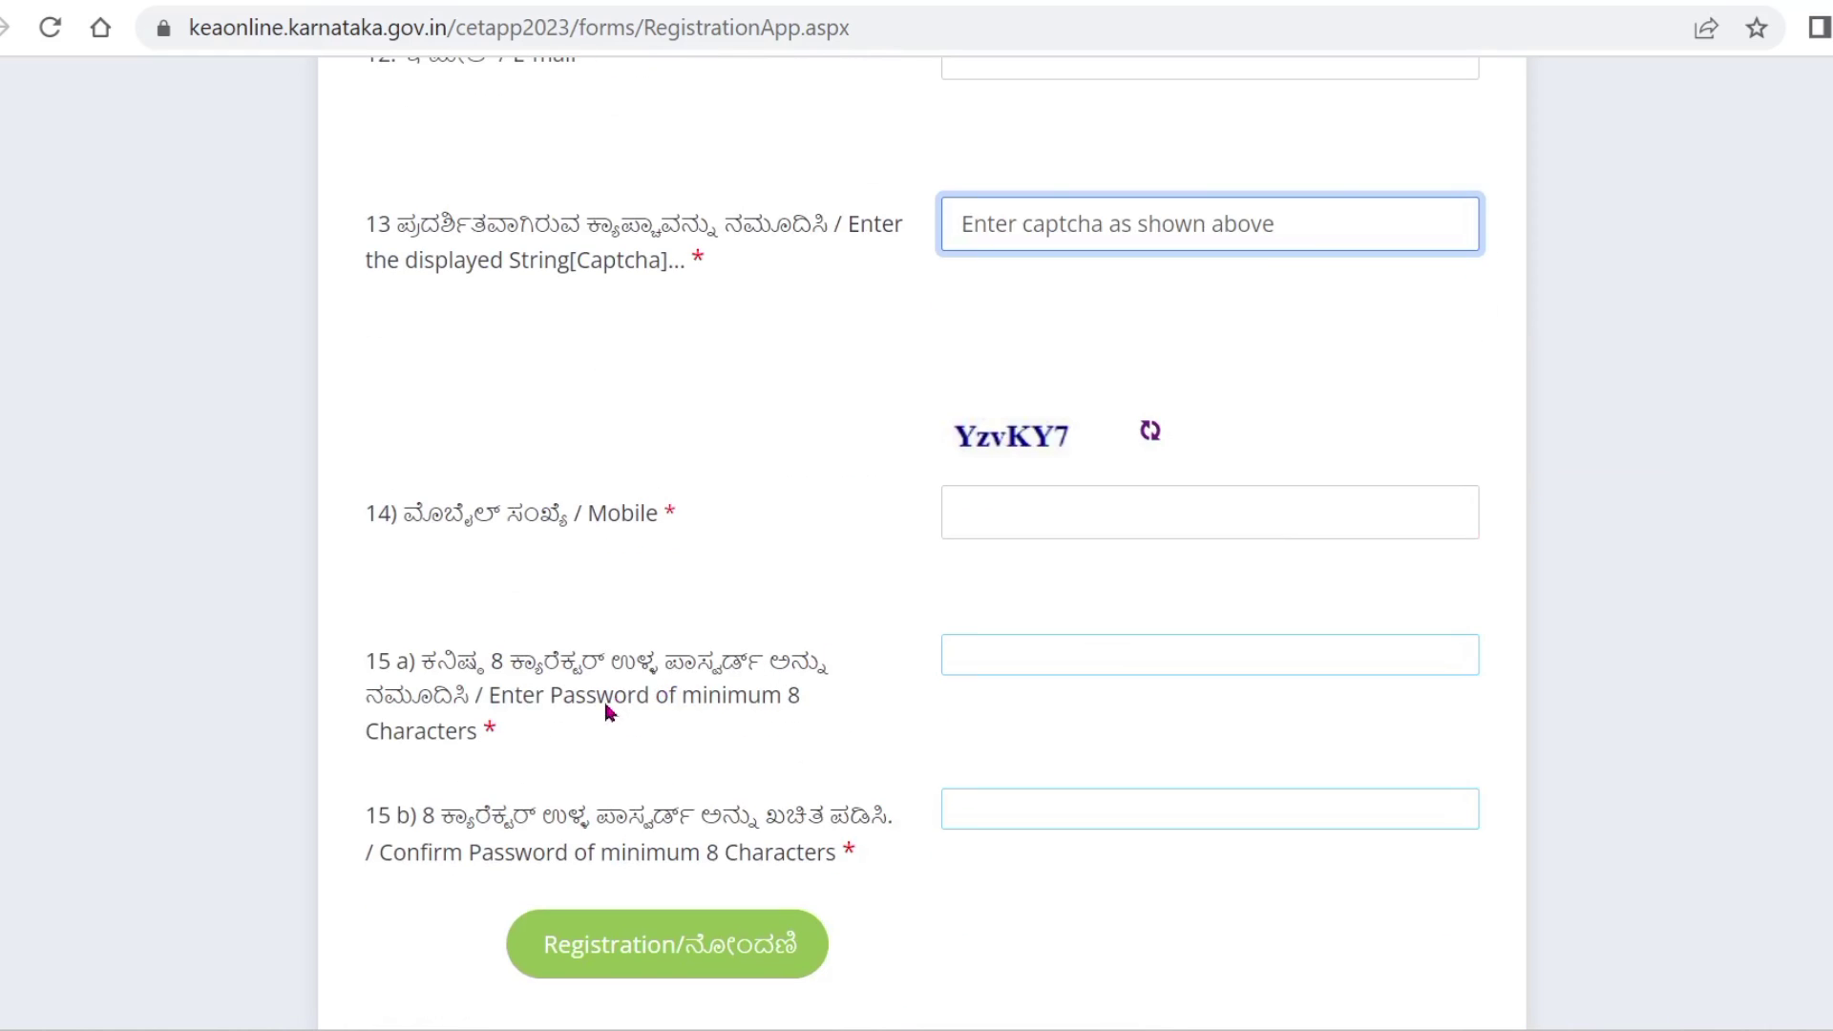
scroll(607, 668, "down", 3)
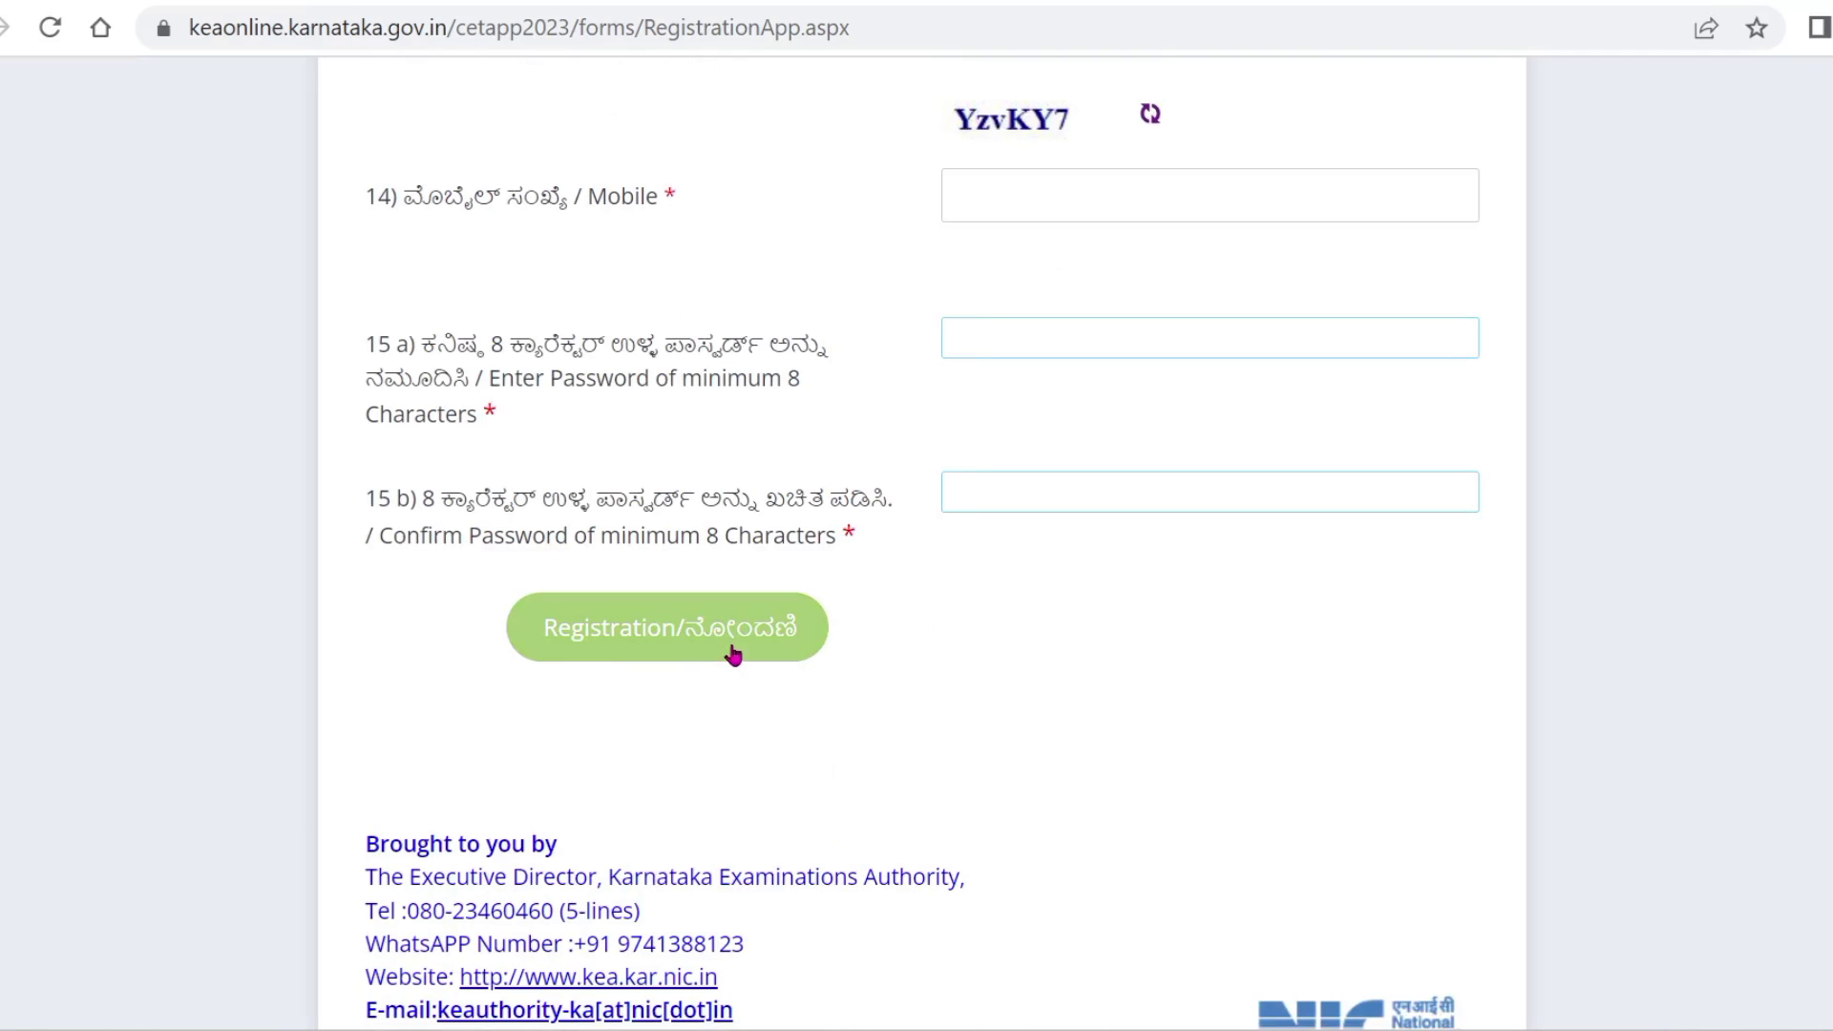
mouse_move(1100, 191)
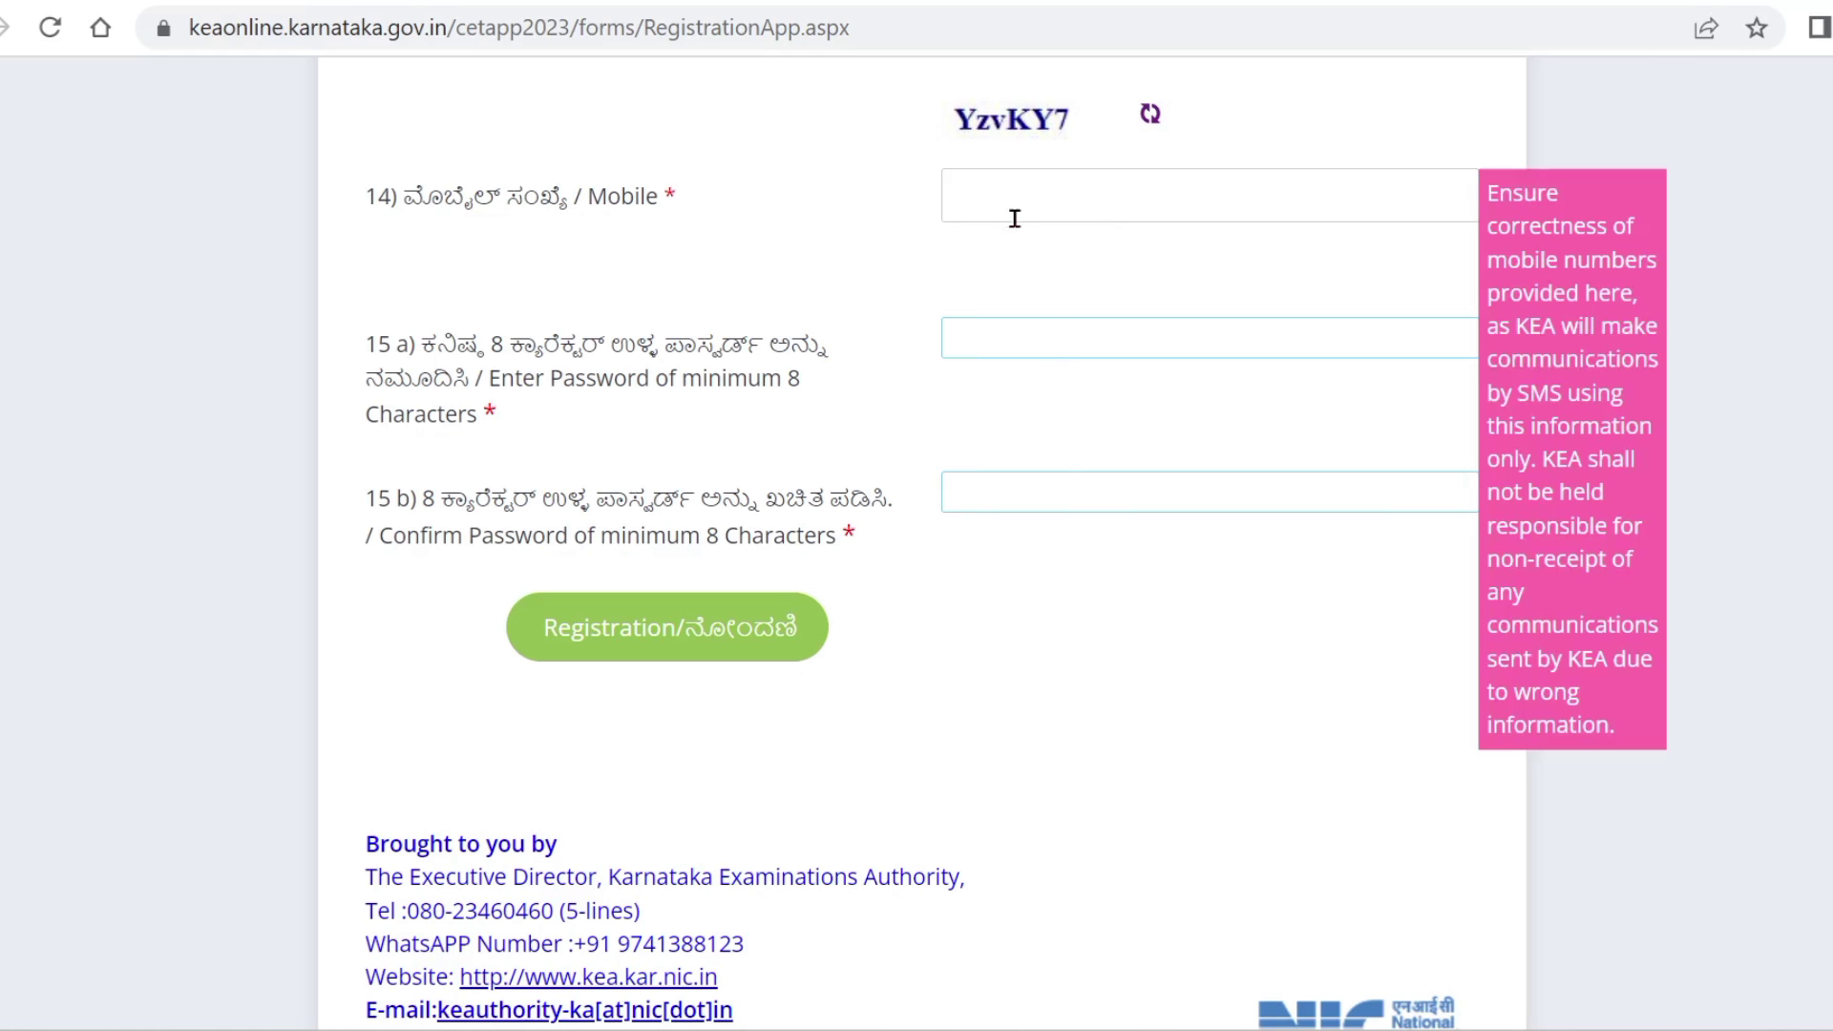
scroll(1093, 583, "up", 20)
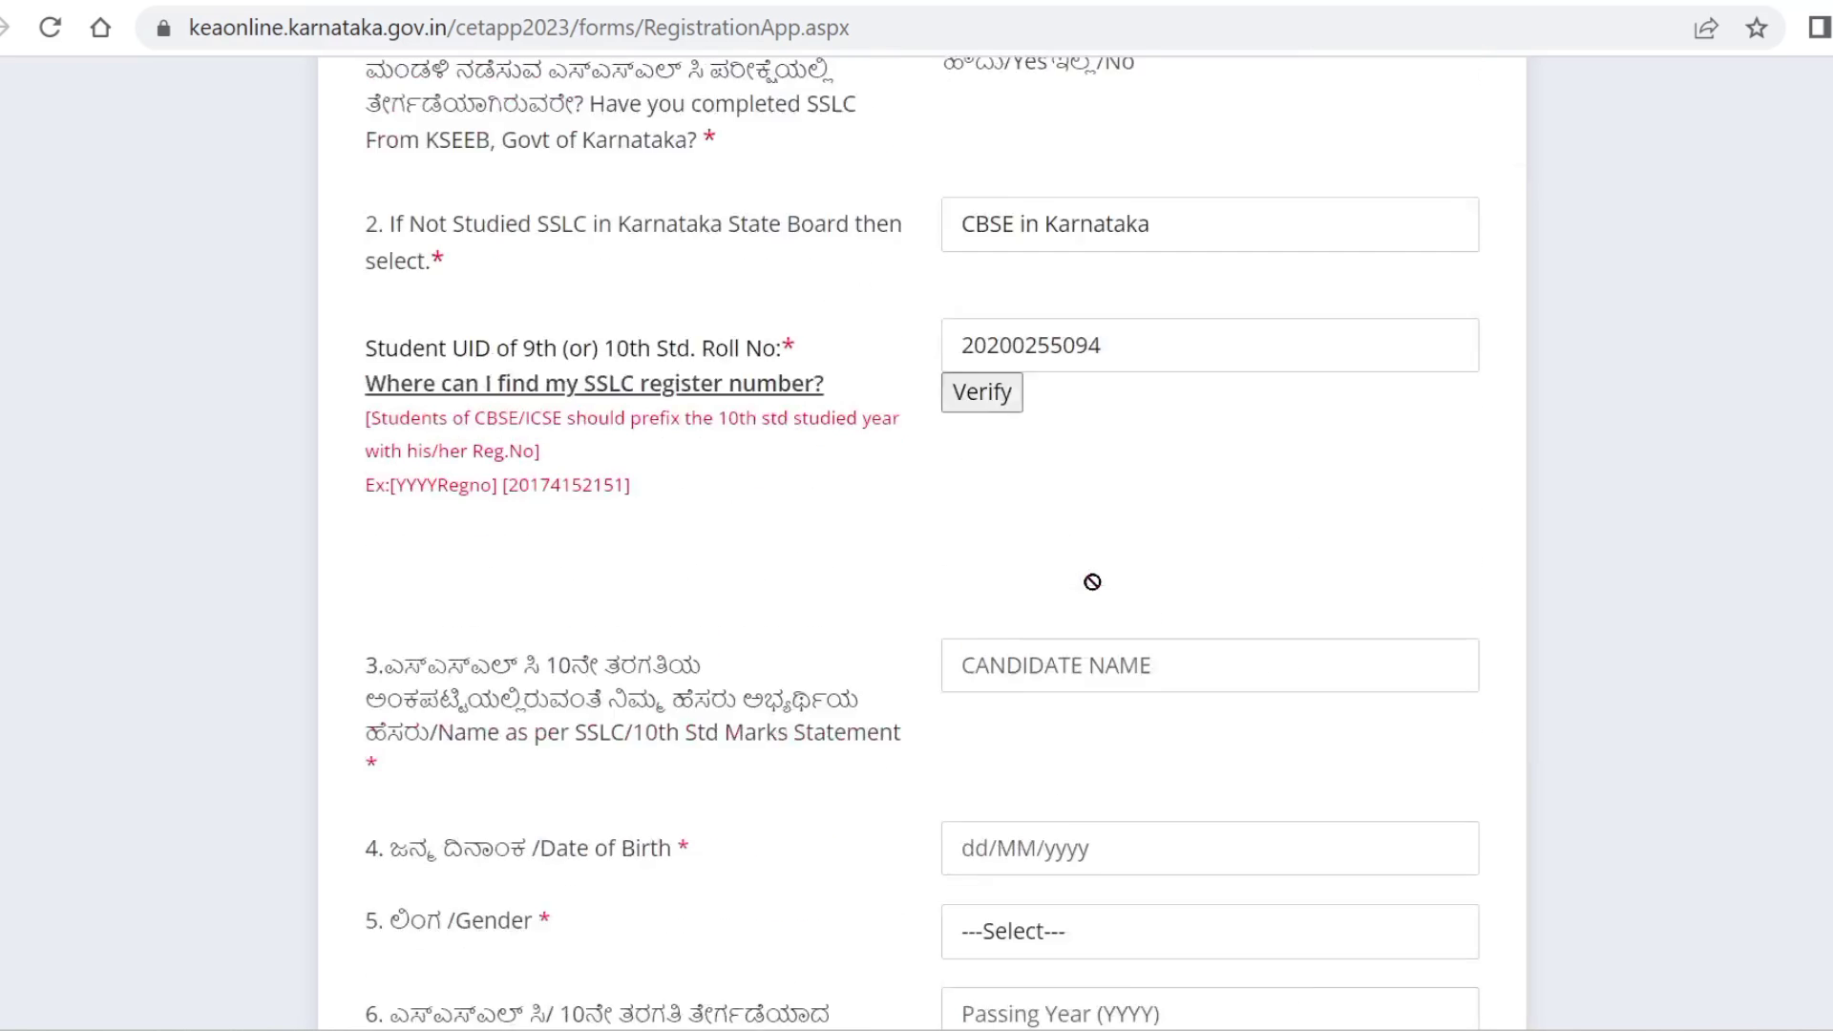
Visit the login page, then return to a fresh registration form.
left_click(864, 416)
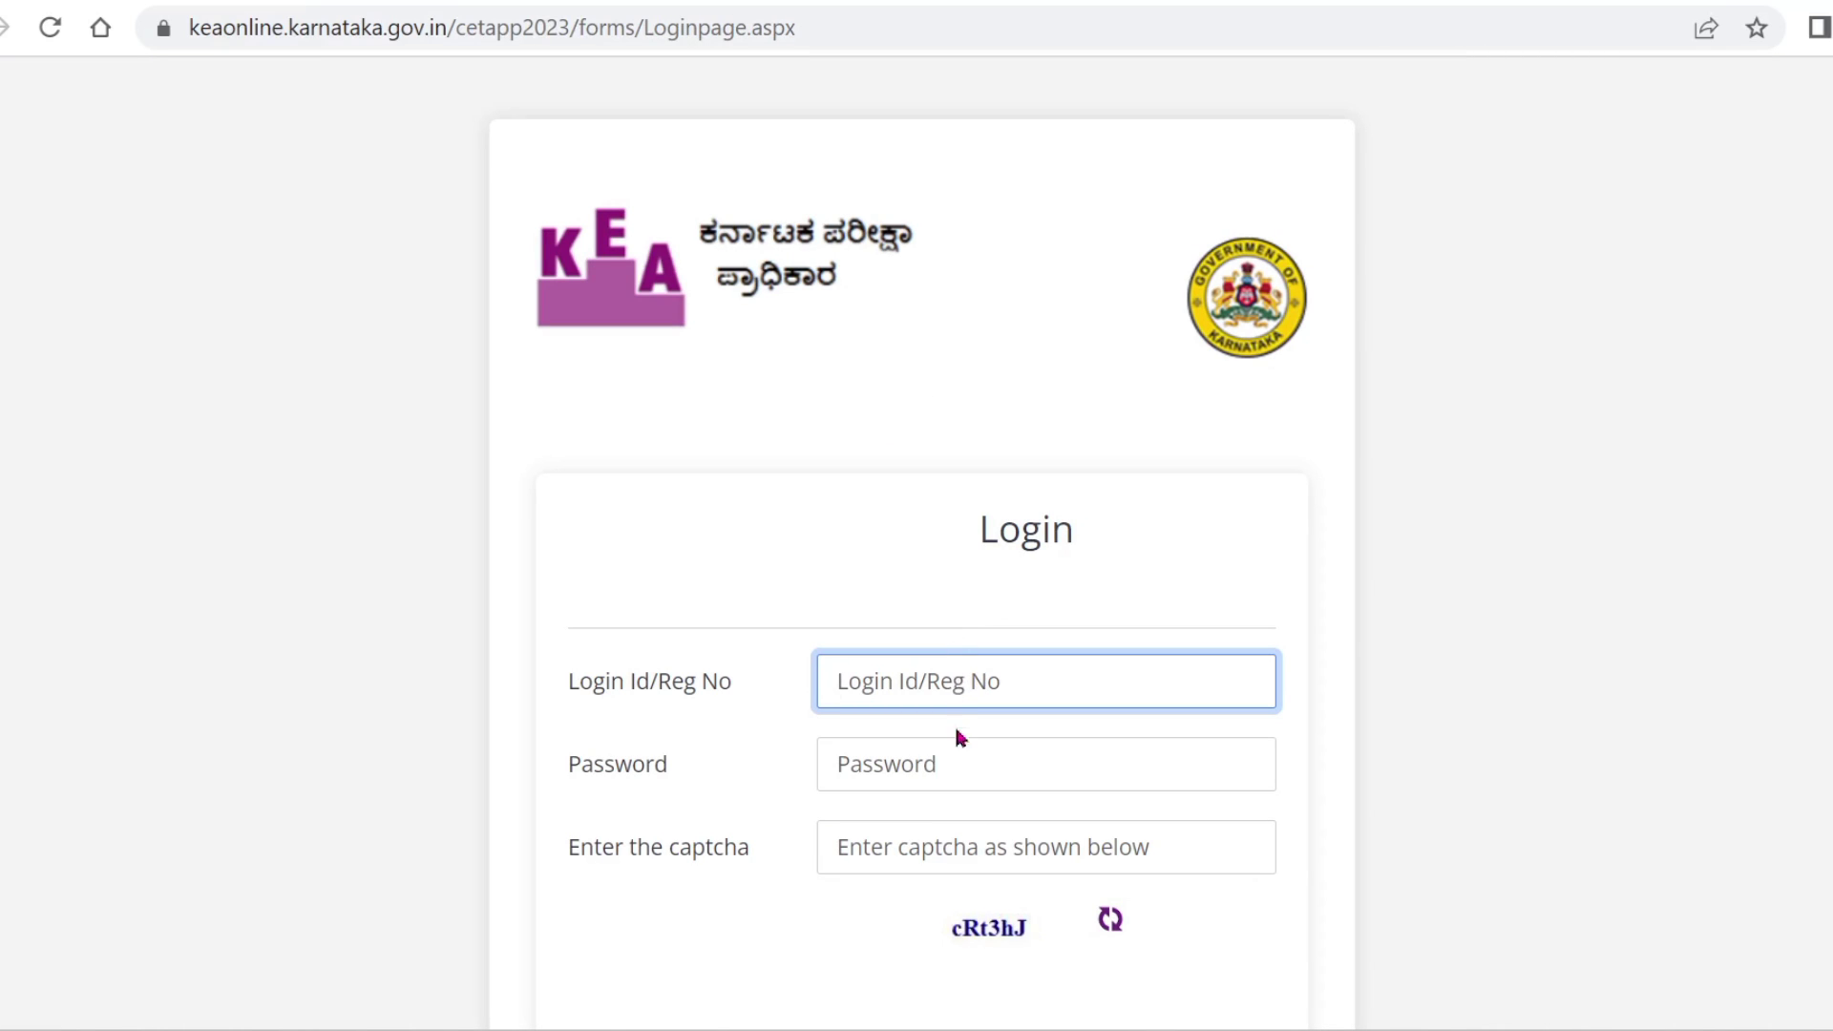
scroll(979, 840, "down", 2)
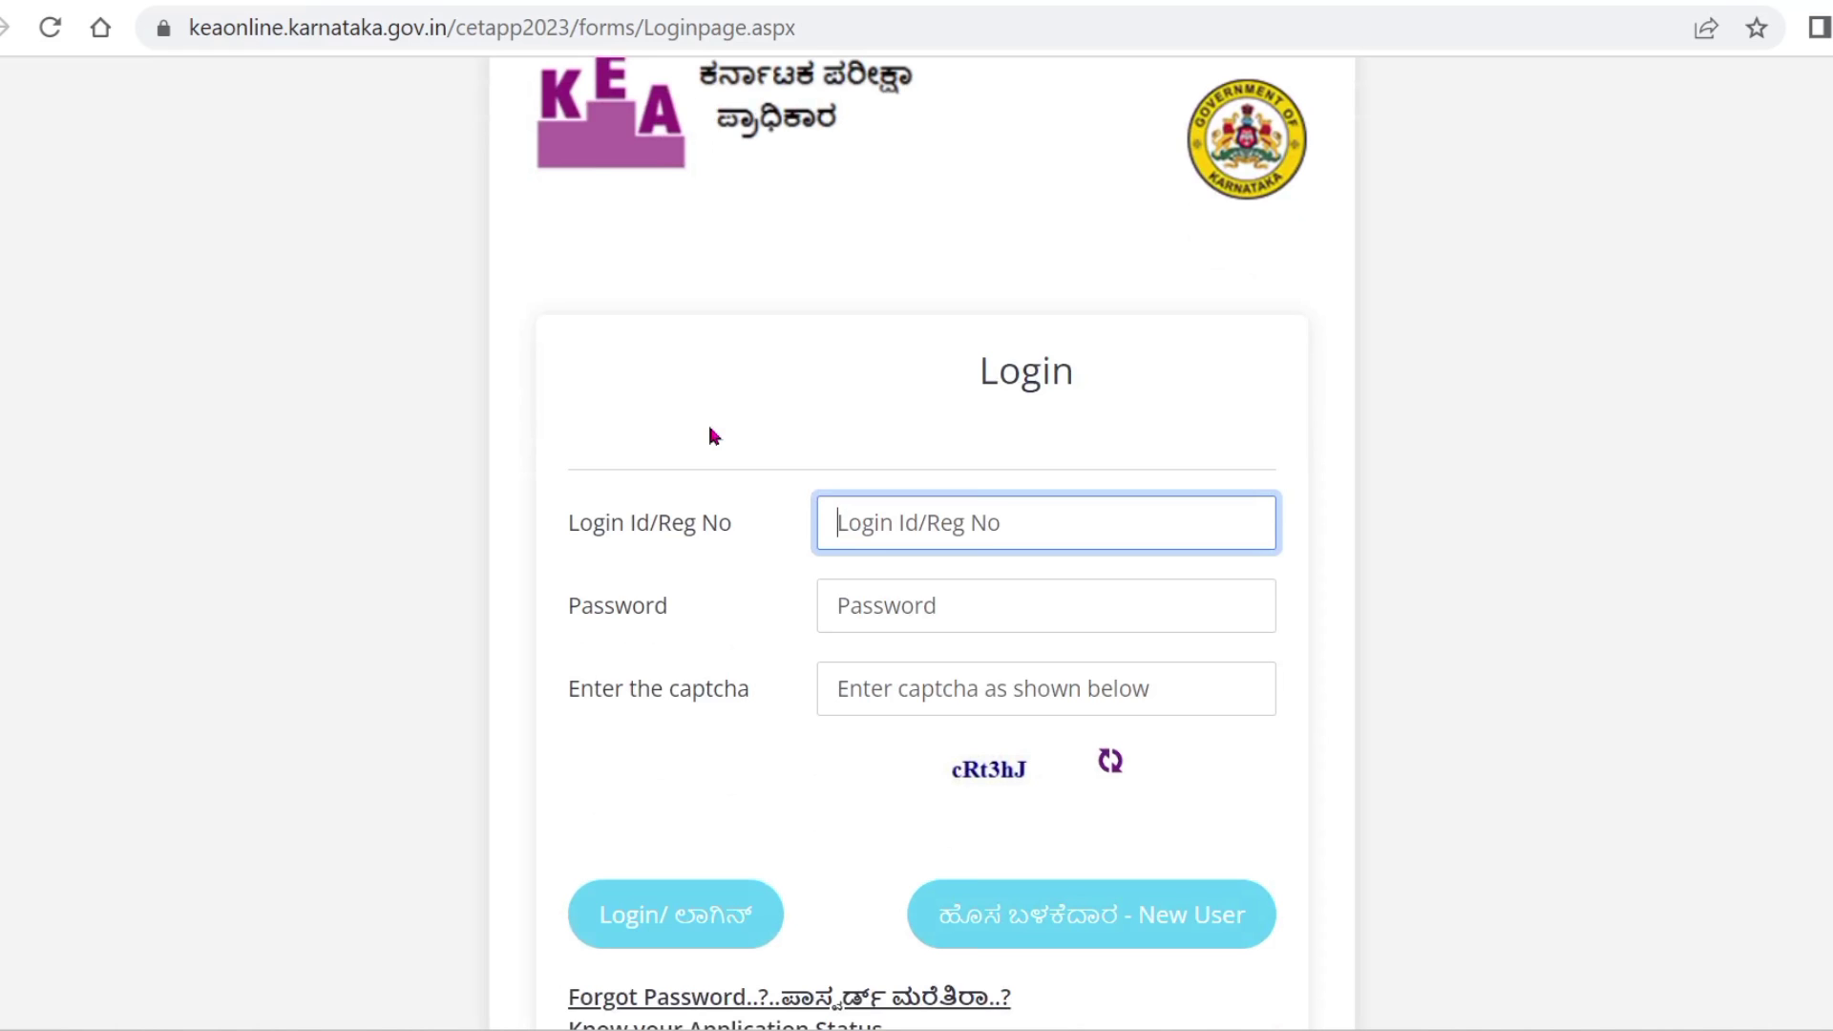
scroll(709, 429, "up", 2)
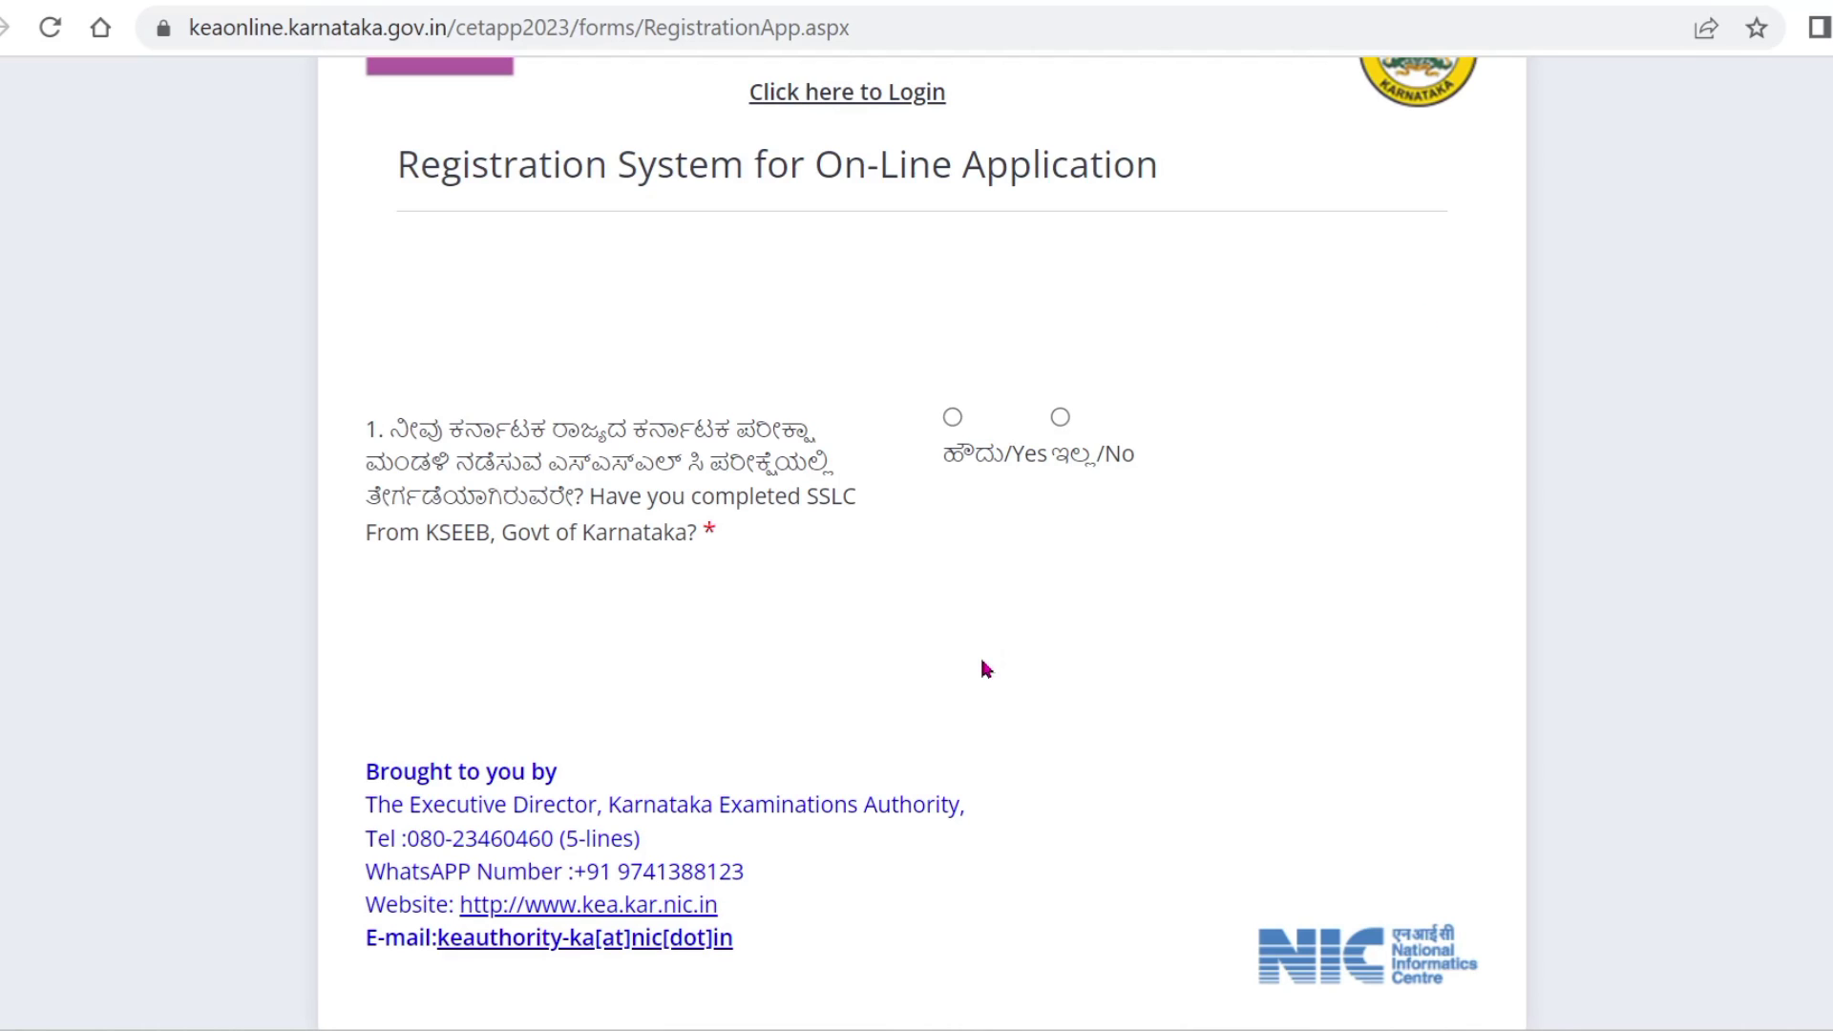
Answer Yes to KSEEB SSLC and verify the saved SSLC register number.
left_click(952, 417)
left_click(1084, 613)
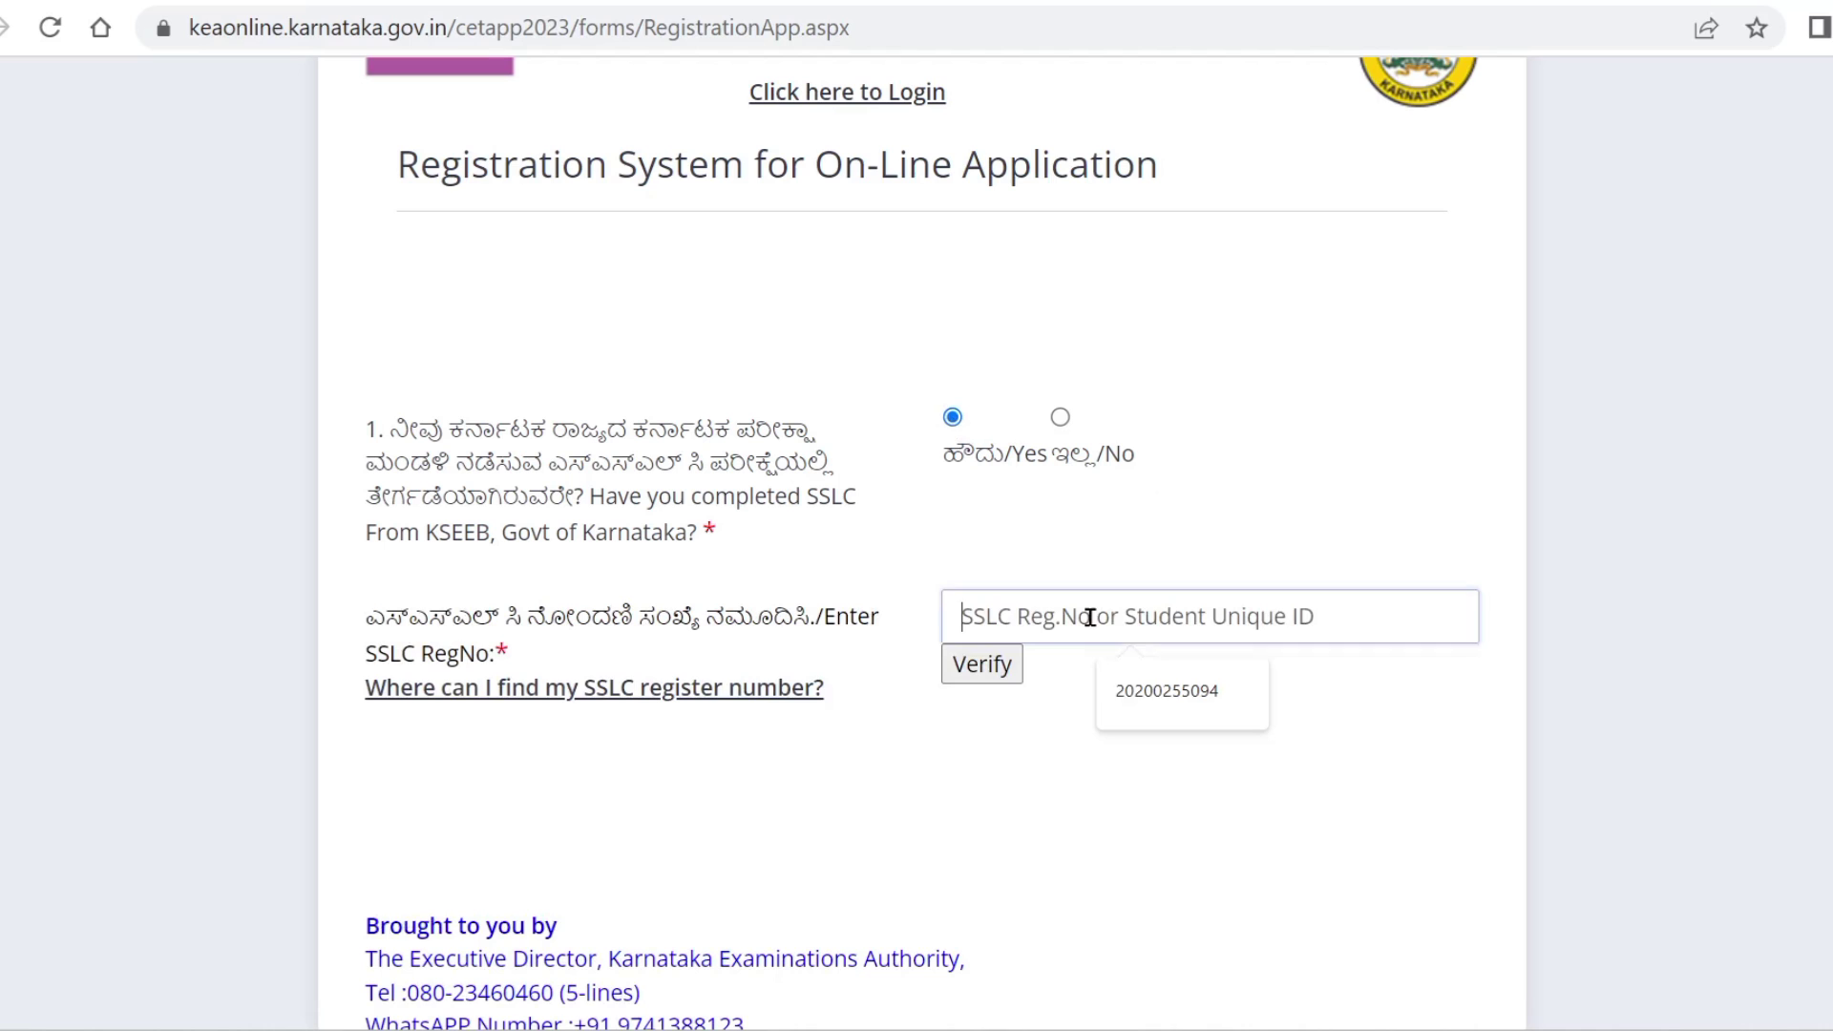
left_click(1174, 693)
left_click(958, 672)
scroll(1441, 563, "down", 8)
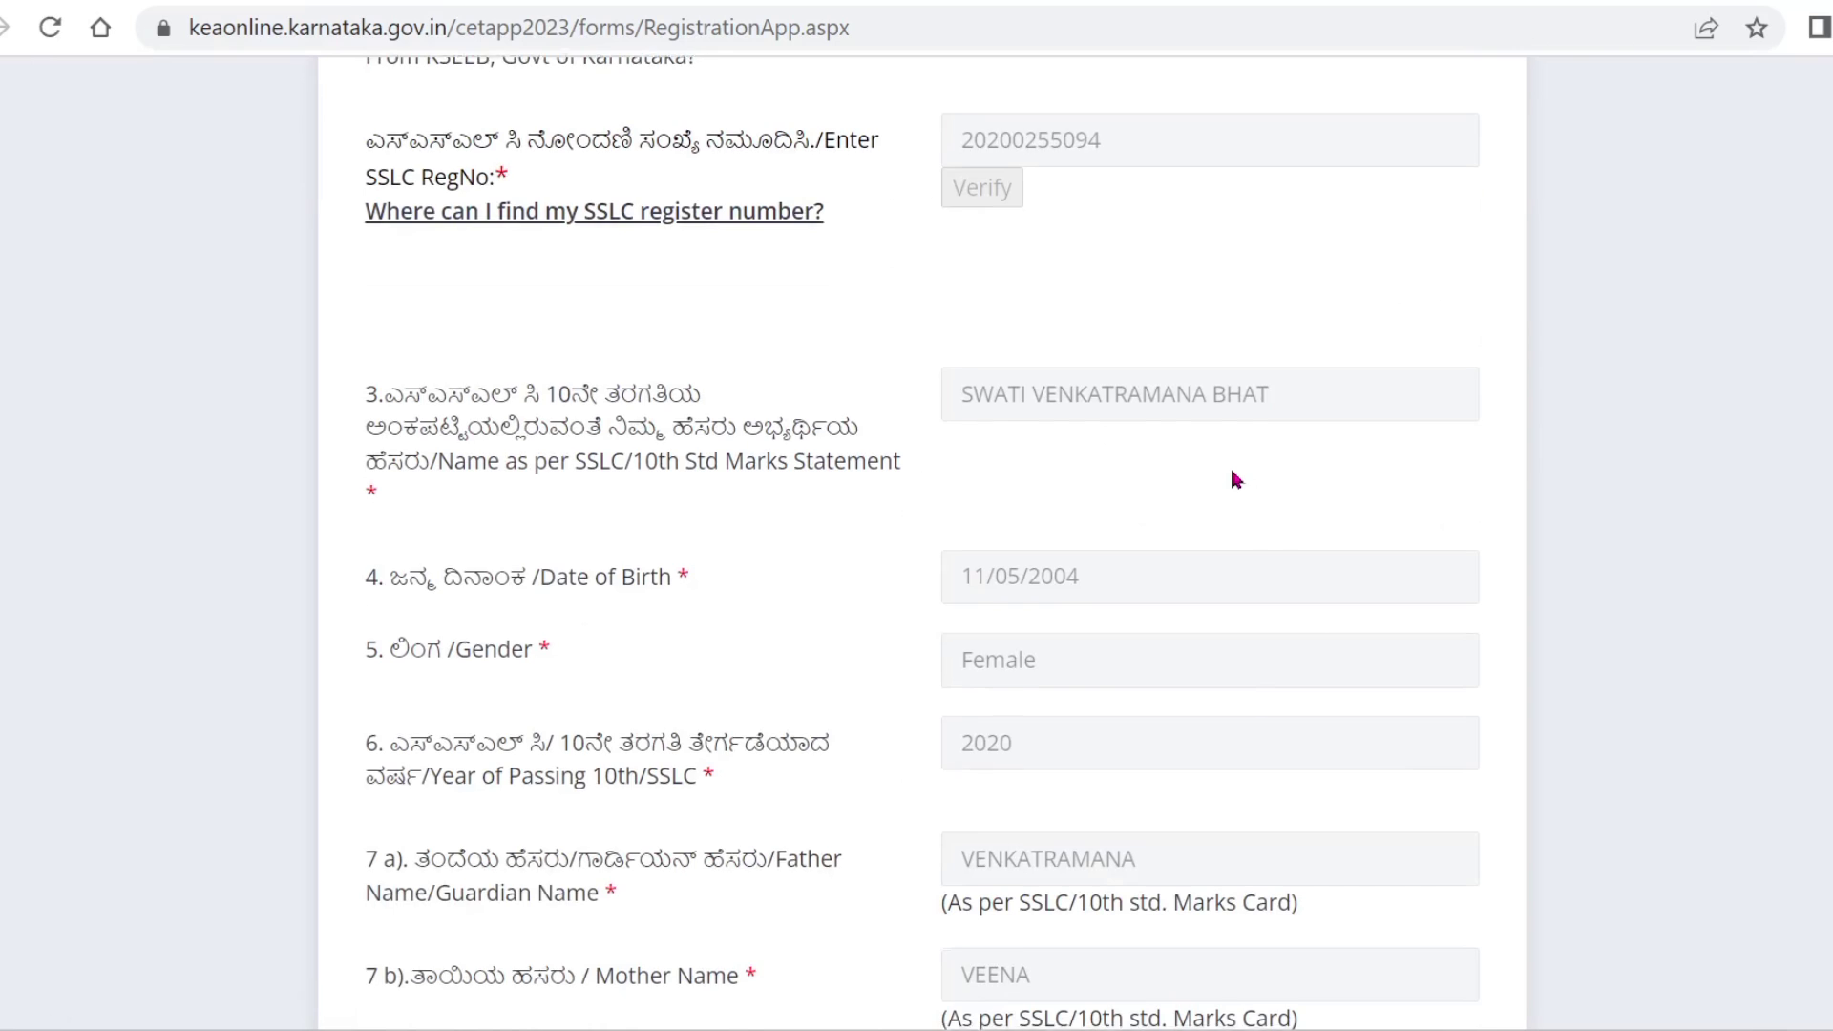
scroll(1231, 478, "down", 5)
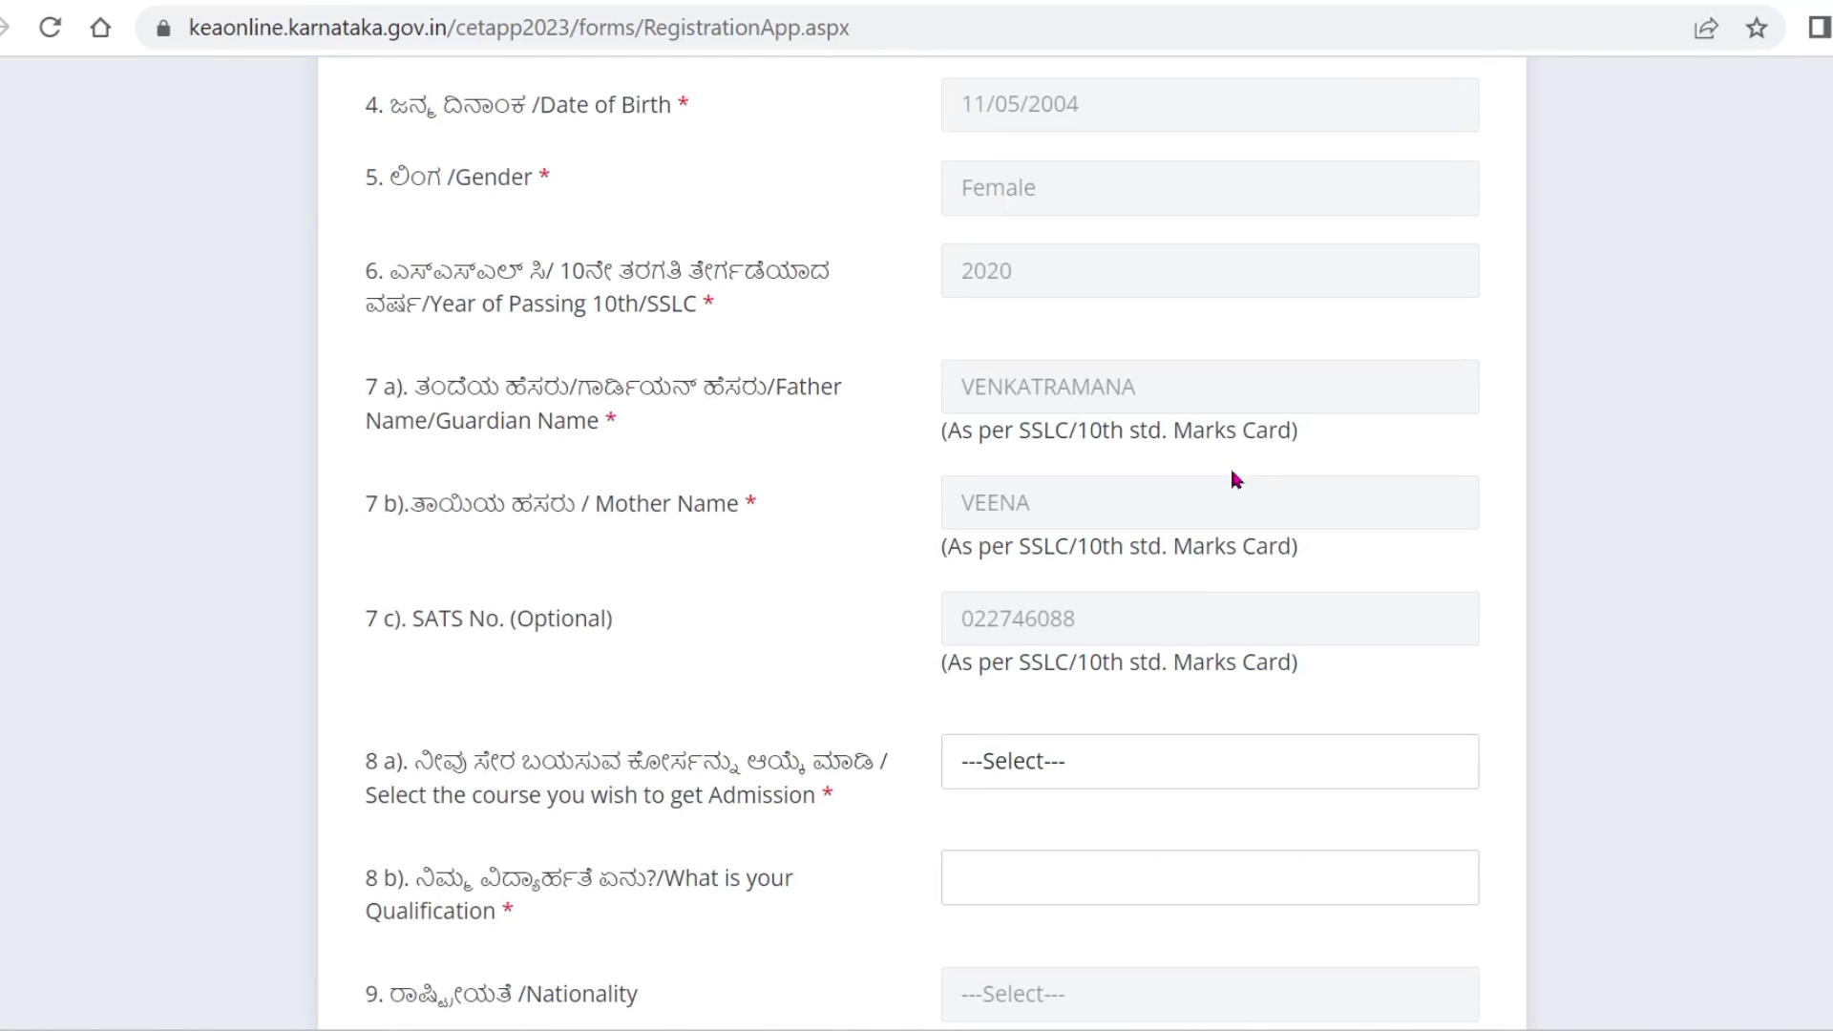
scroll(1231, 477, "down", 5)
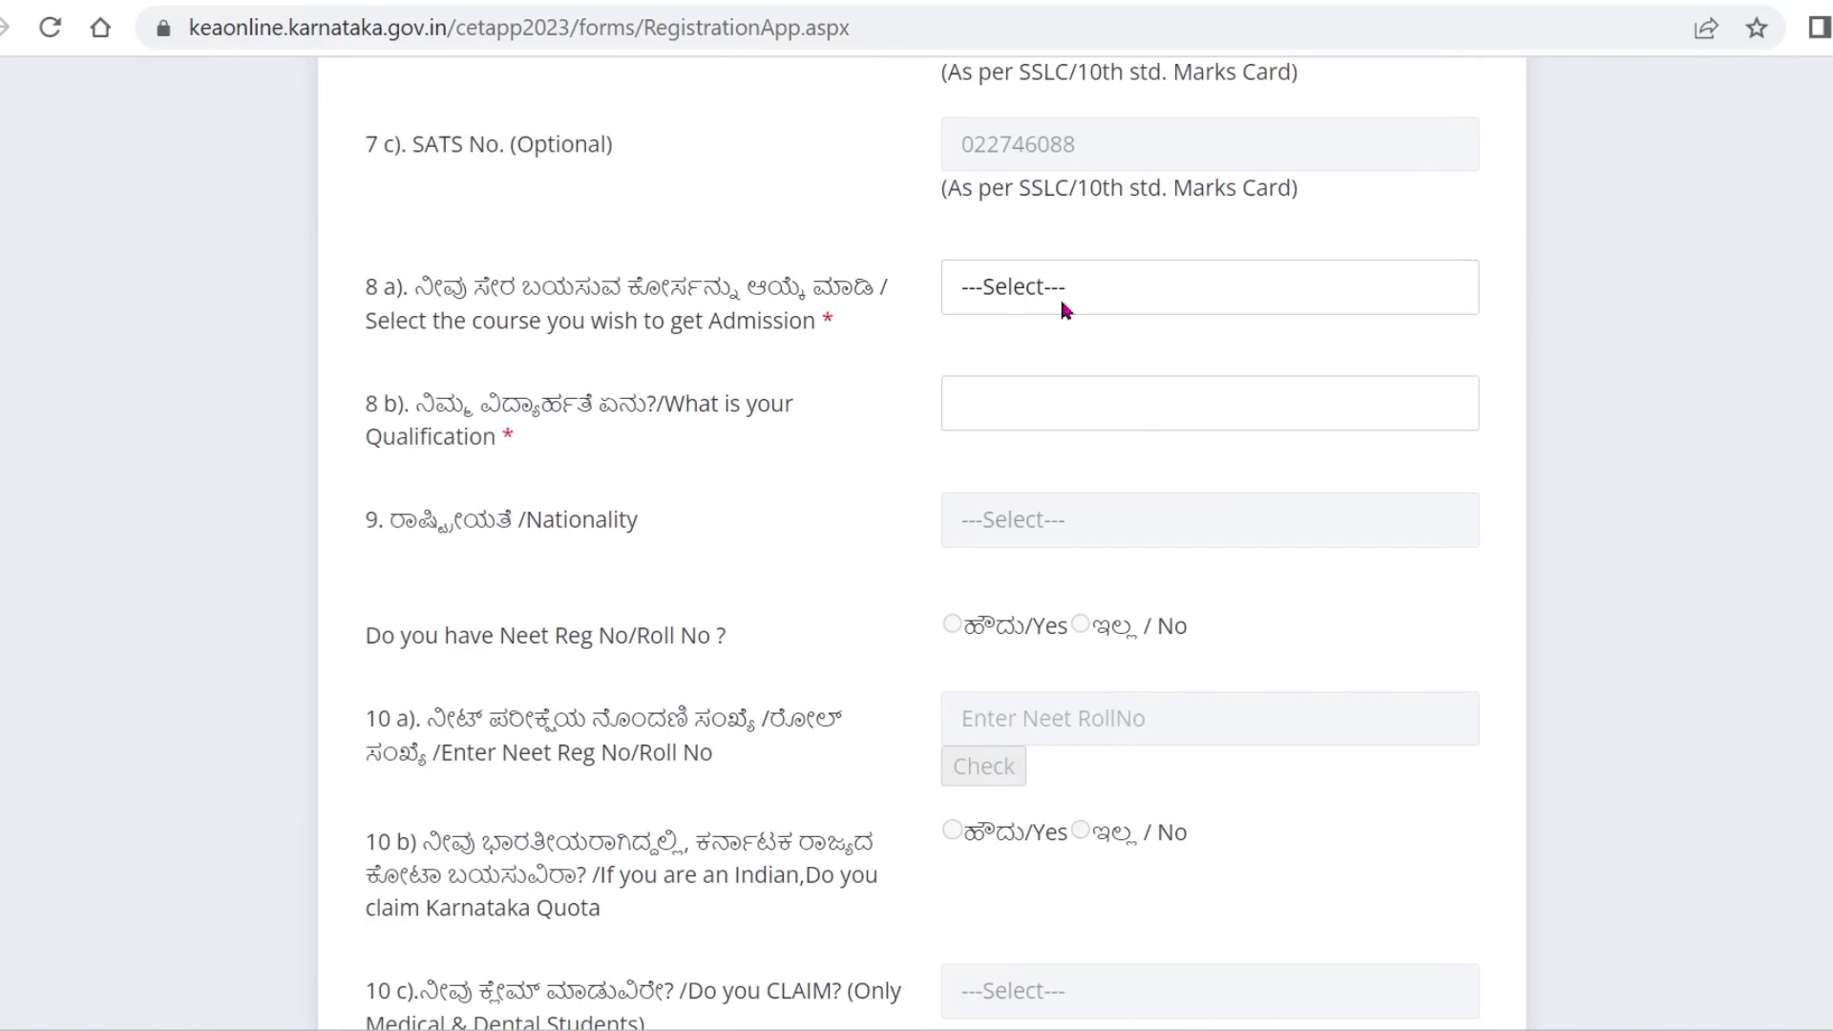
Set course to UG - Engg/BSc (Agri)/BVSc/Pharma/Architecture and qualification to II PUC/12th Std Science.
left_click(1065, 310)
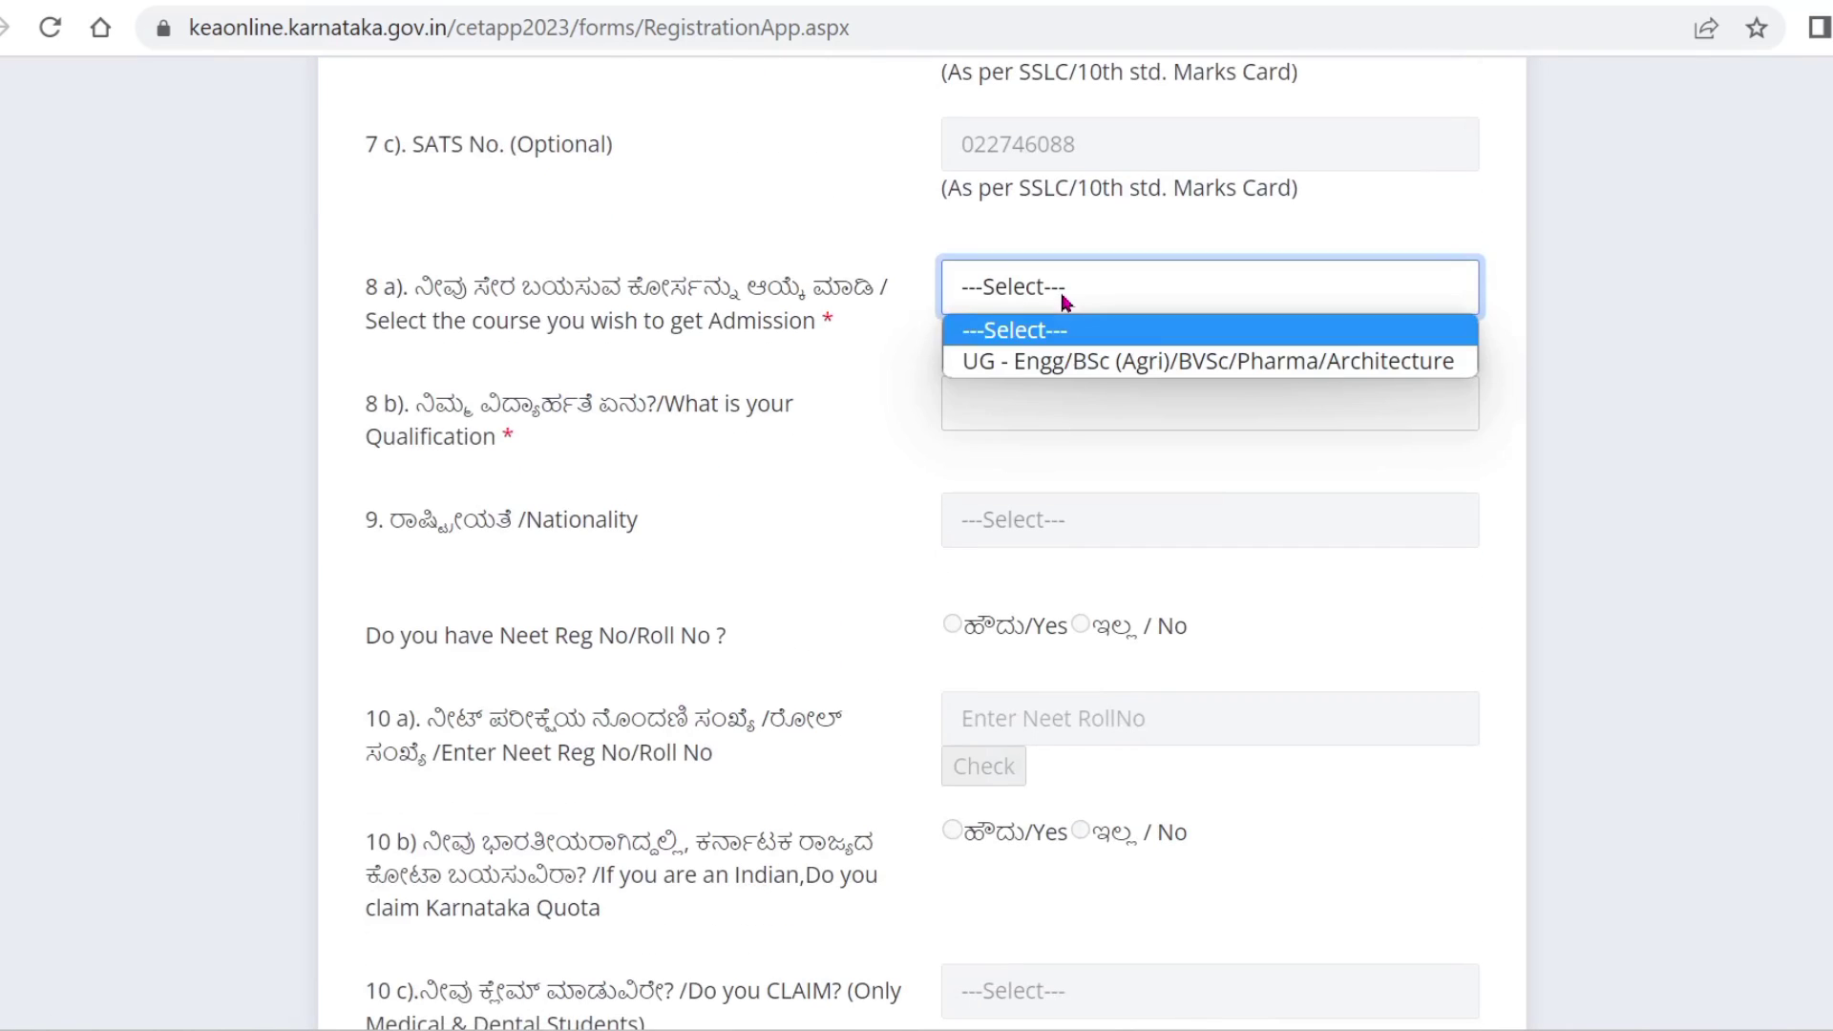
left_click(1113, 370)
left_click(1088, 399)
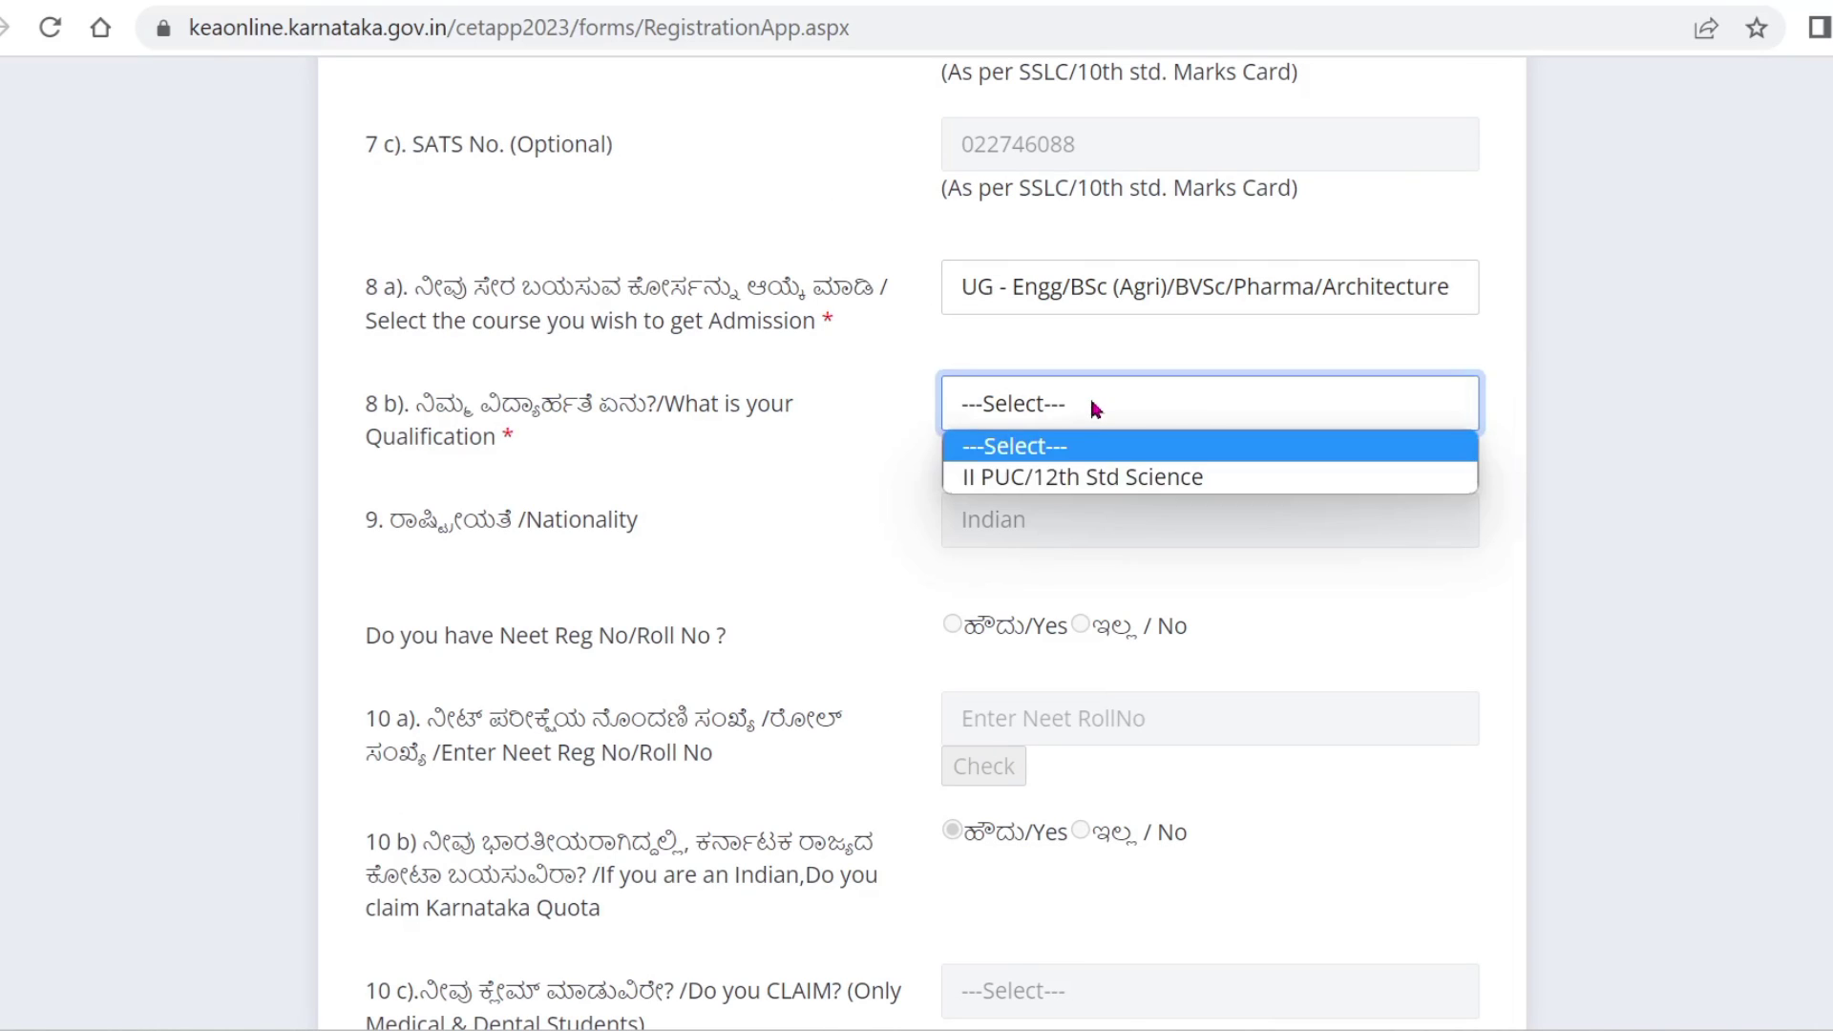
left_click(1094, 478)
scroll(1094, 488, "down", 8)
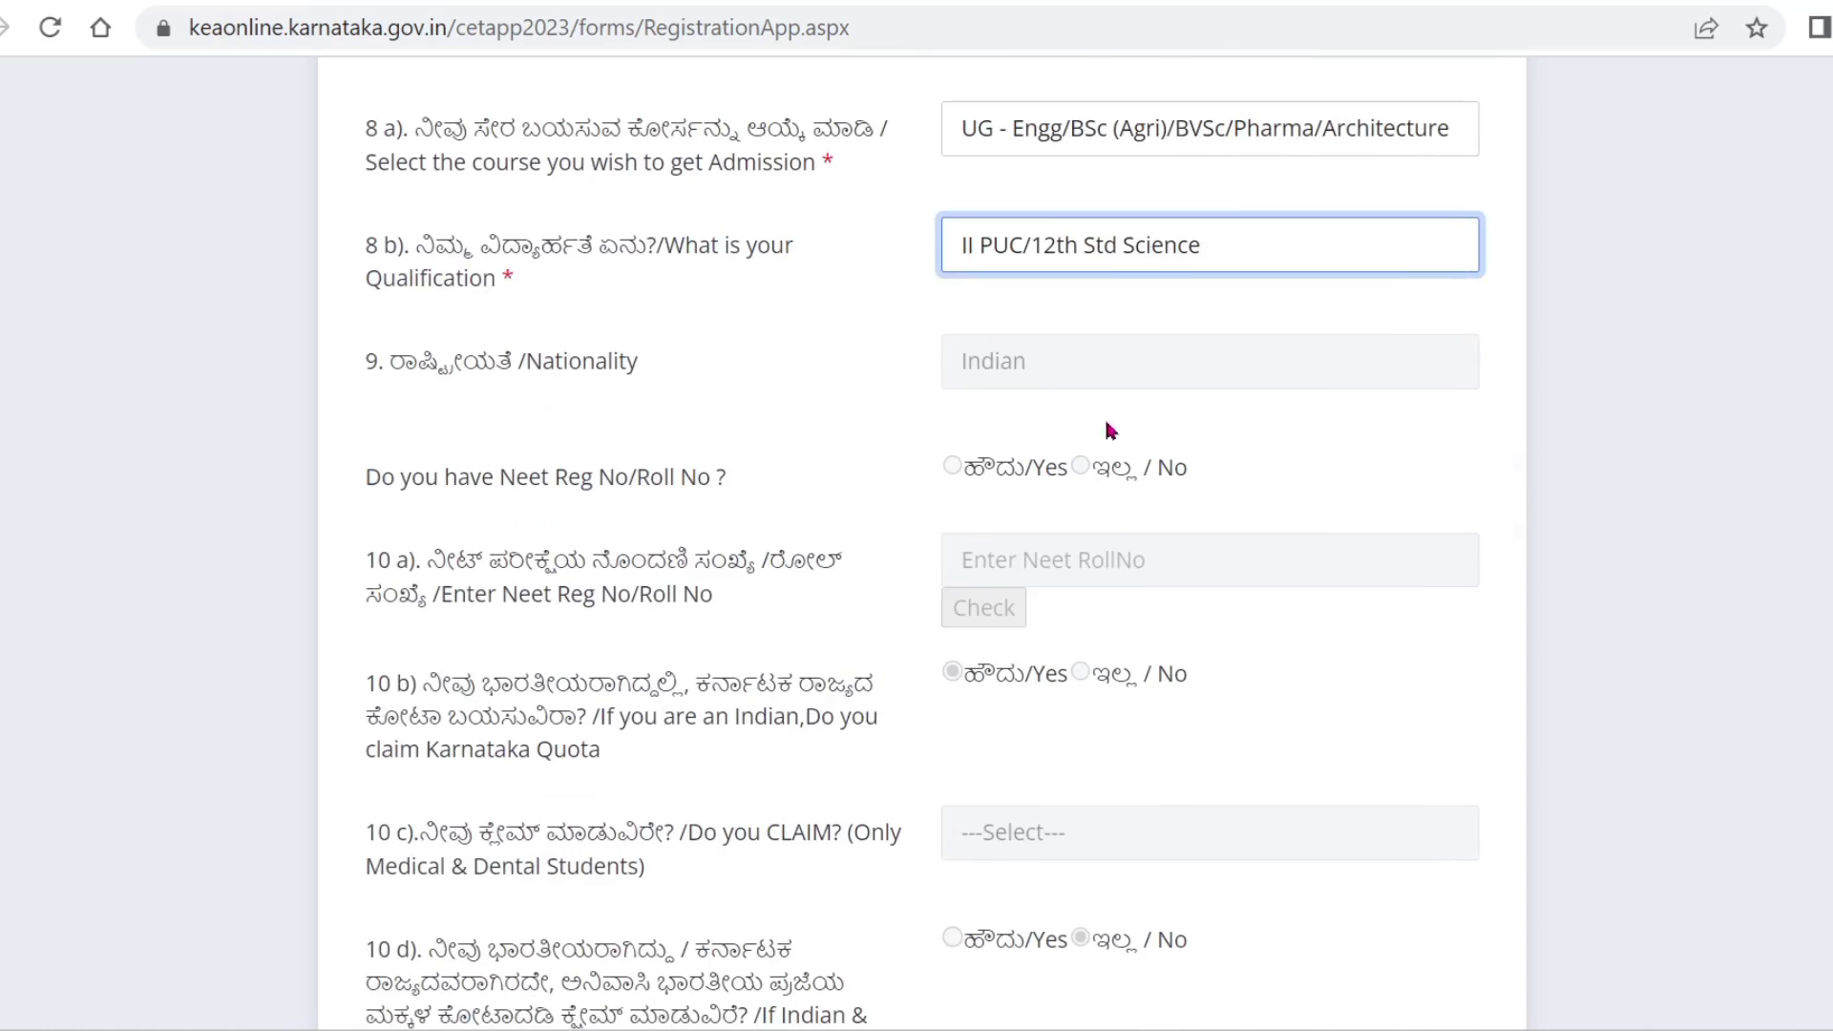
scroll(1112, 423, "down", 1)
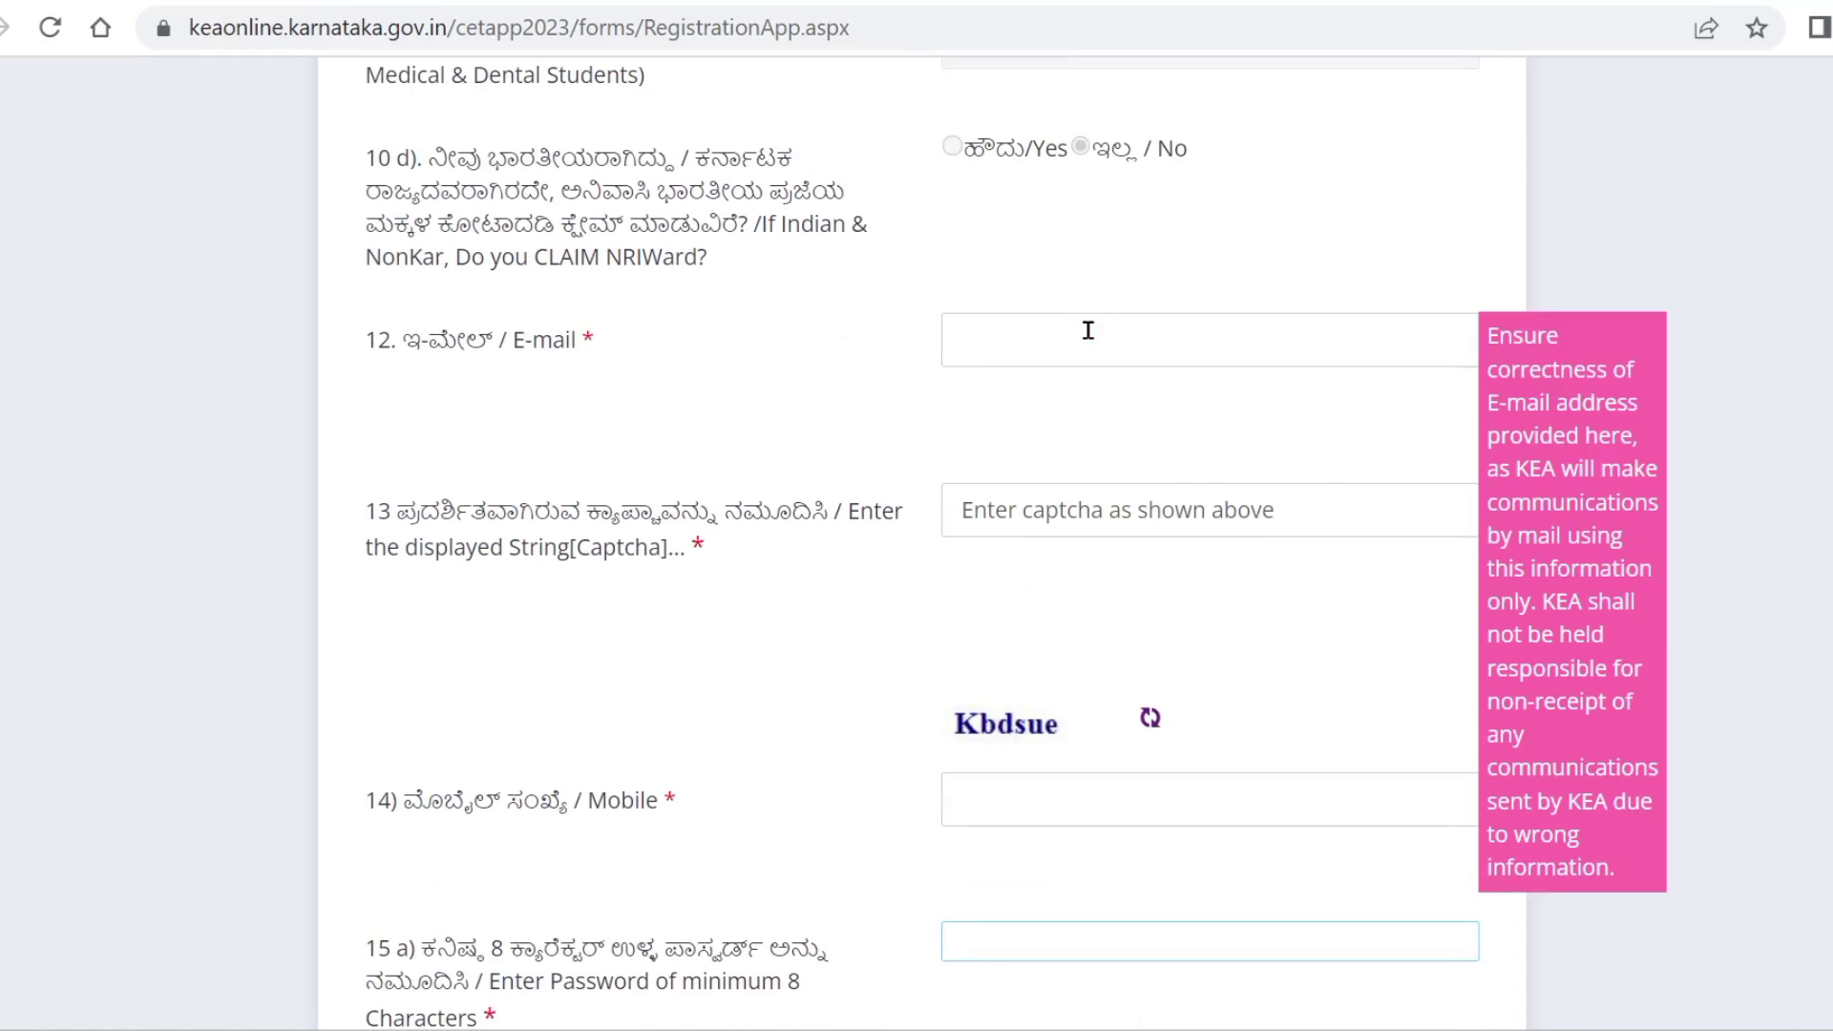
Fill in the e-mail from the saved suggestion and the captcha, then submit the registration.
left_click(1088, 465)
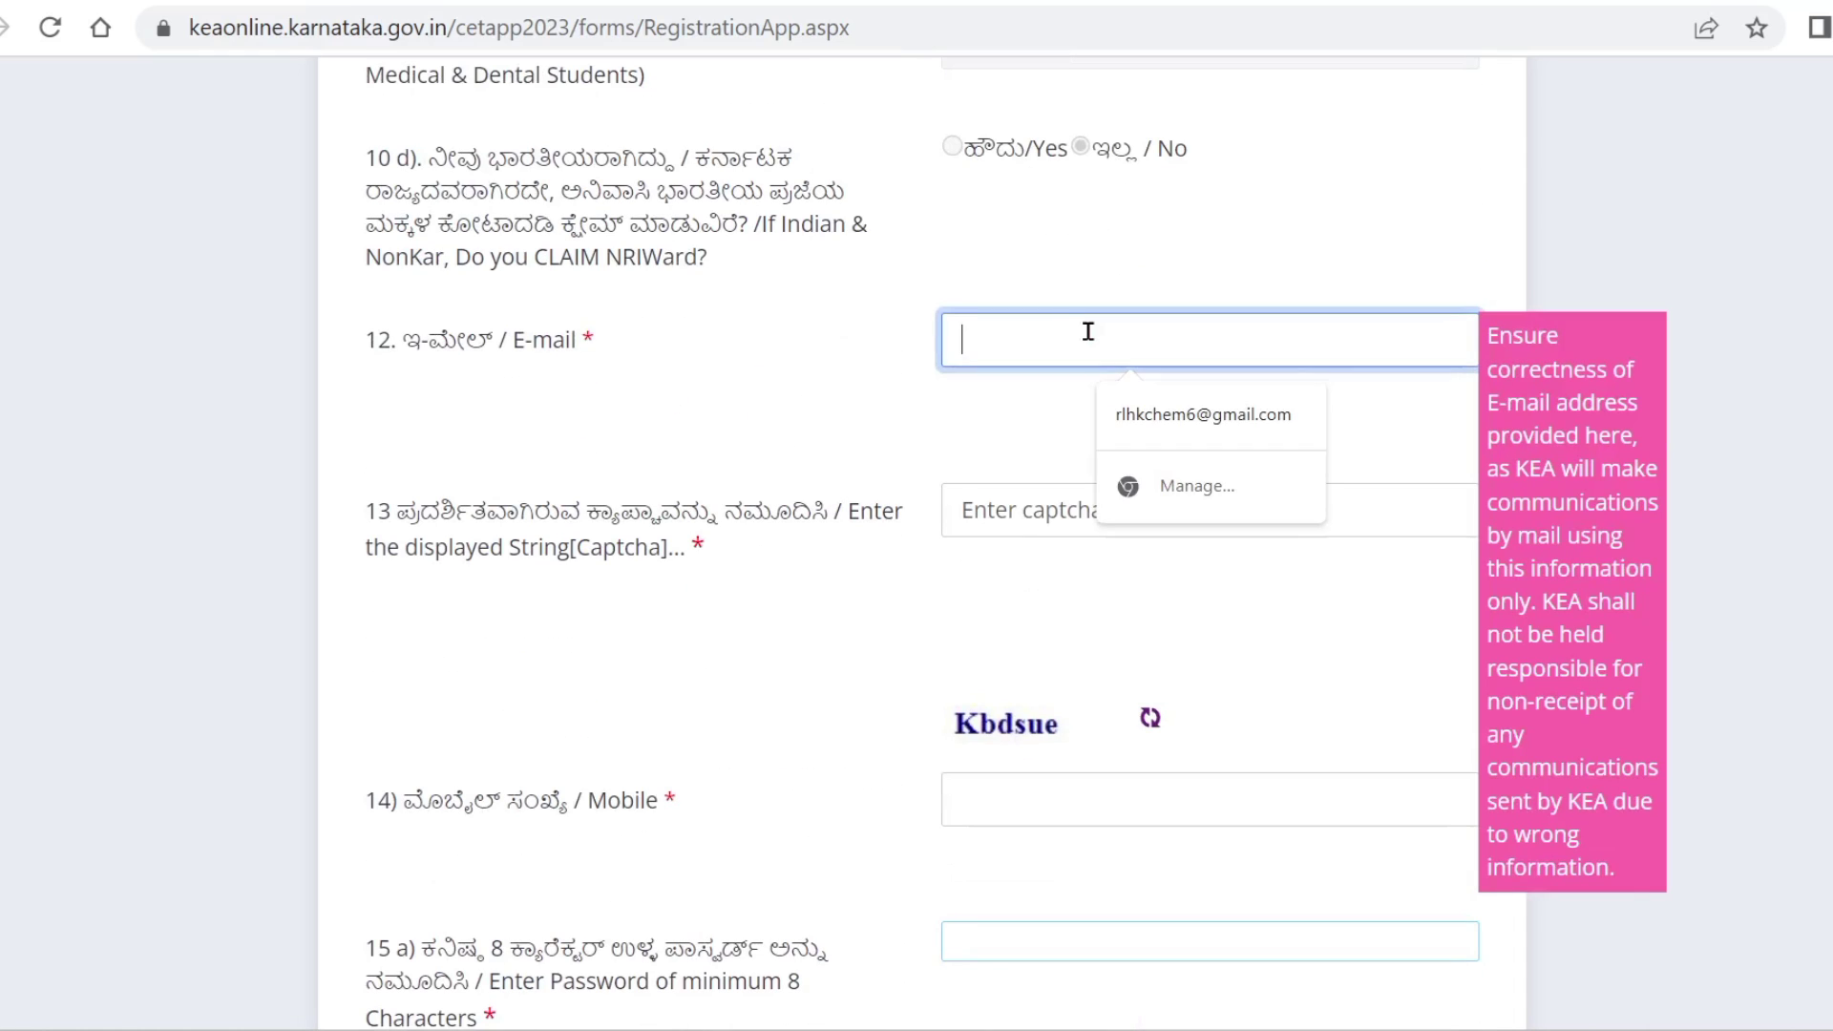
left_click(1176, 418)
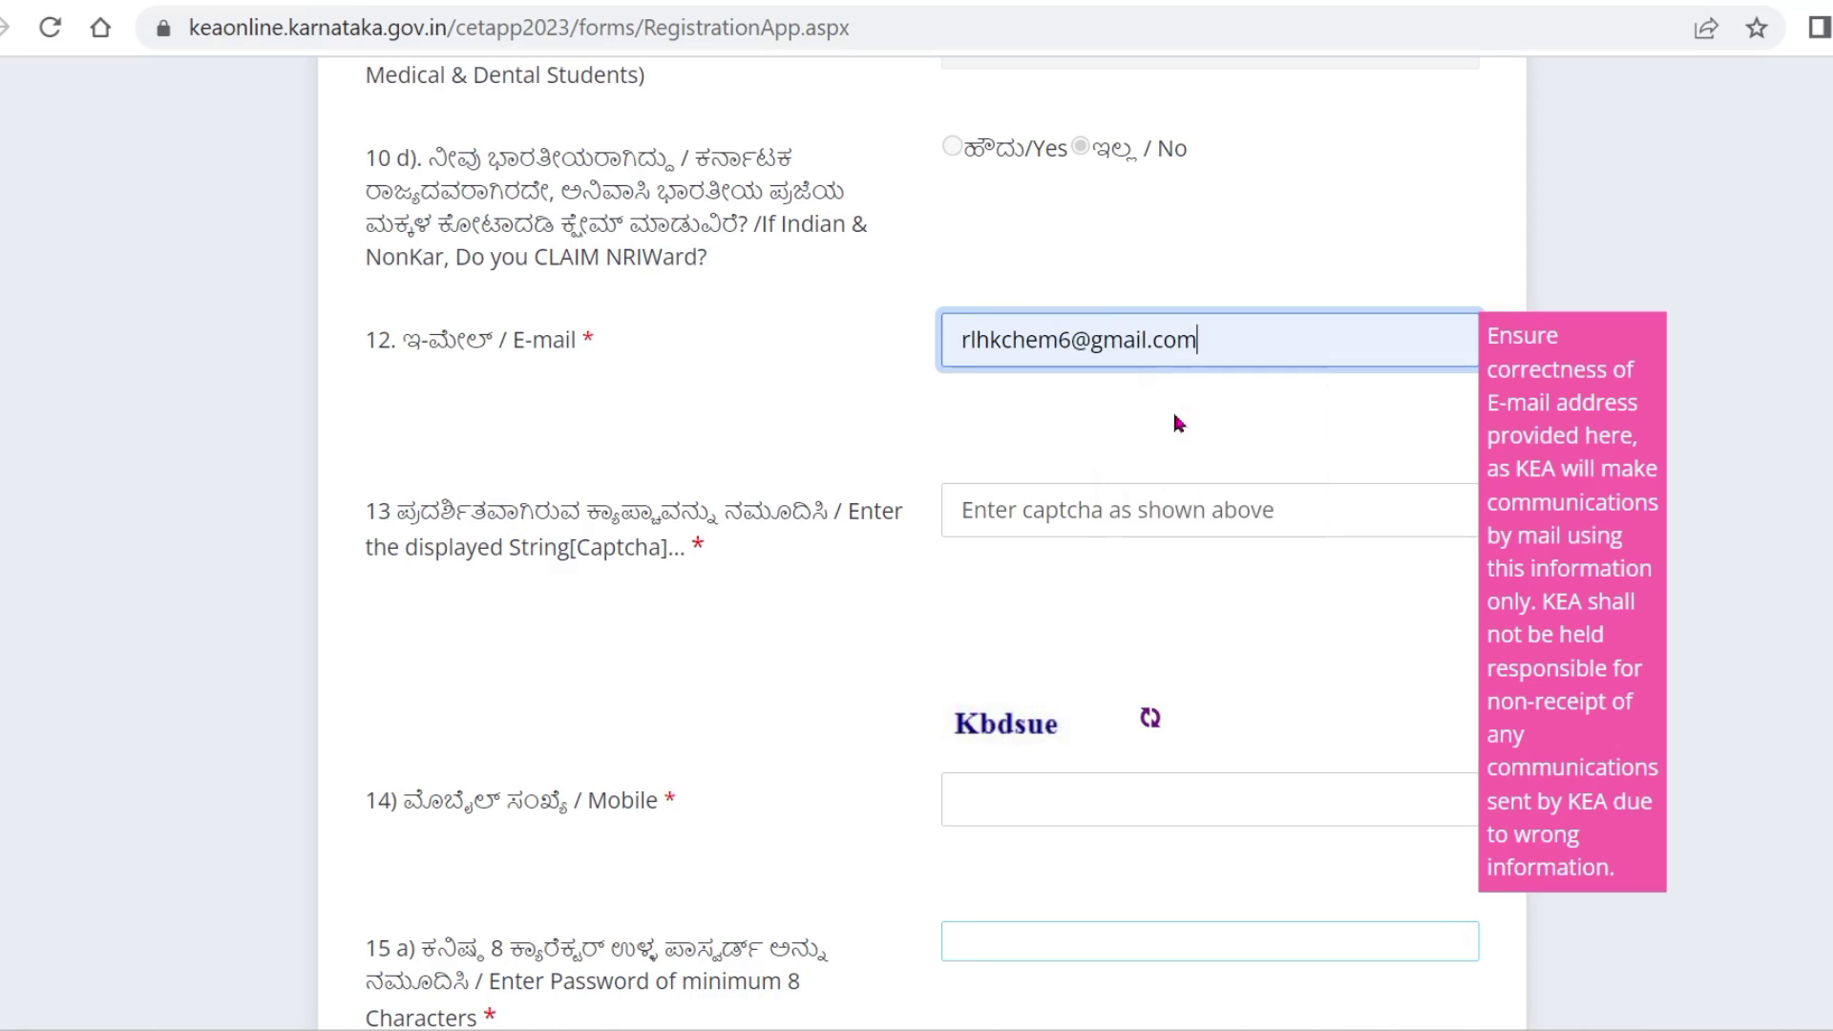
left_click(1089, 510)
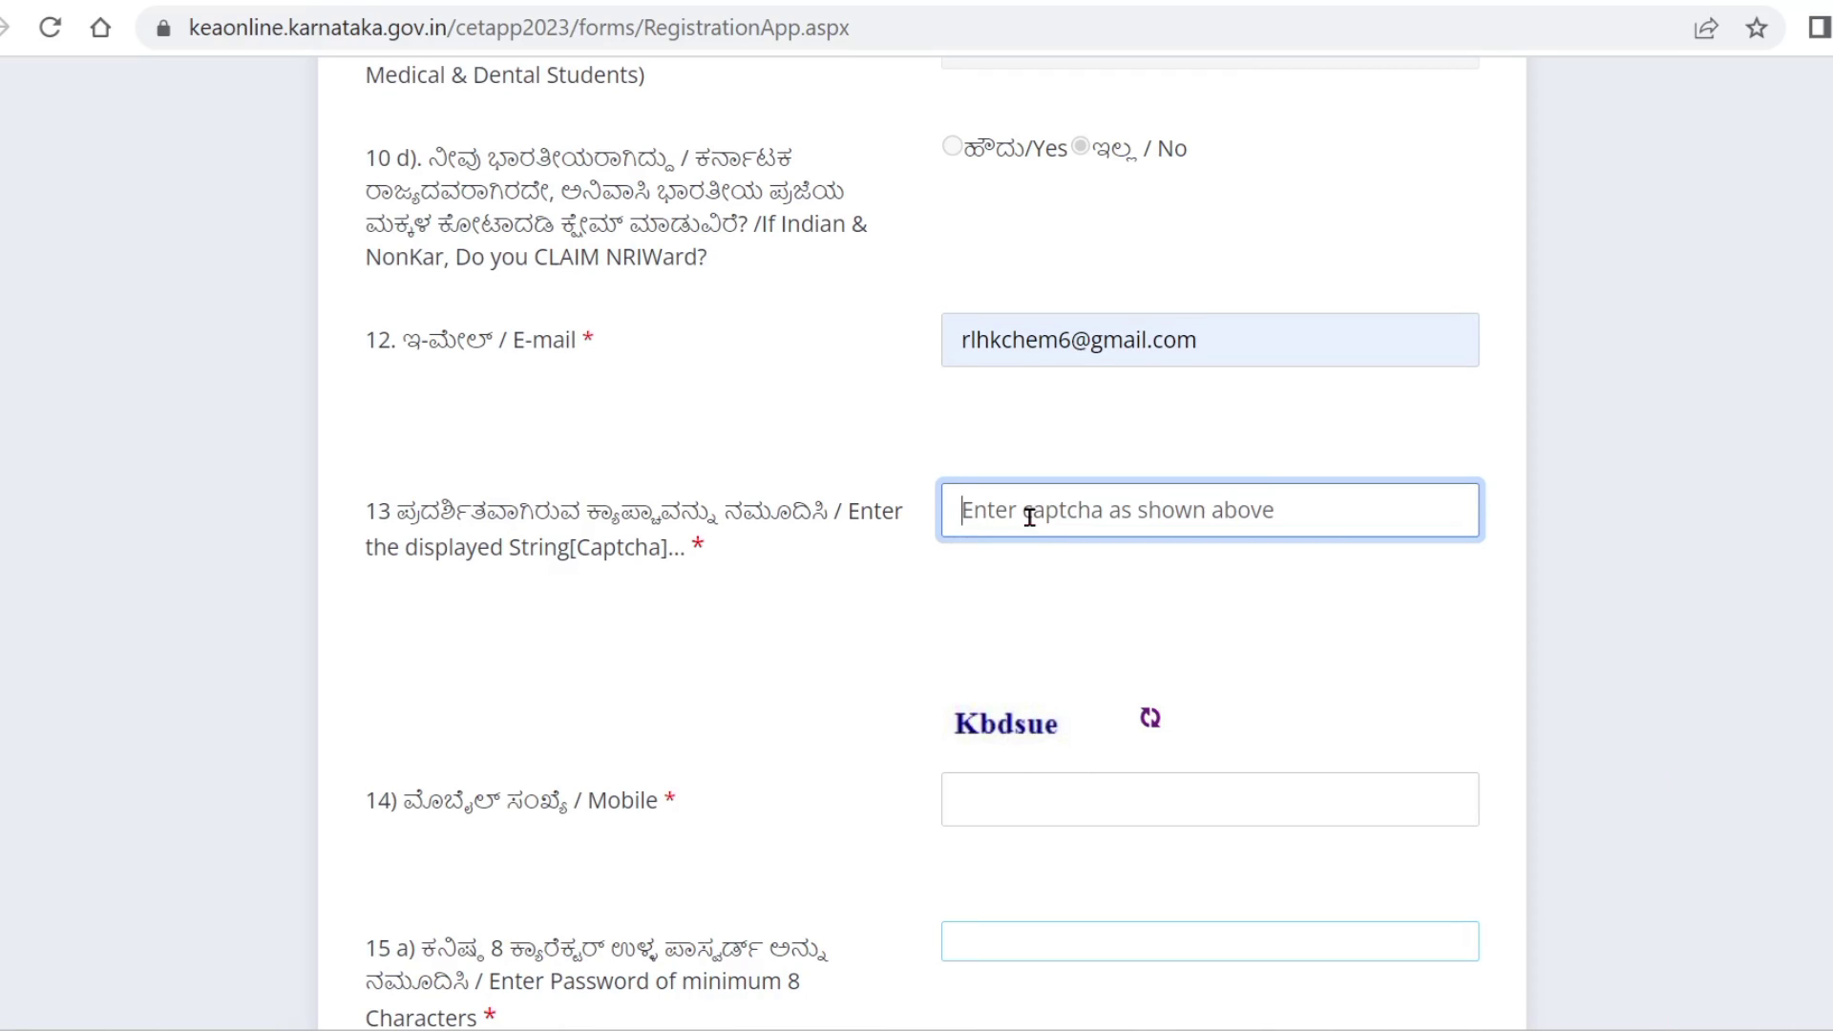
type("Kbdsue")
left_click(996, 791)
type("3")
key("BackSpace")
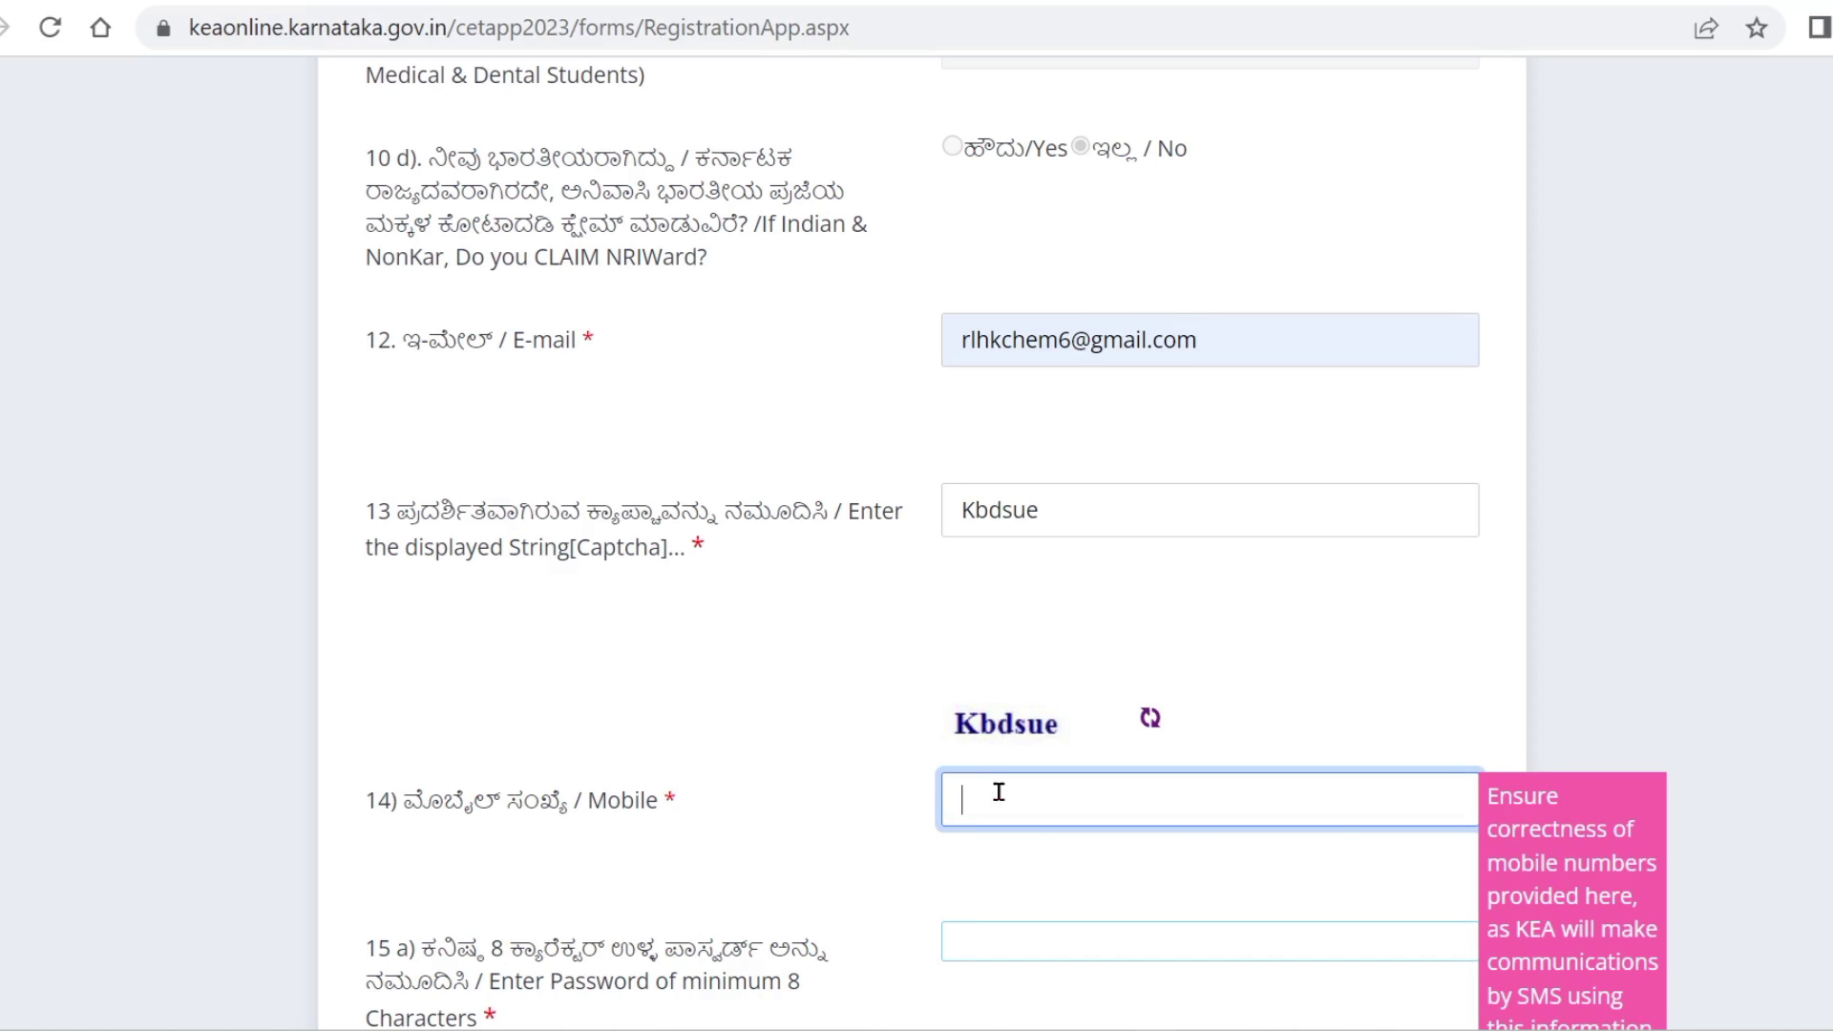
scroll(998, 791, "down", 3)
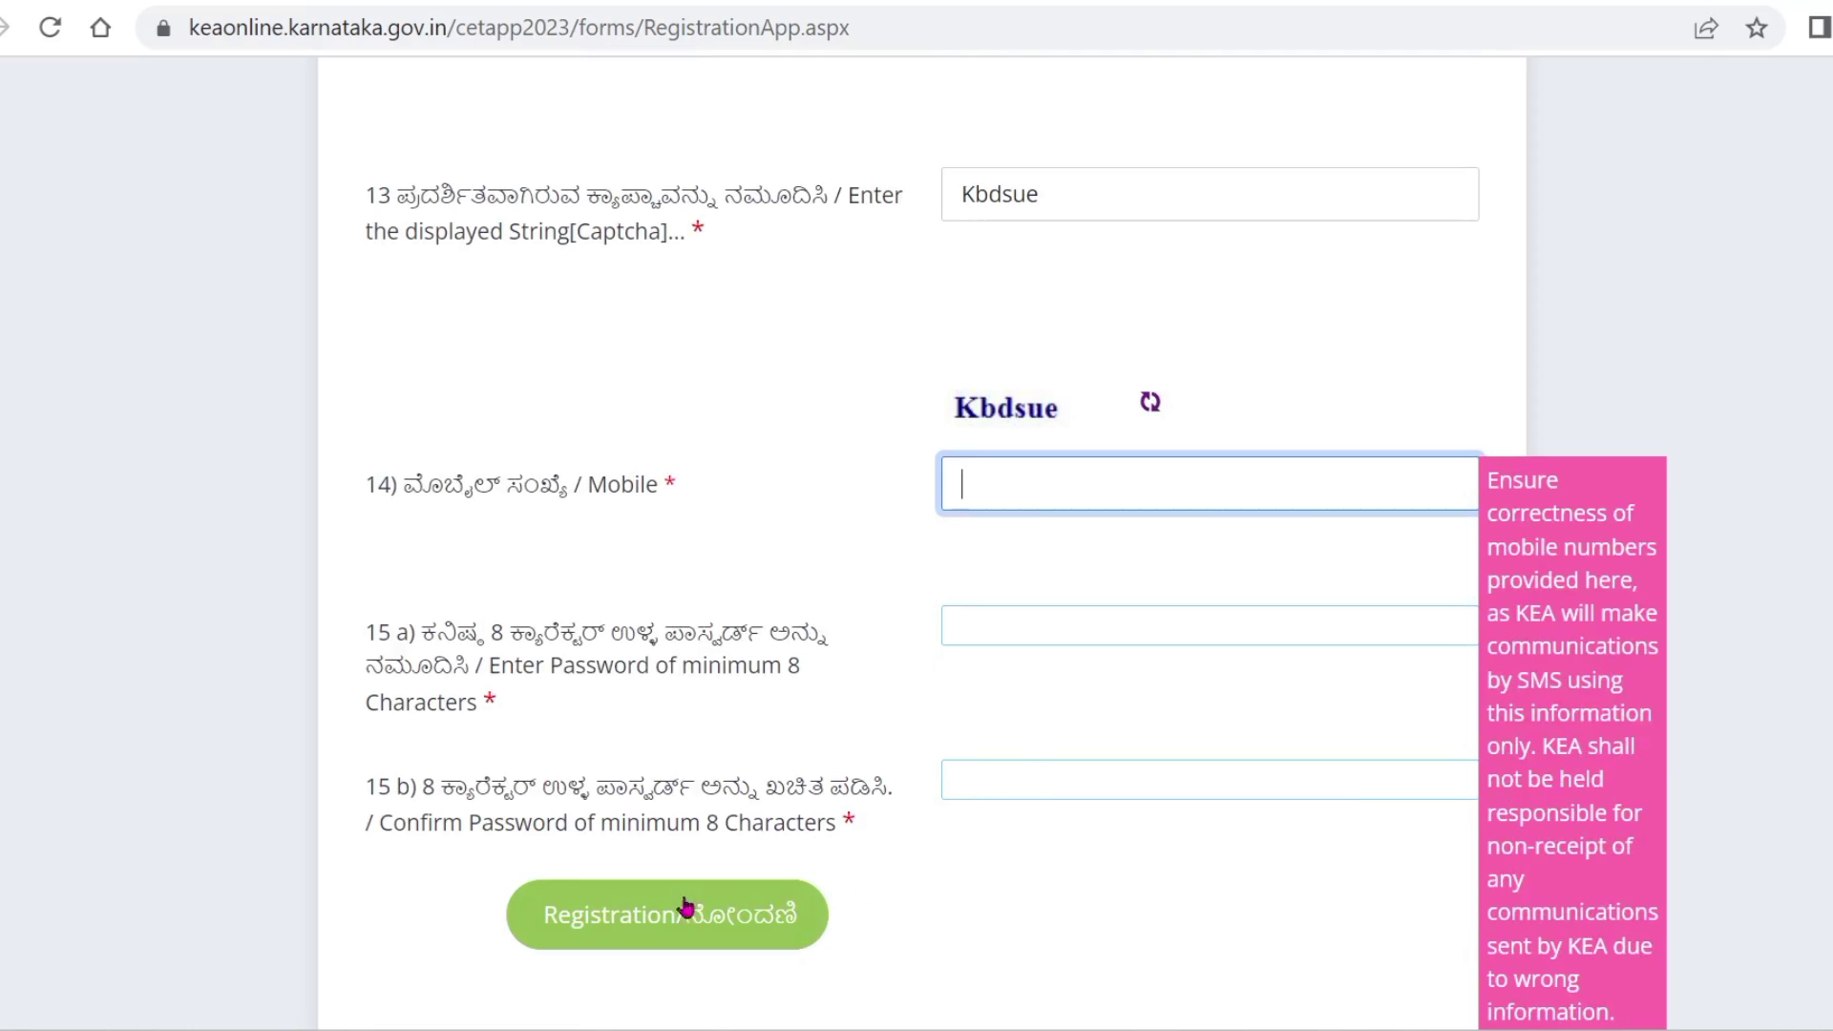
left_click(750, 926)
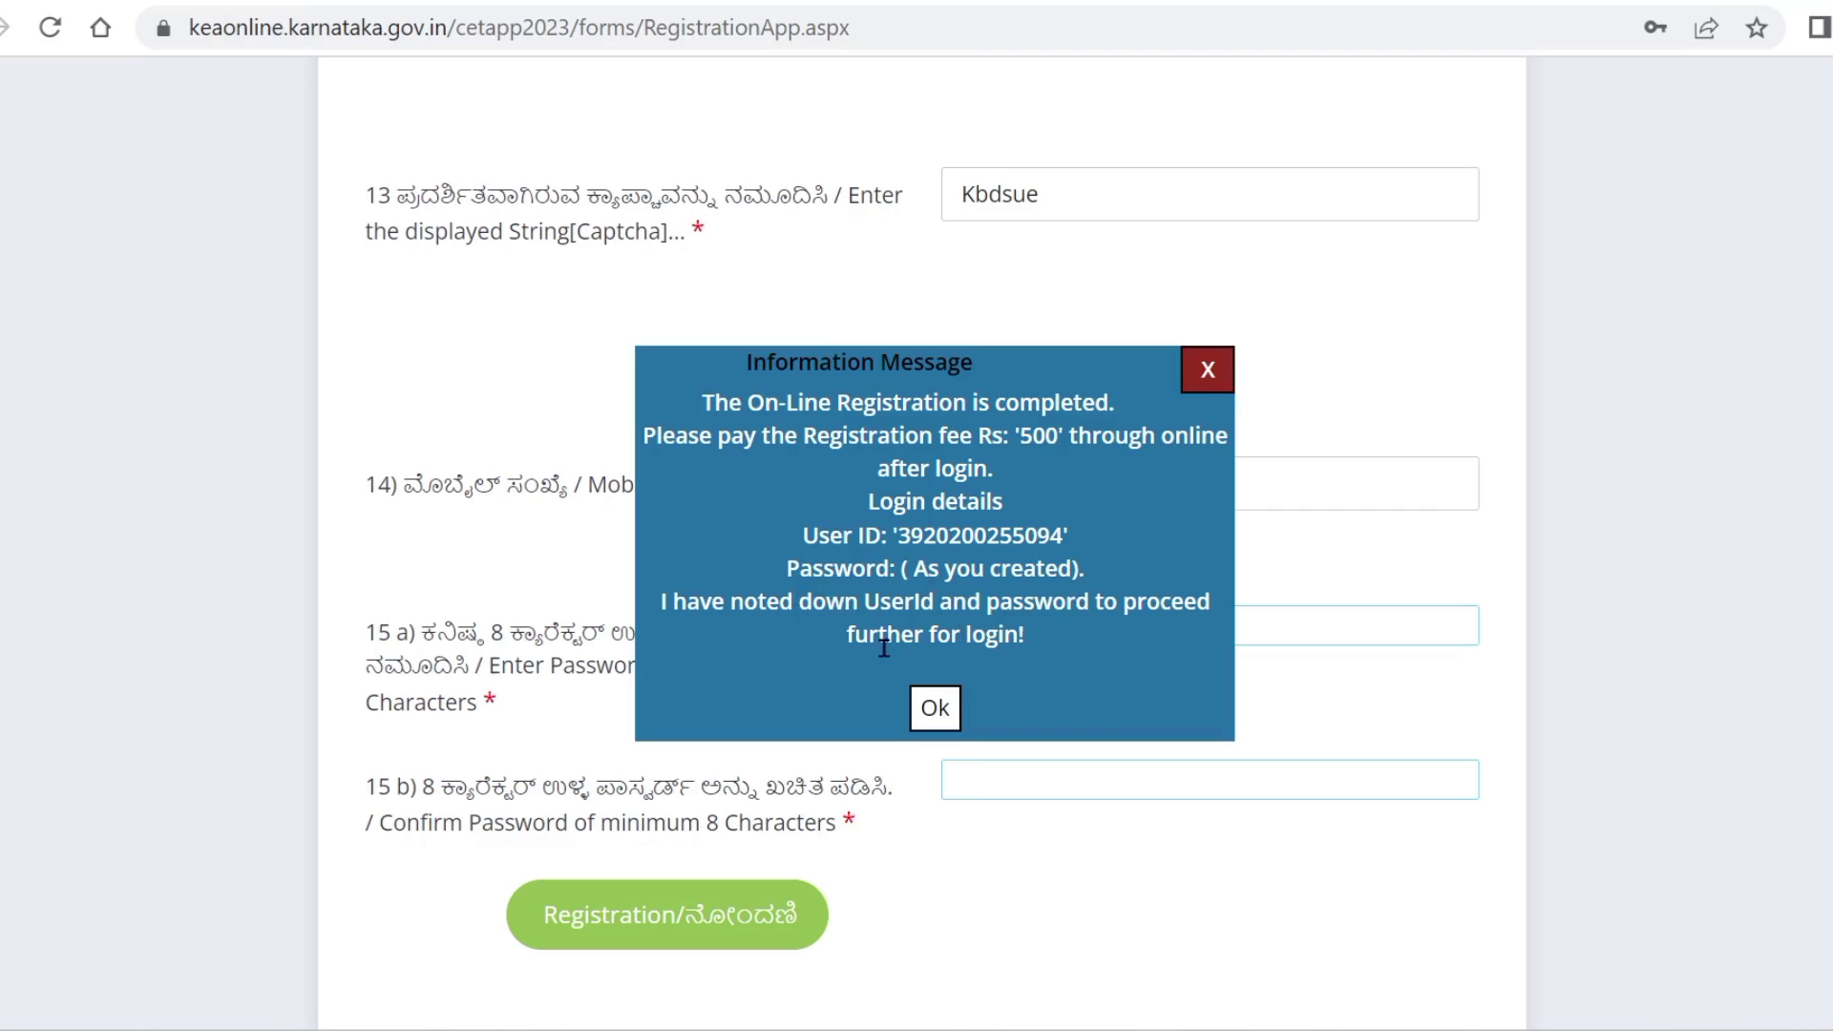
Dismiss the registration-complete message and start entering the login ID on the Login page.
left_click(935, 709)
type("3")
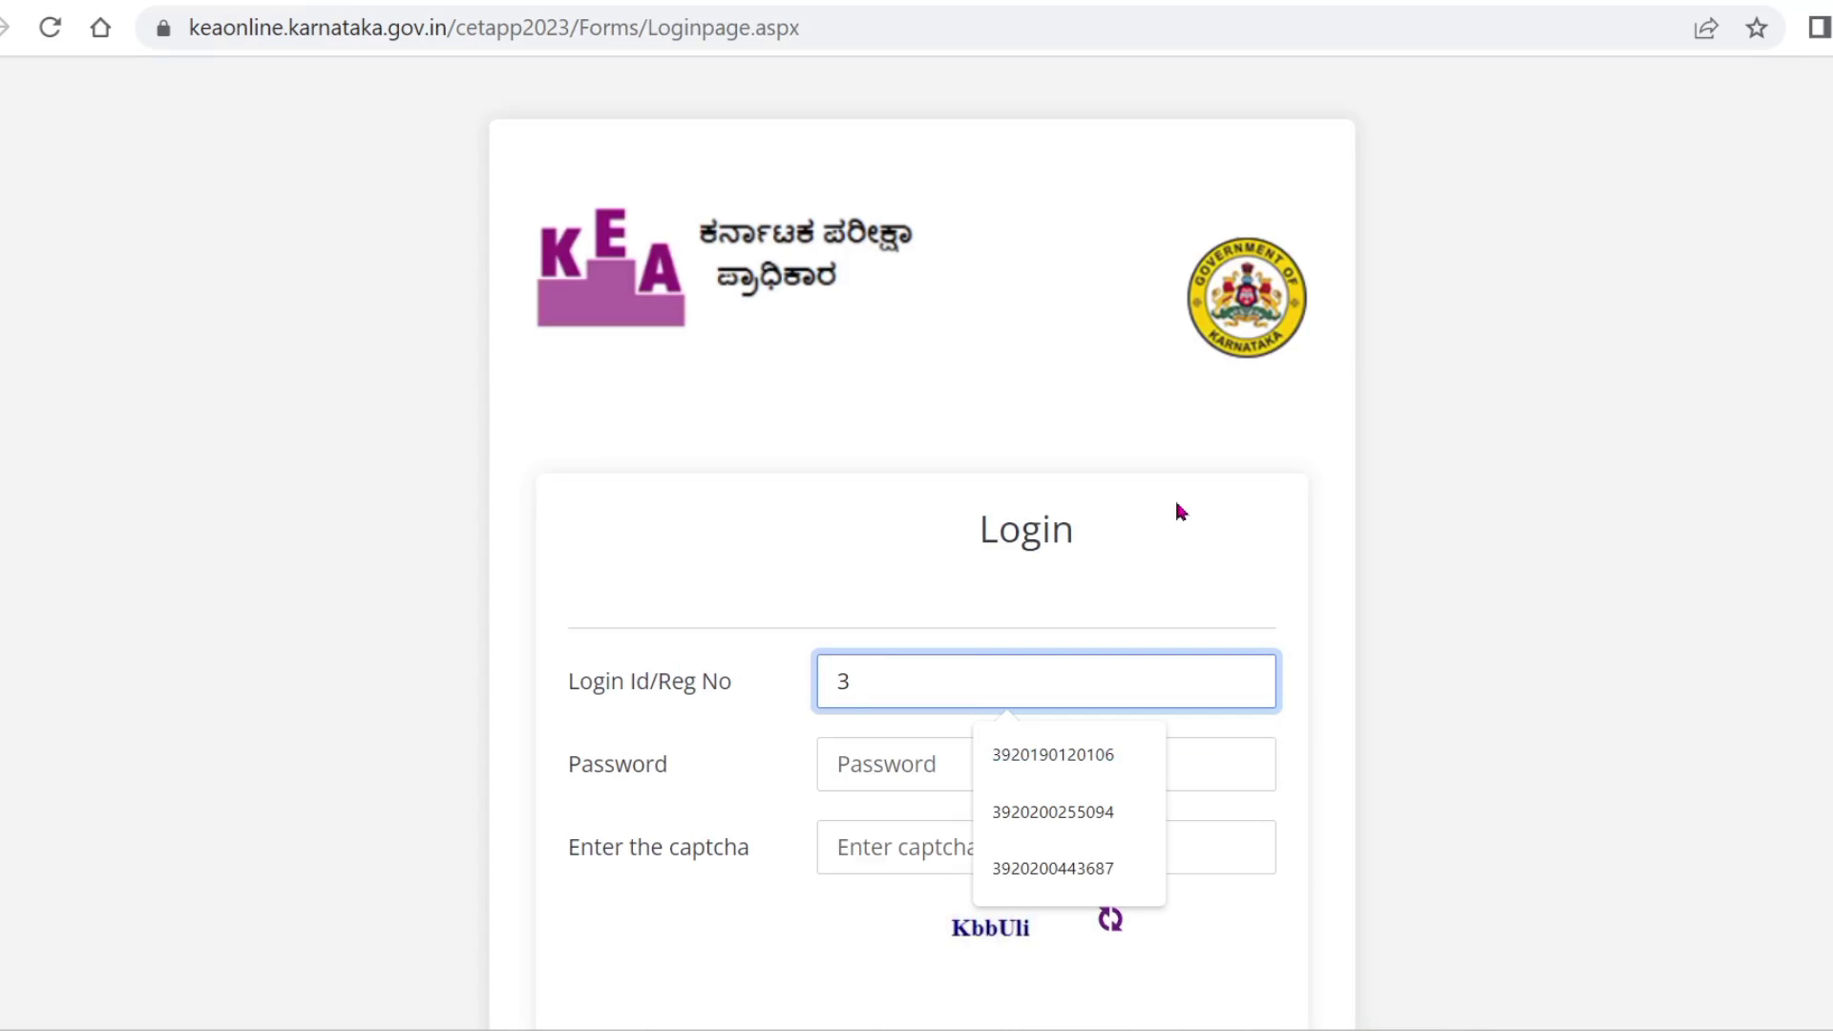
key("BackSpace")
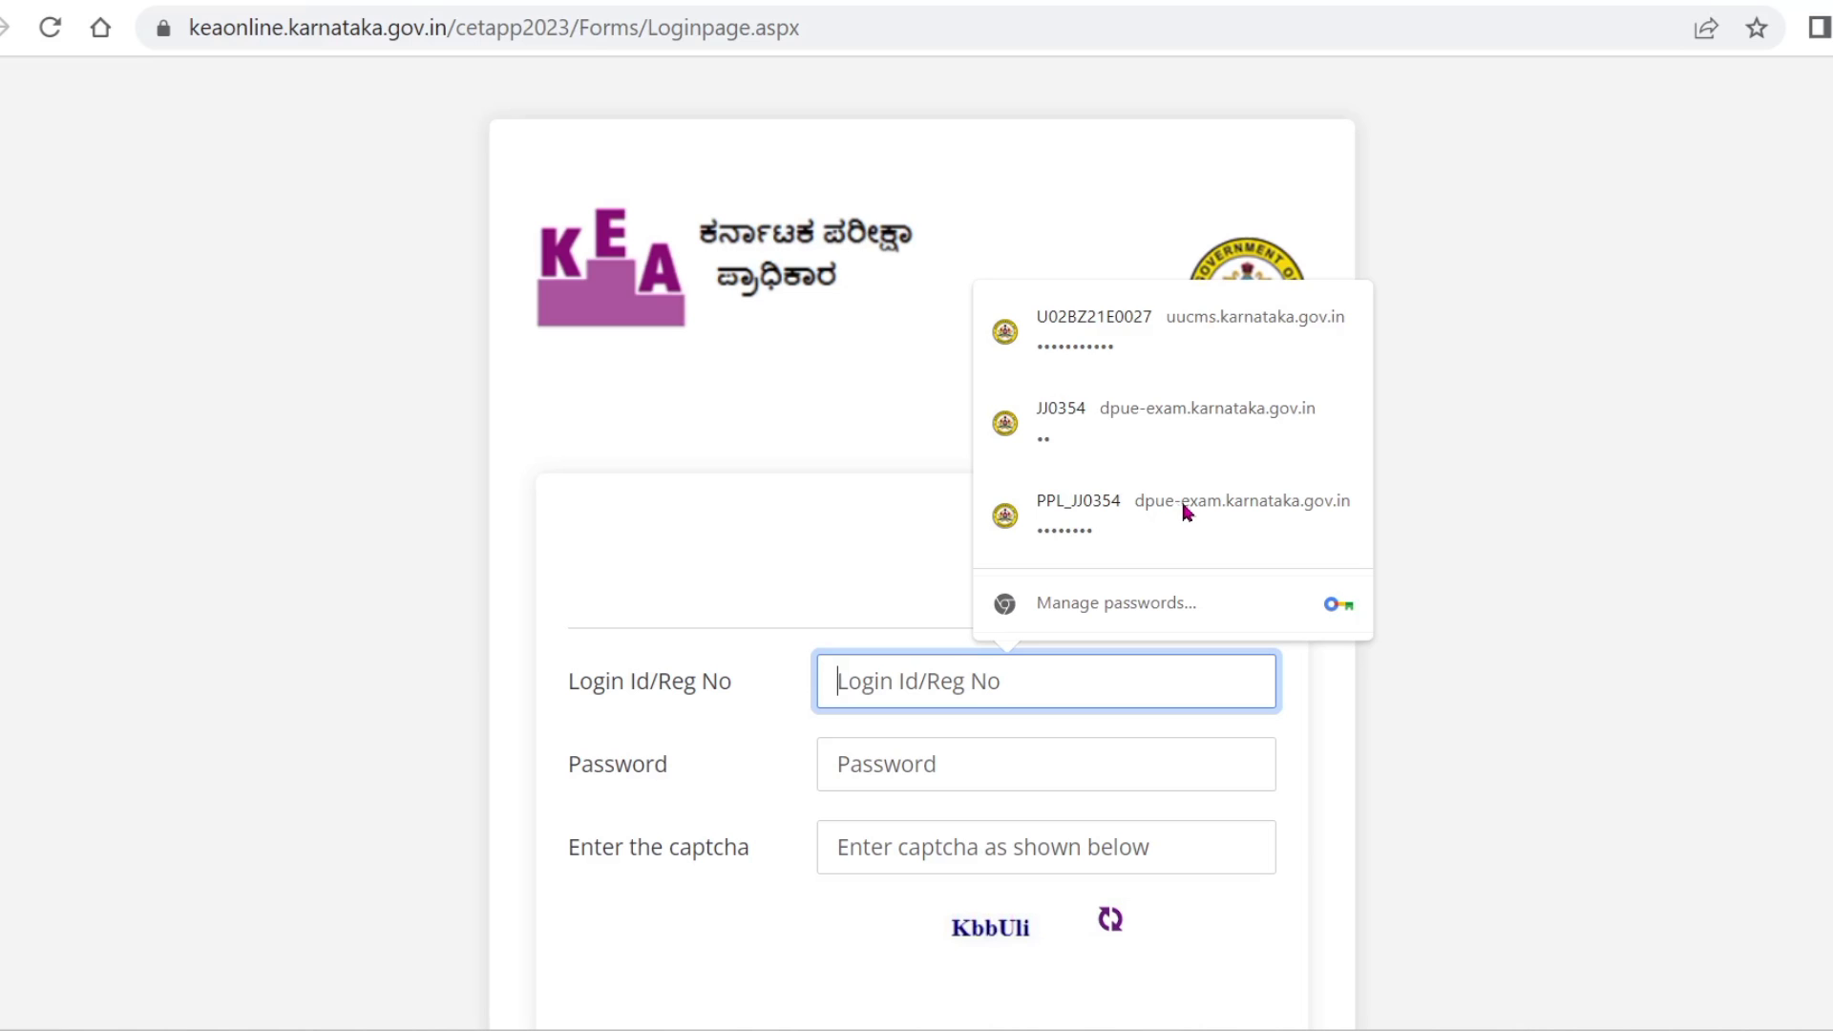
scroll(716, 935, "down", 3)
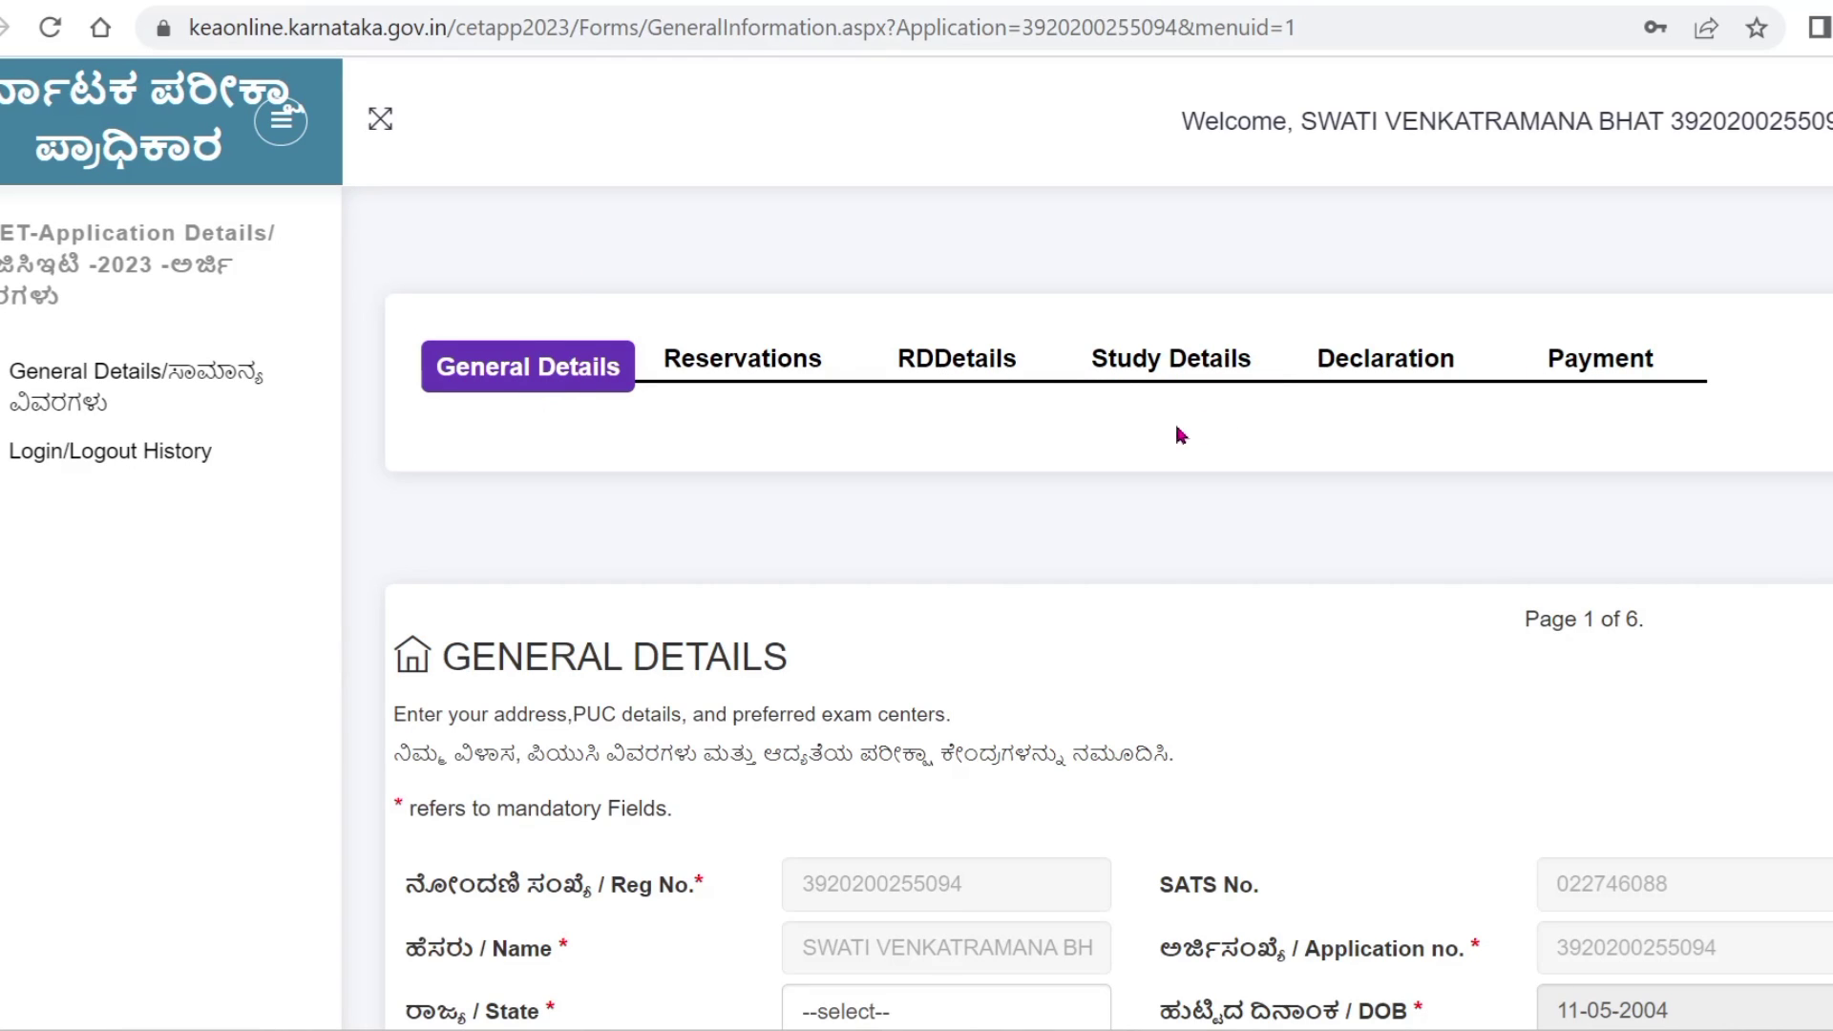
Set State to KARNATAKA, and District and Taluk to DHARWAD.
scroll(1180, 436, "down", 1)
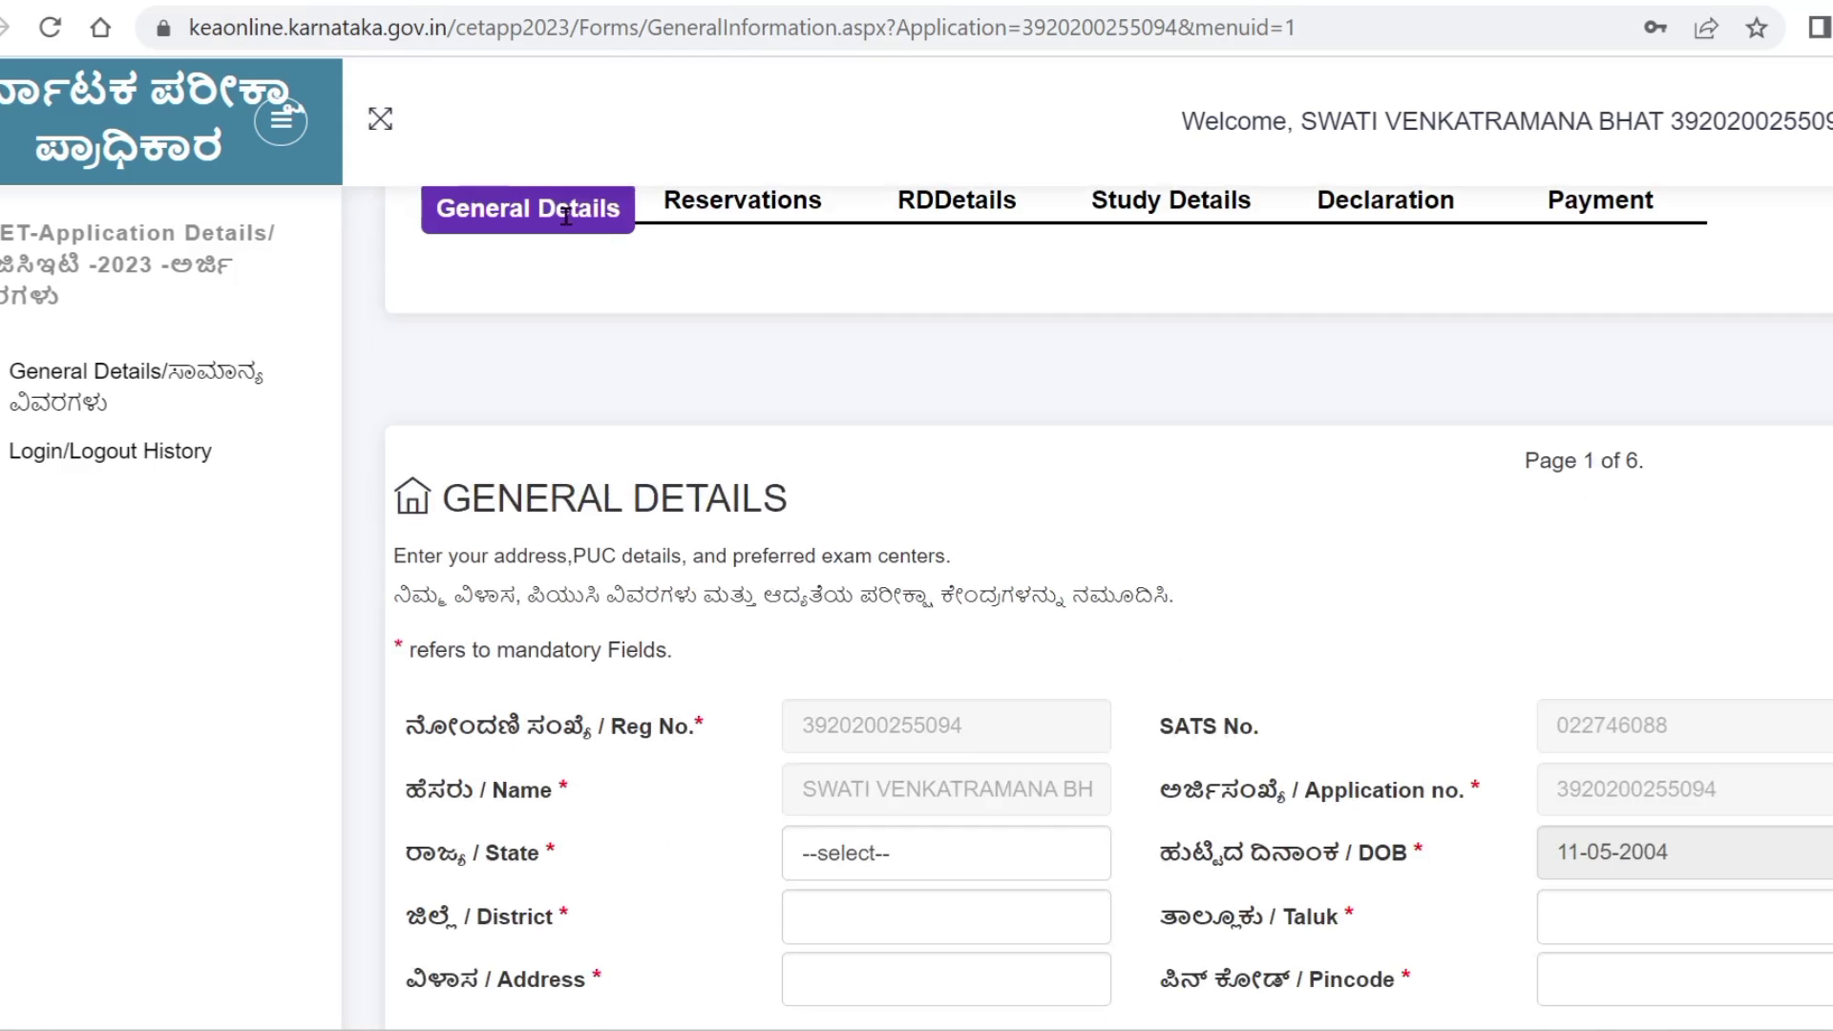
scroll(954, 325, "down", 15)
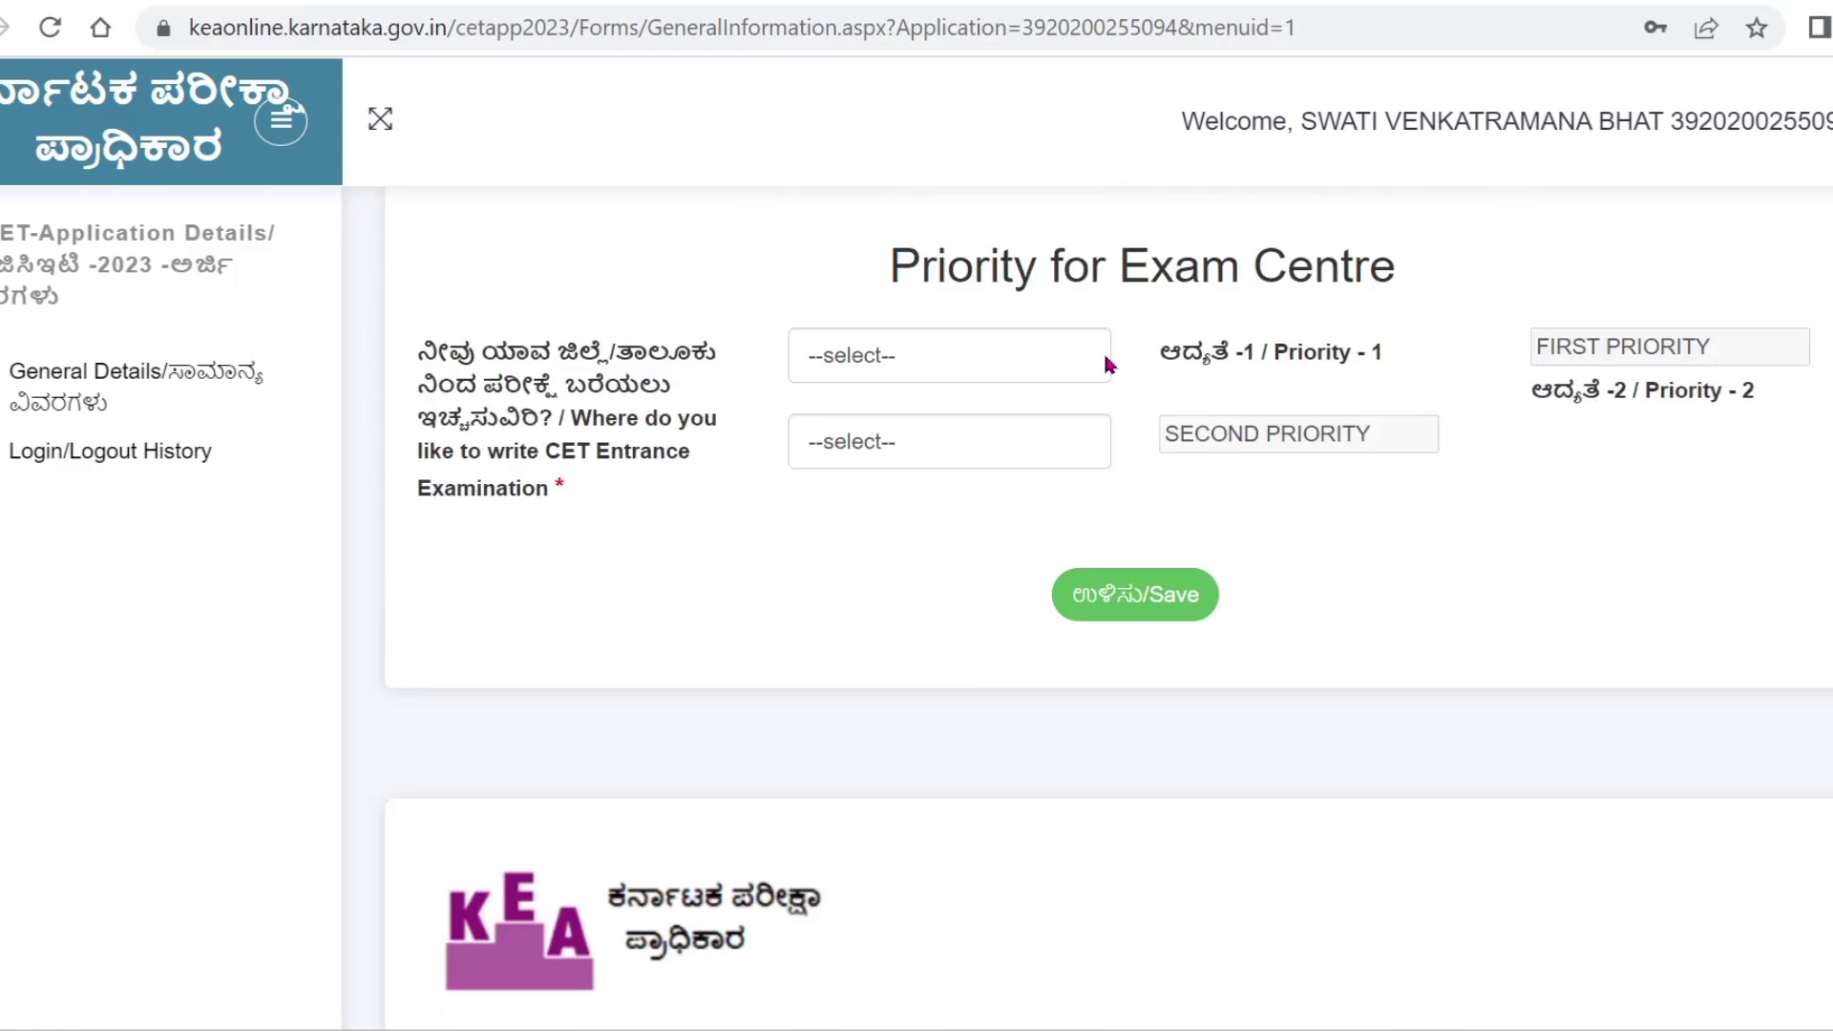
scroll(1063, 405, "down", 2)
scroll(1336, 353, "up", 1)
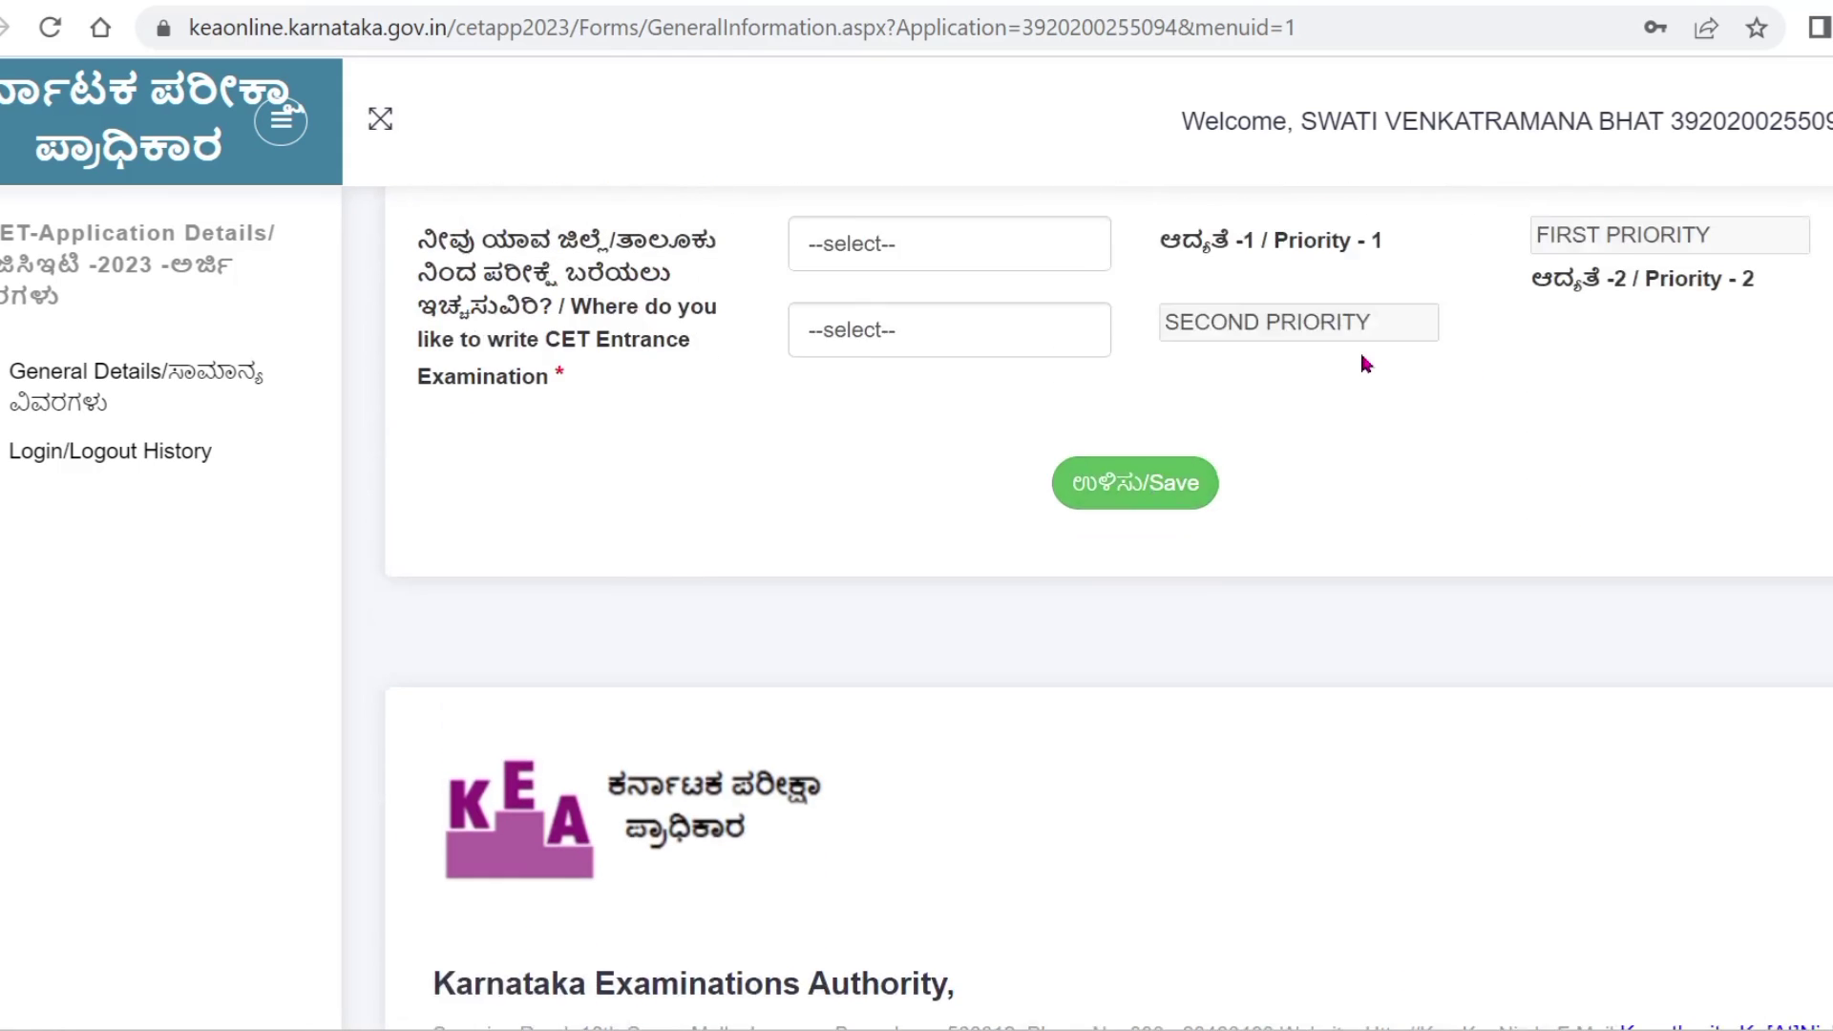
scroll(1365, 362, "up", 1)
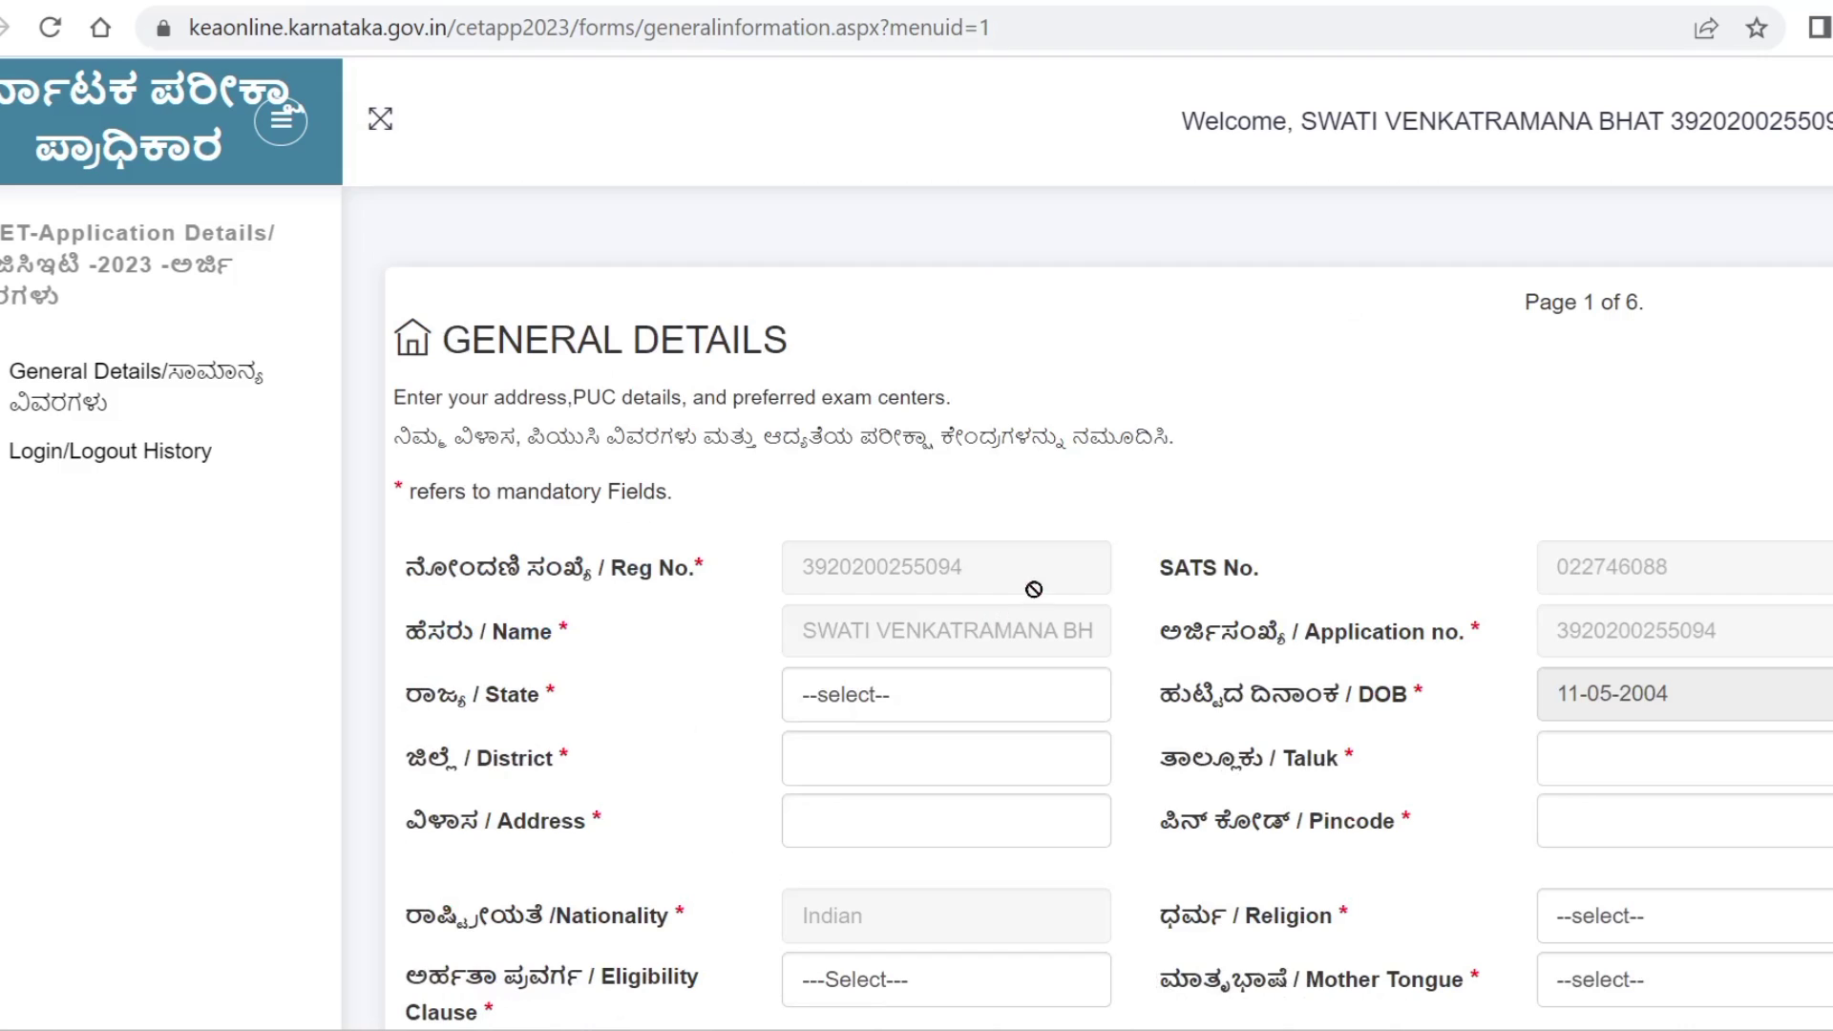
scroll(1365, 558, "down", 1)
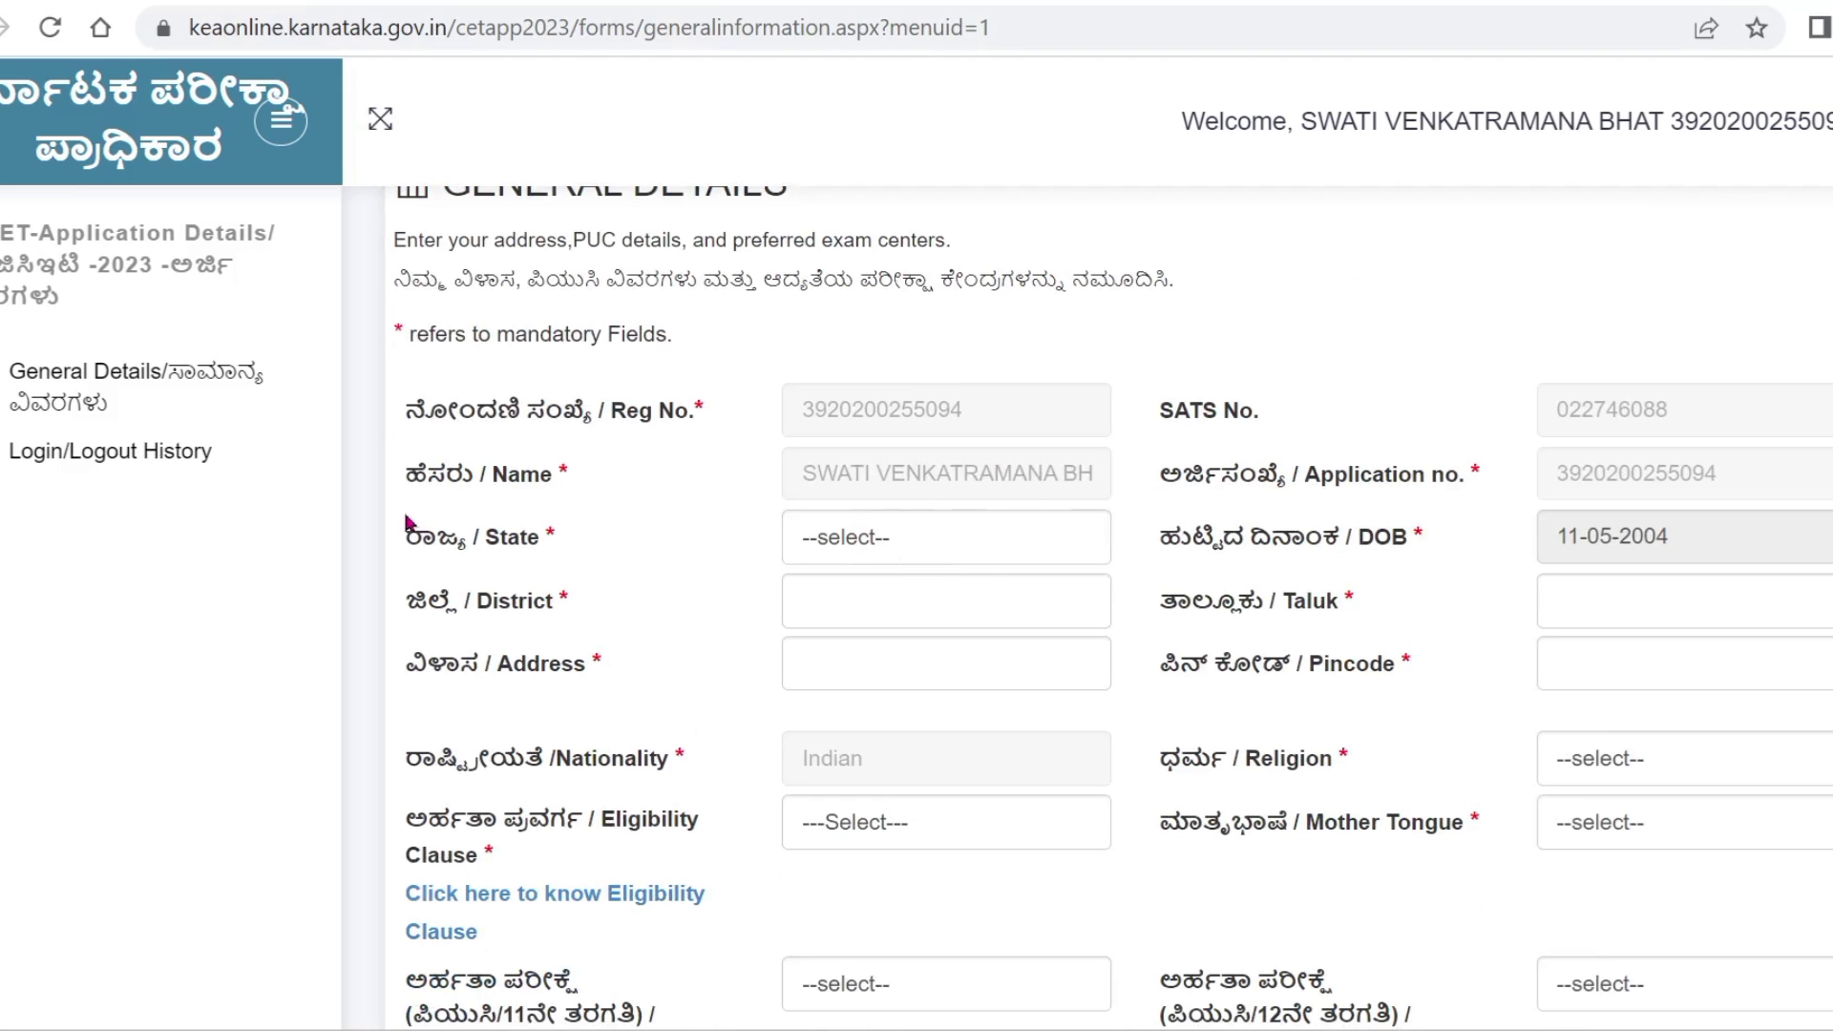
left_click(948, 549)
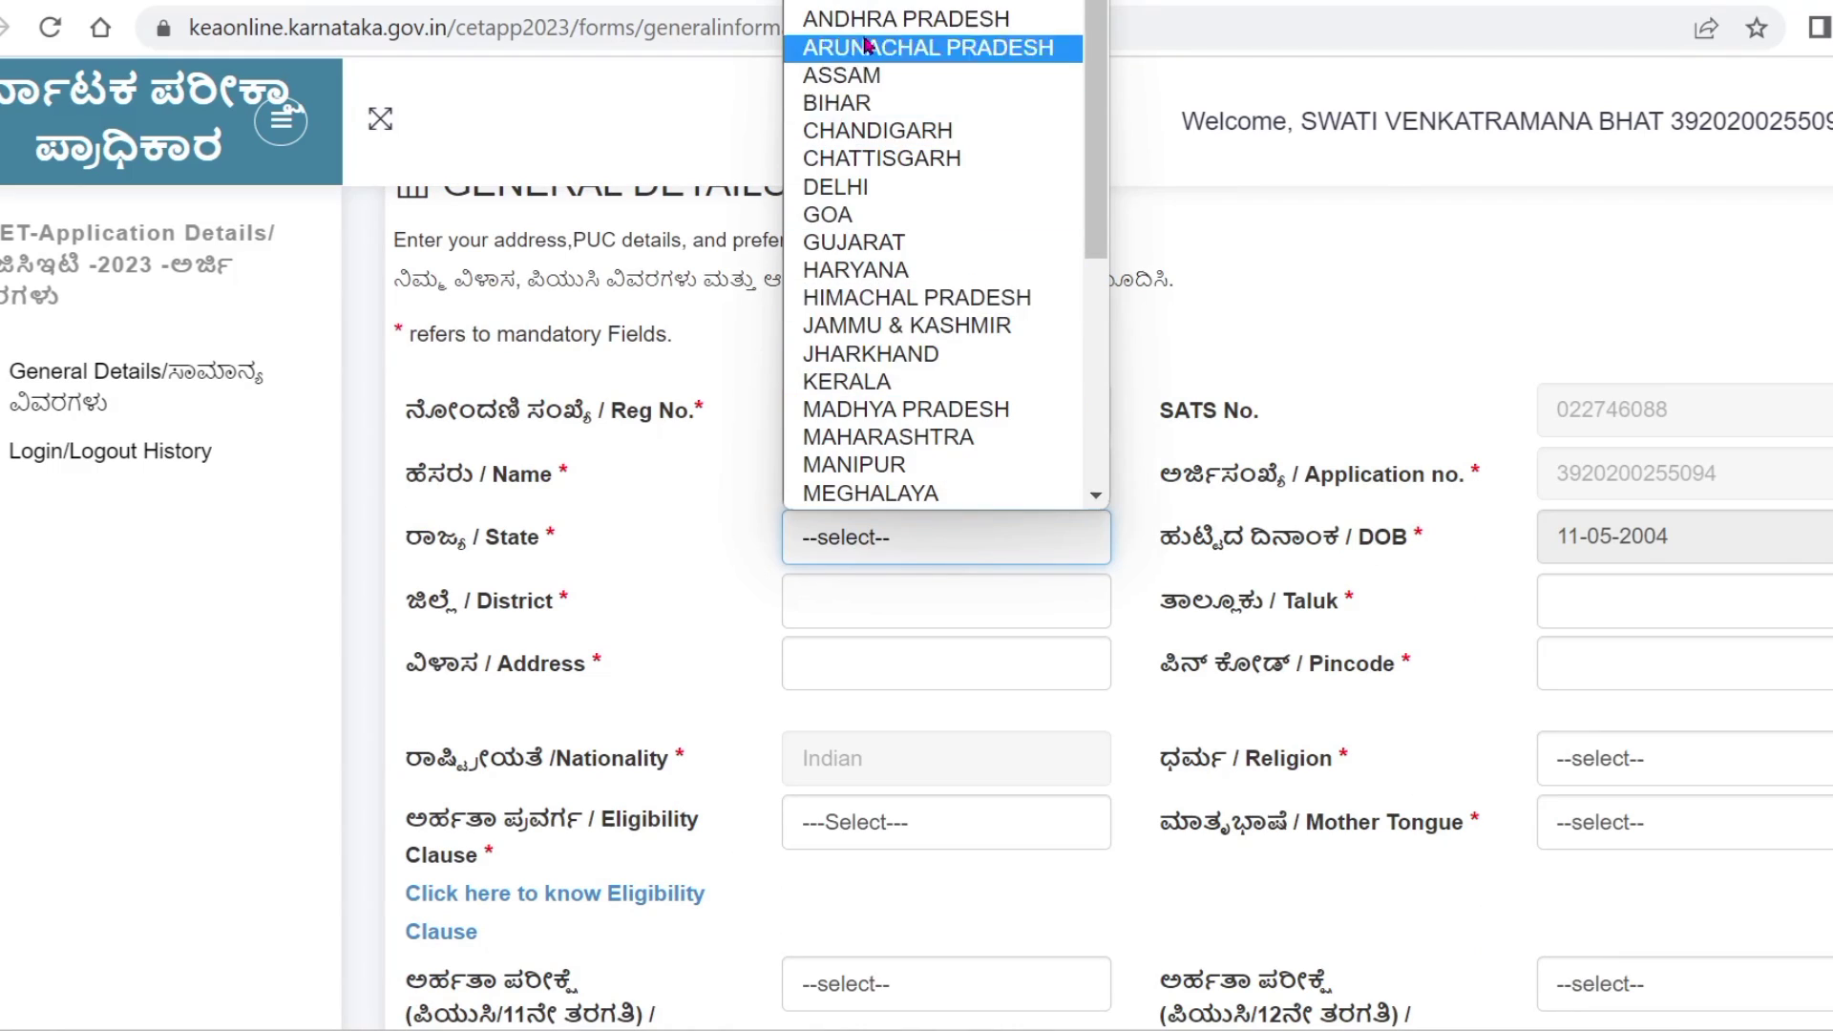
left_click(874, 7)
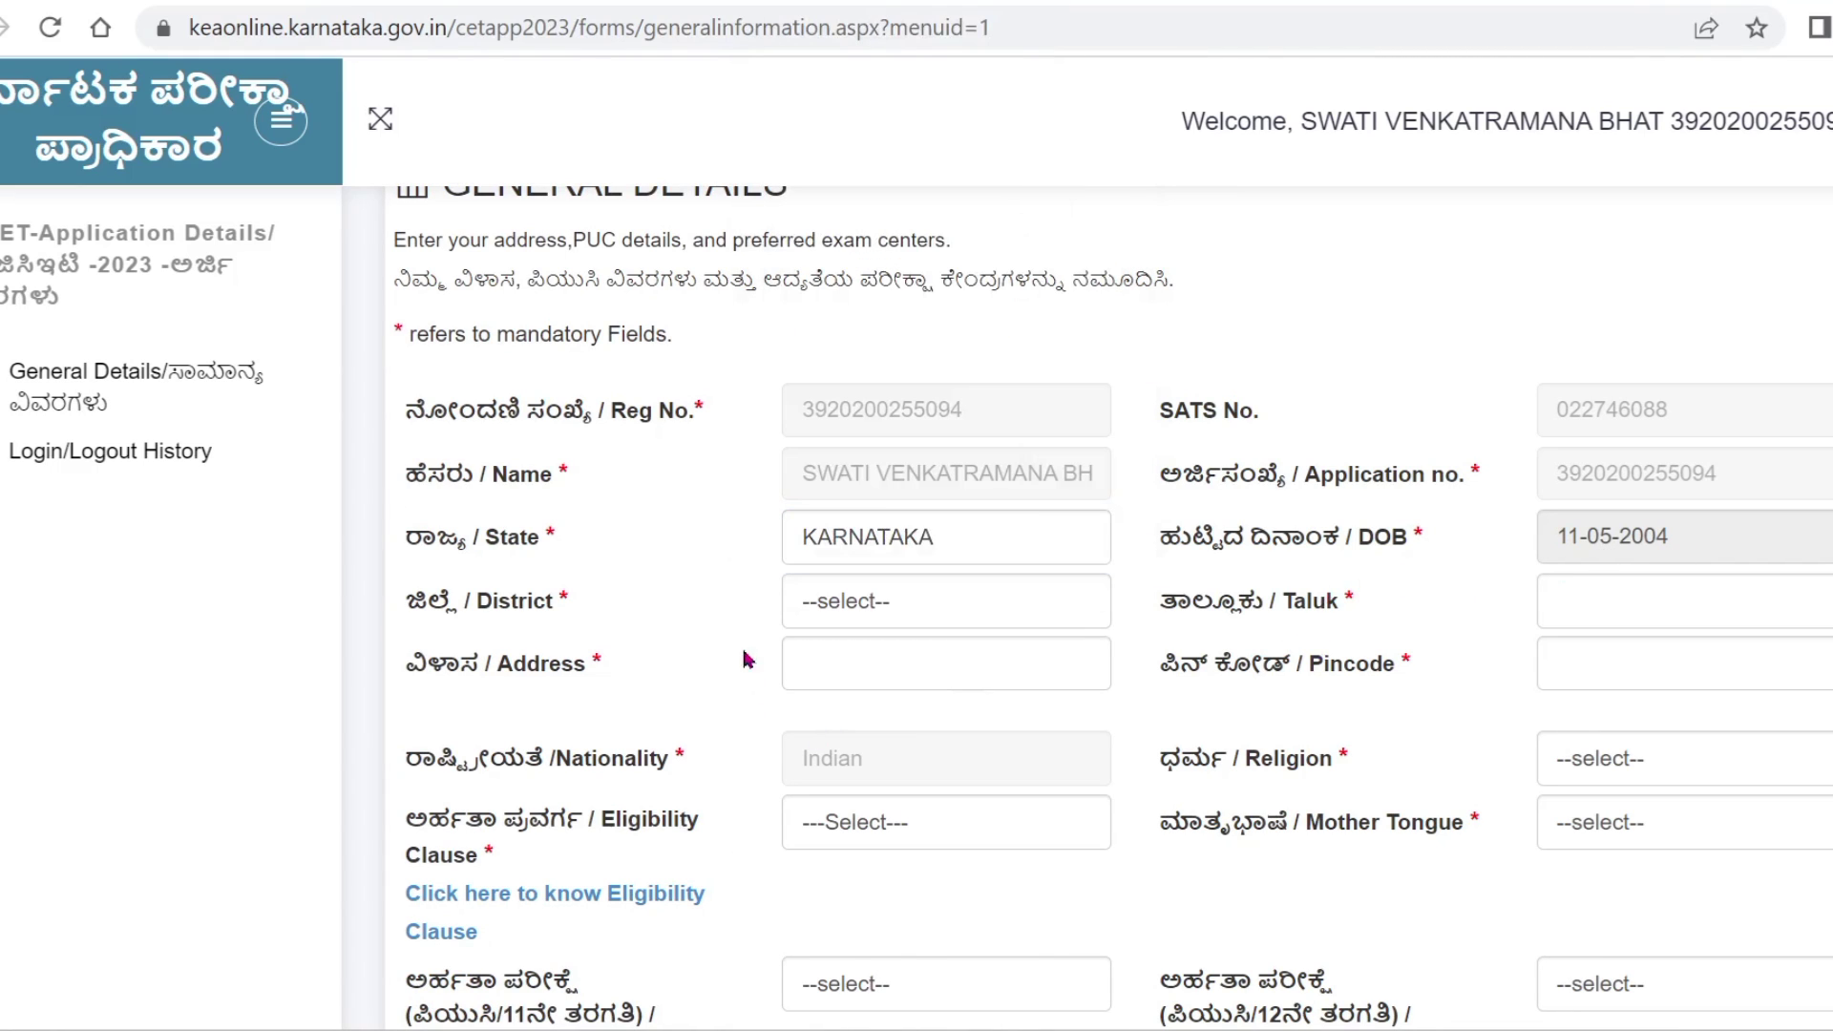
left_click(950, 617)
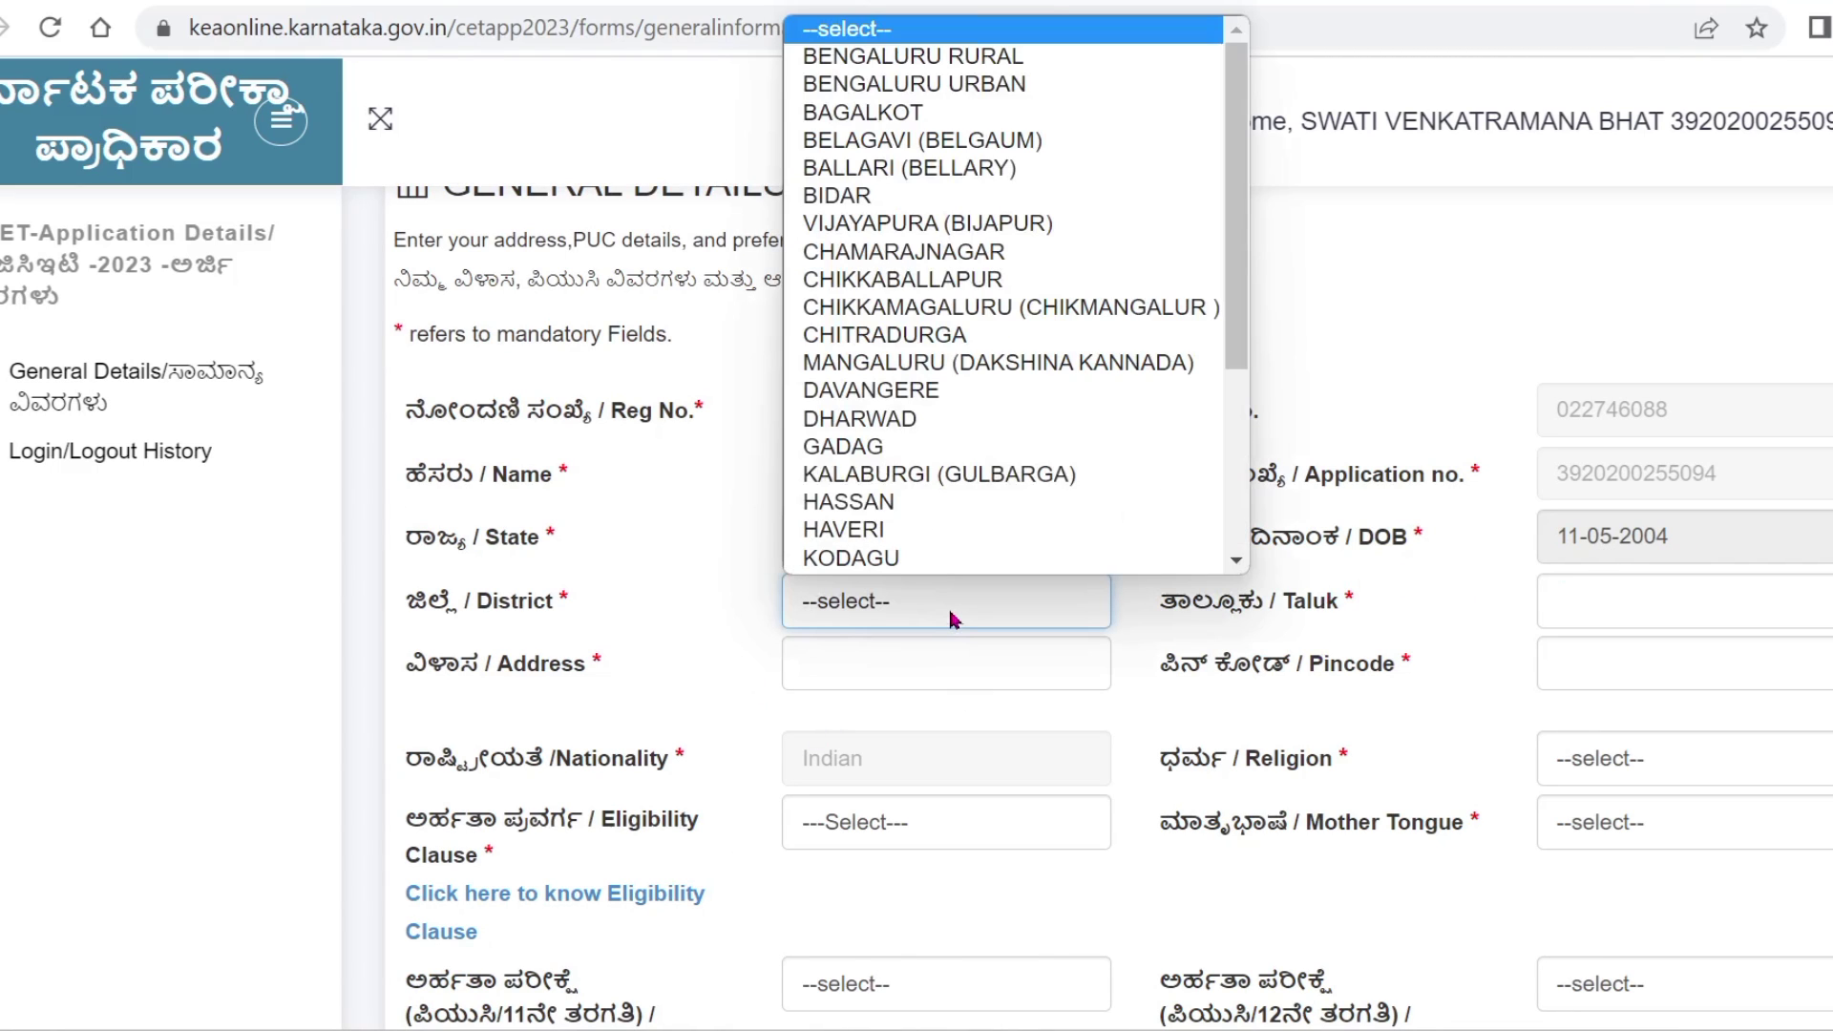
left_click(950, 418)
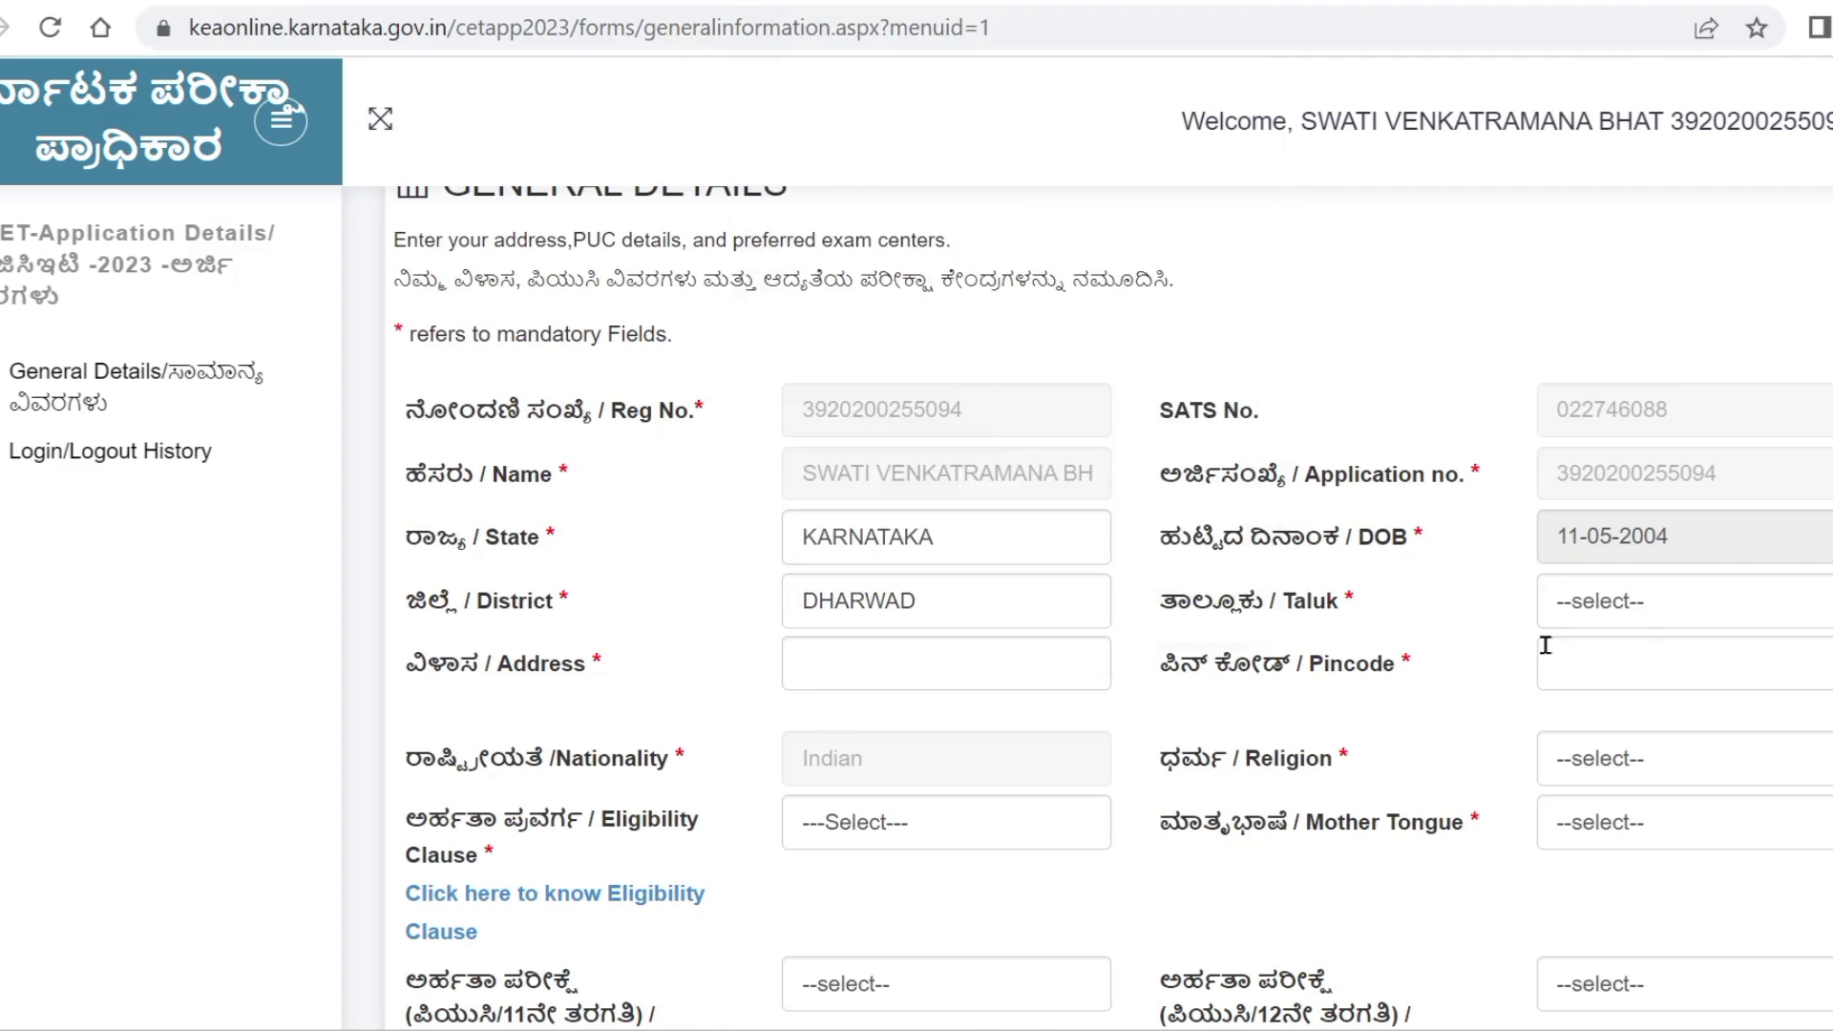
left_click(1640, 611)
left_click(1623, 700)
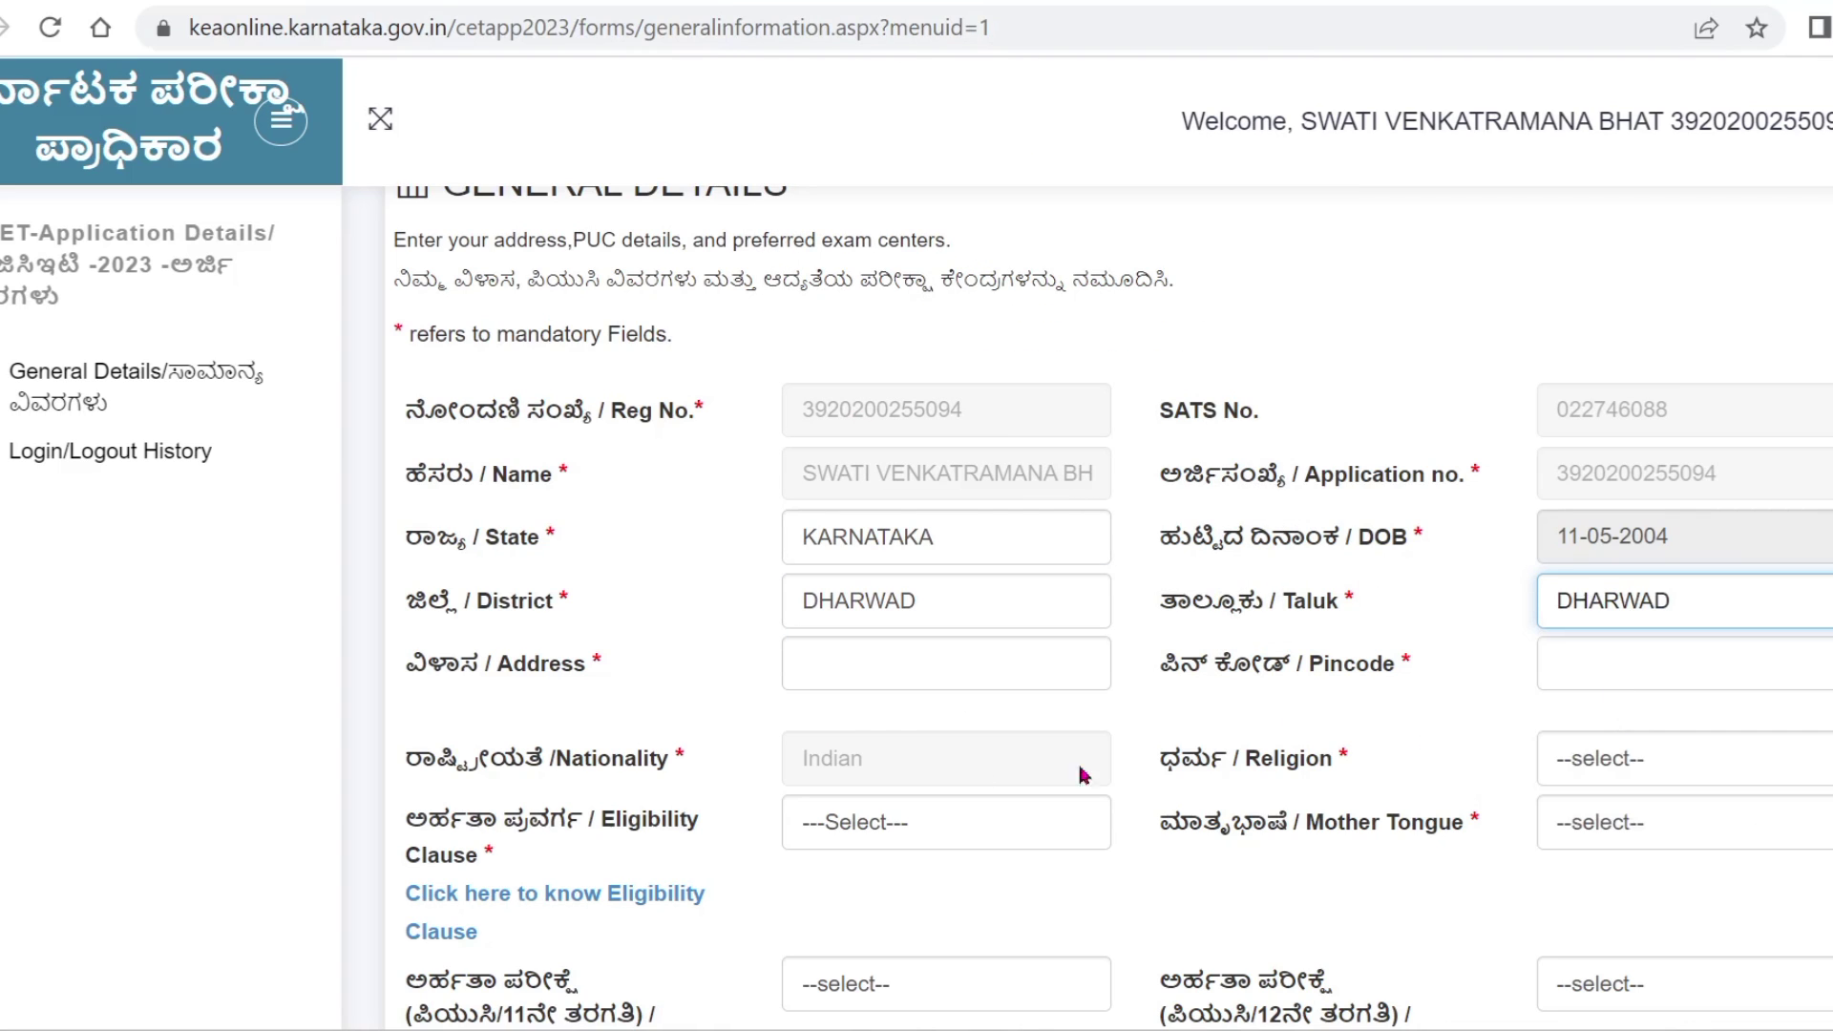
Fill the address and pincode from the saved address.
left_click(895, 668)
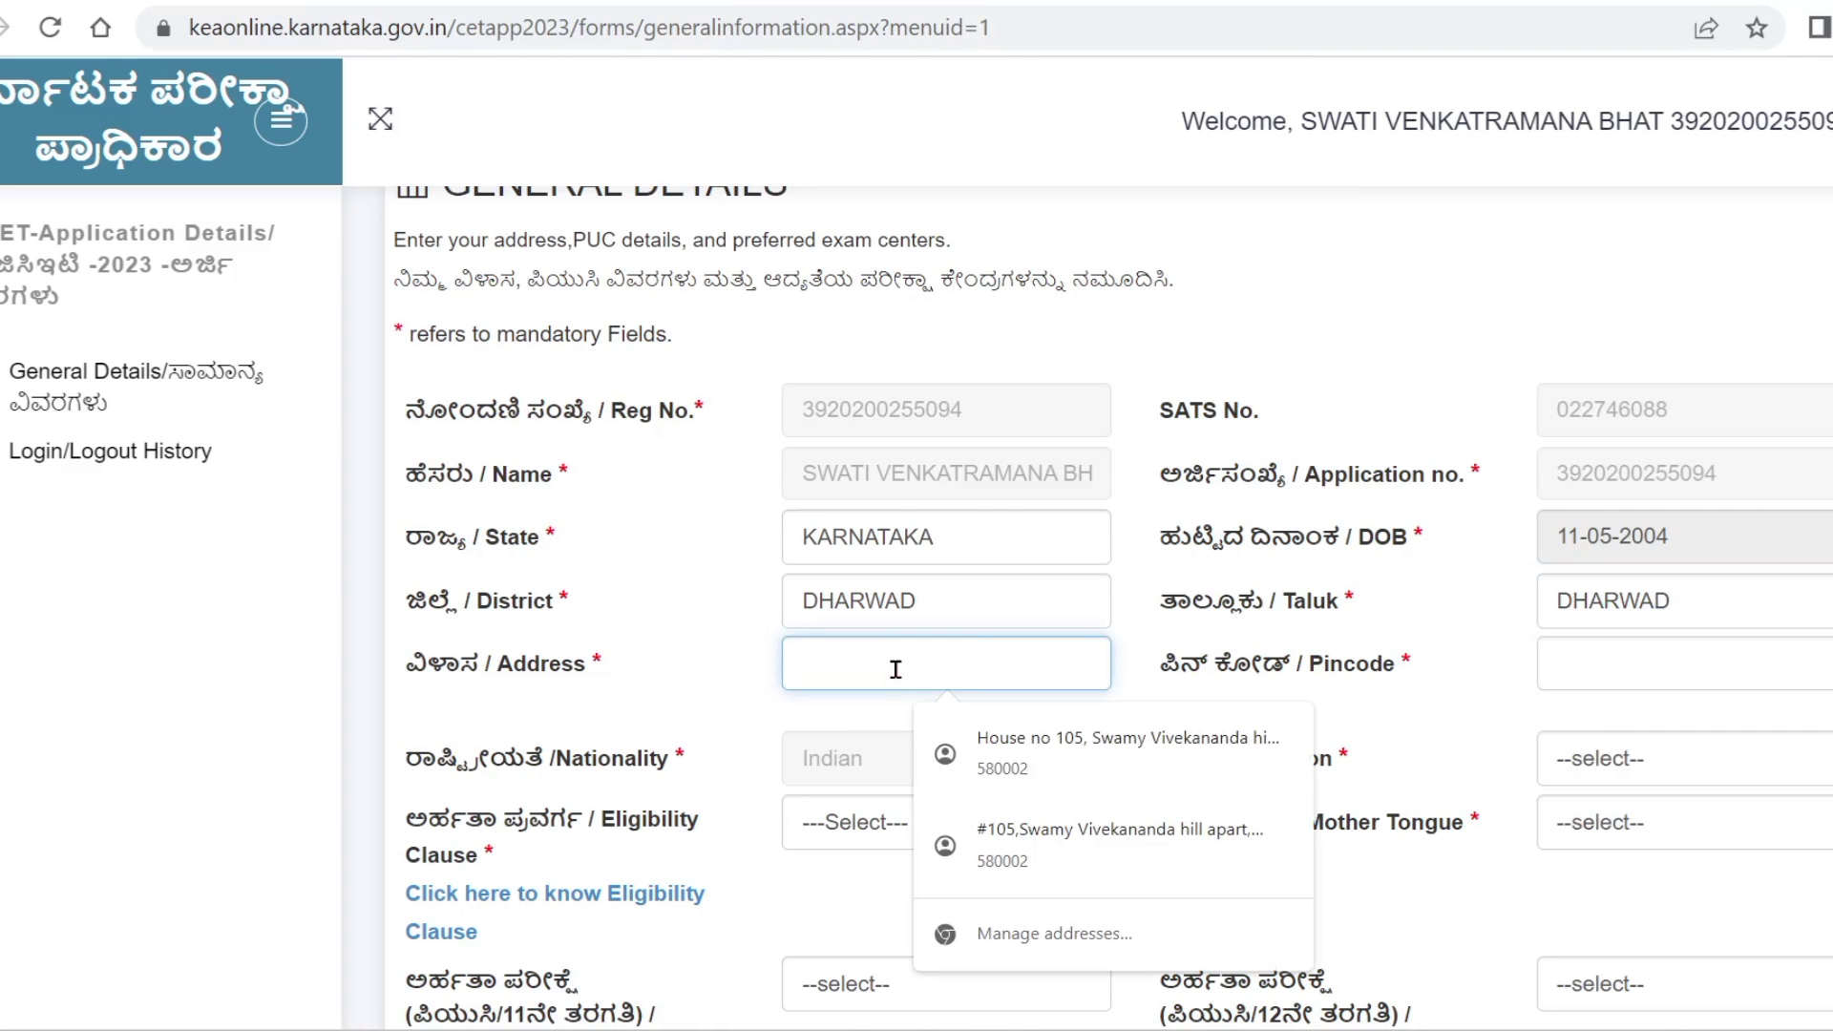
left_click(1062, 750)
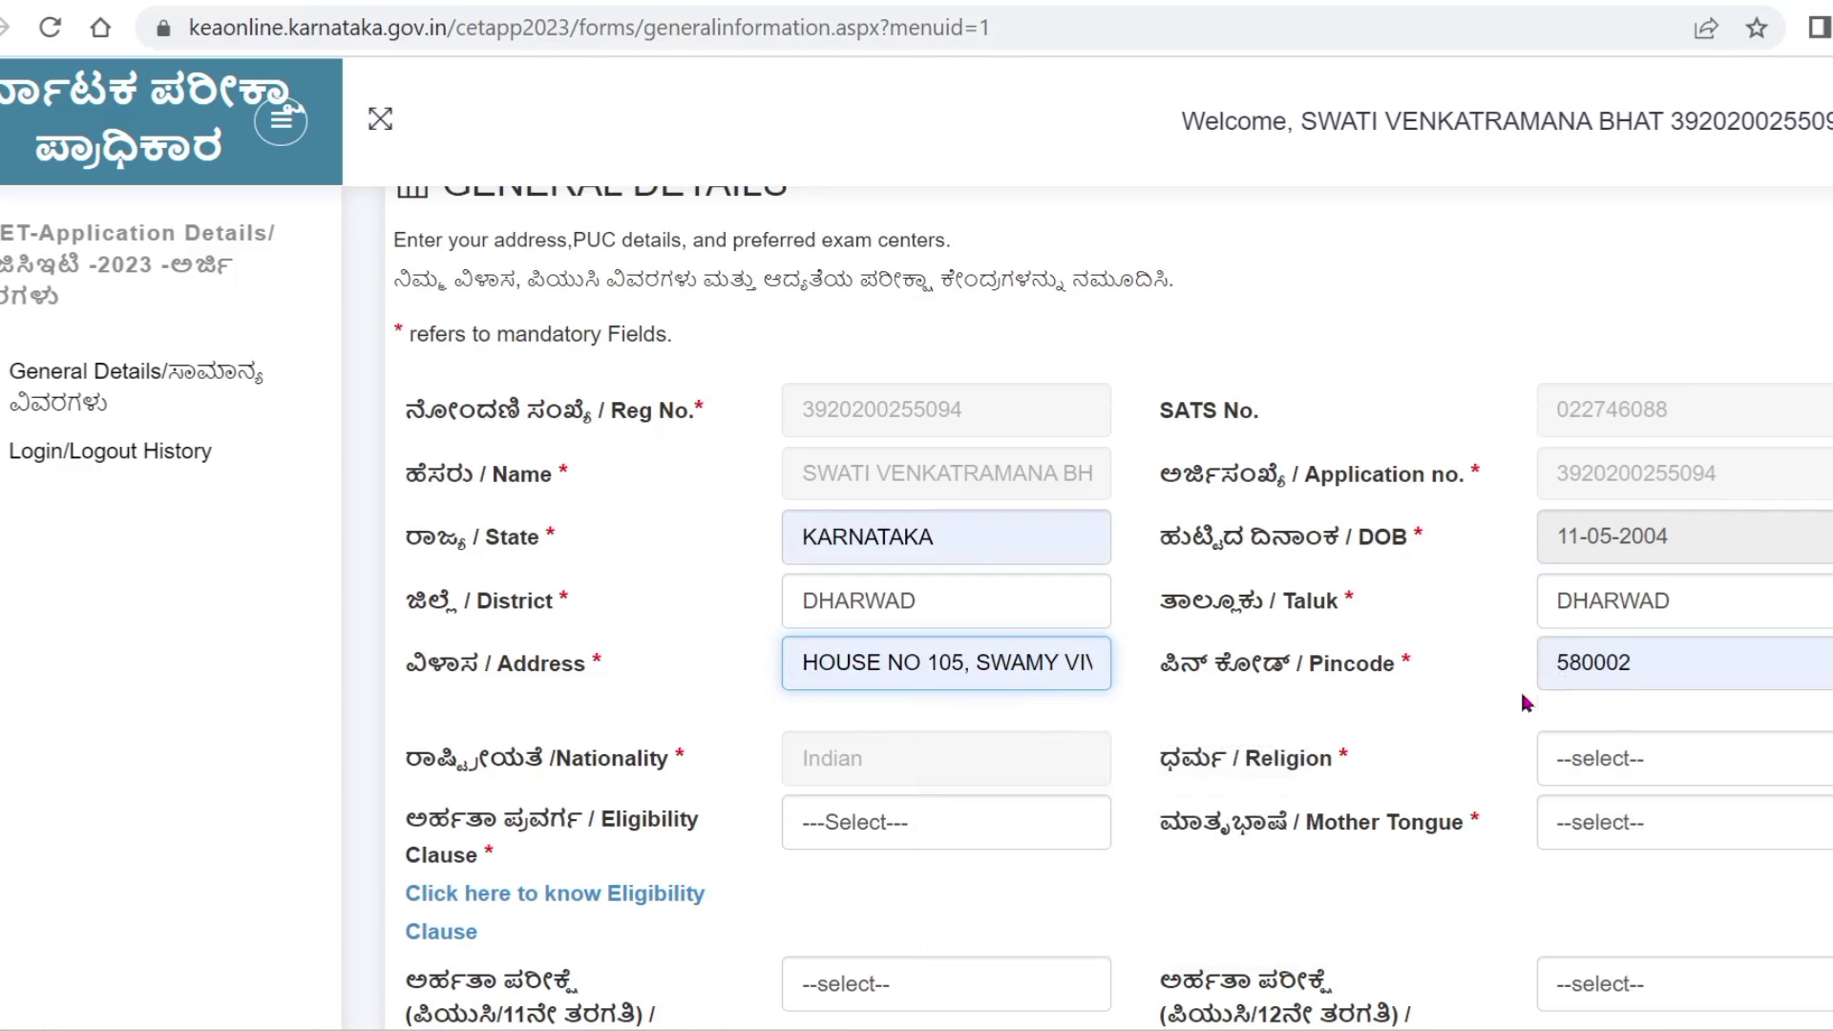
scroll(1527, 701, "down", 1)
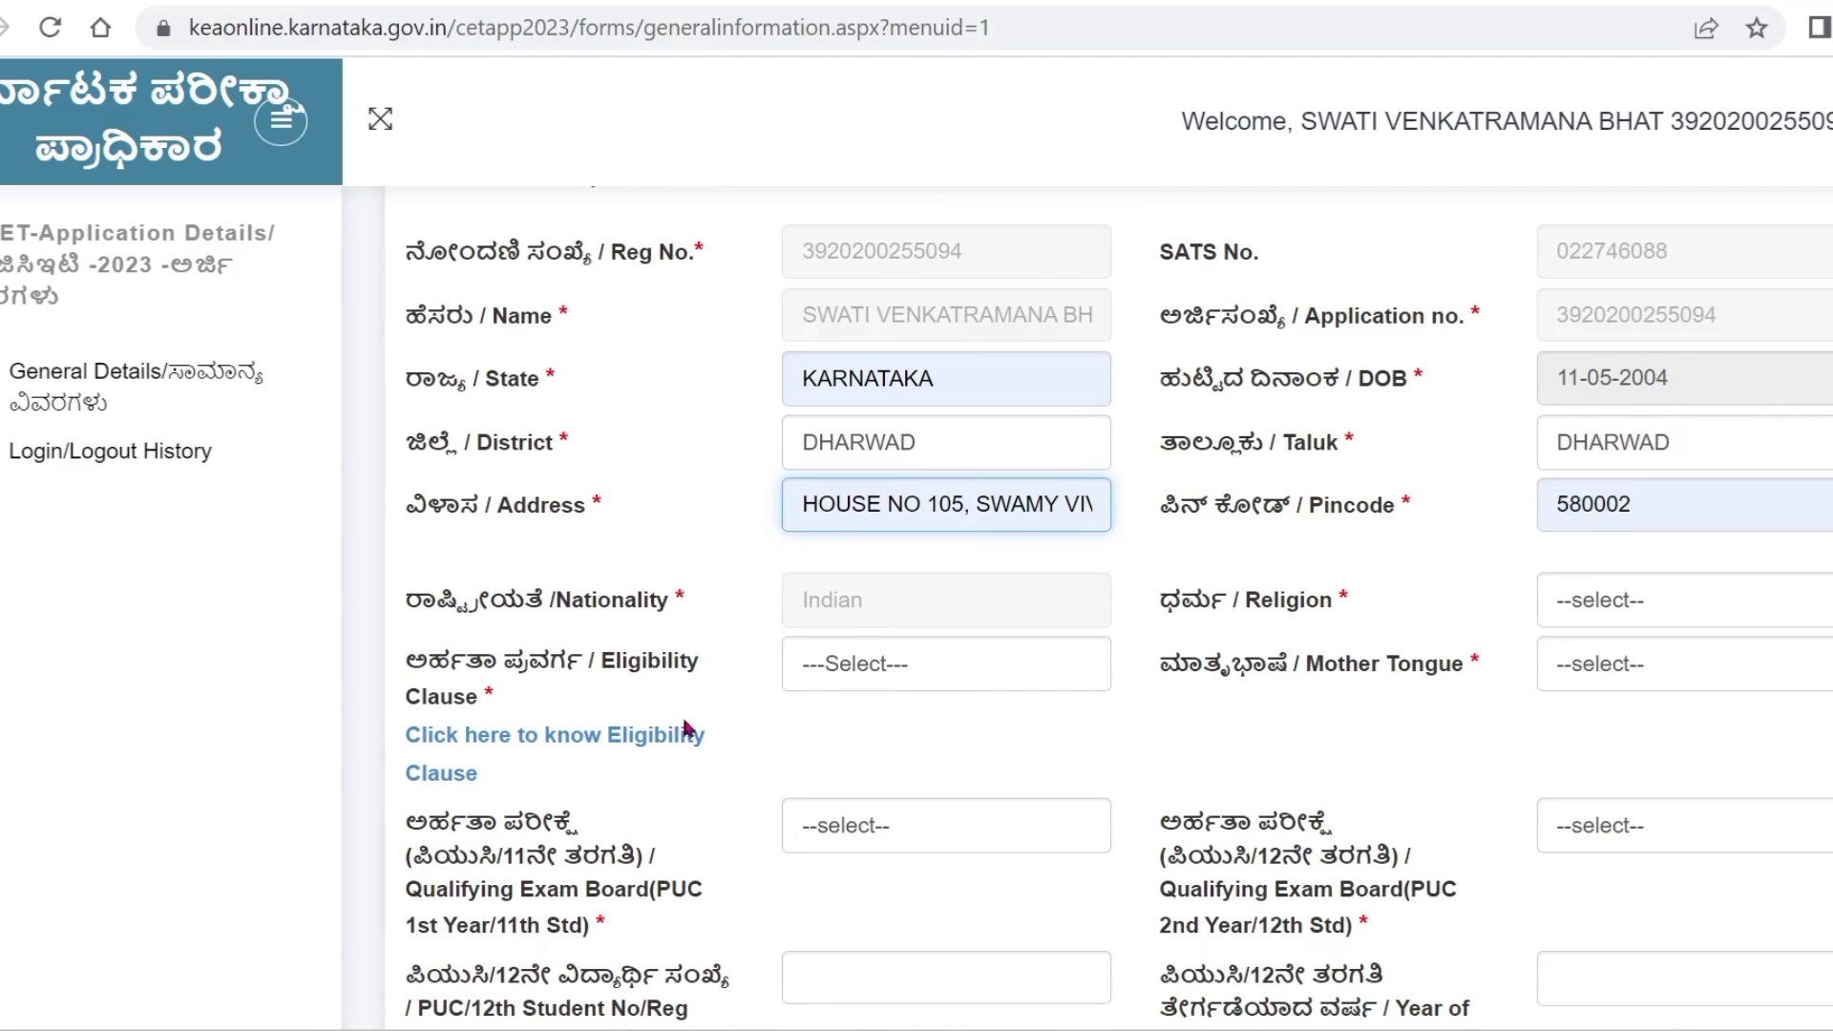
Choose Eligibility Clause - a, accept its conditions, and set Mother Tongue to Kannada.
left_click(896, 676)
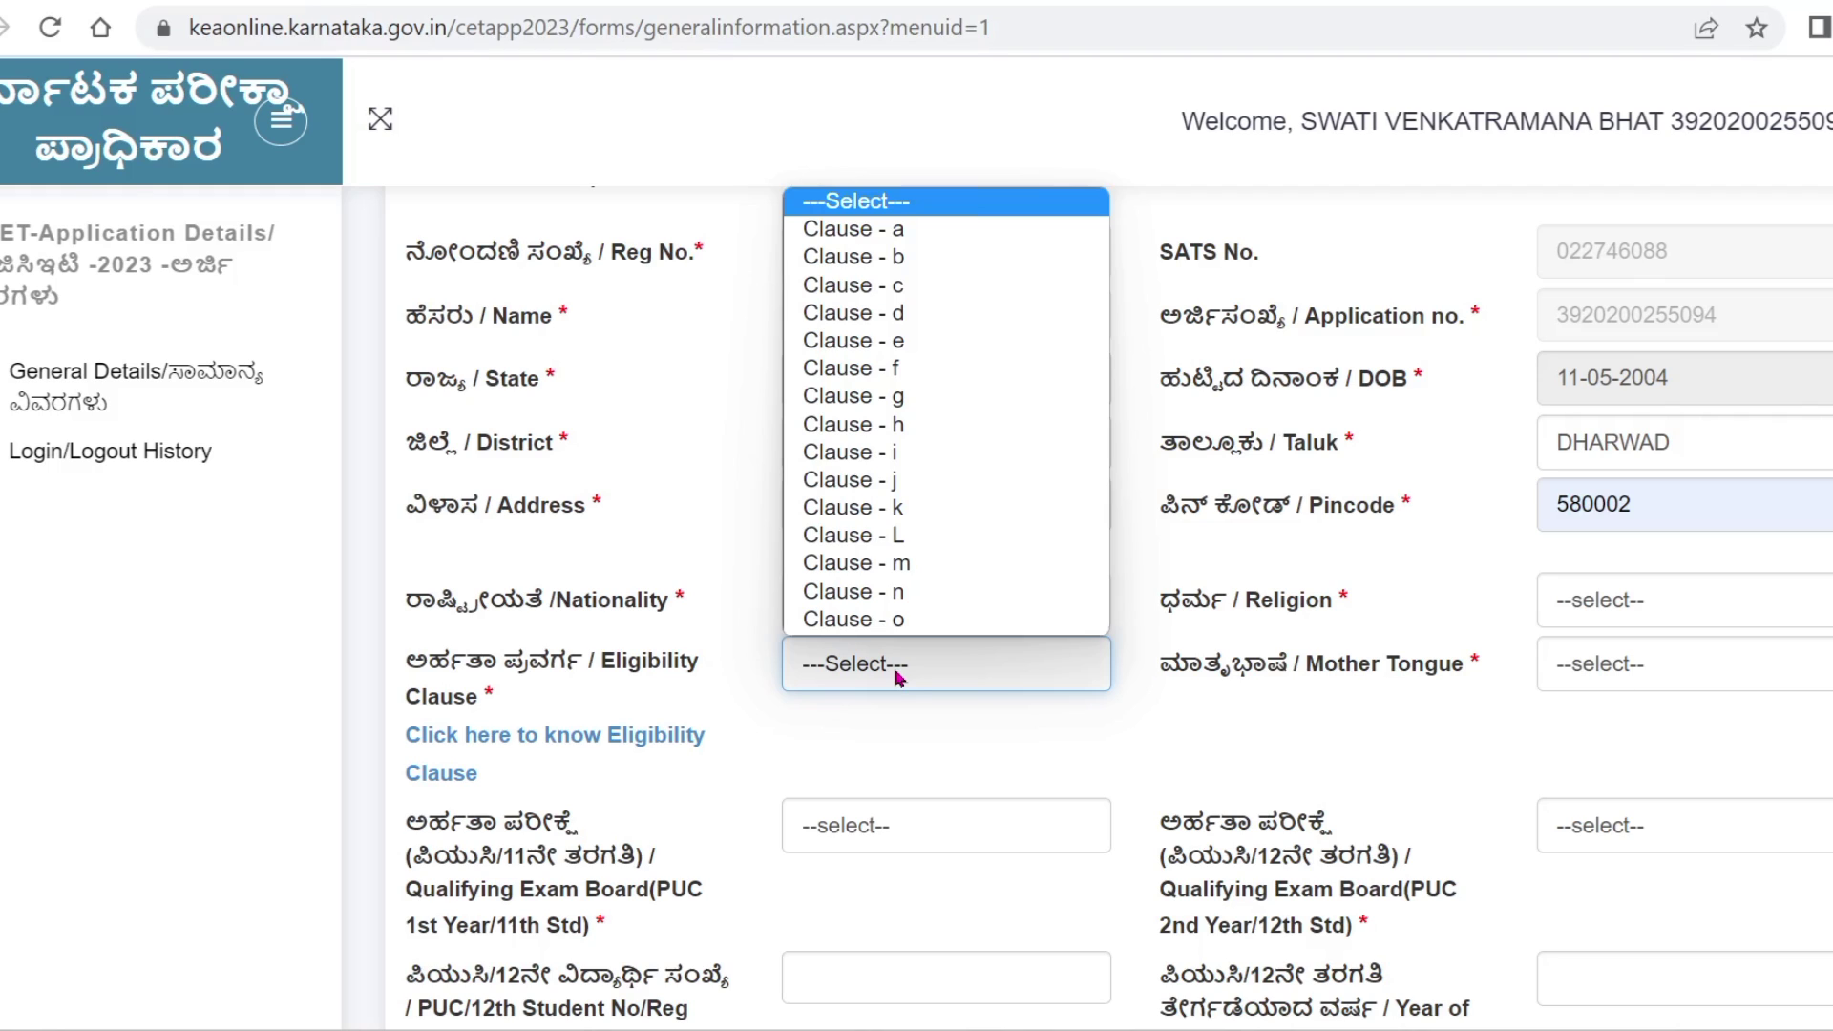
left_click(897, 239)
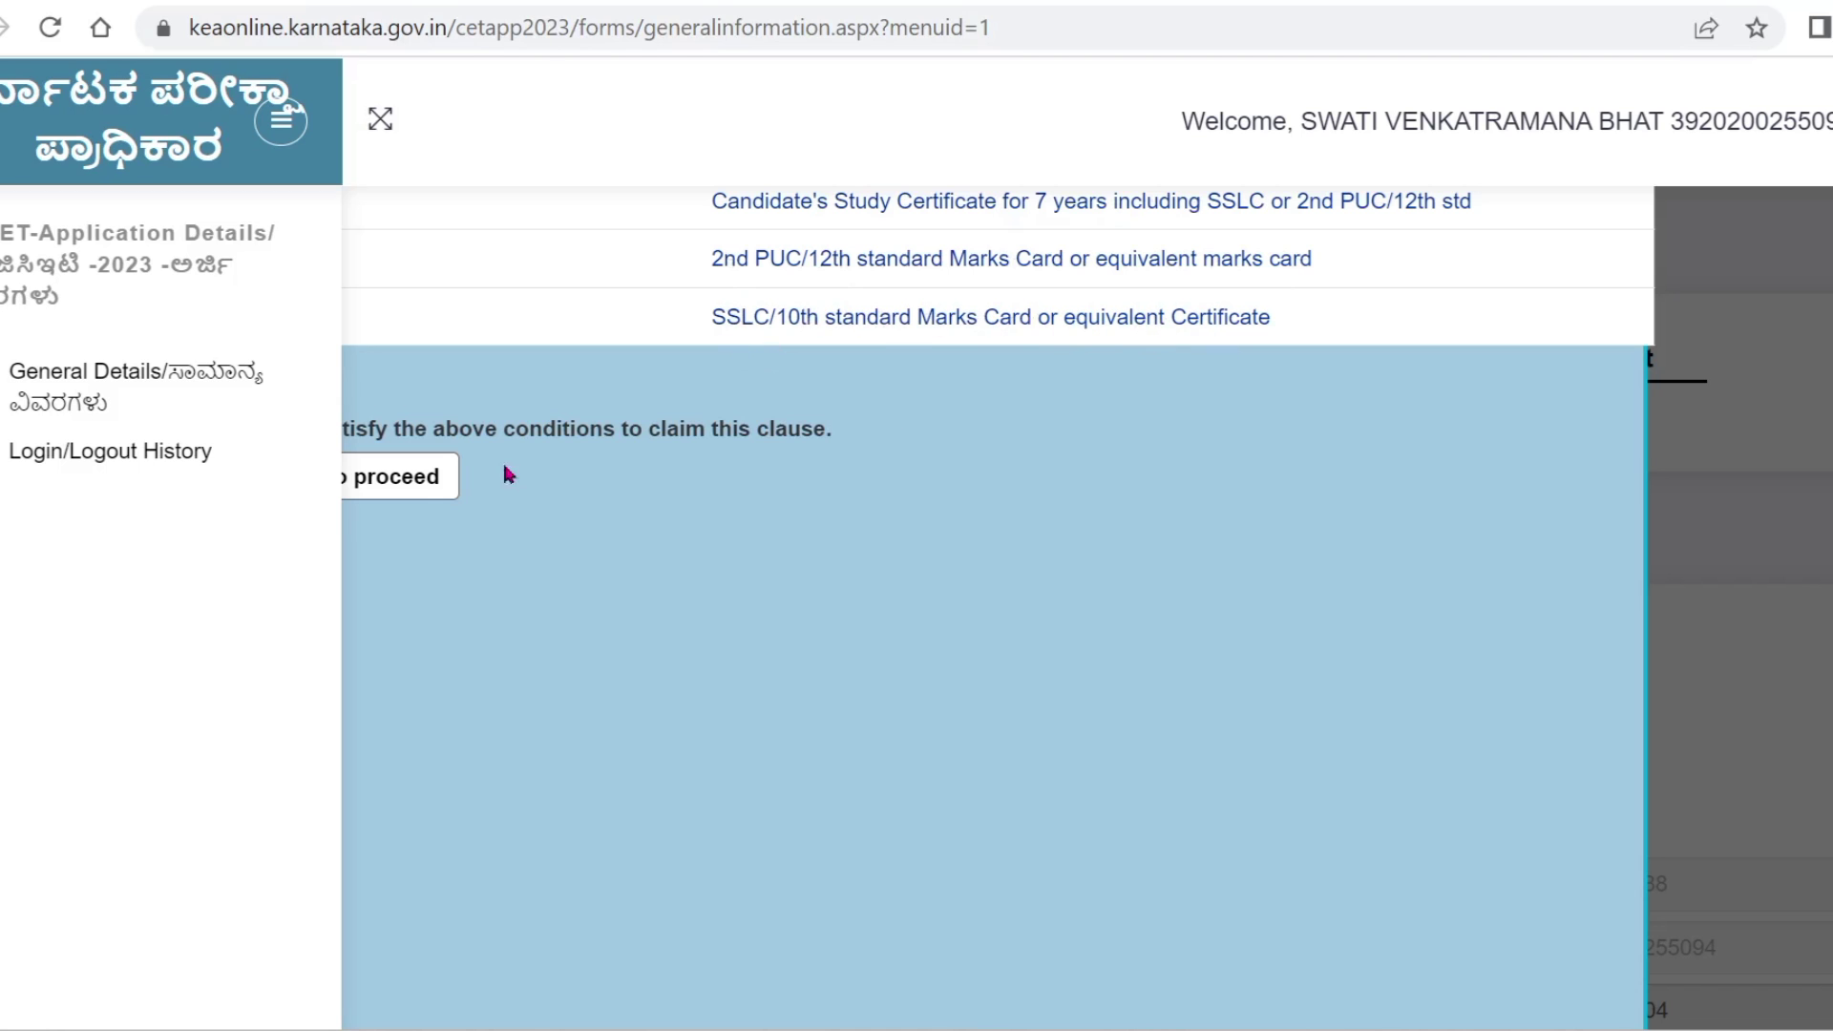
left_click(417, 482)
scroll(1508, 606, "down", 8)
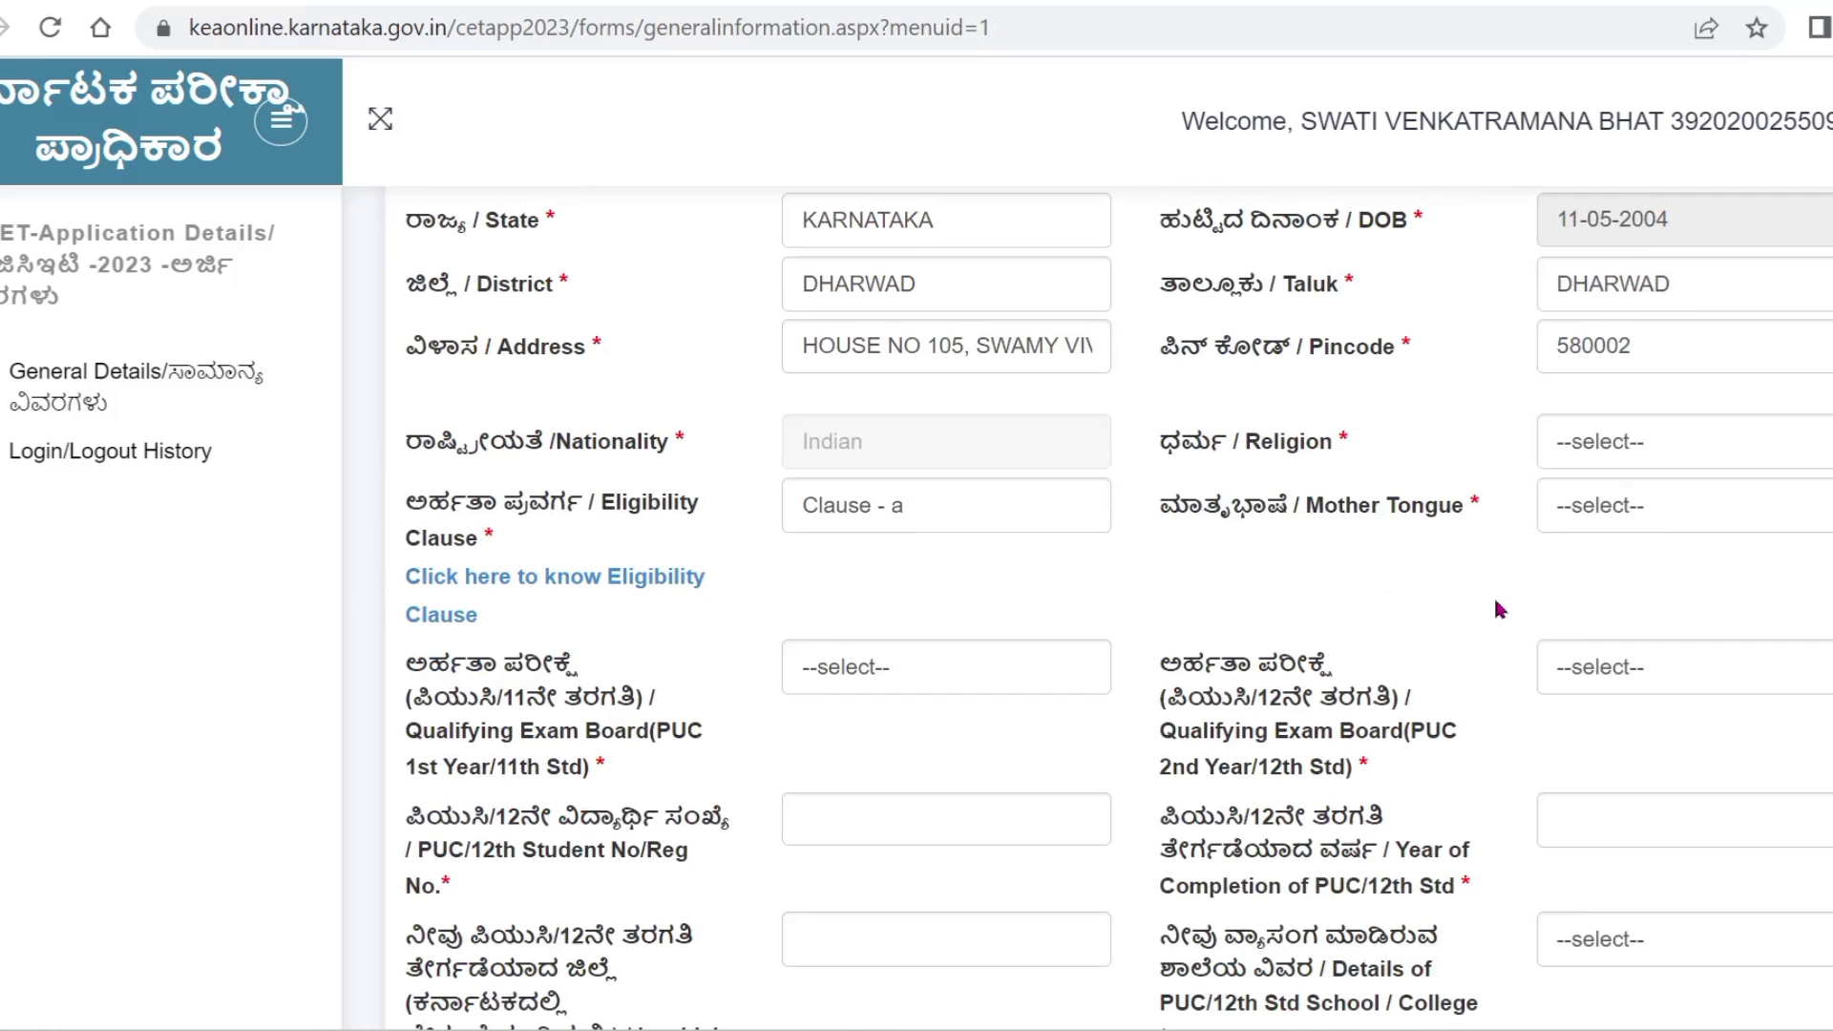
left_click(1653, 521)
left_click(1645, 578)
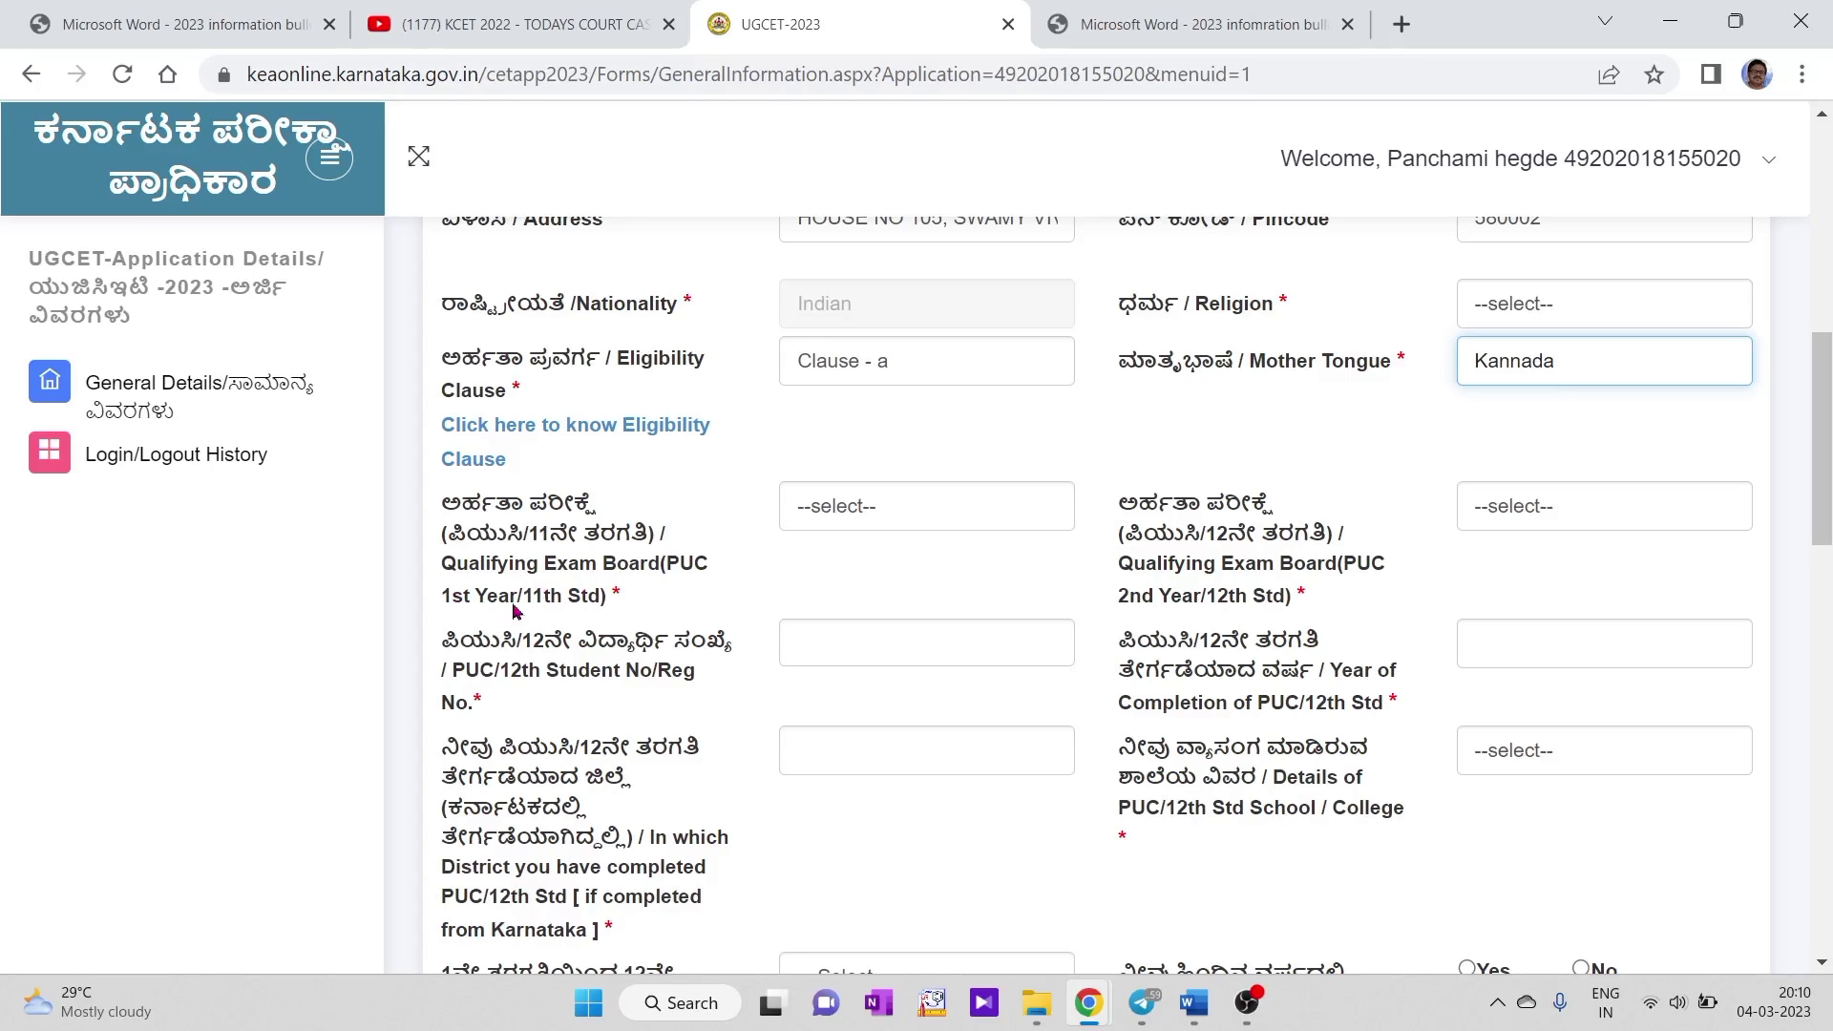
Pick KARNATAKA ( STATE BOARD ) for the PUC 1st Year and 12th Std exam boards.
left_click(886, 517)
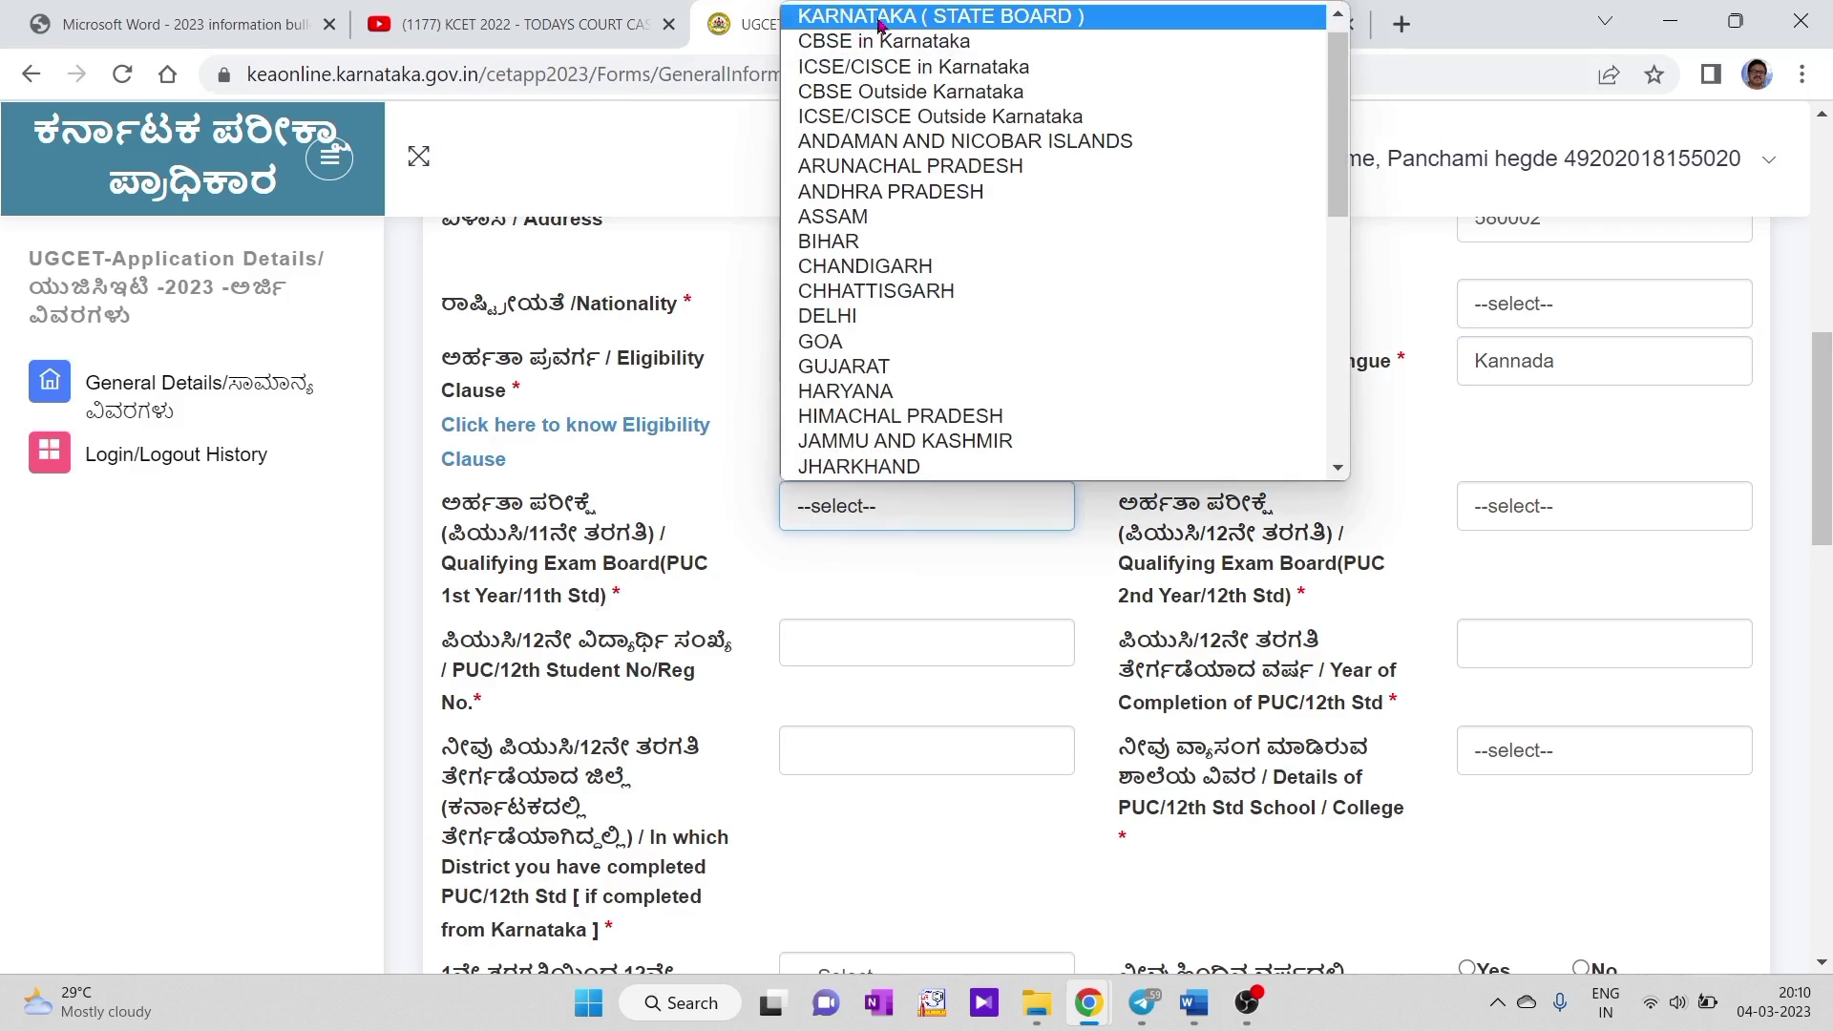
left_click(880, 19)
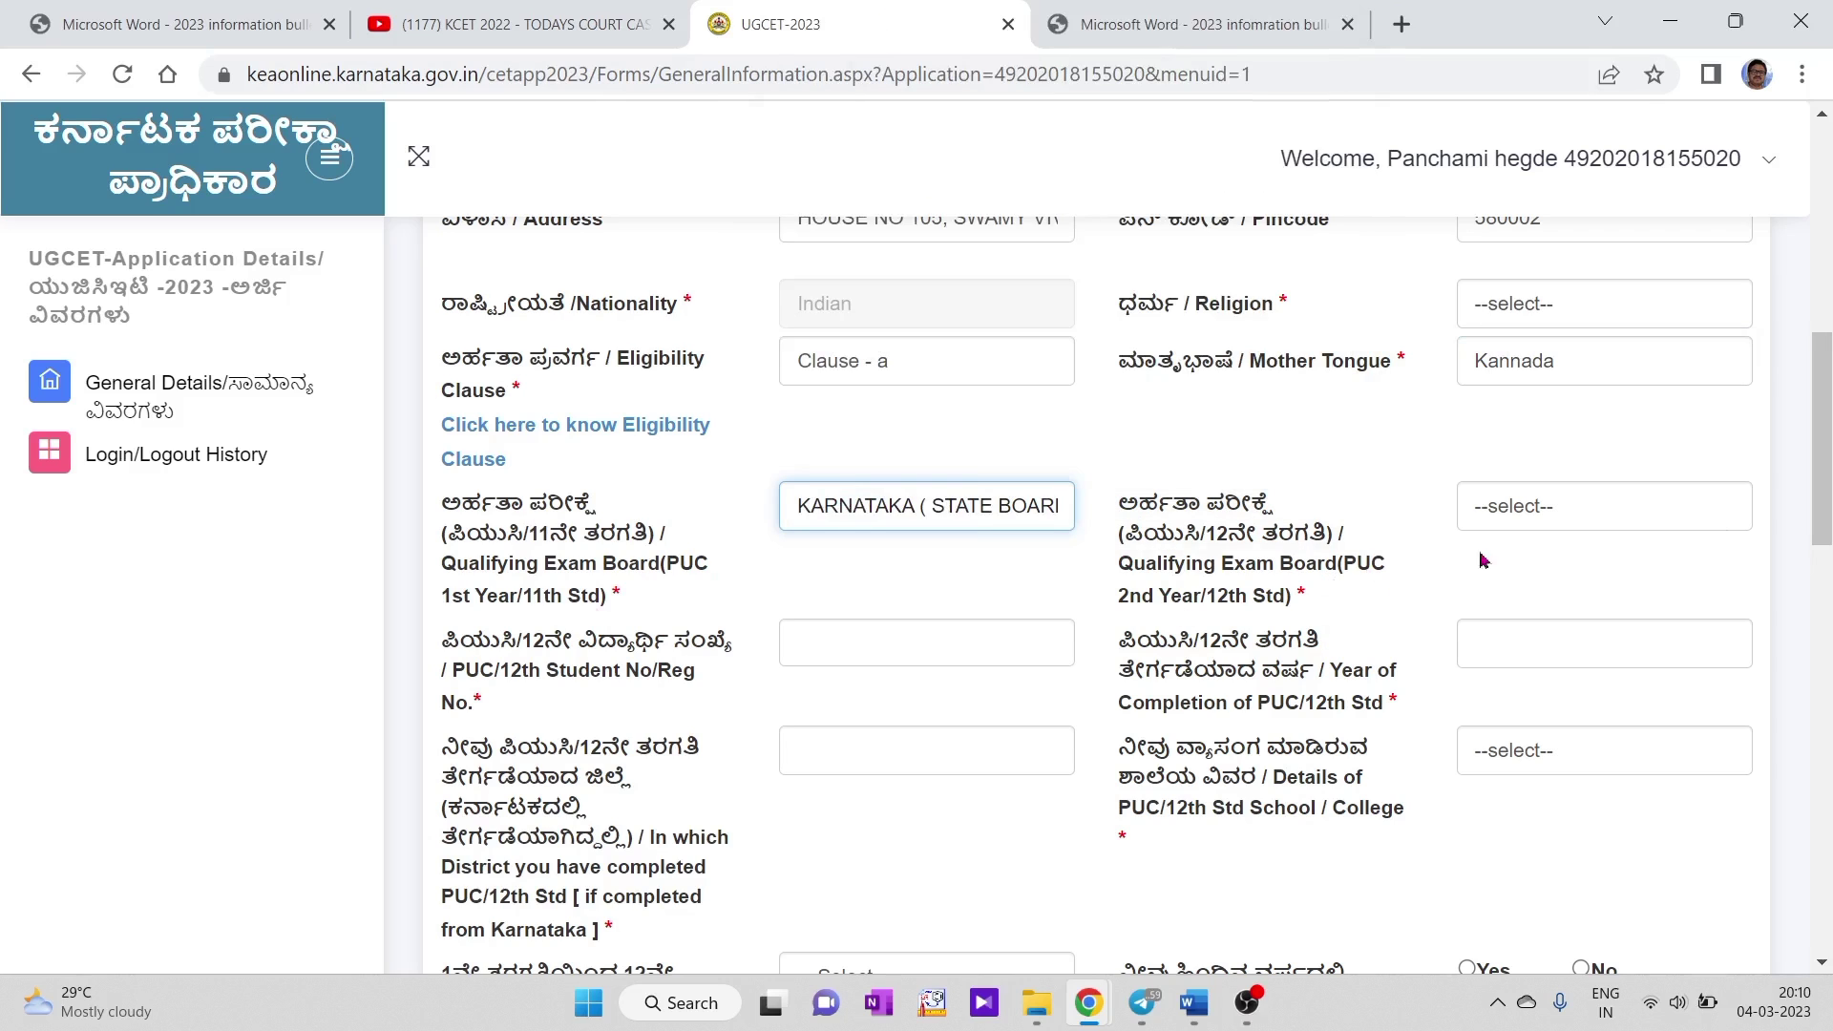
left_click(1602, 513)
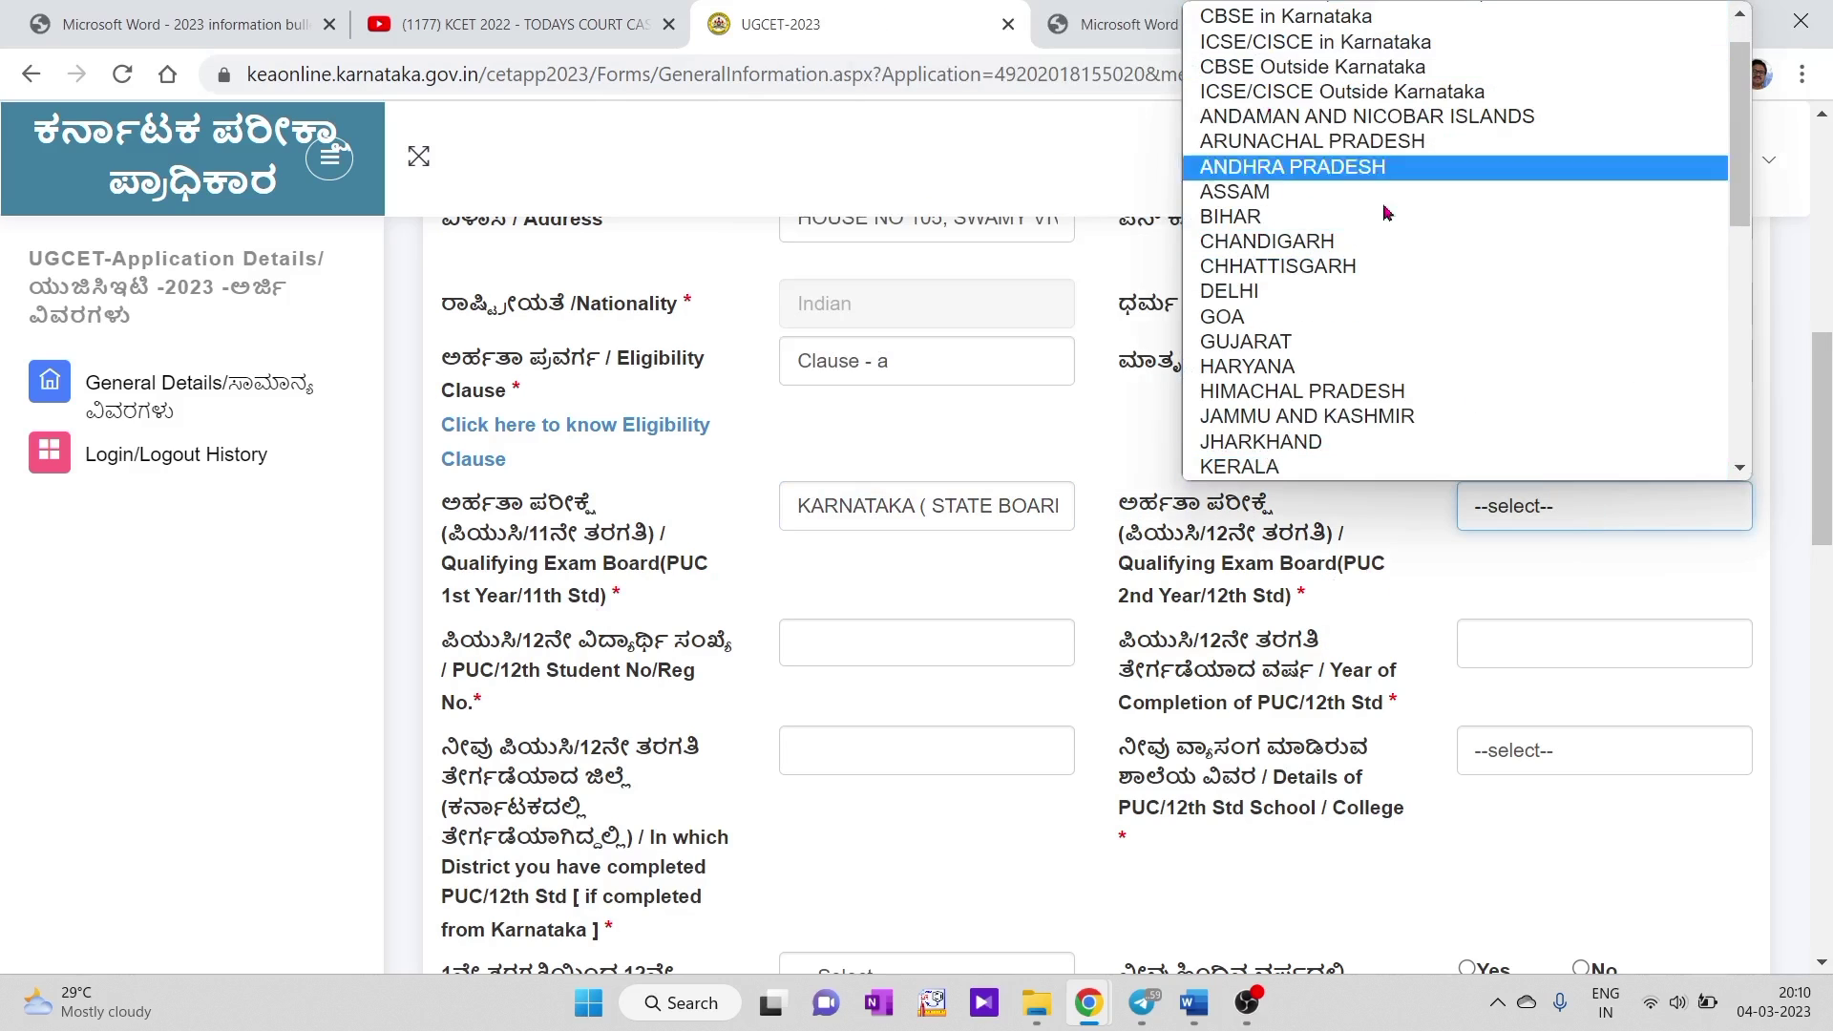
scroll(1441, 277, "up", 1)
left_click(1369, 36)
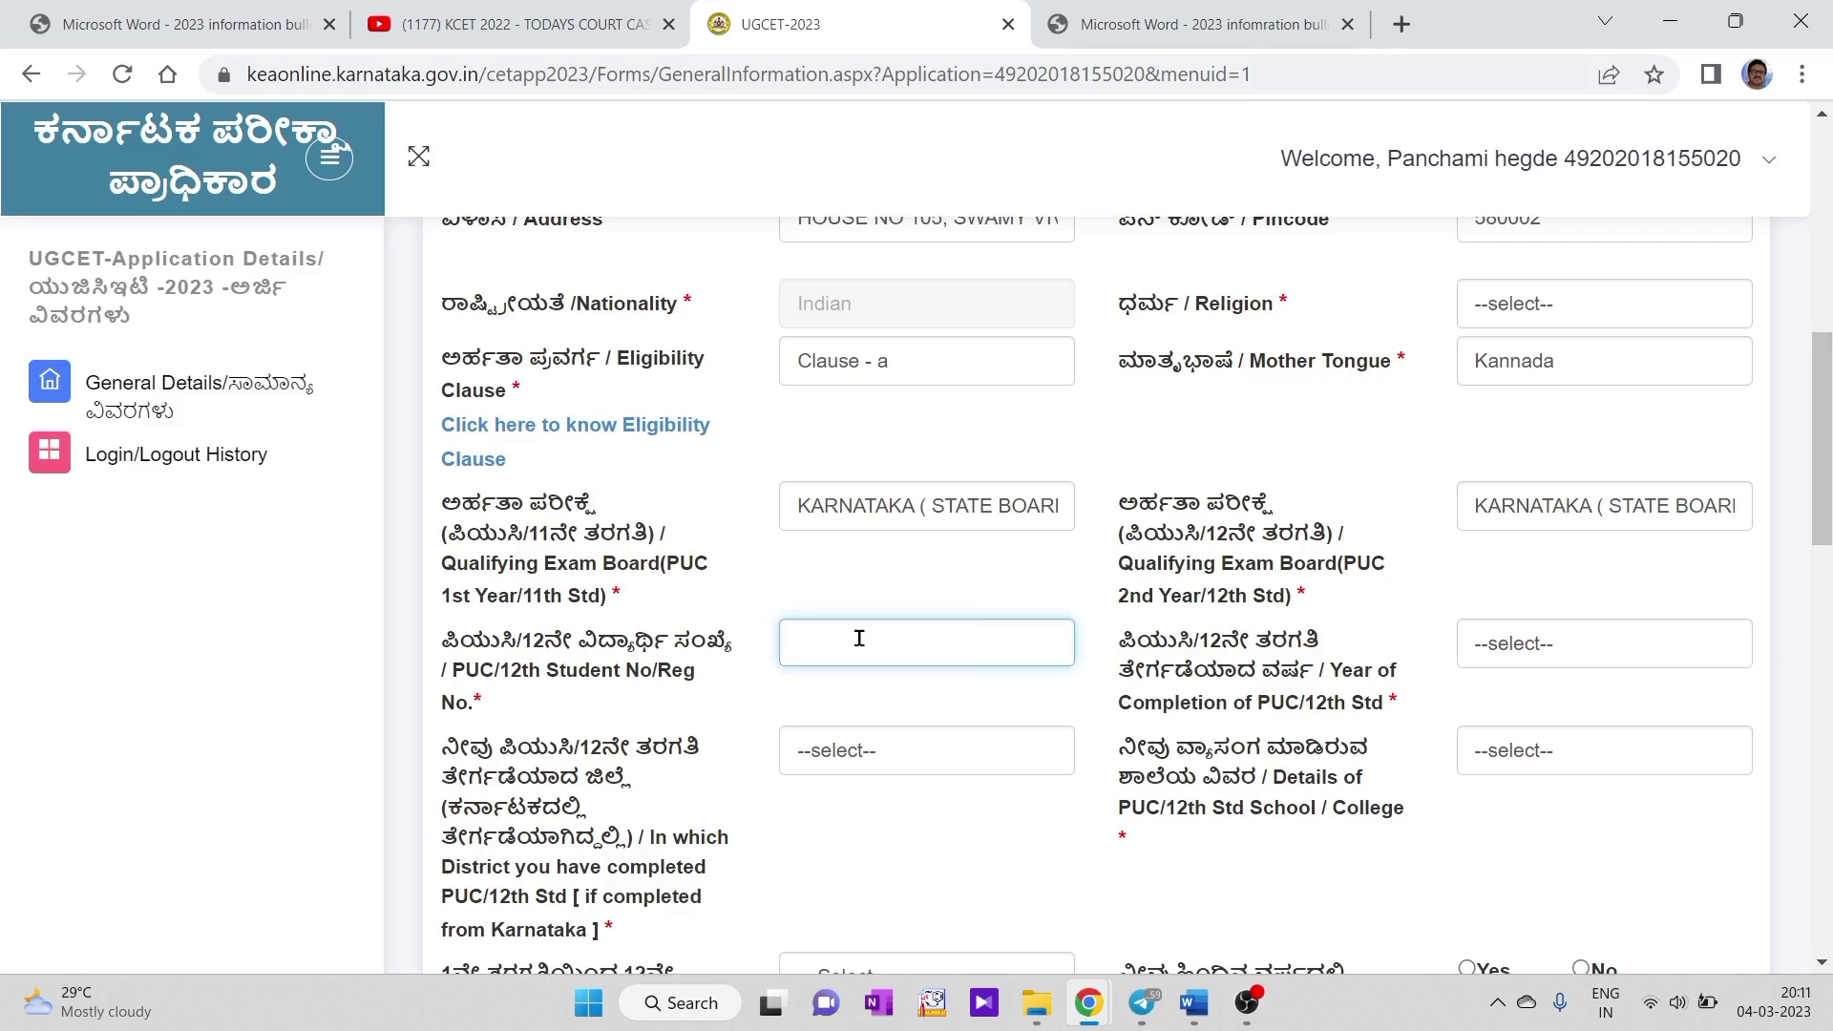
Enter the PUC registration number and set the PUC completion year to APR2022.
type("231826")
double_click(1541, 646)
left_click(1541, 645)
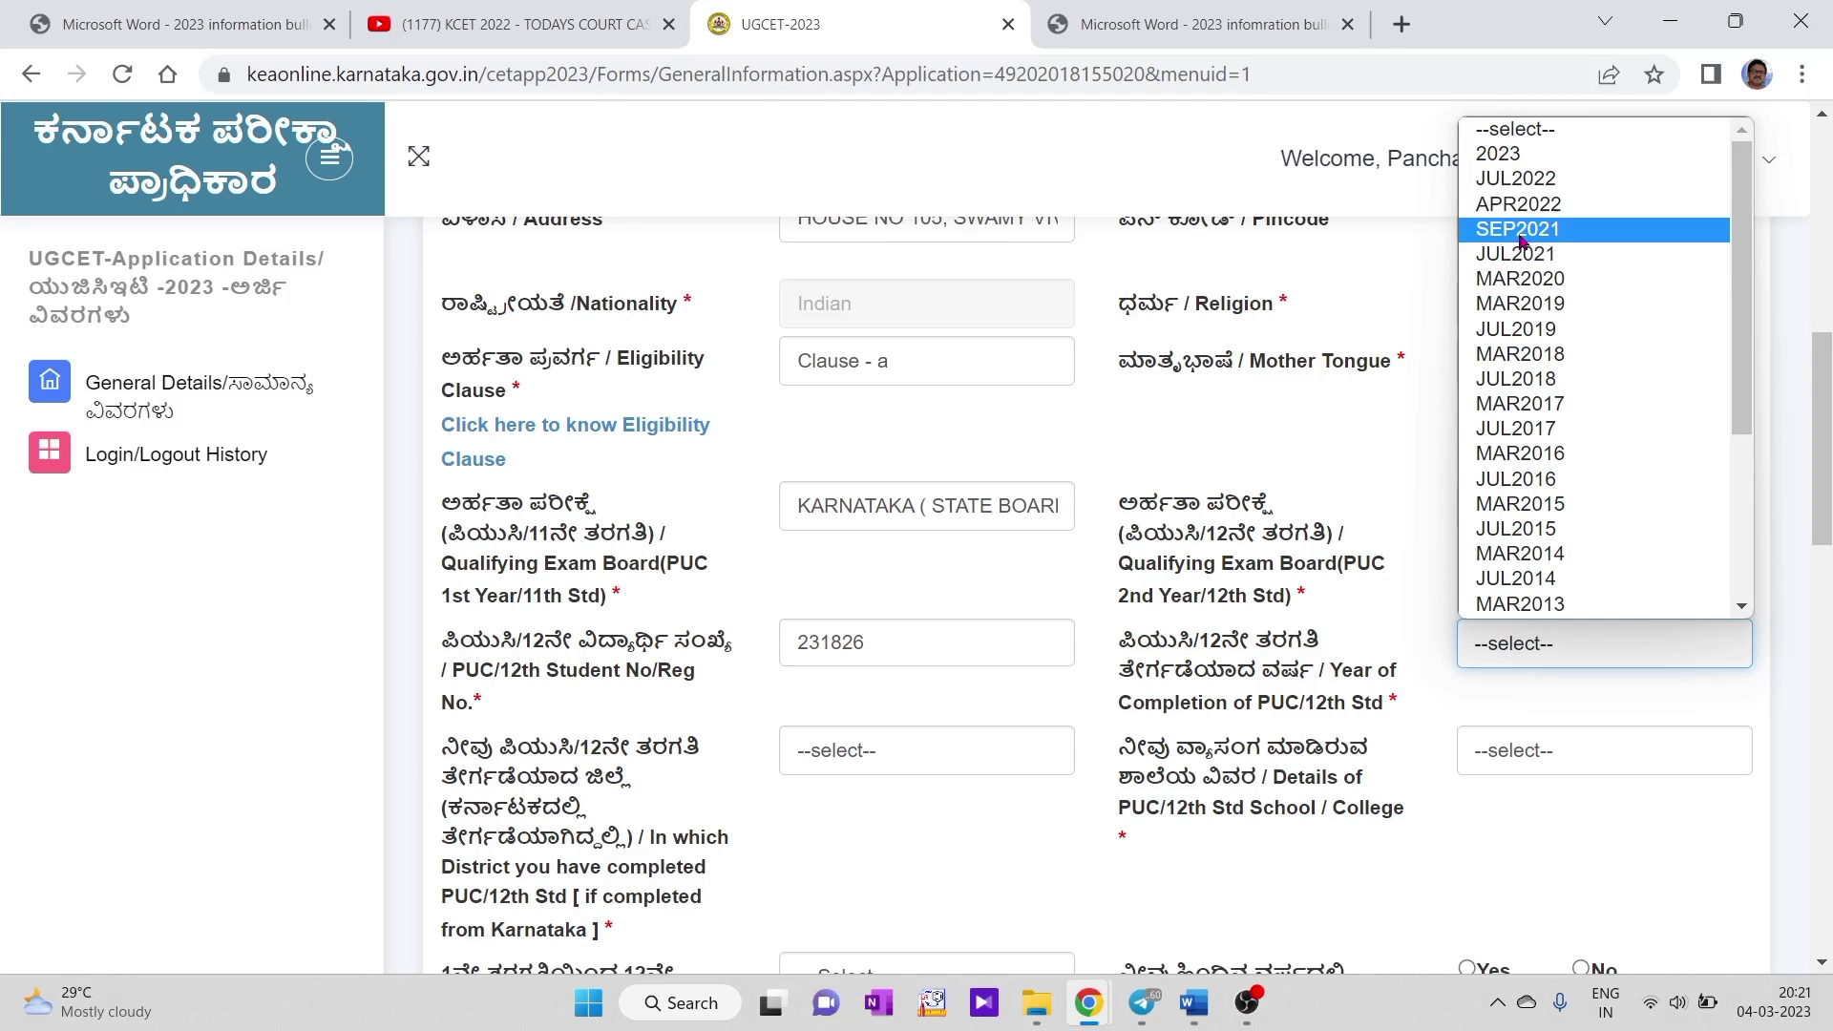
left_click(1514, 206)
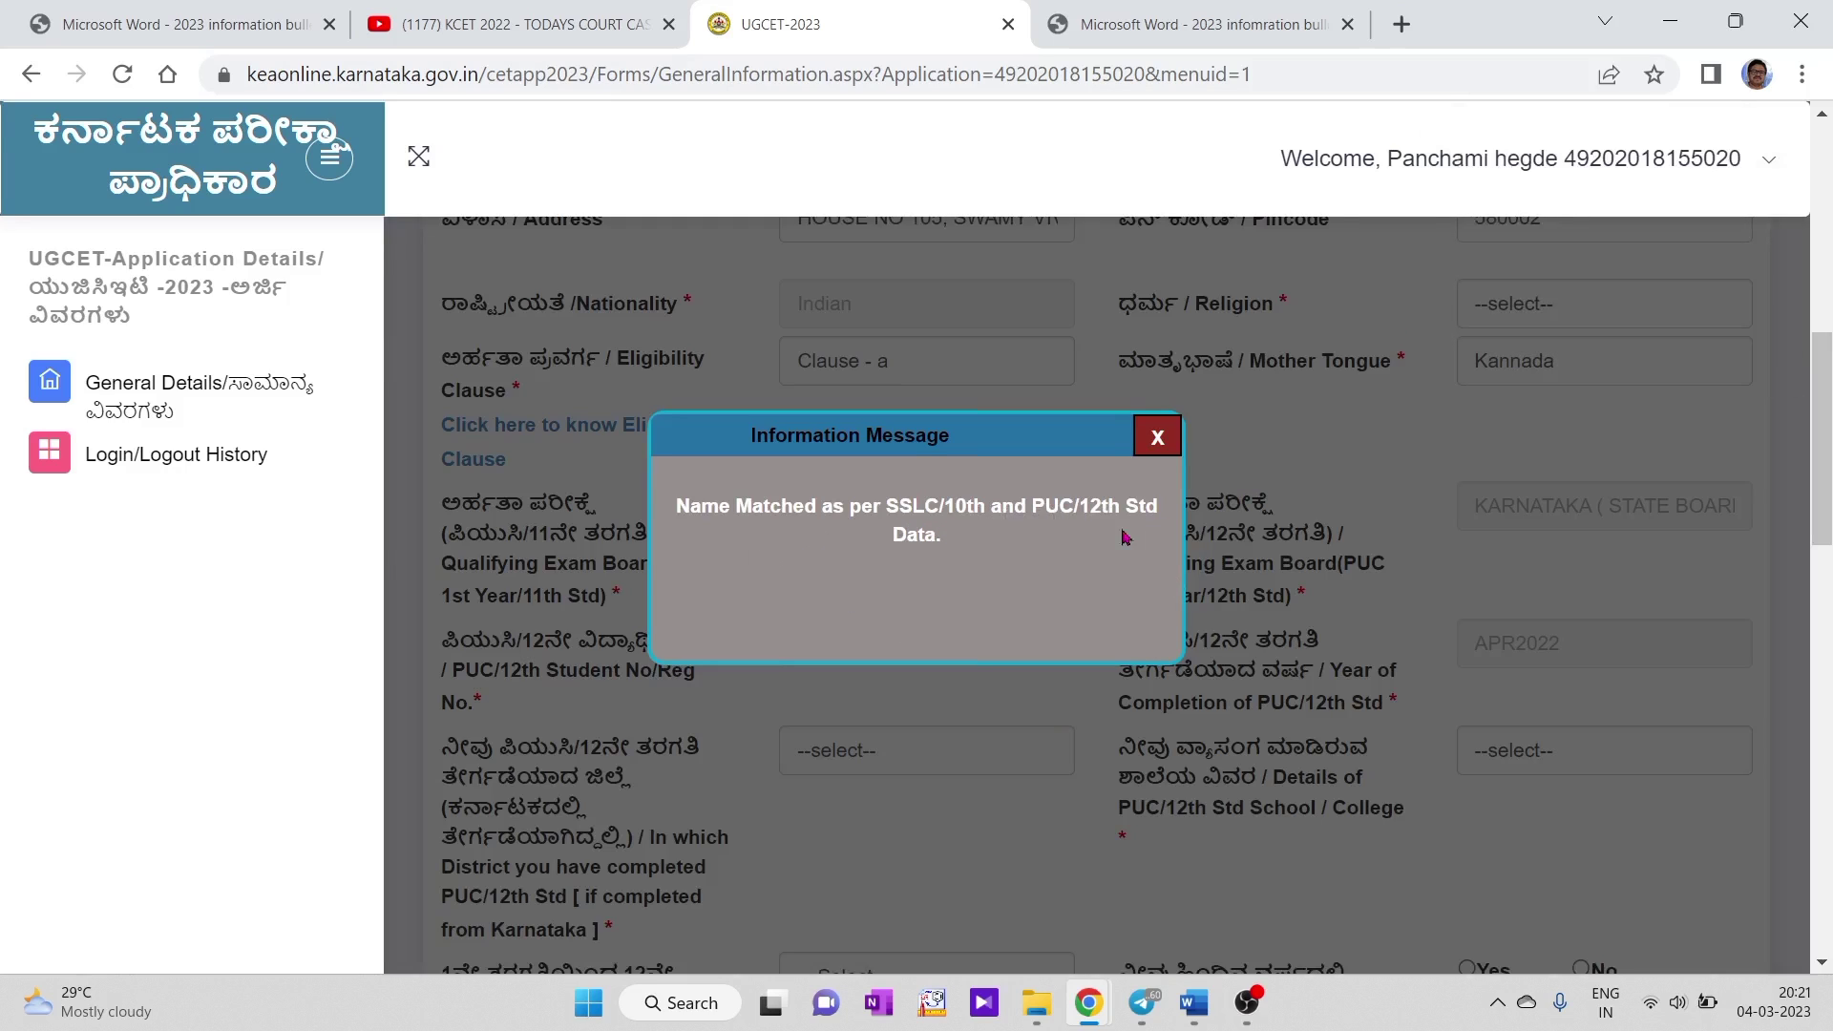
Record the PUC as completed in DHARWAD district at a Private college.
left_click(1165, 444)
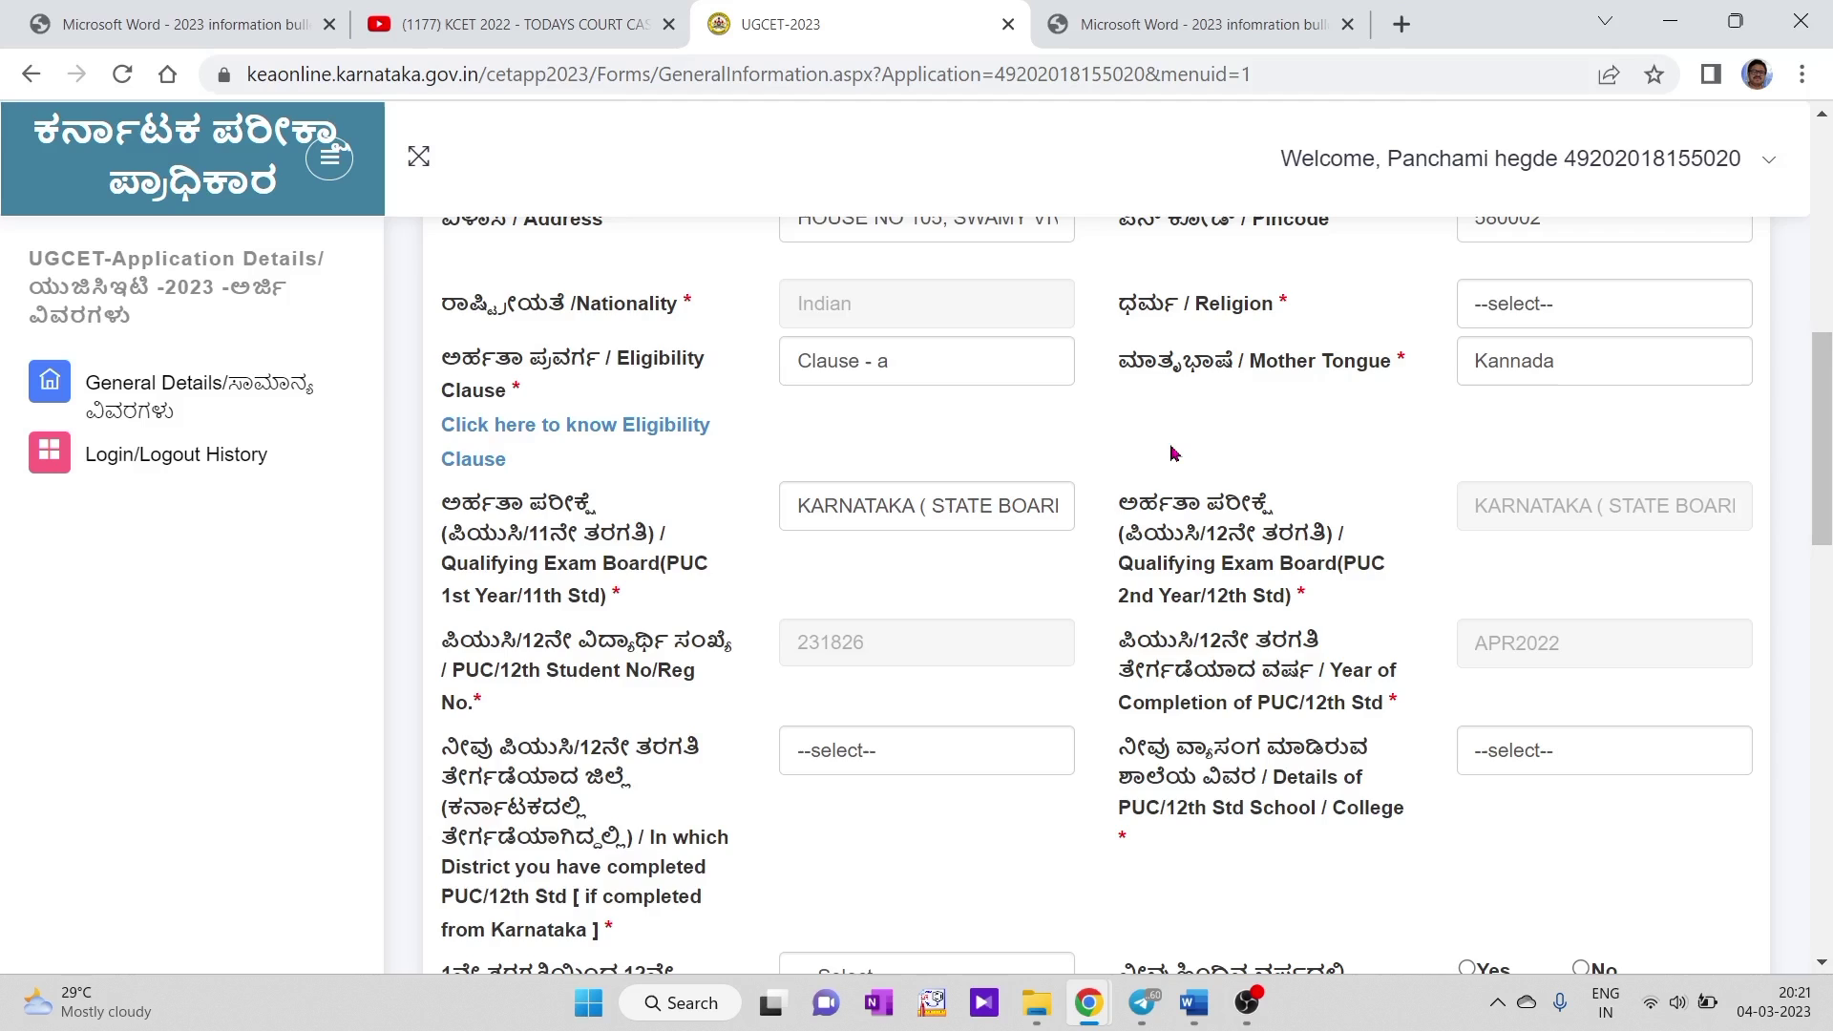
scroll(1275, 662, "down", 4)
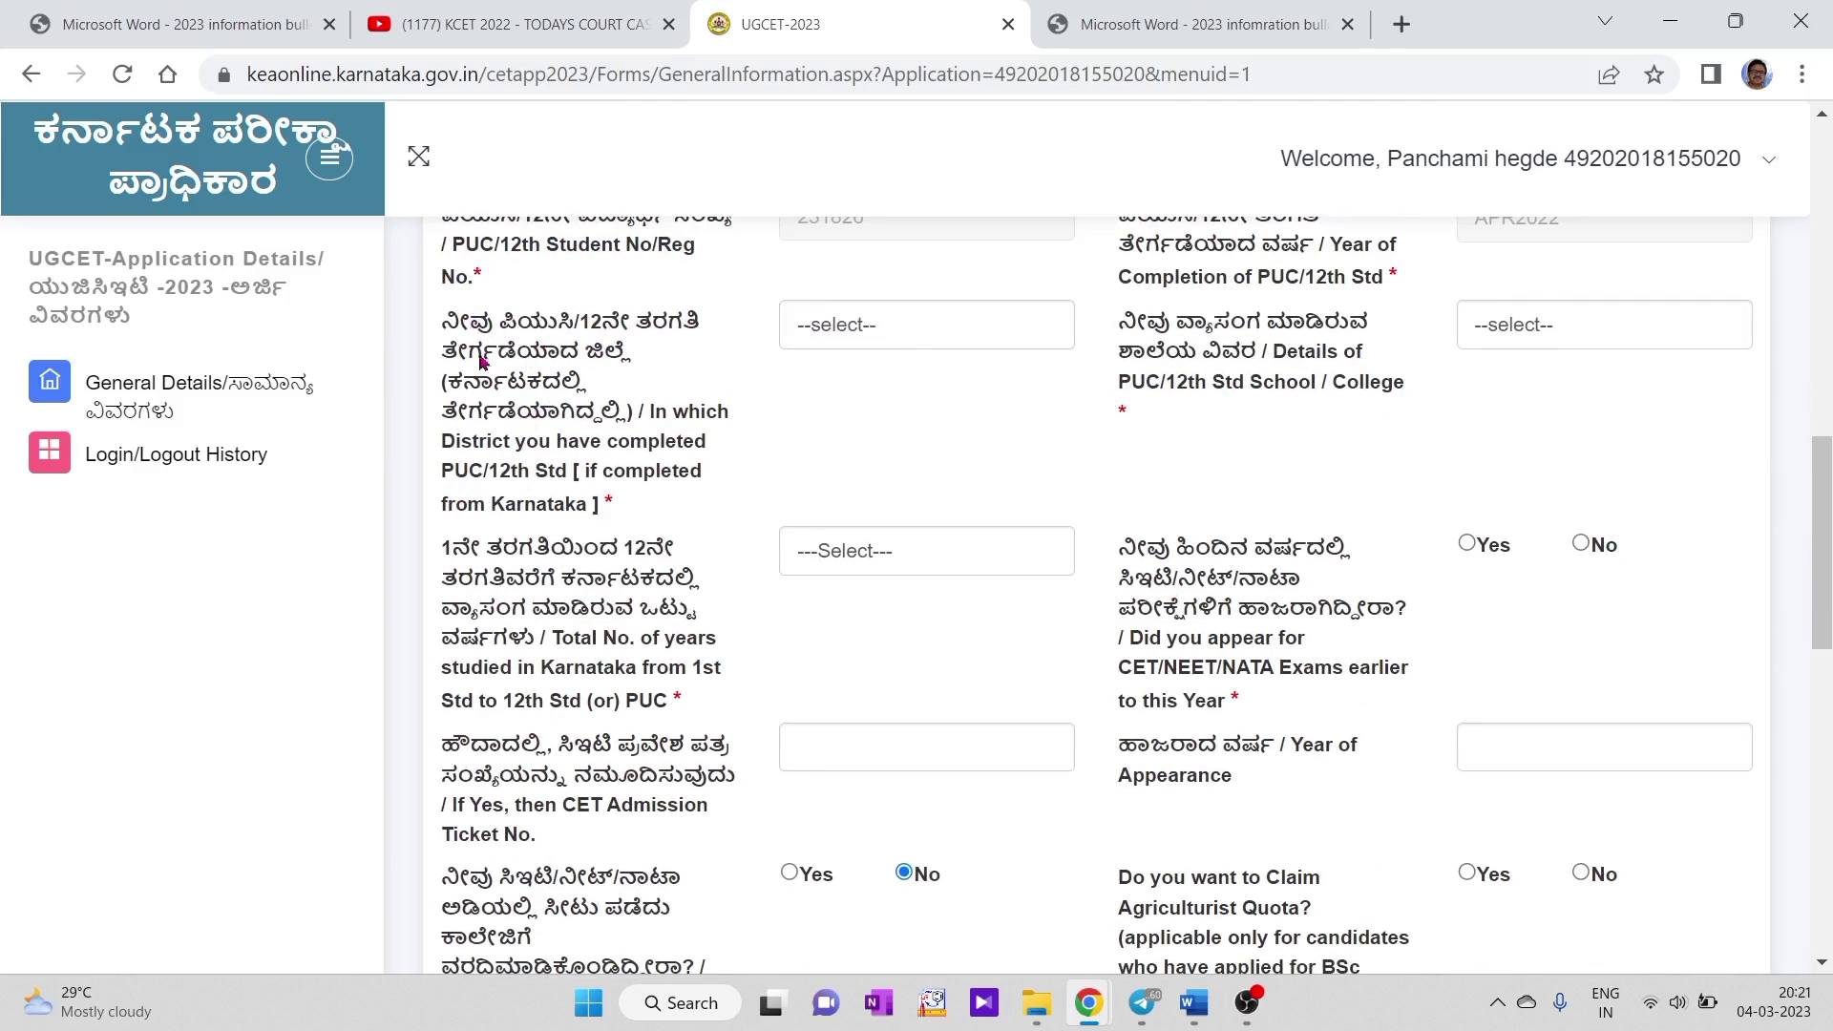
left_click(895, 336)
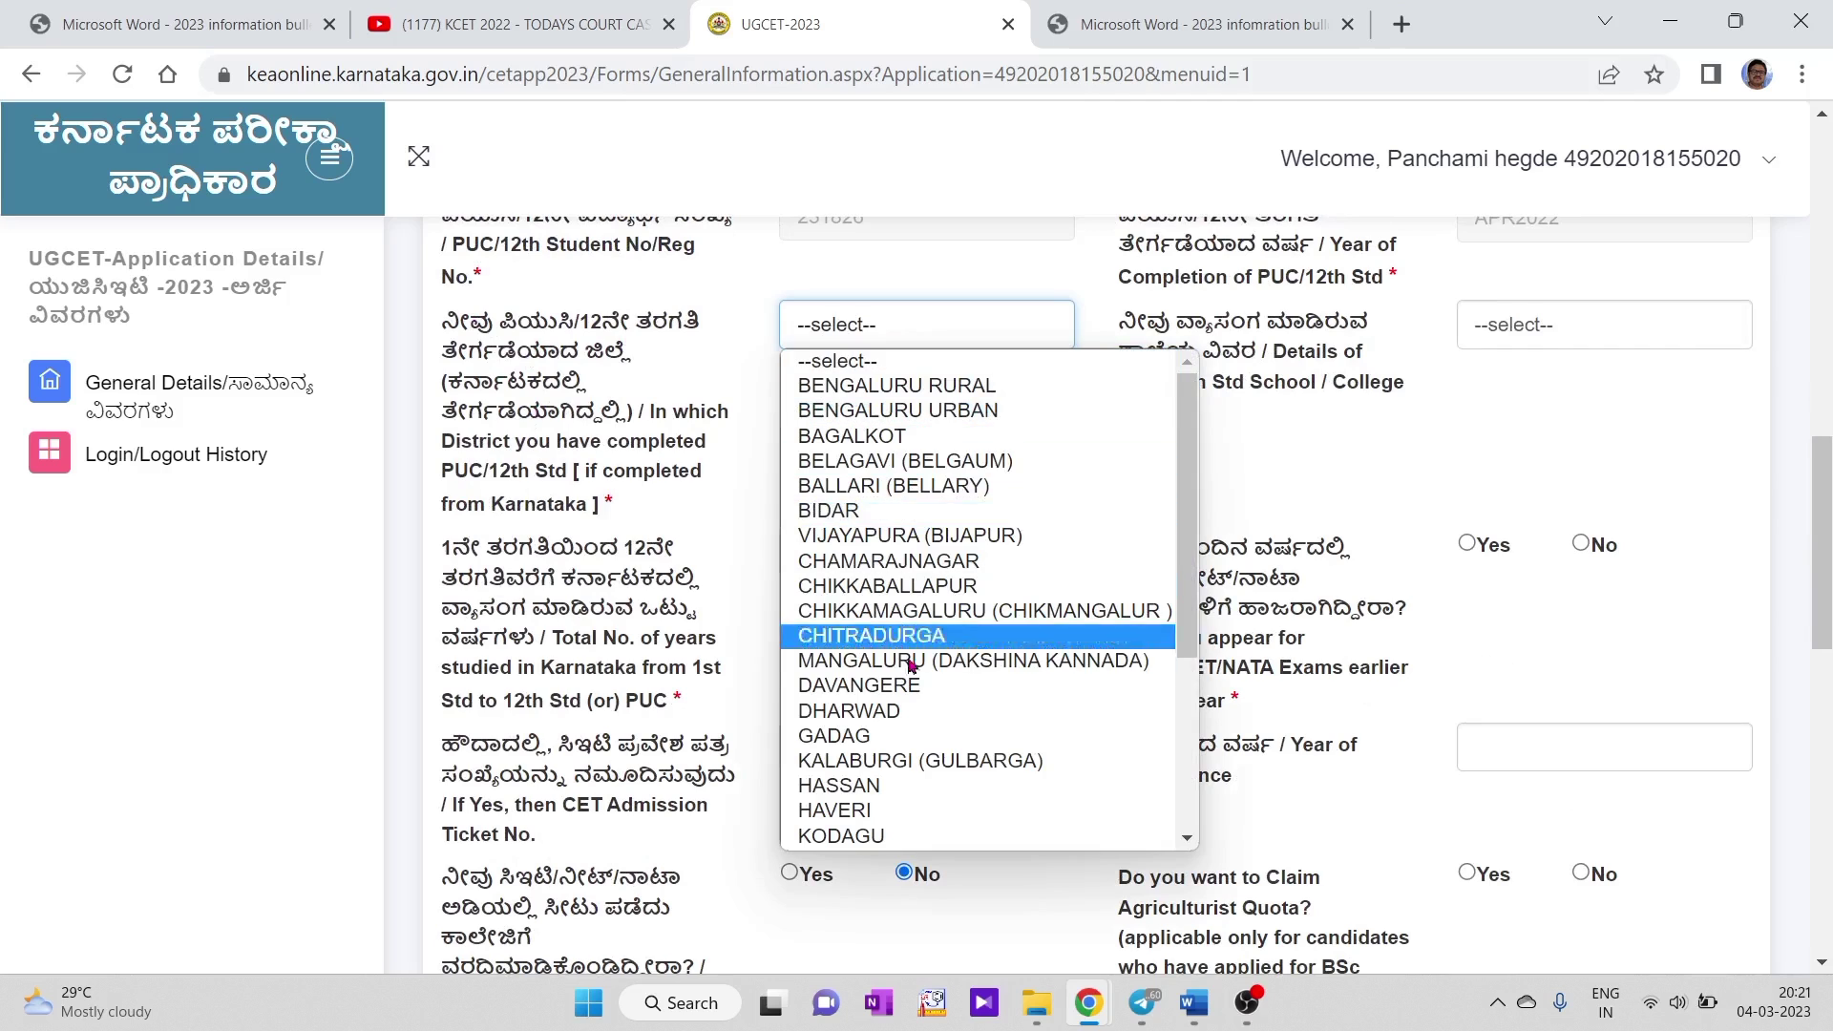
left_click(901, 714)
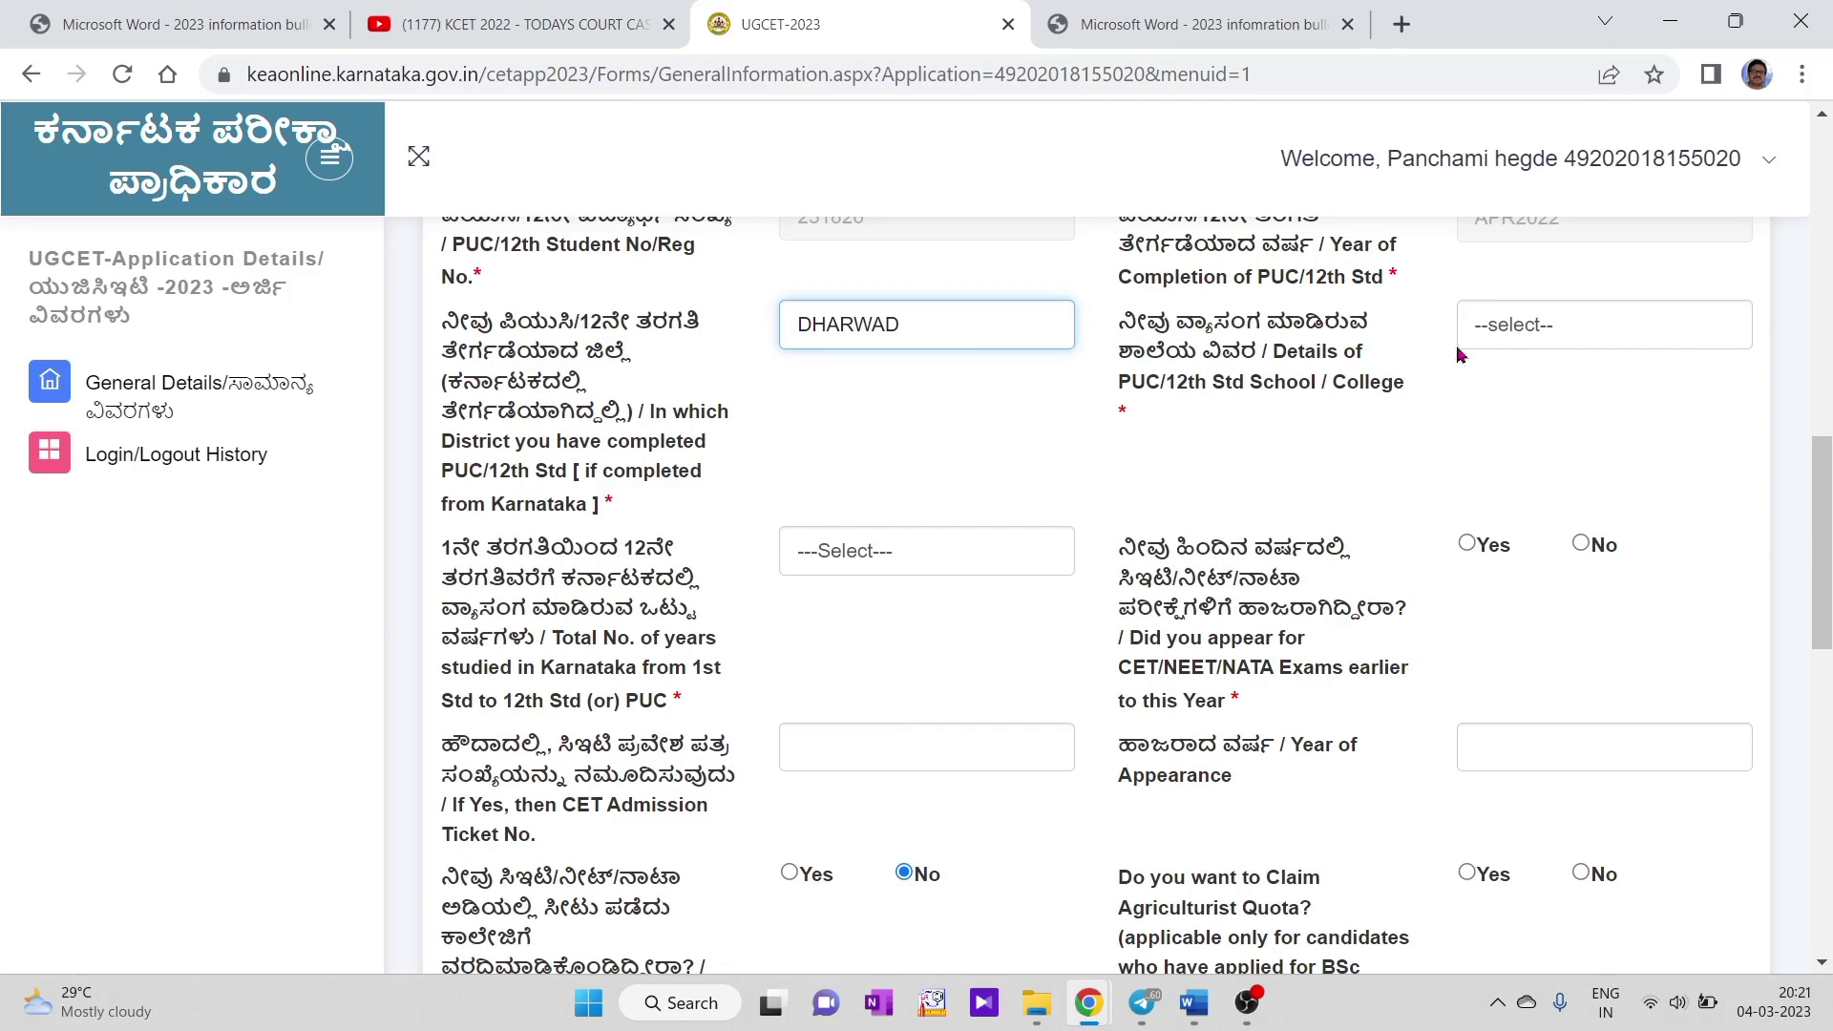
left_click(1518, 332)
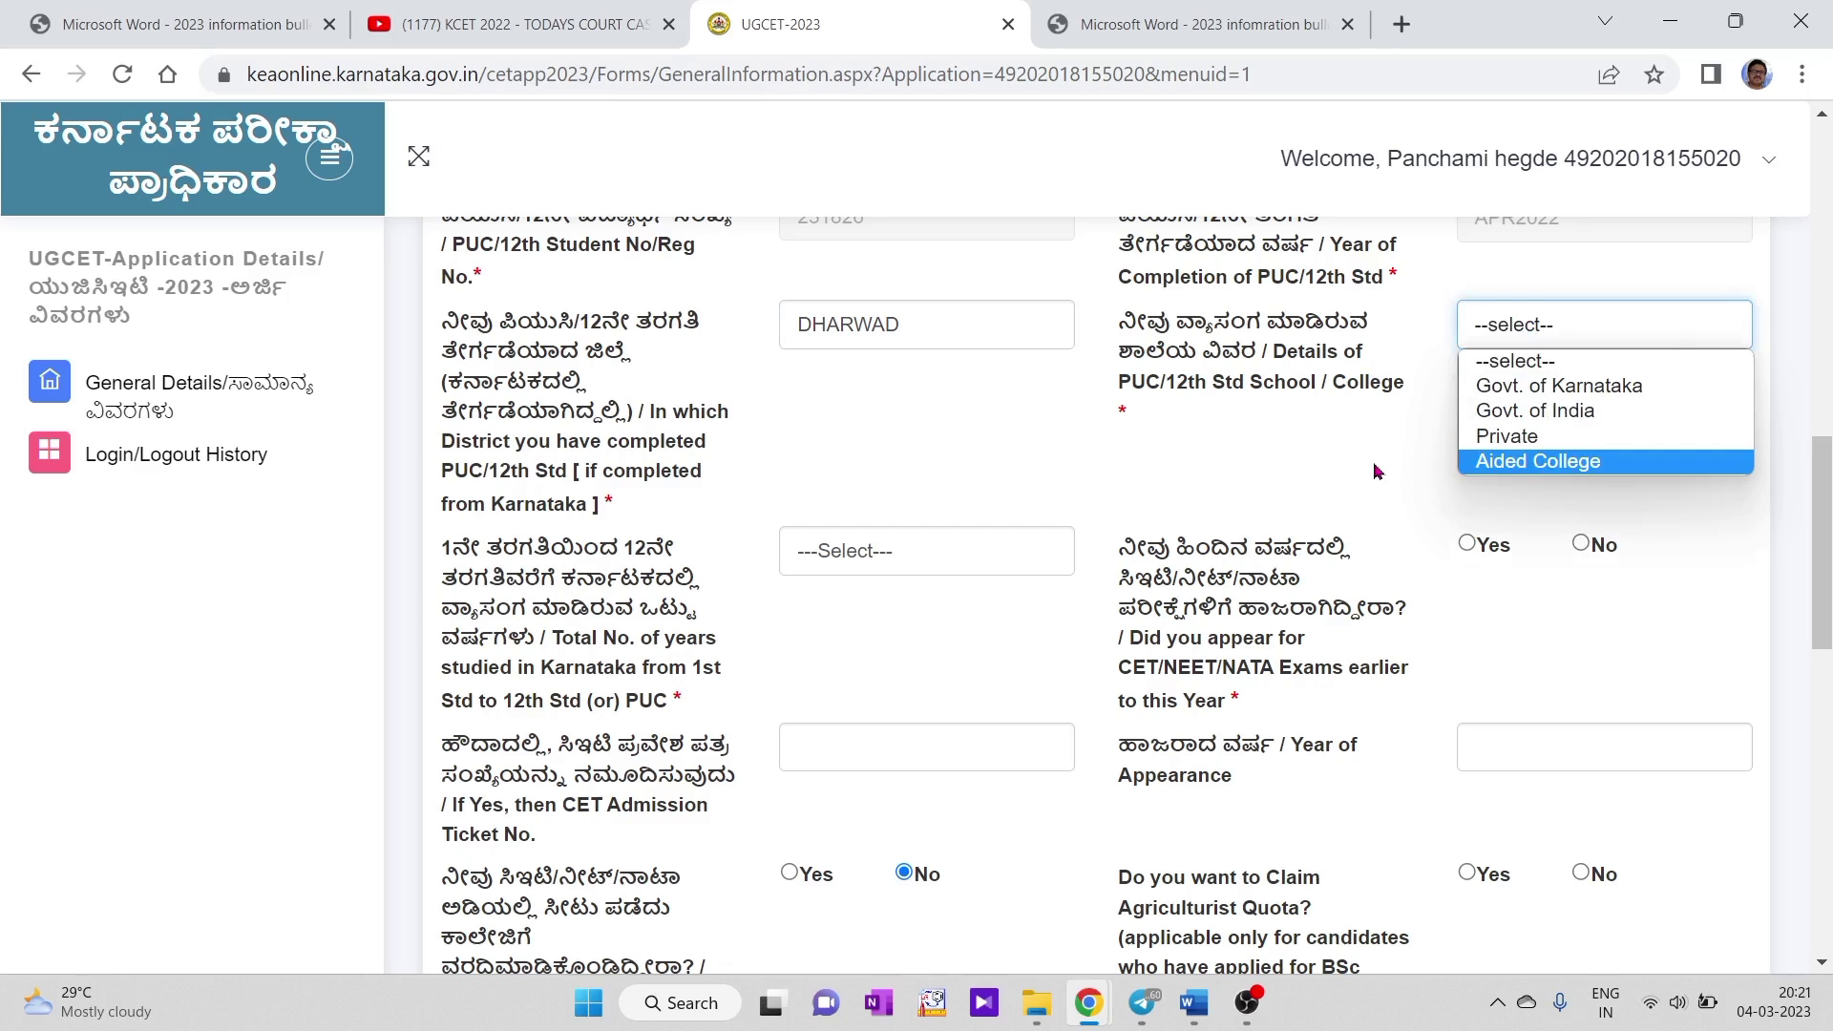
left_click(1522, 440)
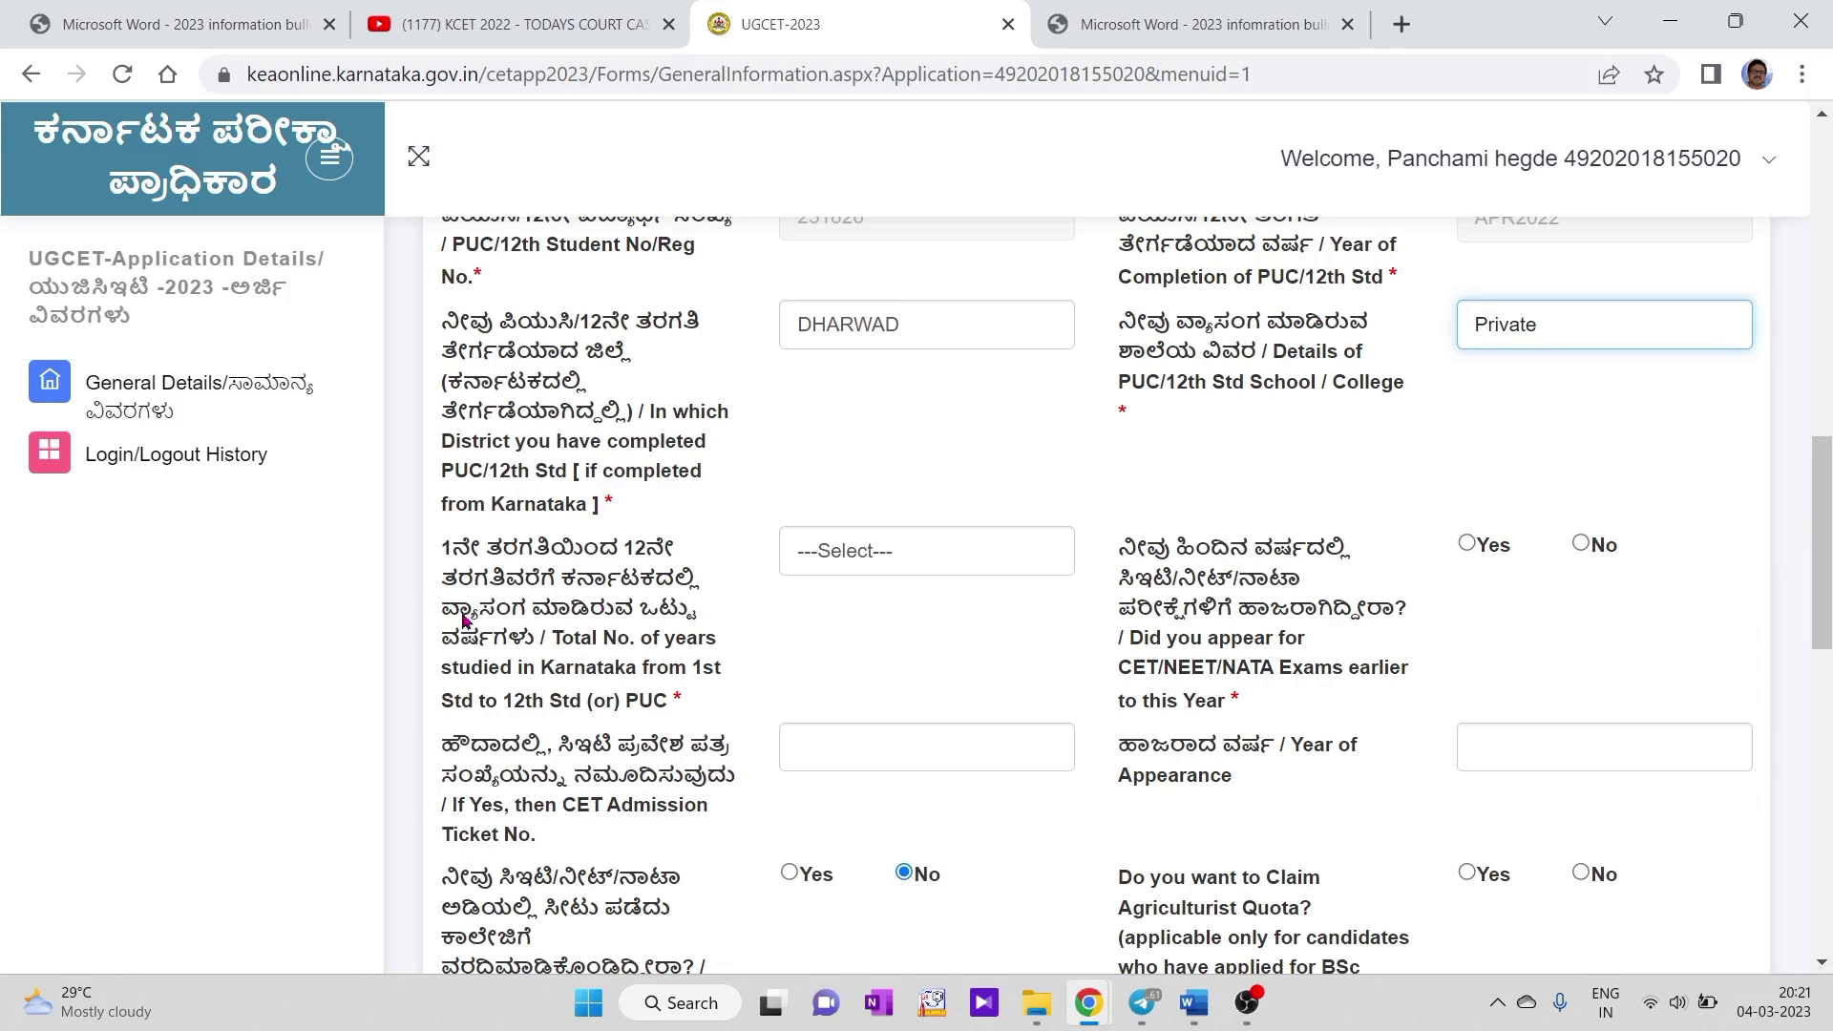
Record 12 years studied in Karnataka and answer No to earlier CET/NEET/NATA appearance.
left_click(840, 557)
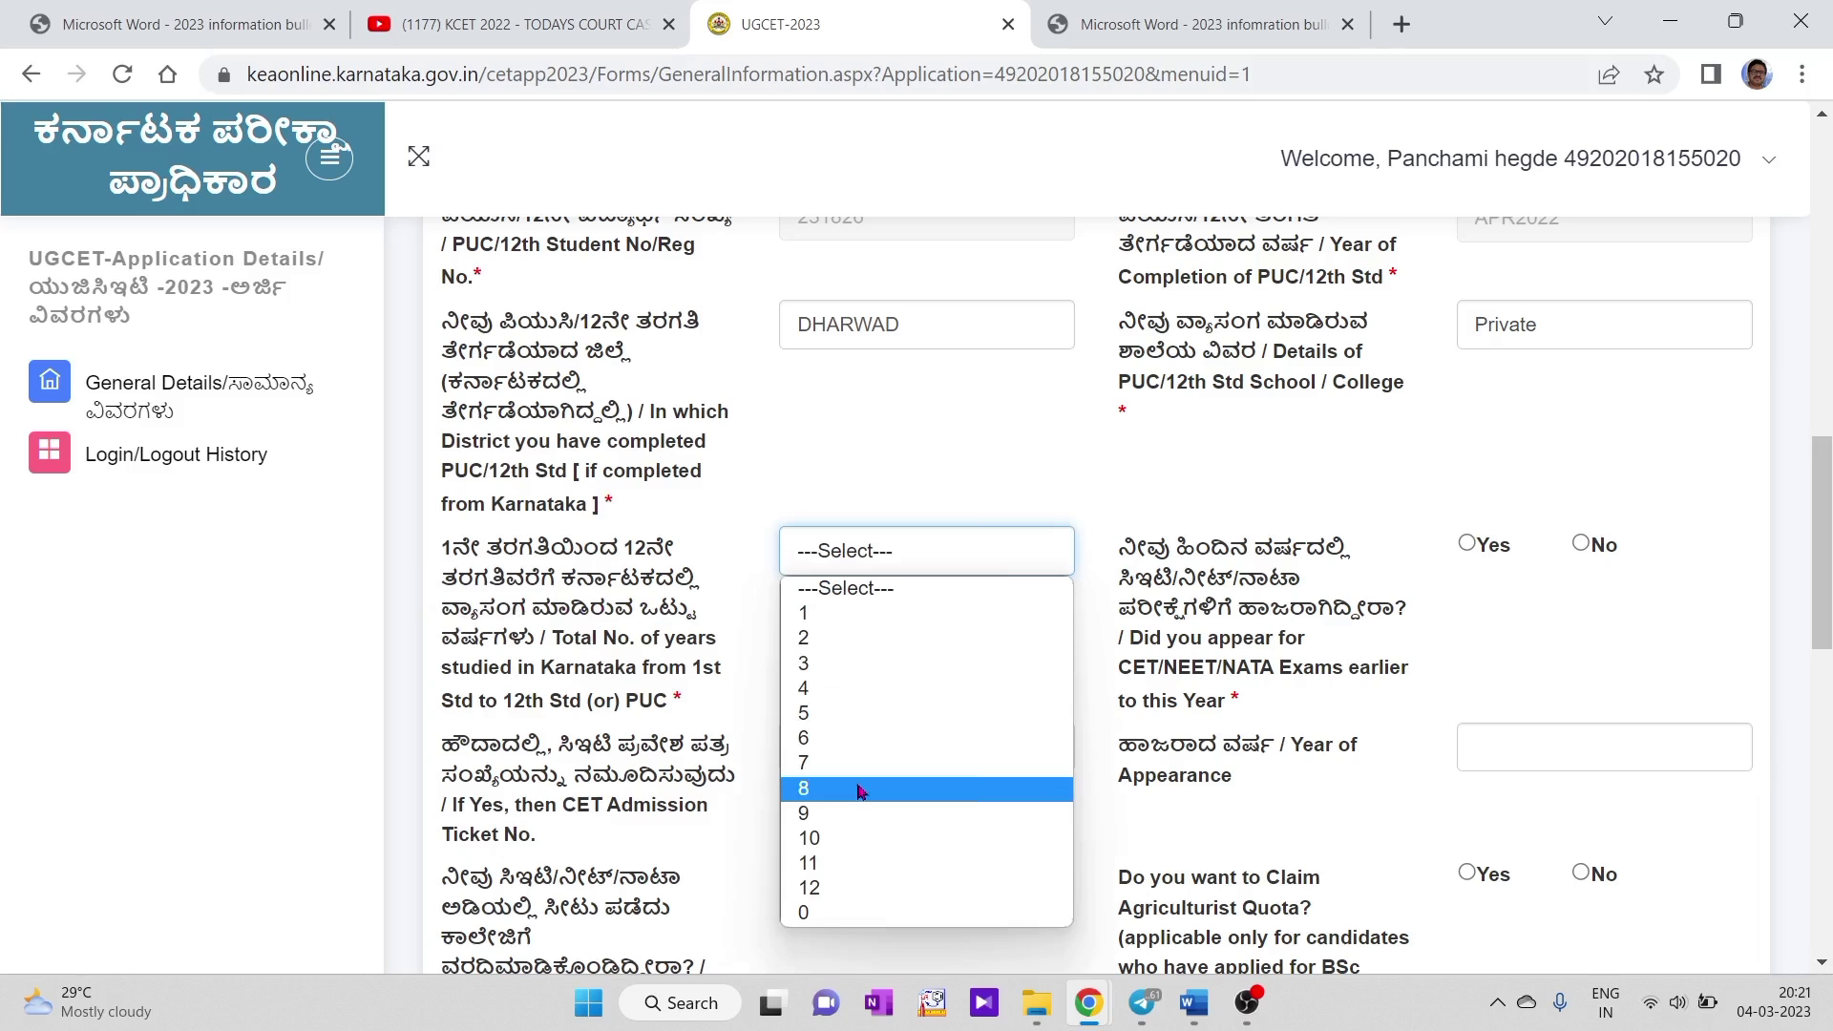
left_click(837, 889)
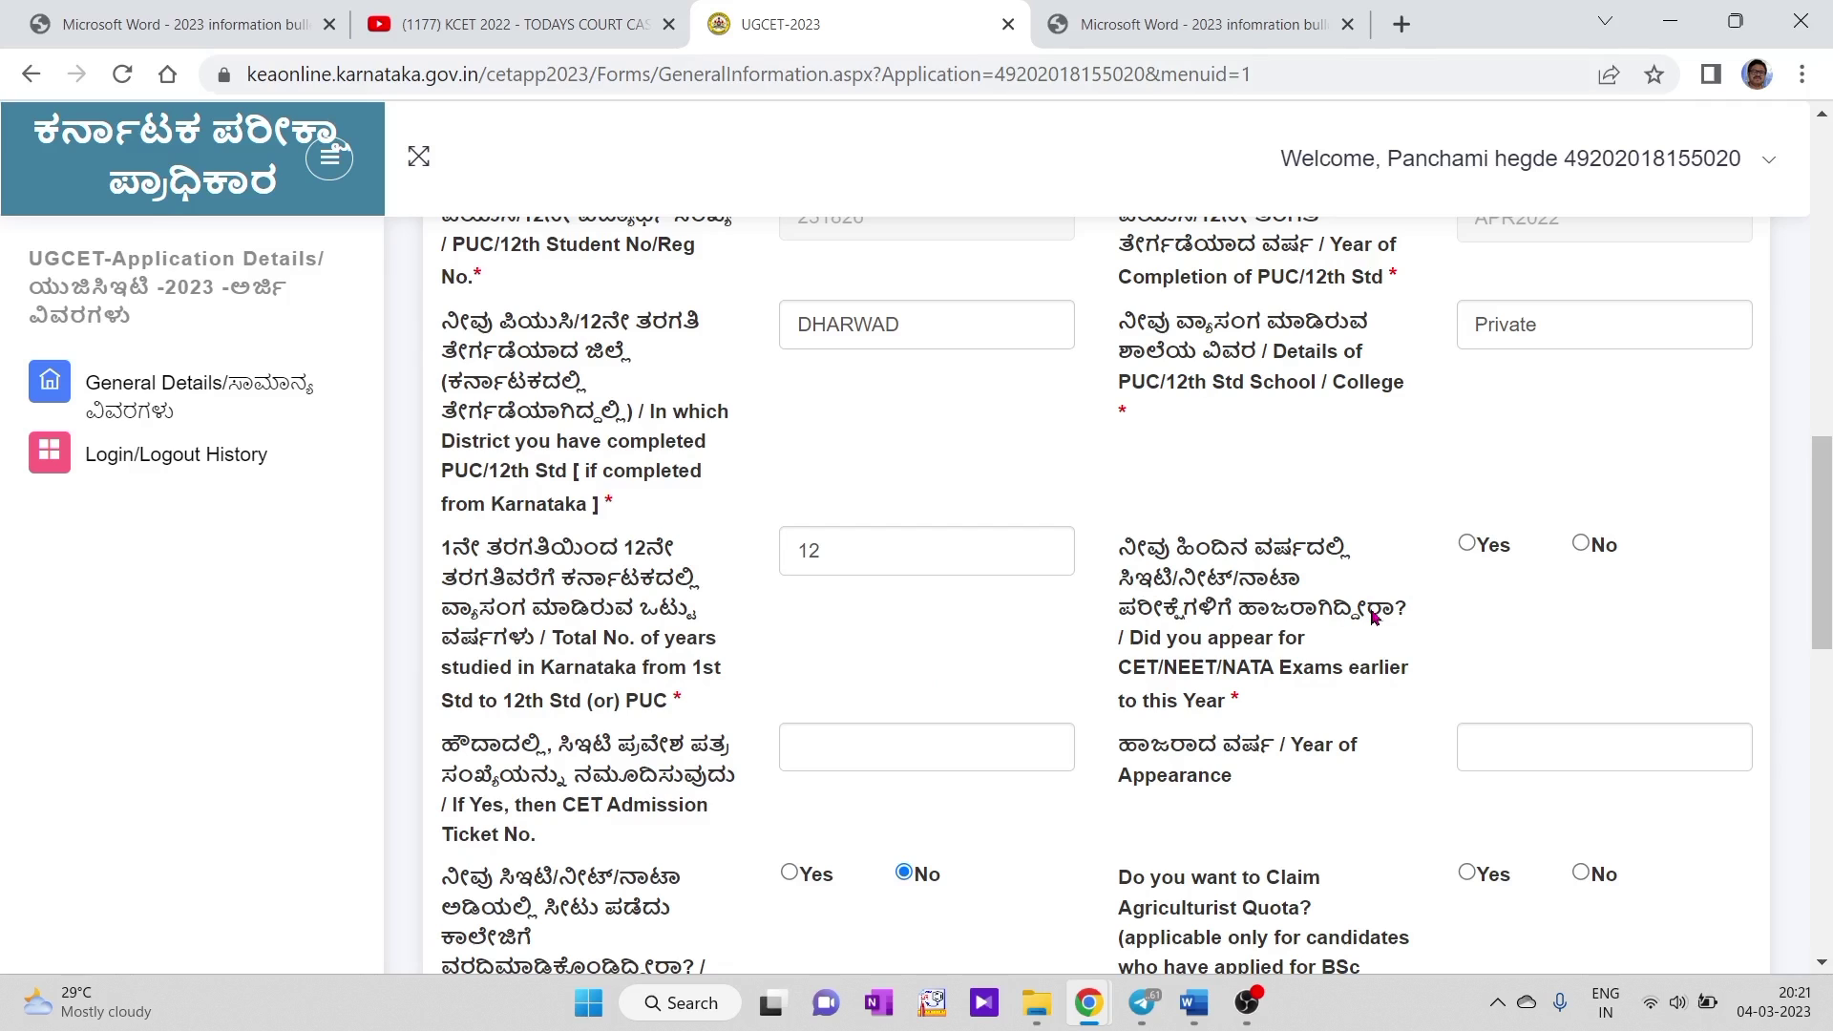
left_click(1580, 543)
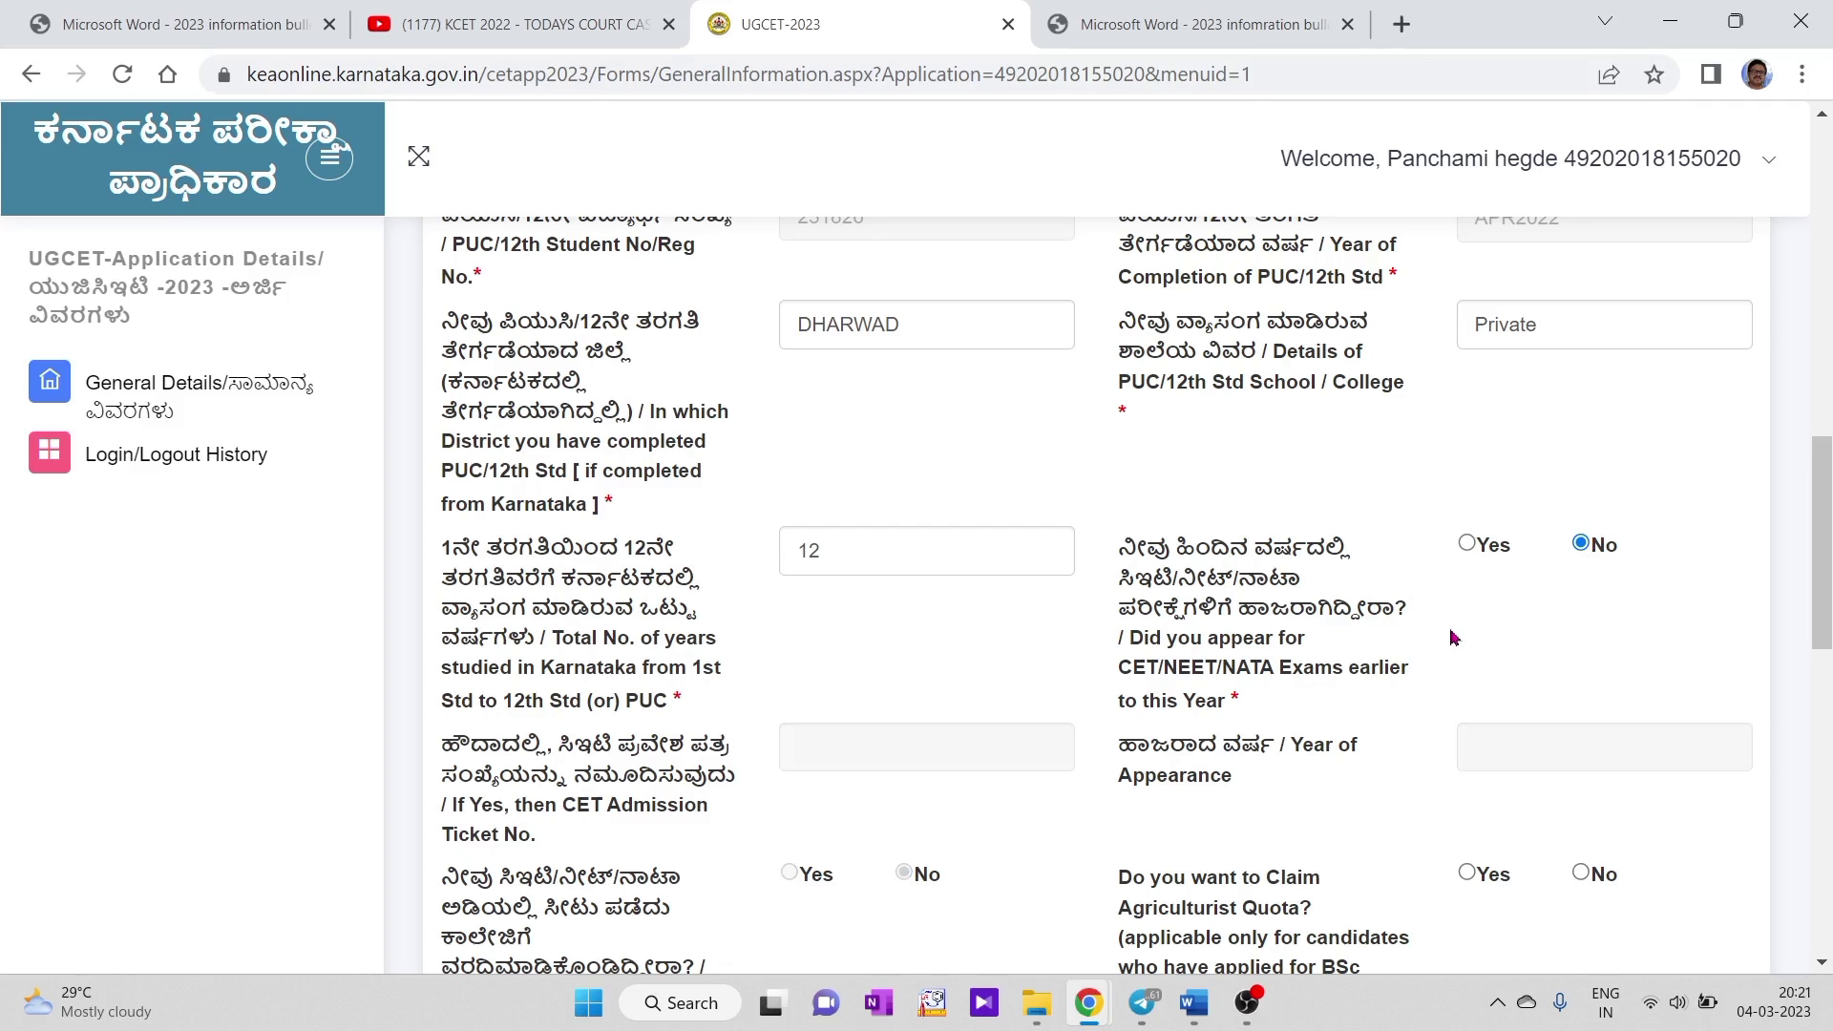
scroll(1451, 636, "down", 3)
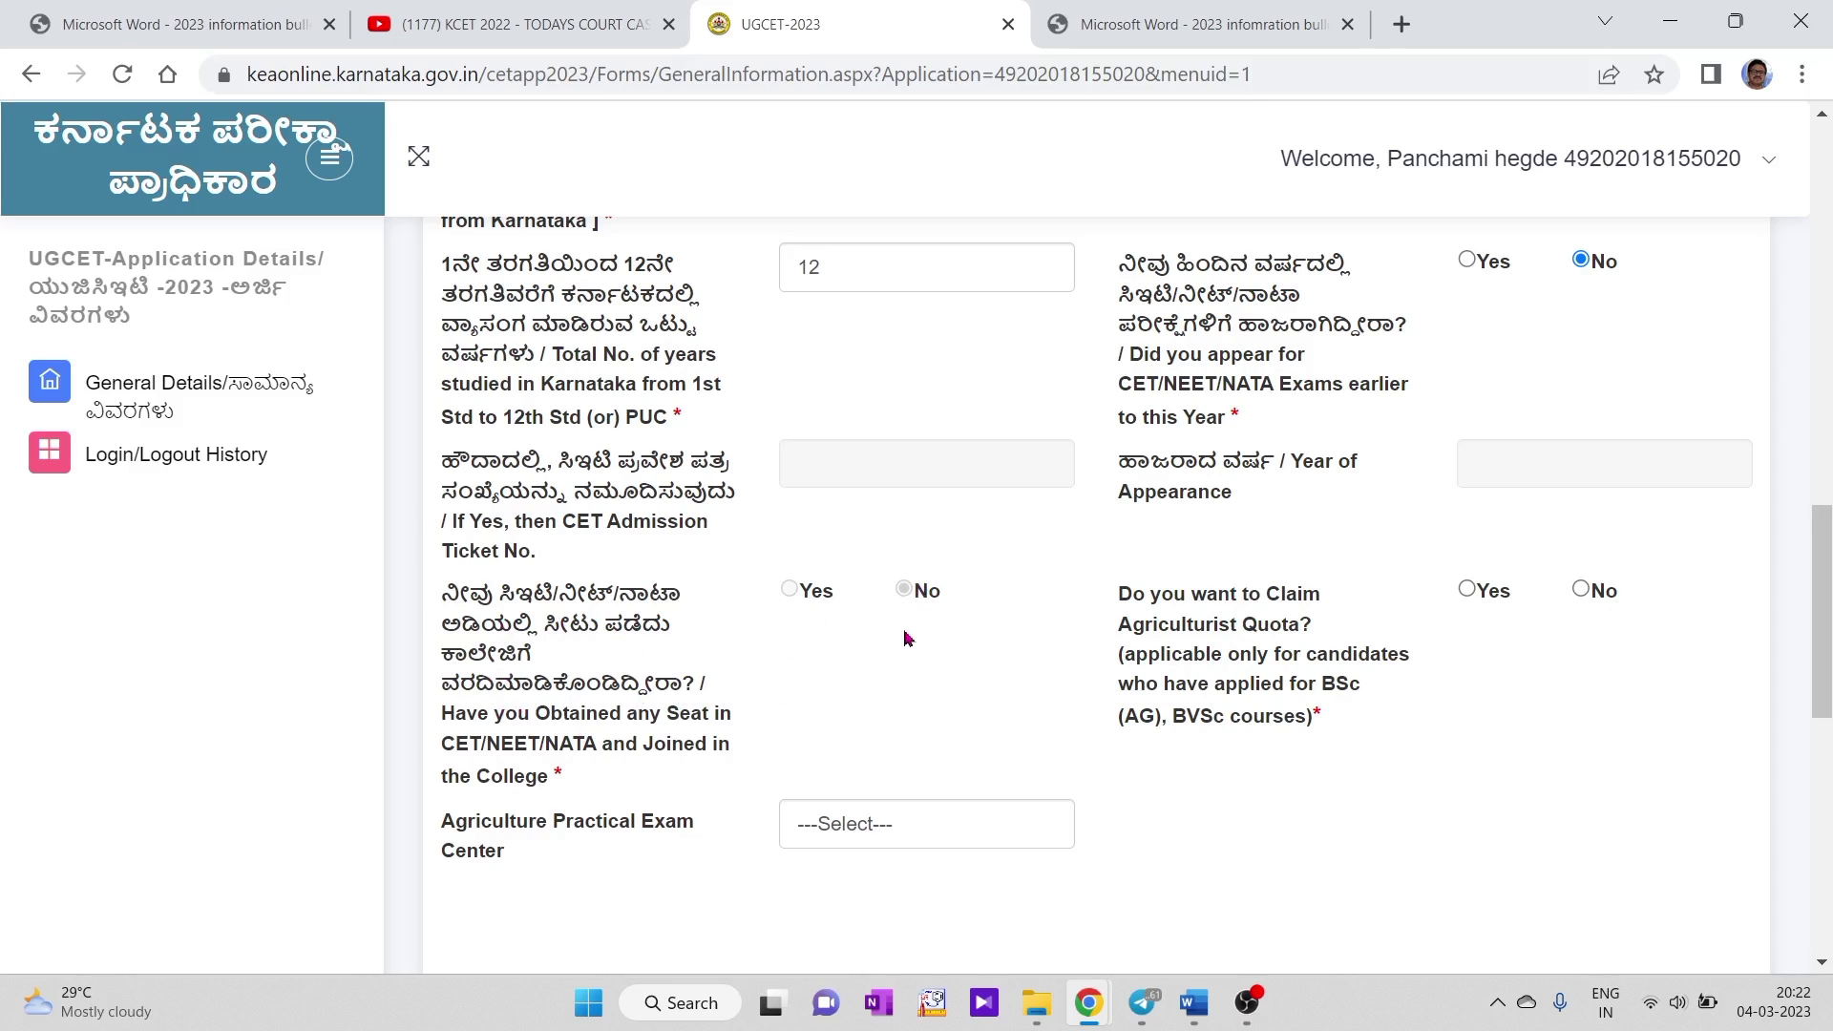
Claim Agriculturist Quota with College of Agri., Krishi Nagar, Dharwad as practical exam centre.
scroll(1422, 721, "down", 3)
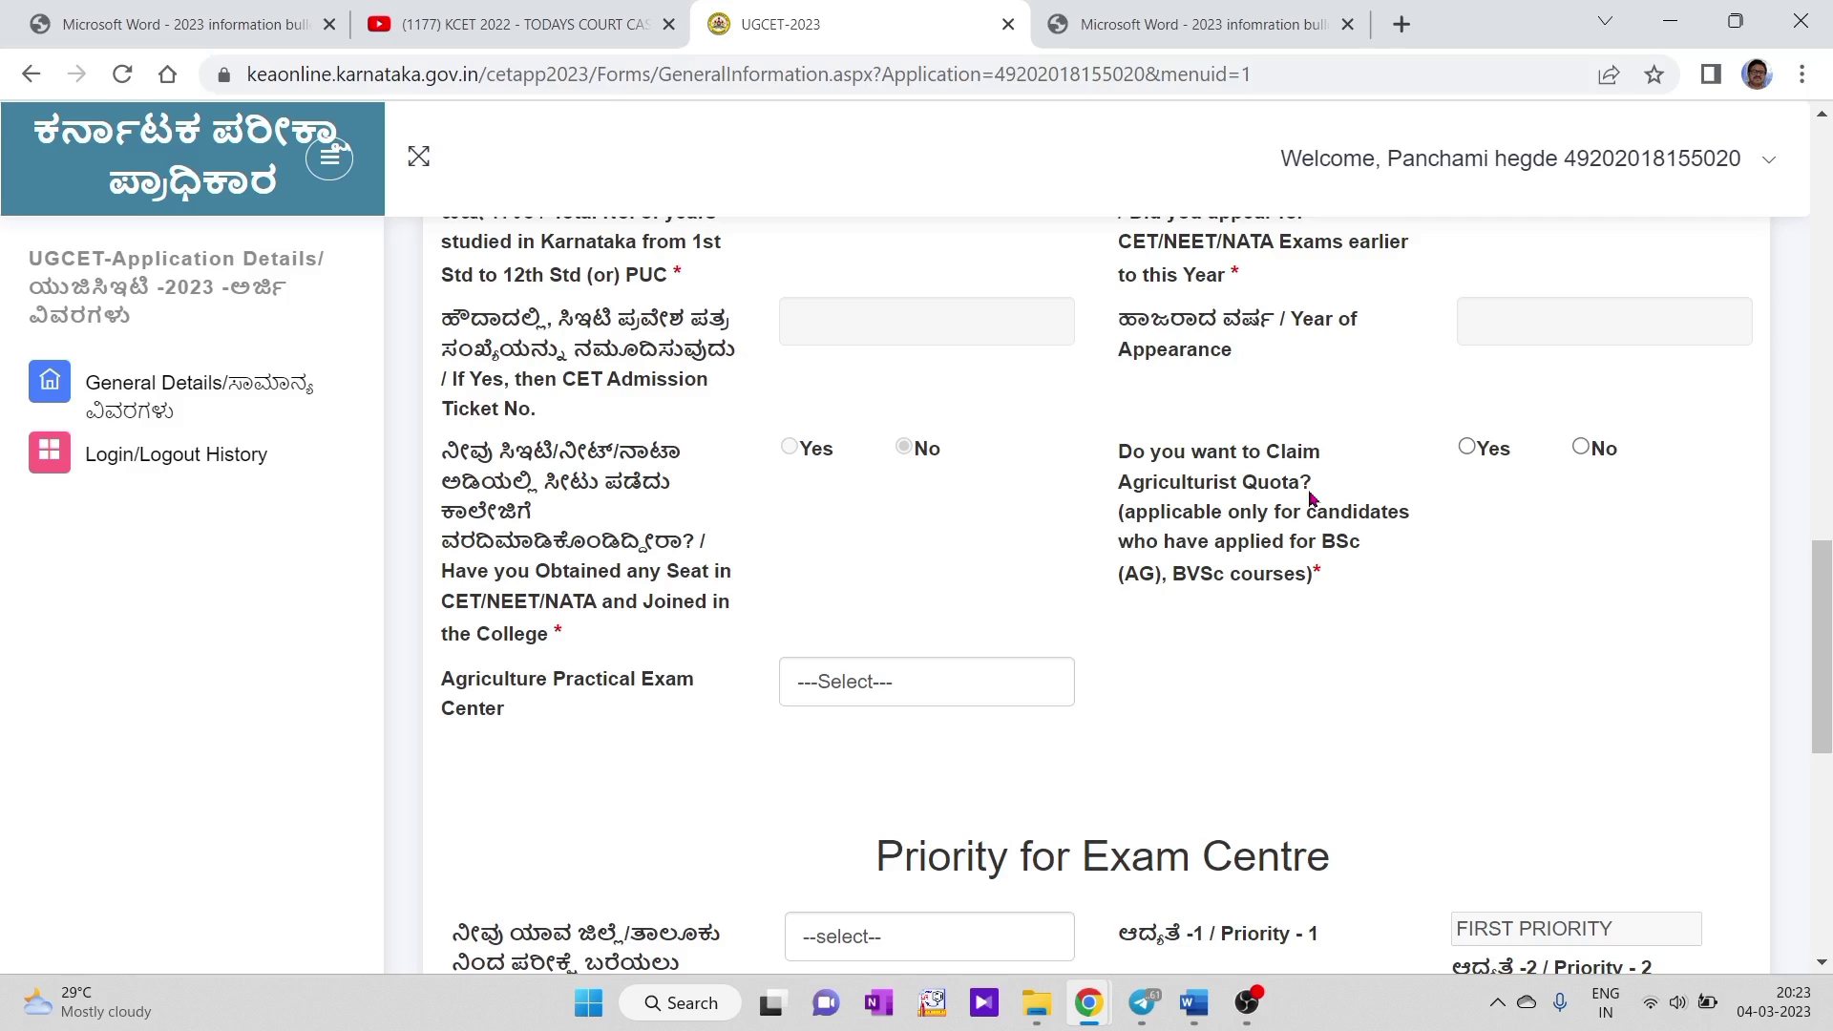
left_click(1467, 446)
left_click(911, 689)
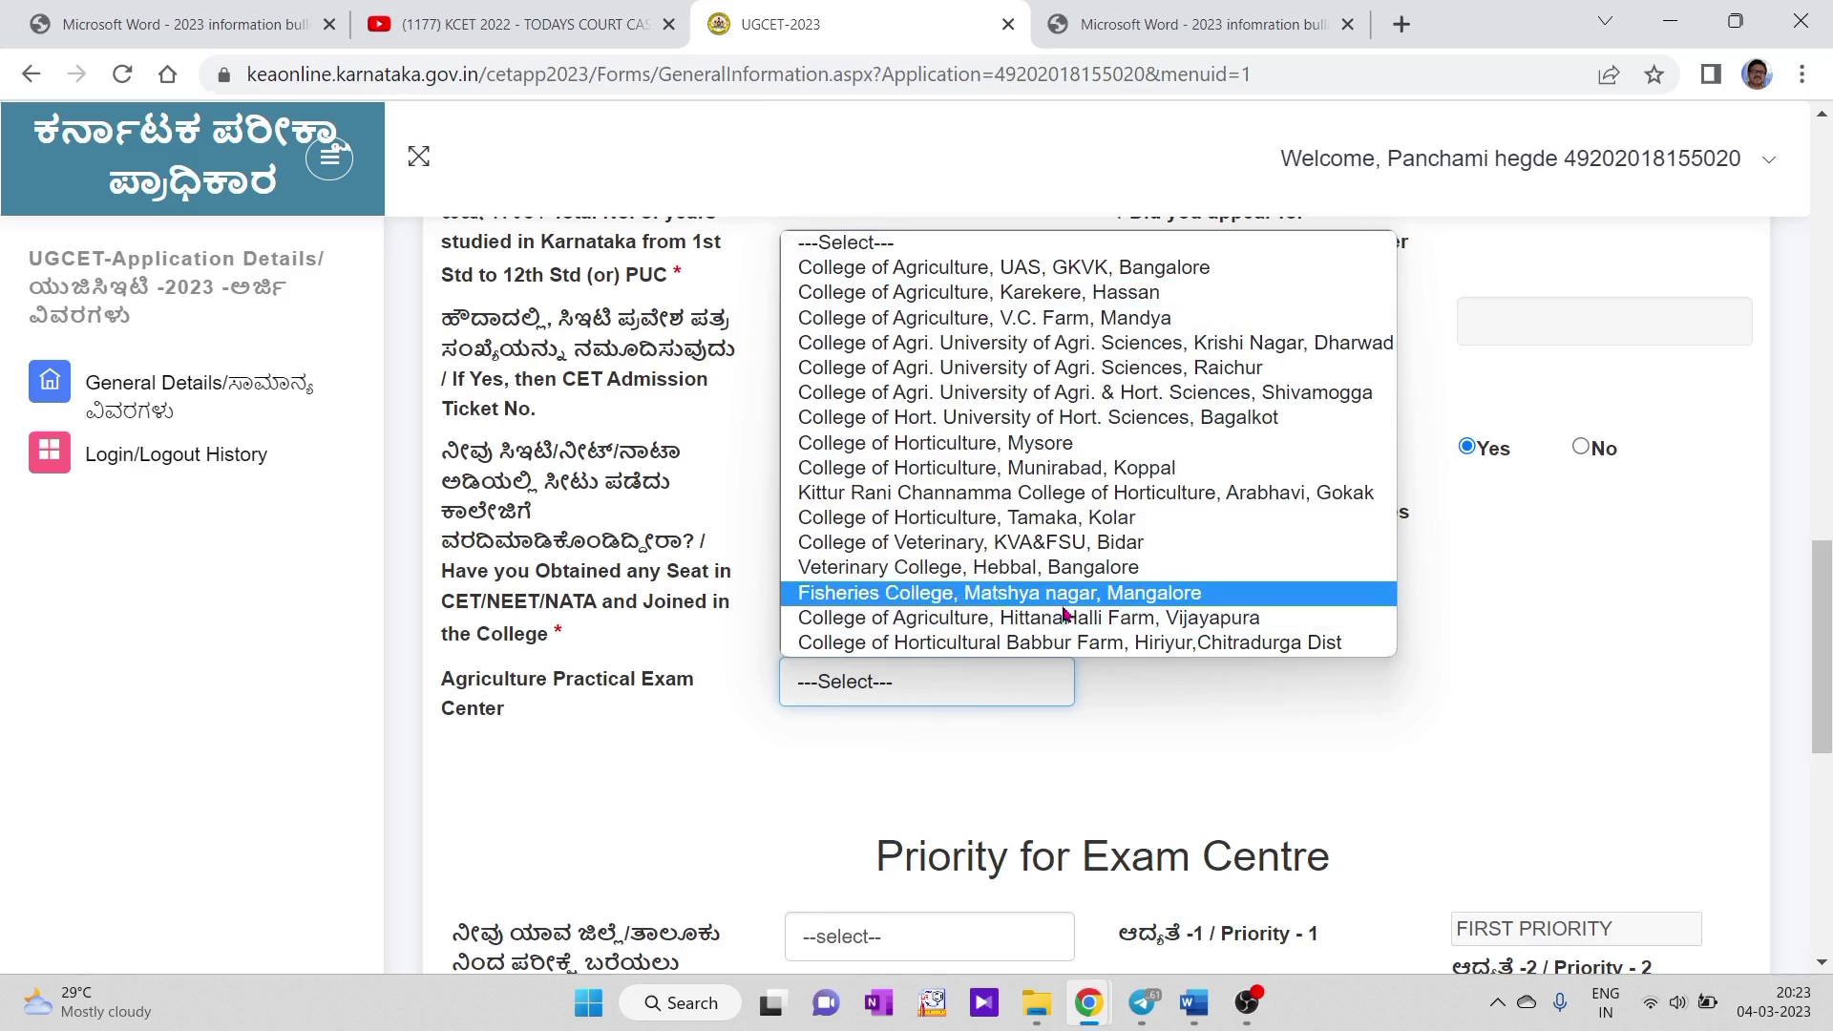
left_click(1070, 353)
scroll(1252, 547, "down", 4)
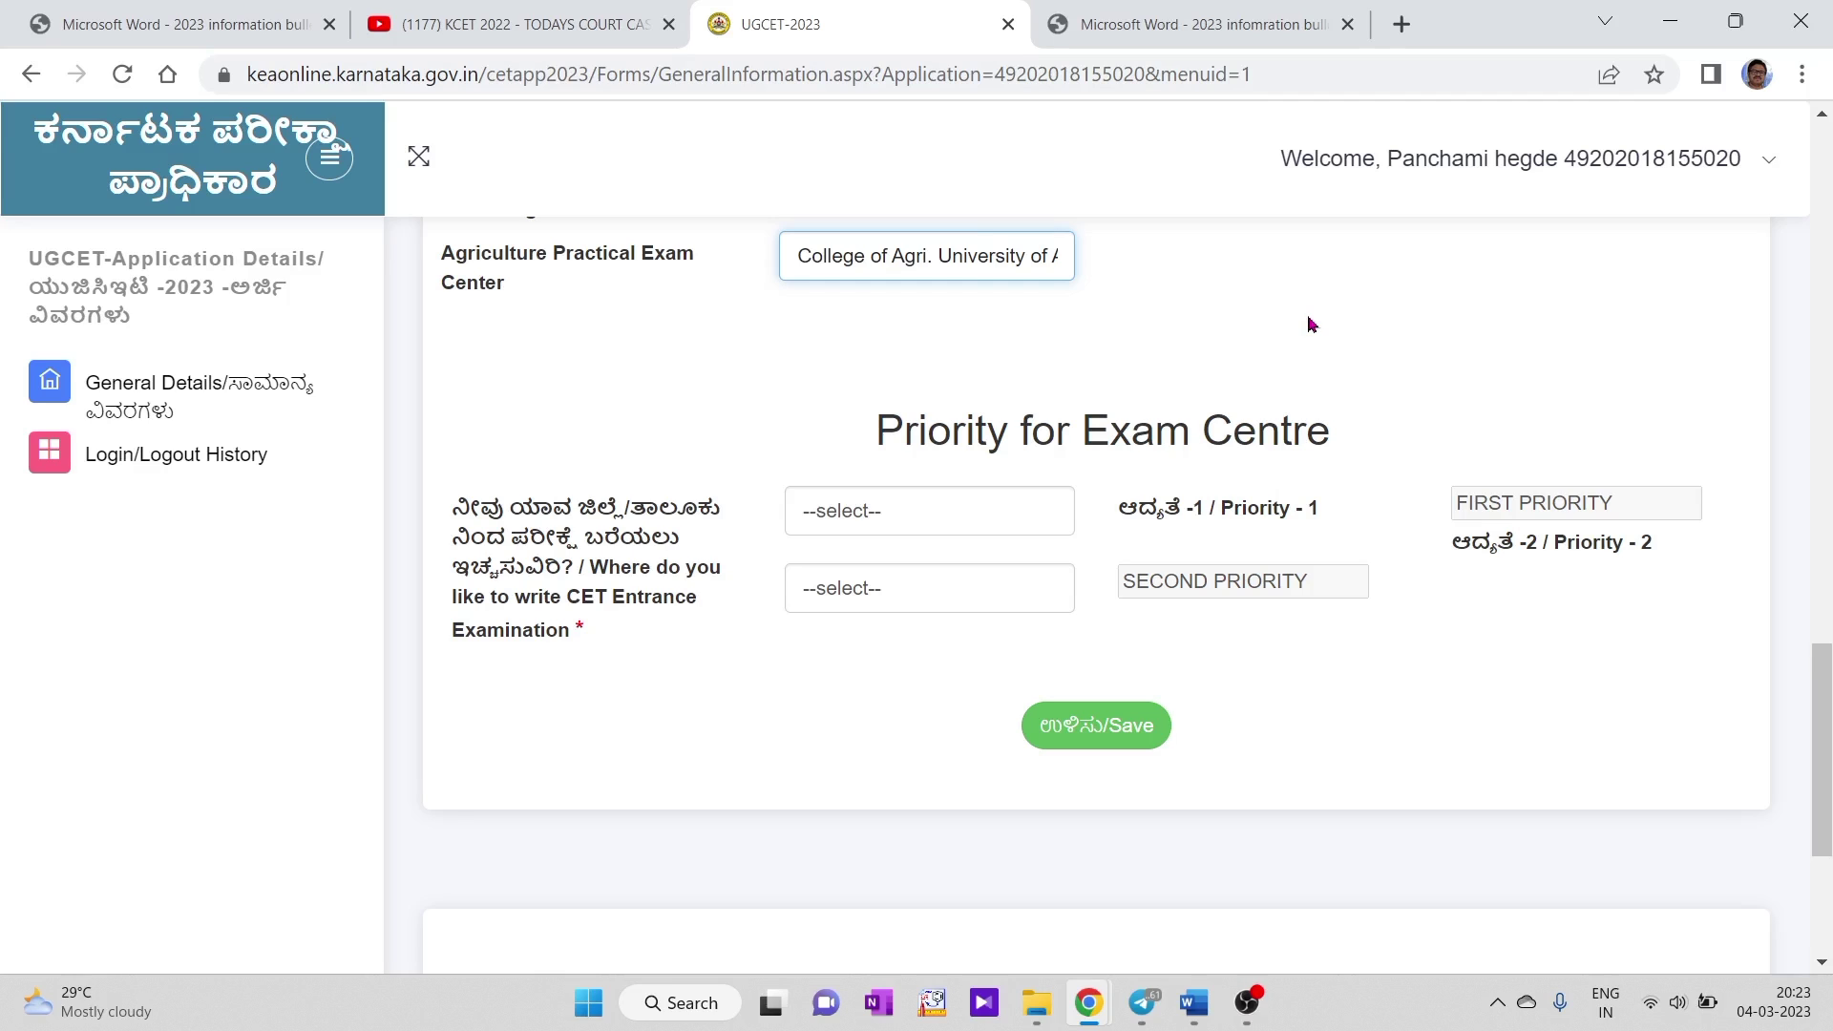
Set DHARWAD and HUBBALLI (HUBLI) as first and second exam centres, then attempt to save.
left_click(901, 510)
scroll(916, 458, "down", 4)
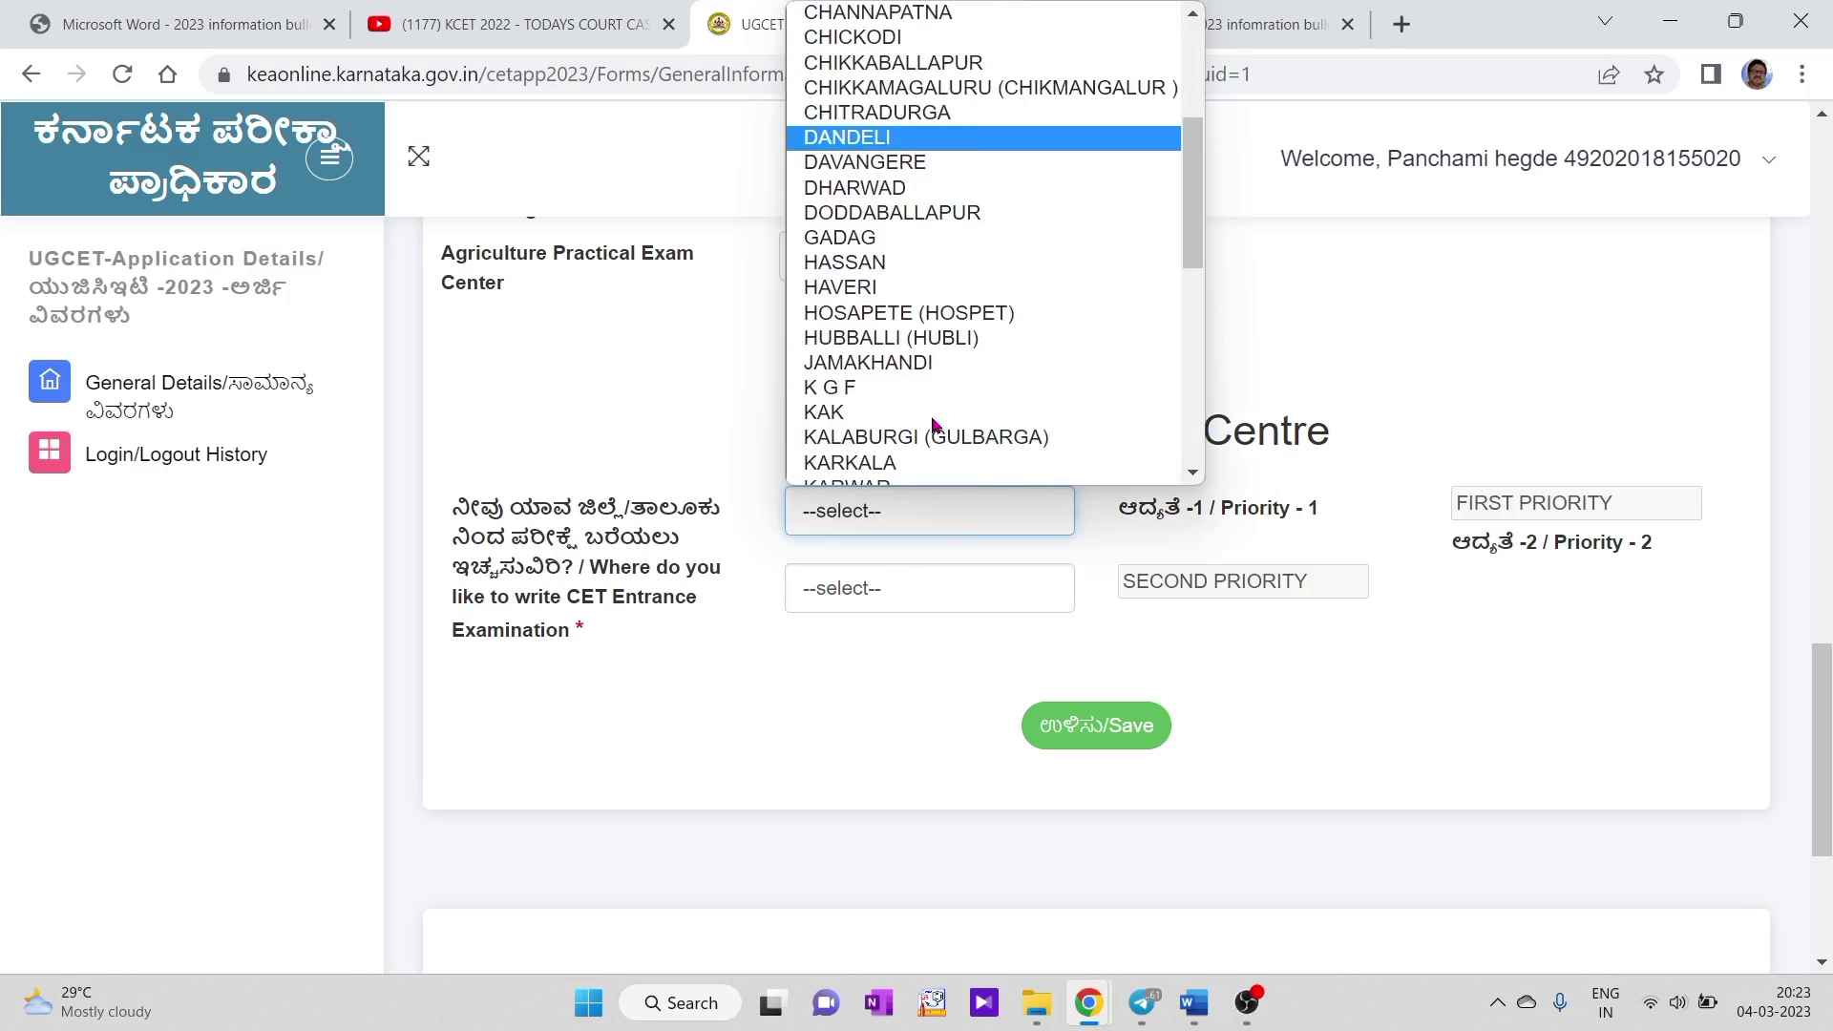
left_click(903, 190)
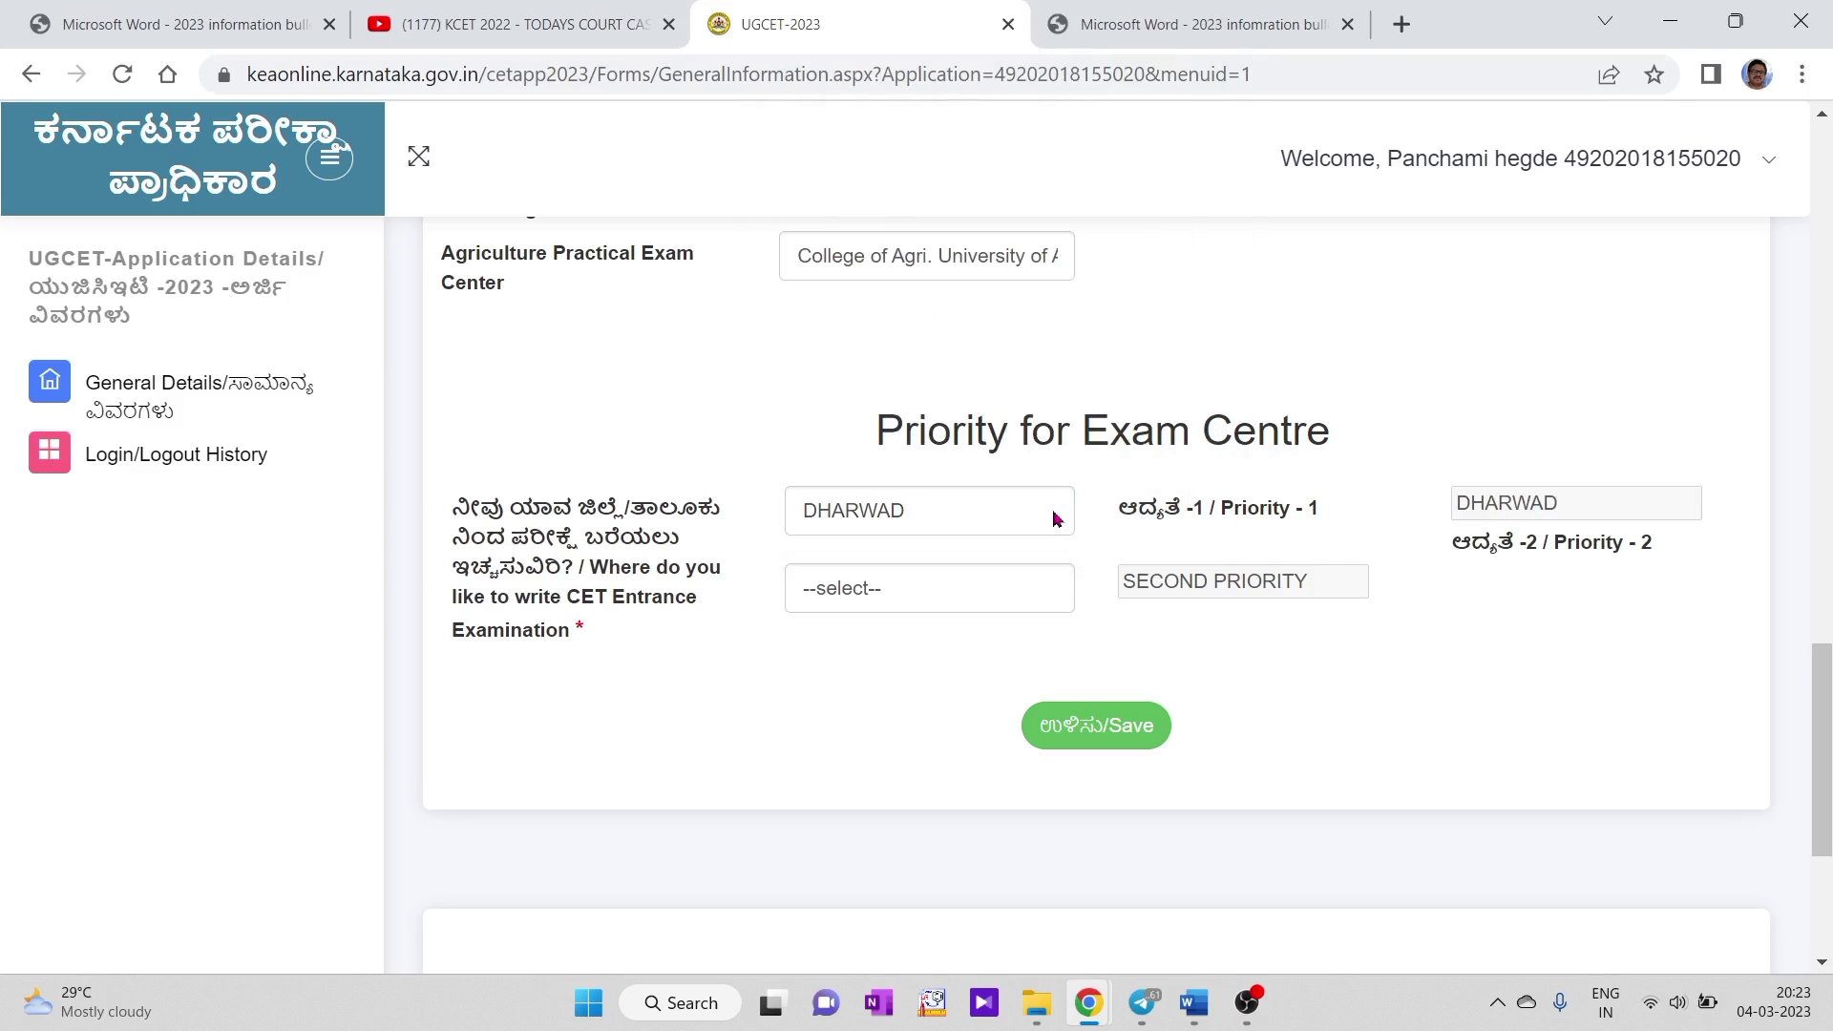
left_click(962, 595)
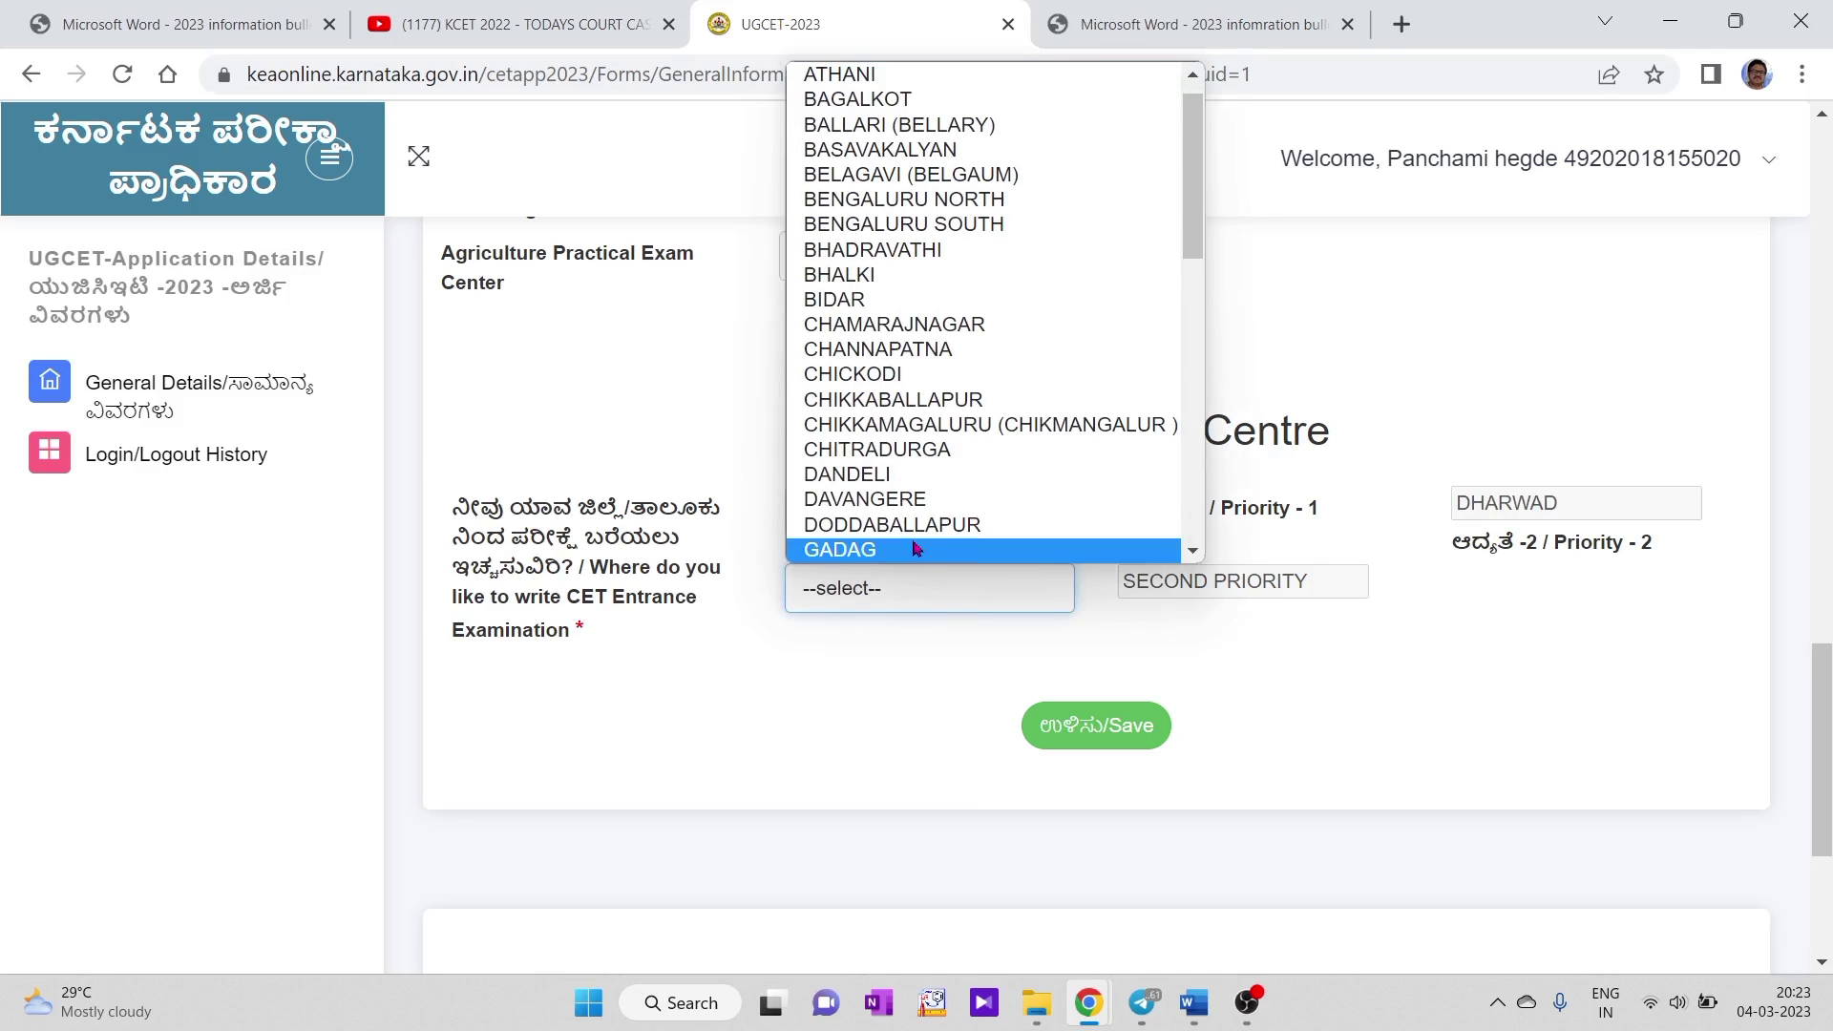
scroll(916, 453, "up", 1)
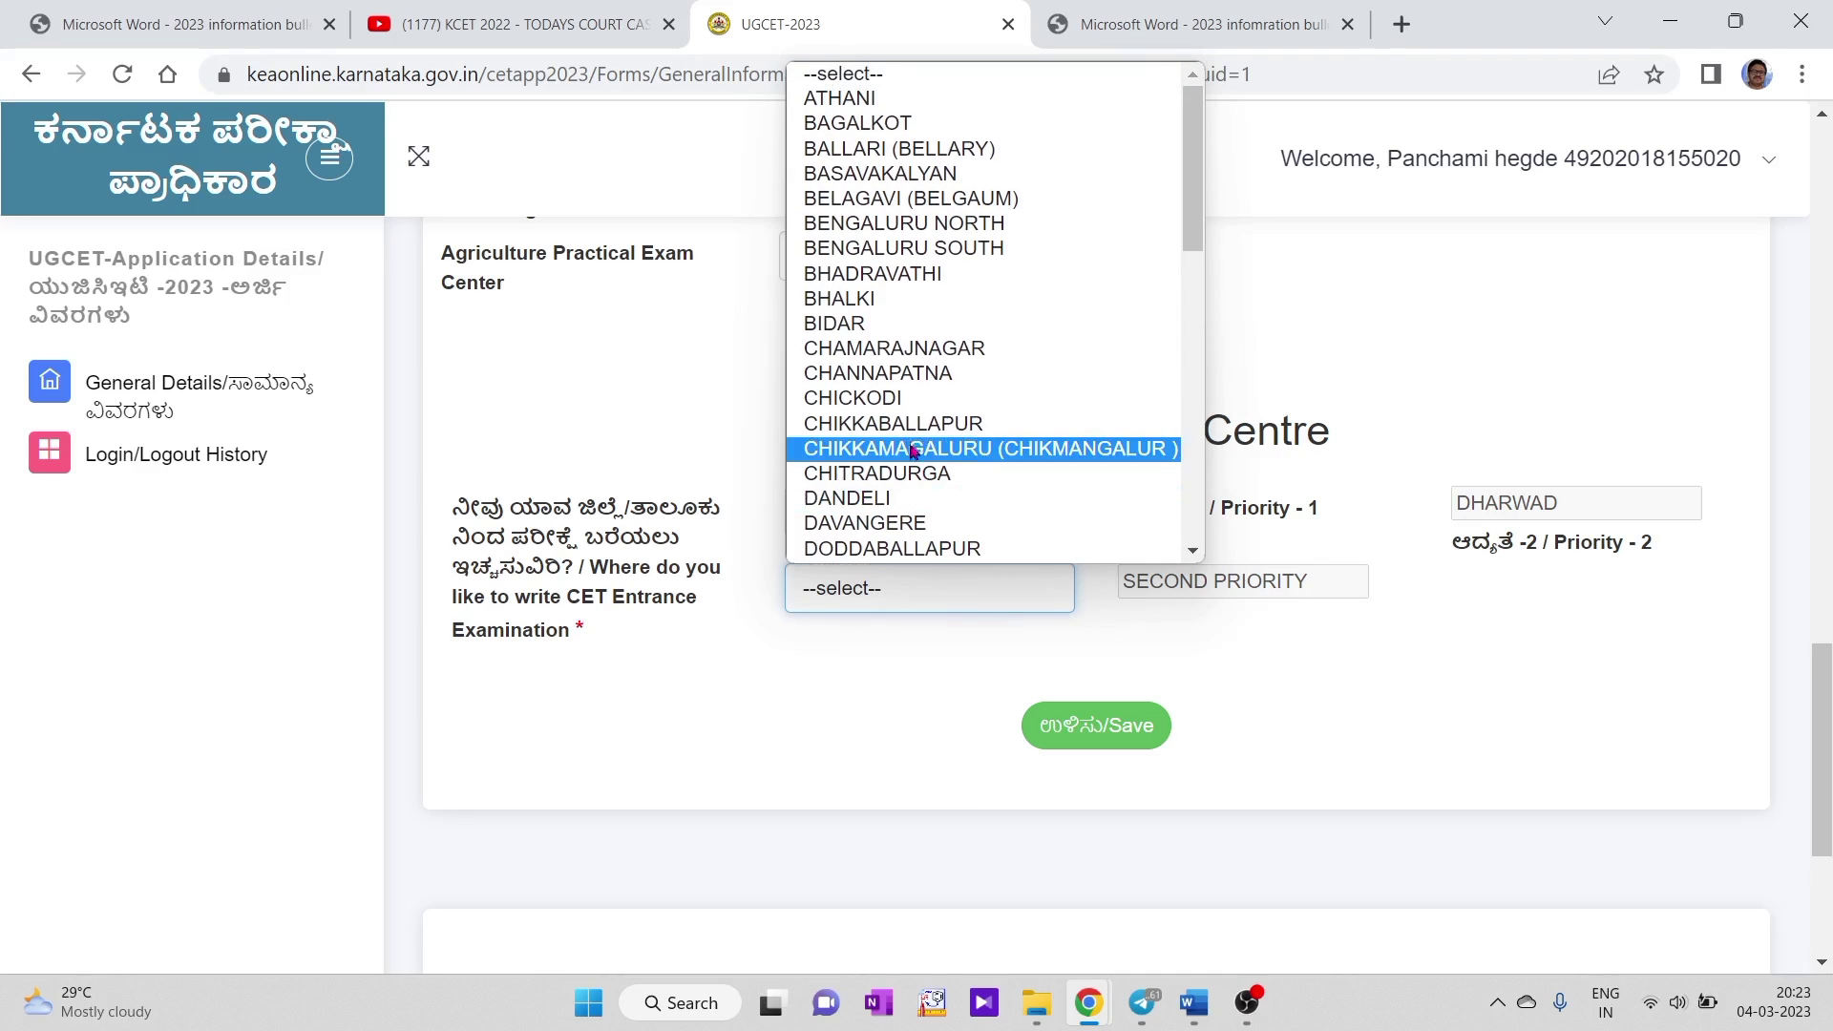
scroll(913, 447, "down", 9)
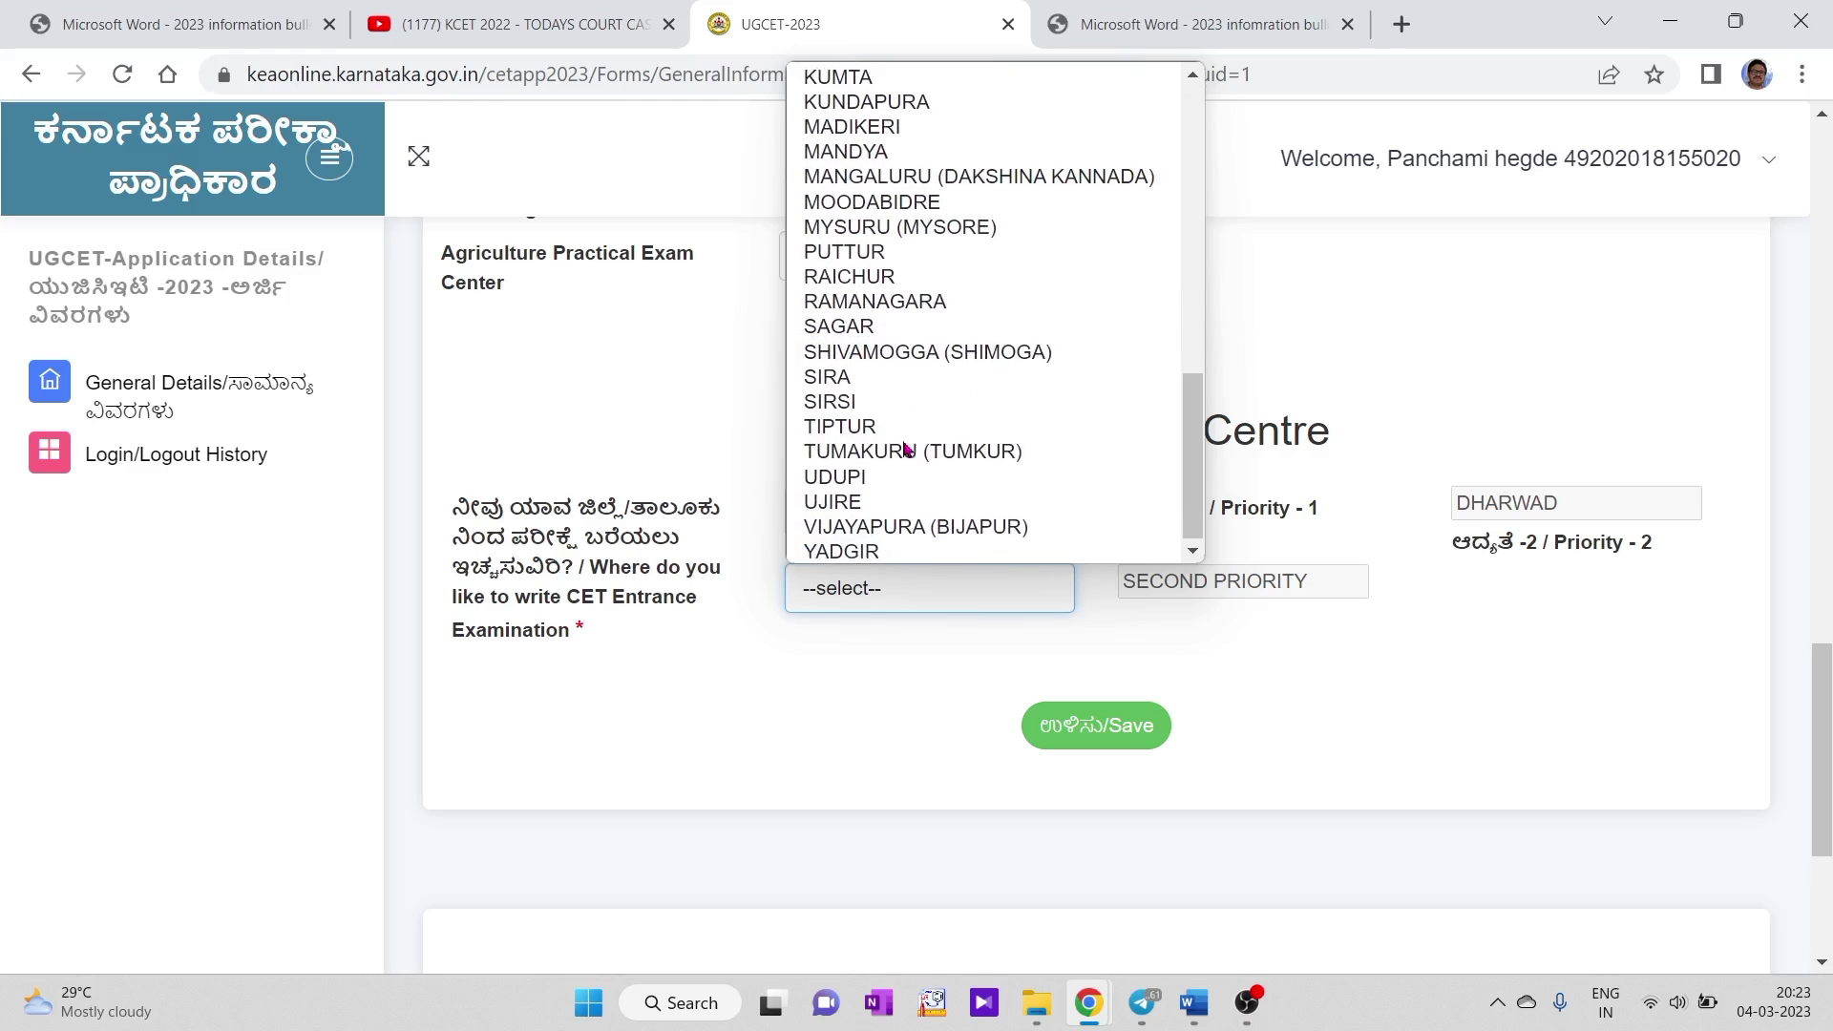
scroll(907, 451, "up", 4)
scroll(907, 451, "up", 2)
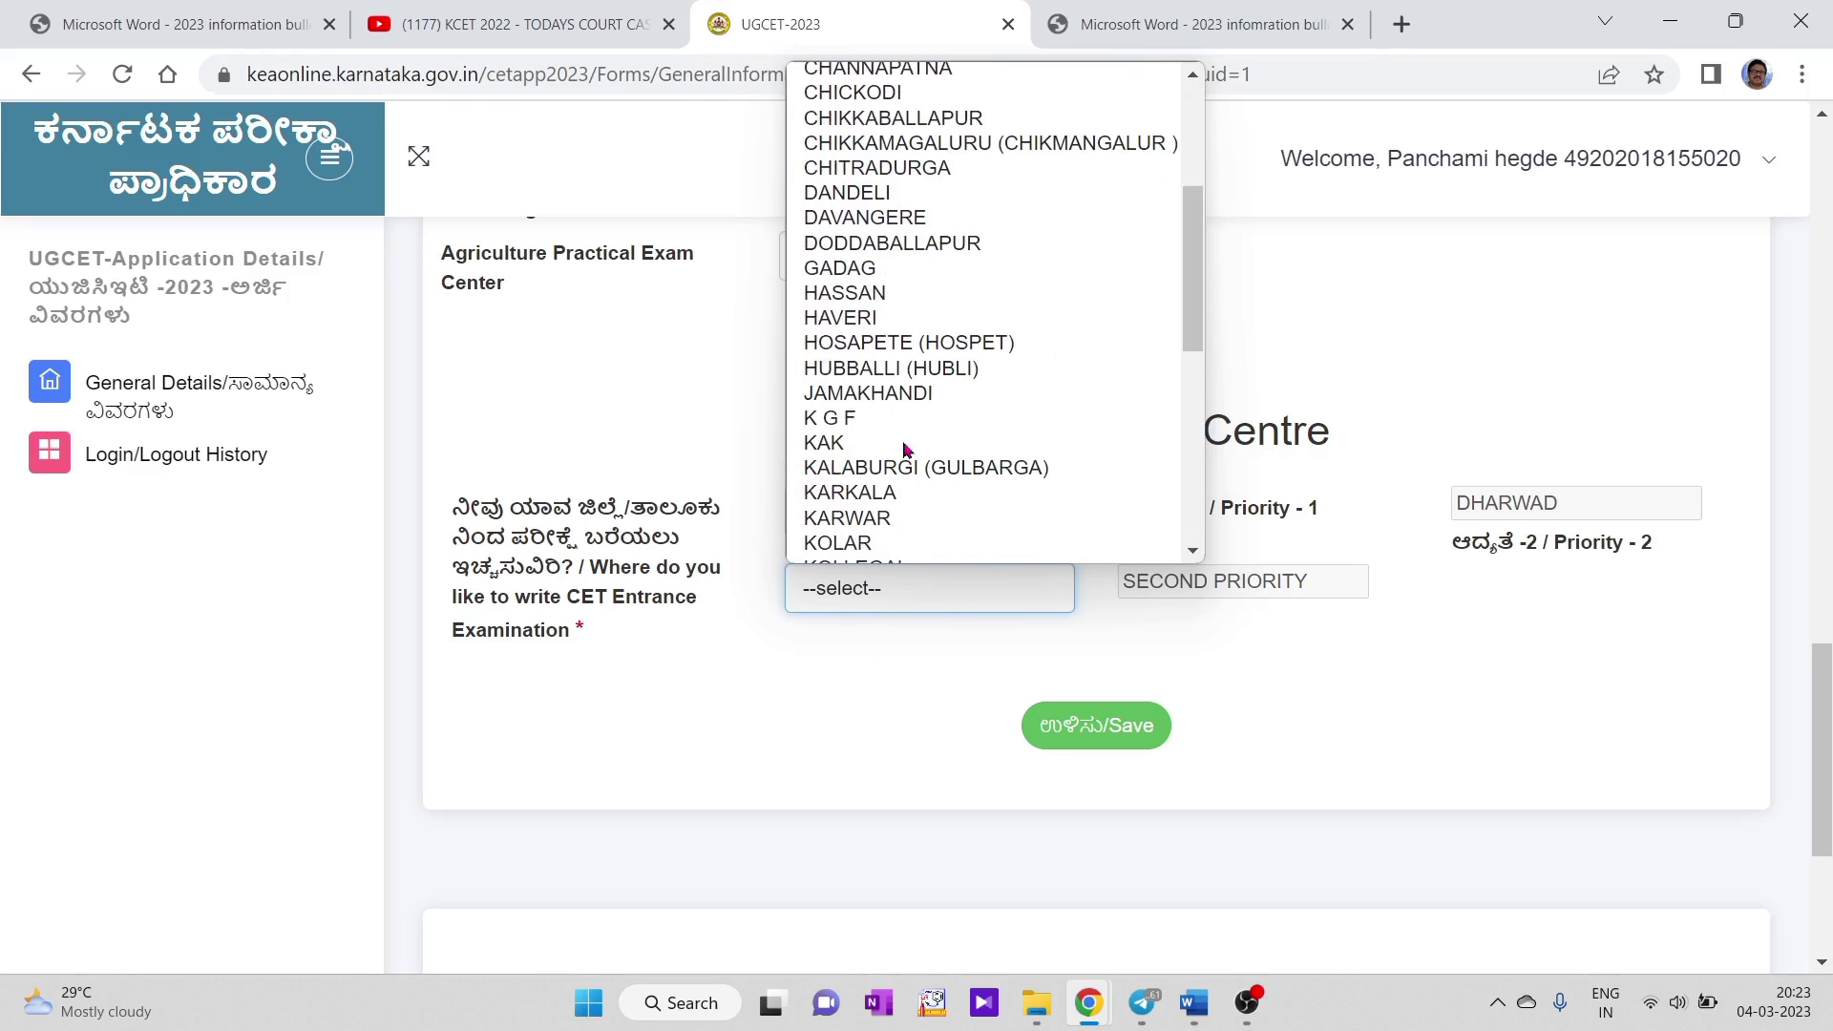
left_click(886, 377)
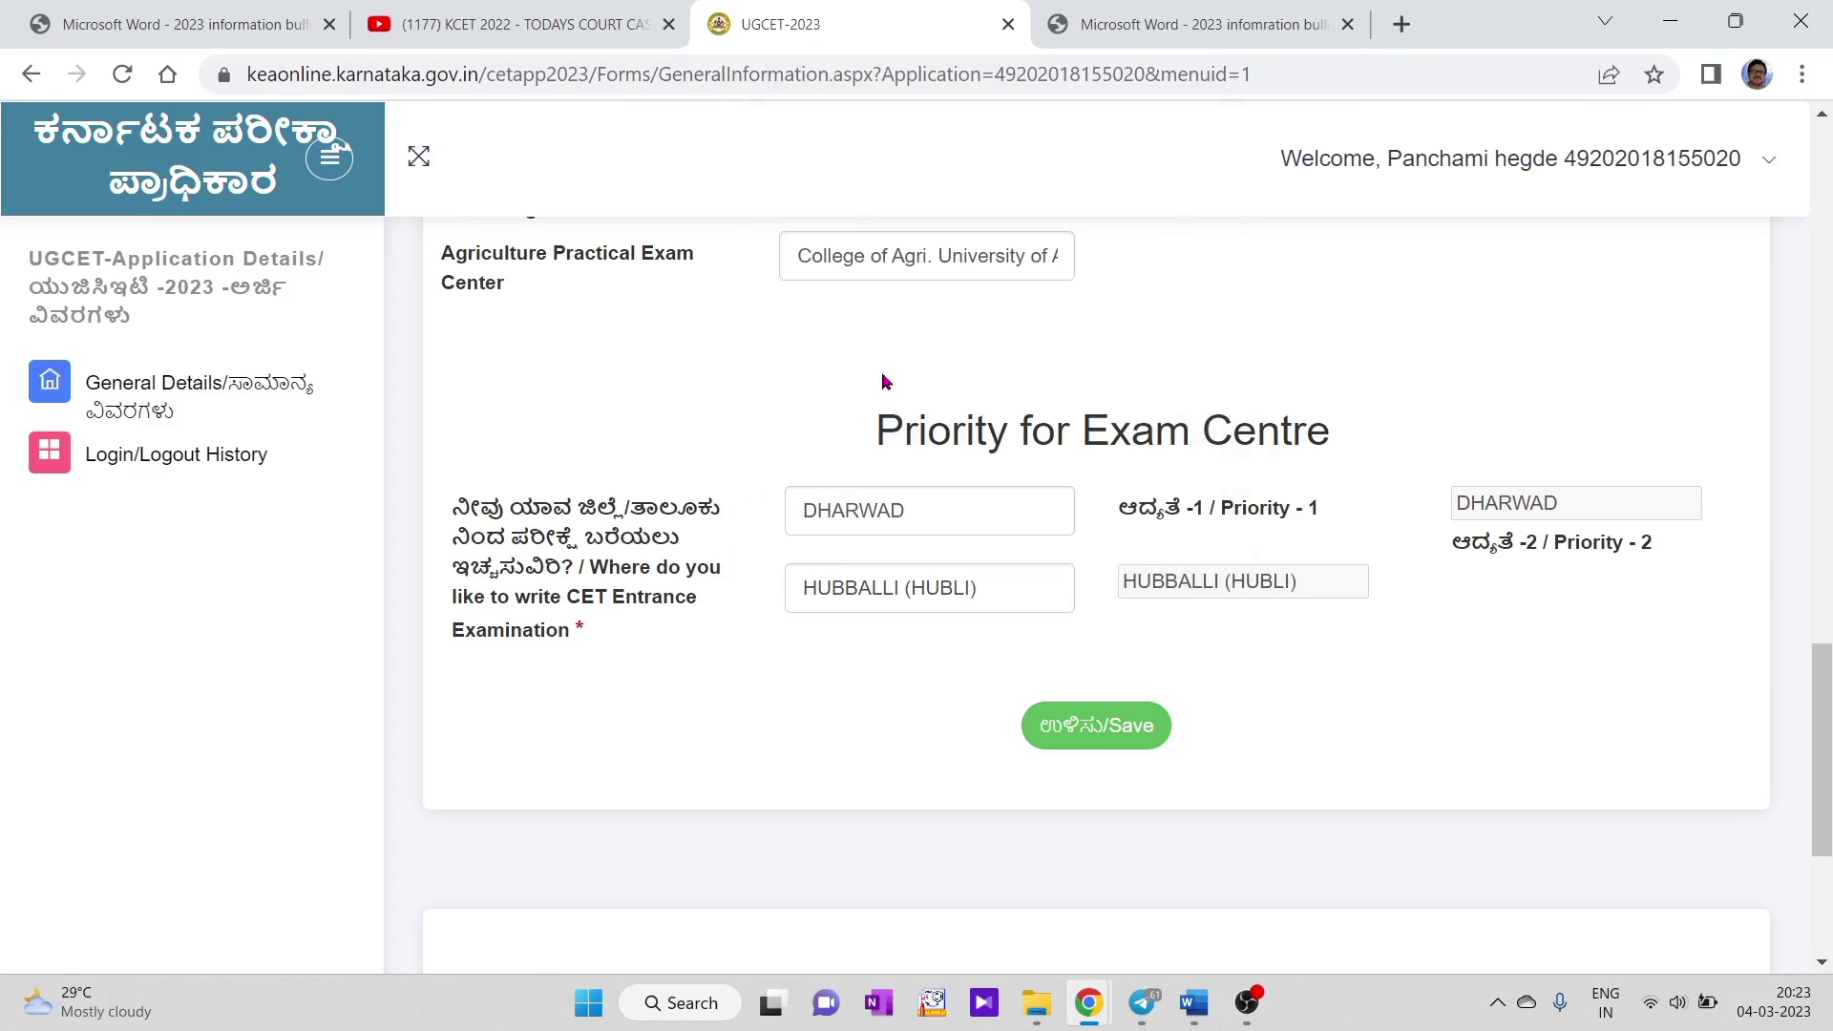
left_click(1095, 735)
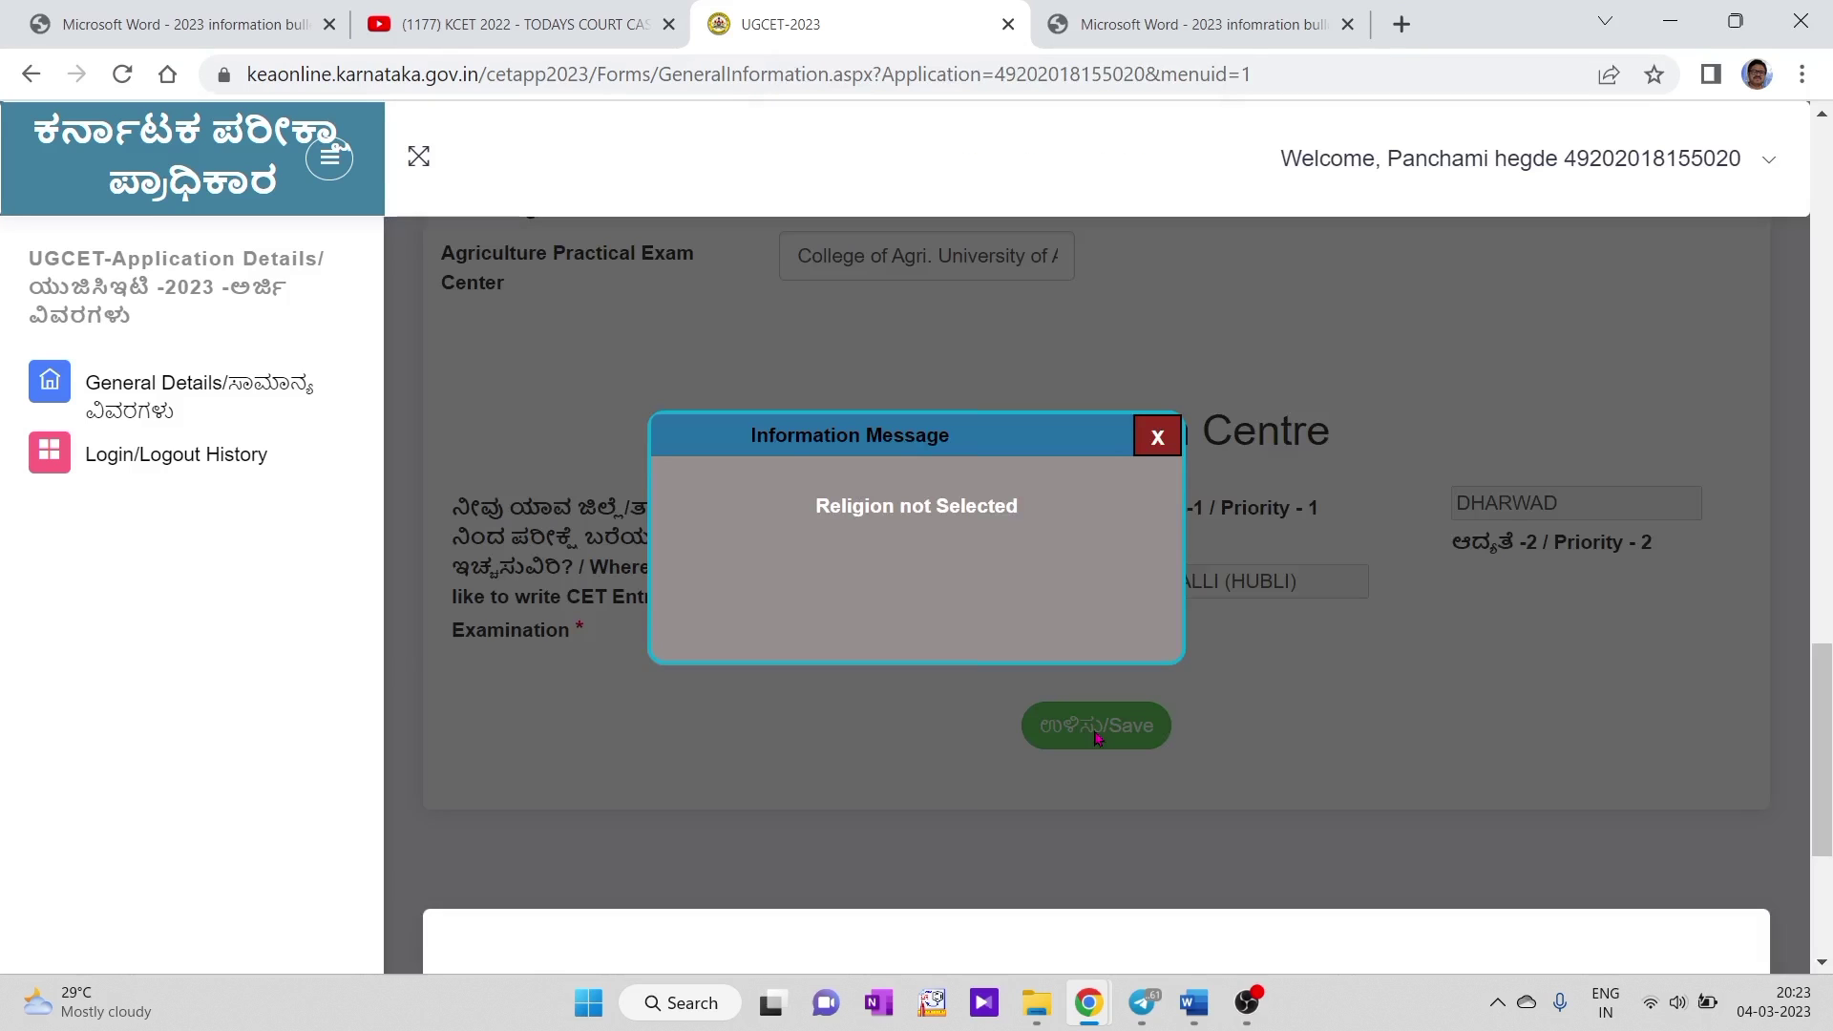
Set religion to Hindu and save the General Details.
left_click(1156, 437)
scroll(1371, 667, "up", 9)
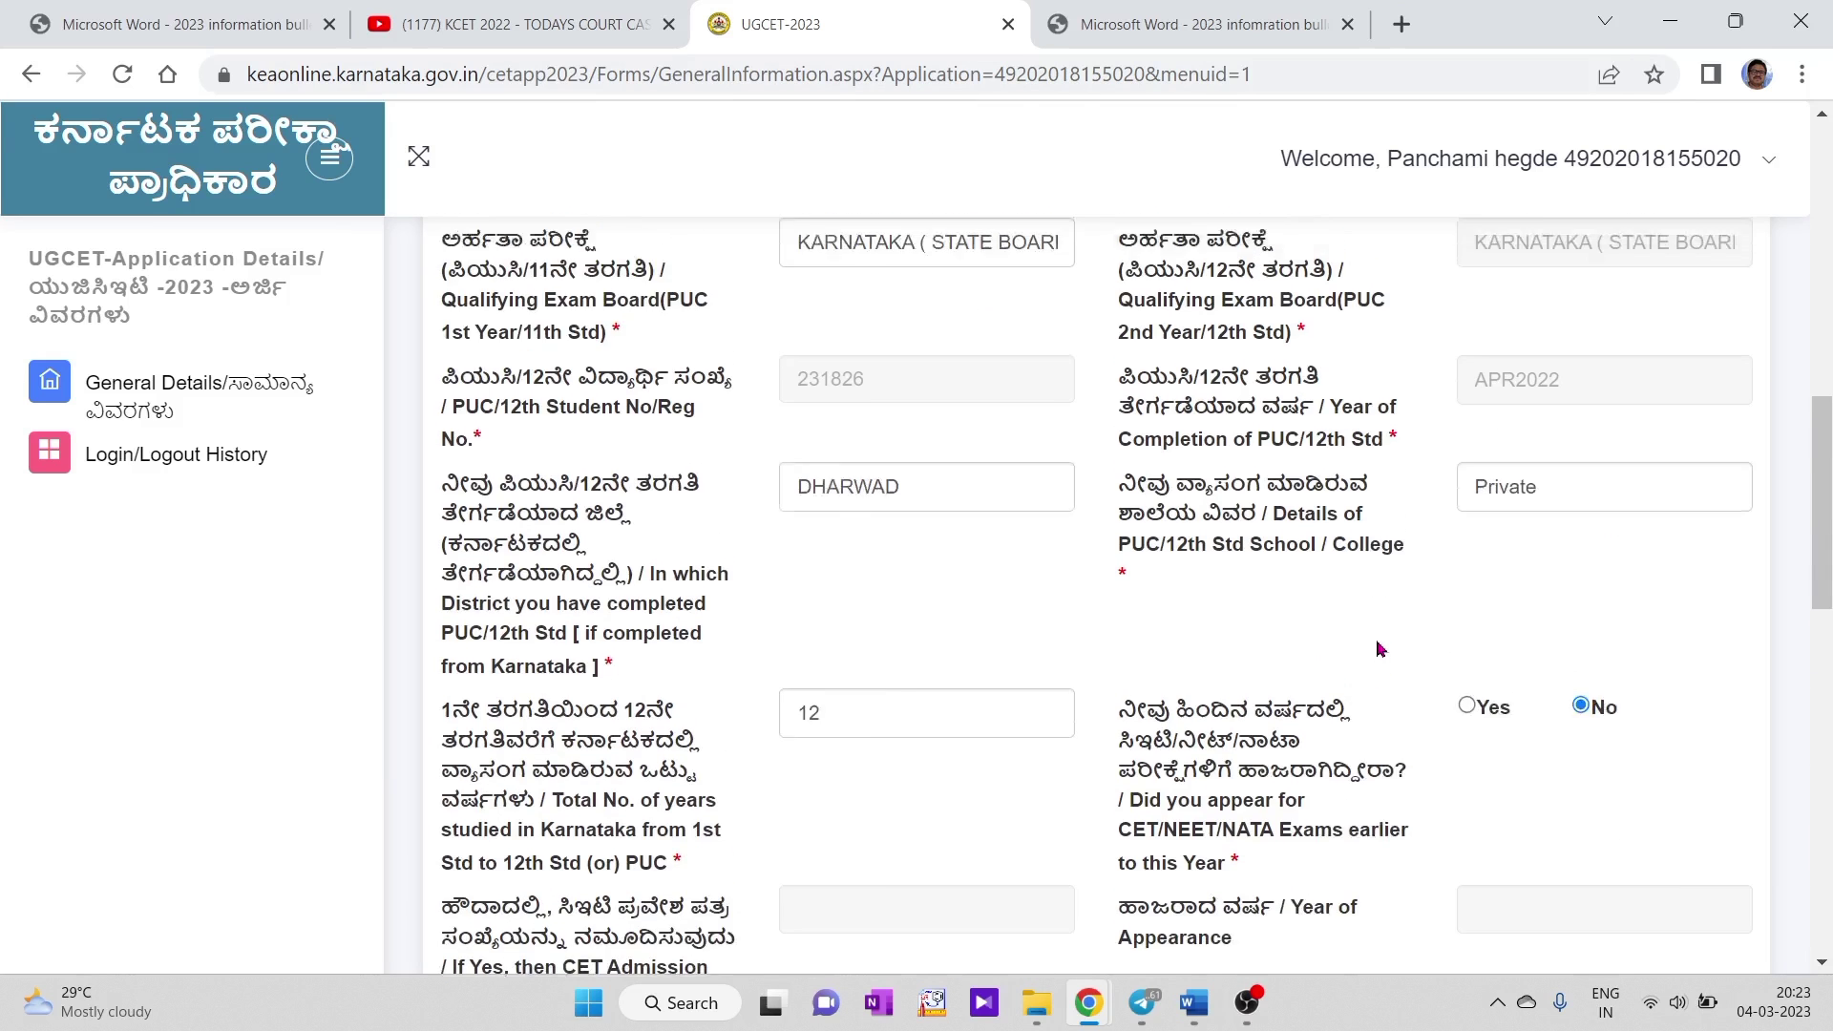
scroll(1379, 648, "up", 5)
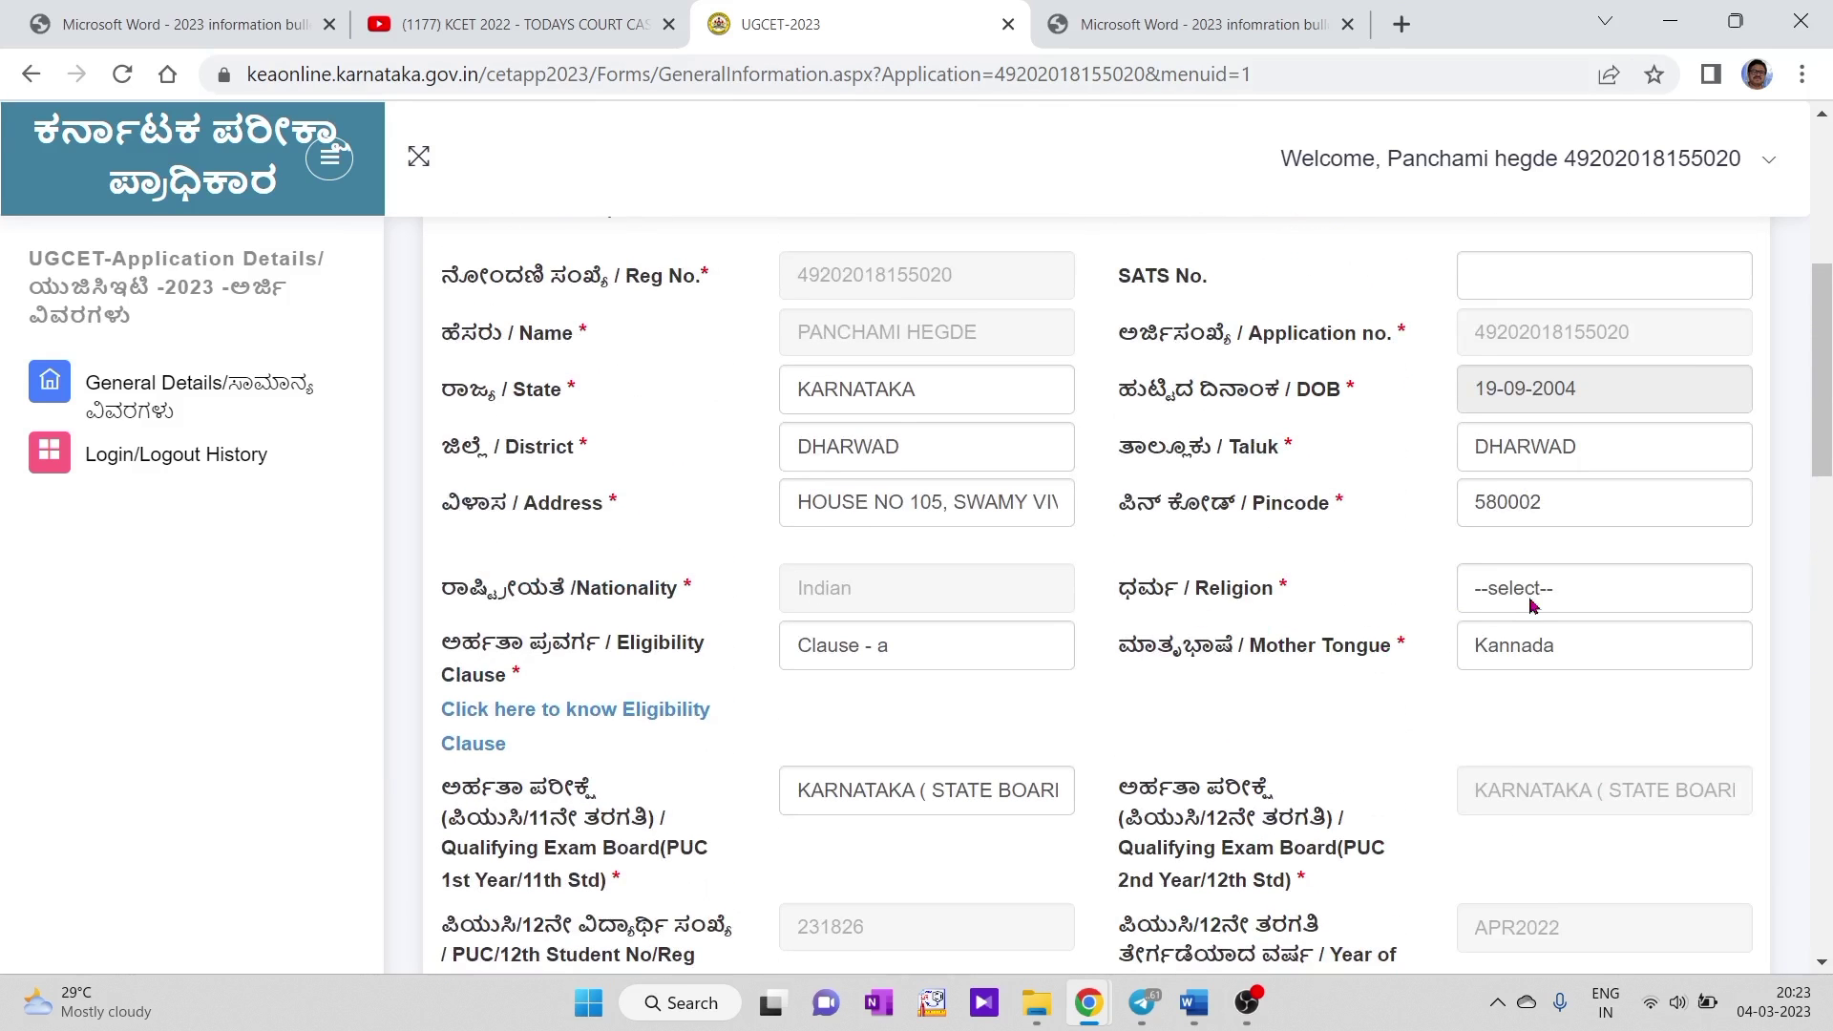
left_click(1530, 604)
left_click(1519, 659)
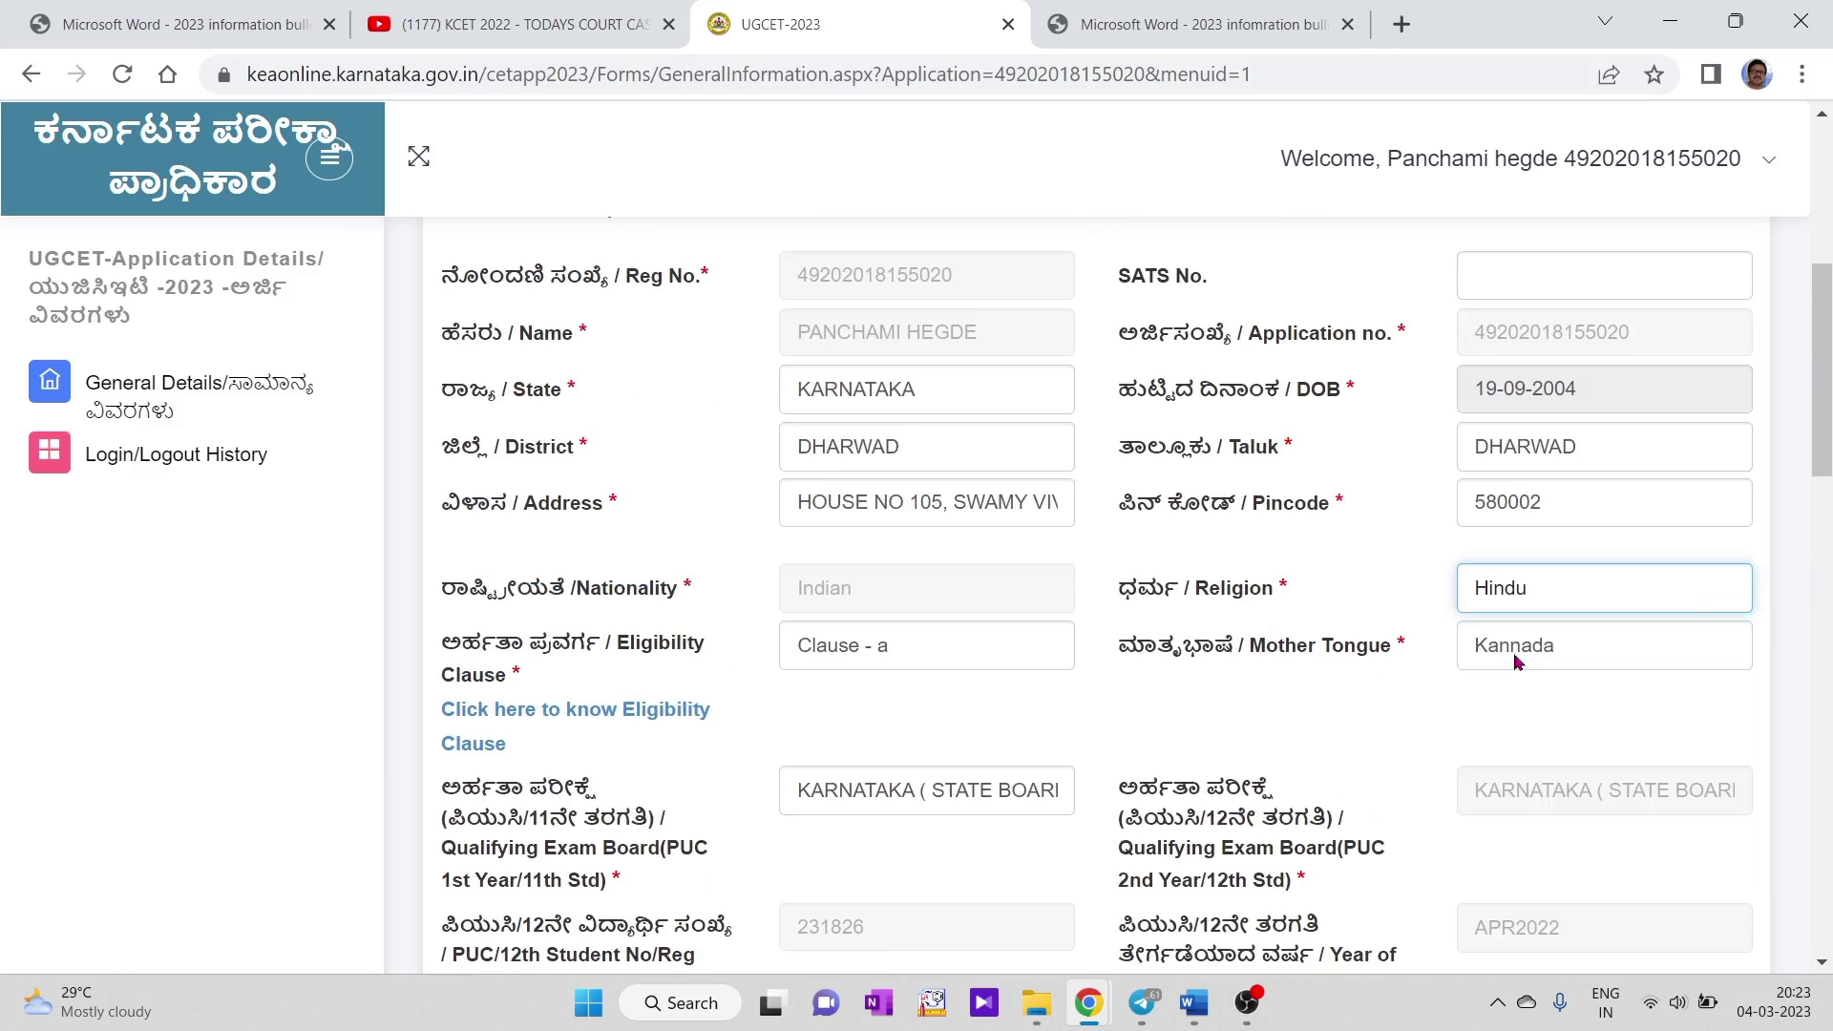
scroll(1408, 716, "down", 15)
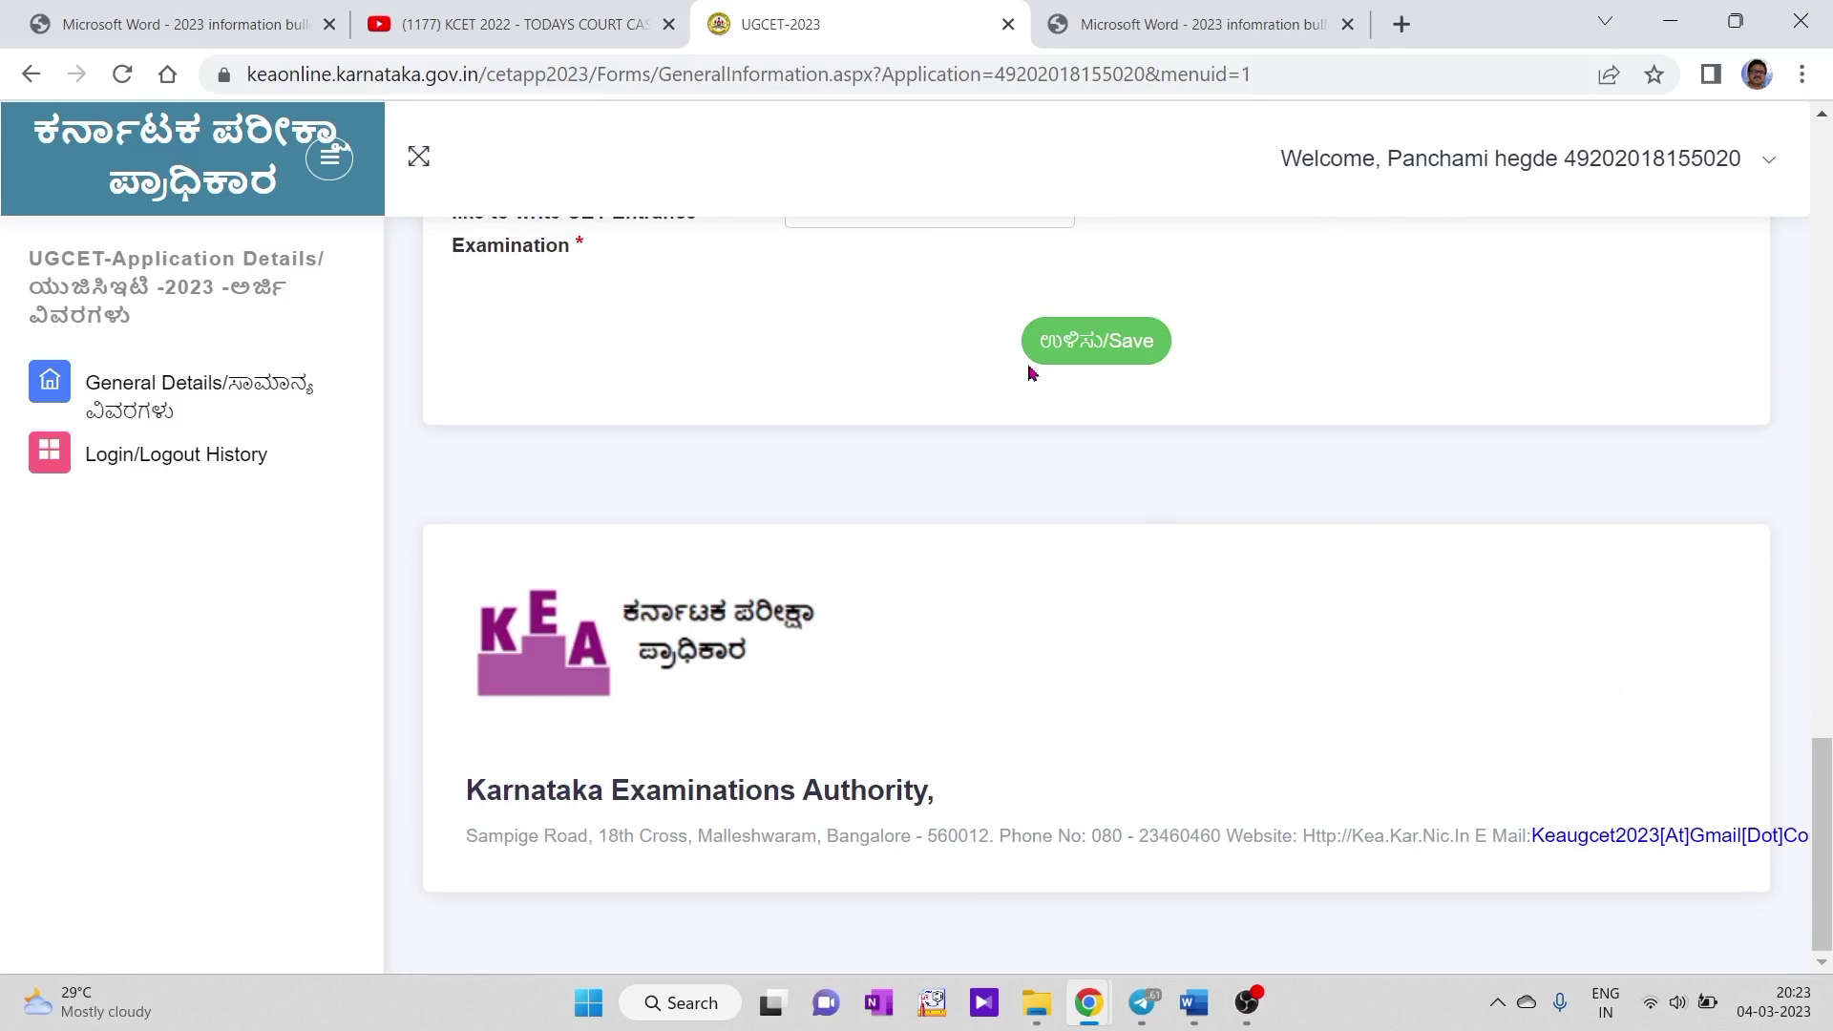
left_click(1131, 353)
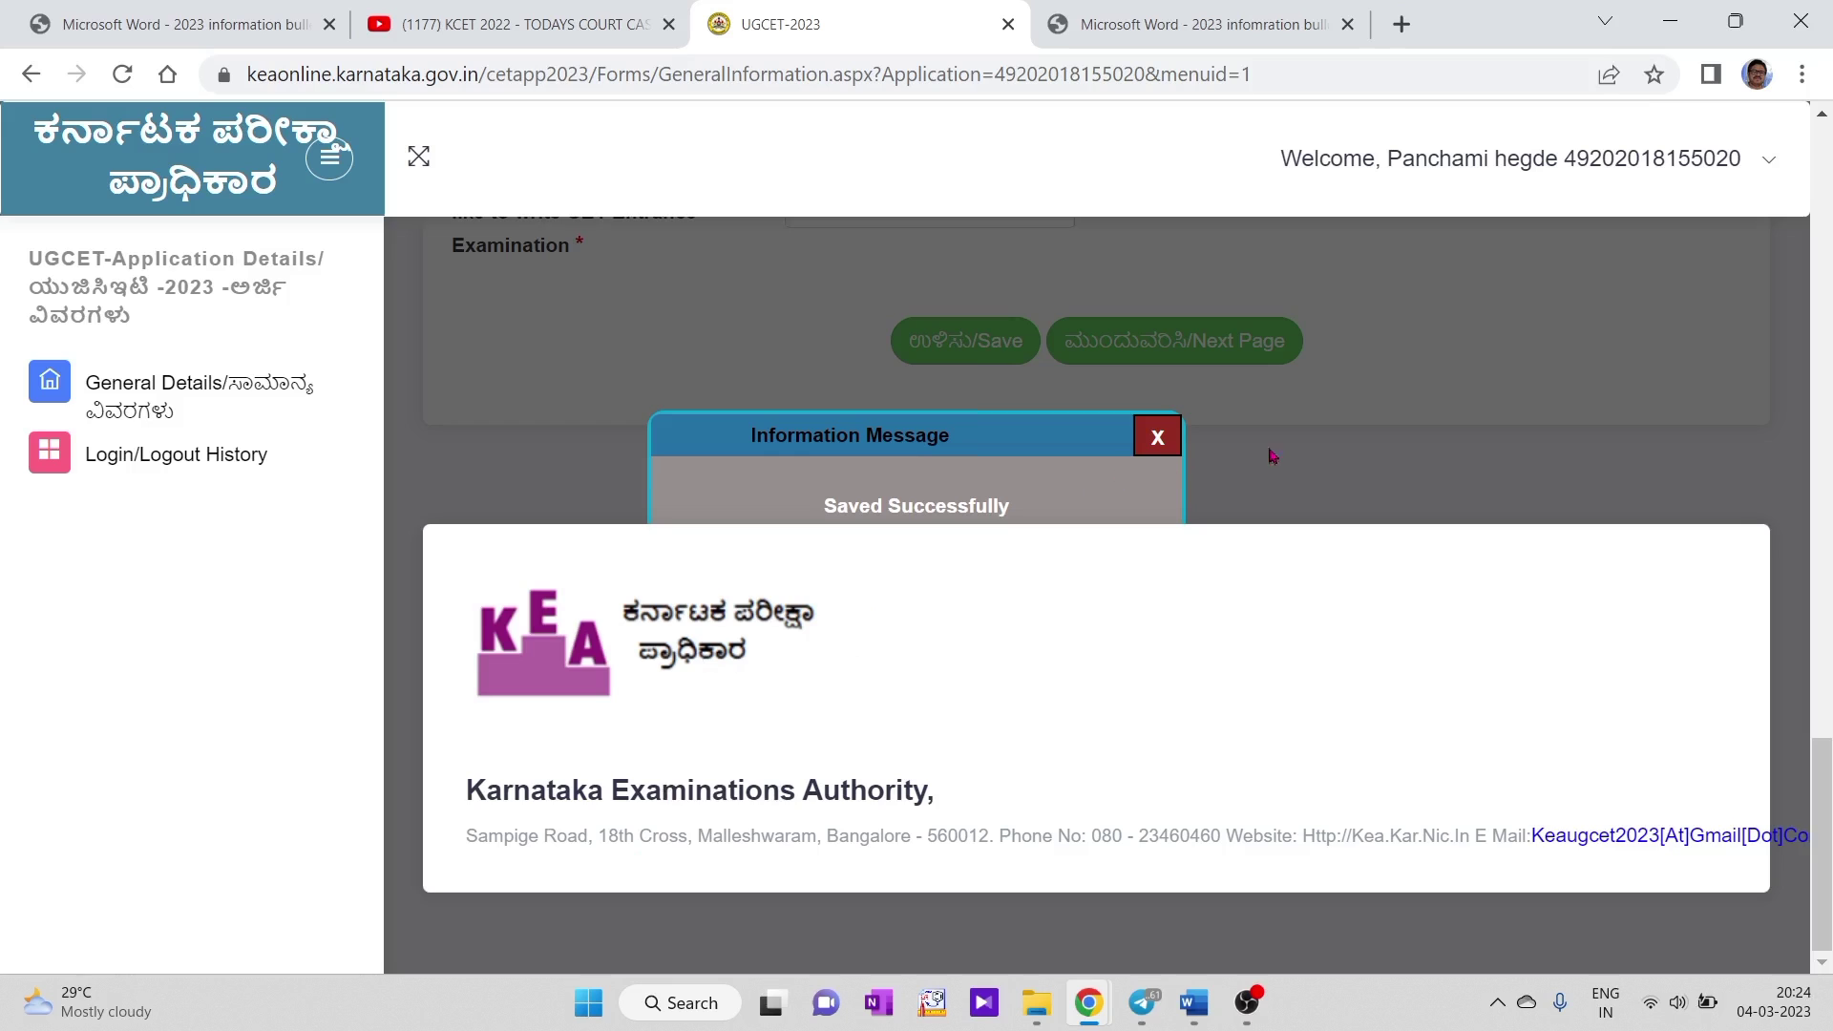
Dismiss the saved confirmation and continue to the Reservation Claims page.
scroll(1375, 457, "up", 3)
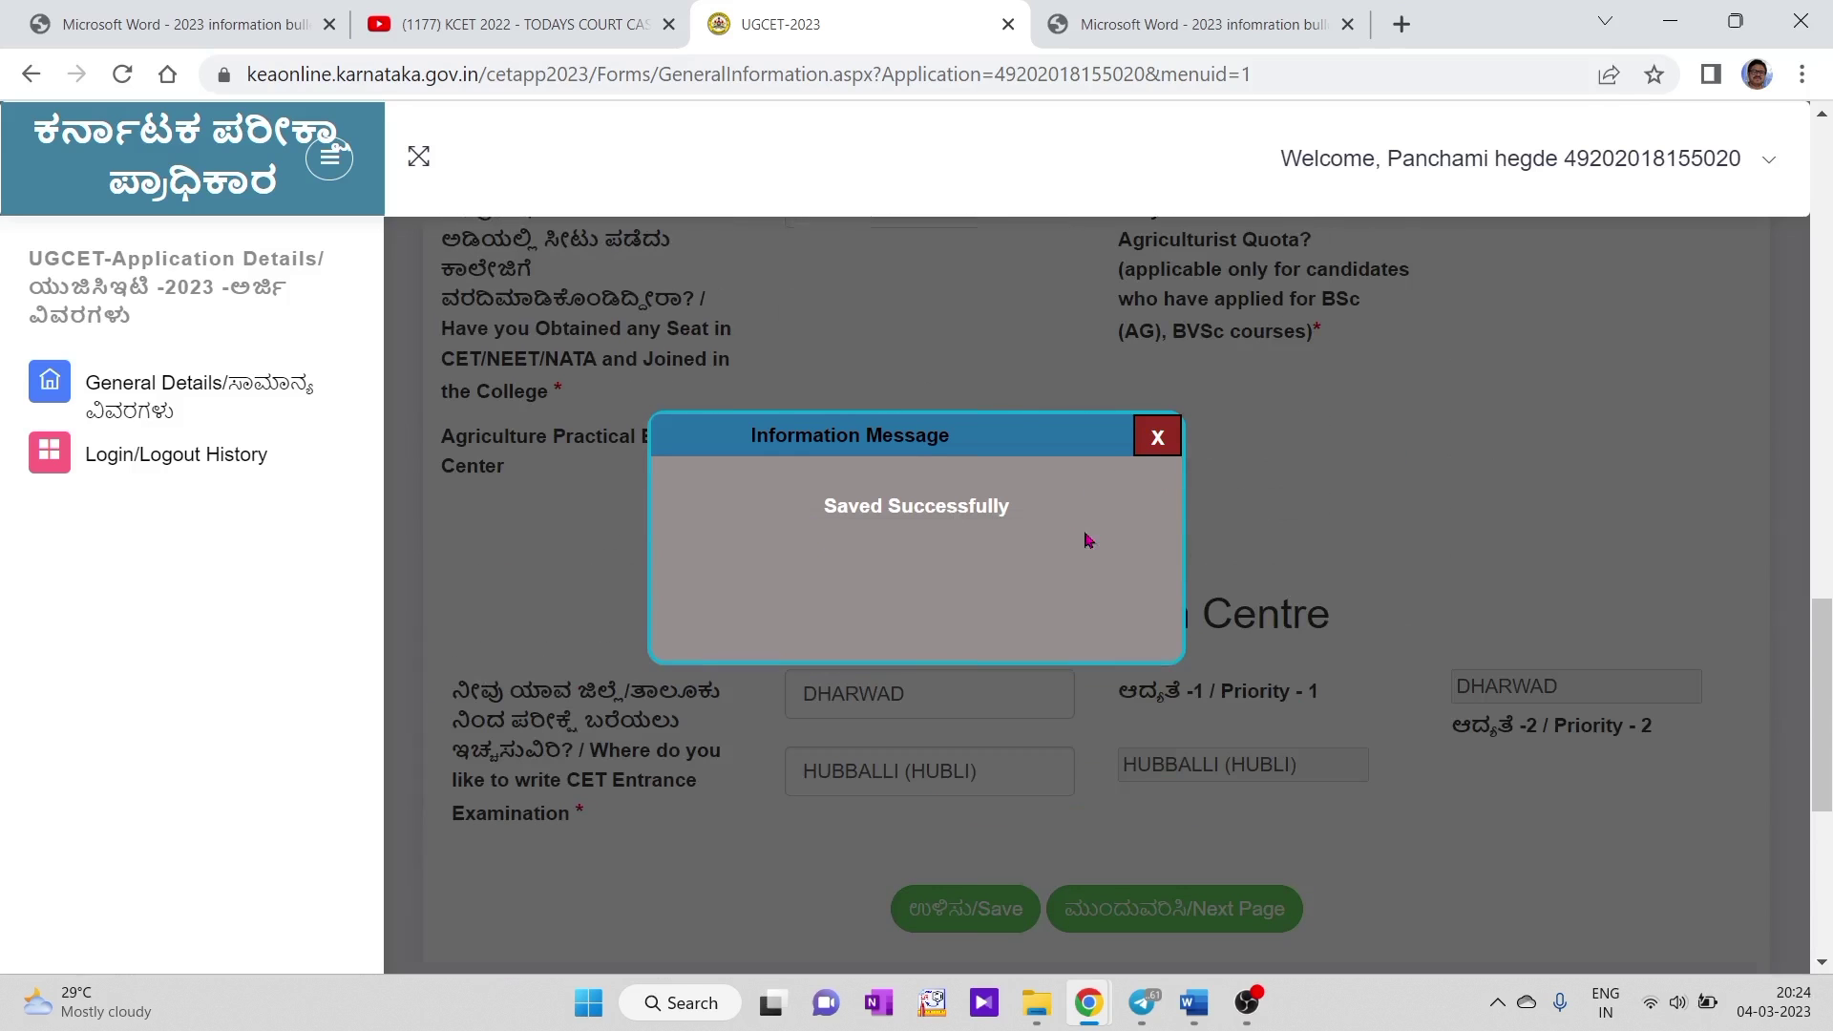
left_click(1158, 439)
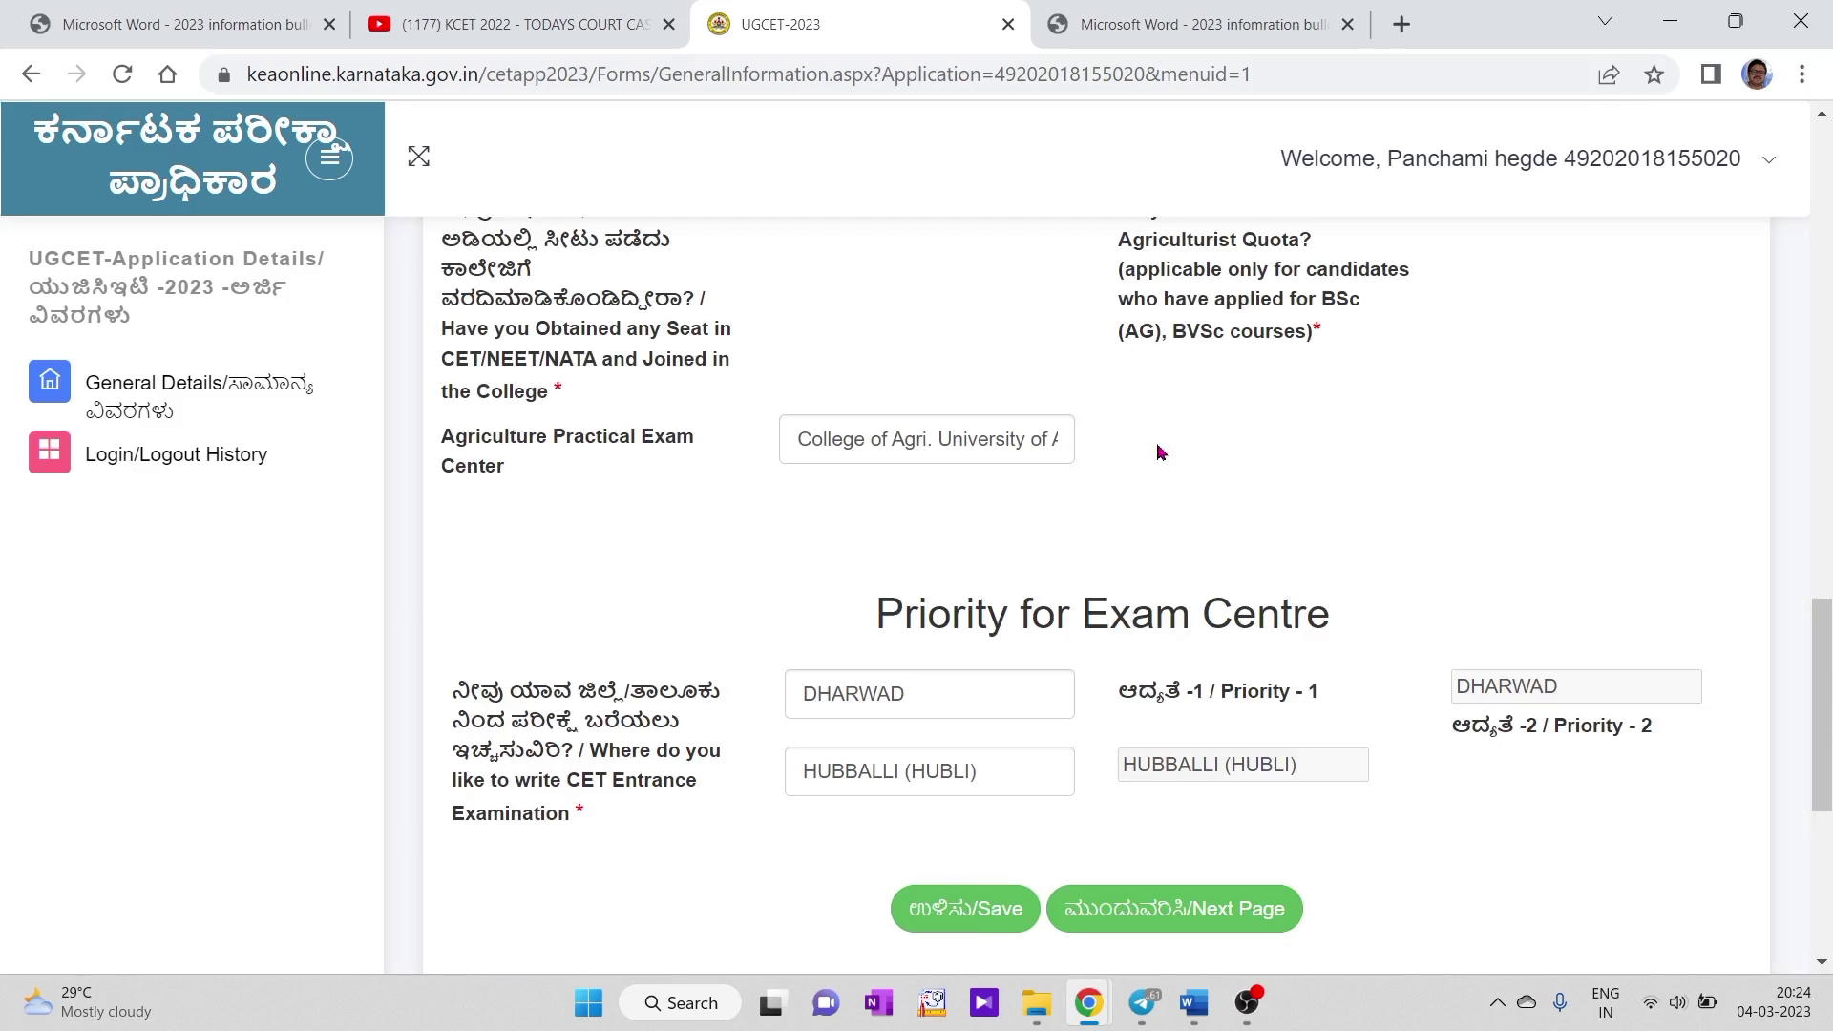
left_click(1134, 918)
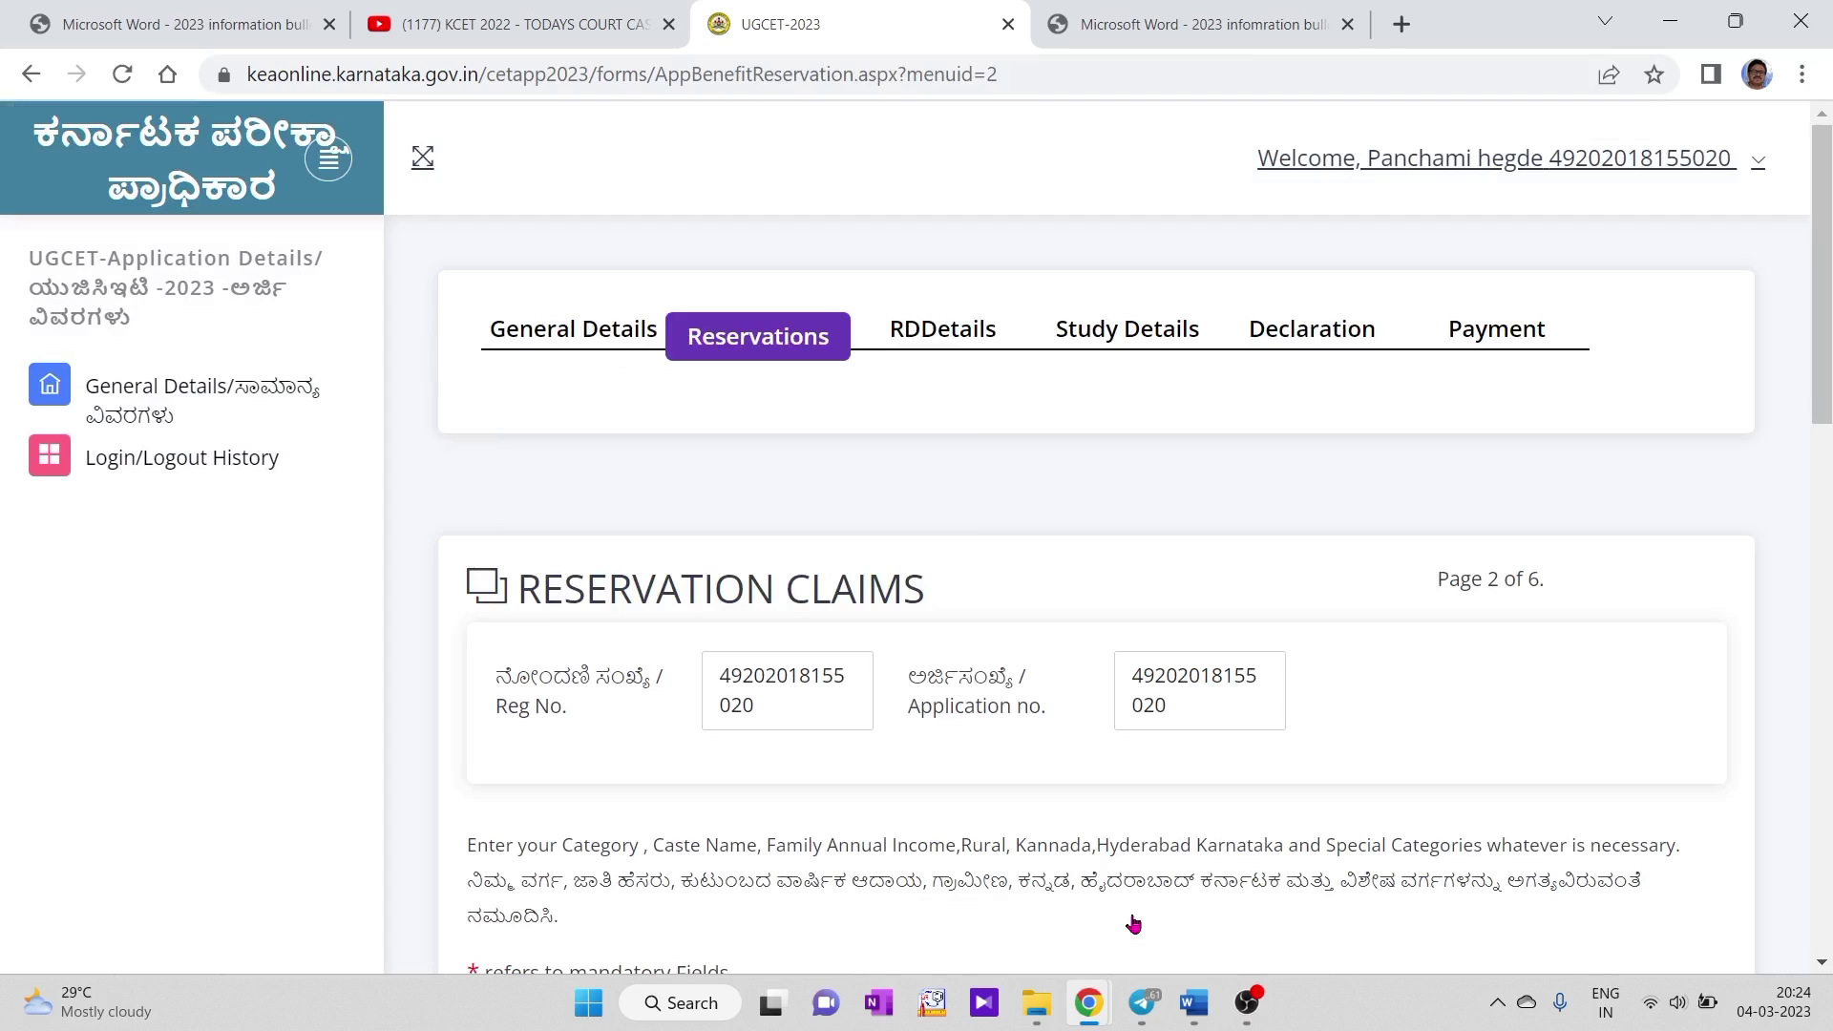
Select category GM and enter BRAHMIN as the caste name.
scroll(1546, 658, "down", 3)
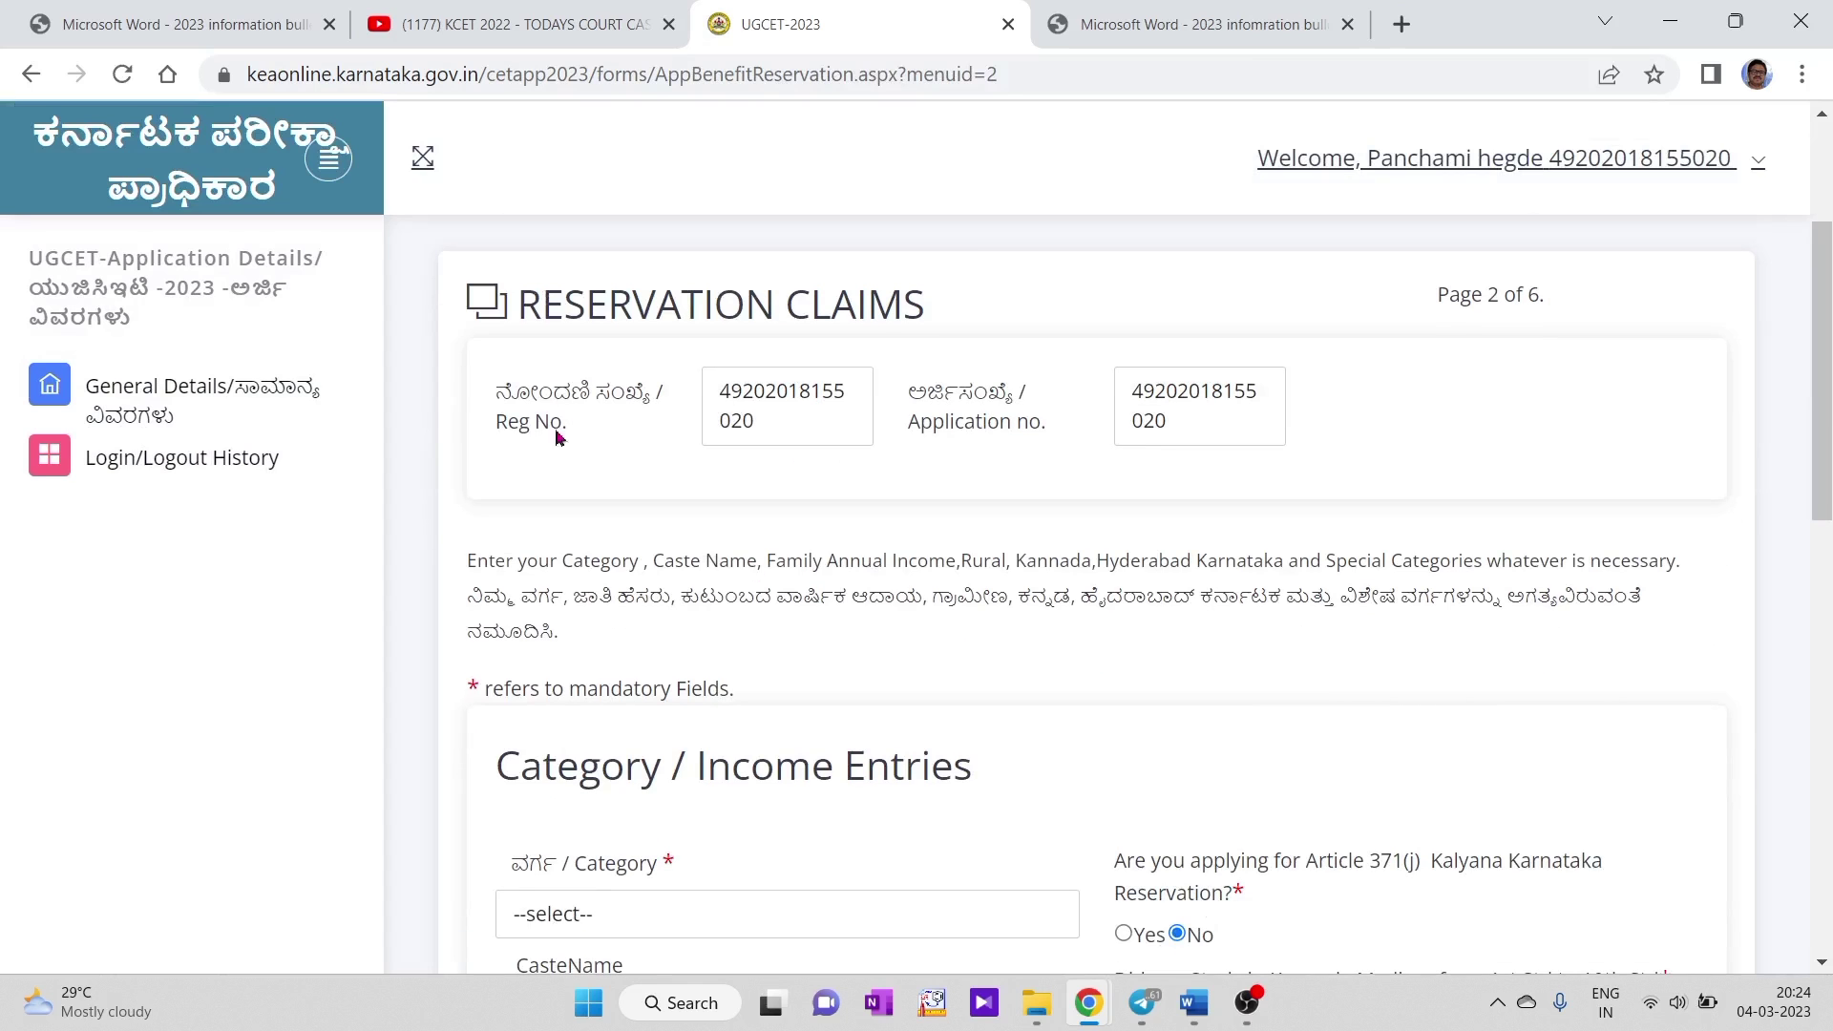
scroll(1072, 458, "down", 3)
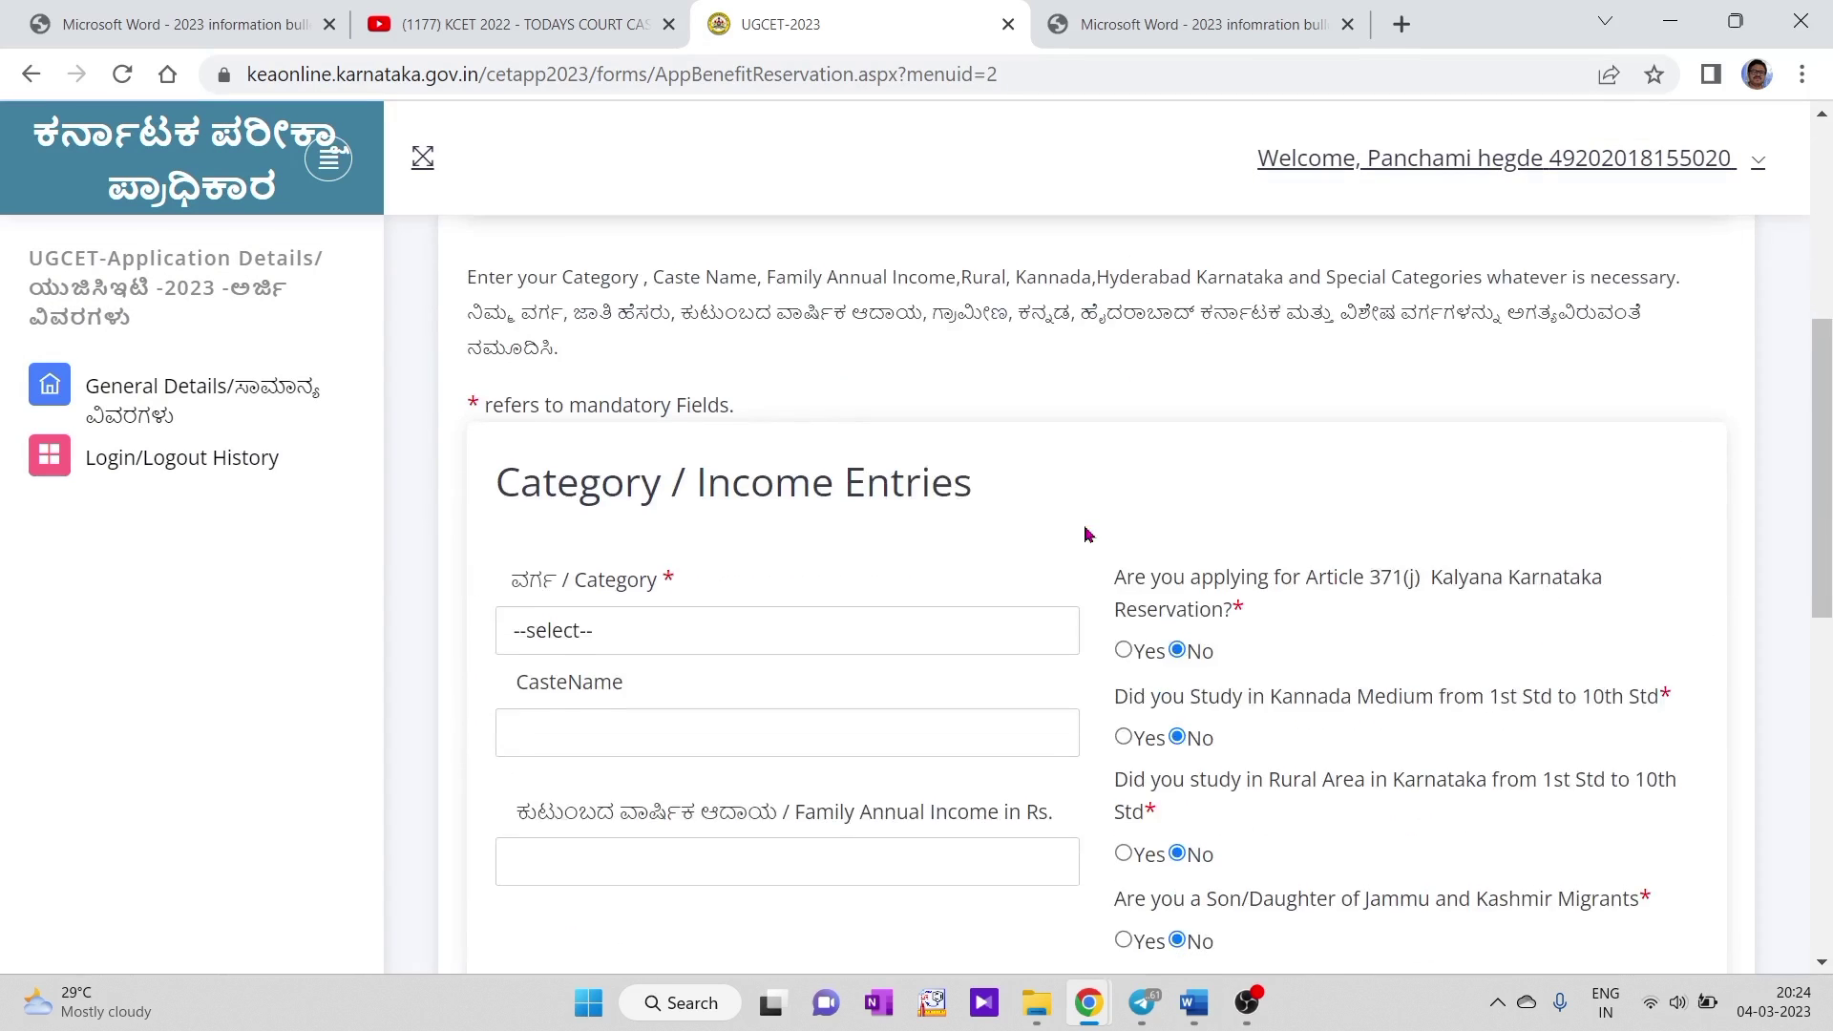
scroll(1086, 535, "down", 2)
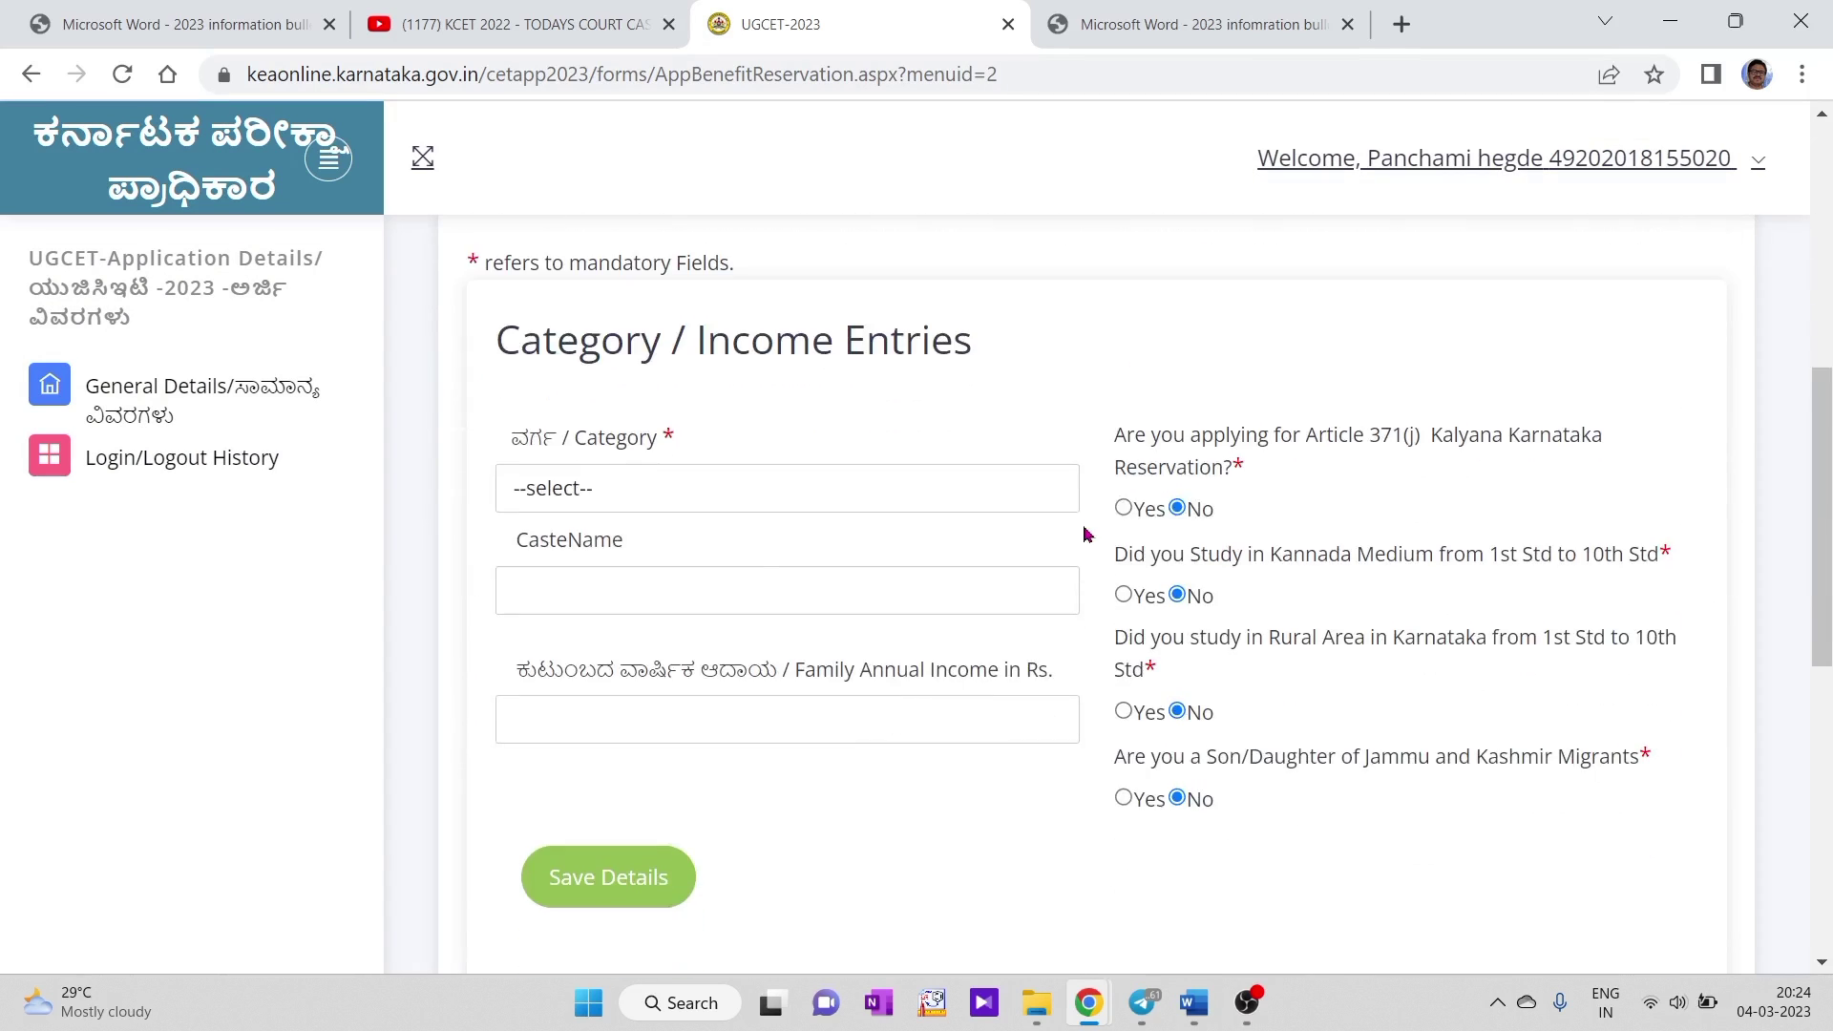
left_click(604, 496)
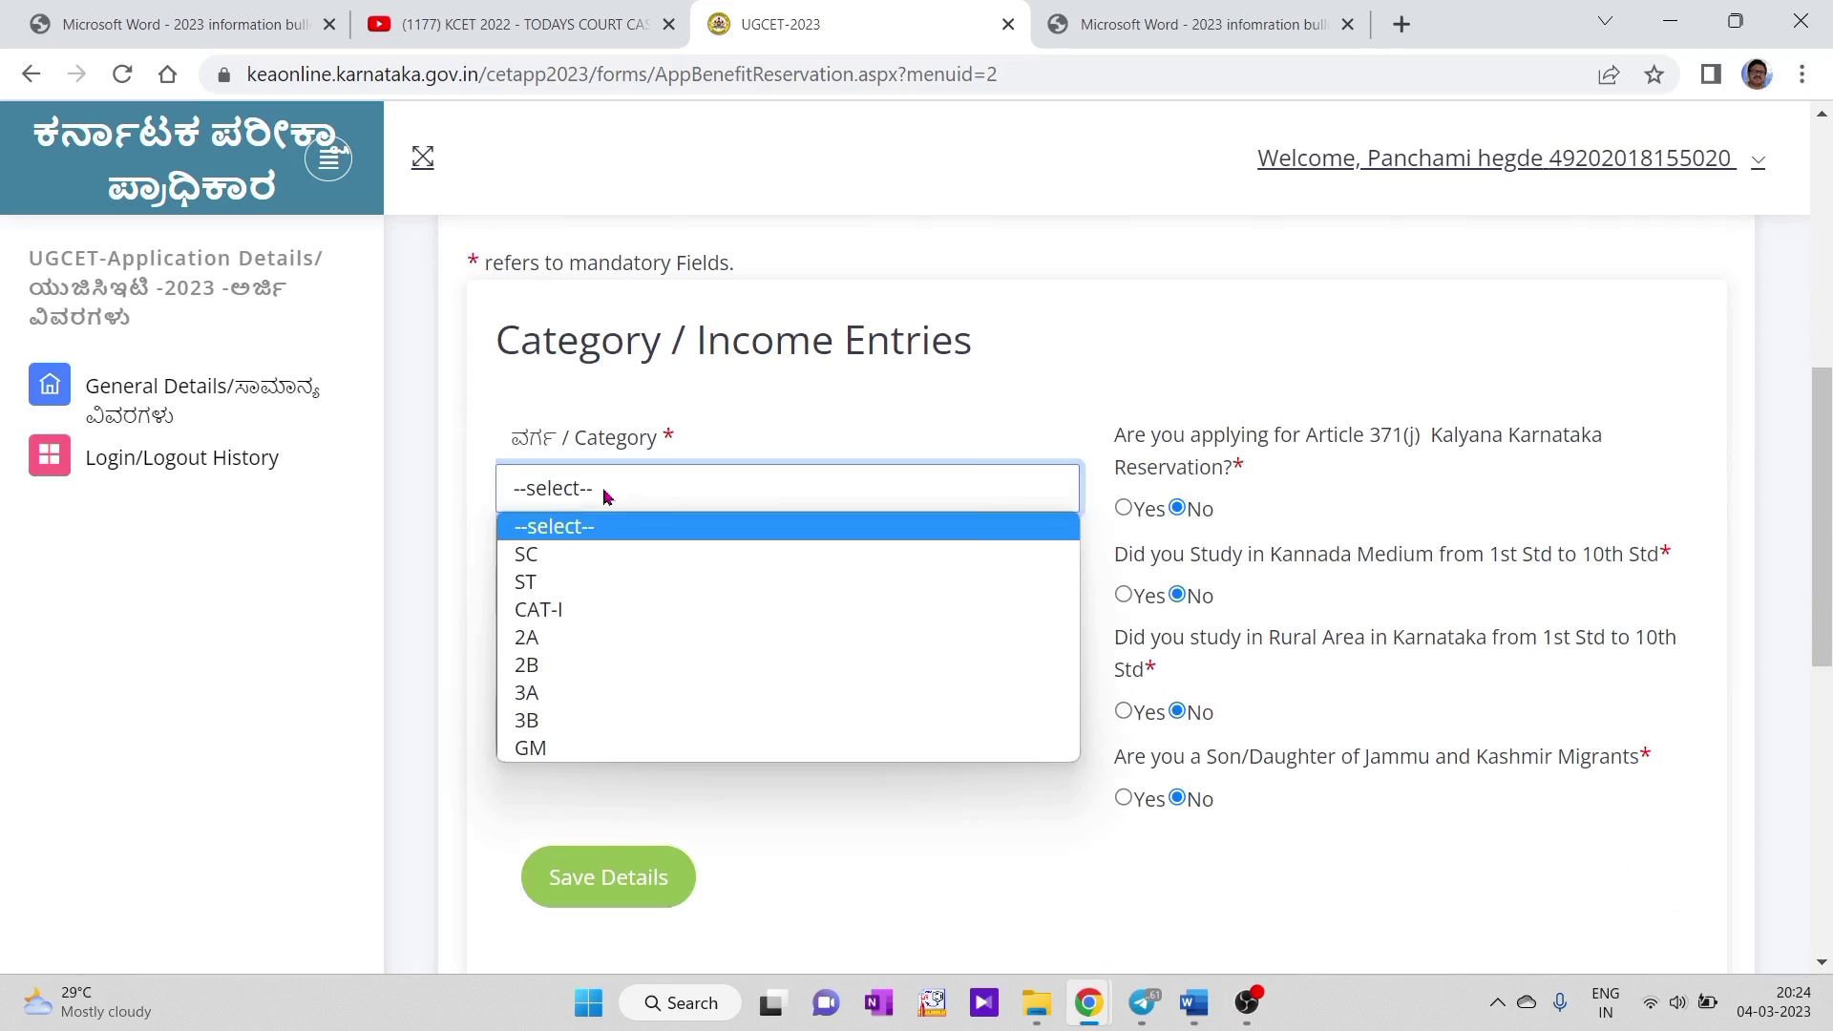
left_click(555, 748)
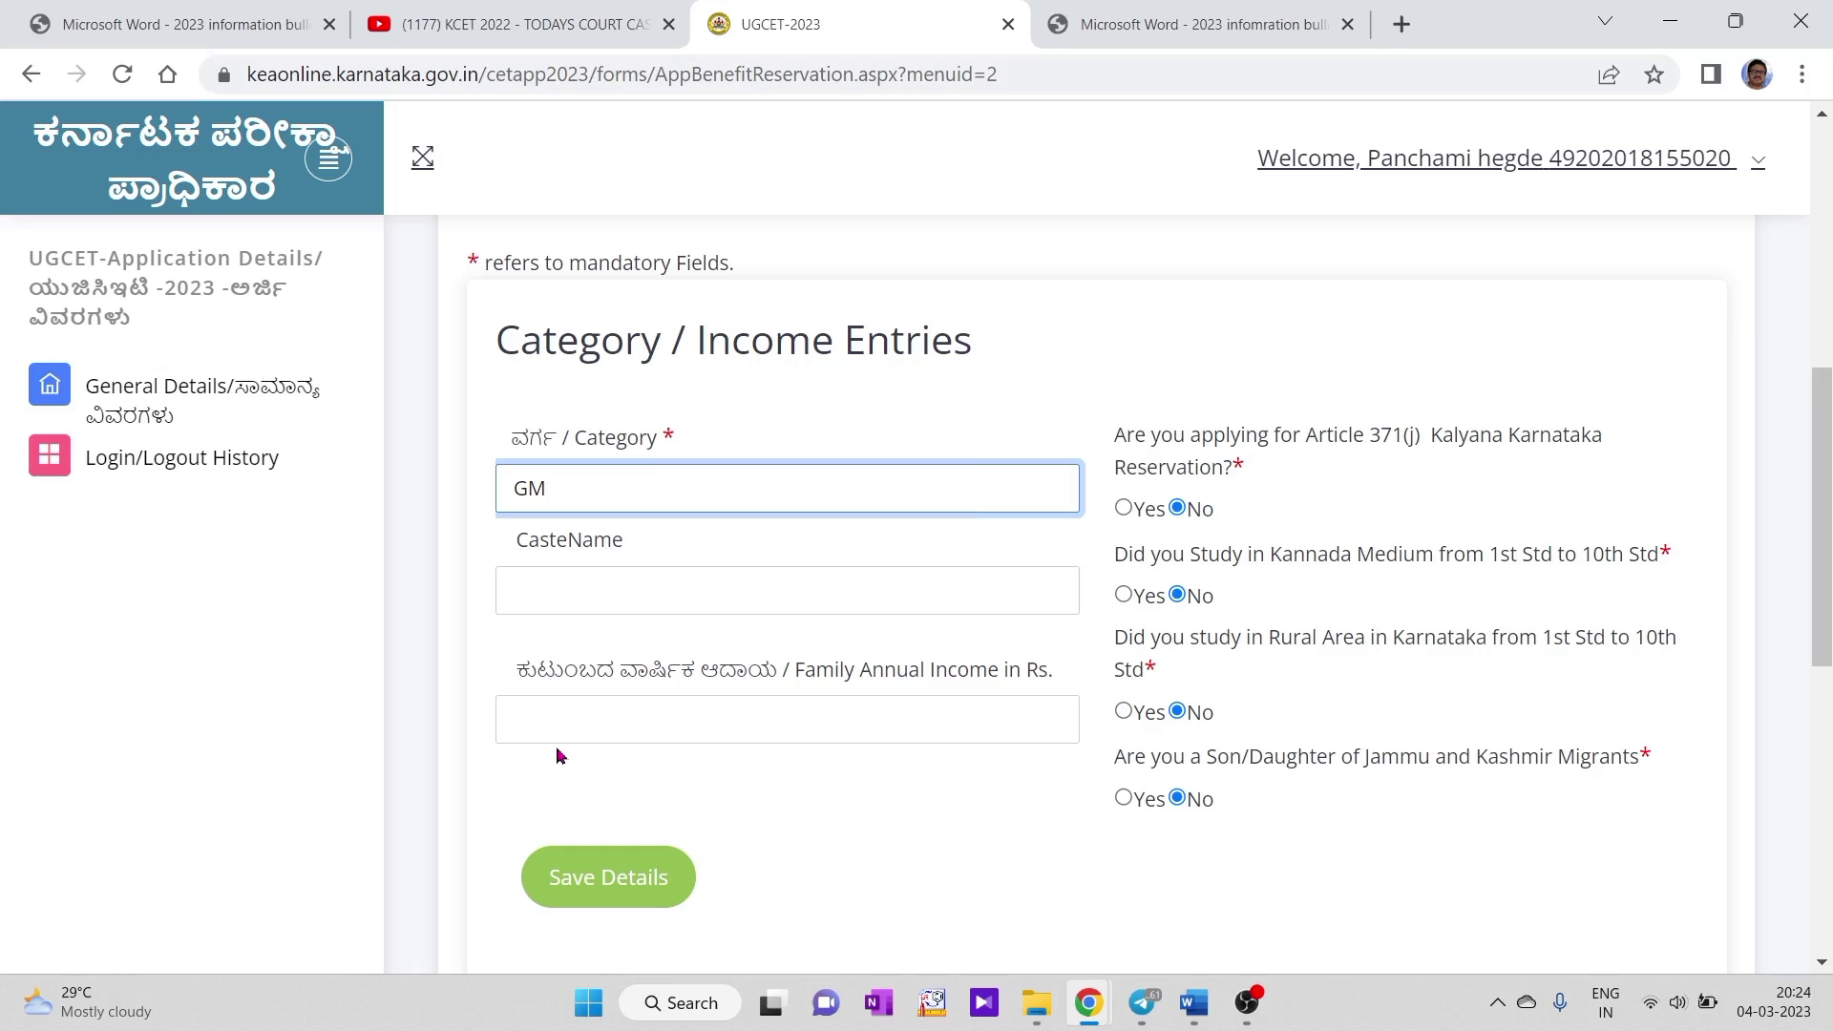
left_click(575, 591)
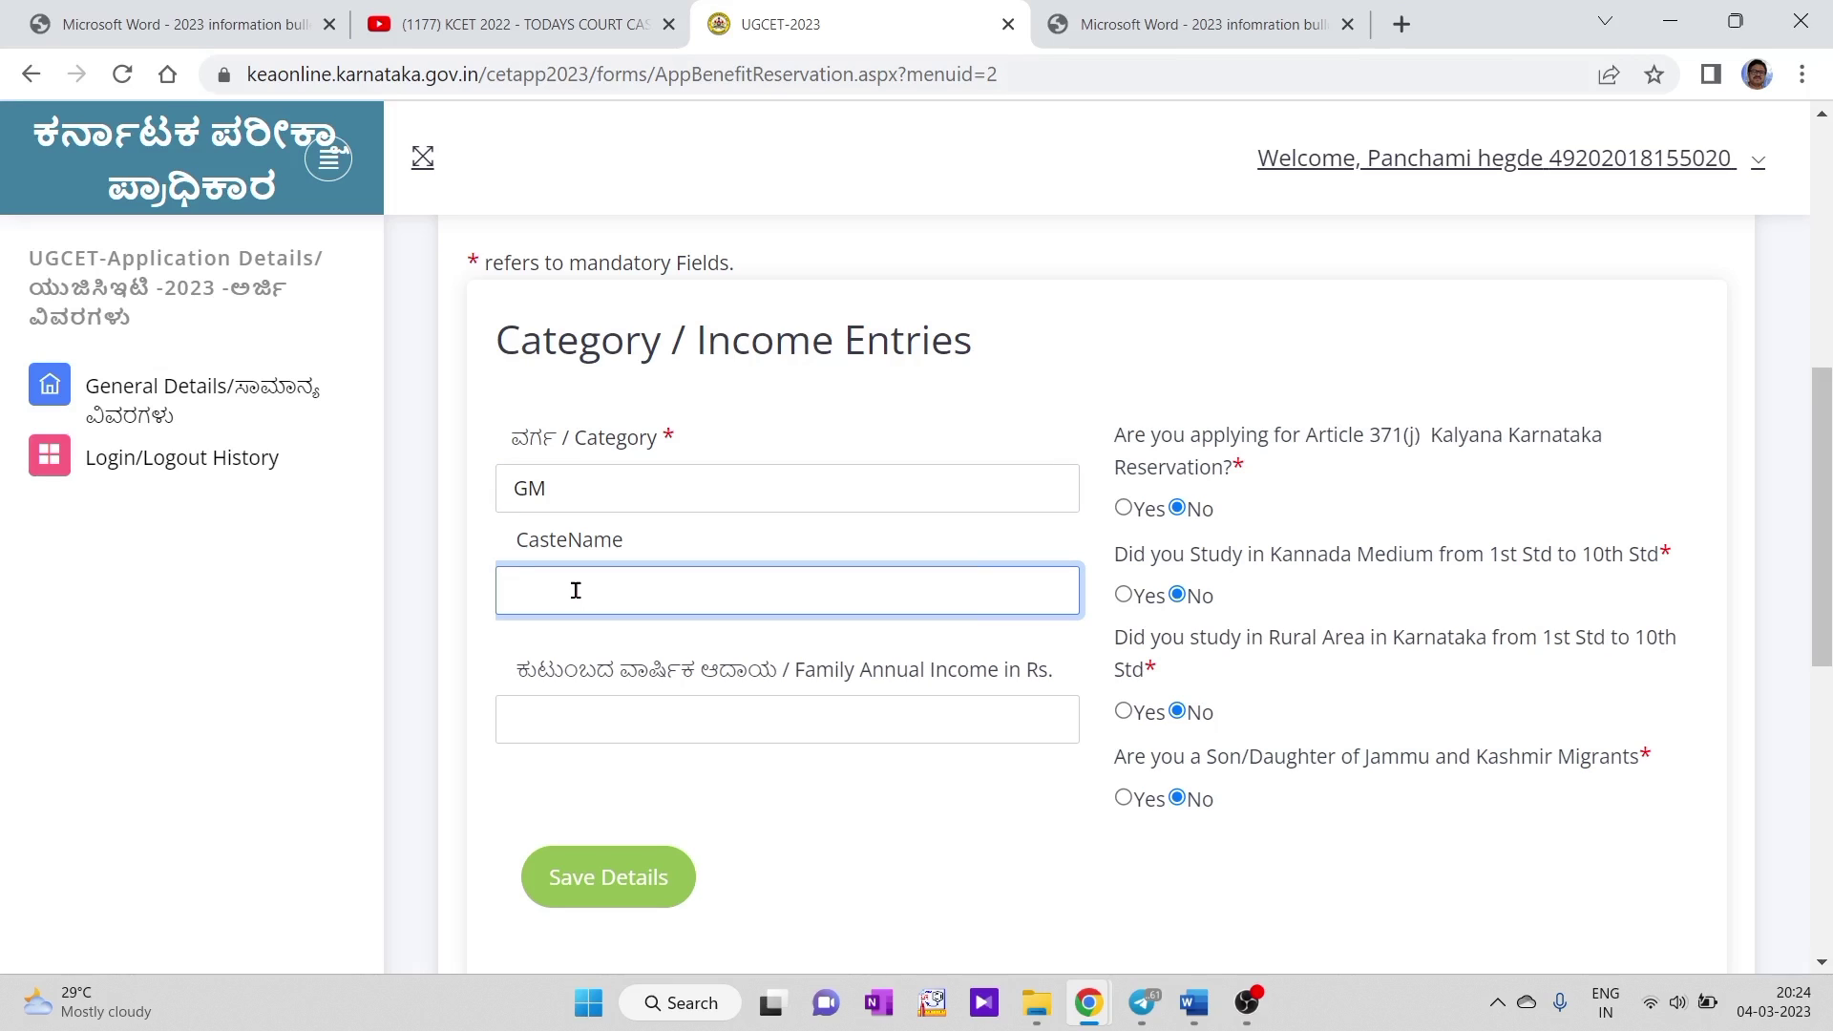
type("BRAHMIN")
left_click(1124, 507)
left_click(1177, 508)
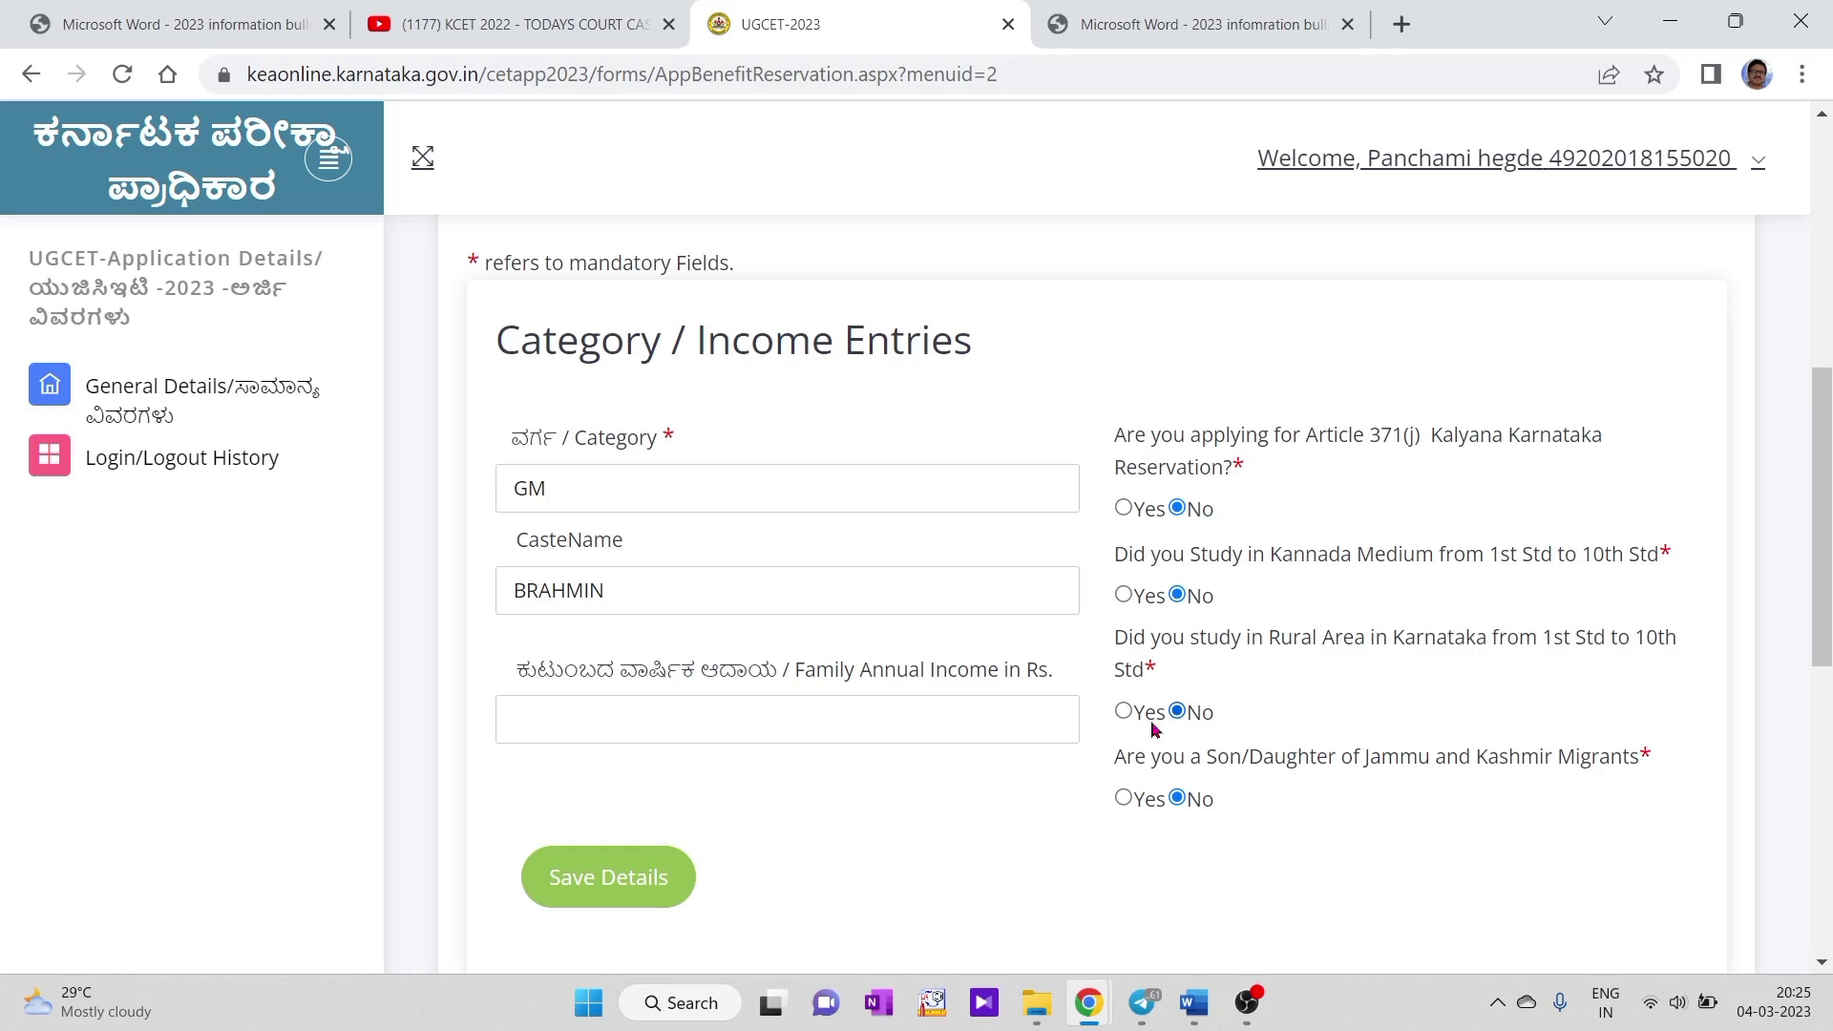
Answer Yes to the rural-area study question.
left_click(1124, 711)
scroll(1289, 770, "down", 1)
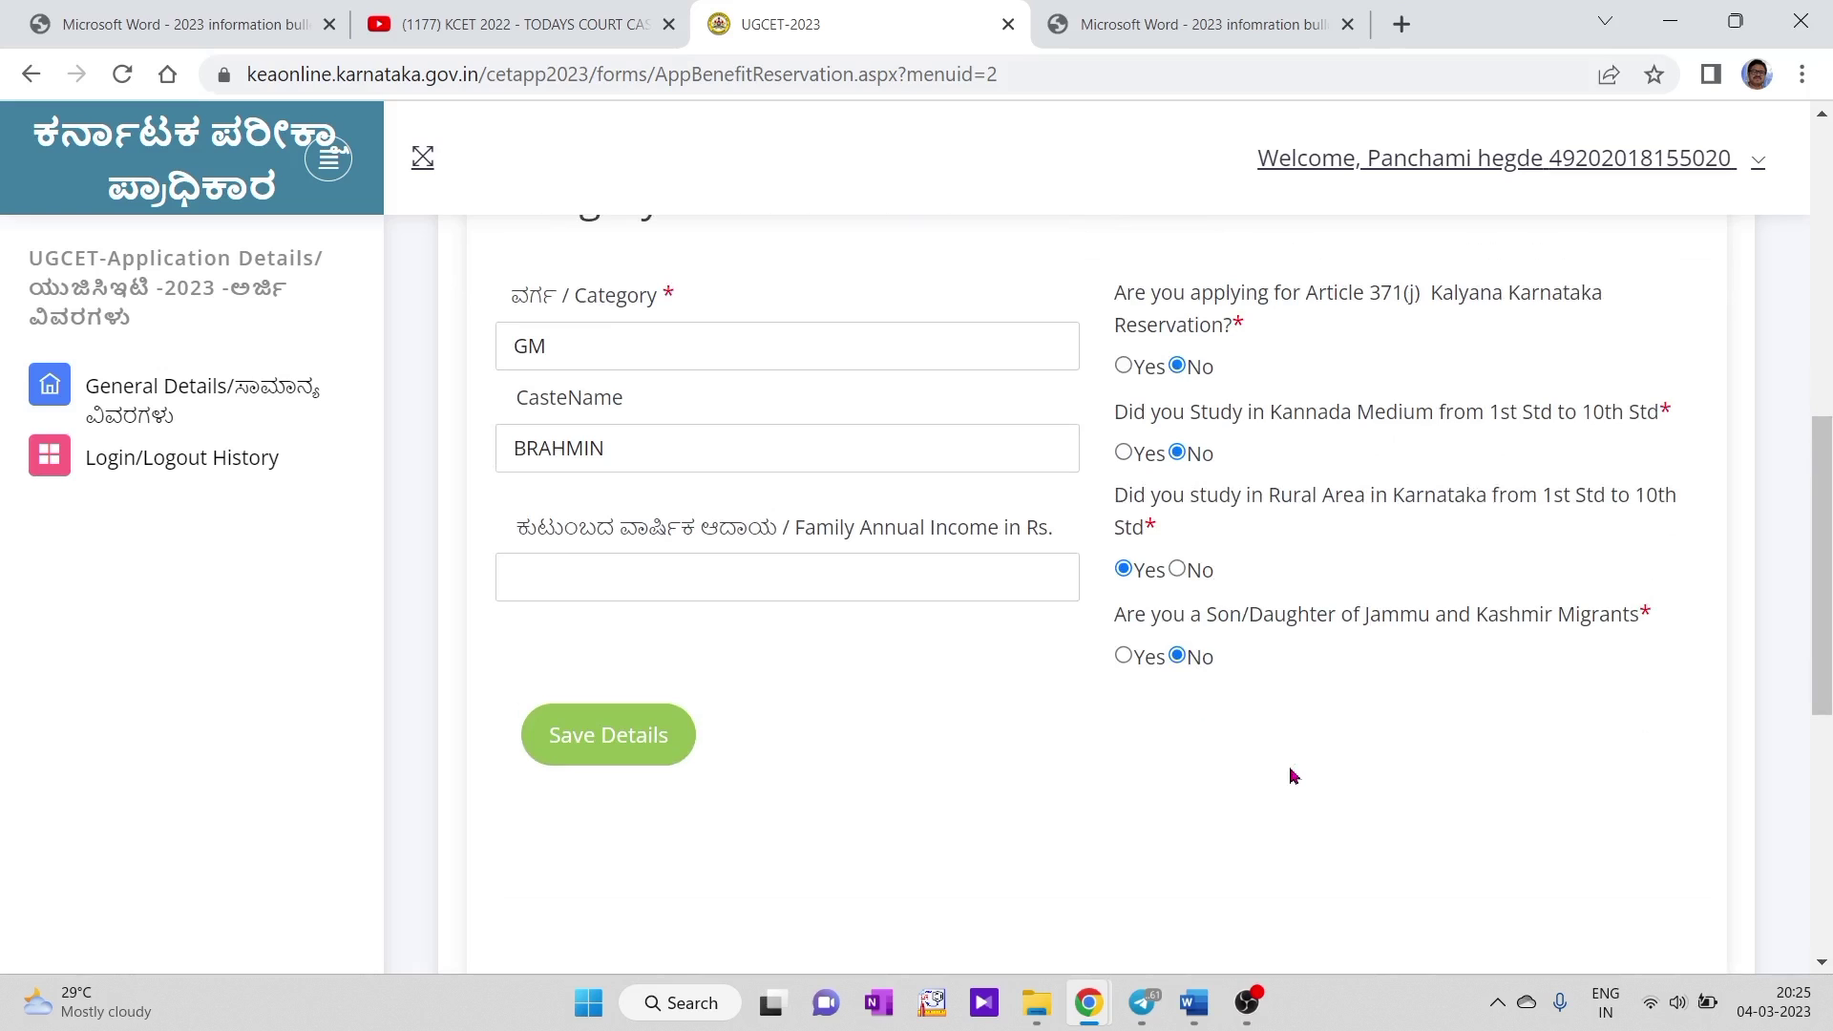
scroll(1289, 775, "up", 1)
scroll(1304, 802, "down", 1)
Fill family income with the suggested 60000 and save the category details.
left_click(576, 578)
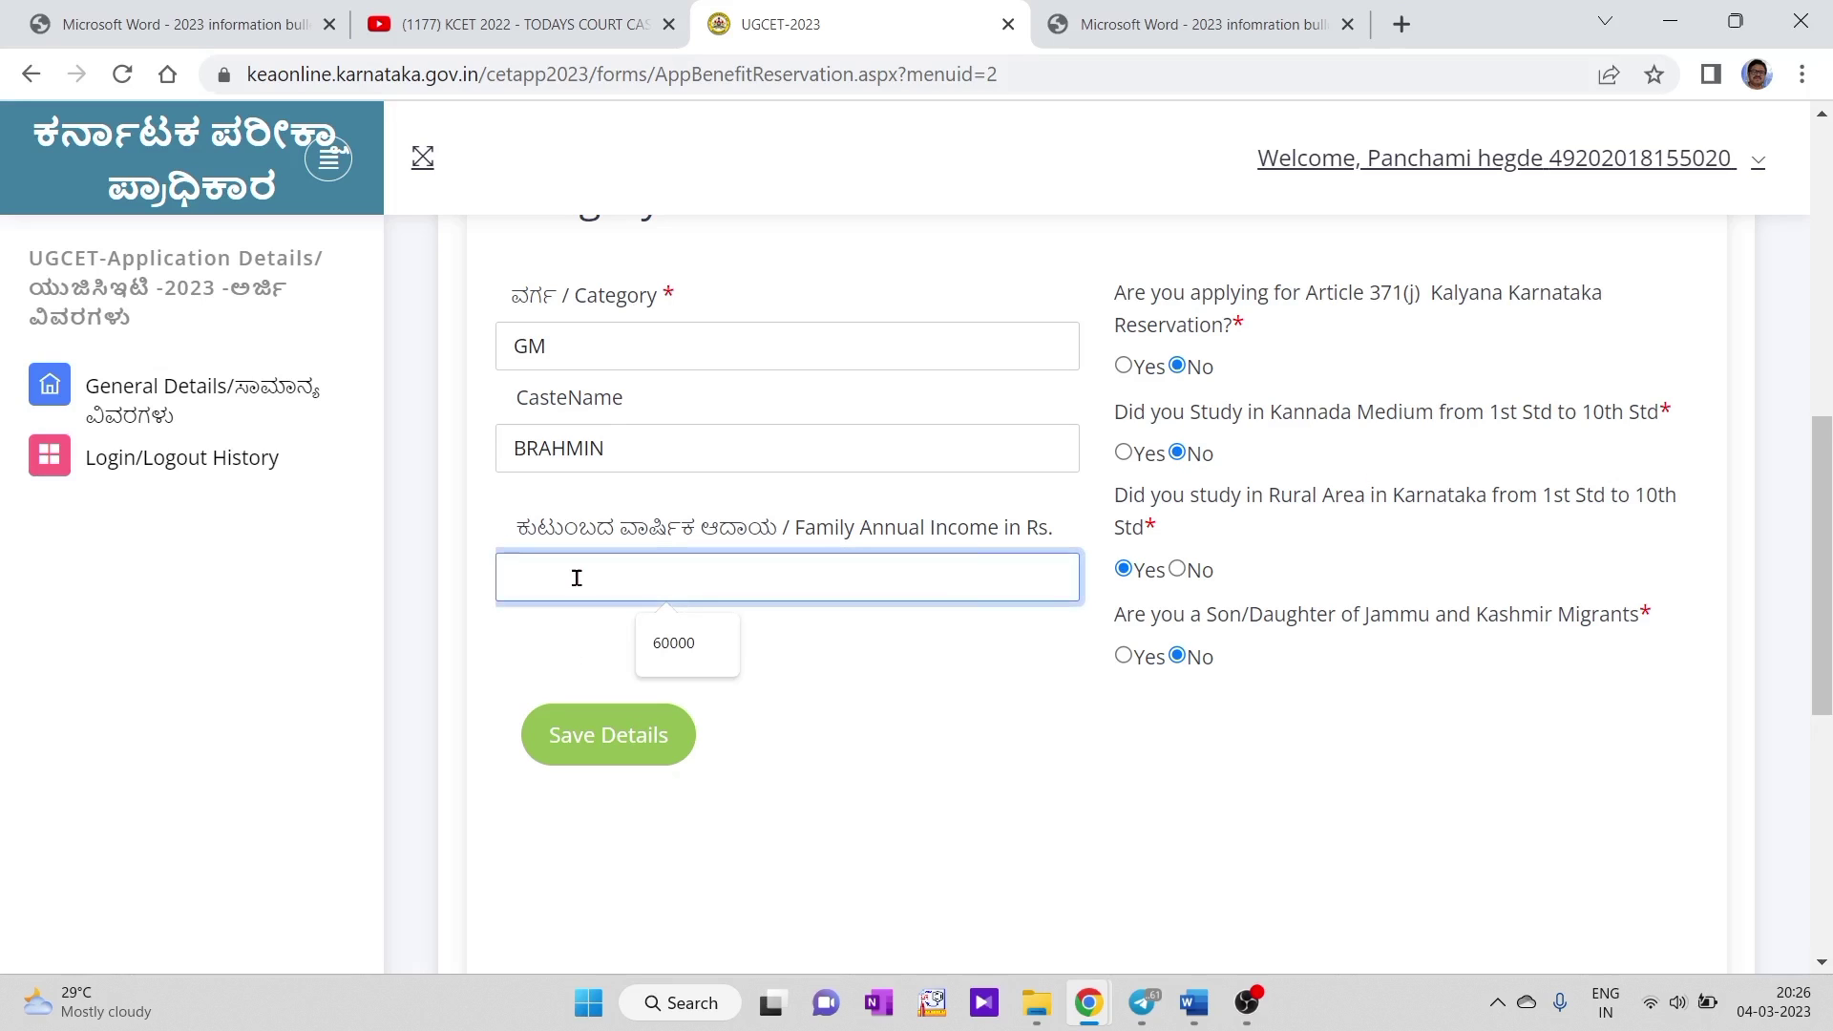
left_click(677, 645)
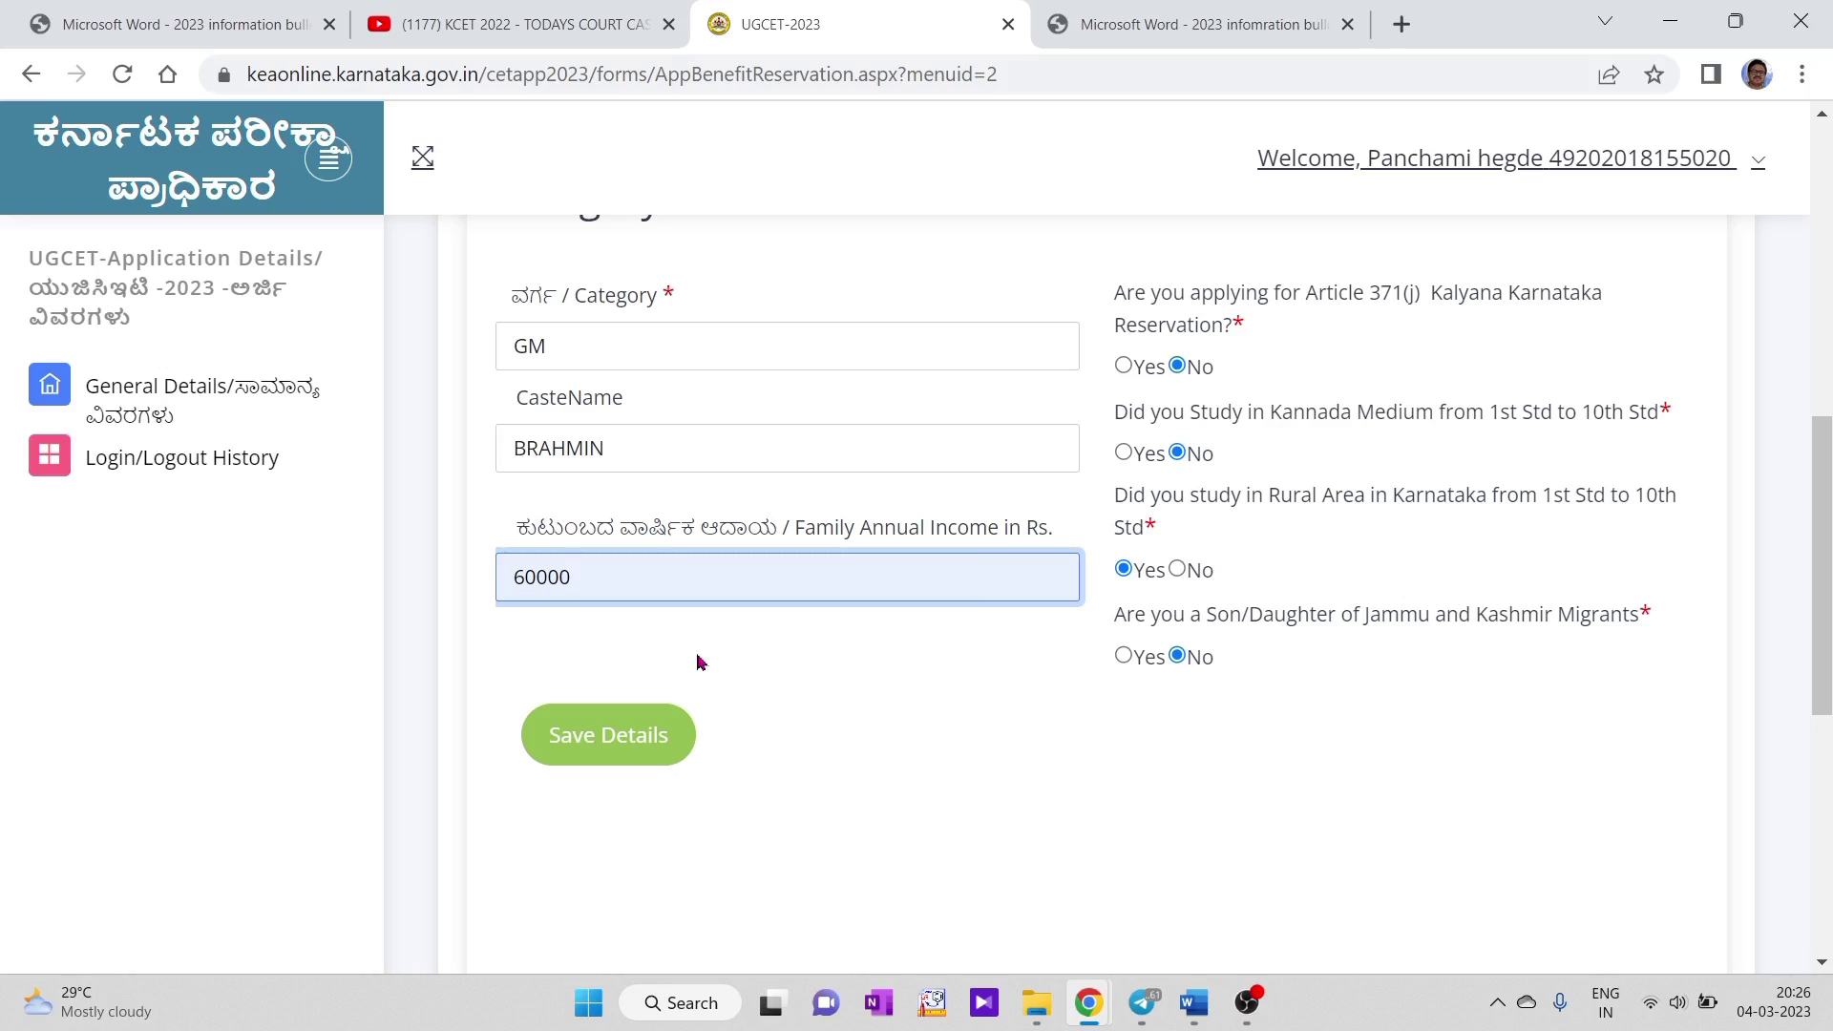
scroll(777, 704, "up", 2)
scroll(775, 701, "down", 3)
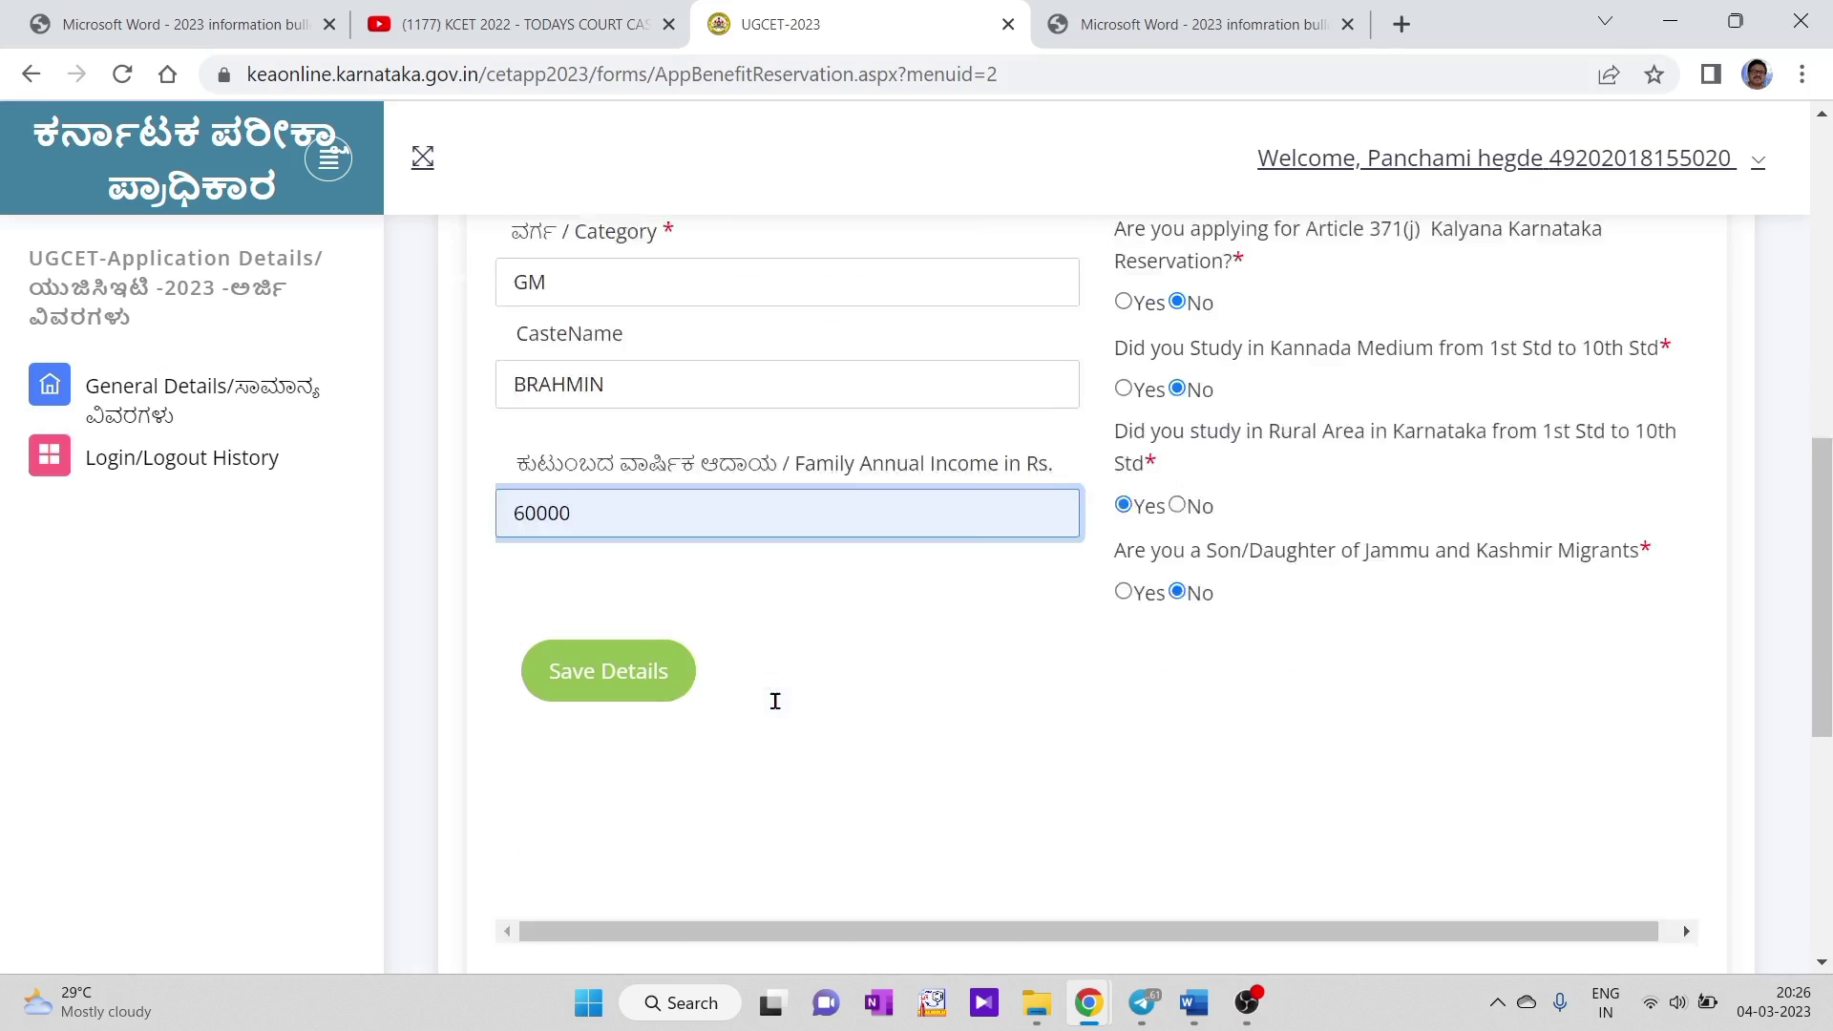
scroll(775, 701, "down", 1)
left_click(601, 605)
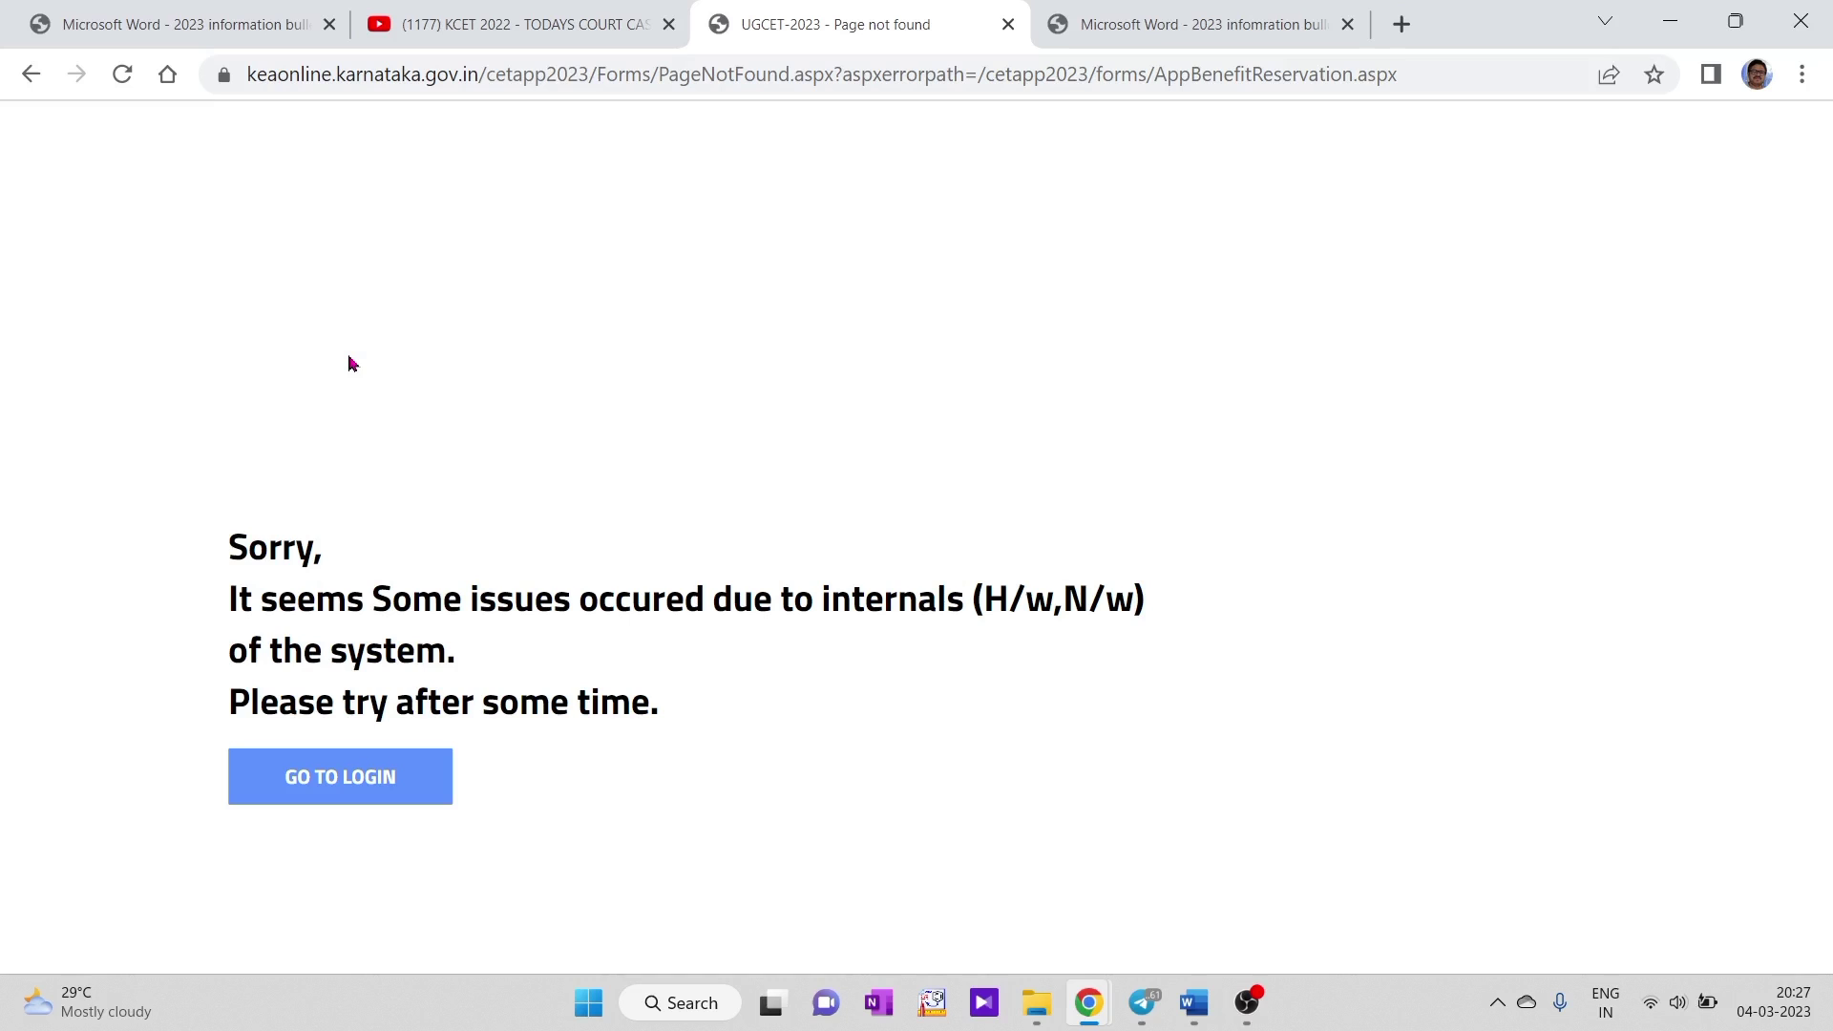
Go back, reselect rural-area Yes, correct income 600003 to 60000, and save.
key("alt+Left")
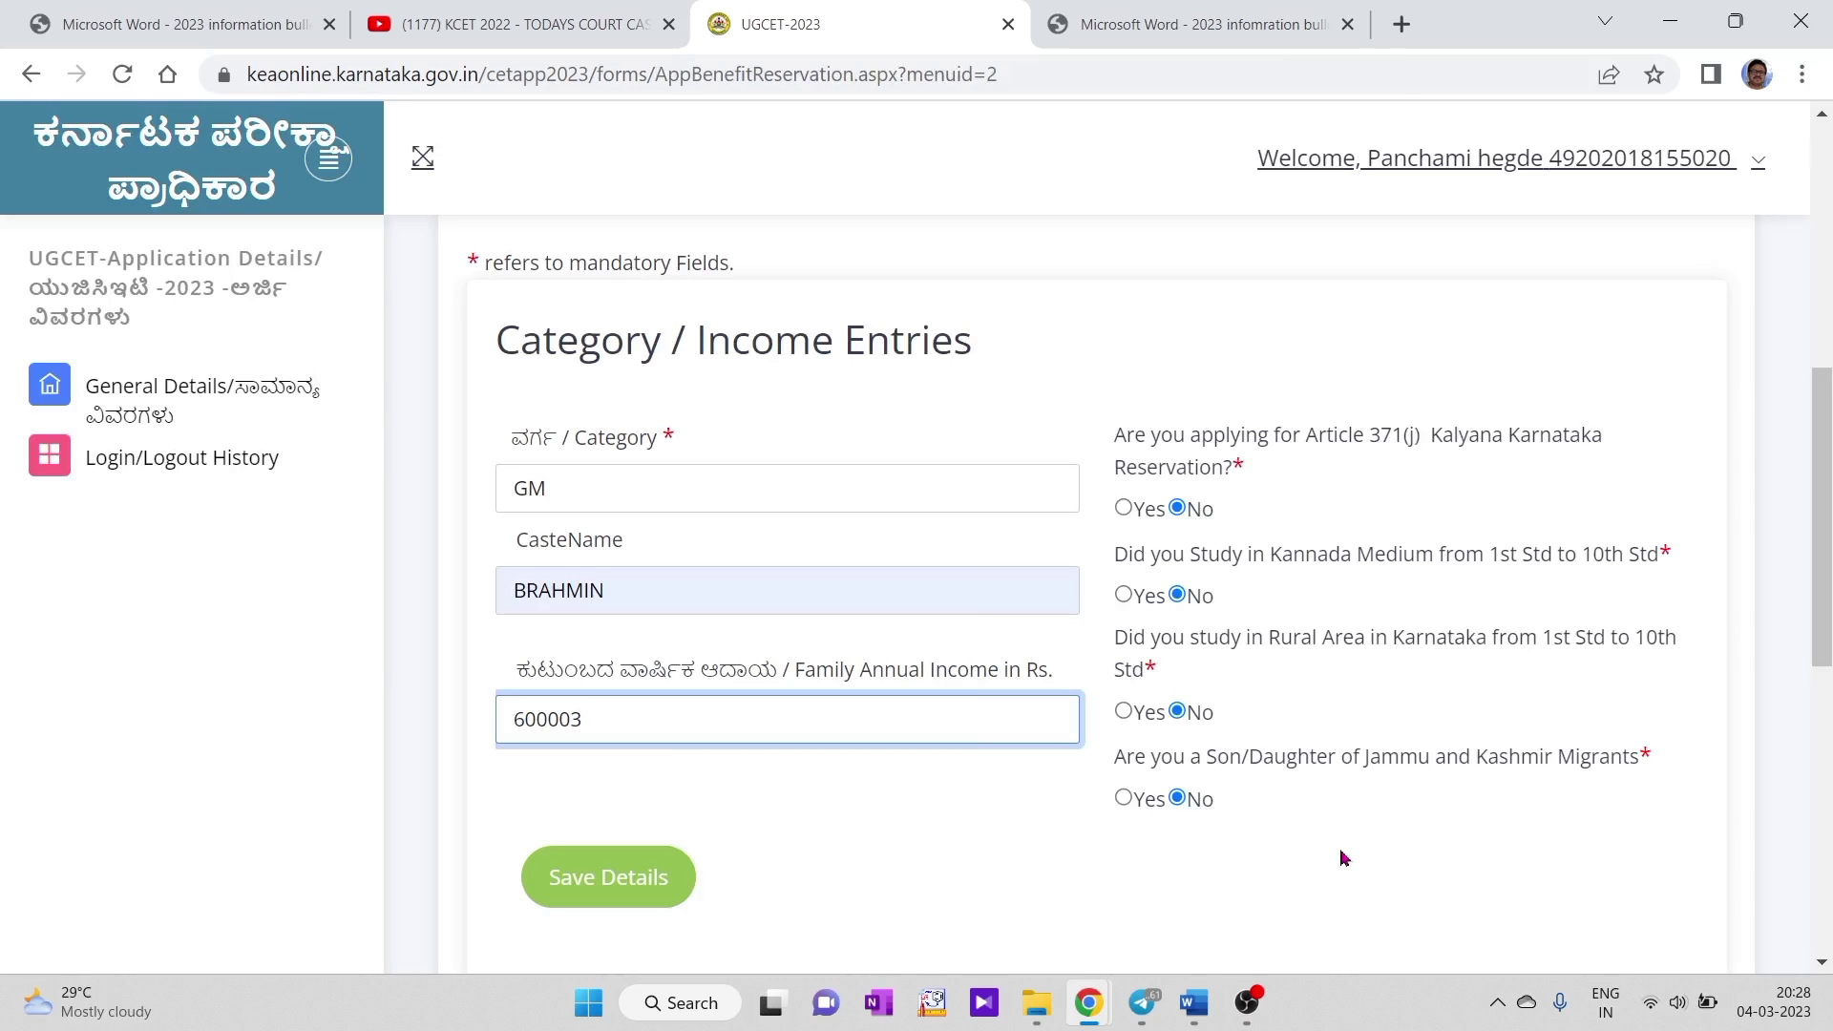
scroll(1355, 821, "up", 7)
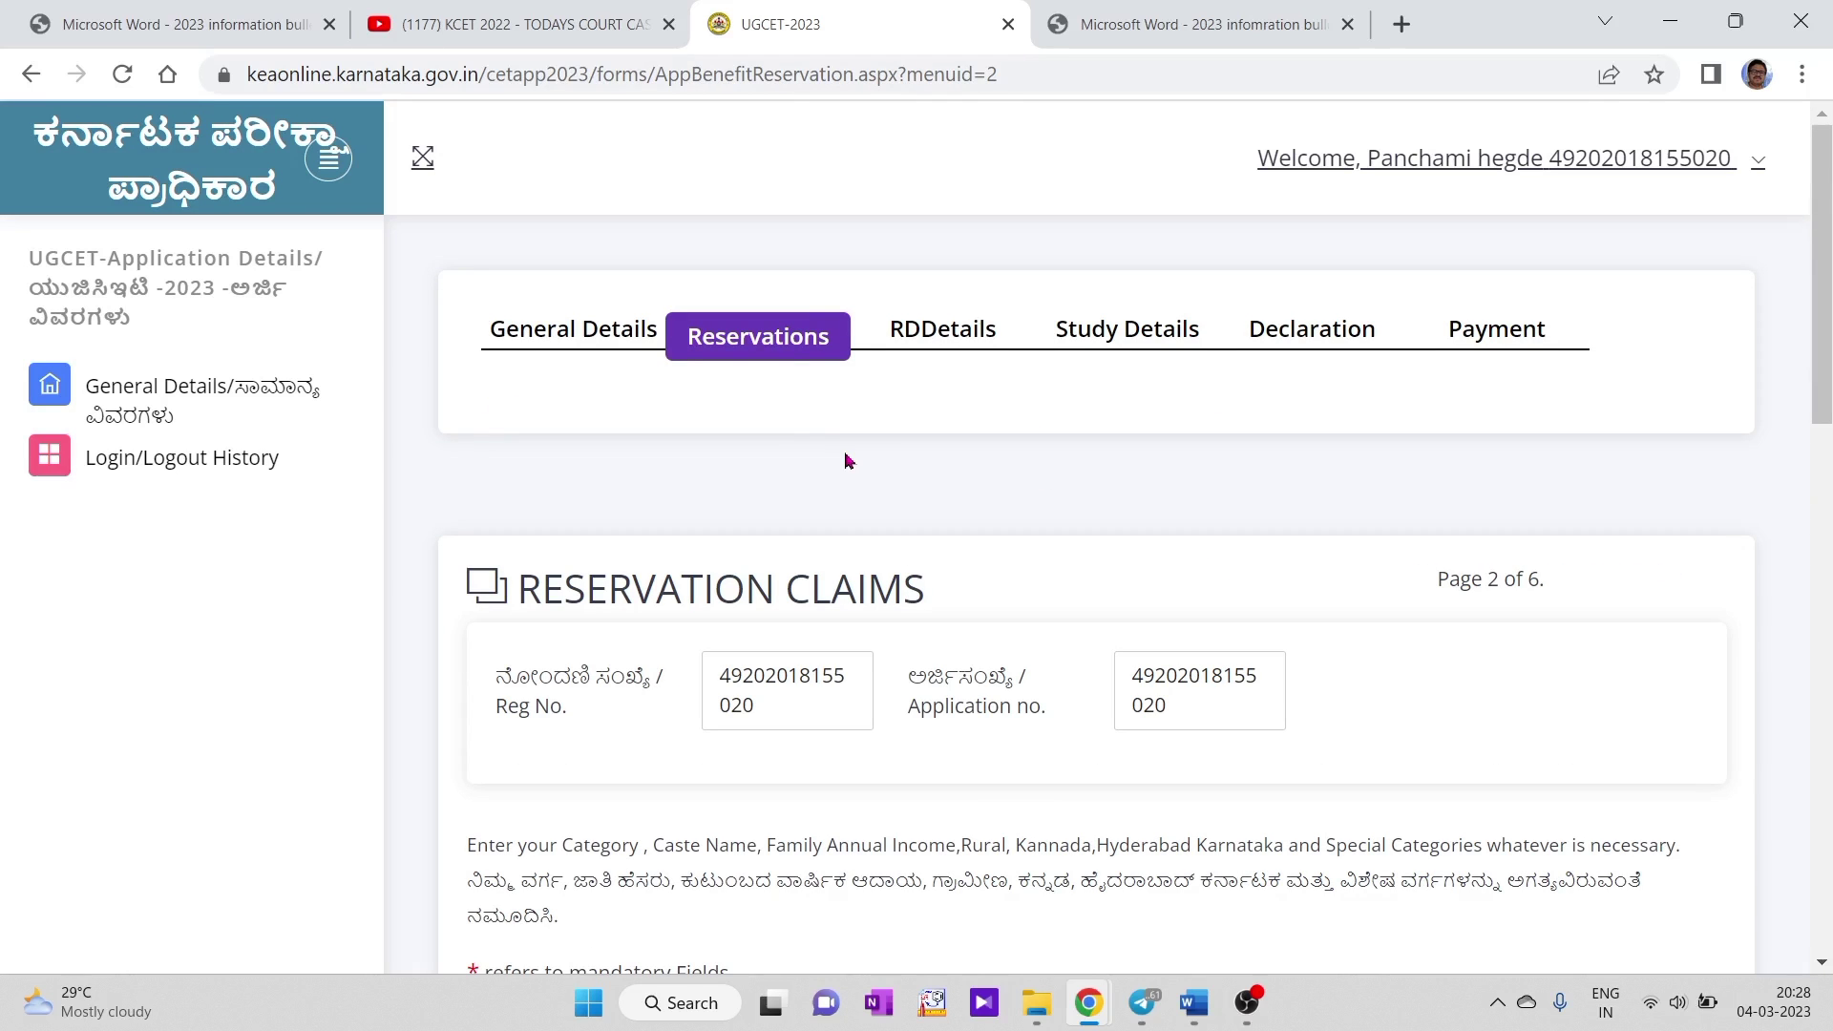
scroll(1059, 466, "down", 4)
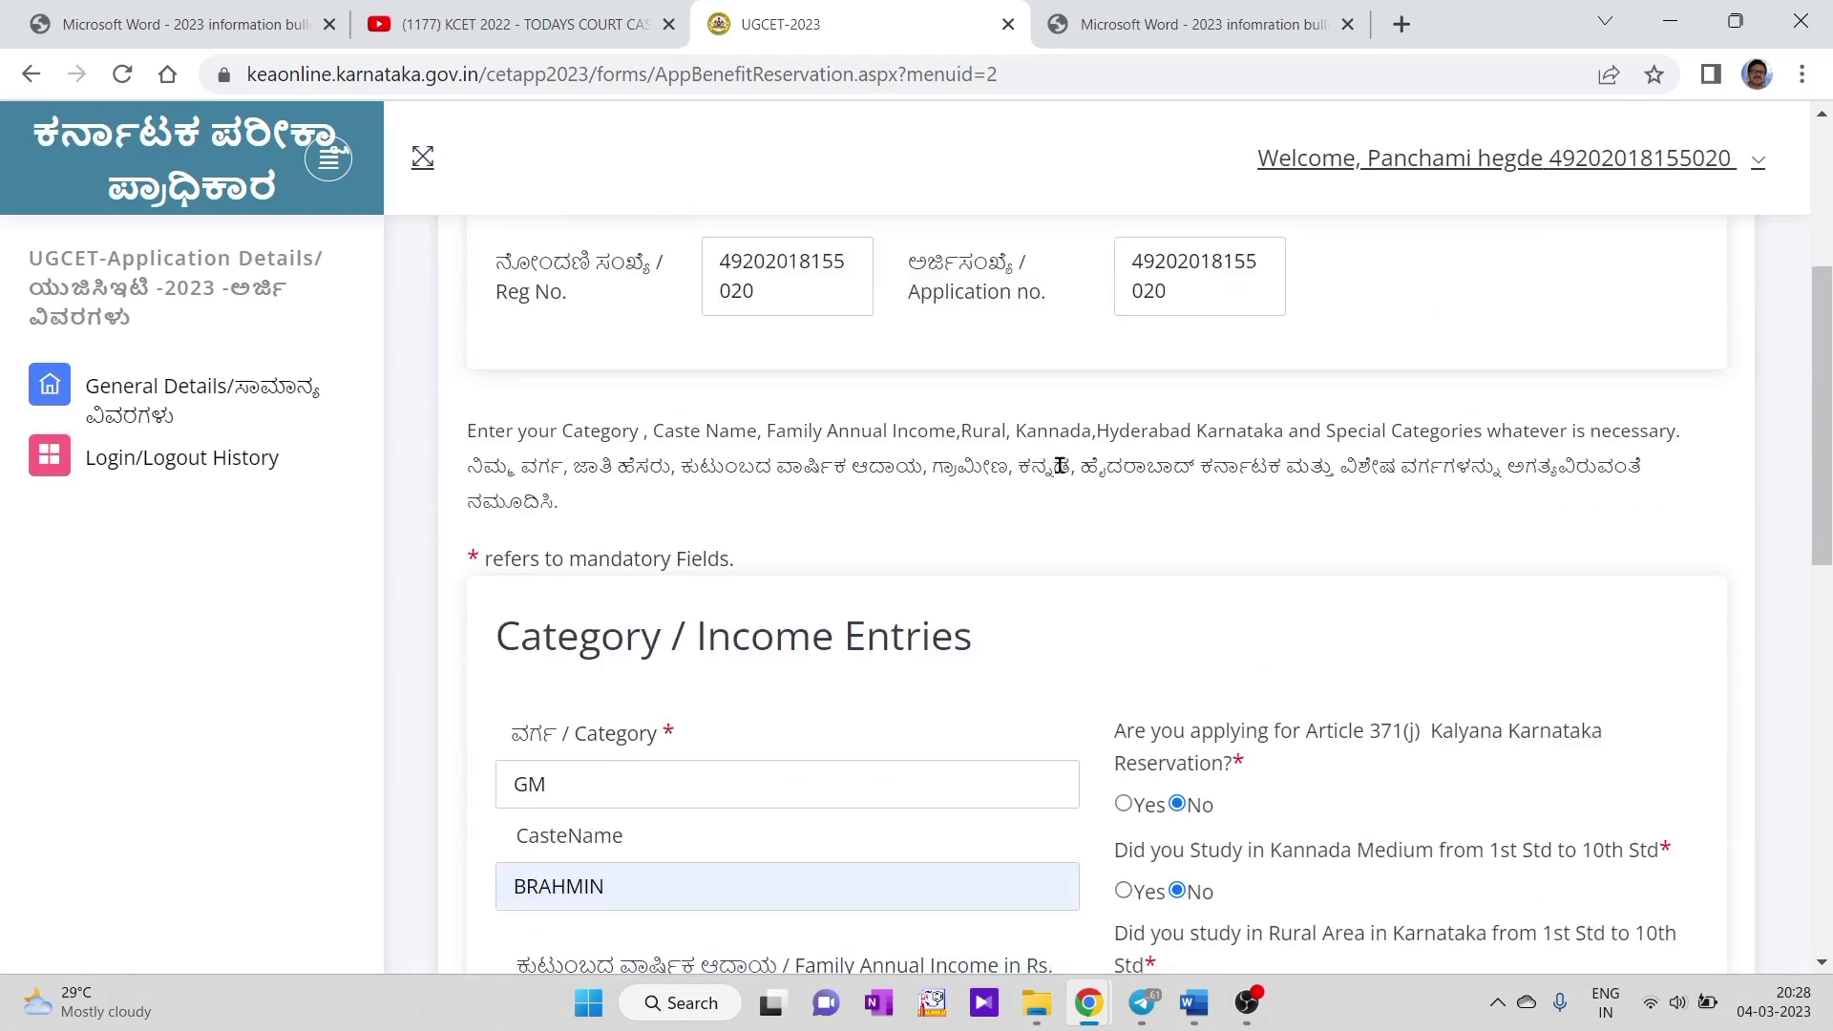
scroll(1069, 472, "down", 4)
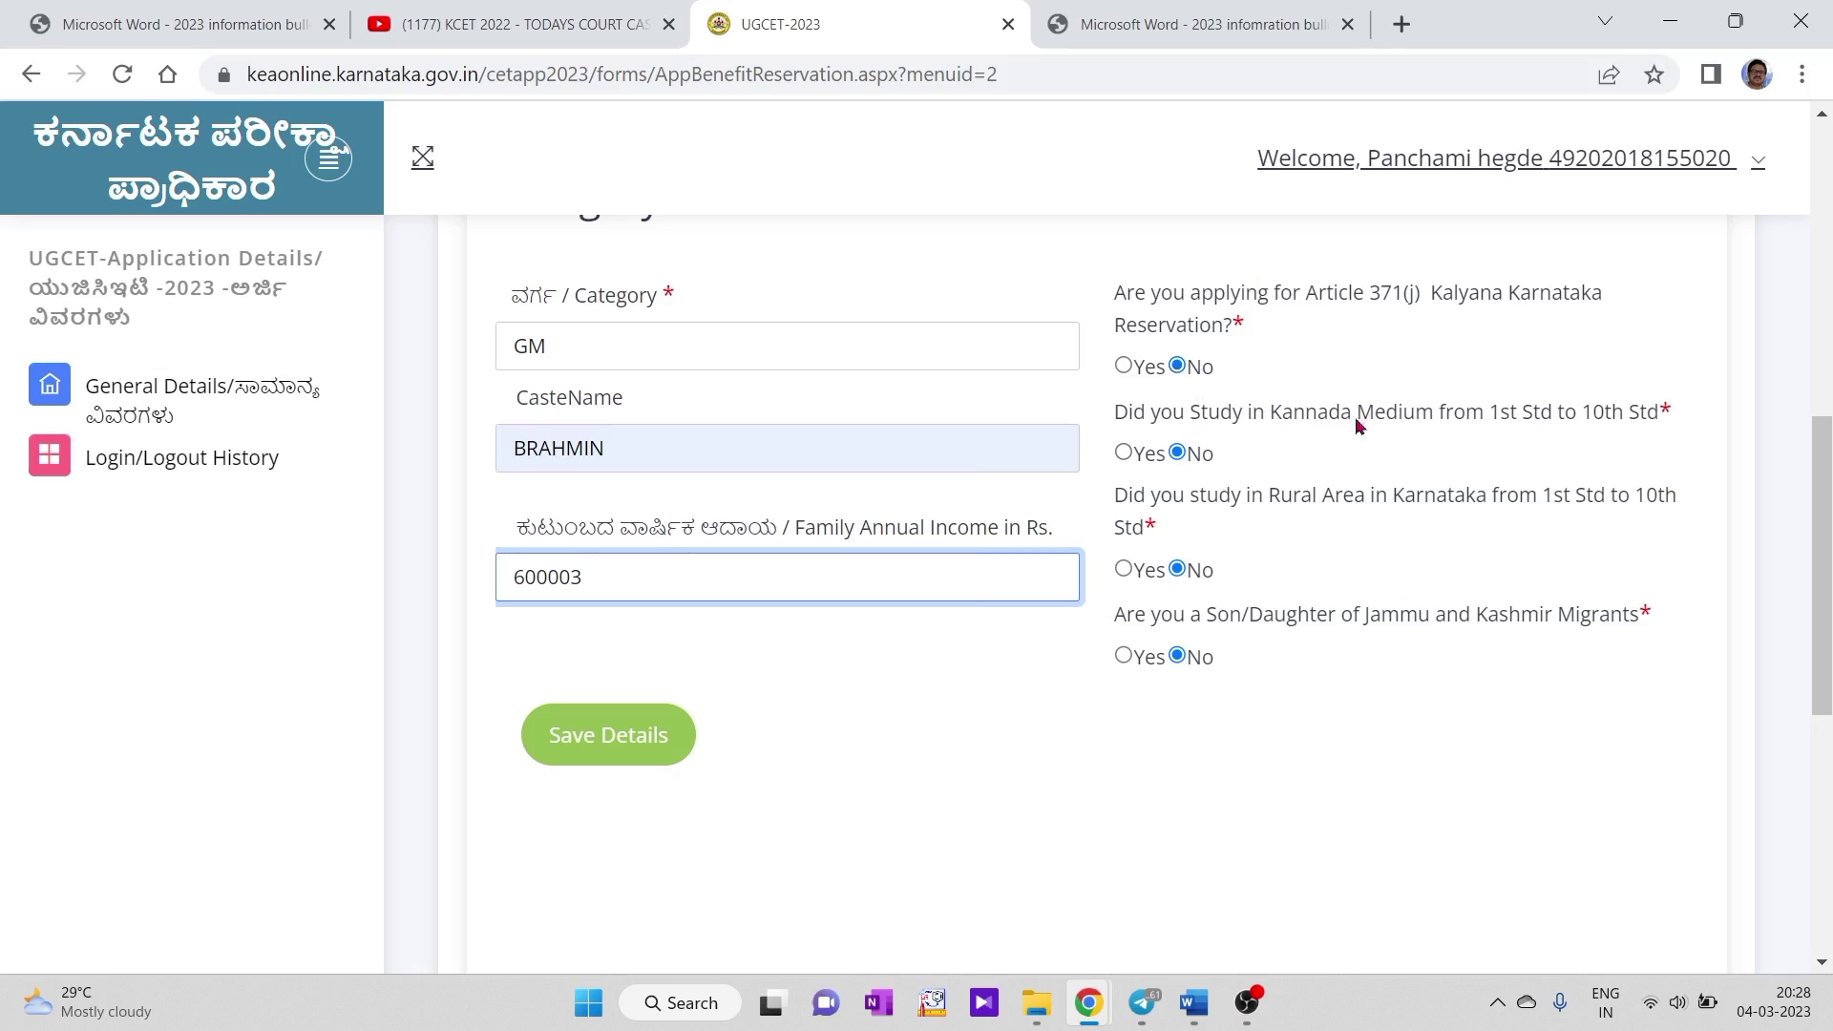
left_click(1124, 570)
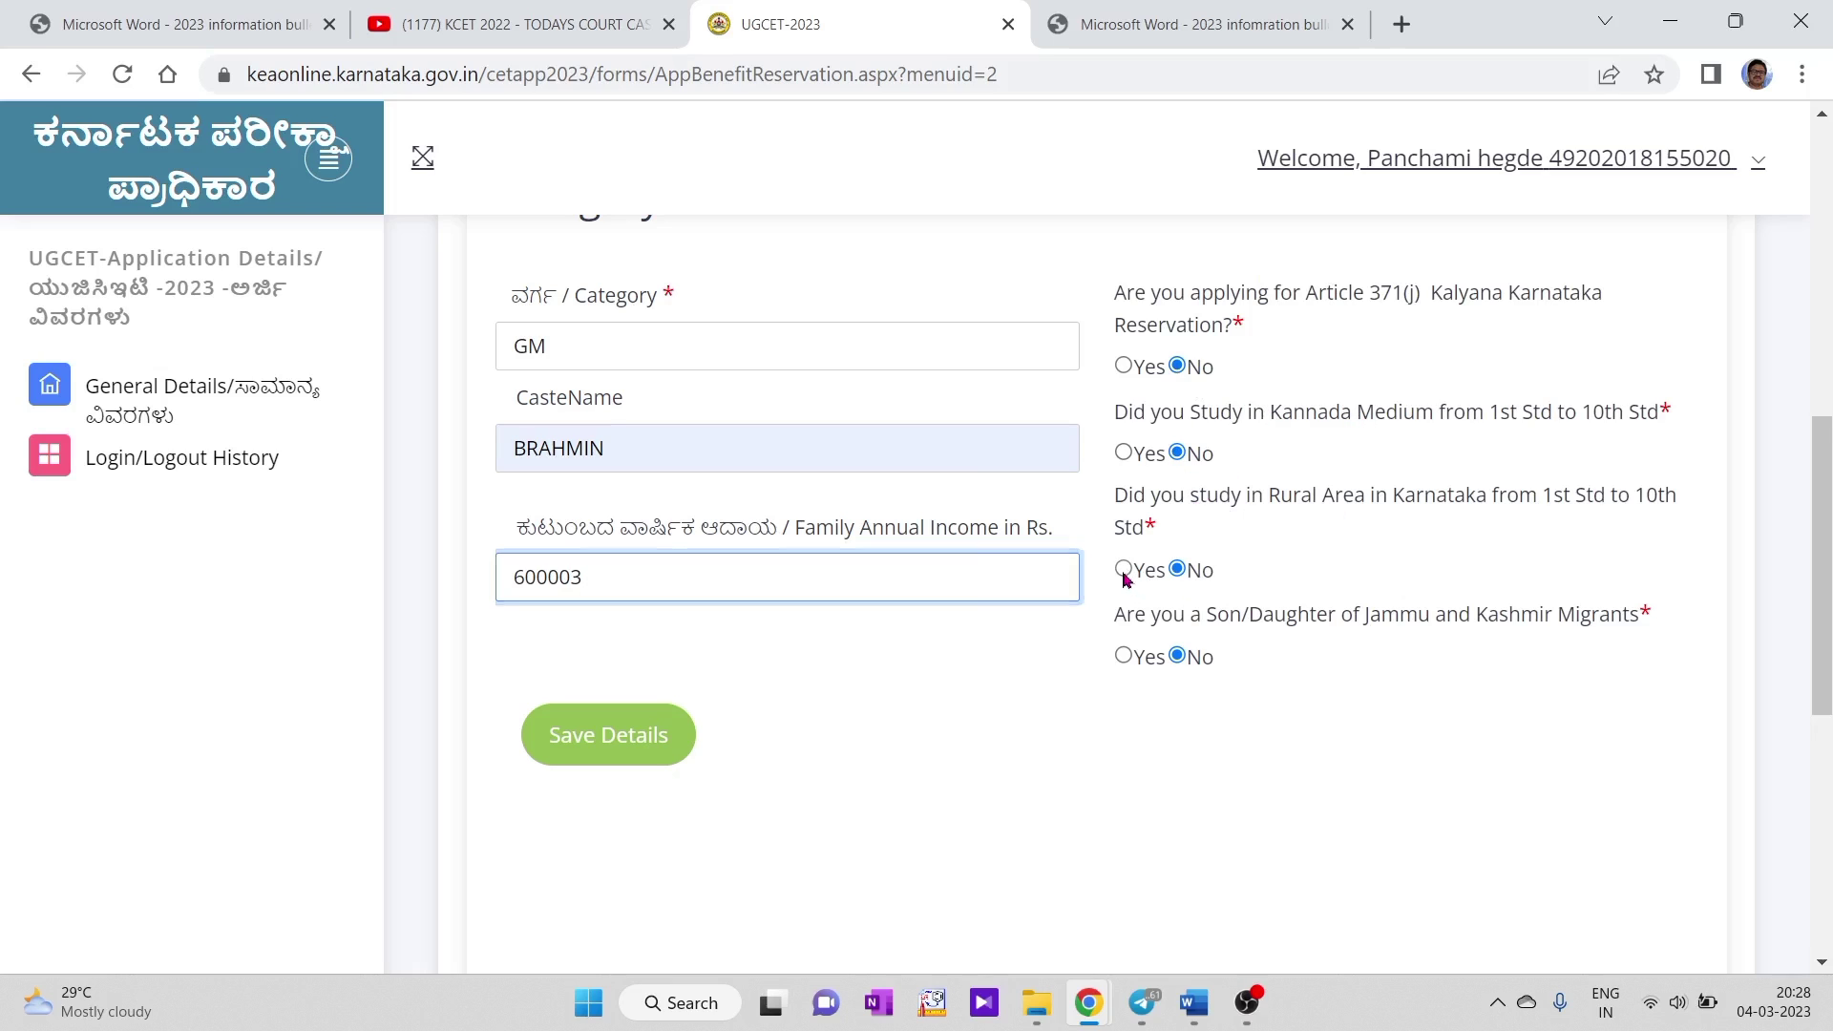
left_click(610, 582)
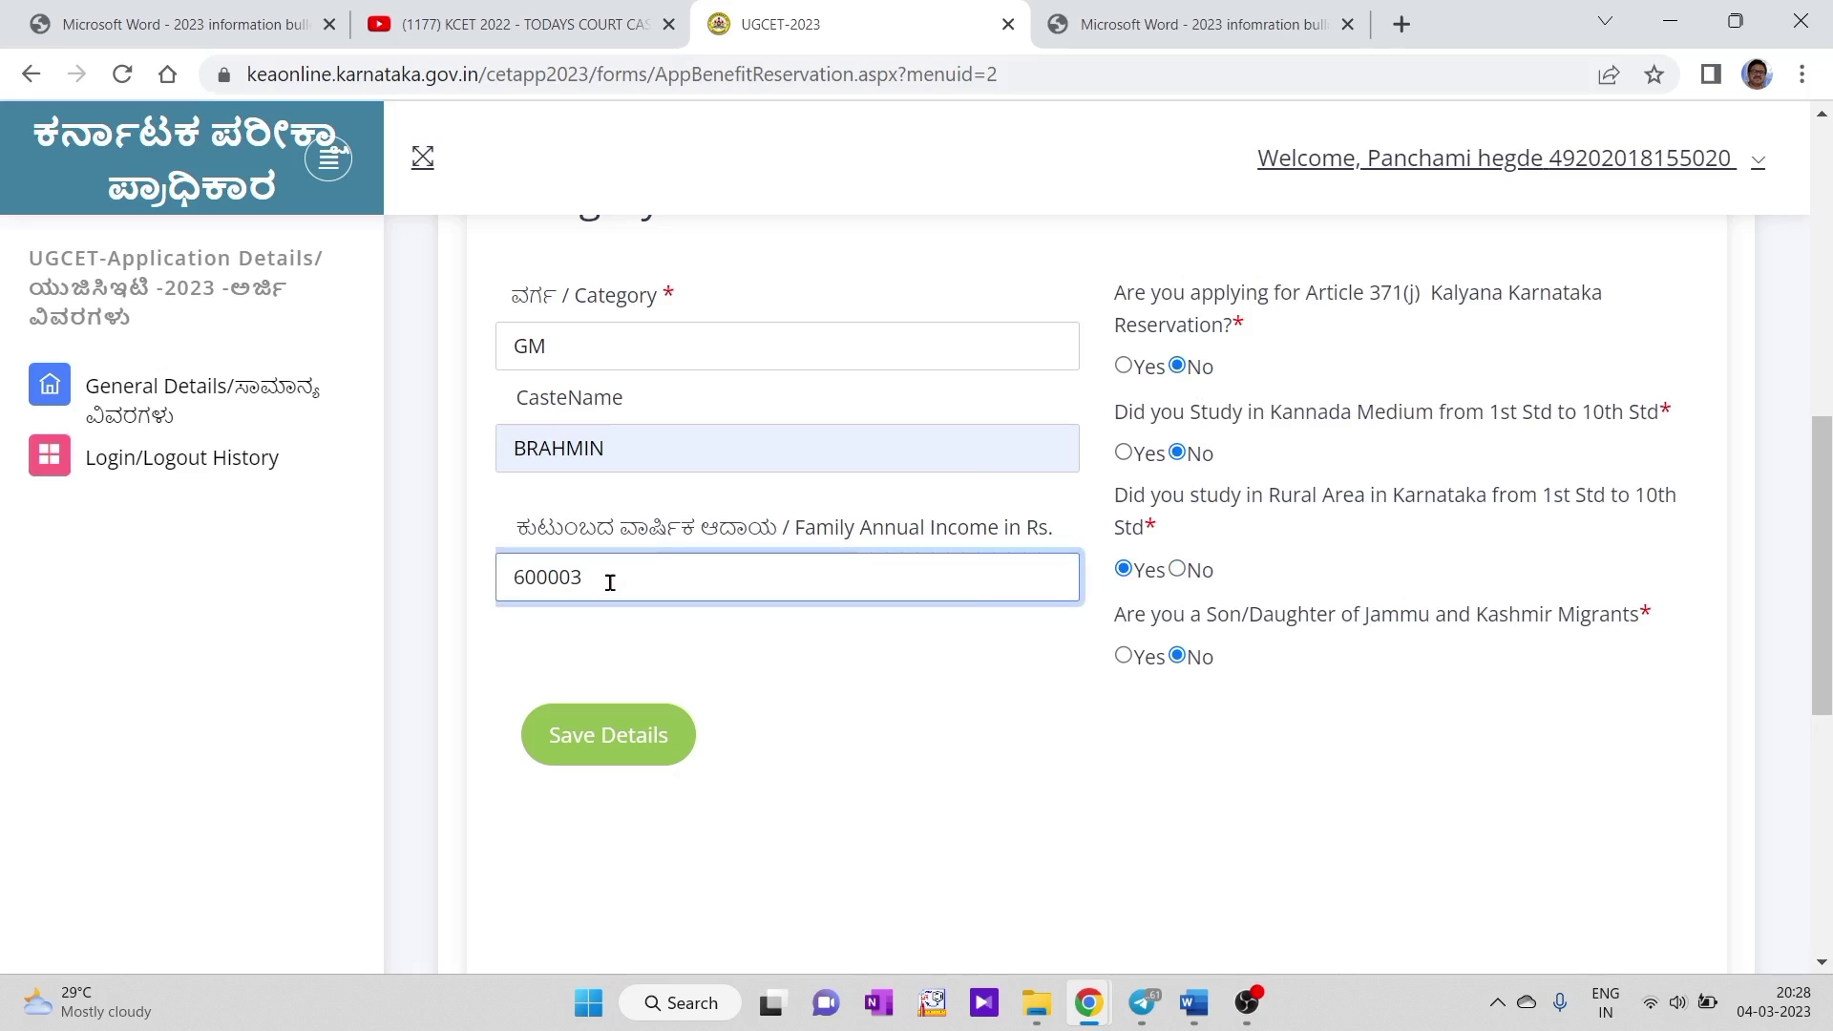
key("BackSpace")
left_click(610, 743)
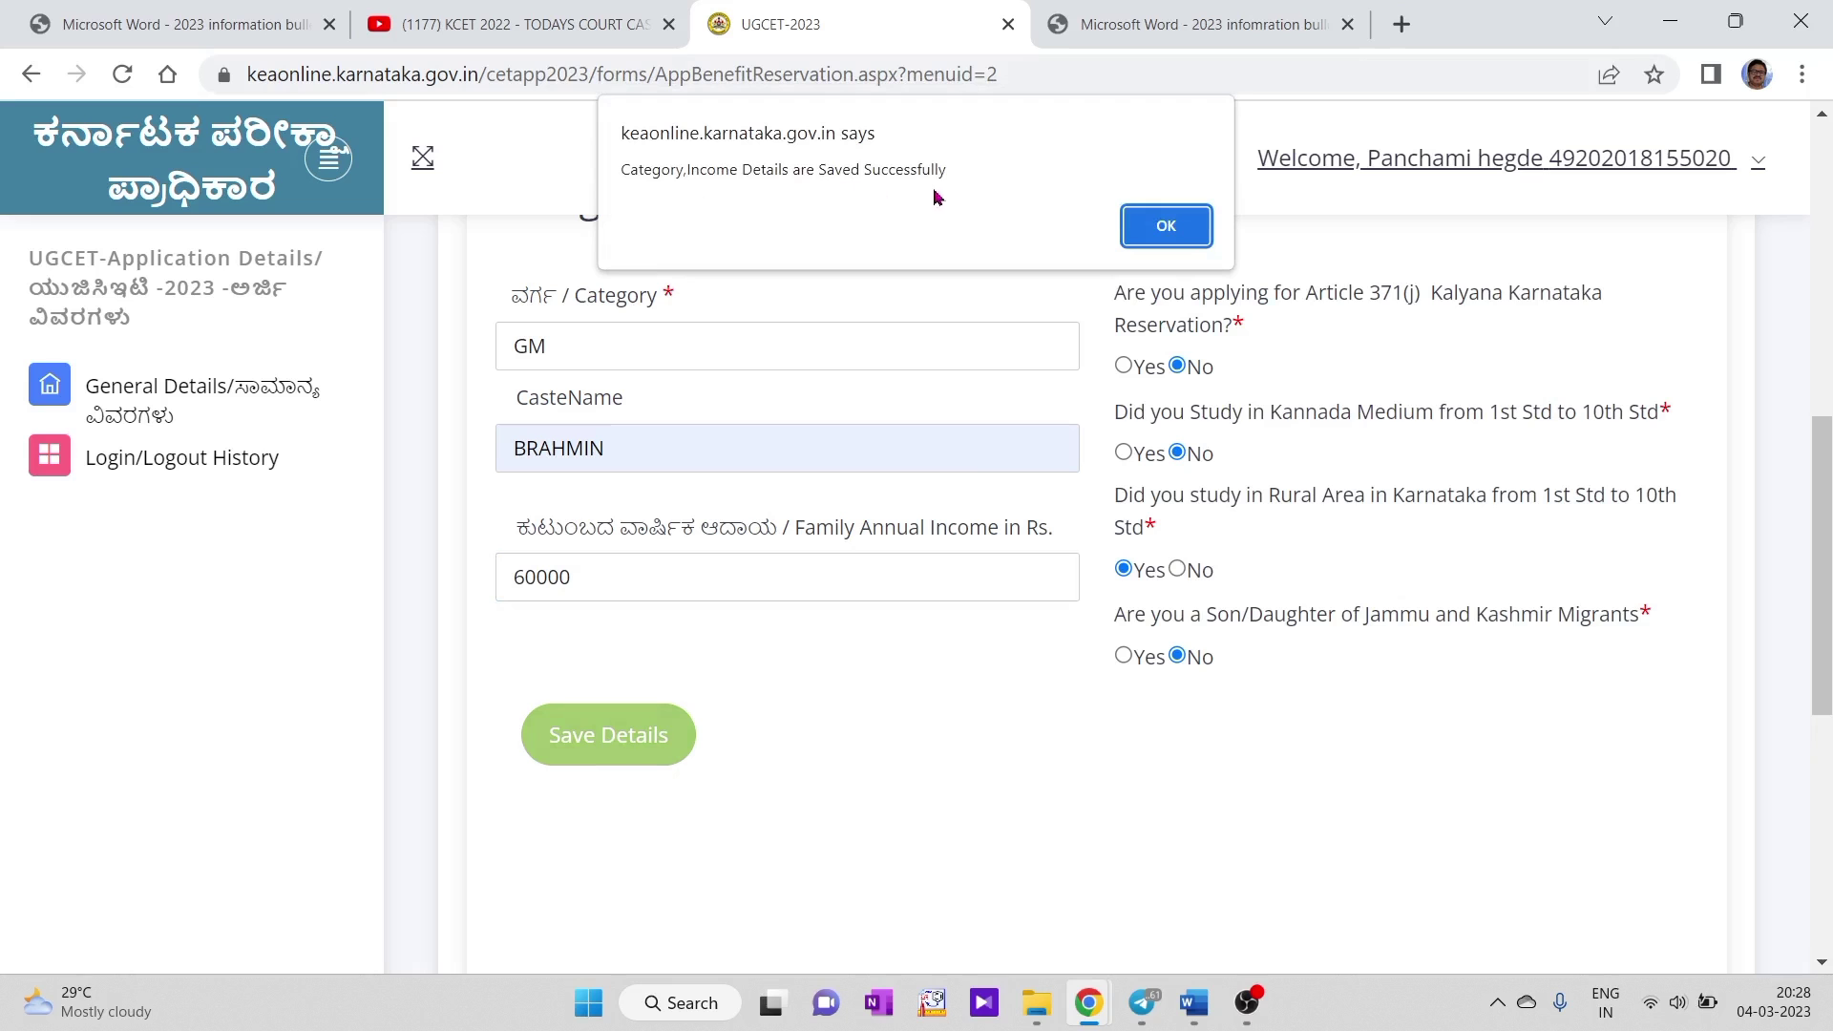
Dismiss the saved confirmation and review the NCC/Sports special-category claims table.
left_click(1183, 236)
scroll(896, 769, "up", 5)
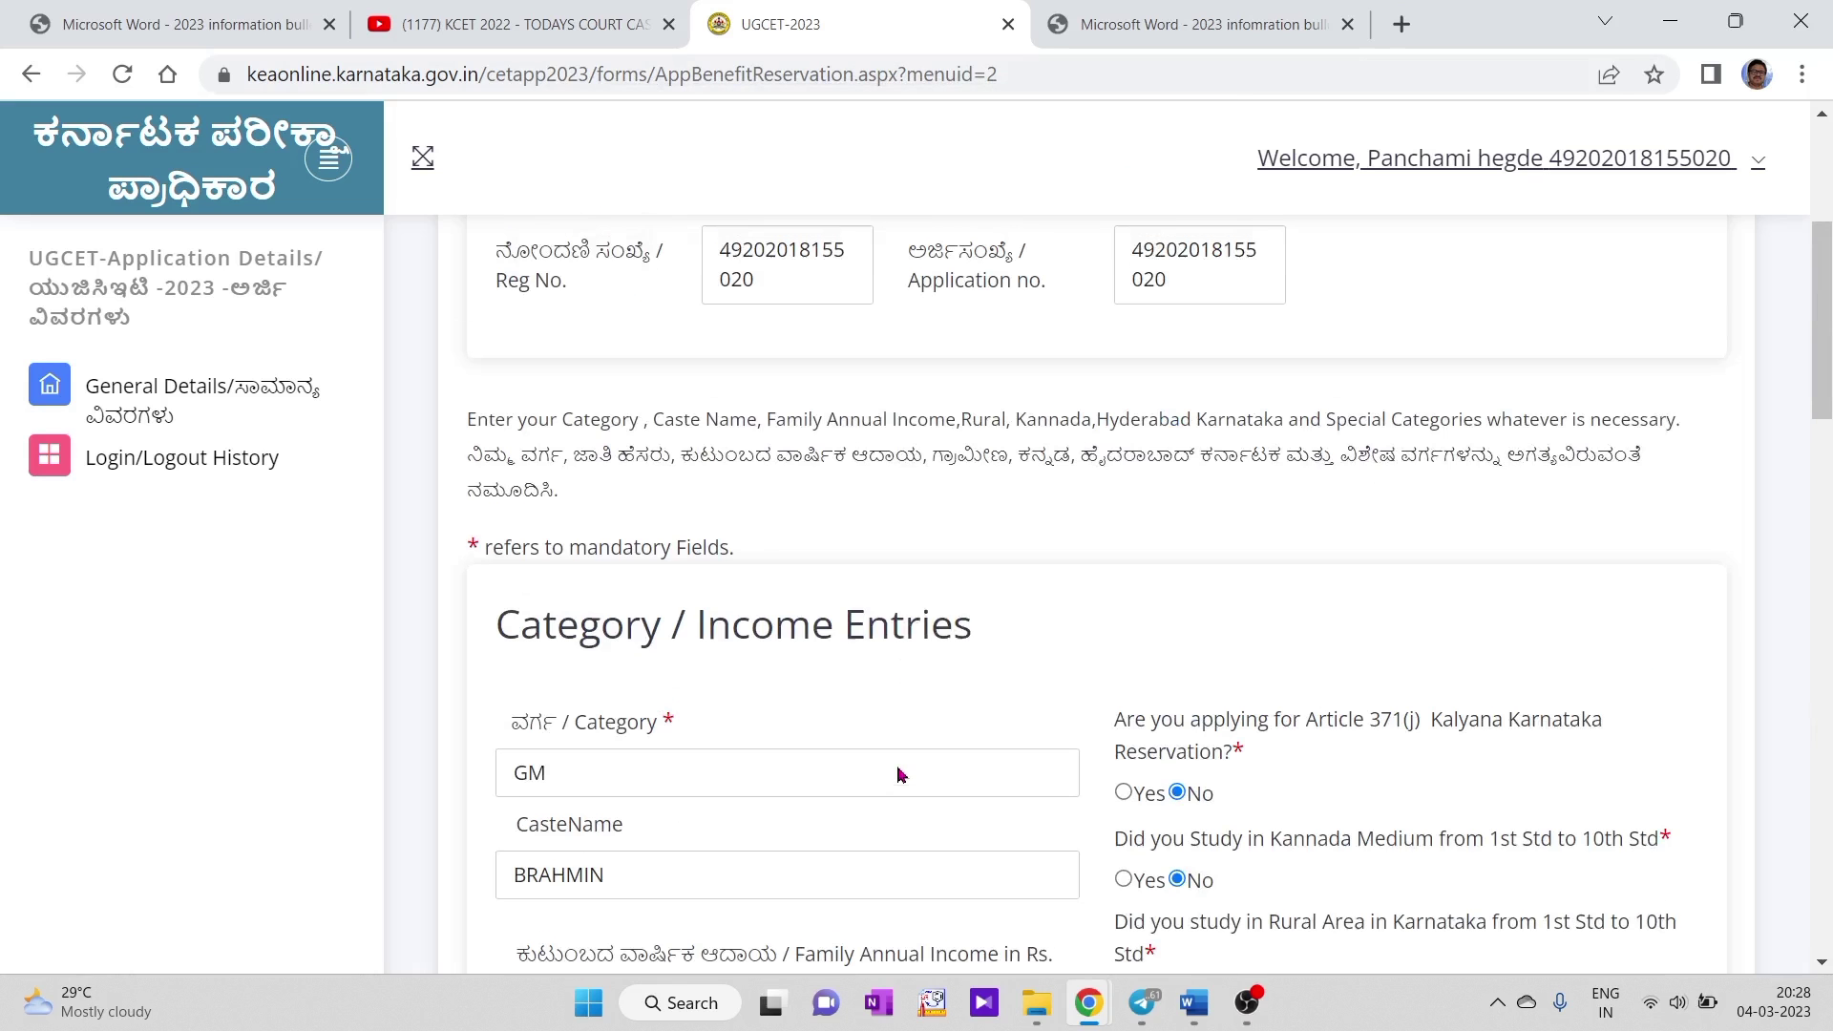
scroll(882, 401, "up", 5)
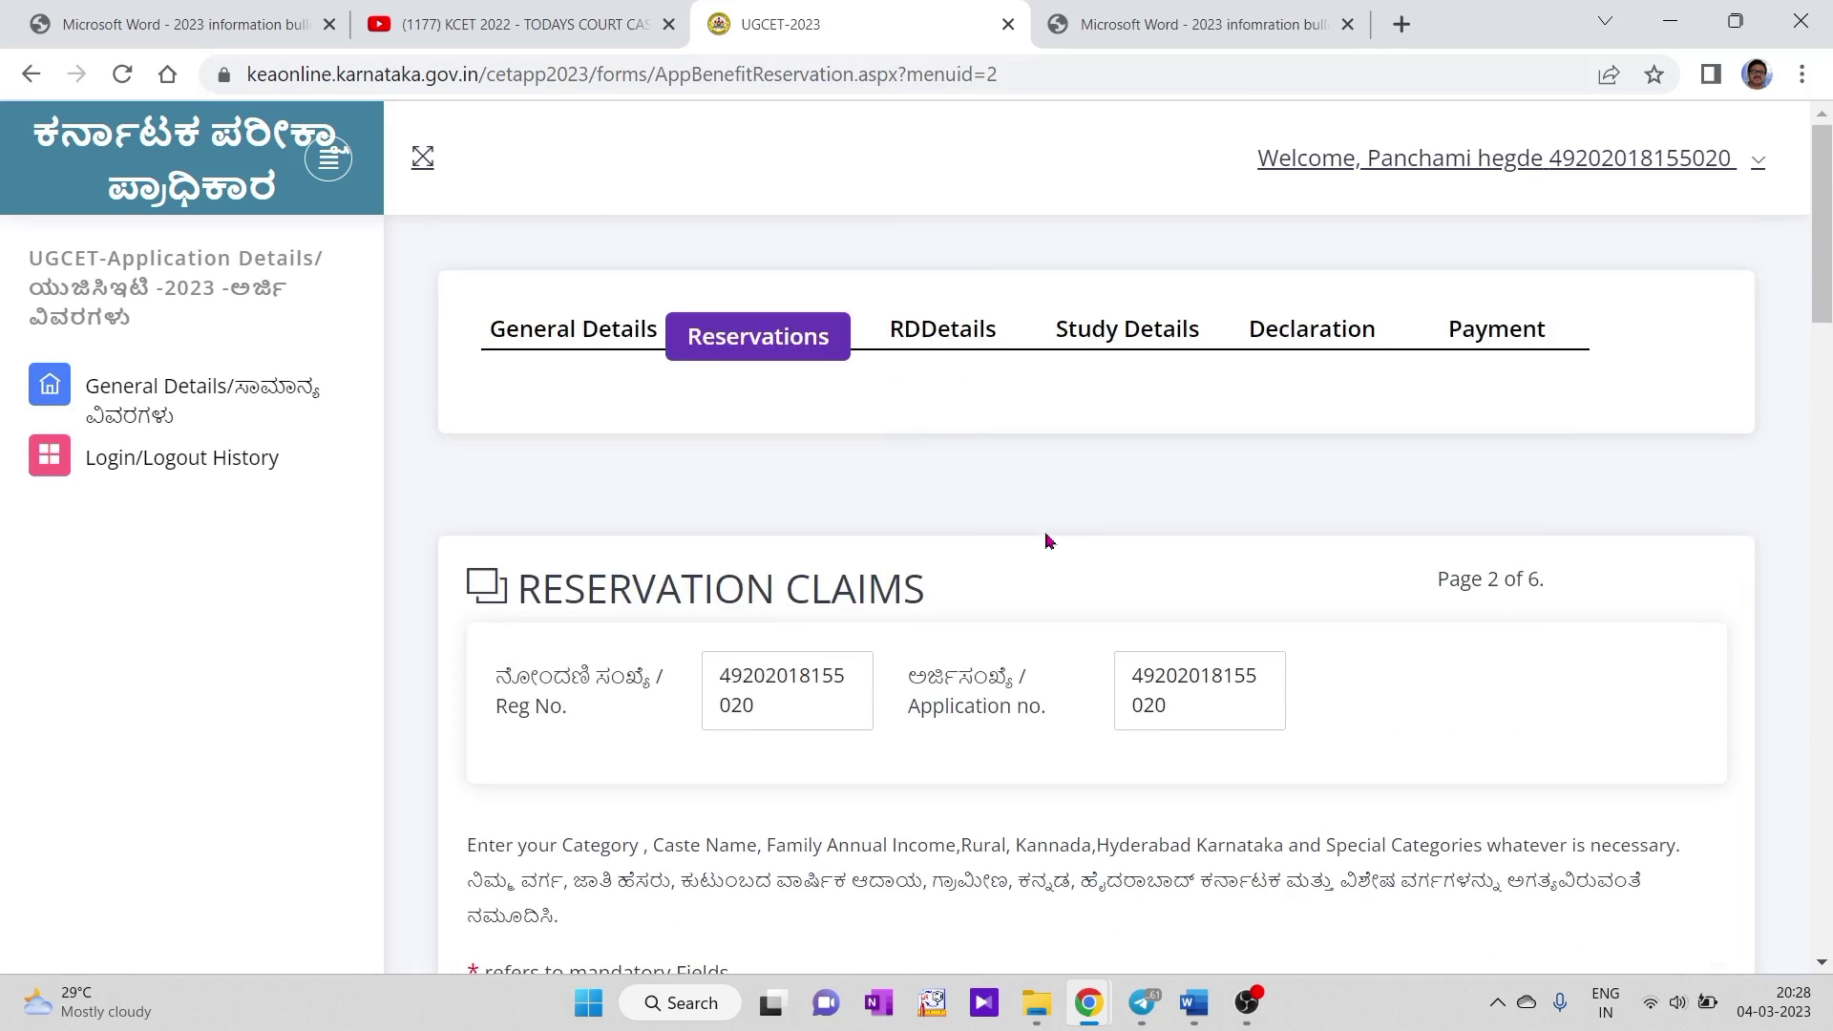
scroll(1044, 536, "down", 10)
scroll(888, 610, "down", 4)
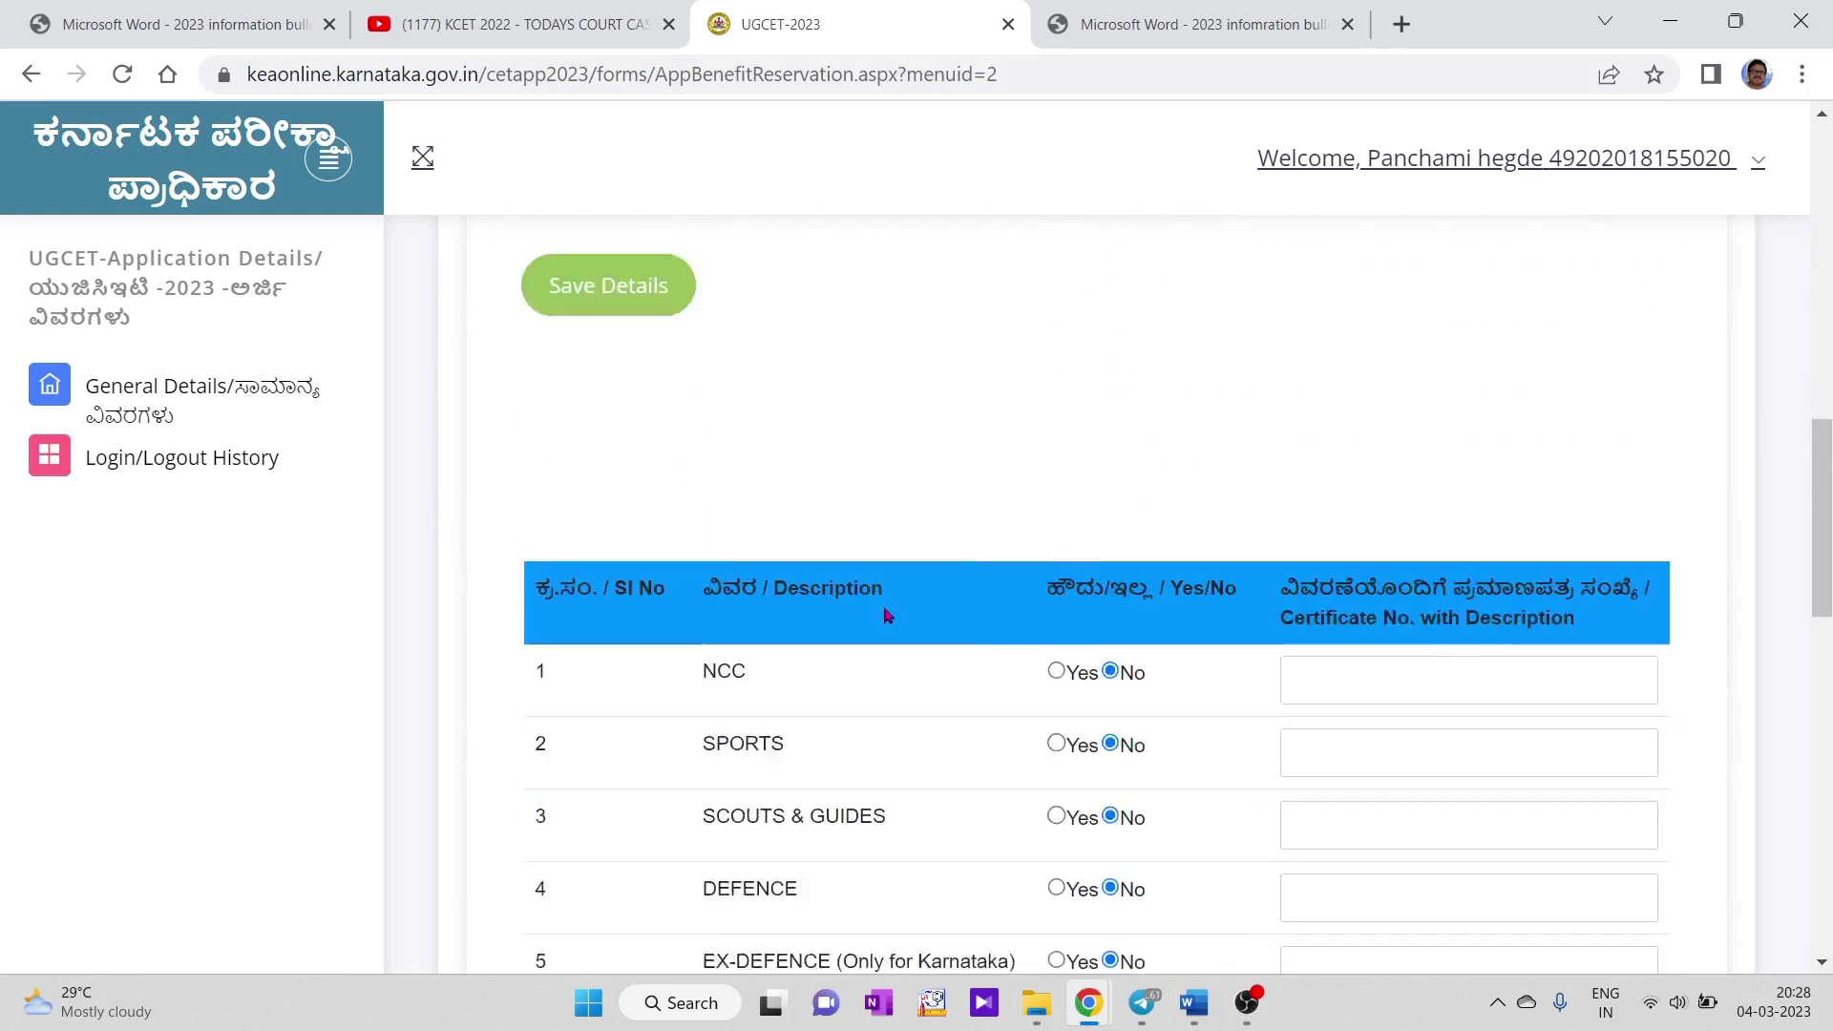
scroll(1241, 460, "up", 1)
scroll(1240, 460, "down", 3)
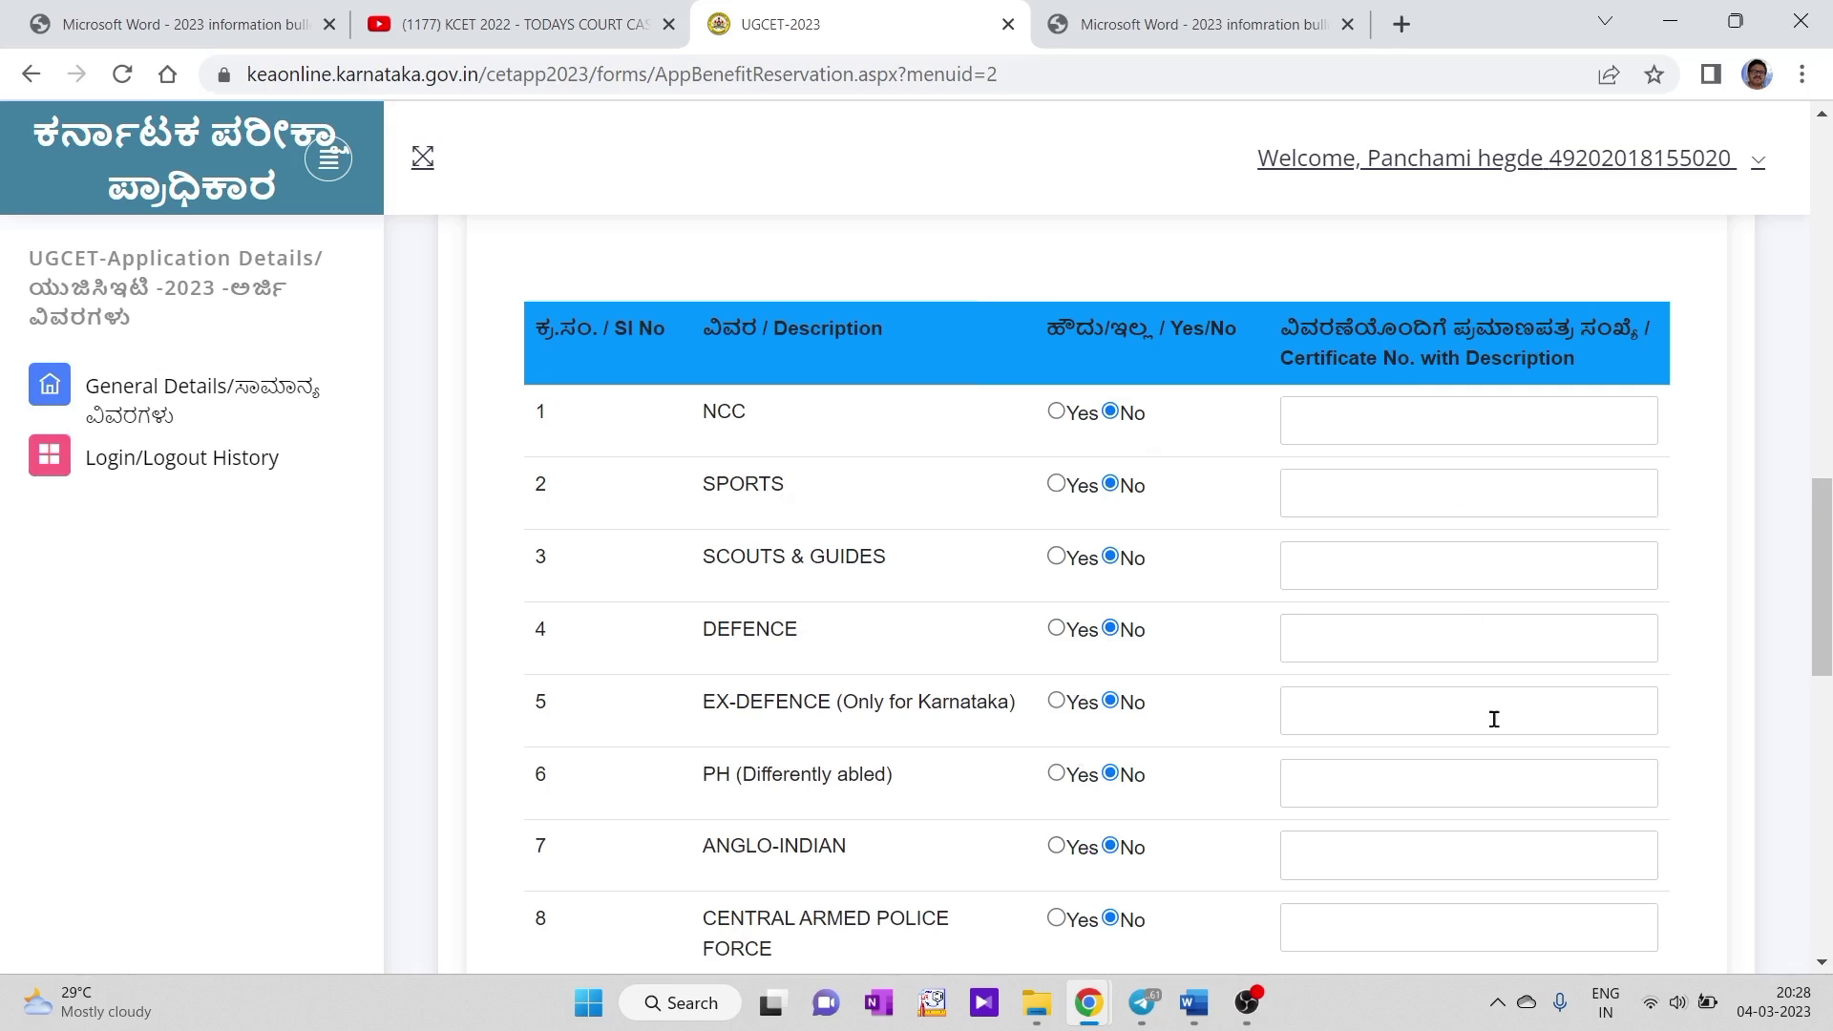
scroll(1496, 802, "down", 3)
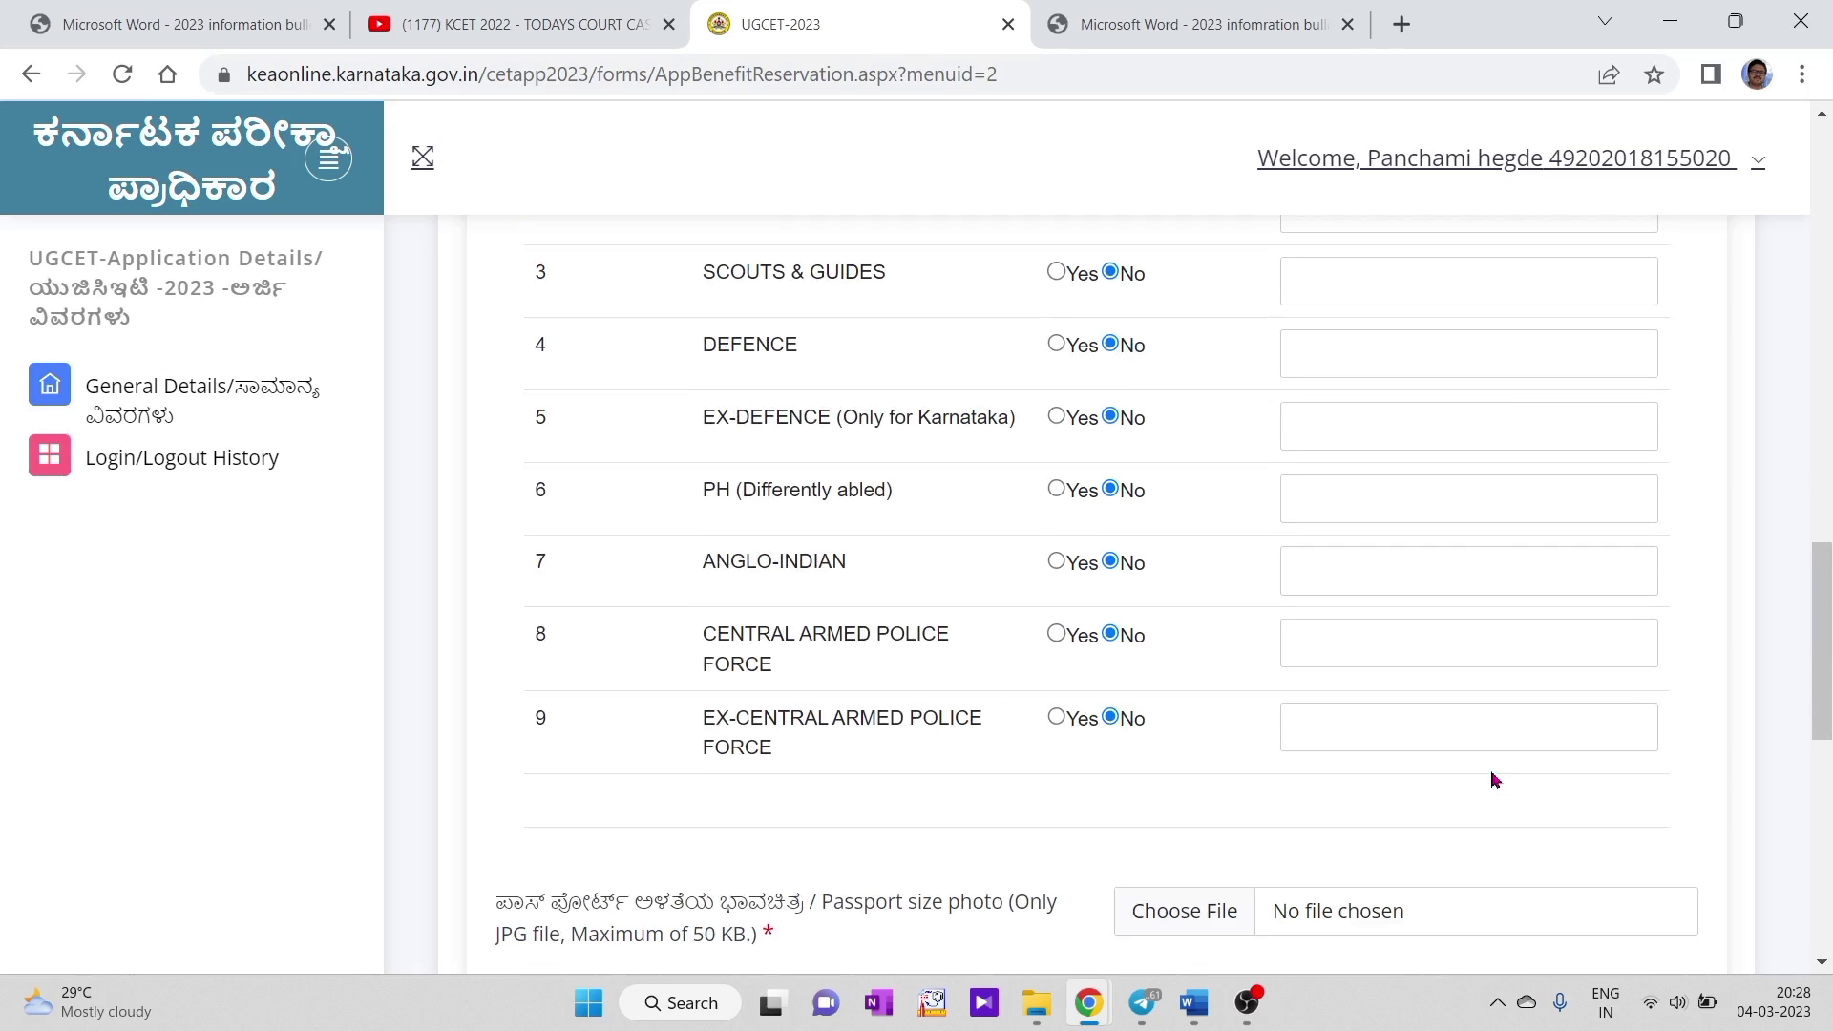
scroll(1479, 728, "up", 3)
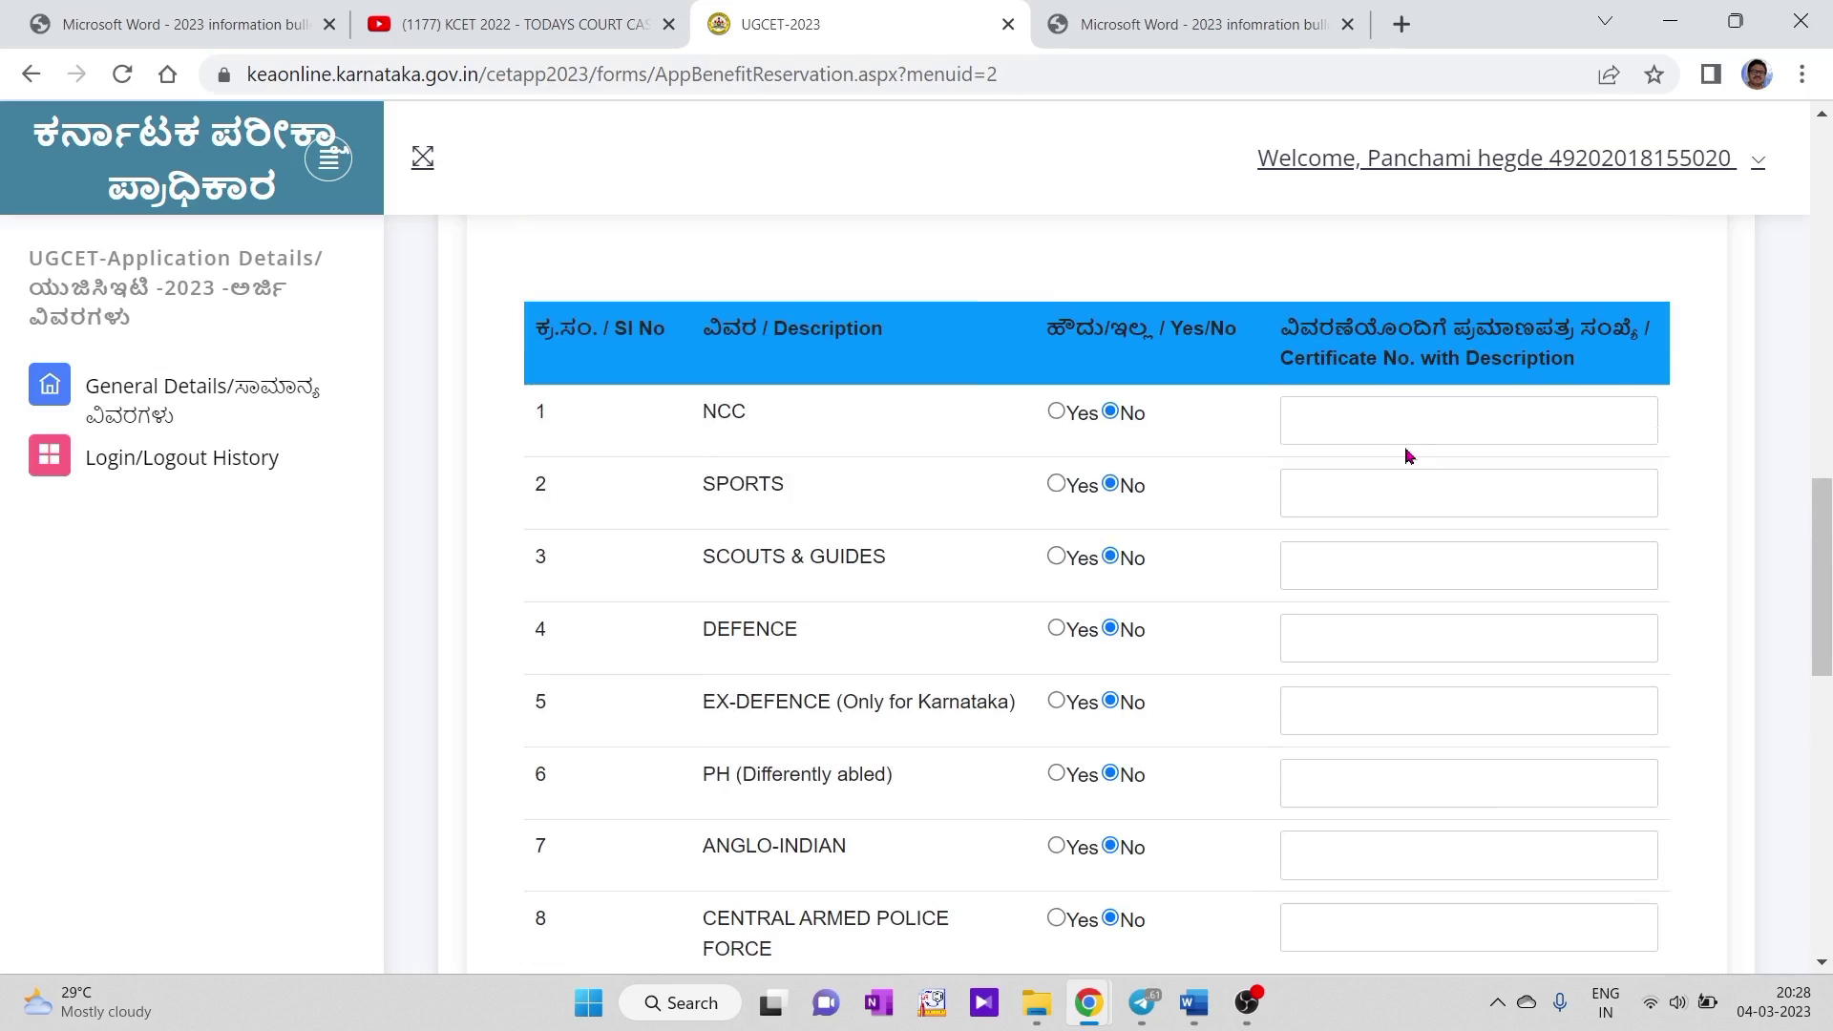
Toggle the NCC claim to Yes and back, leaving it and all others at No.
left_click(1056, 412)
left_click(1111, 412)
scroll(1191, 633, "down", 4)
scroll(1193, 634, "down", 3)
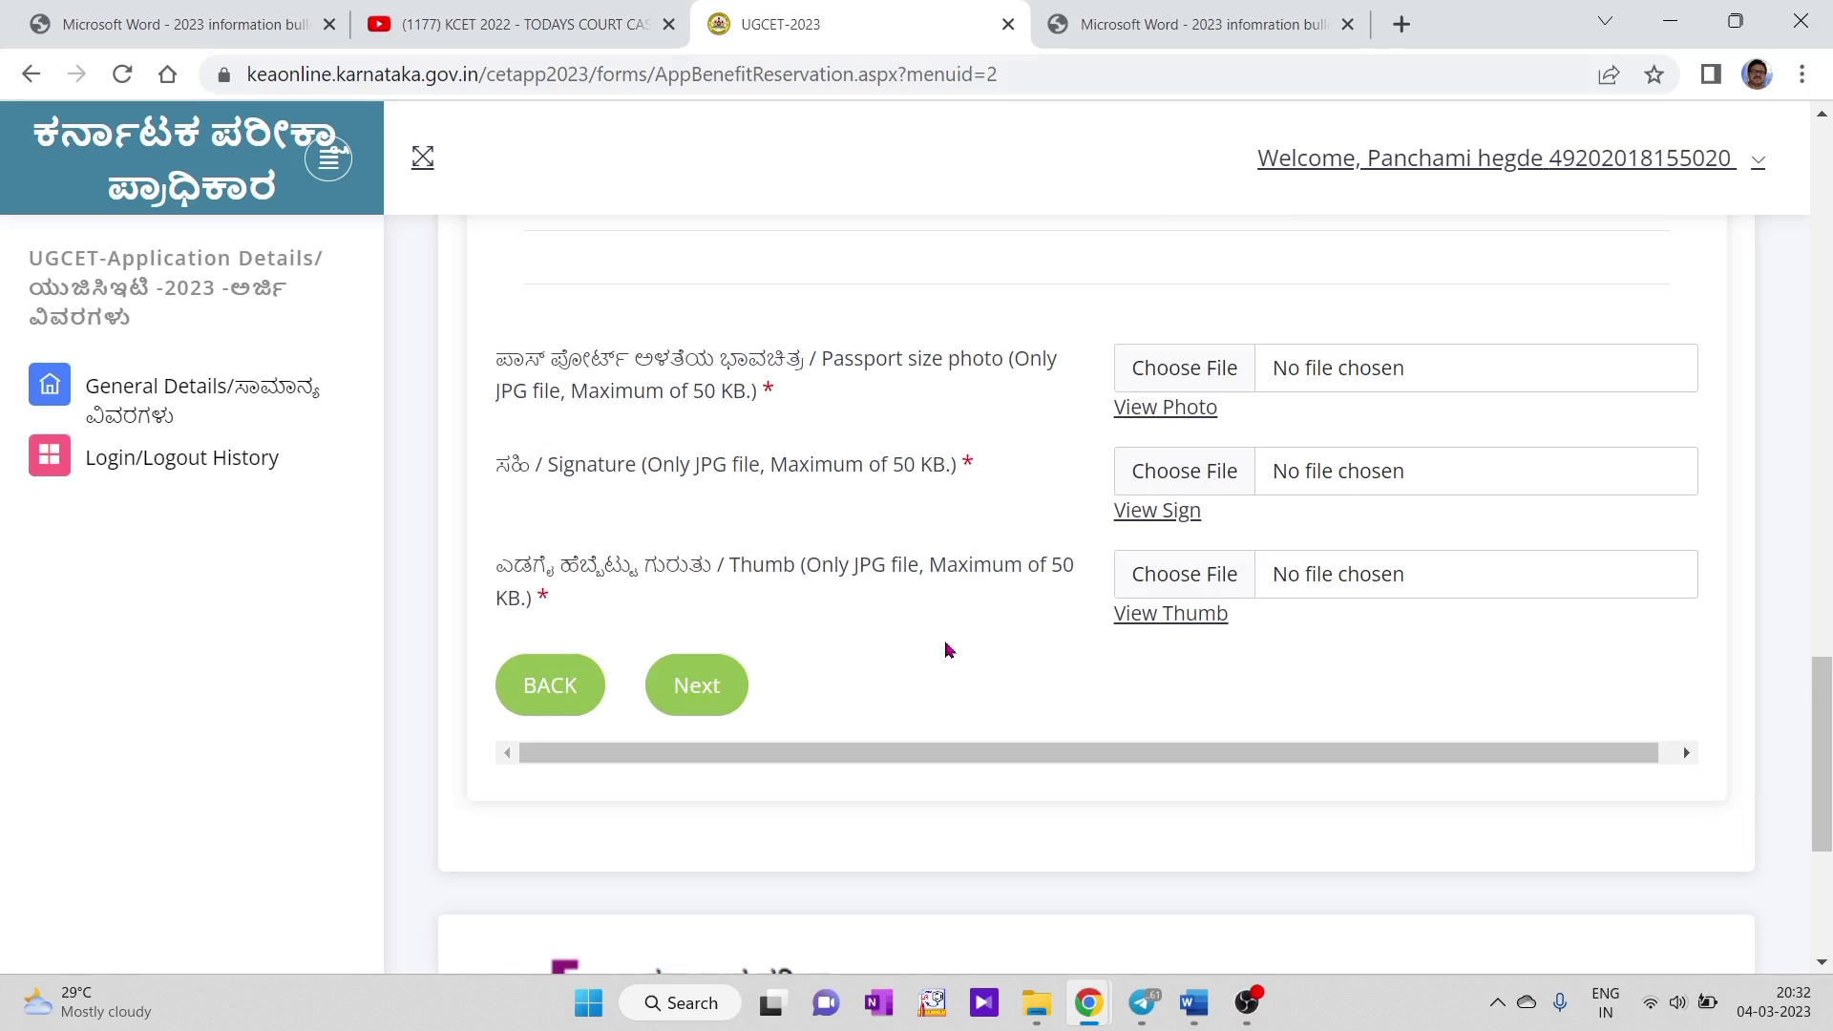
Open the RD Details page and save the RD certificate numbers, NCLC left as '-'.
left_click(697, 695)
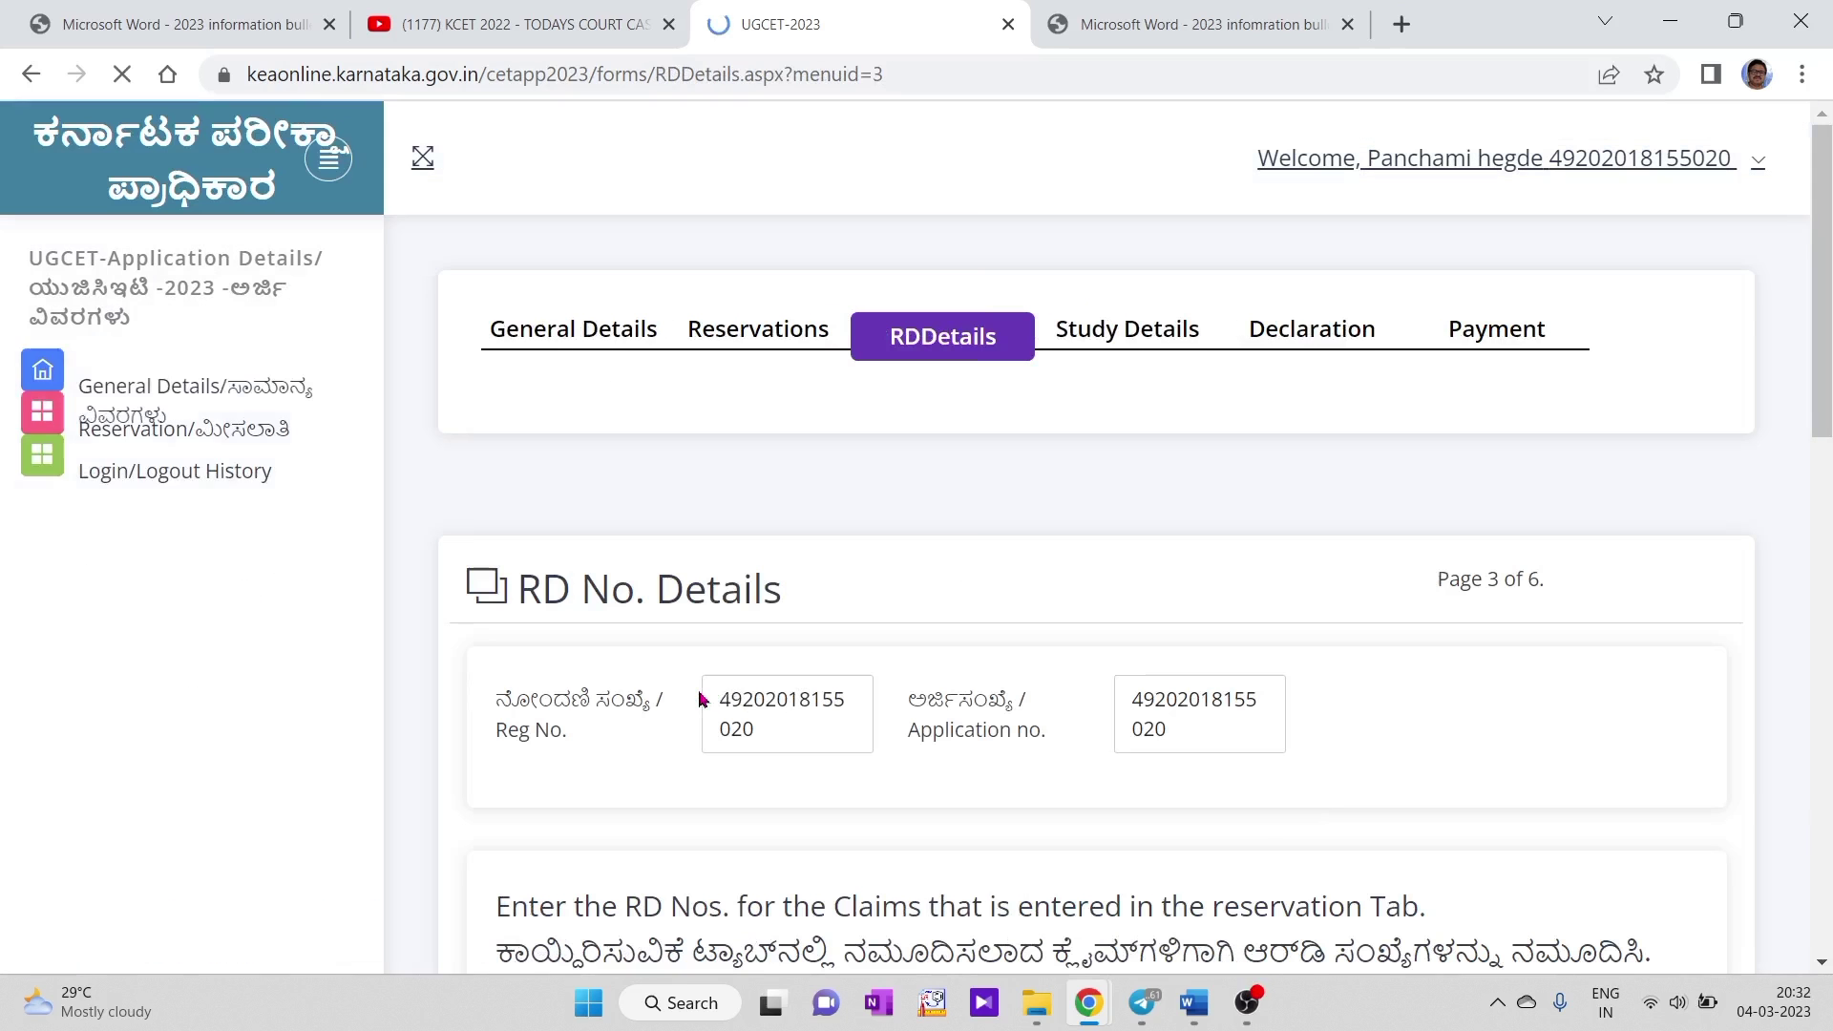
scroll(1145, 506, "down", 4)
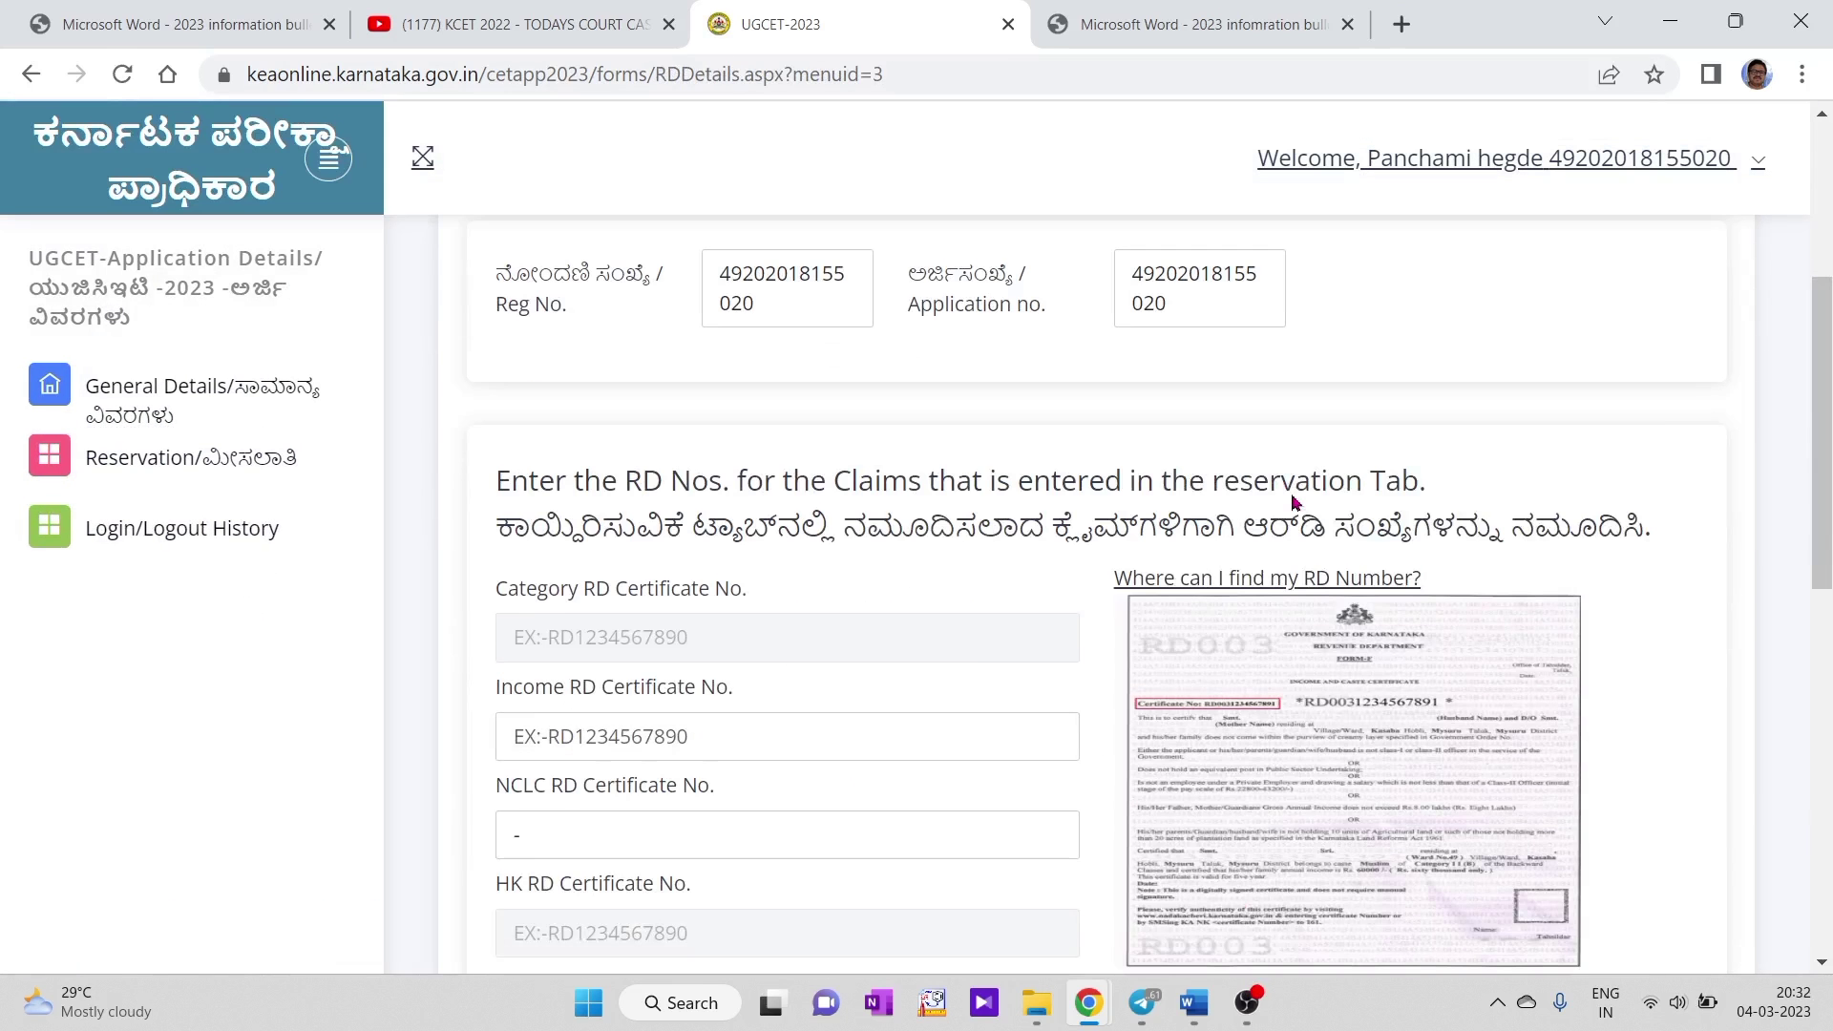
scroll(1042, 620, "down", 3)
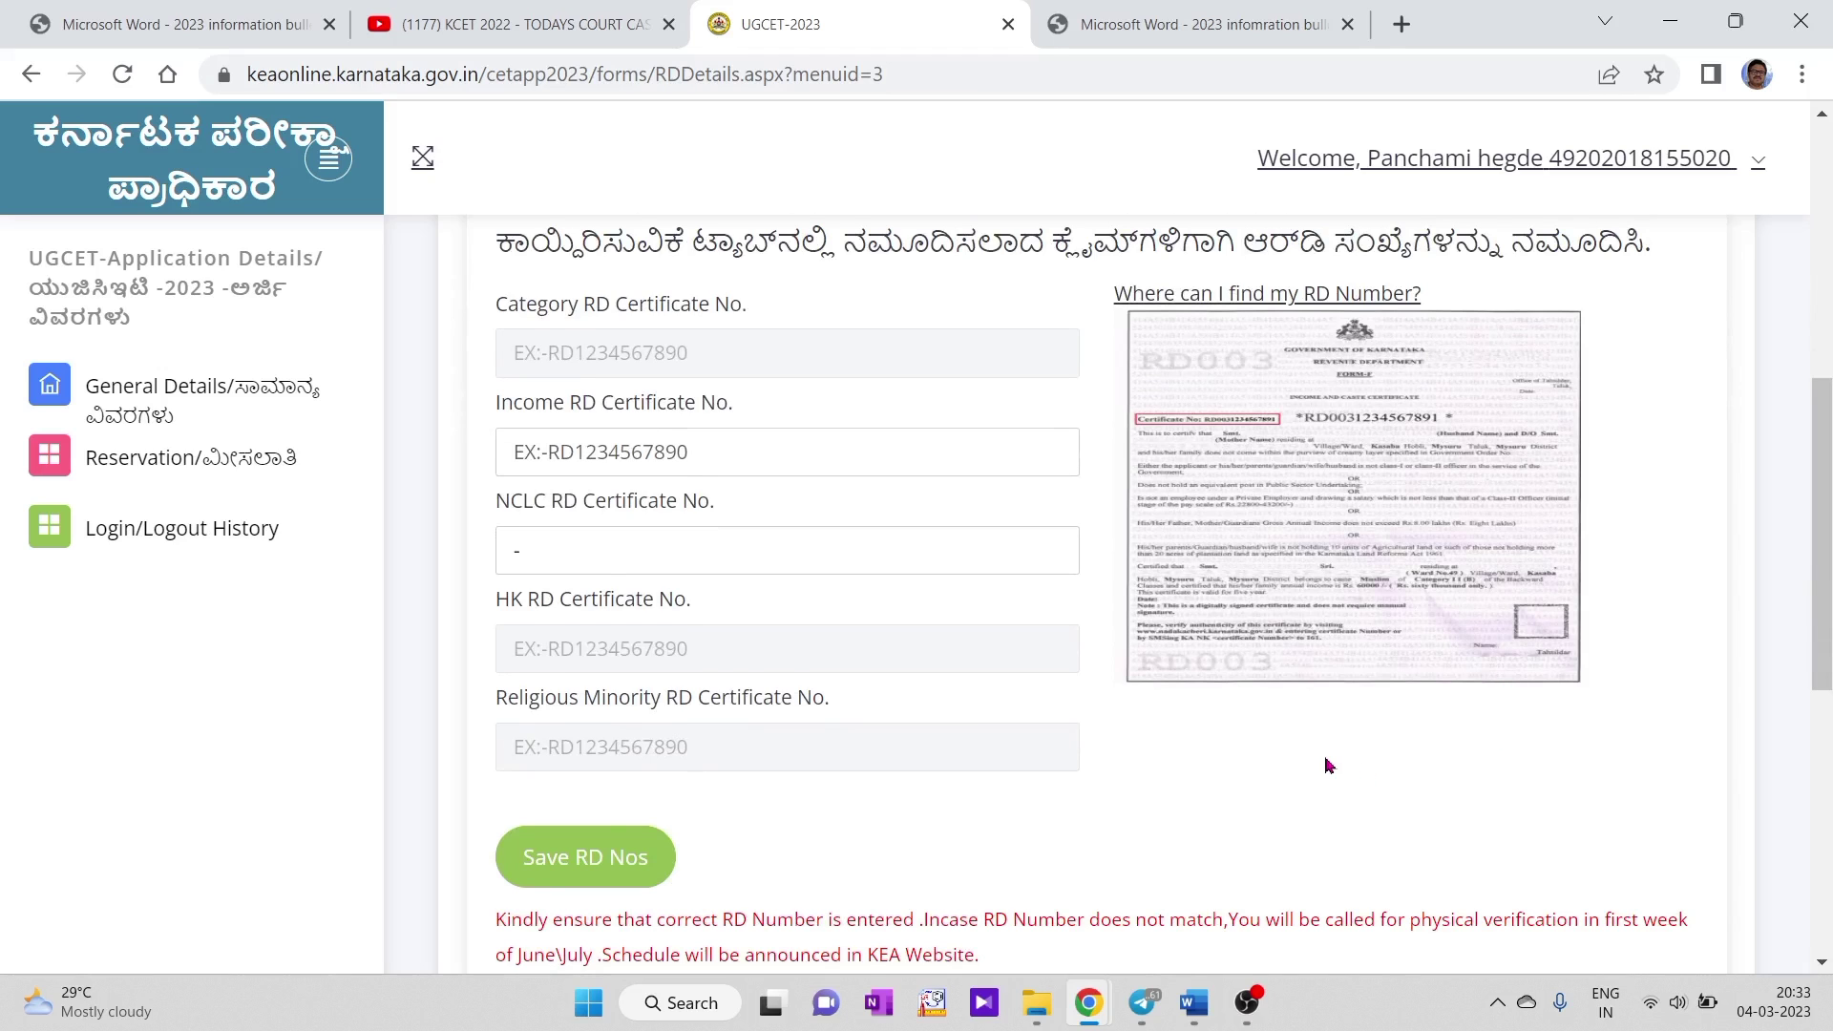
scroll(1329, 766, "up", 1)
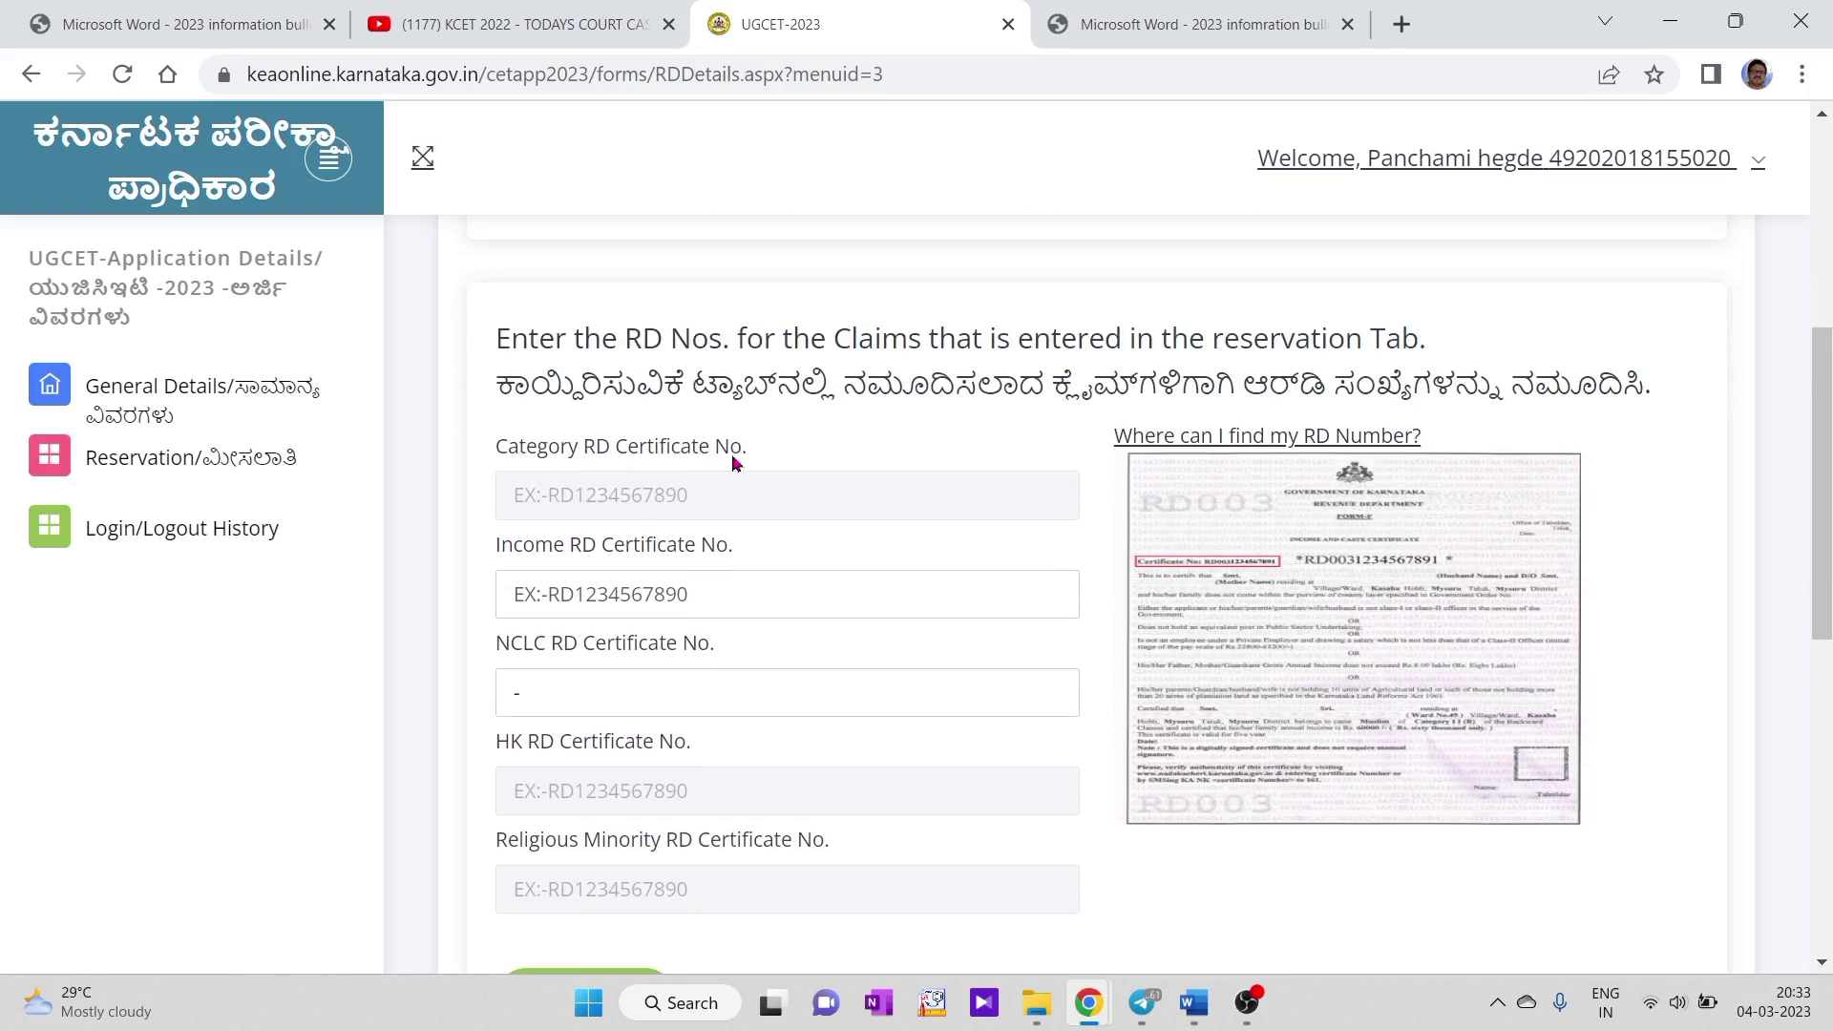
scroll(821, 621, "up", 2)
scroll(823, 626, "down", 2)
scroll(683, 692, "down", 2)
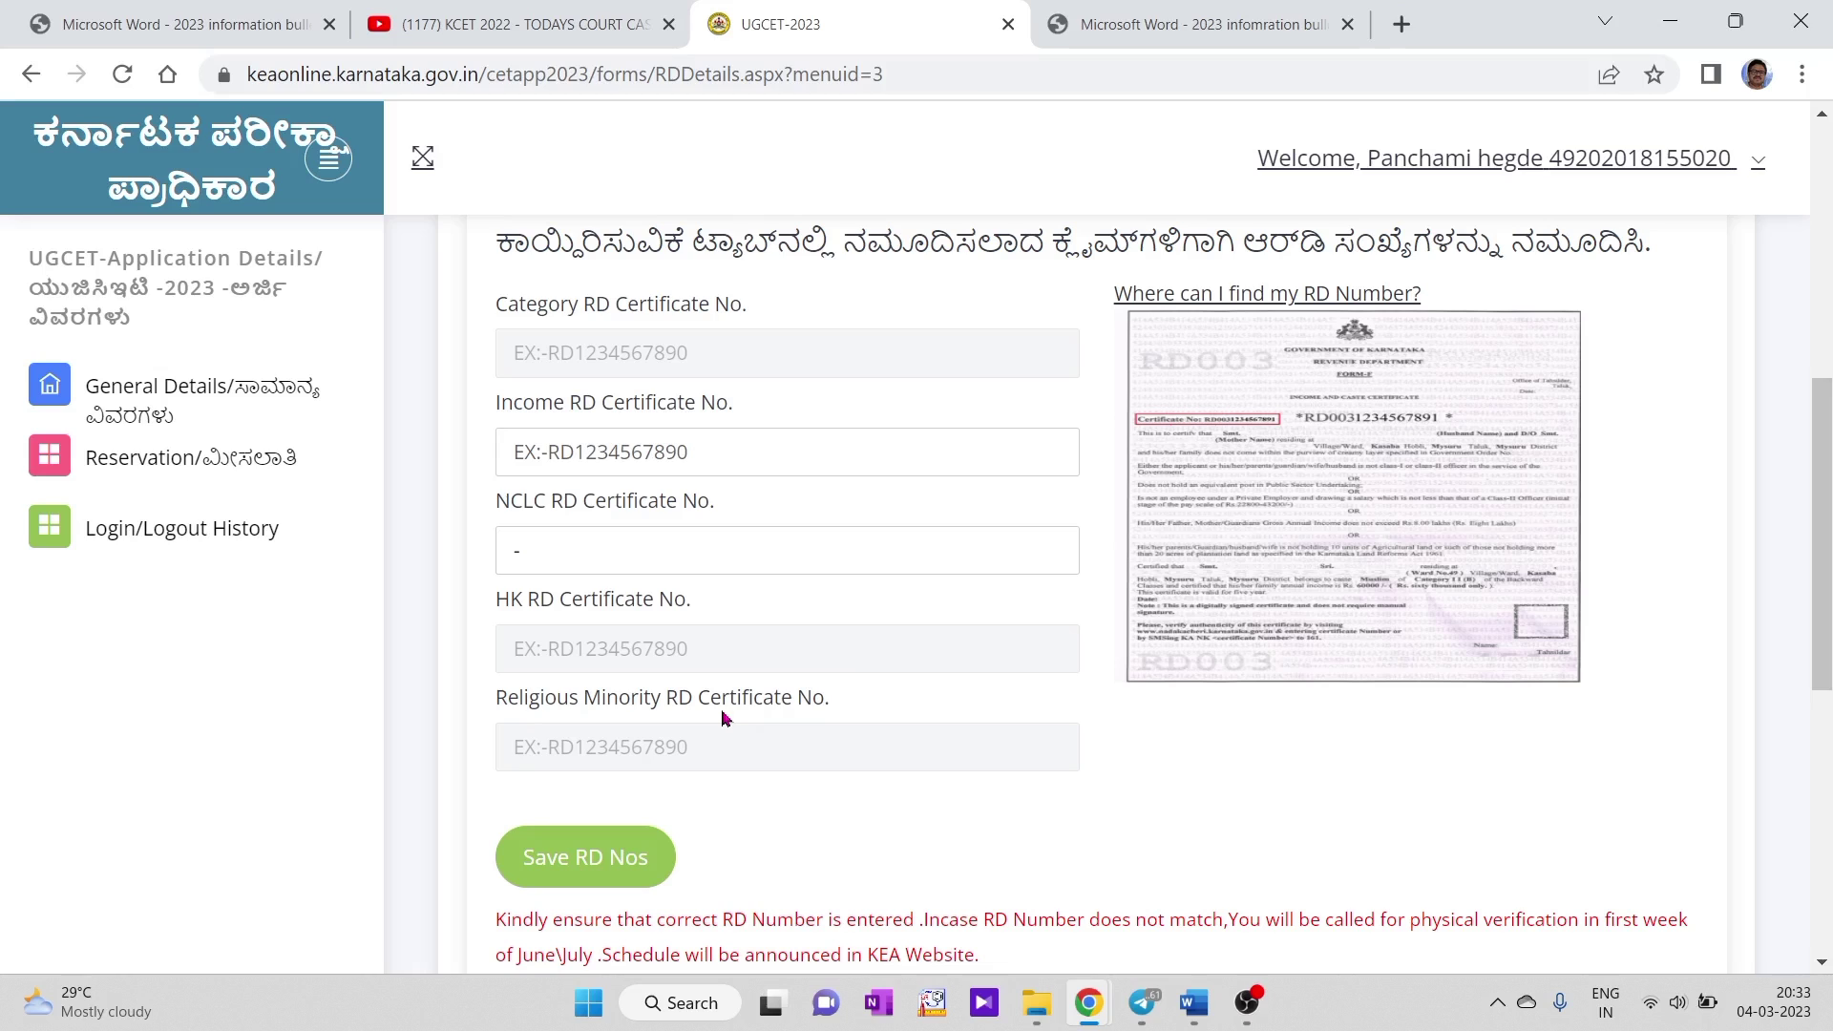
left_click(599, 879)
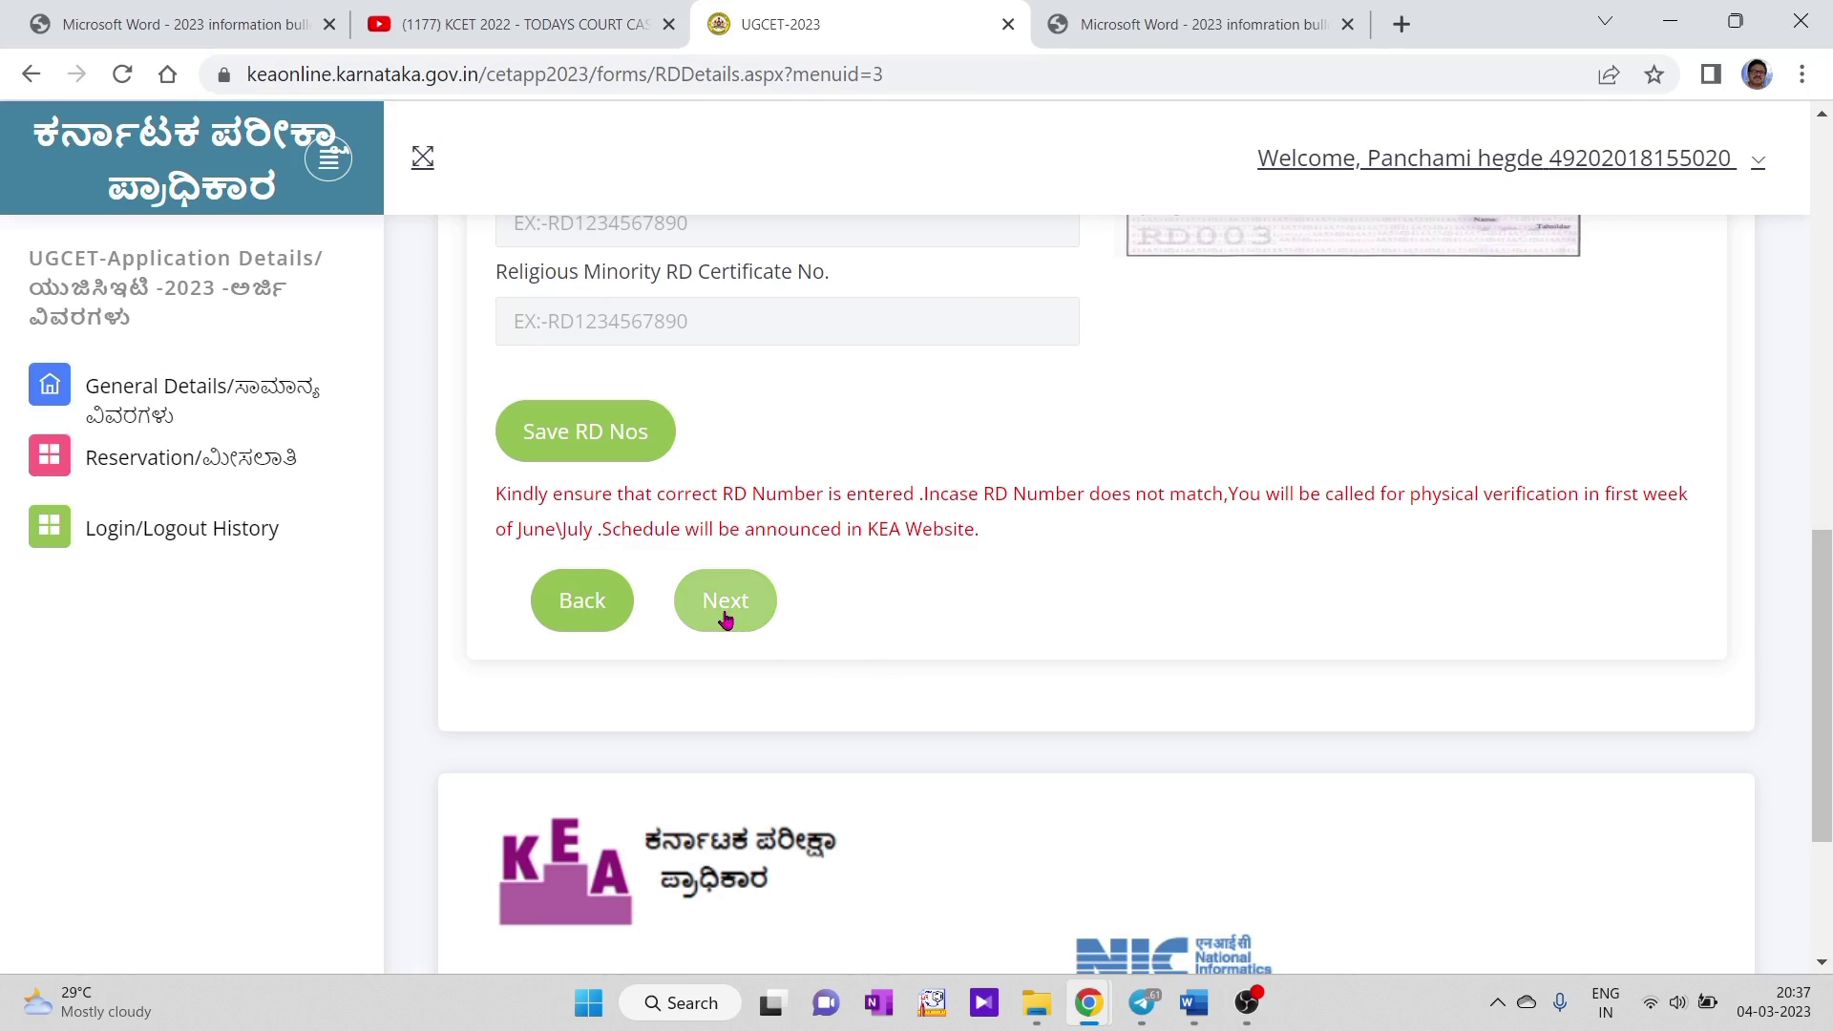
Move on to the Study Details page.
left_click(724, 616)
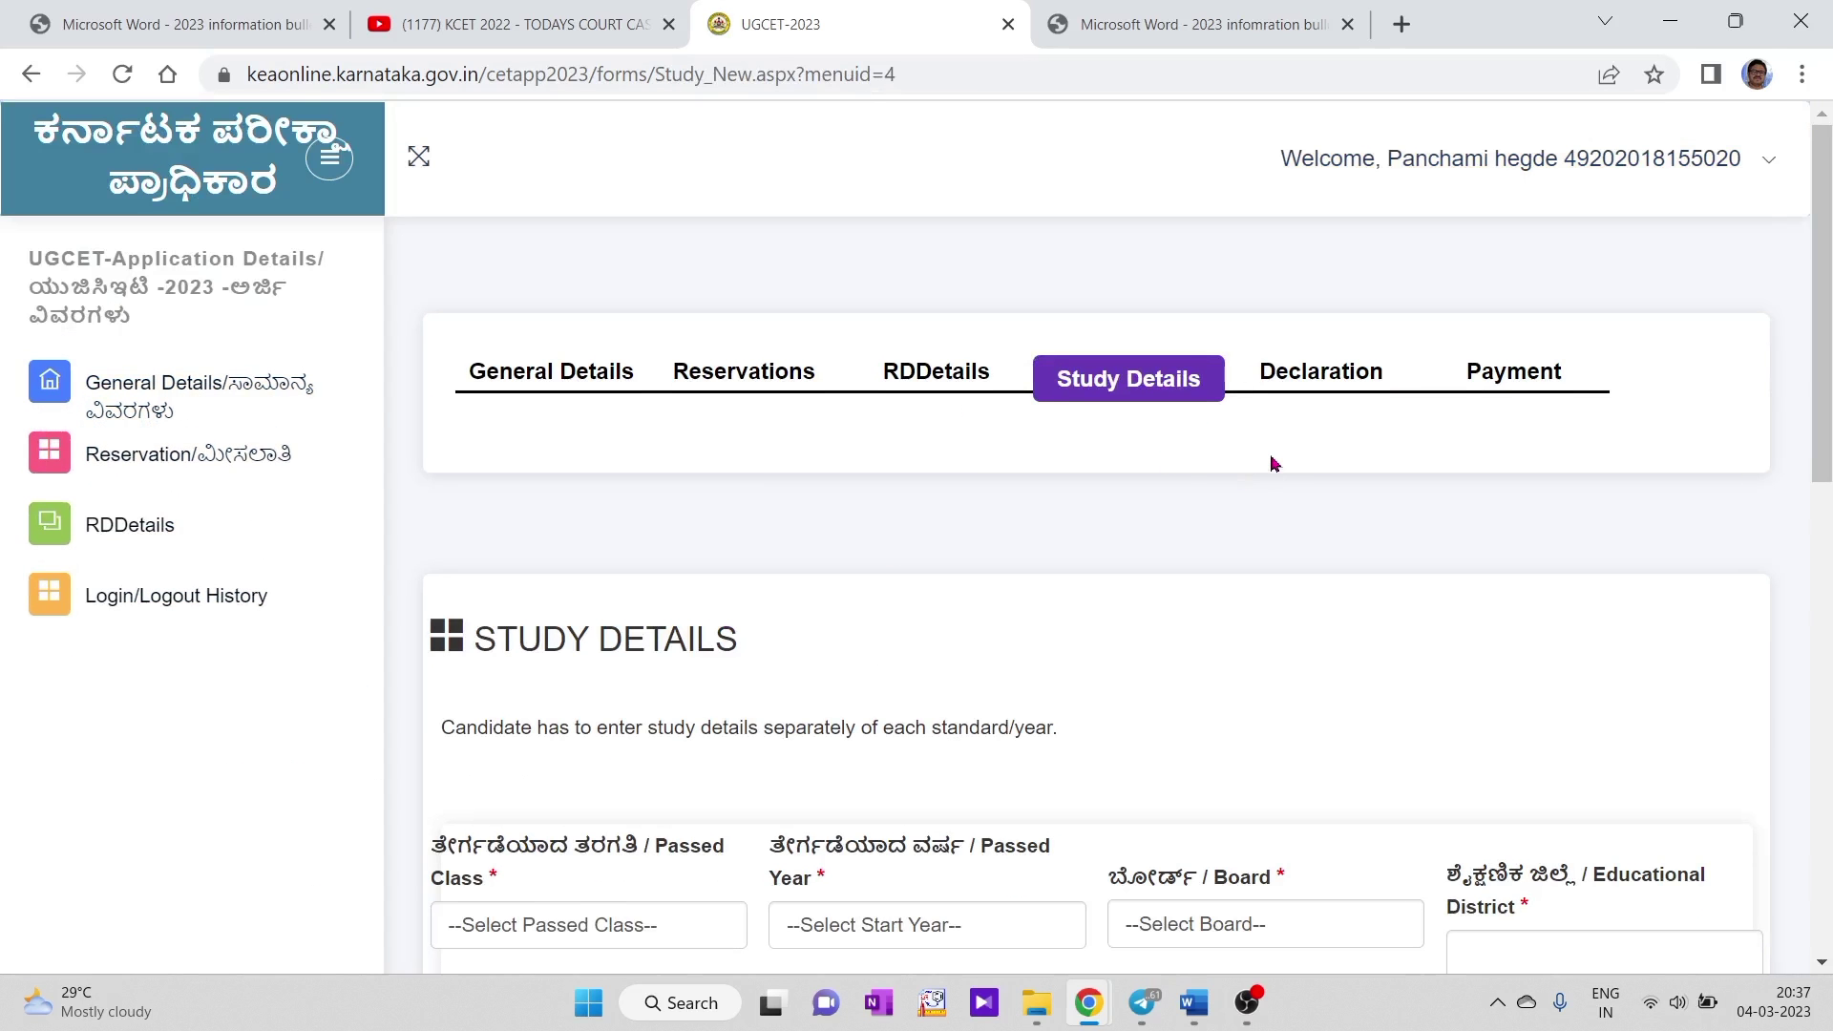
scroll(1273, 464, "down", 2)
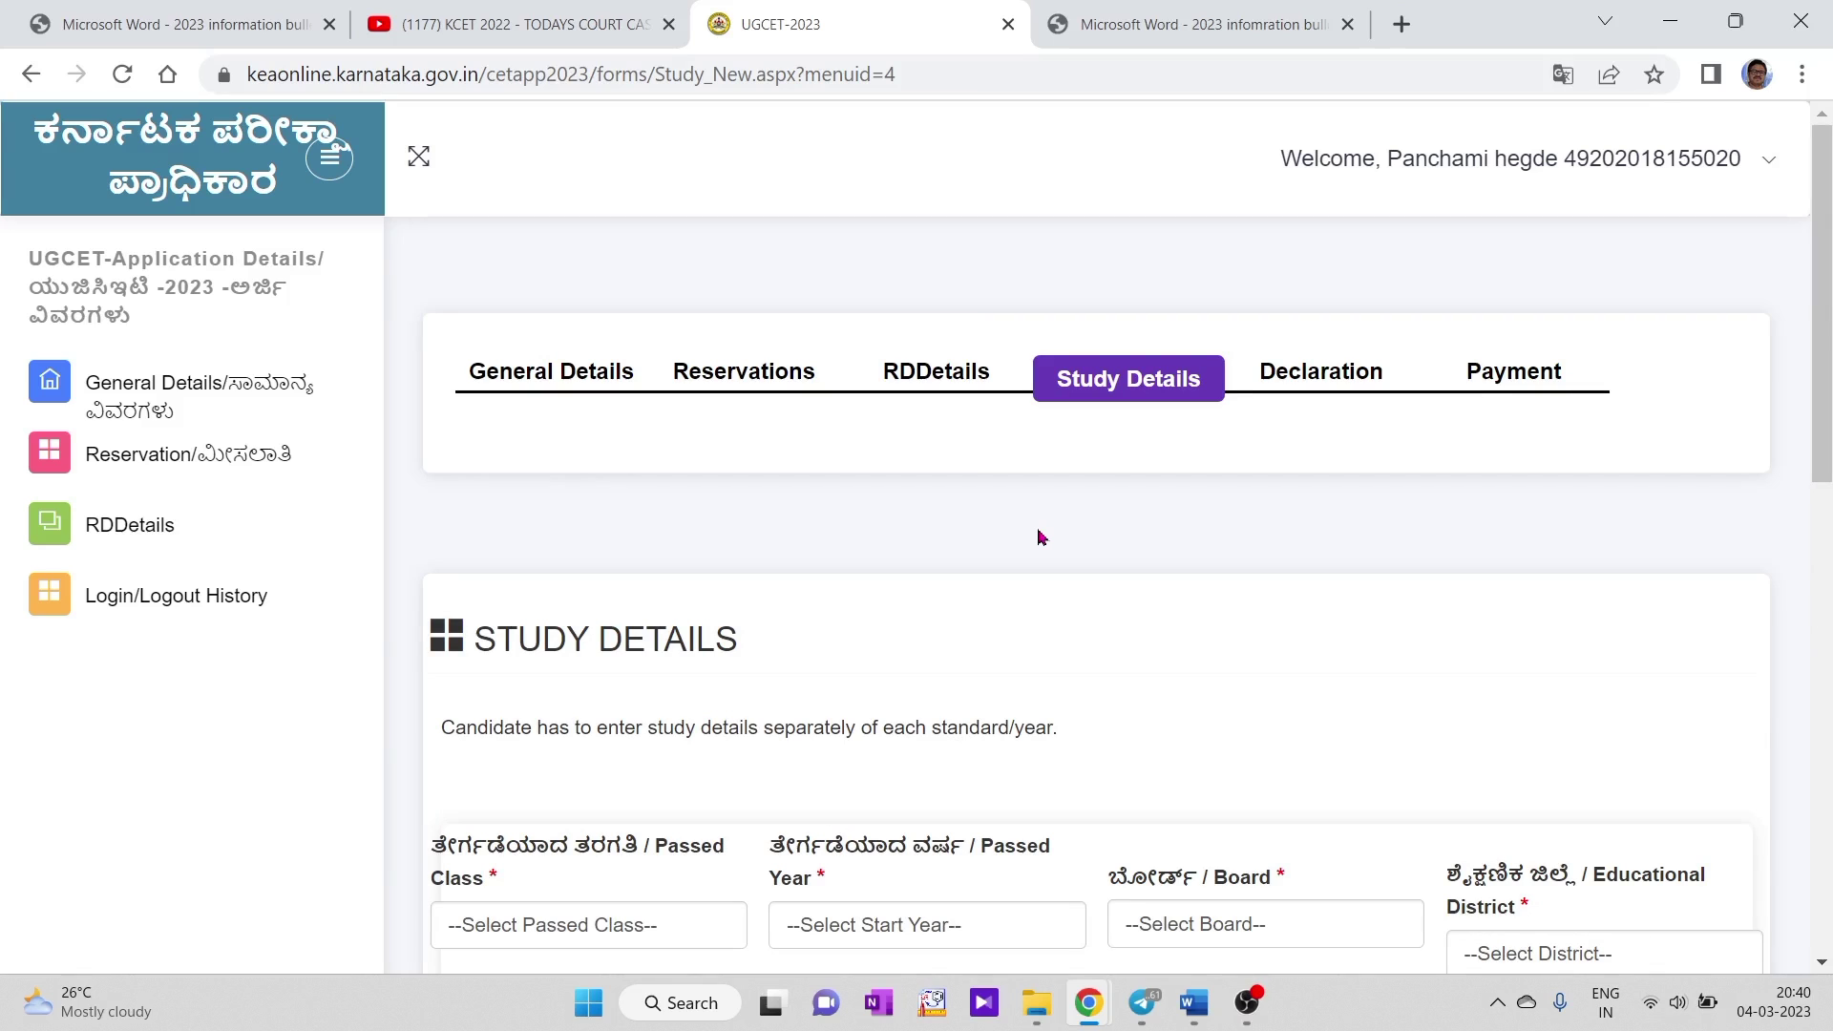
scroll(1040, 537, "down", 3)
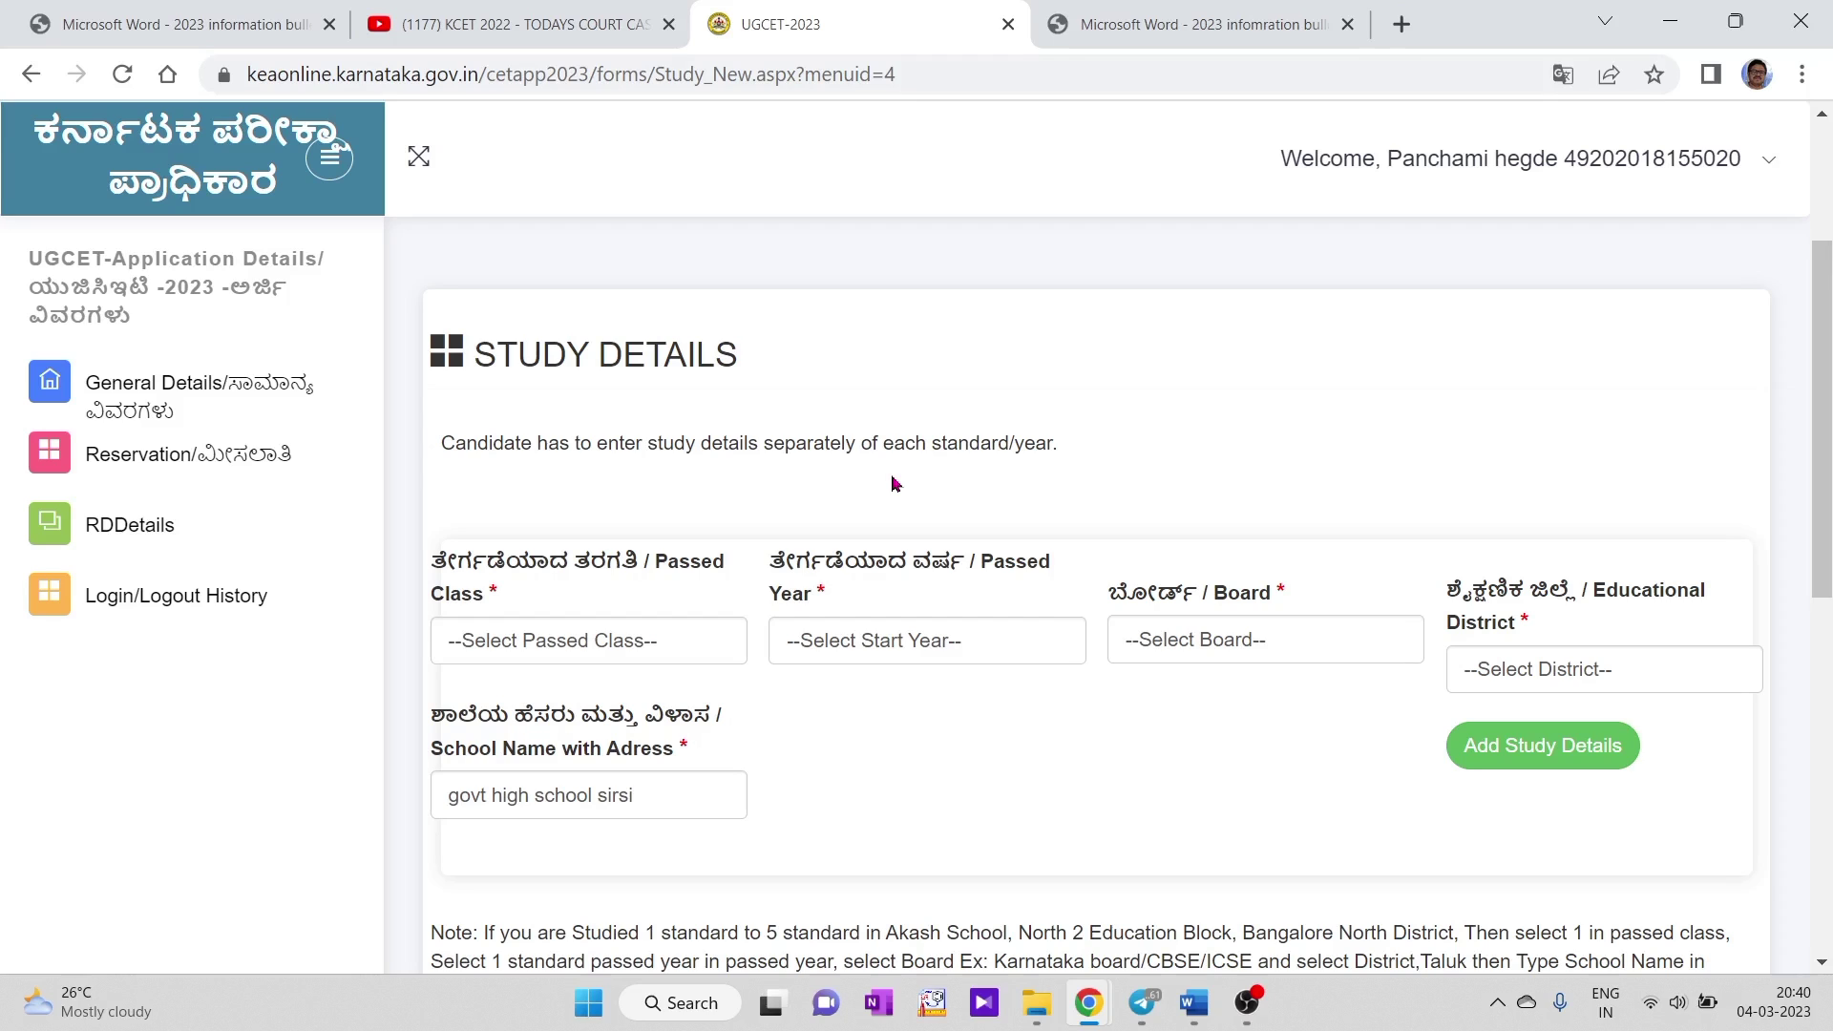
Add class 1, 2009, KARNATAKA (STATE BOARD), UTTARA KANNADA district as the first study entry.
left_click(659, 649)
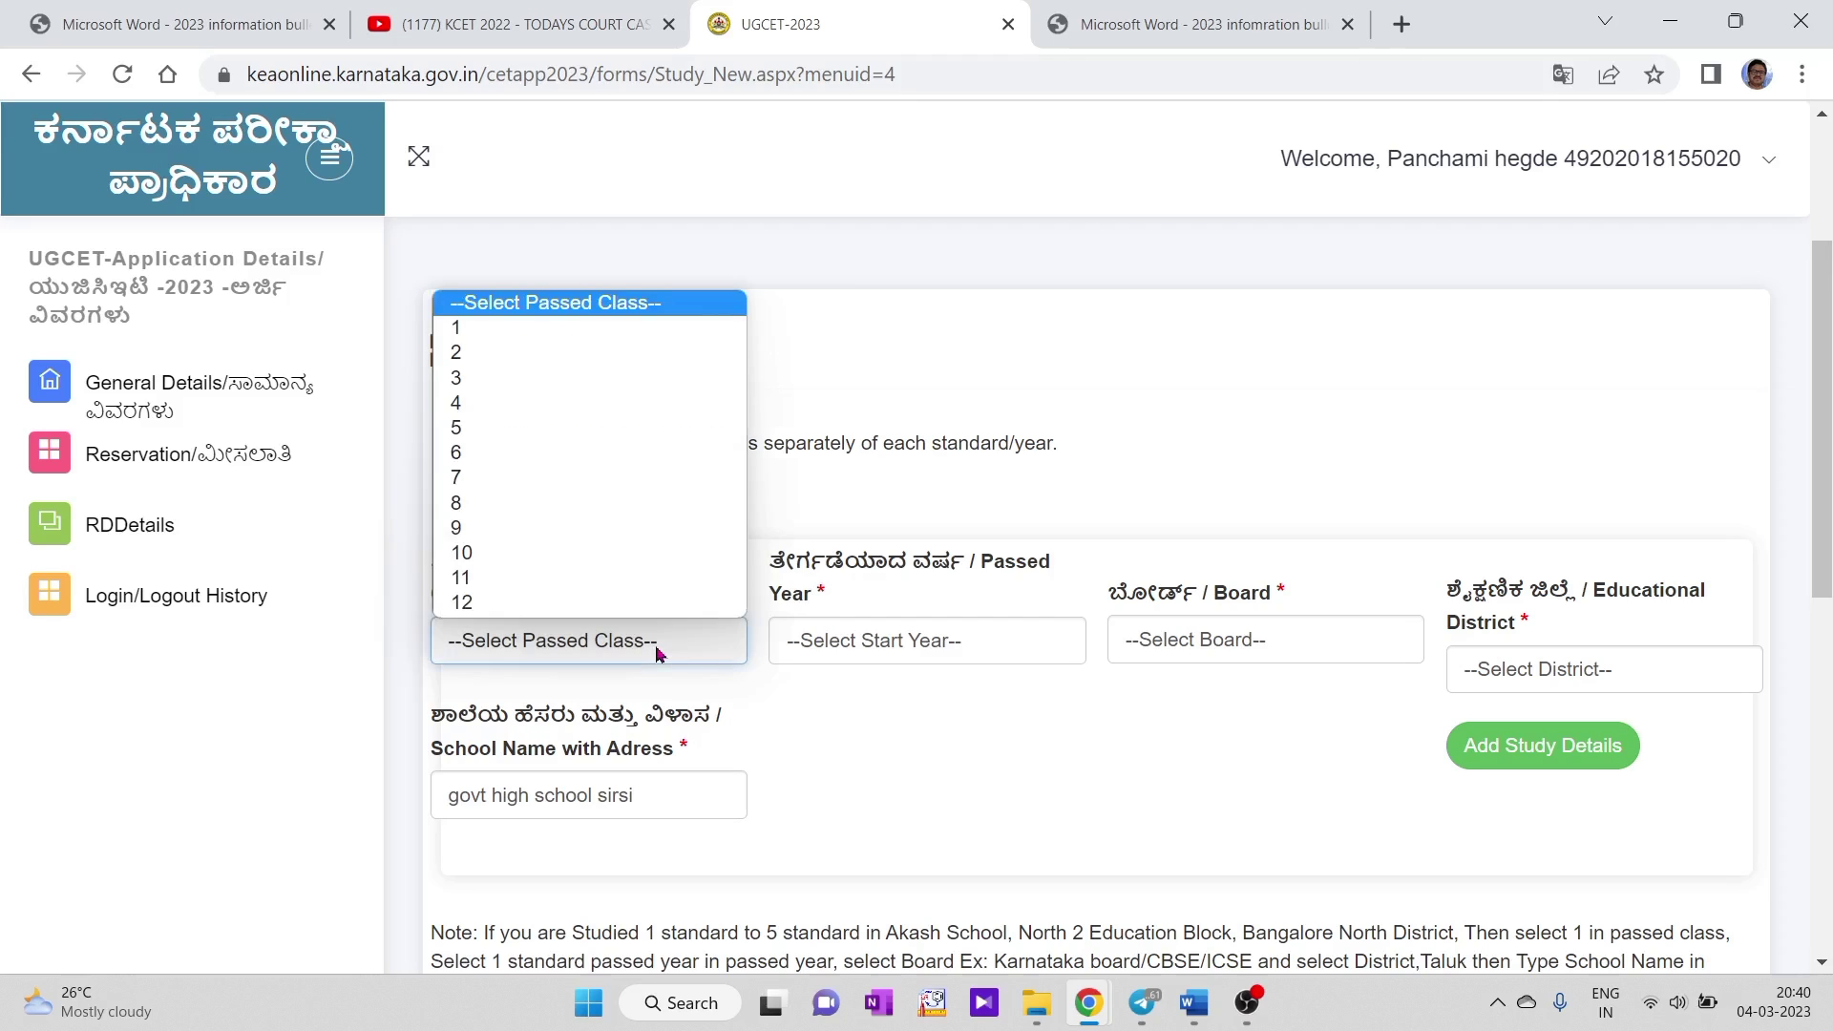
left_click(513, 333)
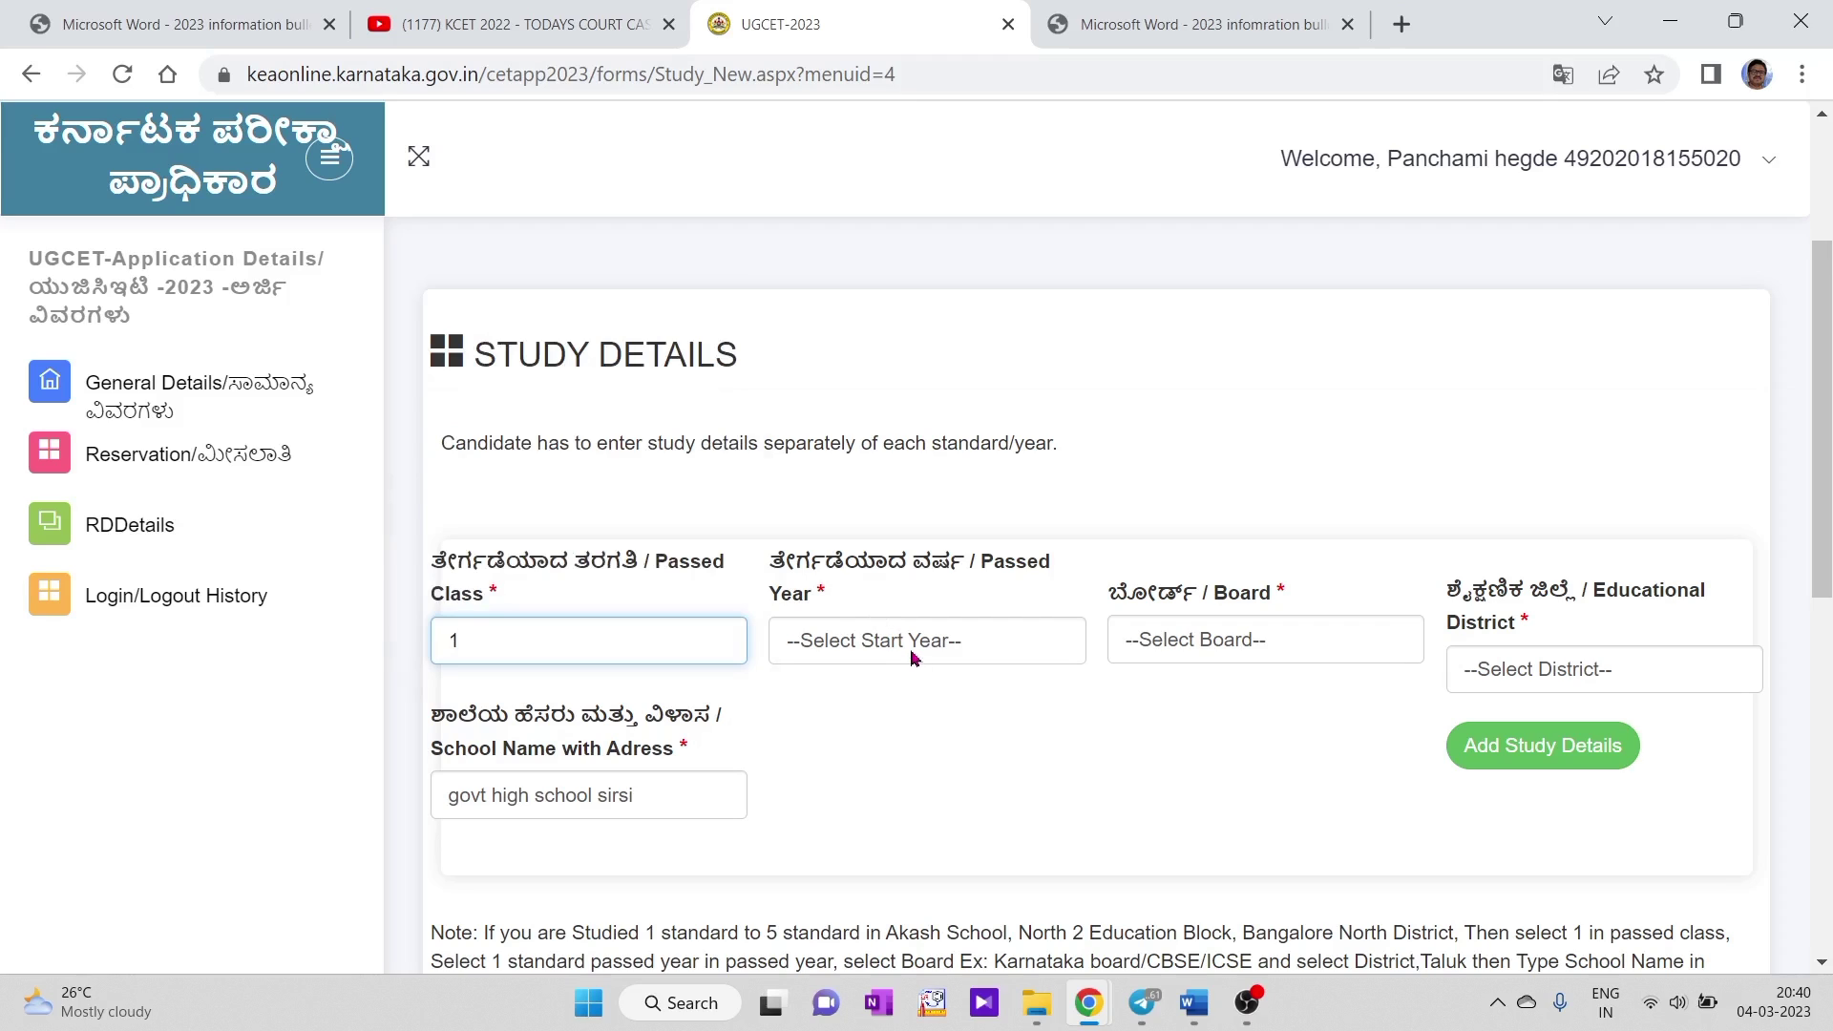
left_click(911, 658)
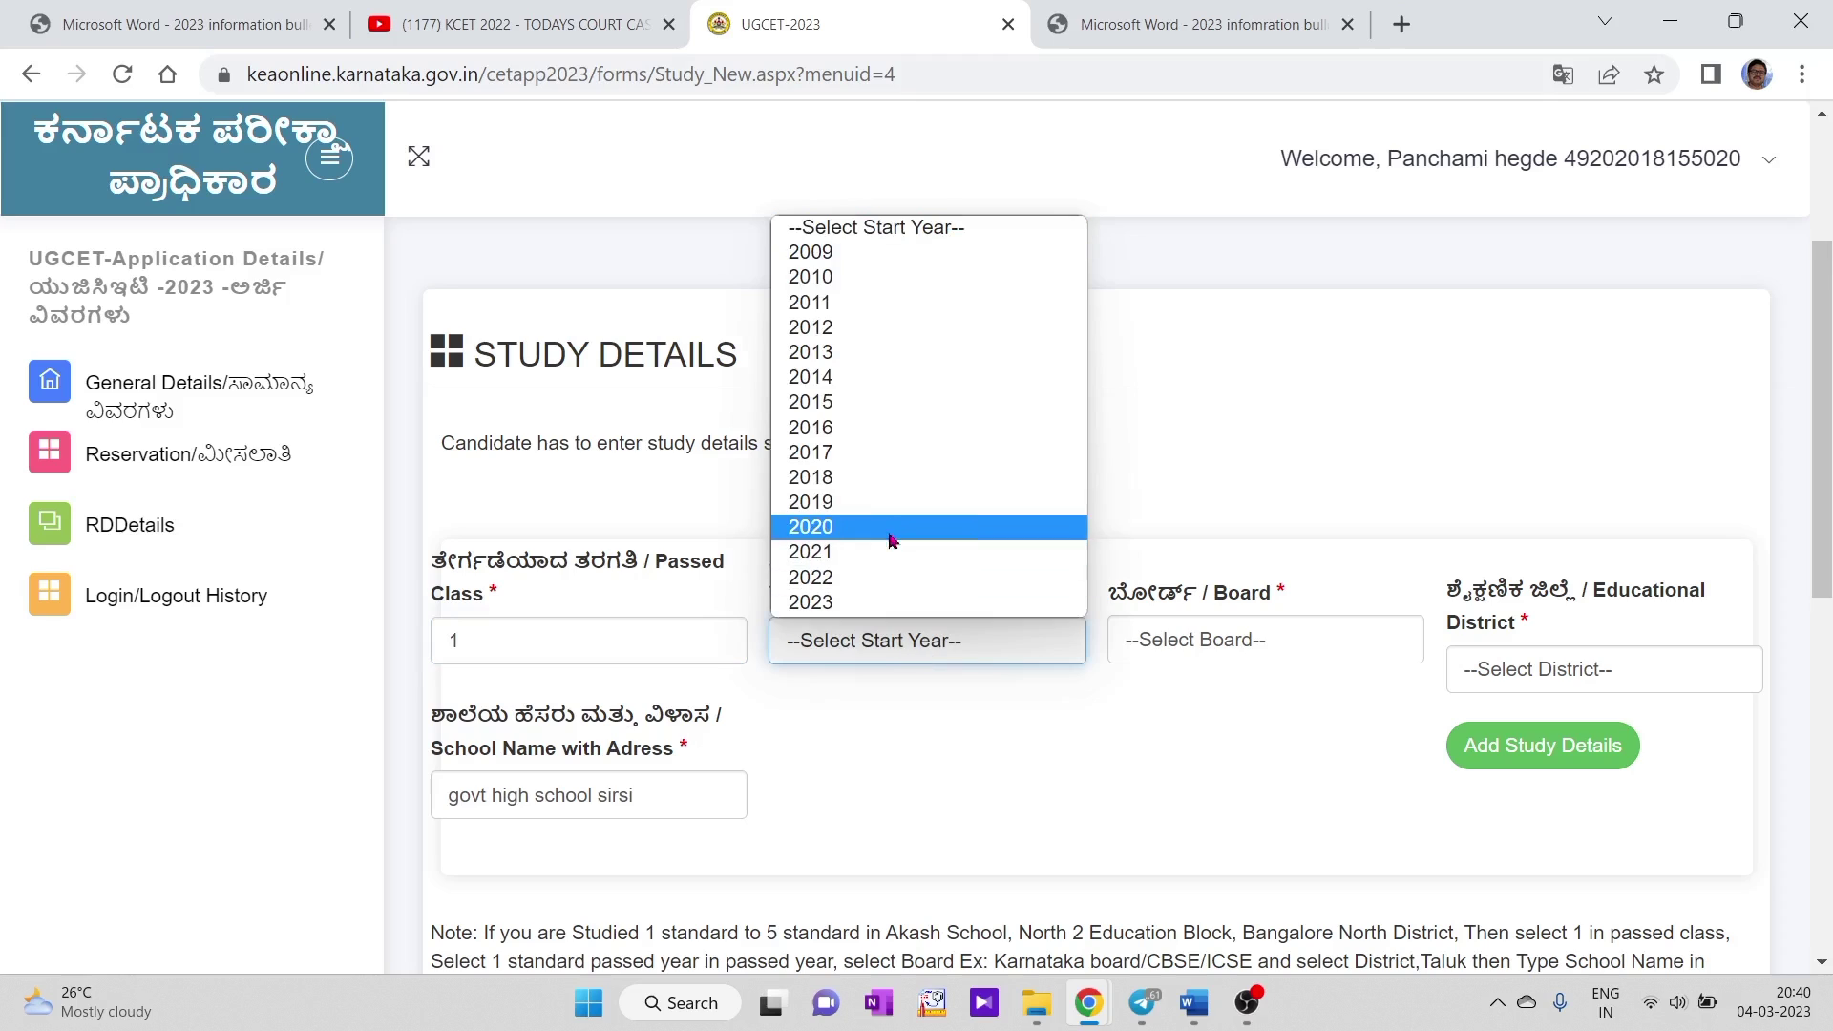
left_click(880, 254)
left_click(1206, 649)
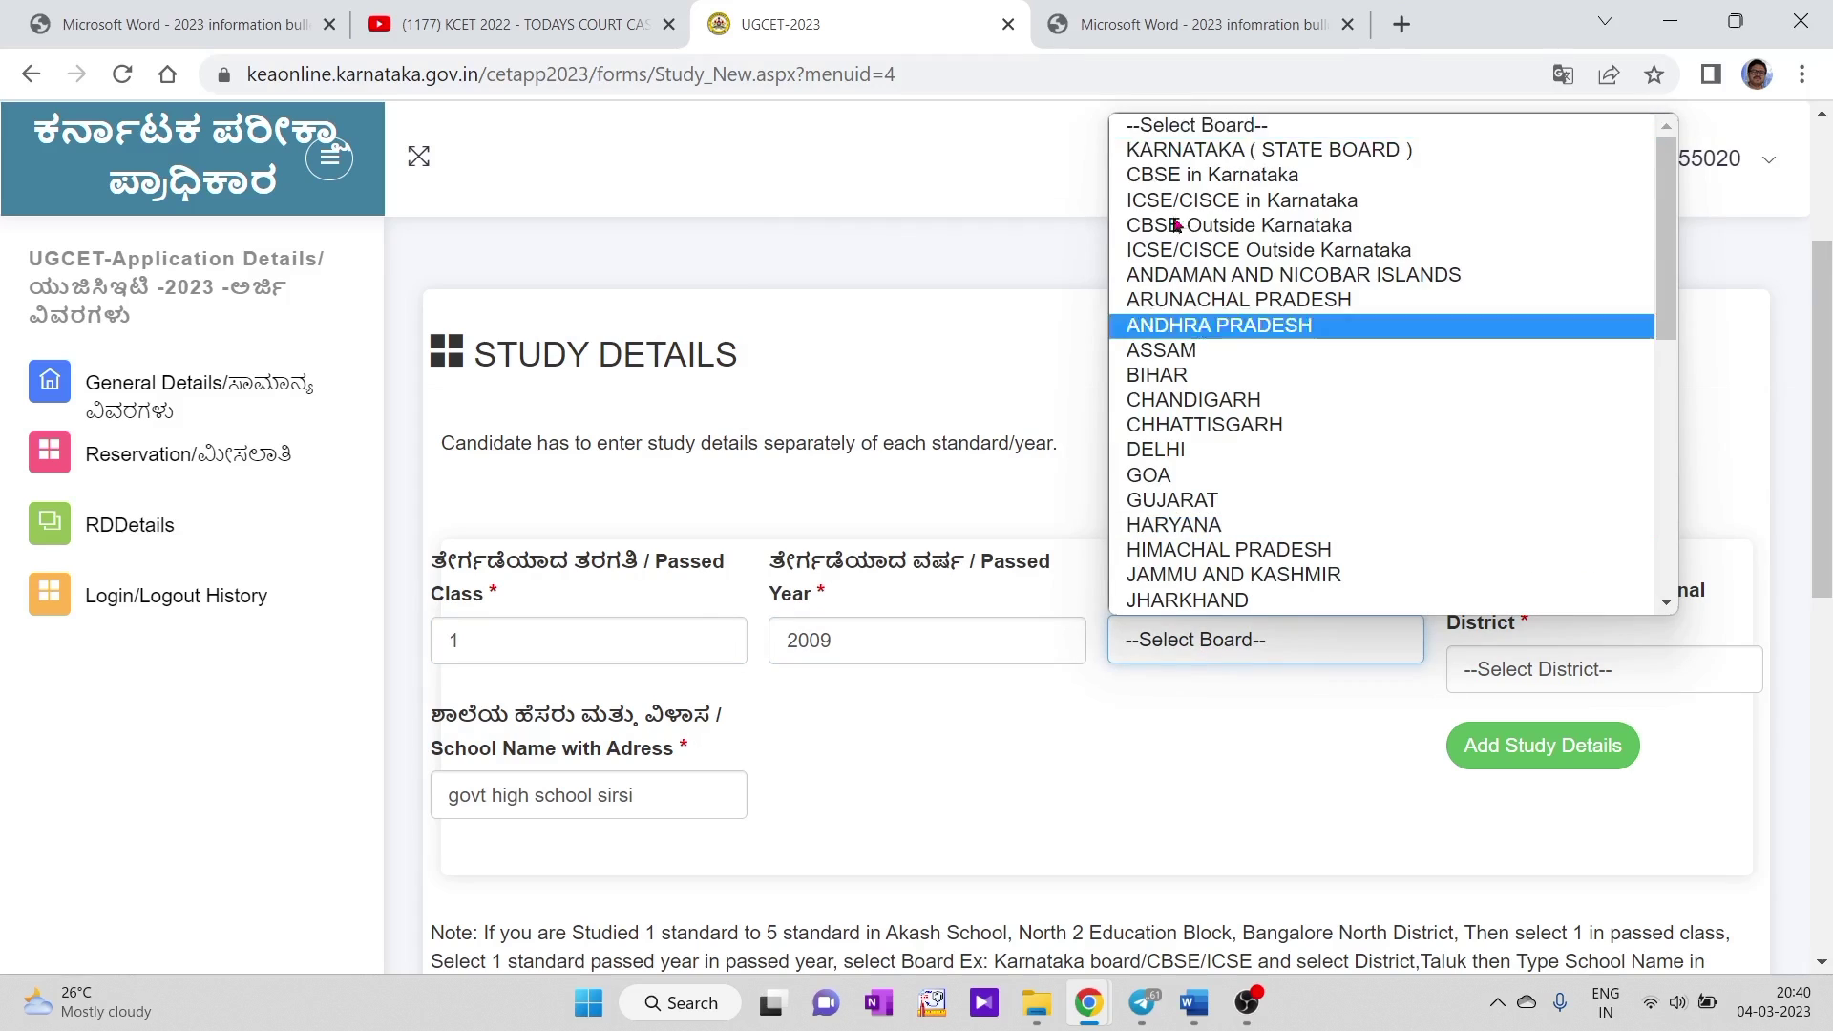
left_click(1189, 151)
left_click(1532, 674)
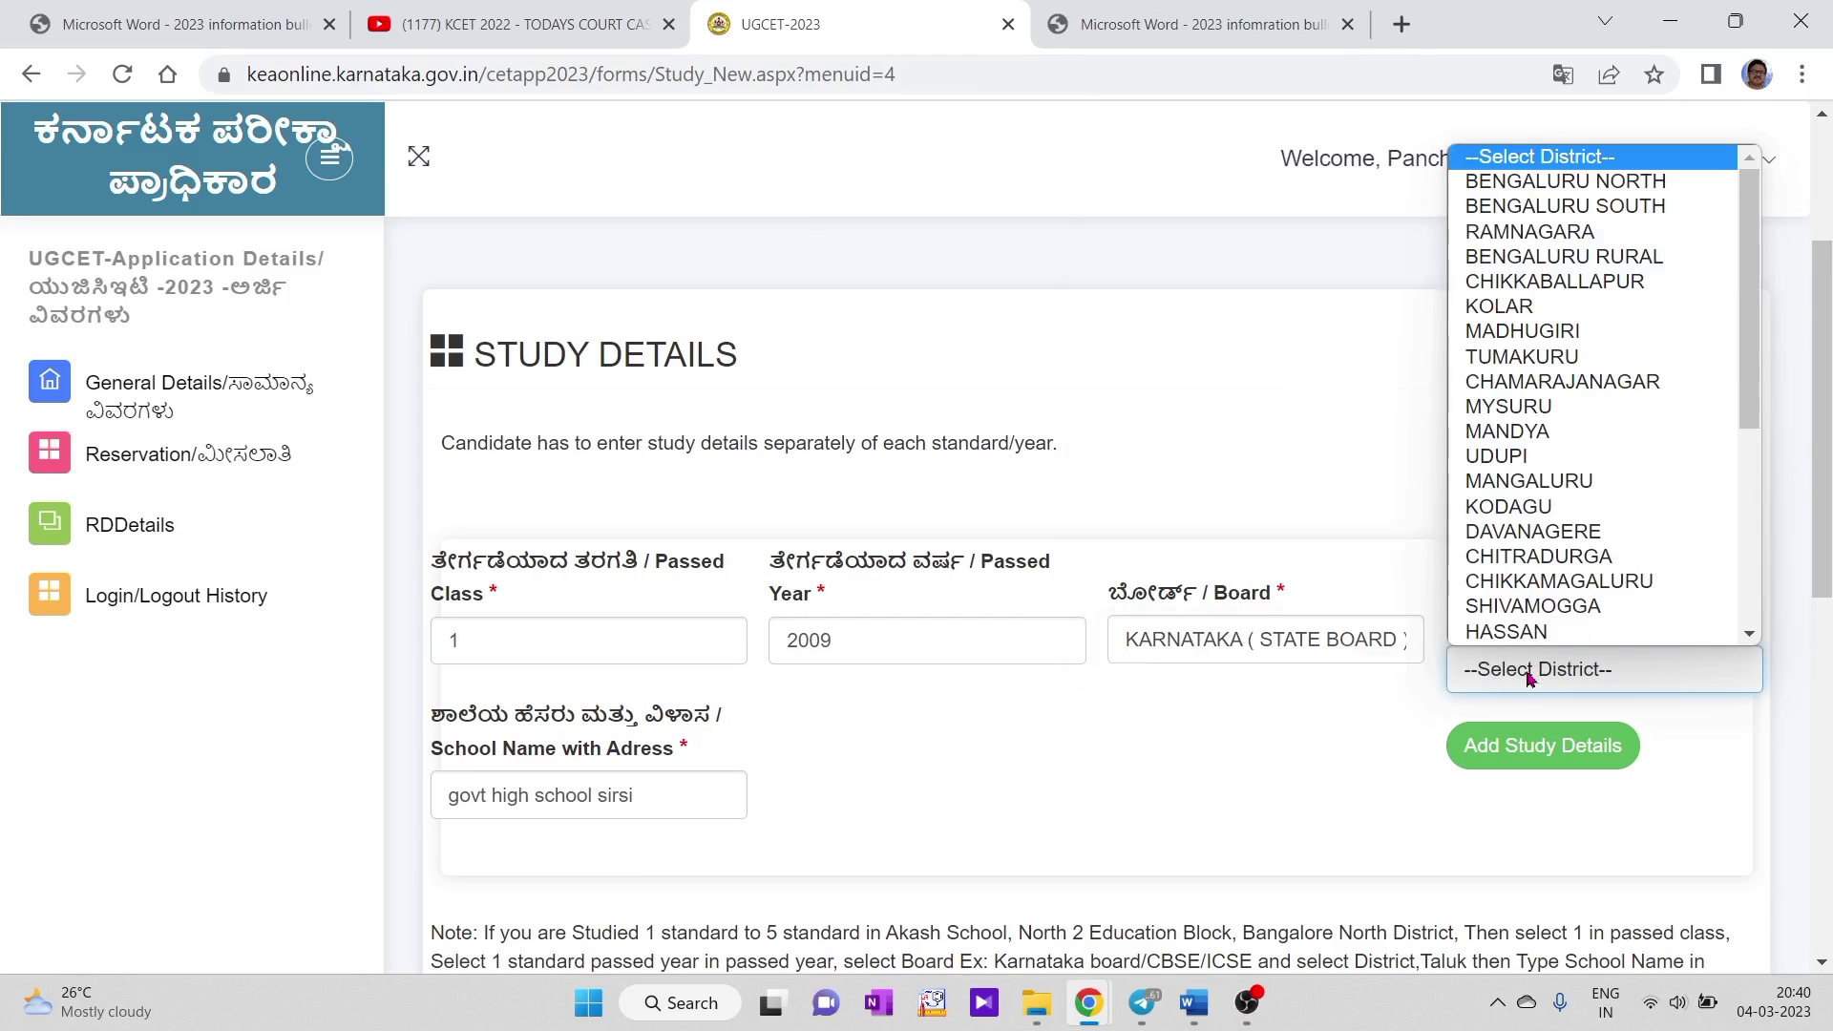
scroll(1528, 583, "down", 5)
left_click(1537, 470)
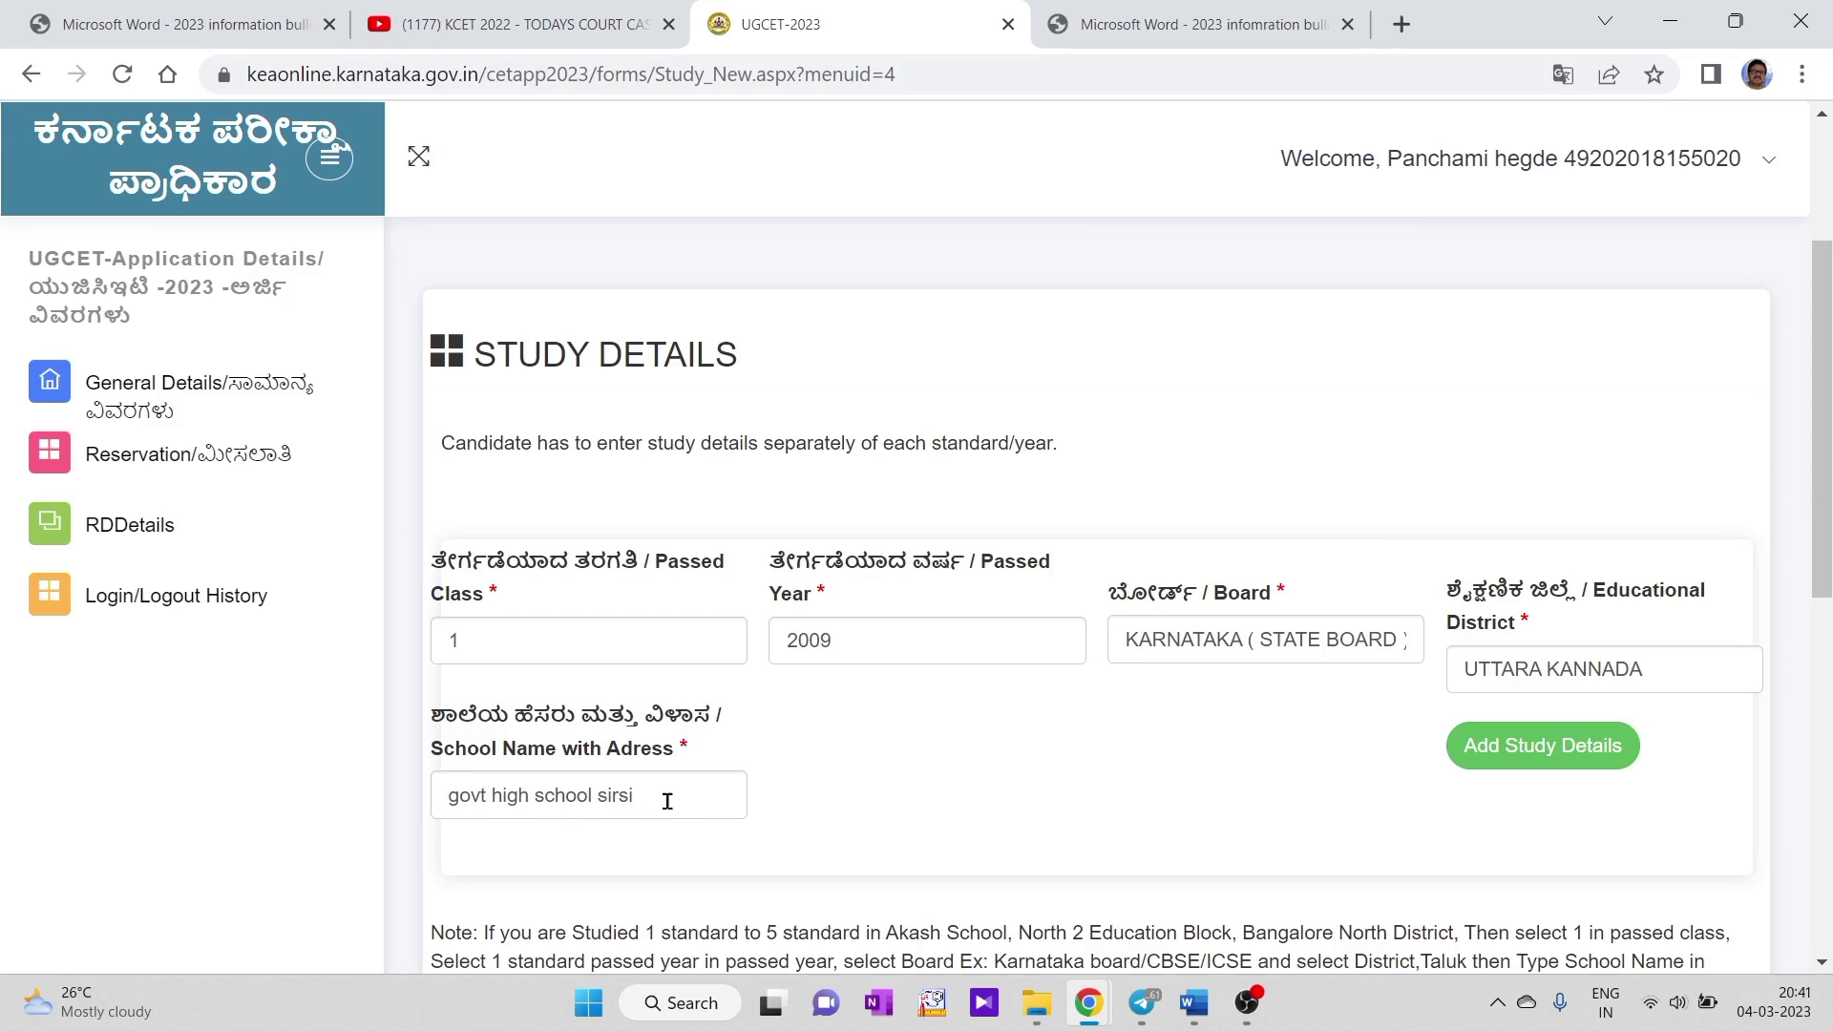
left_click(1508, 762)
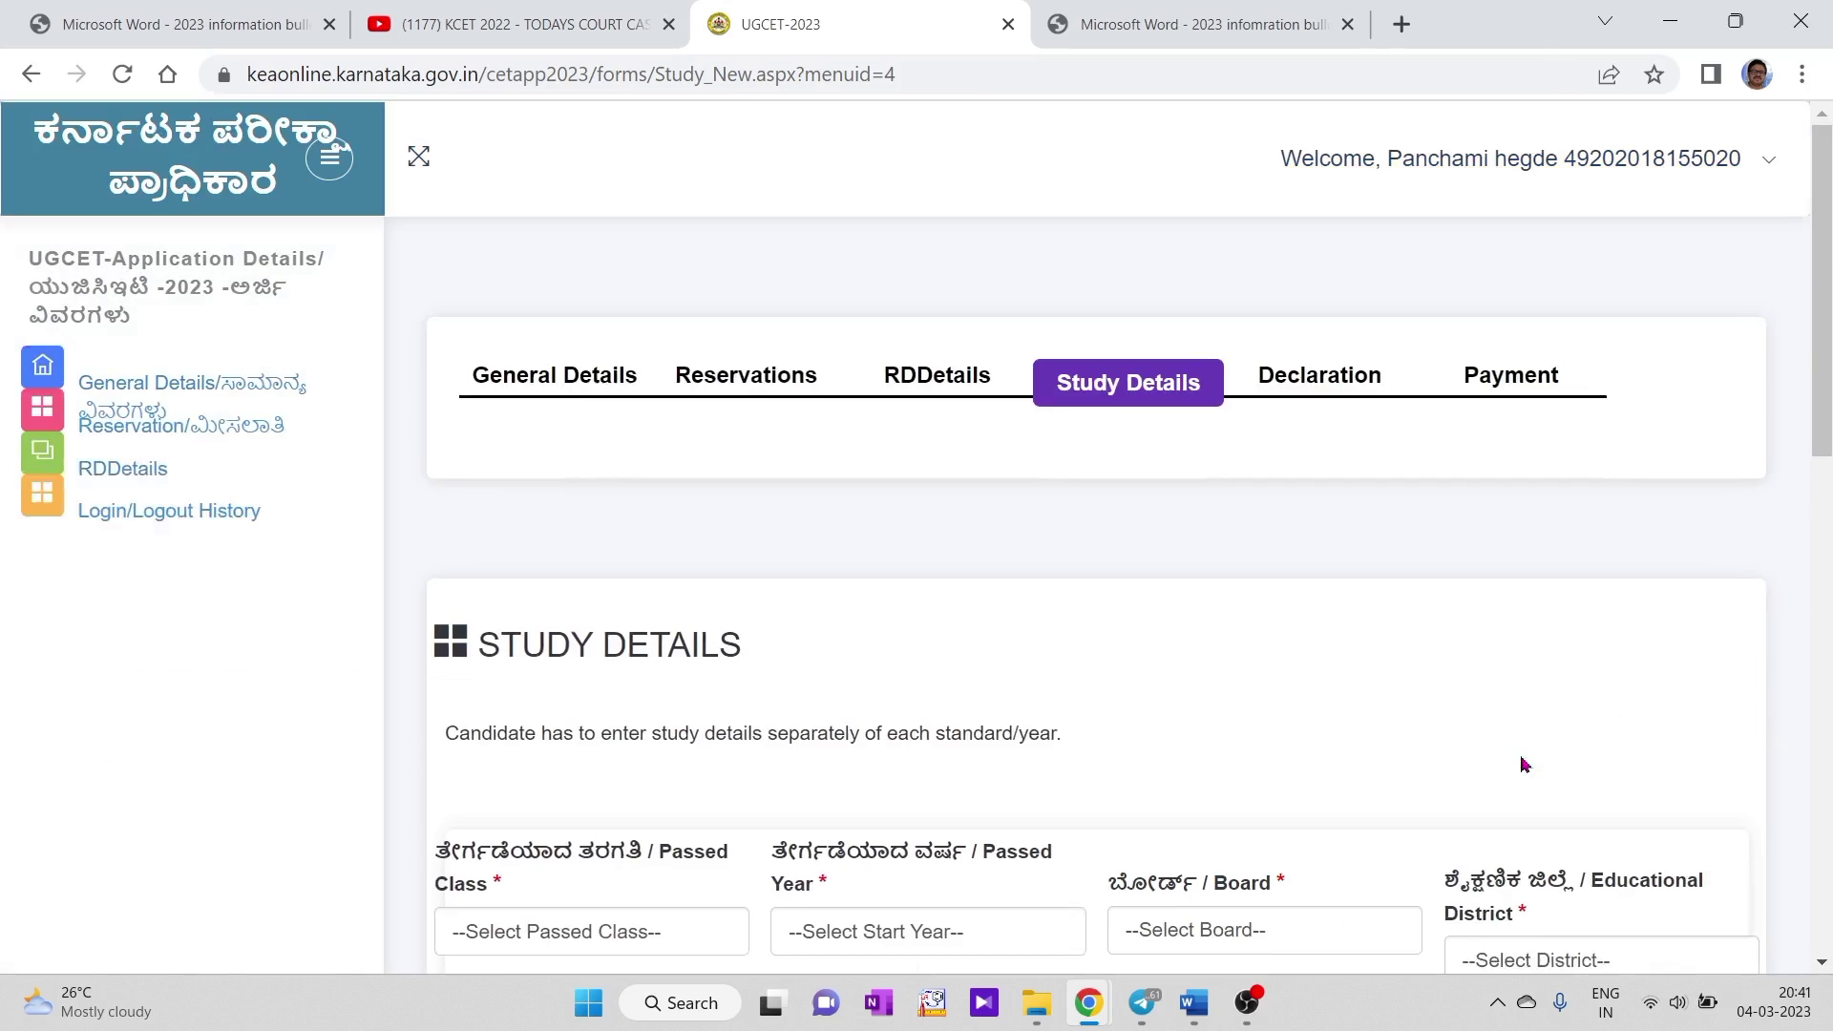
Add the class 2 study entry: 2010, KARNATAKA (STATE BOARD), UTTARA KANNADA district.
scroll(542, 572, "down", 10)
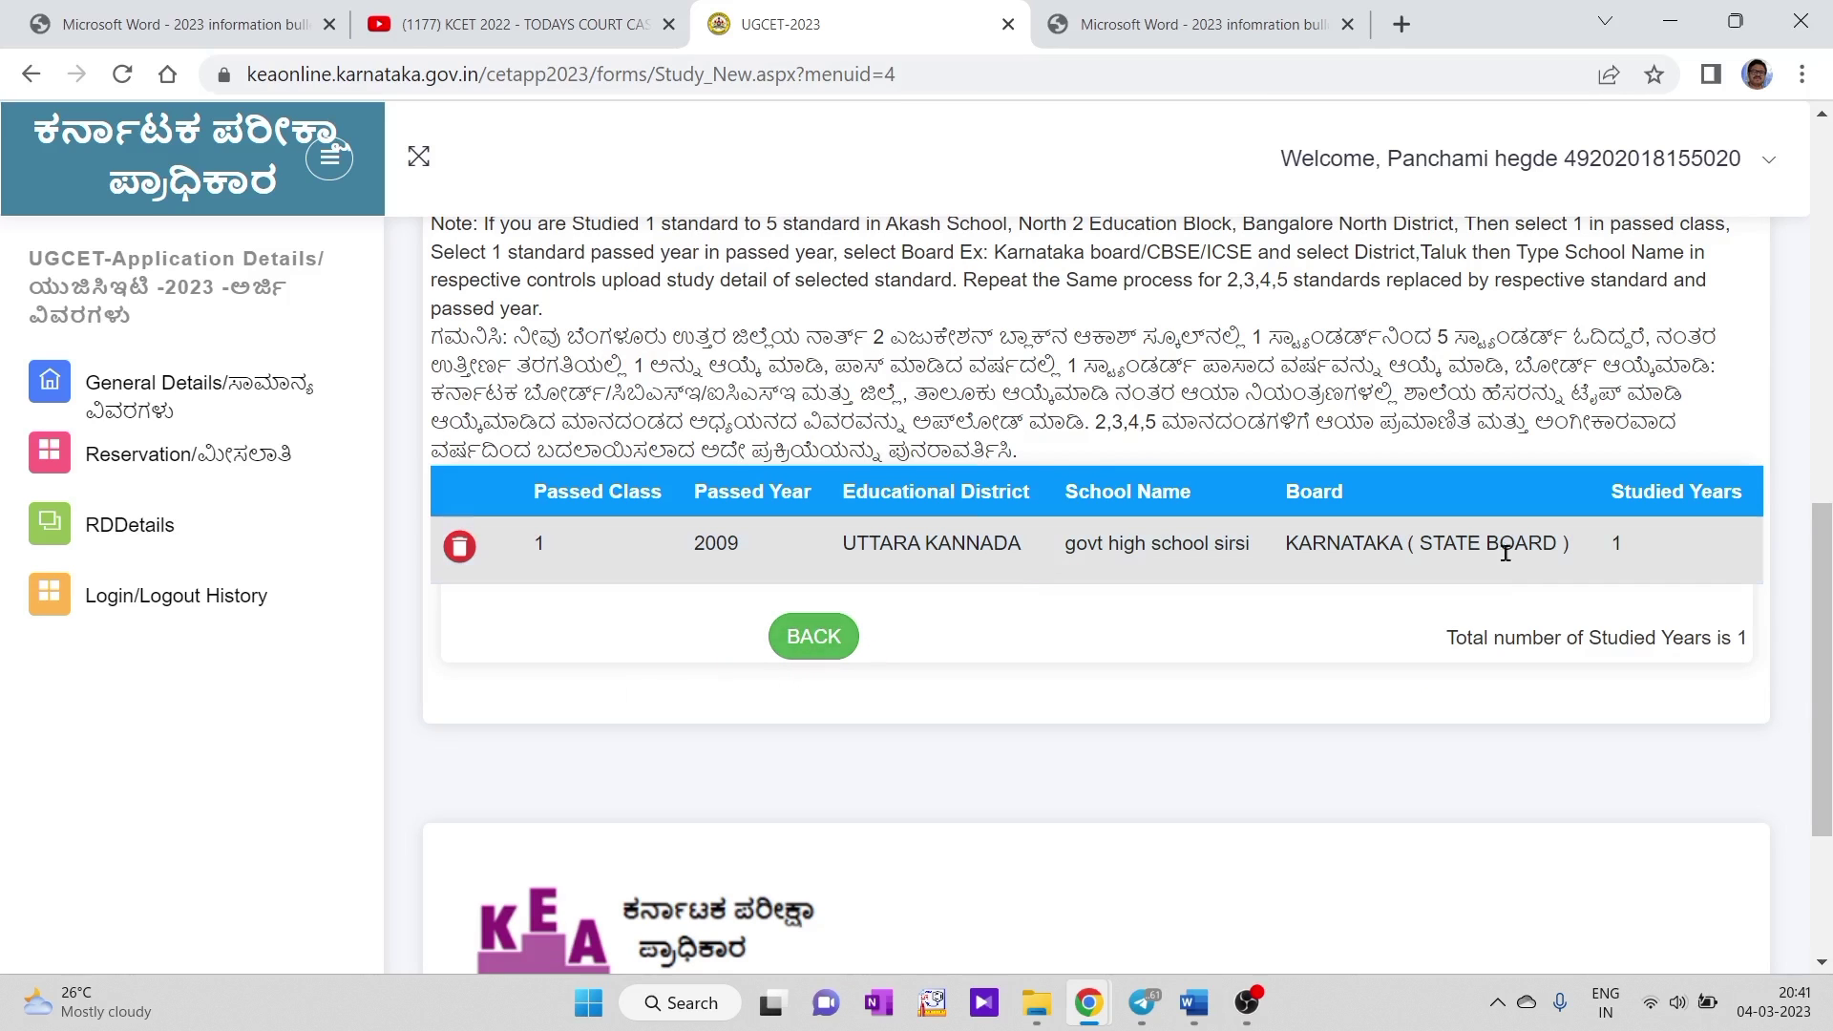
scroll(1181, 711, "up", 6)
scroll(1181, 699, "down", 6)
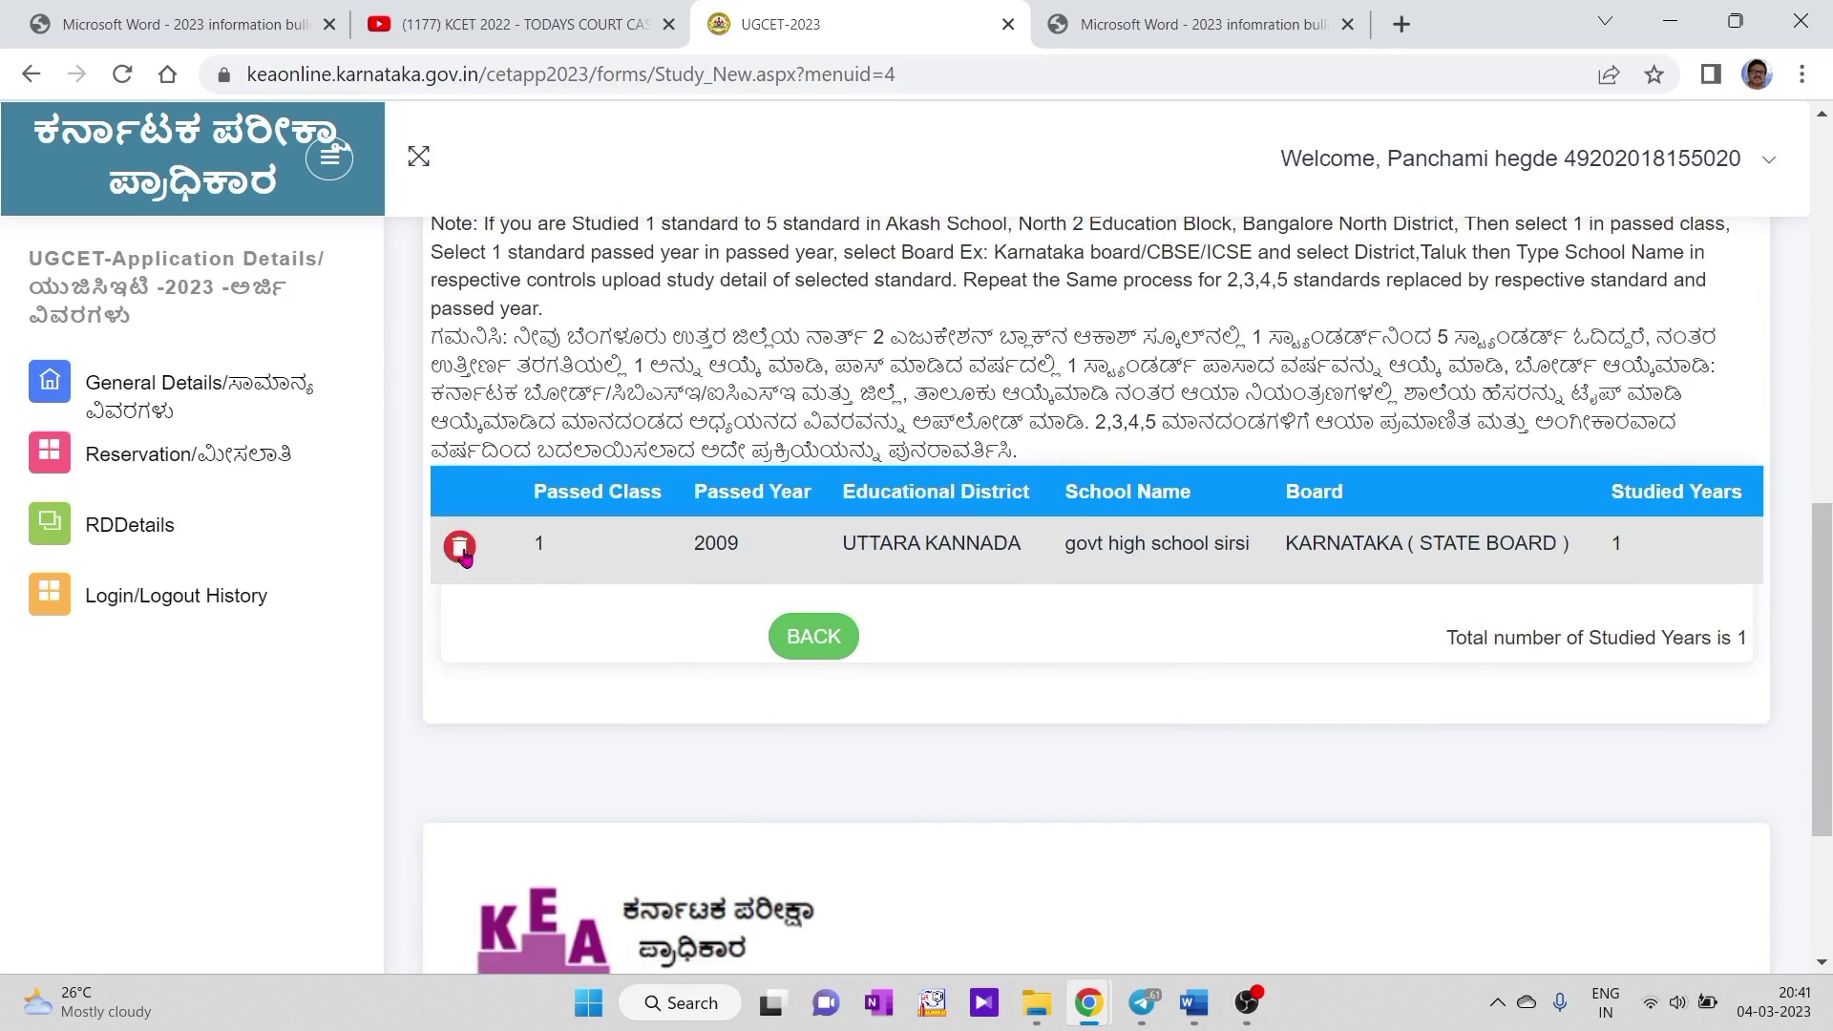
scroll(615, 706, "up", 6)
left_click(617, 506)
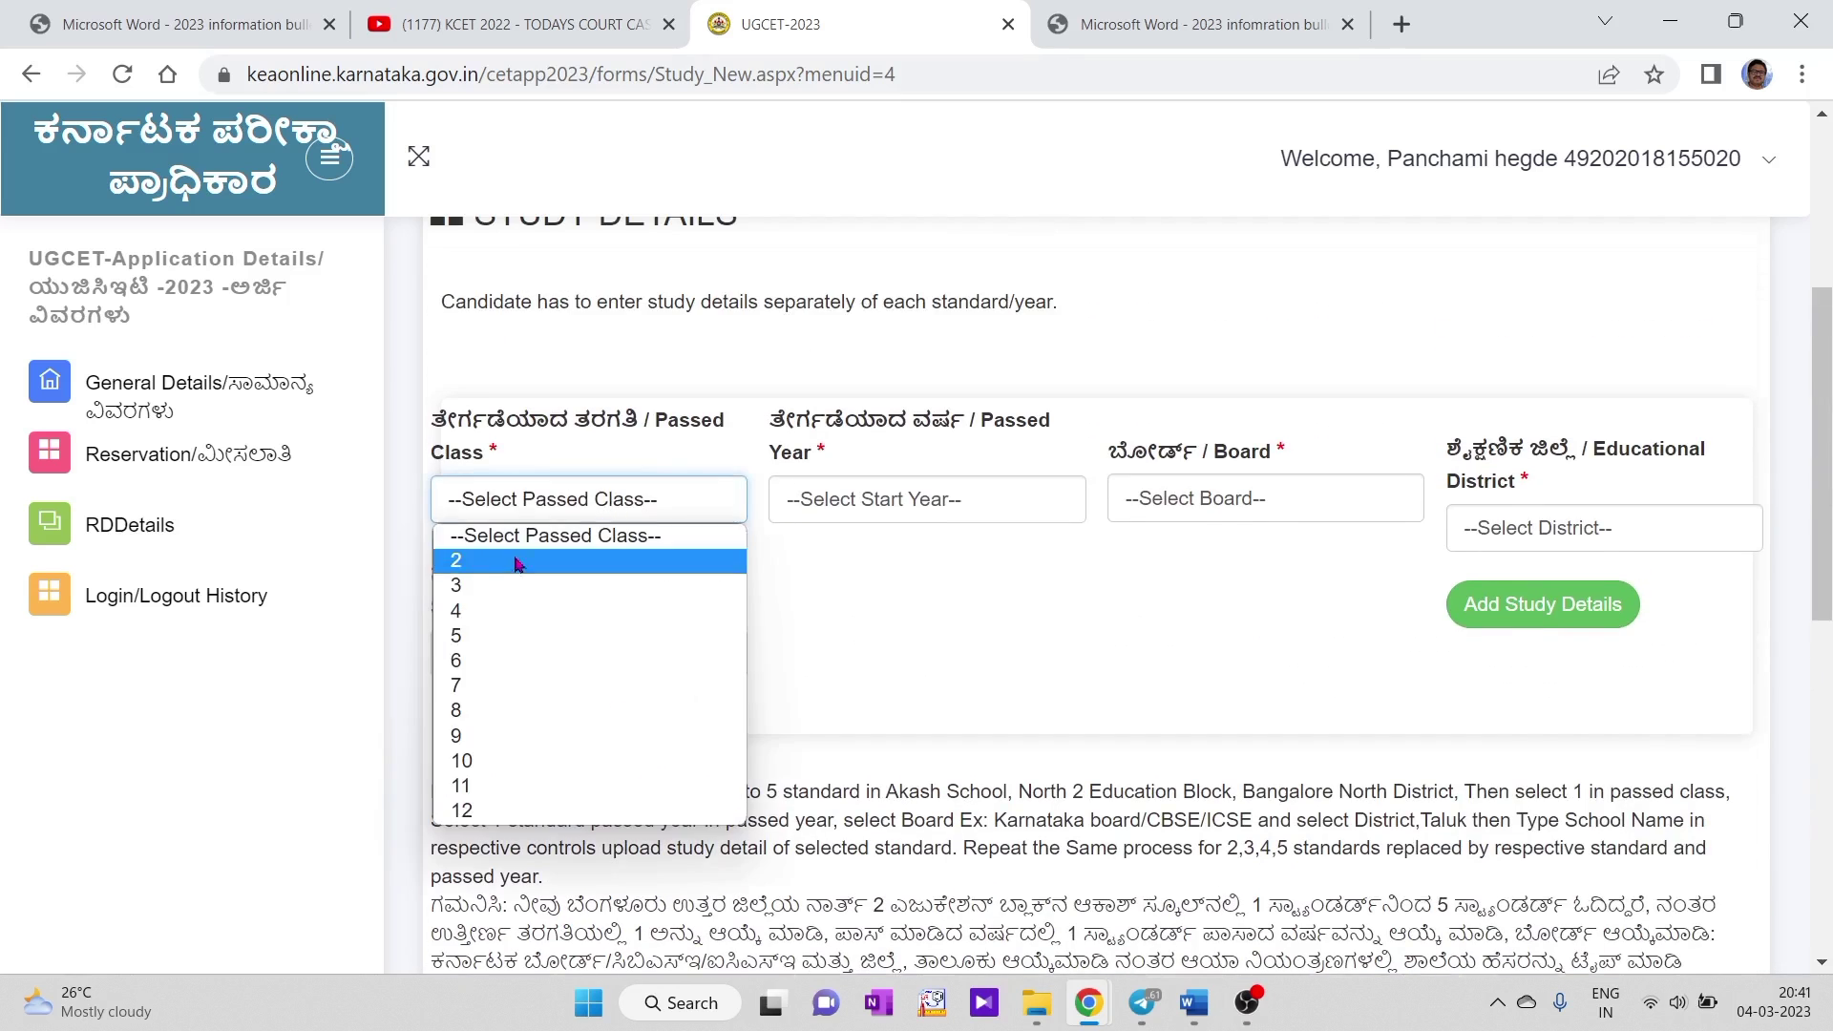
left_click(510, 562)
left_click(909, 513)
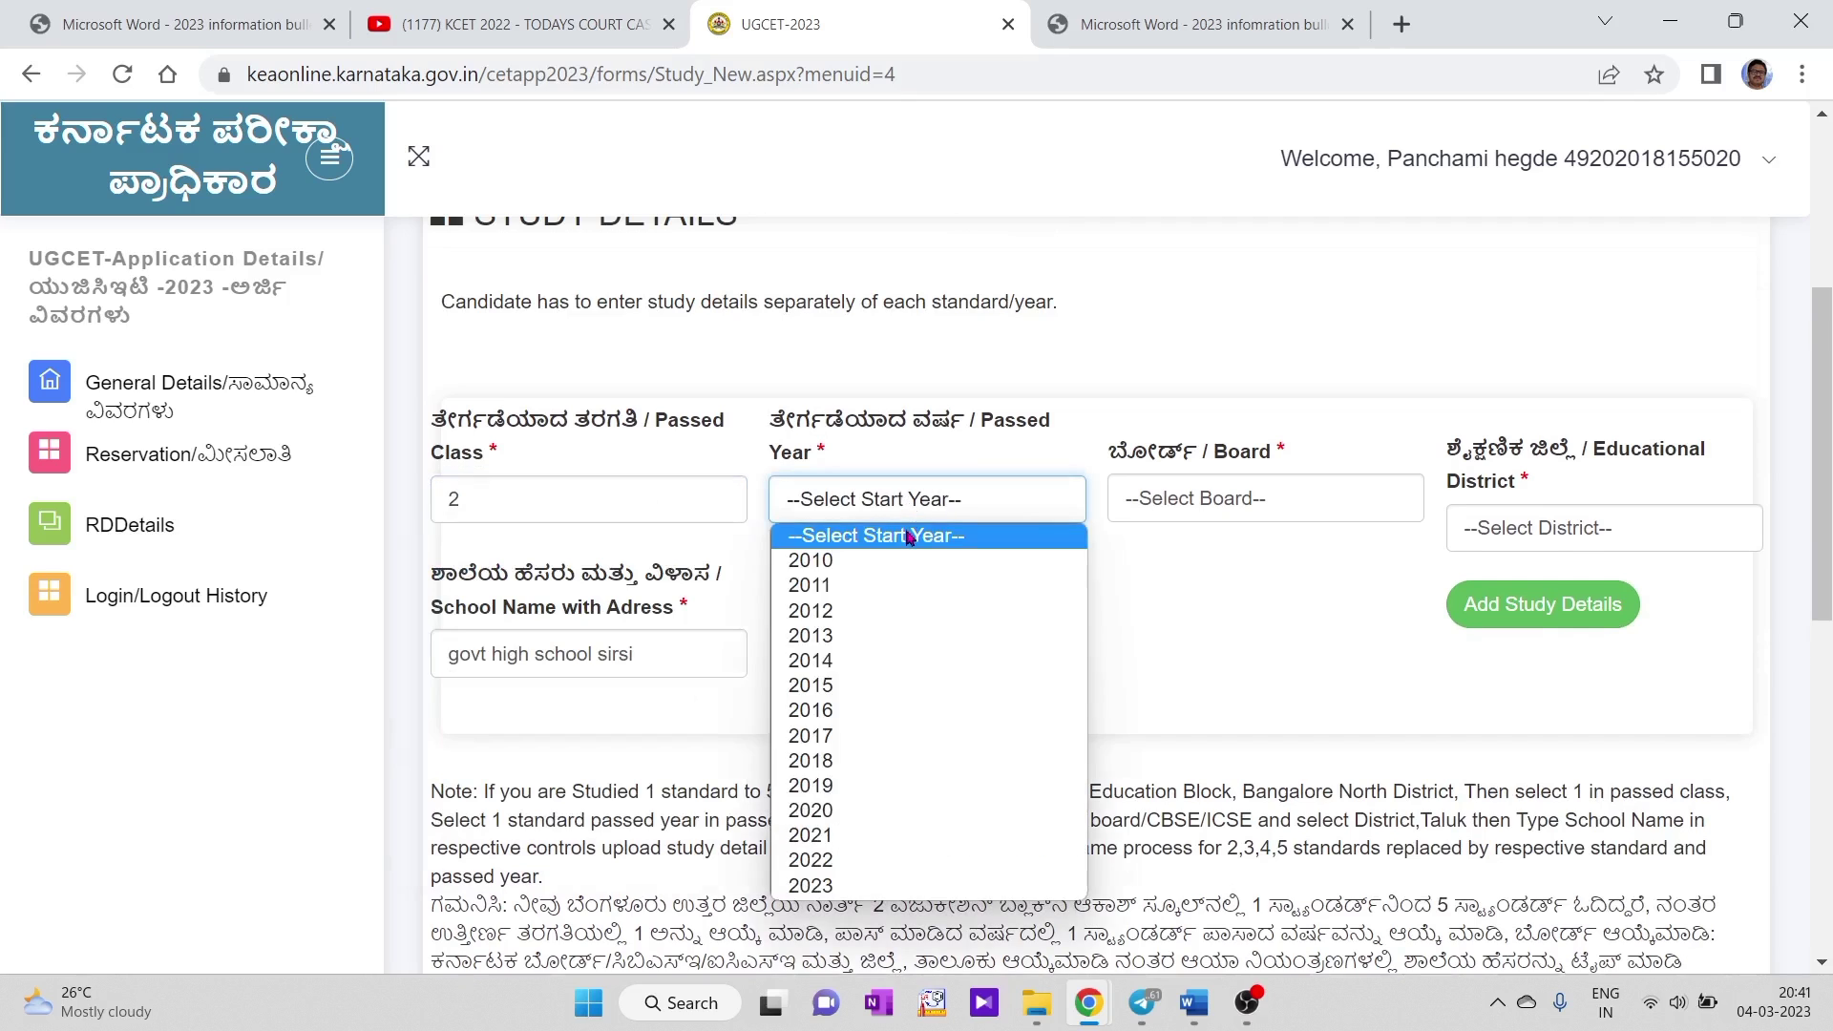
left_click(882, 560)
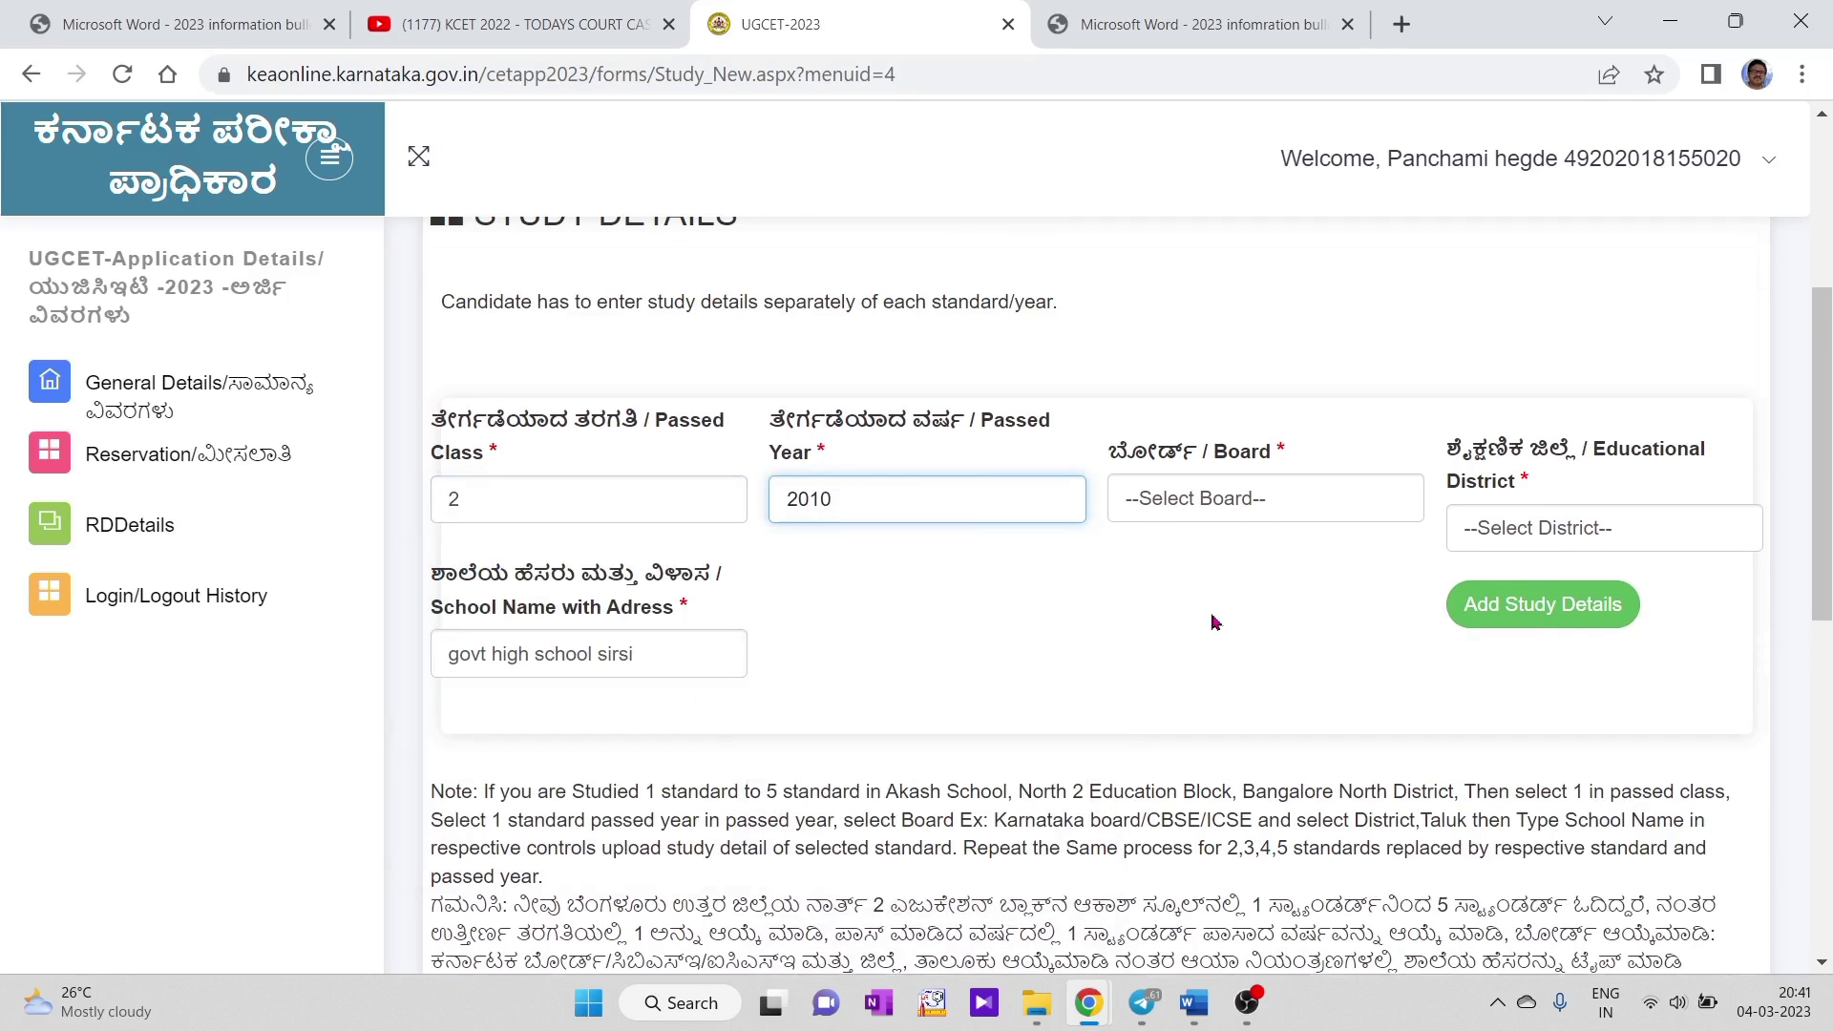
left_click(1256, 521)
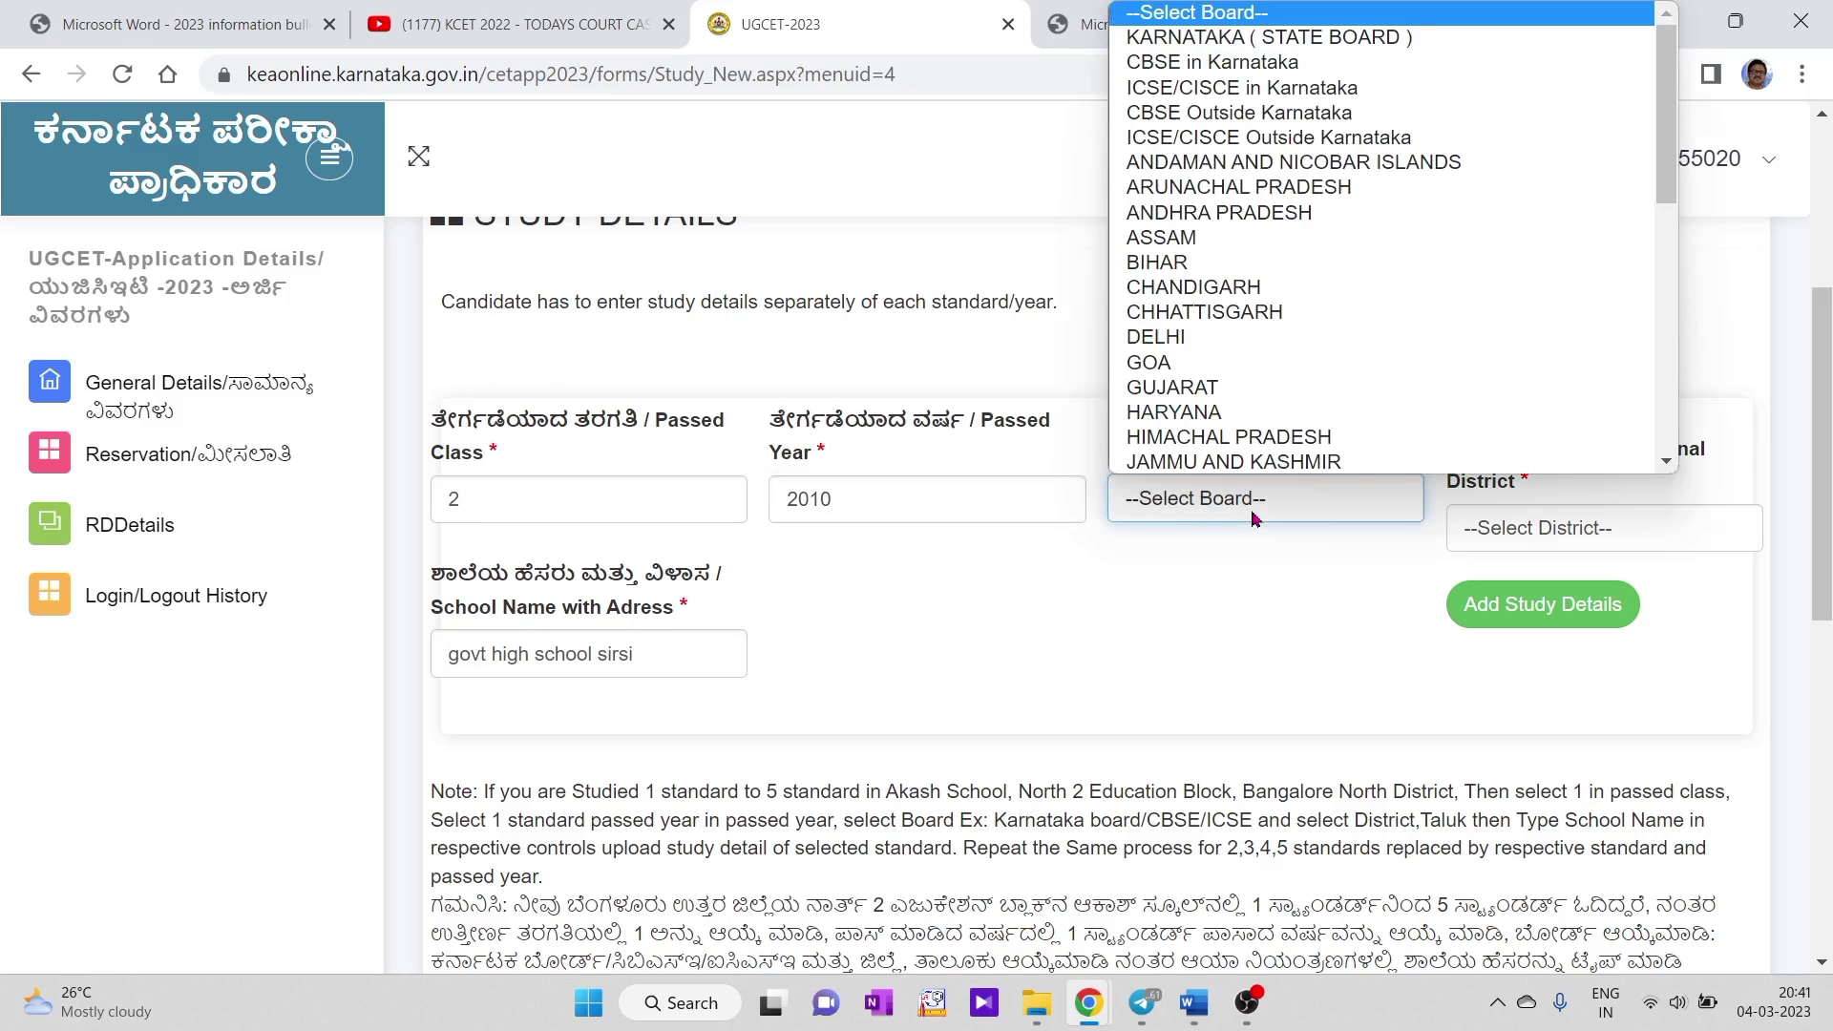
left_click(1254, 39)
left_click(1600, 528)
scroll(1580, 444, "down", 4)
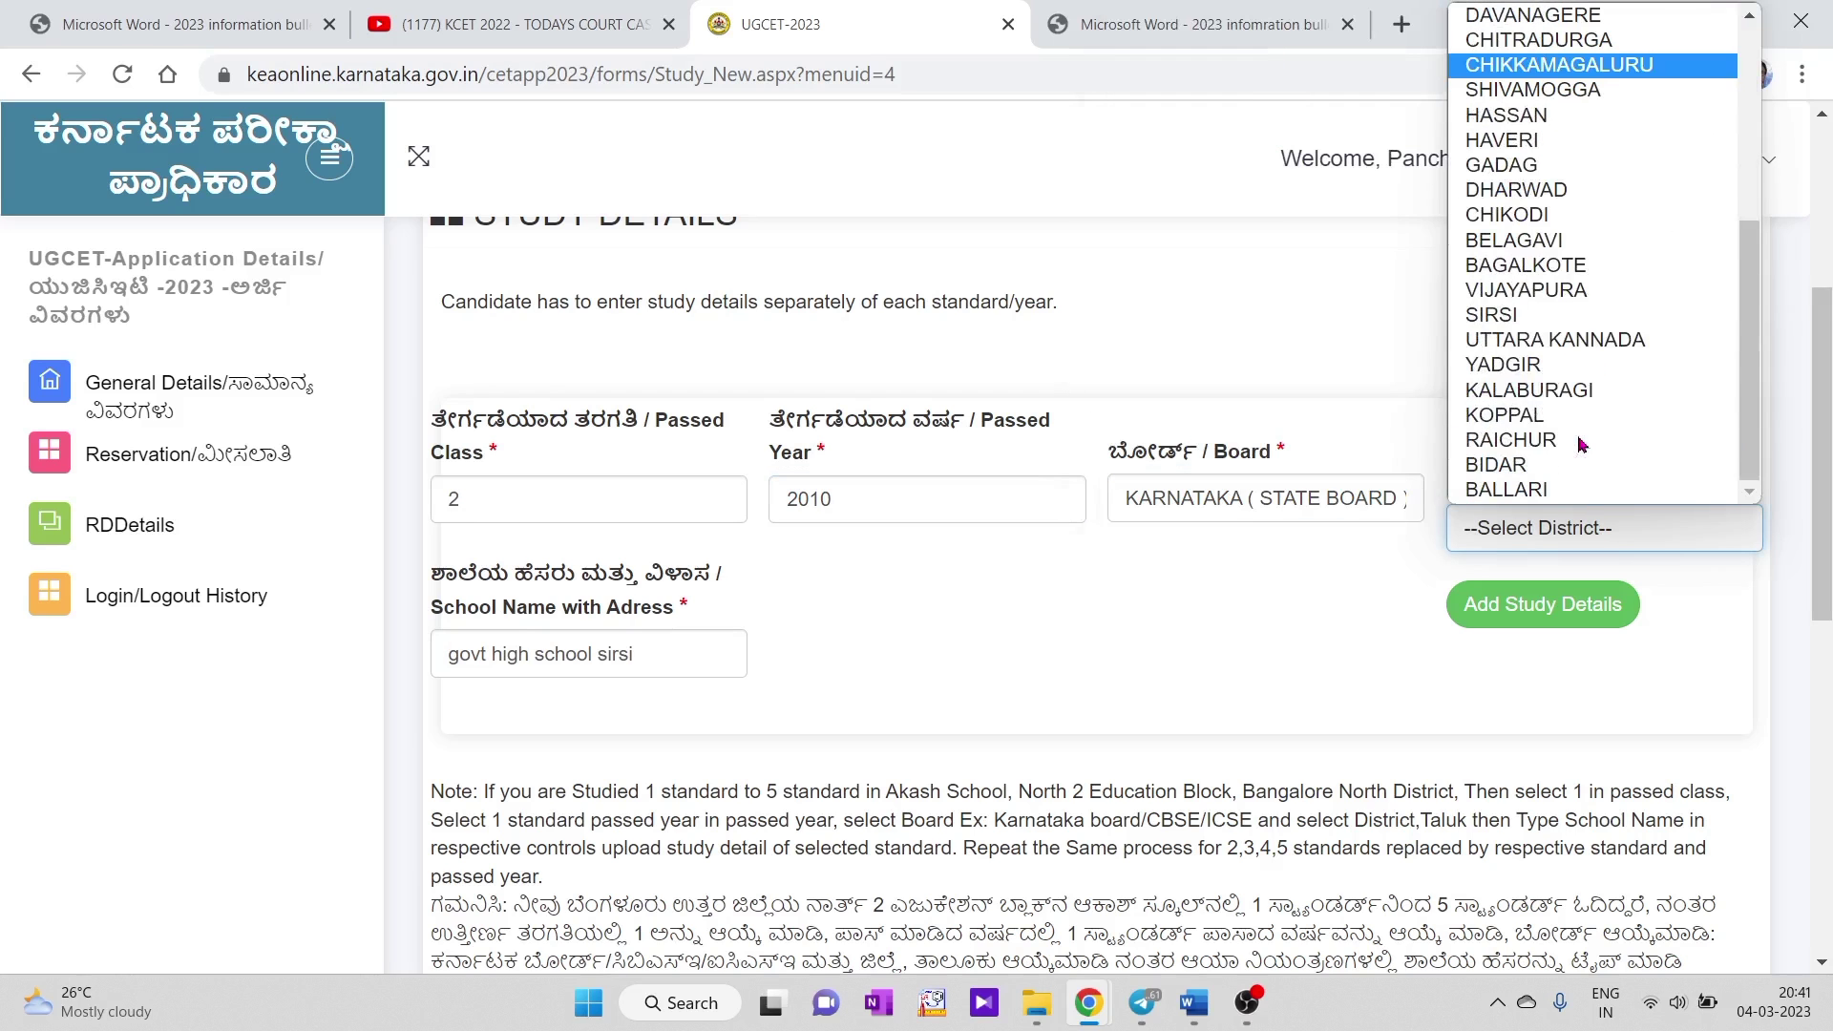
left_click(1557, 348)
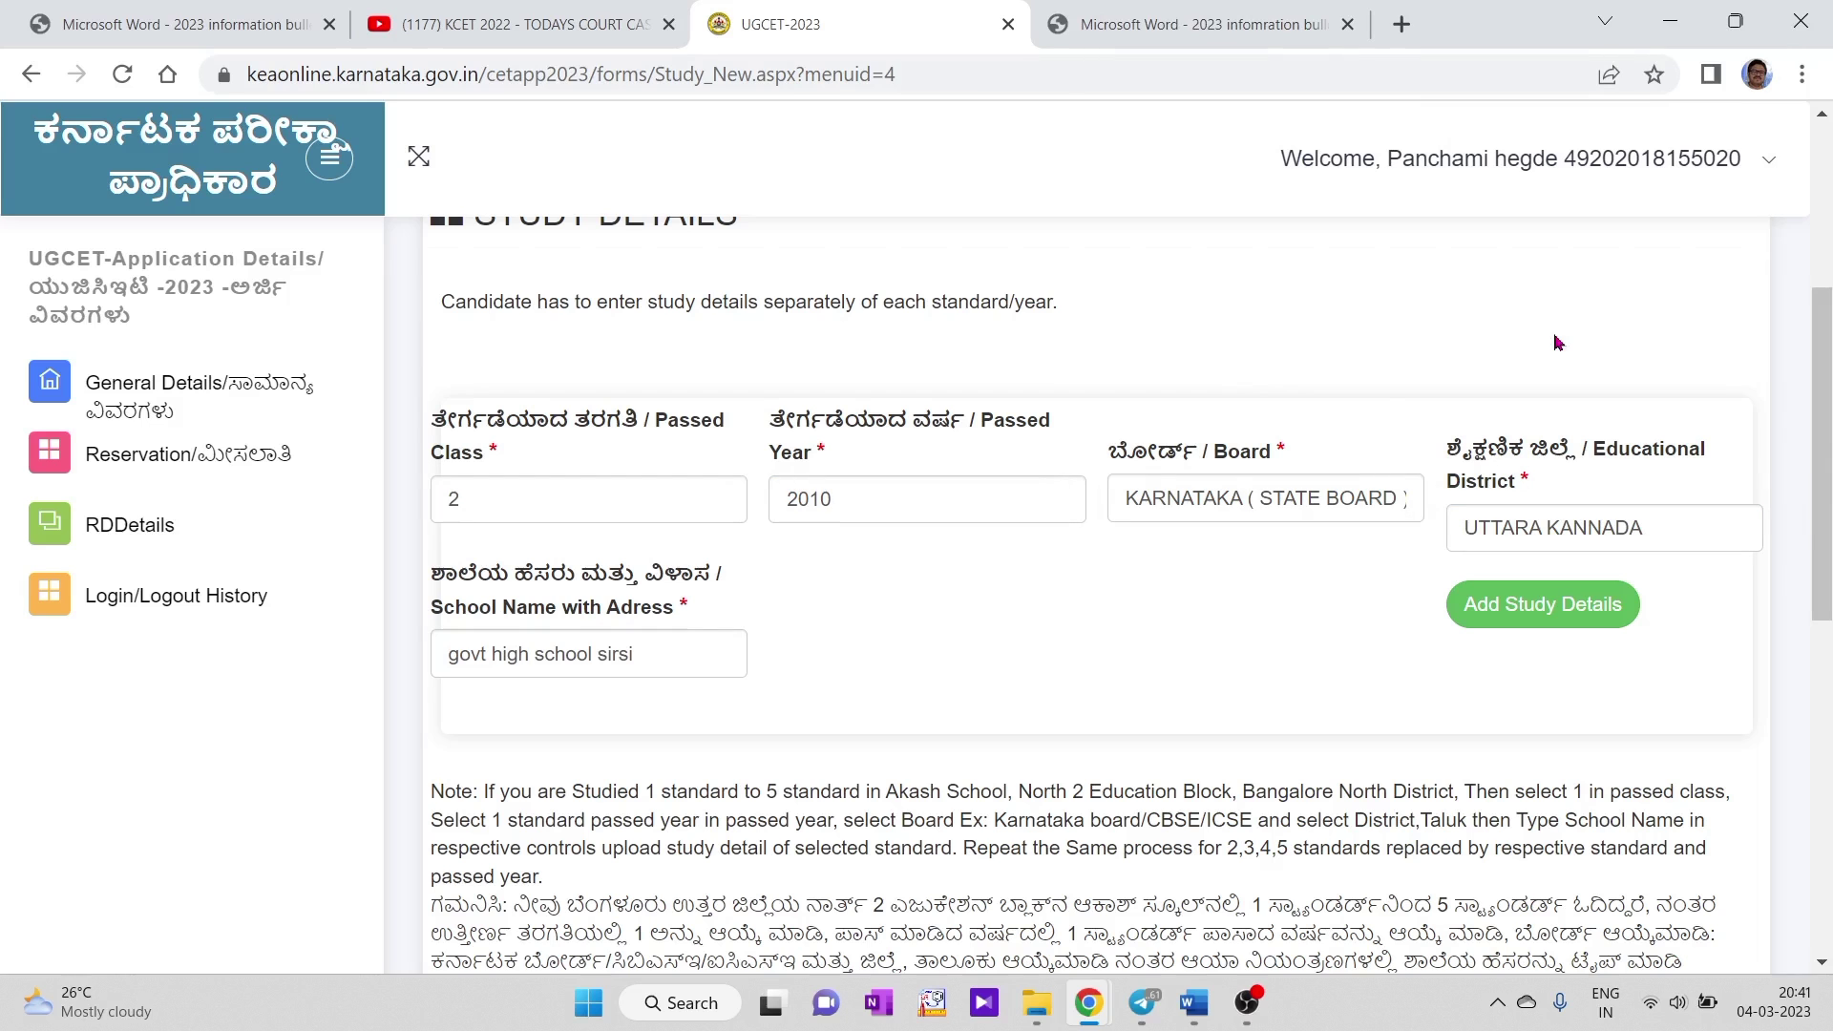
left_click(1553, 609)
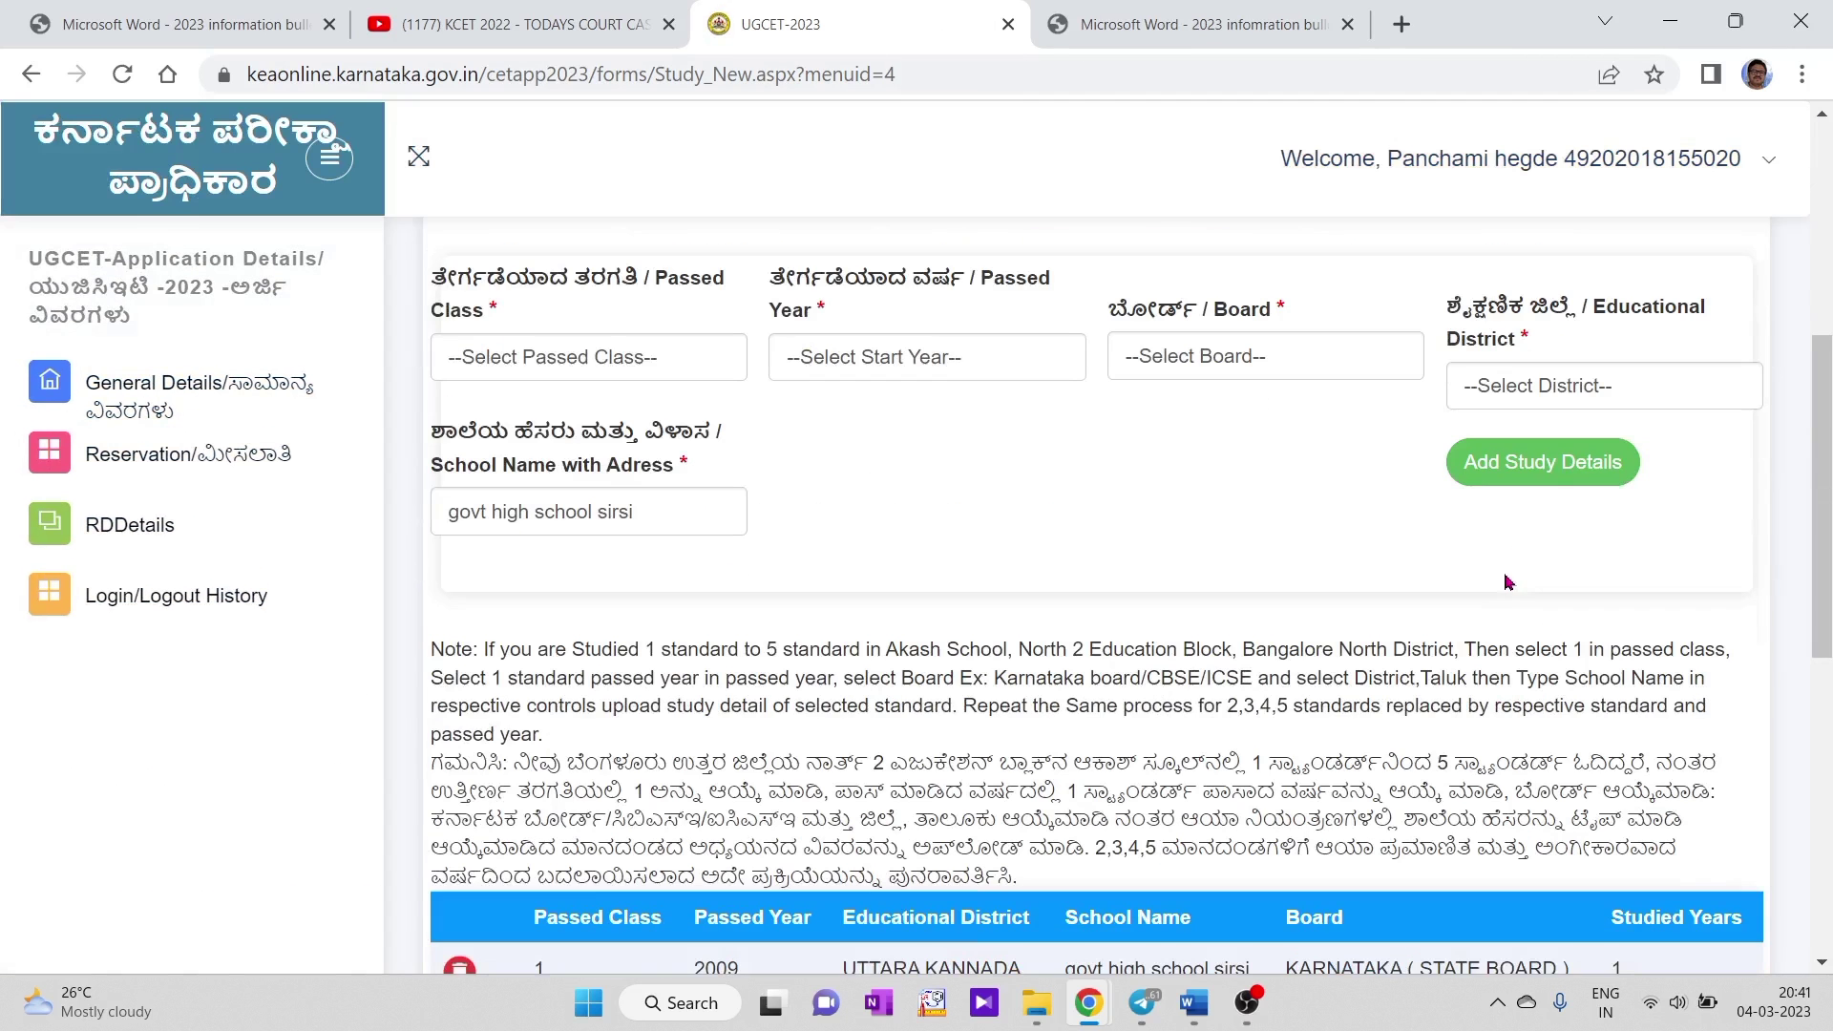
Submit the class 10 study entry for 2018, CBSE, in Karnataka.
scroll(1134, 631, "down", 6)
scroll(1136, 668, "up", 7)
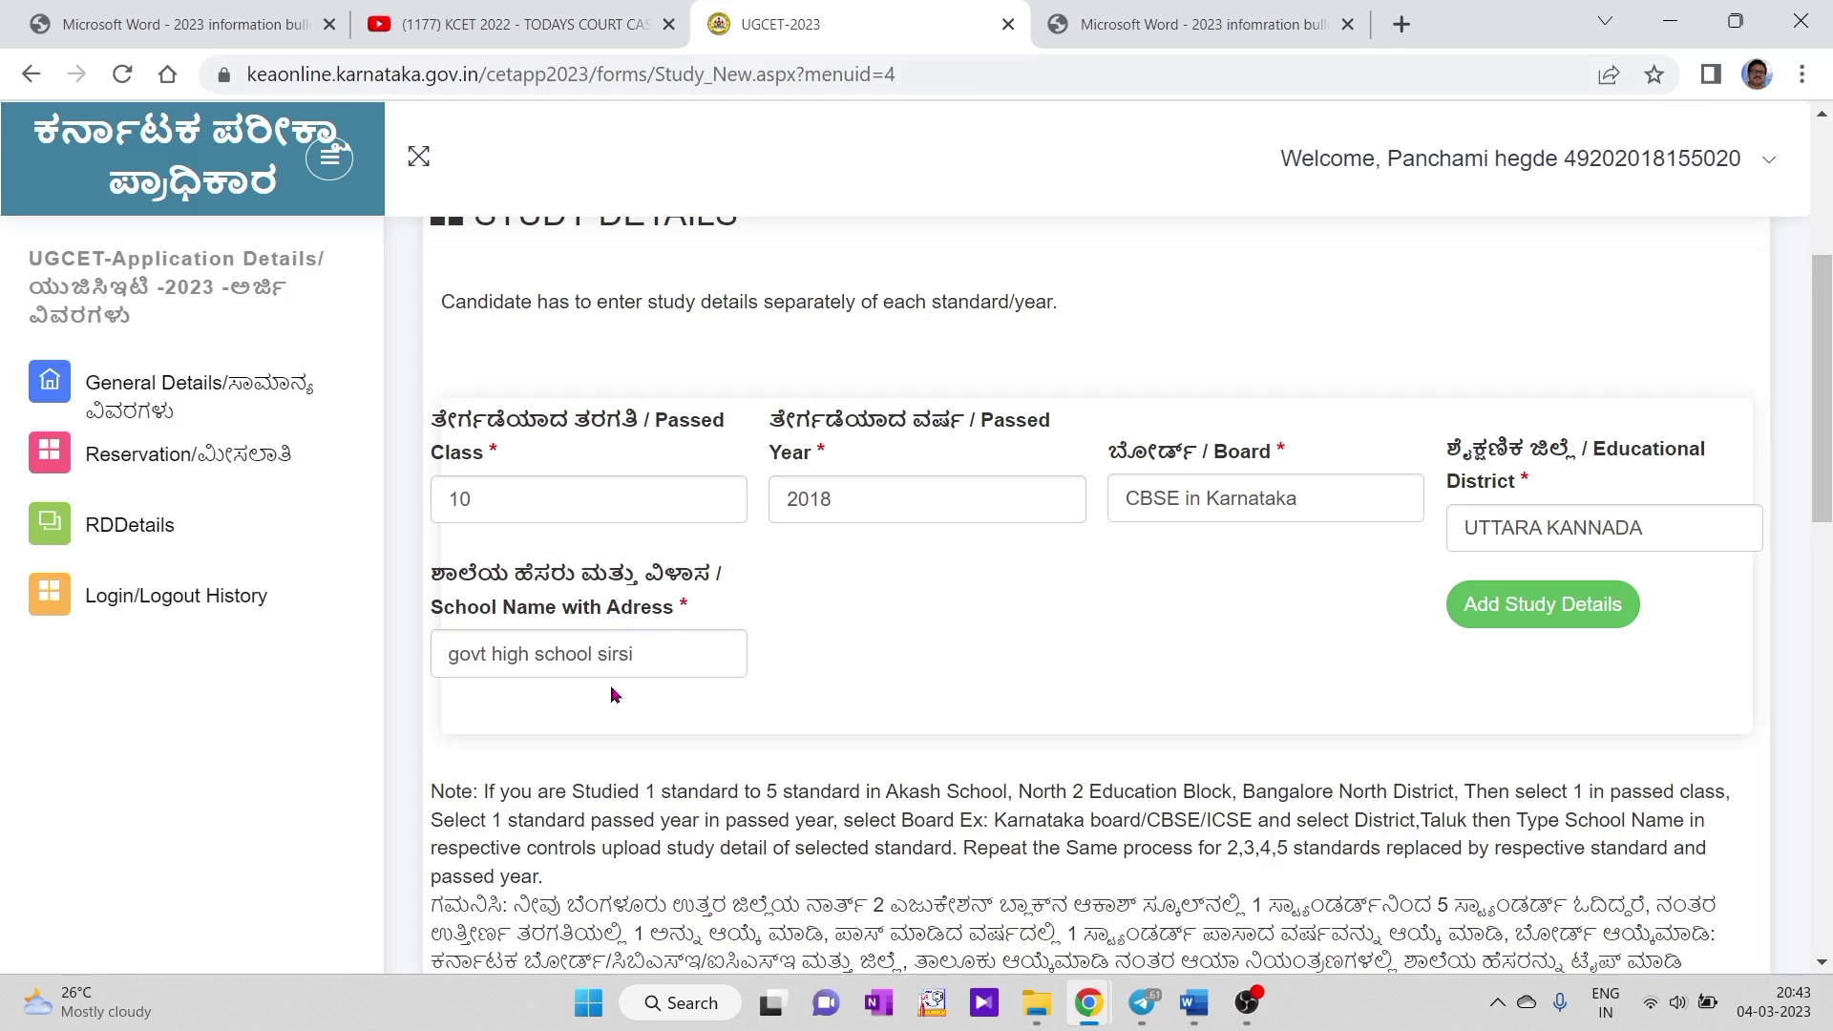
left_click(1613, 632)
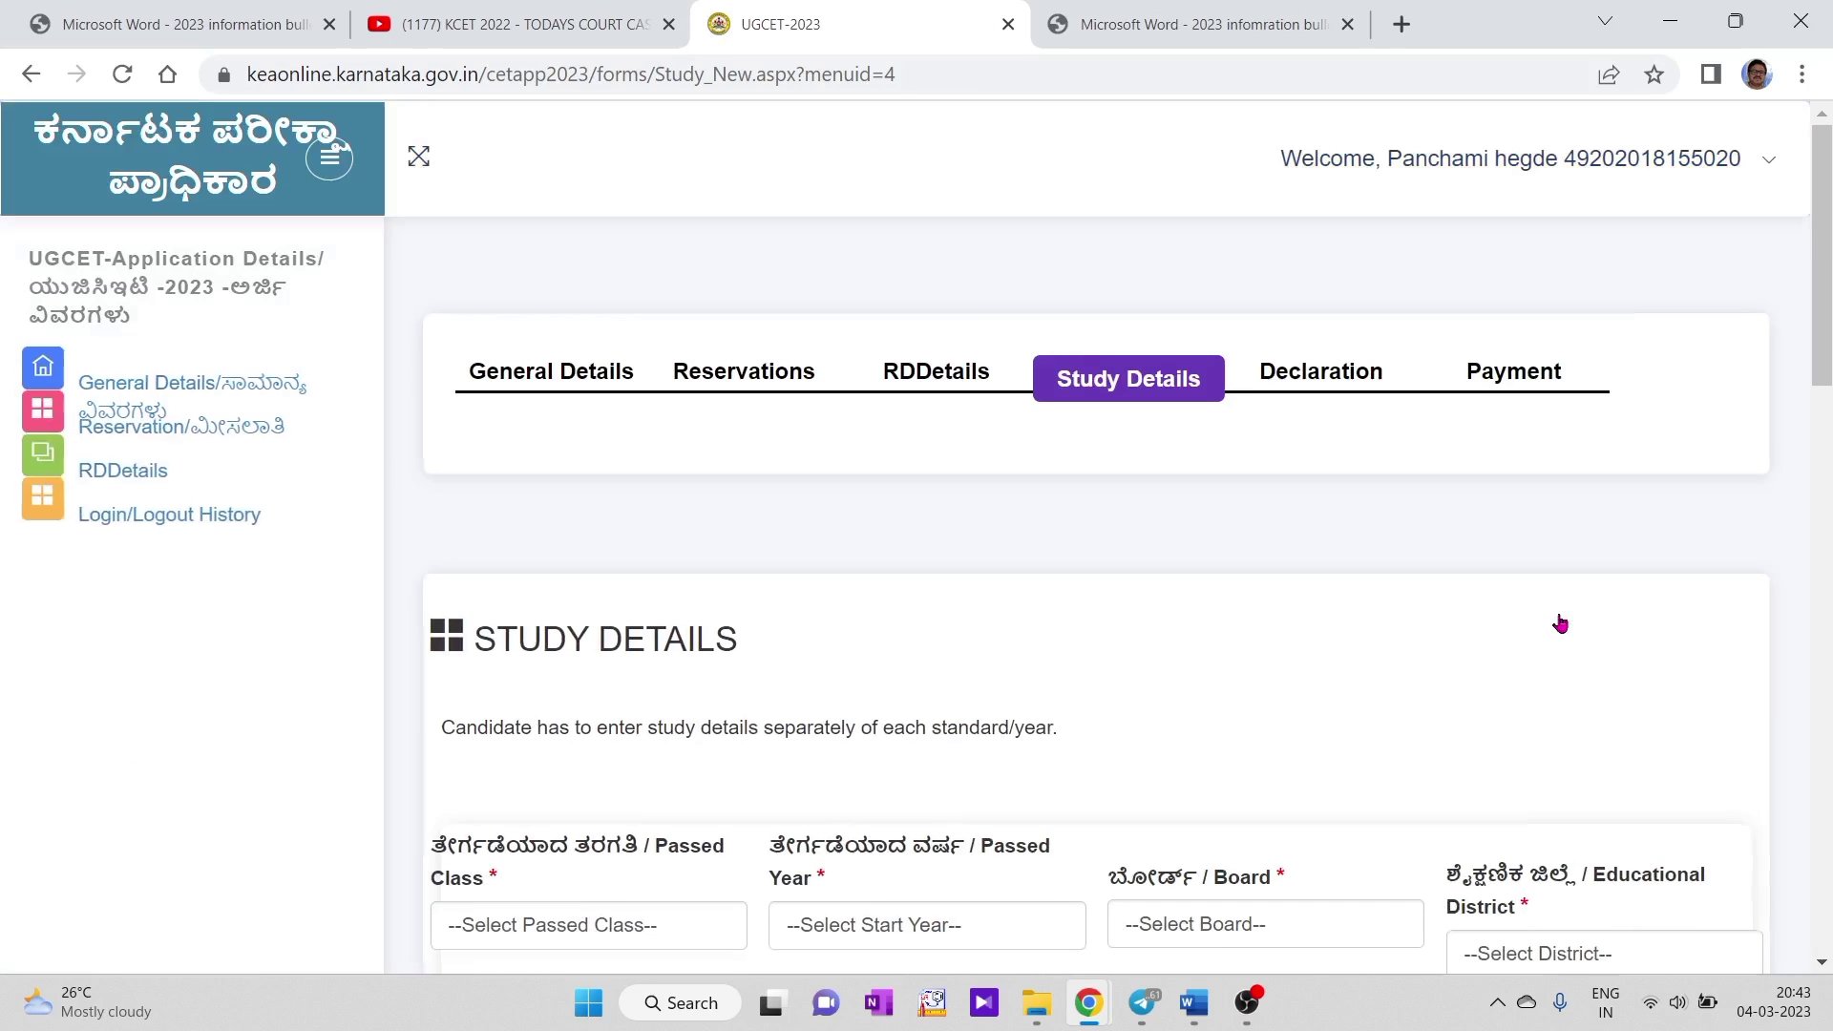
Choose class 11 with passed year 2019 for the new study record.
scroll(1543, 618, "down", 15)
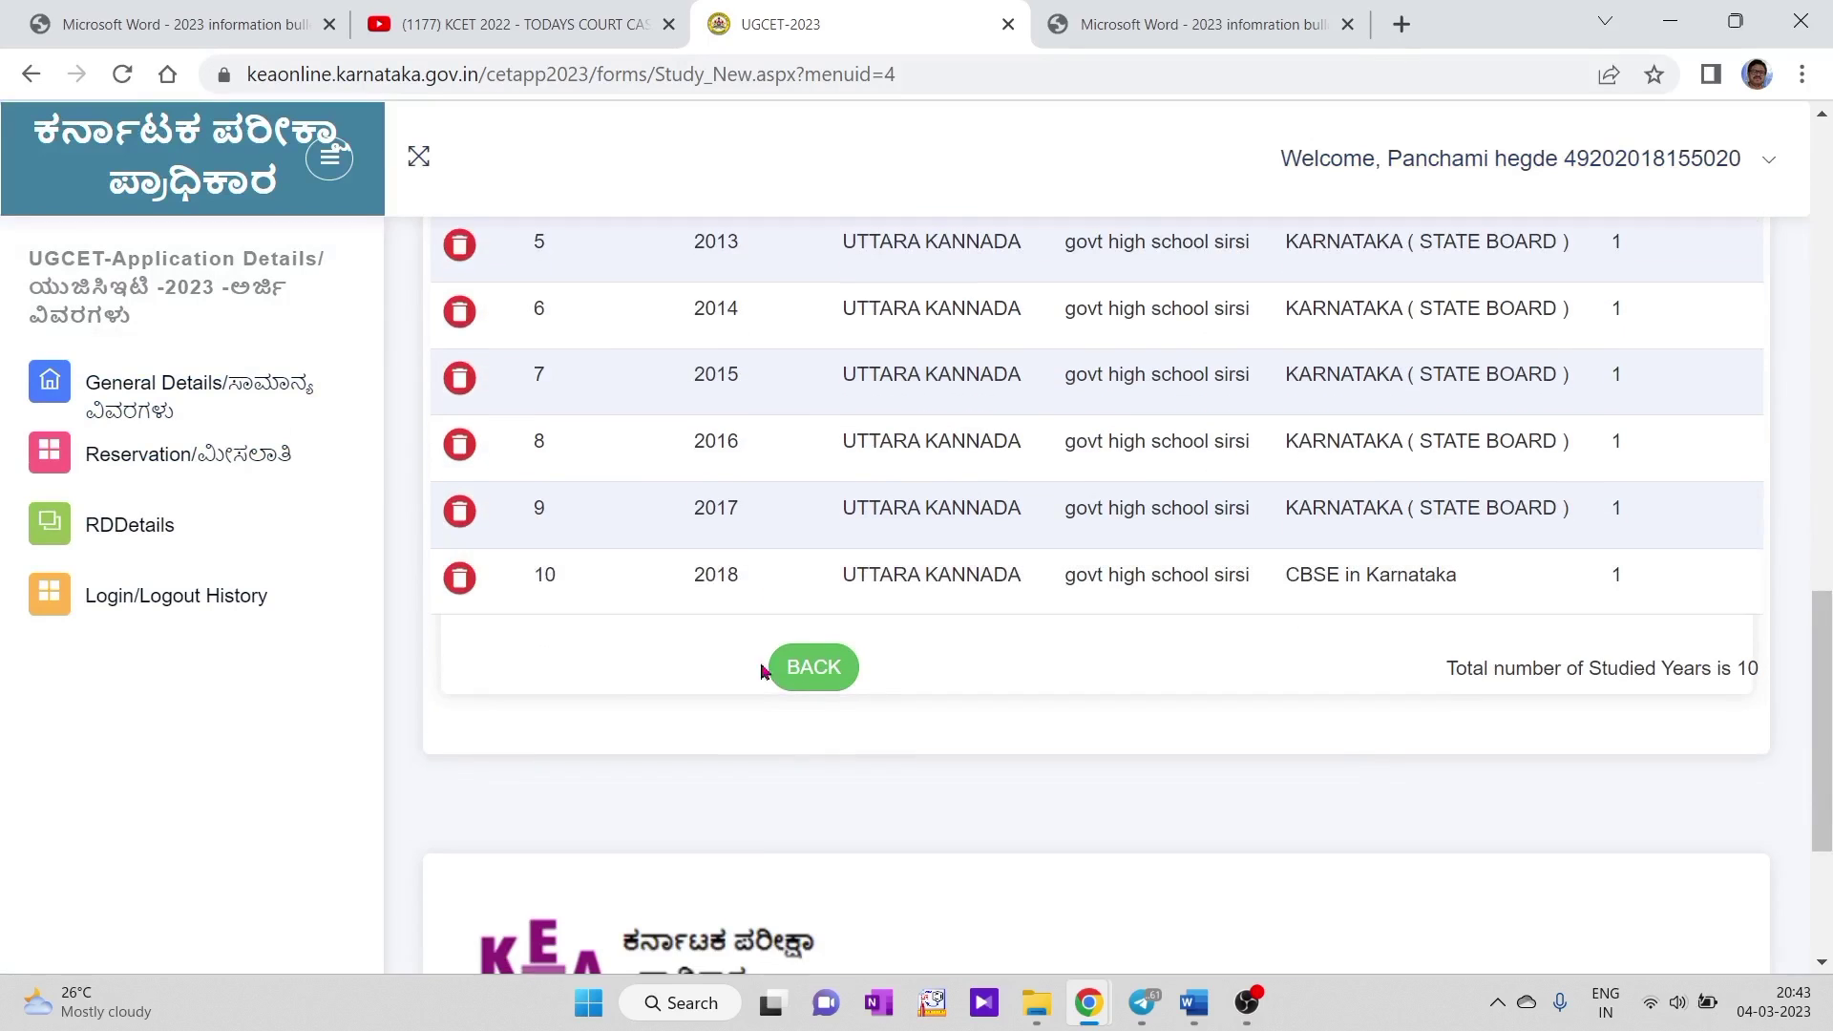
scroll(1674, 675, "up", 10)
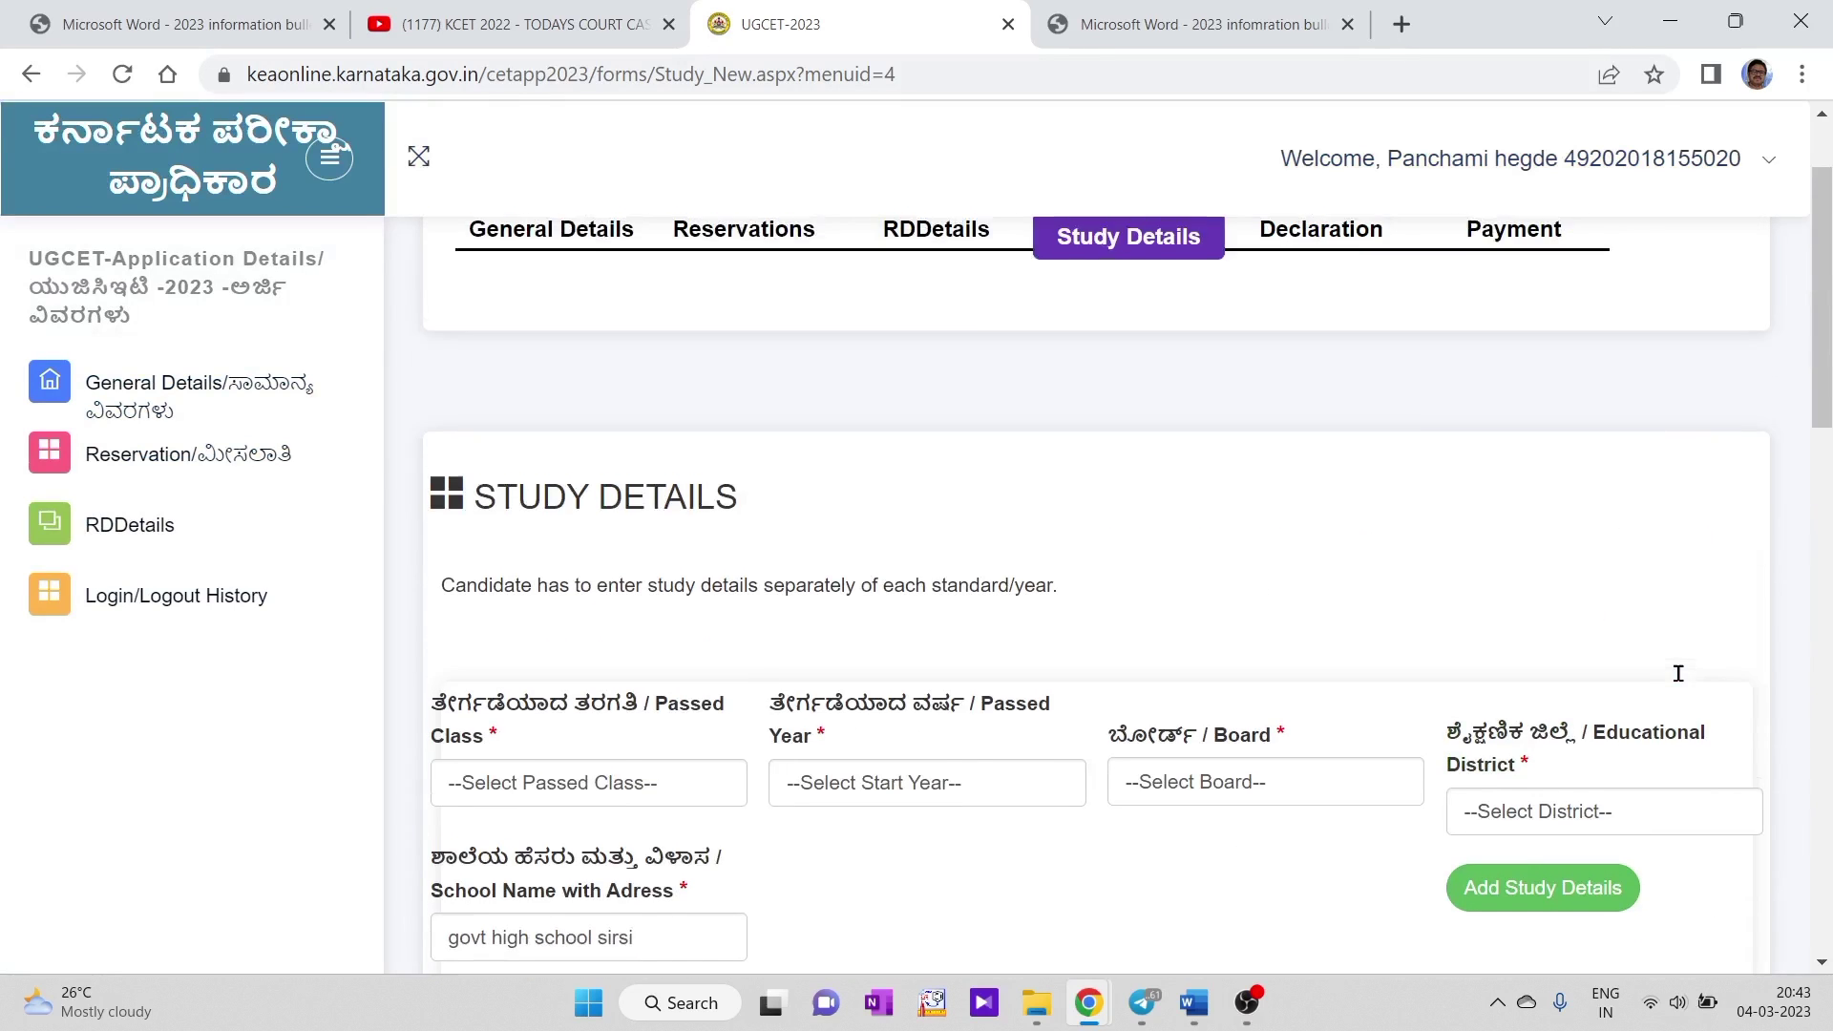
scroll(1115, 611, "down", 7)
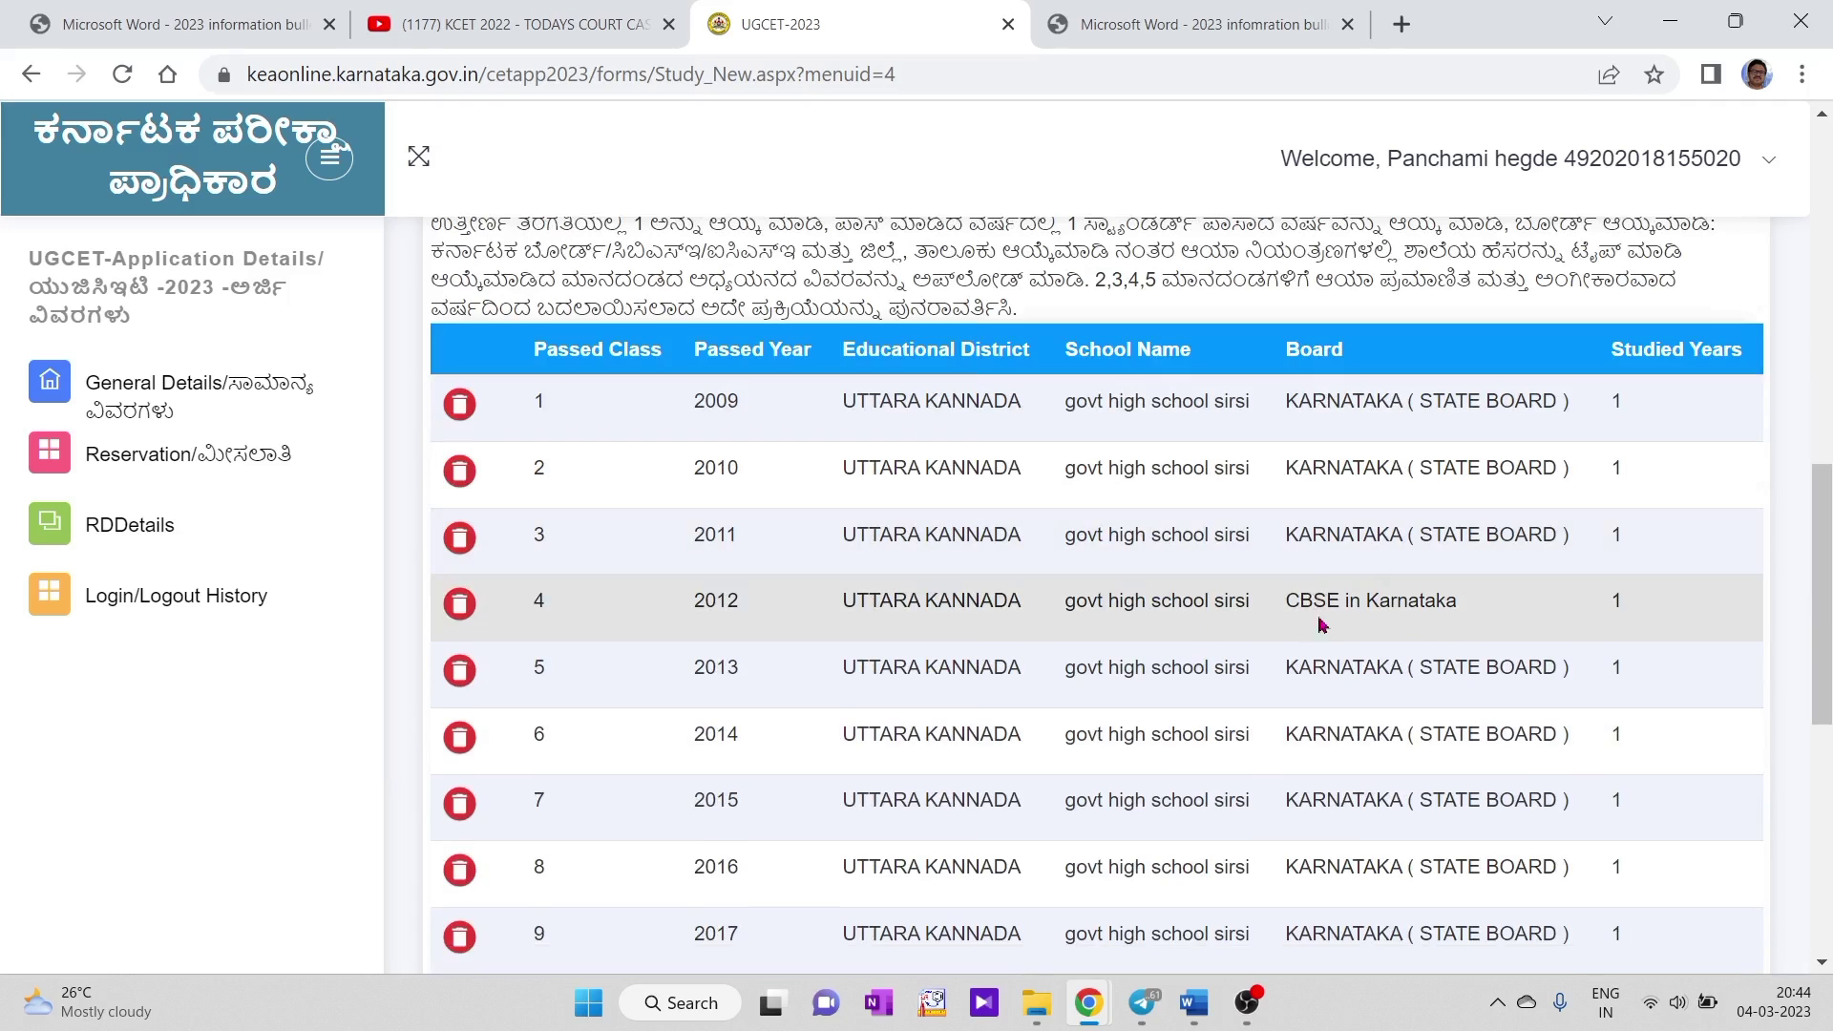
scroll(1322, 626, "down", 3)
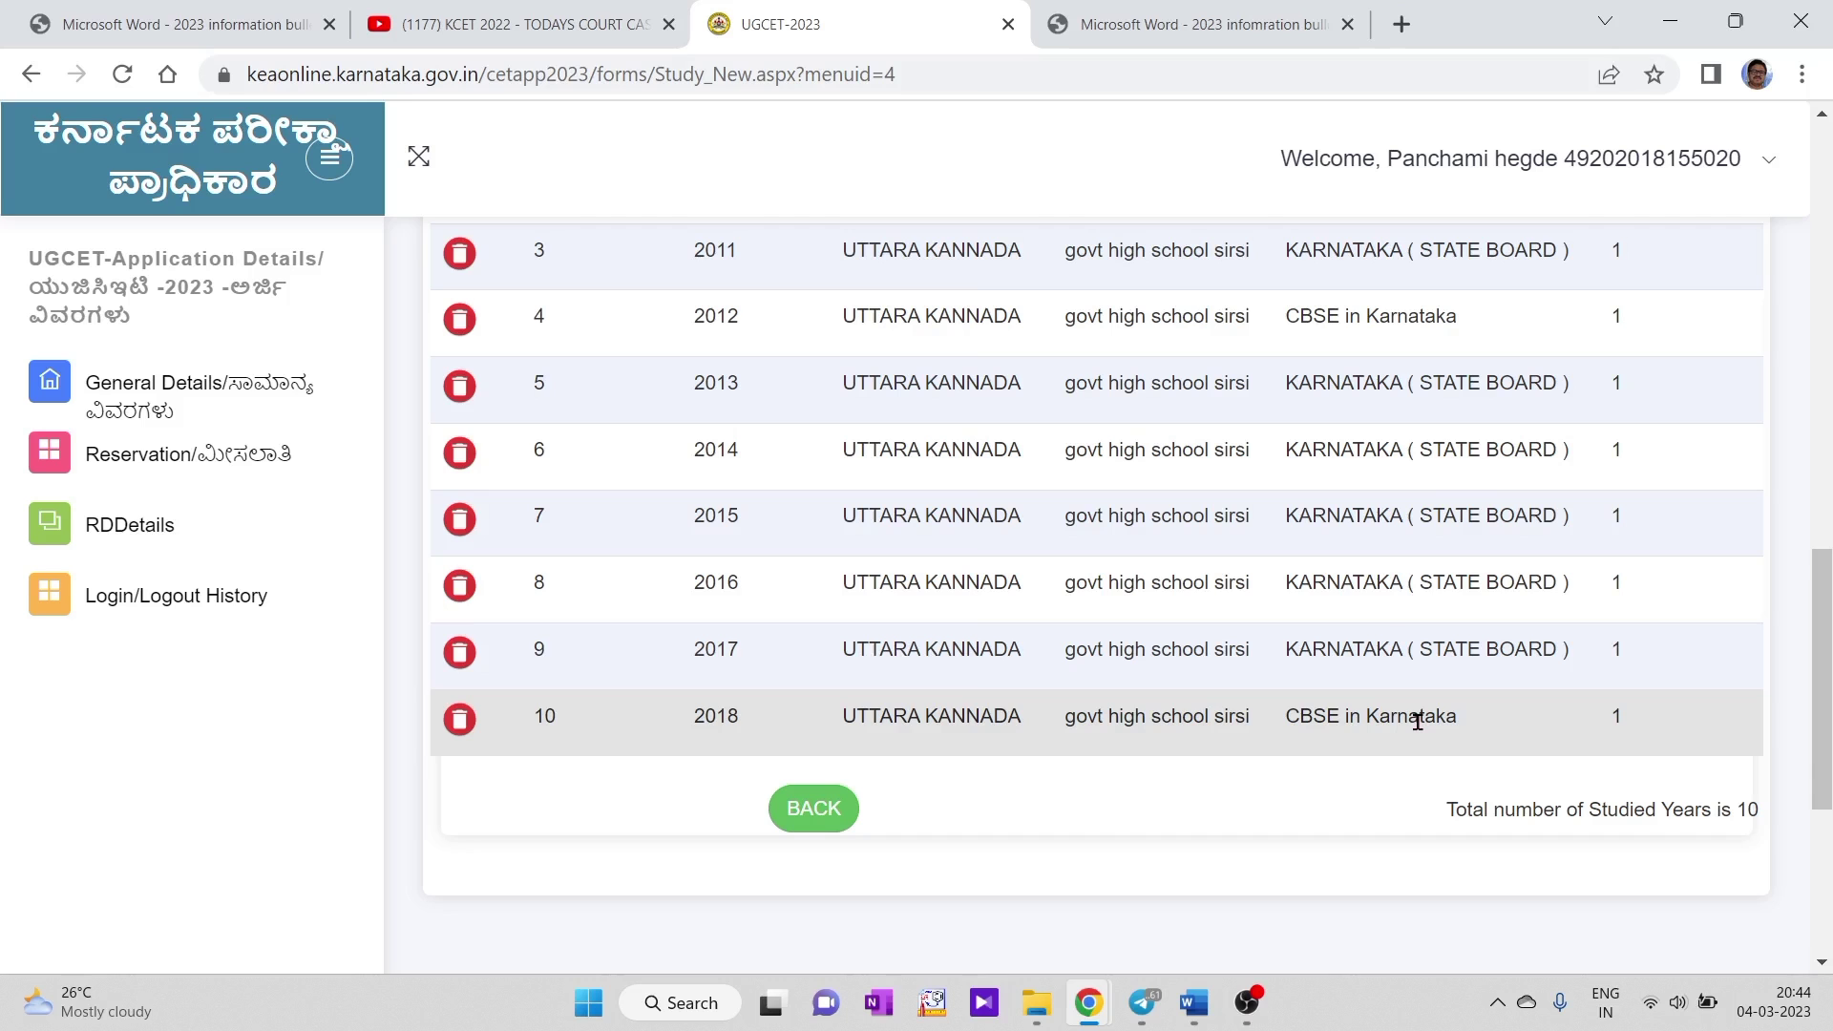
scroll(1418, 720, "up", 10)
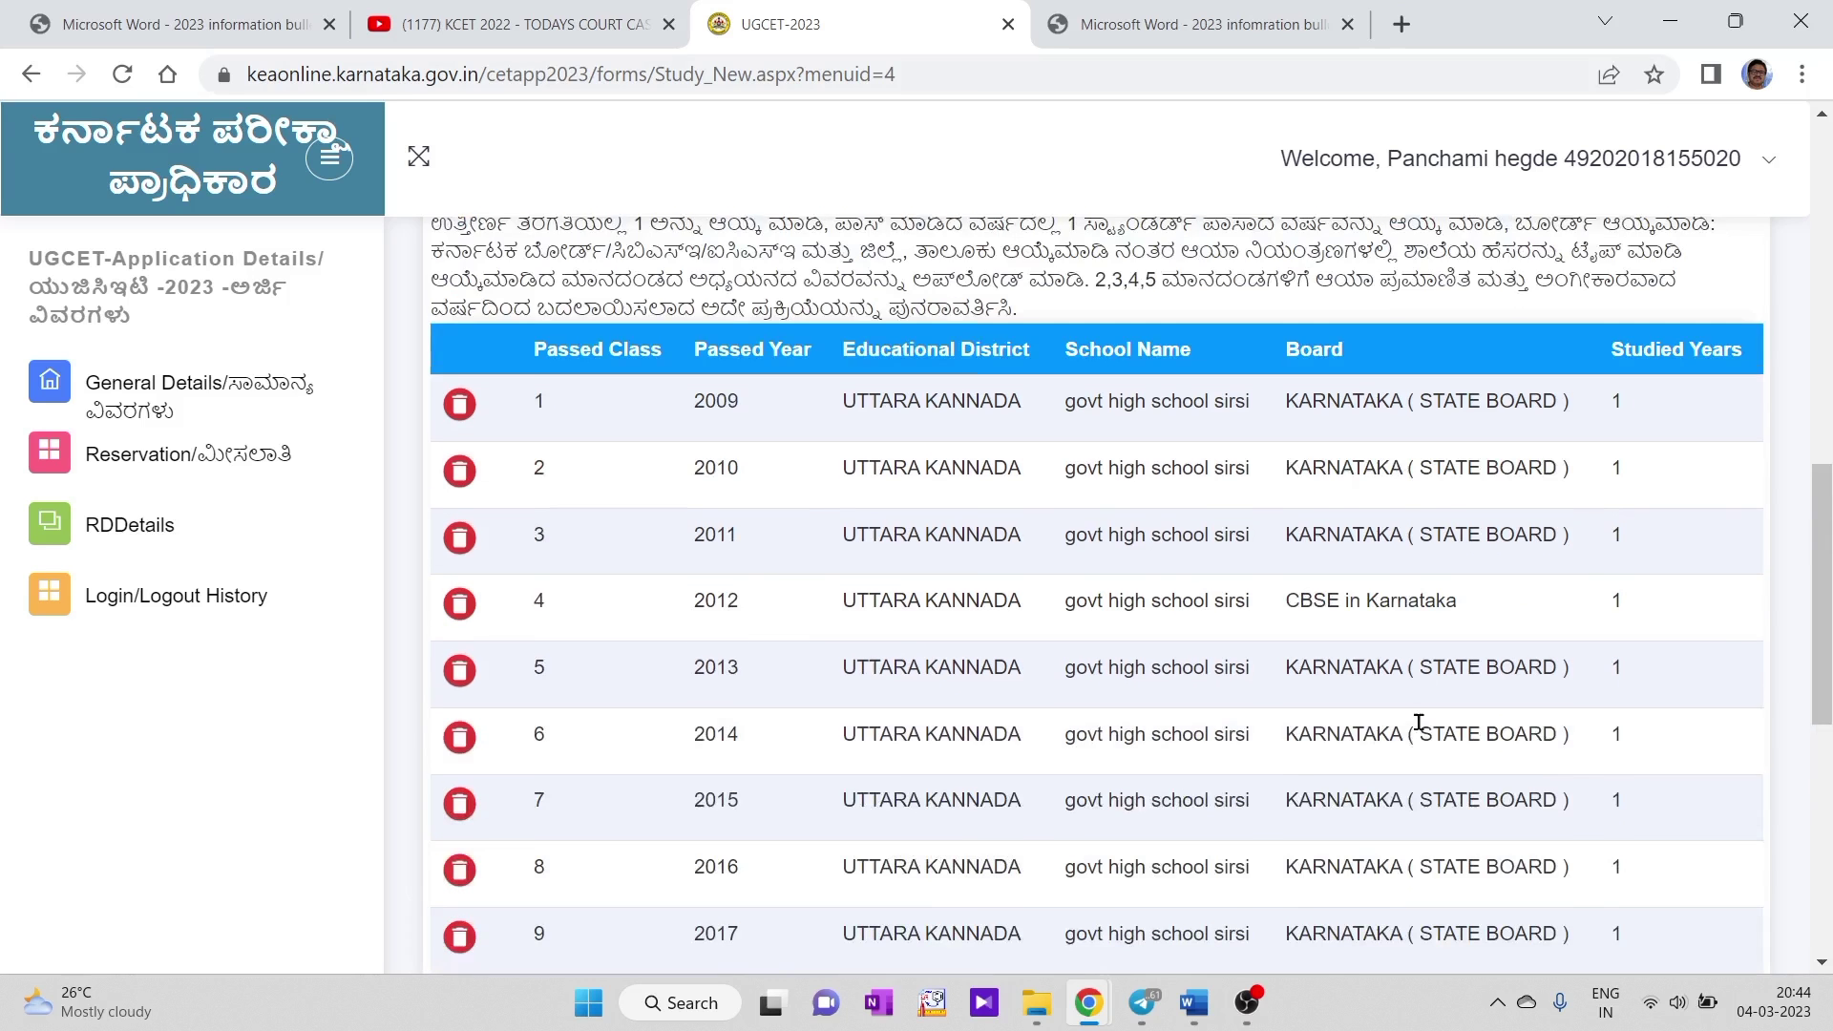
left_click(618, 512)
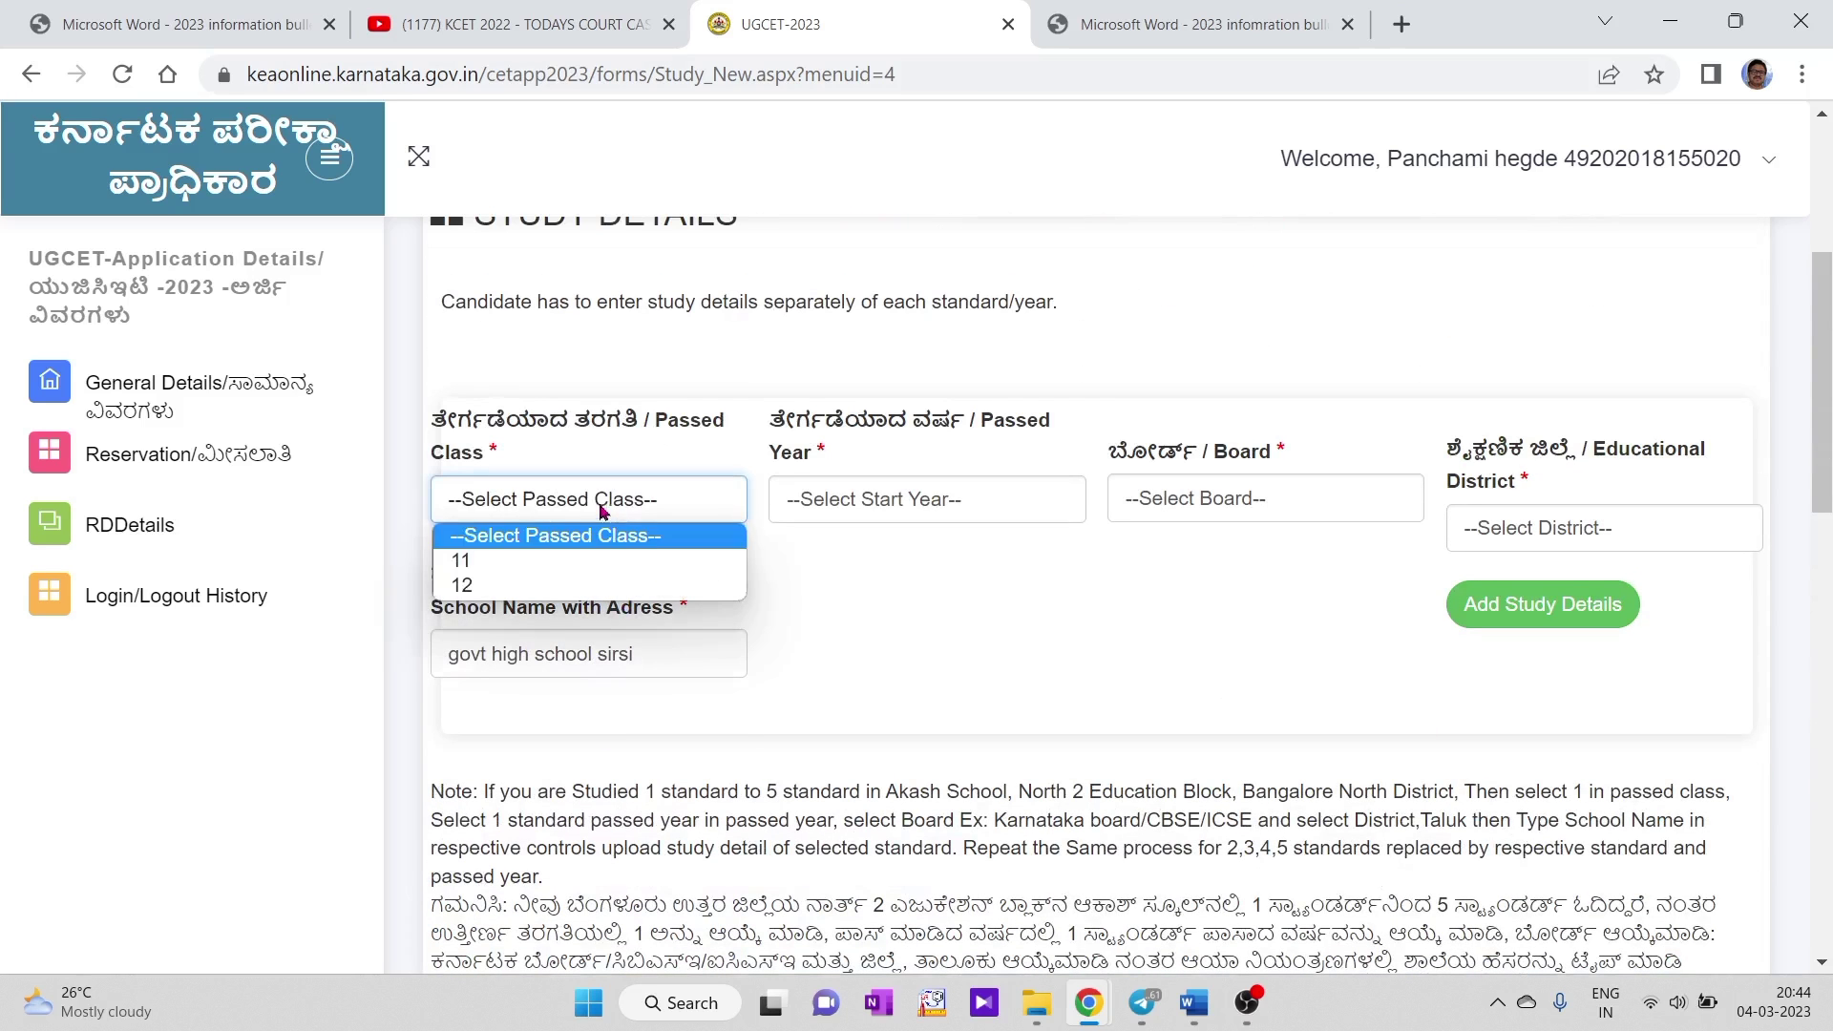
left_click(527, 561)
left_click(956, 496)
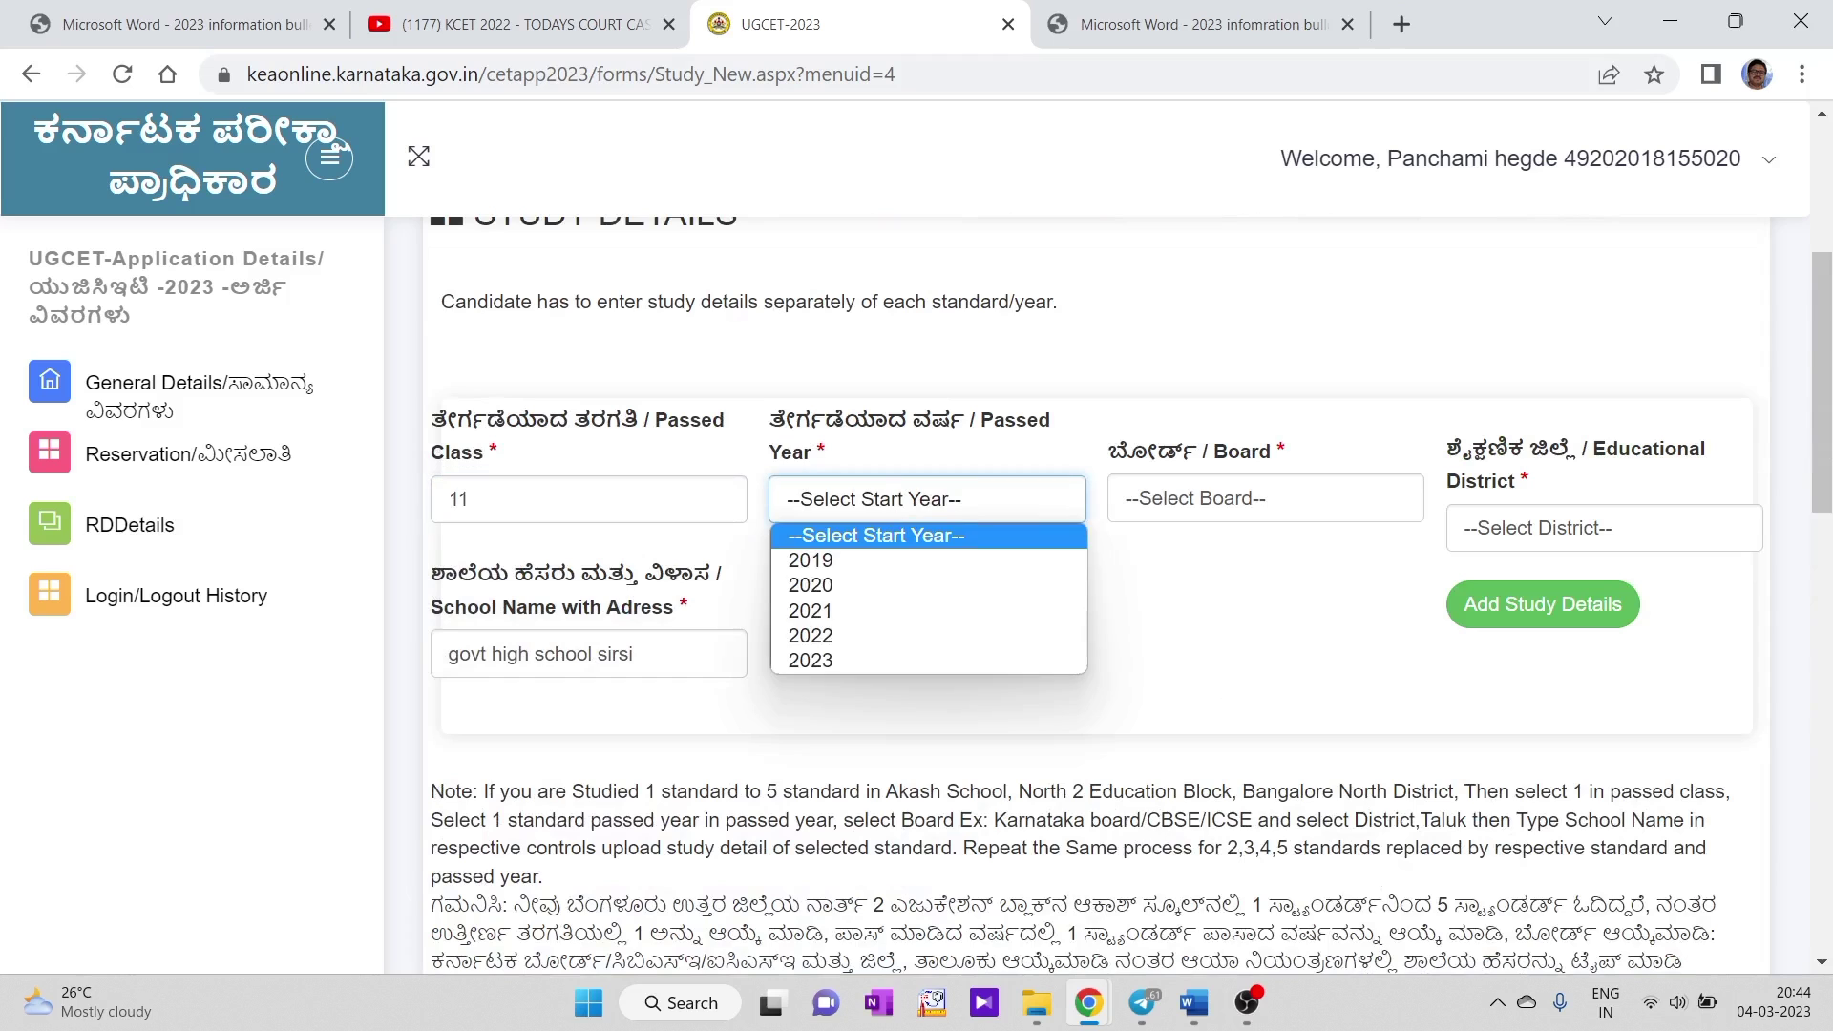
left_click(849, 558)
Set KARNATAKA (STATE BOARD), DHARWAD district, school 'smt vidya p hanchinmani pu coll', and add the record.
left_click(1230, 506)
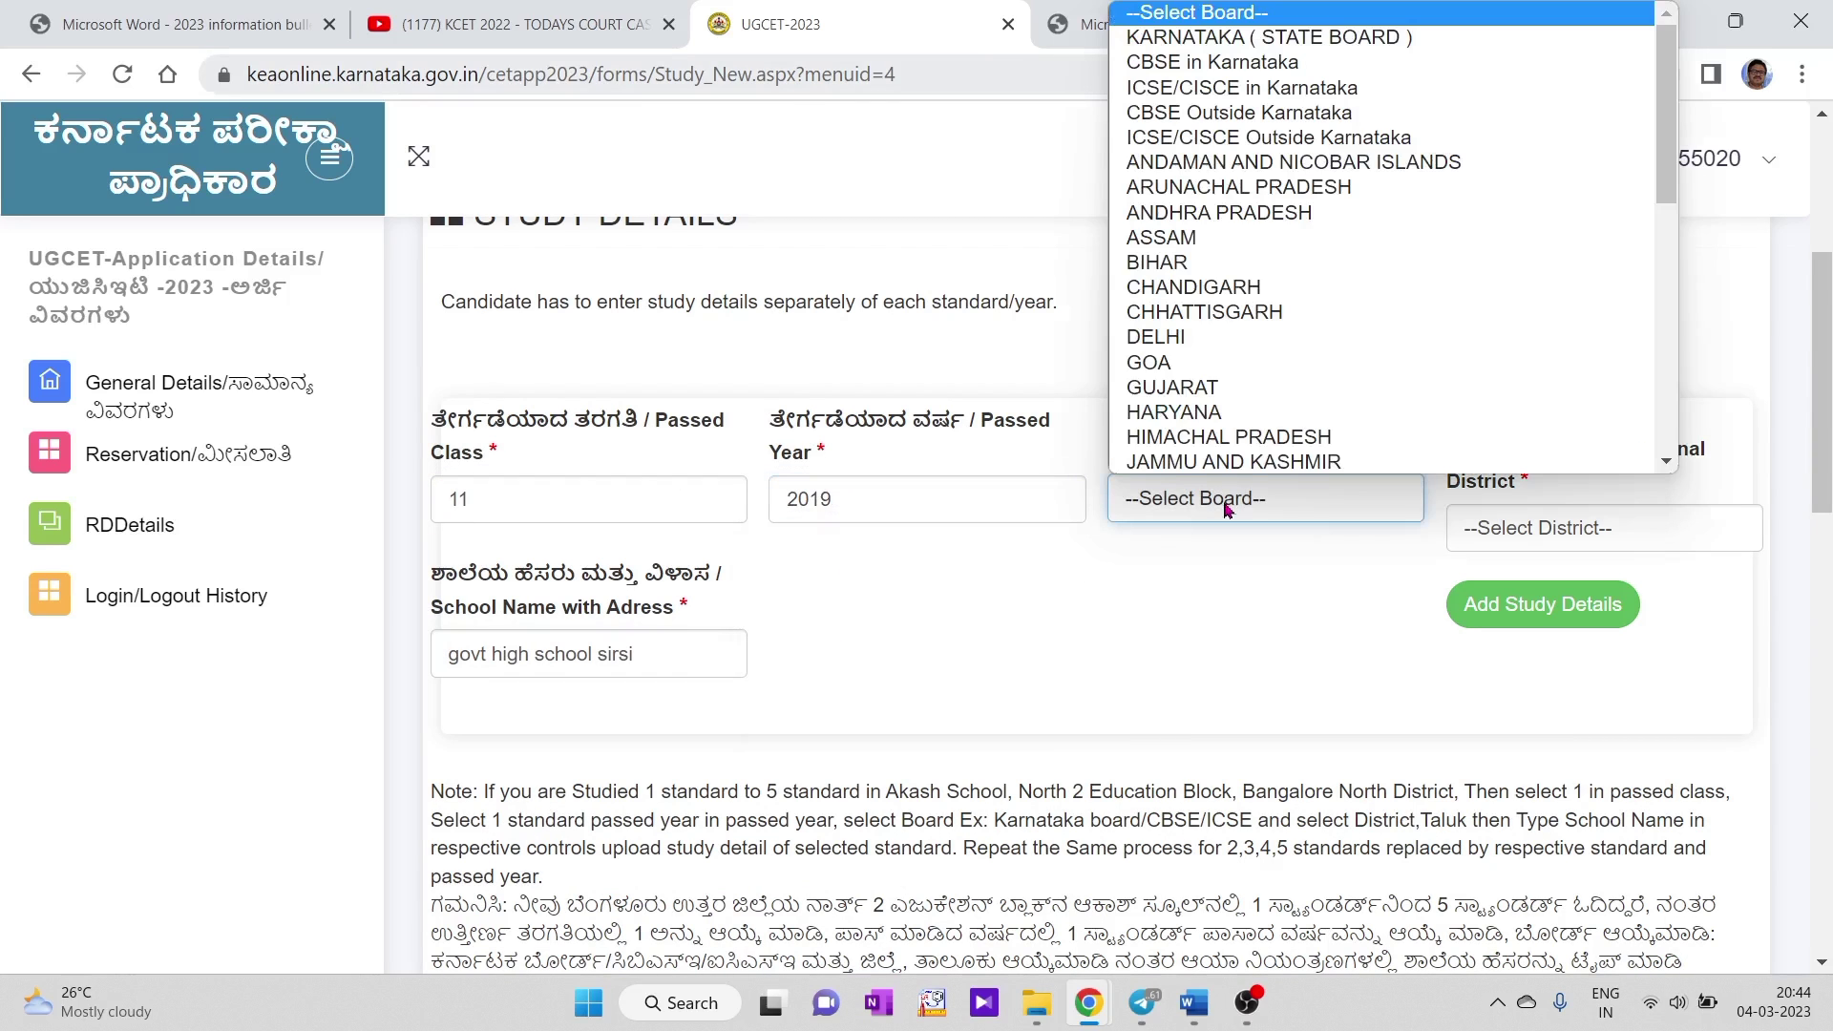
scroll(1260, 287, "down", 6)
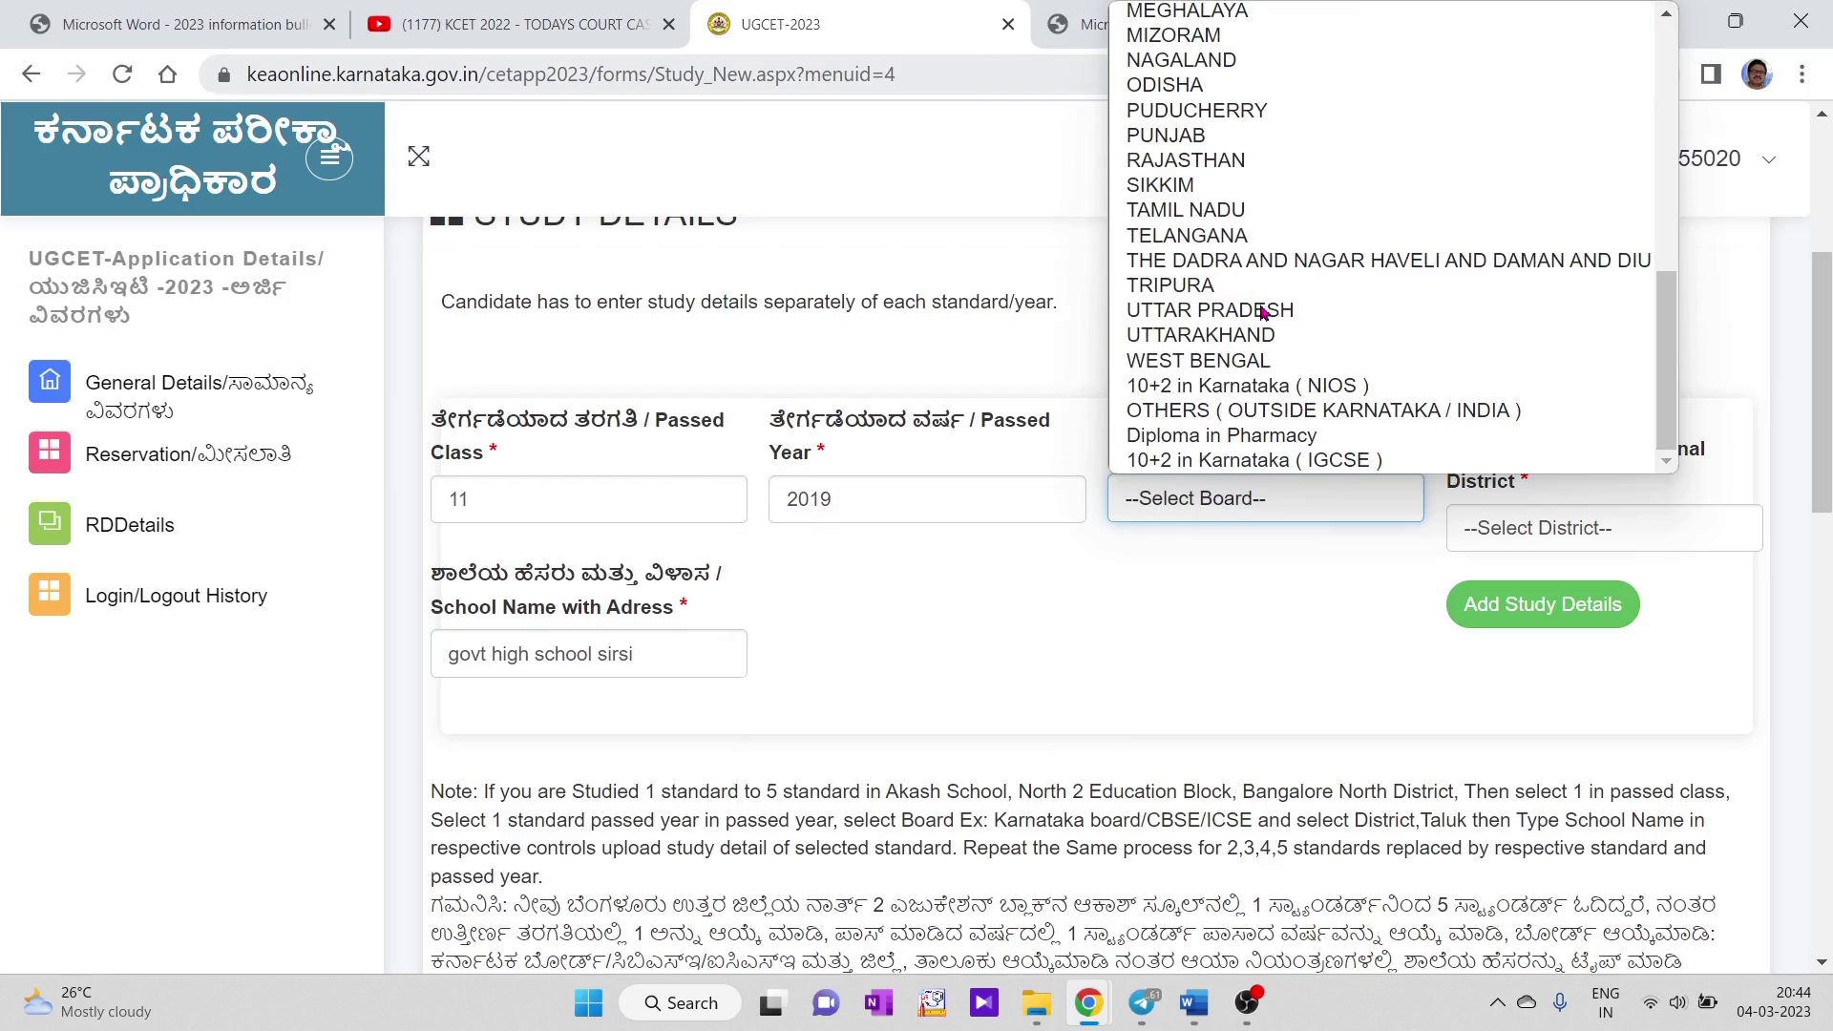
scroll(1261, 312, "up", 6)
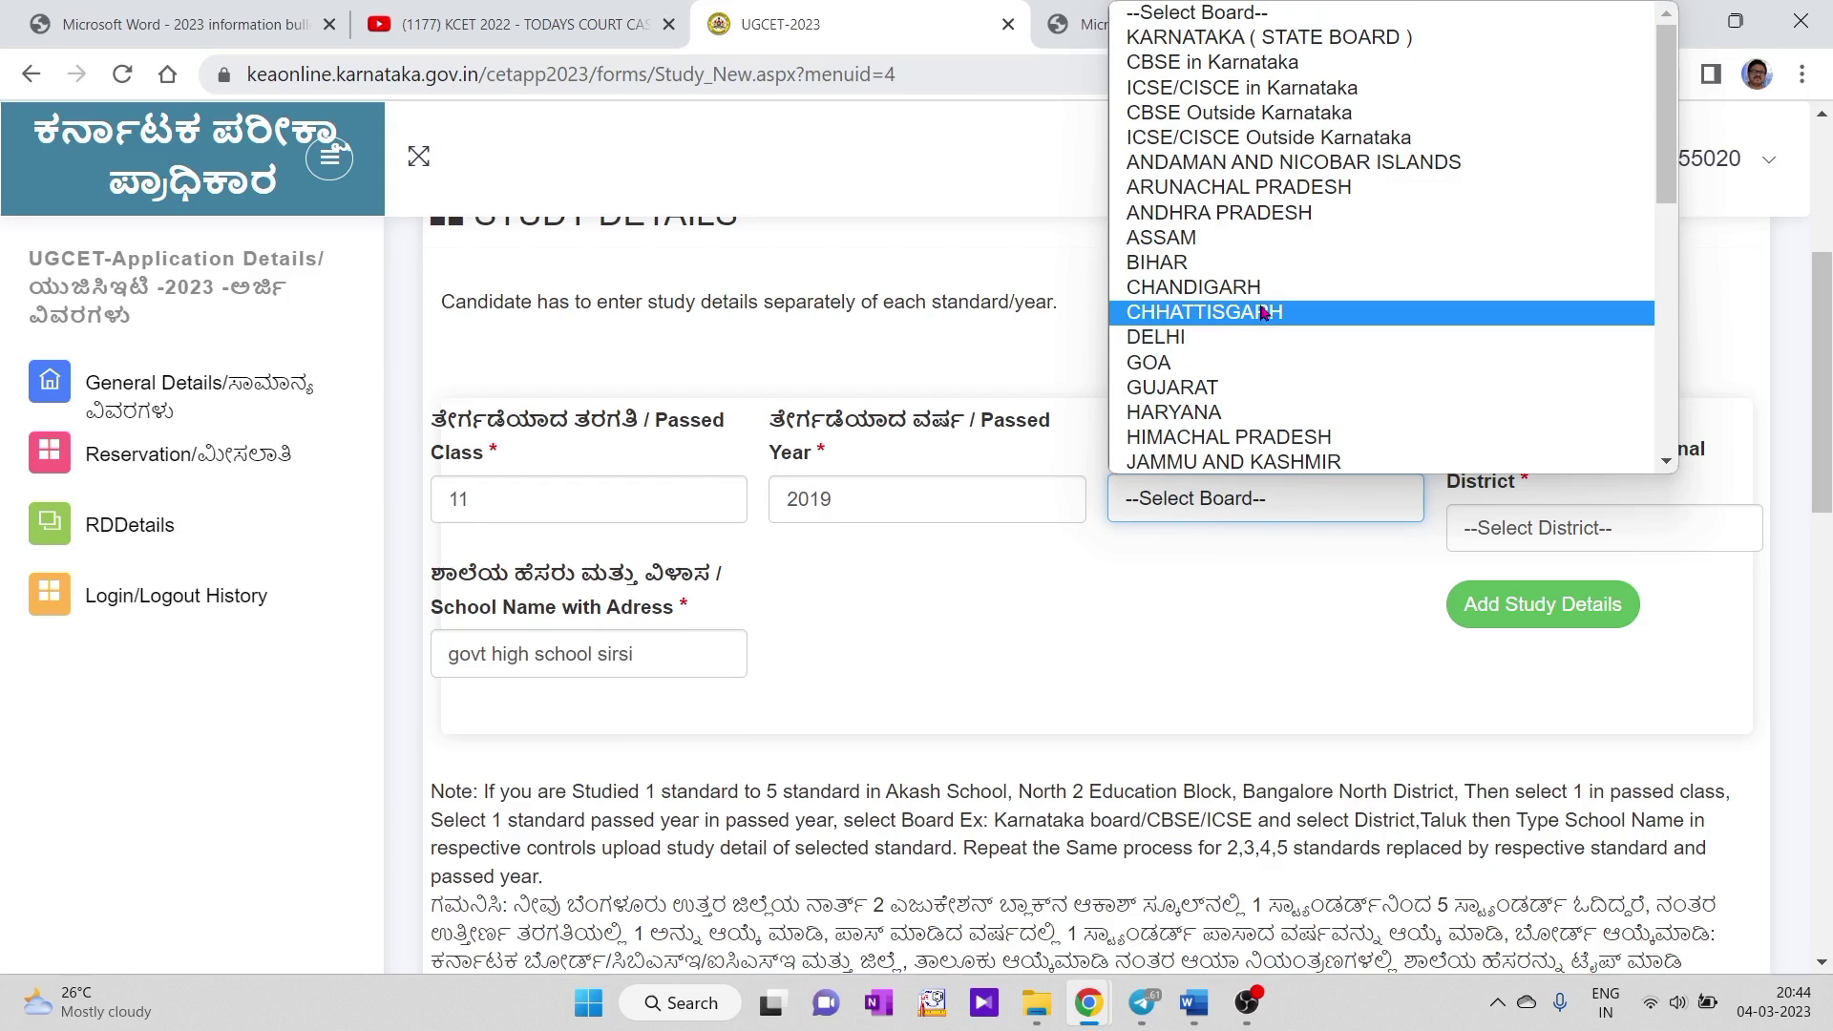
left_click(1248, 53)
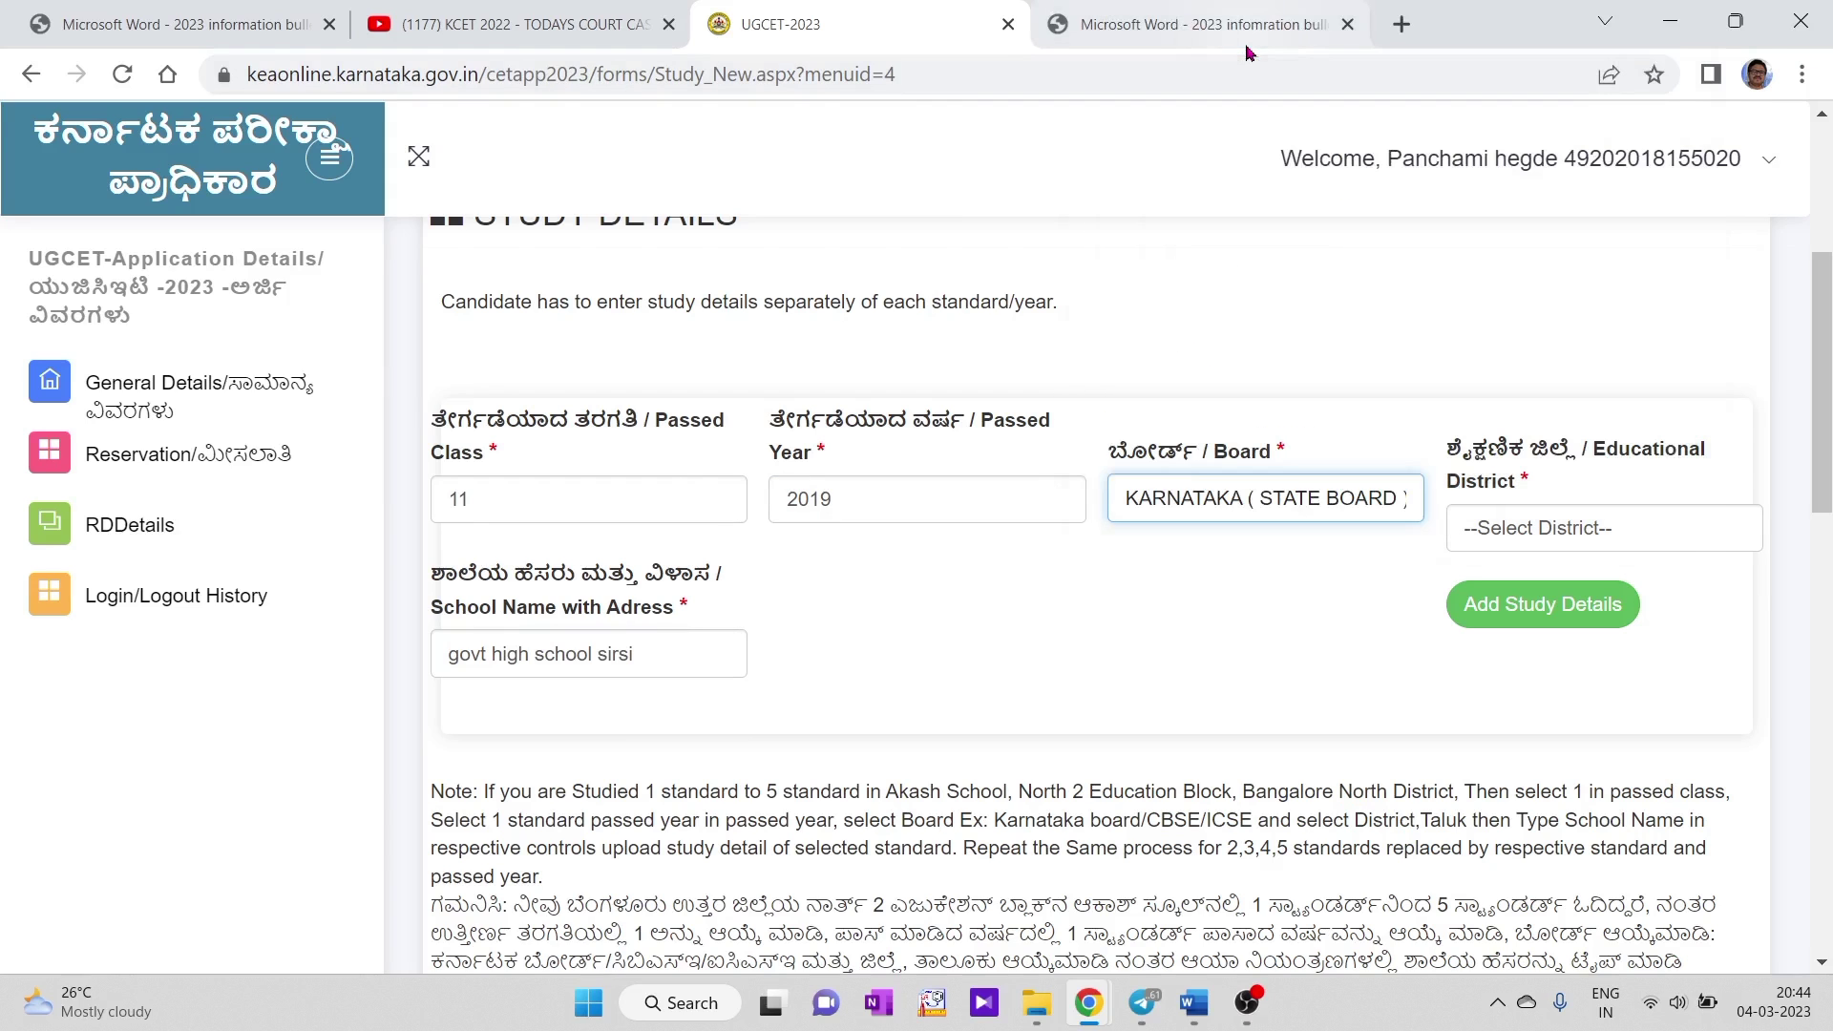
left_click(1542, 528)
scroll(1541, 382, "down", 5)
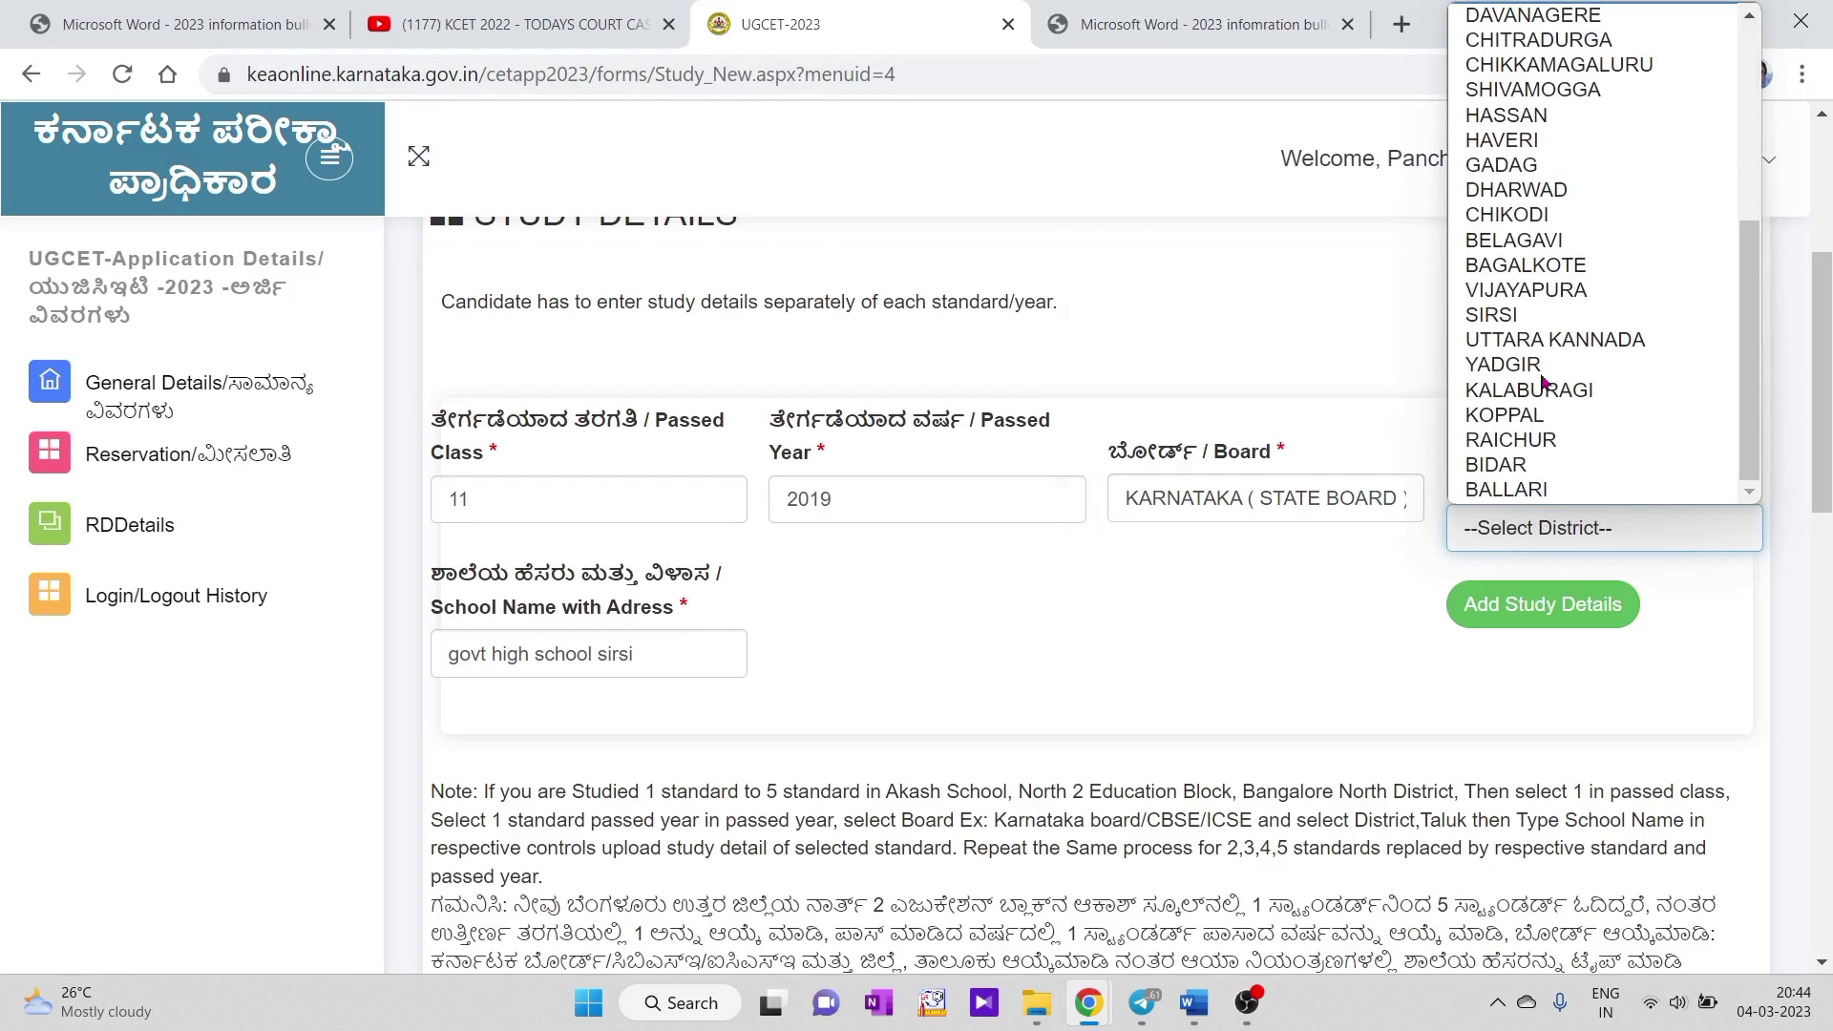
left_click(1517, 189)
left_click_drag(668, 654, 442, 646)
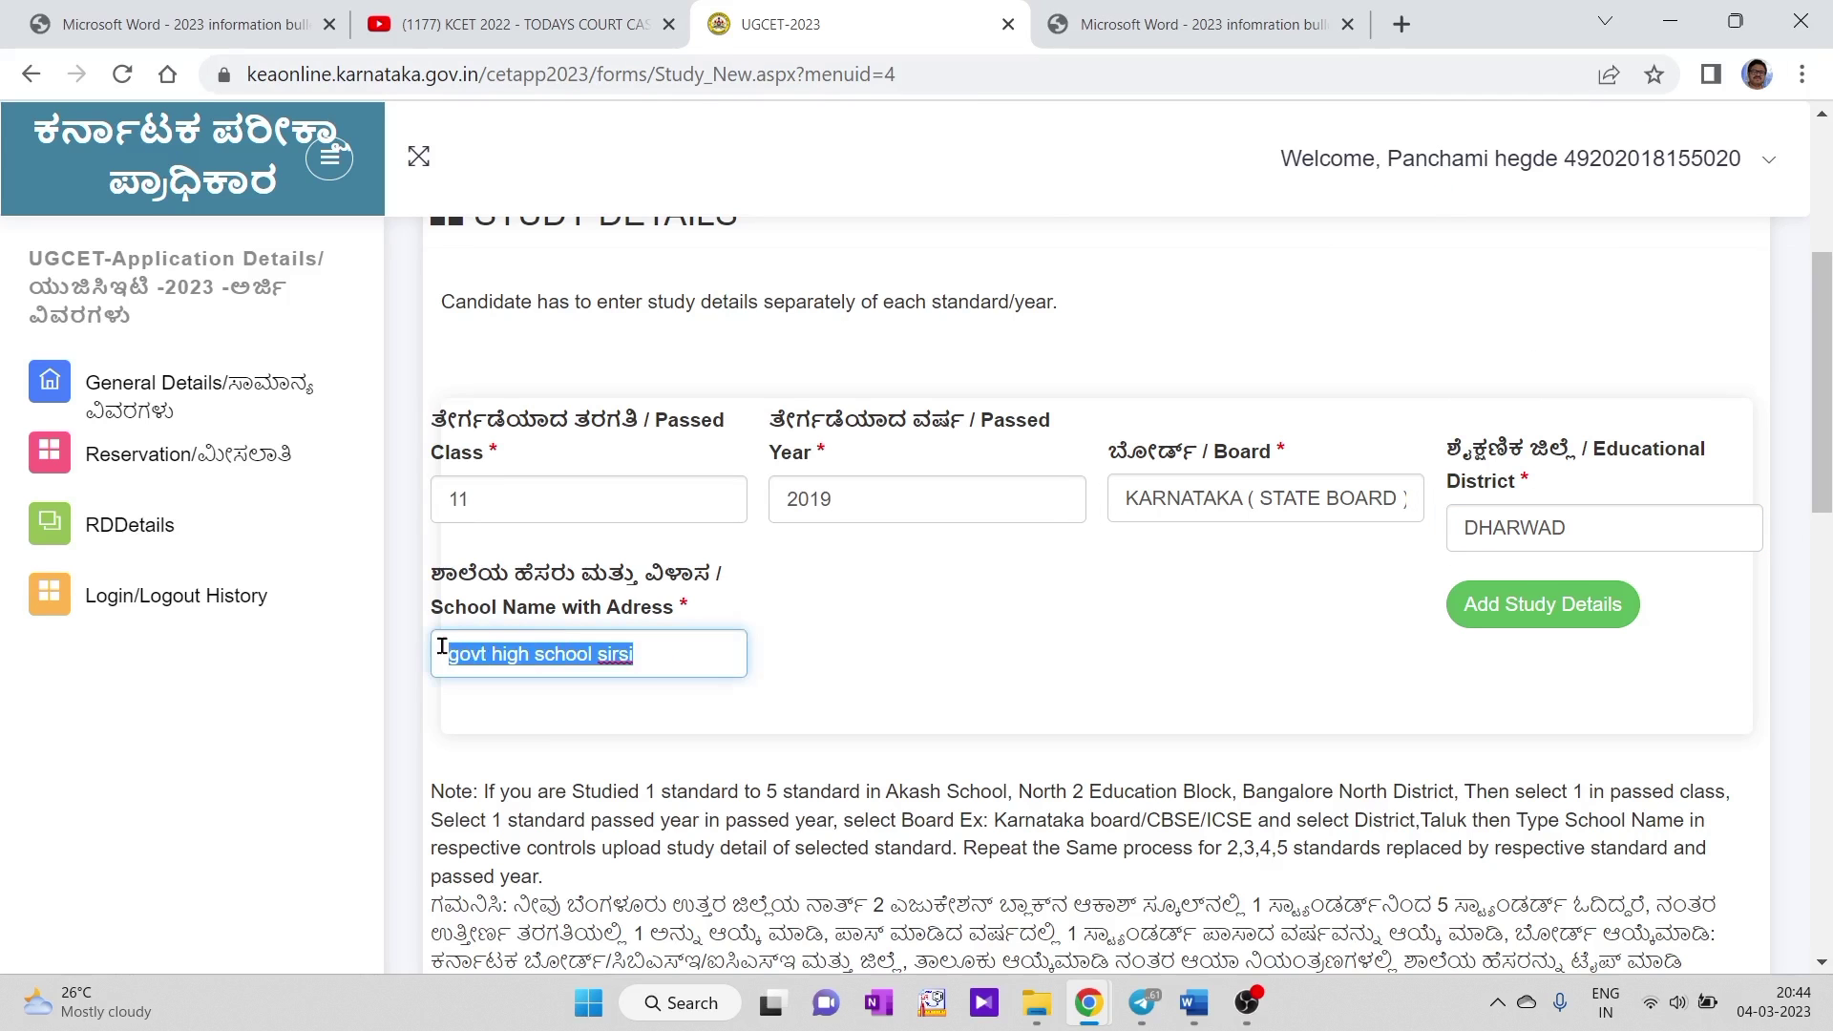
type("s")
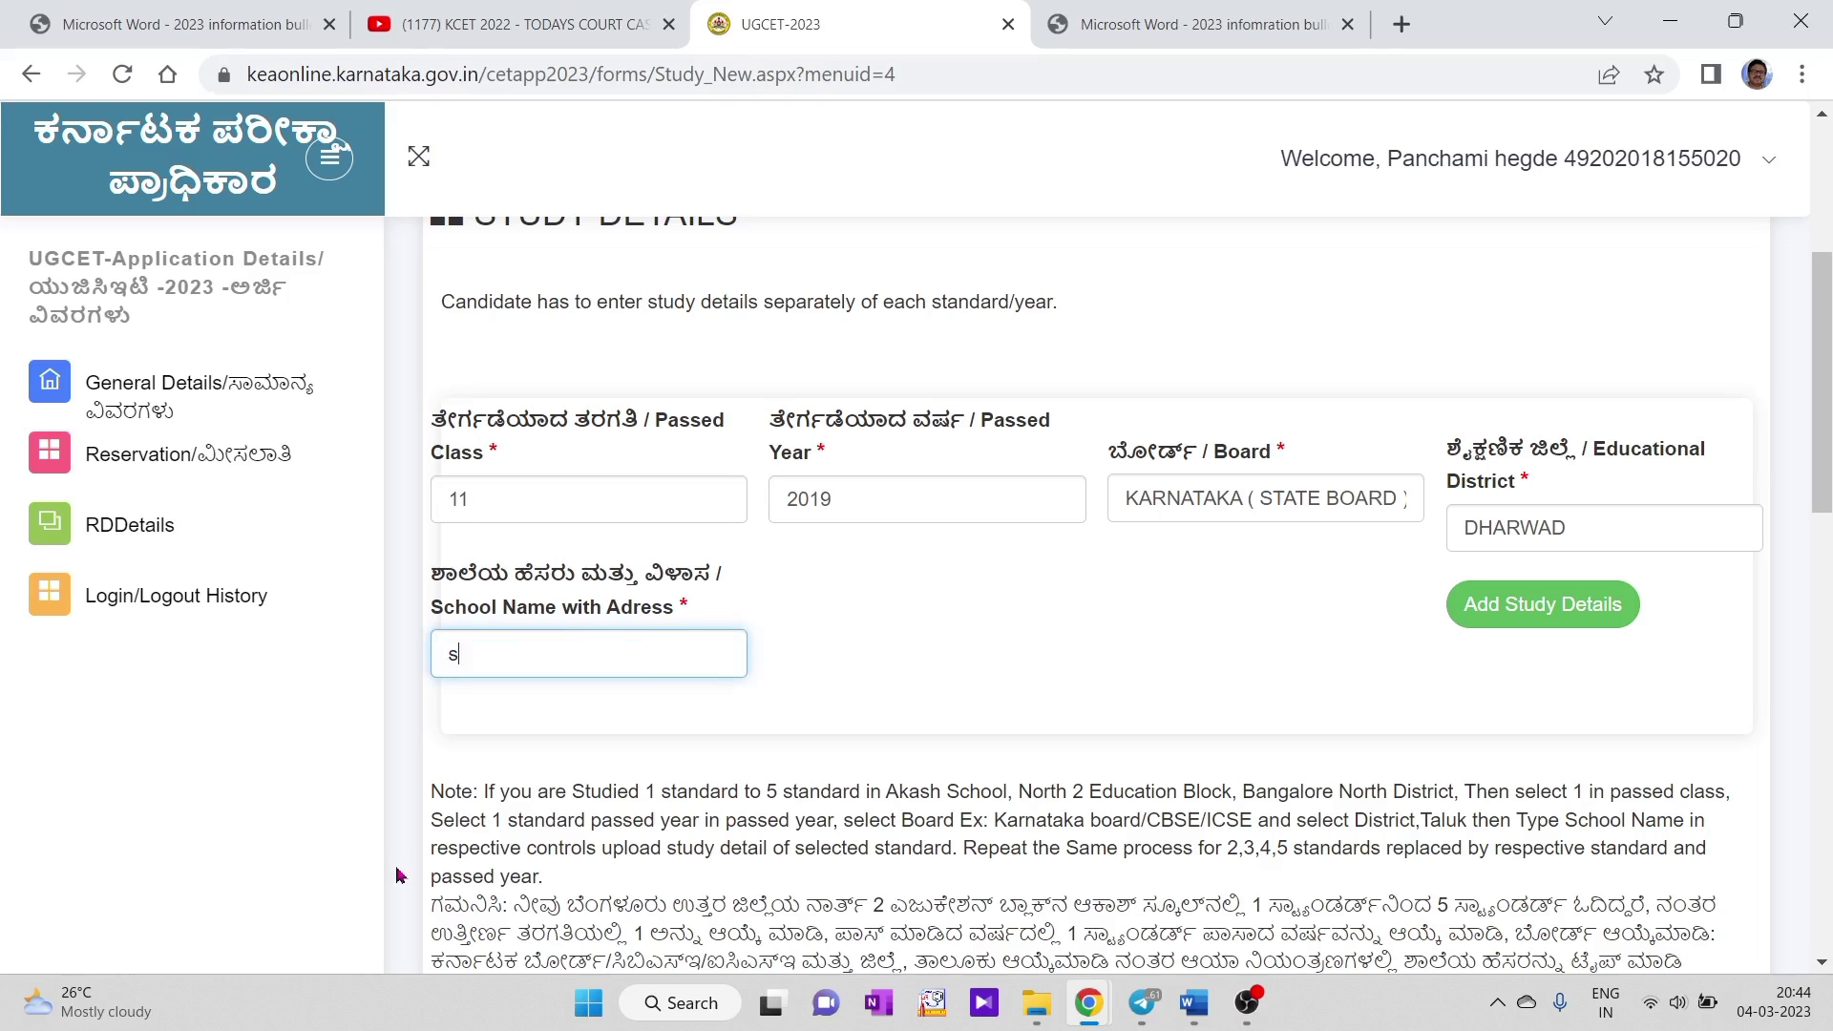
type("mt vidya p hanchinmani pu coll")
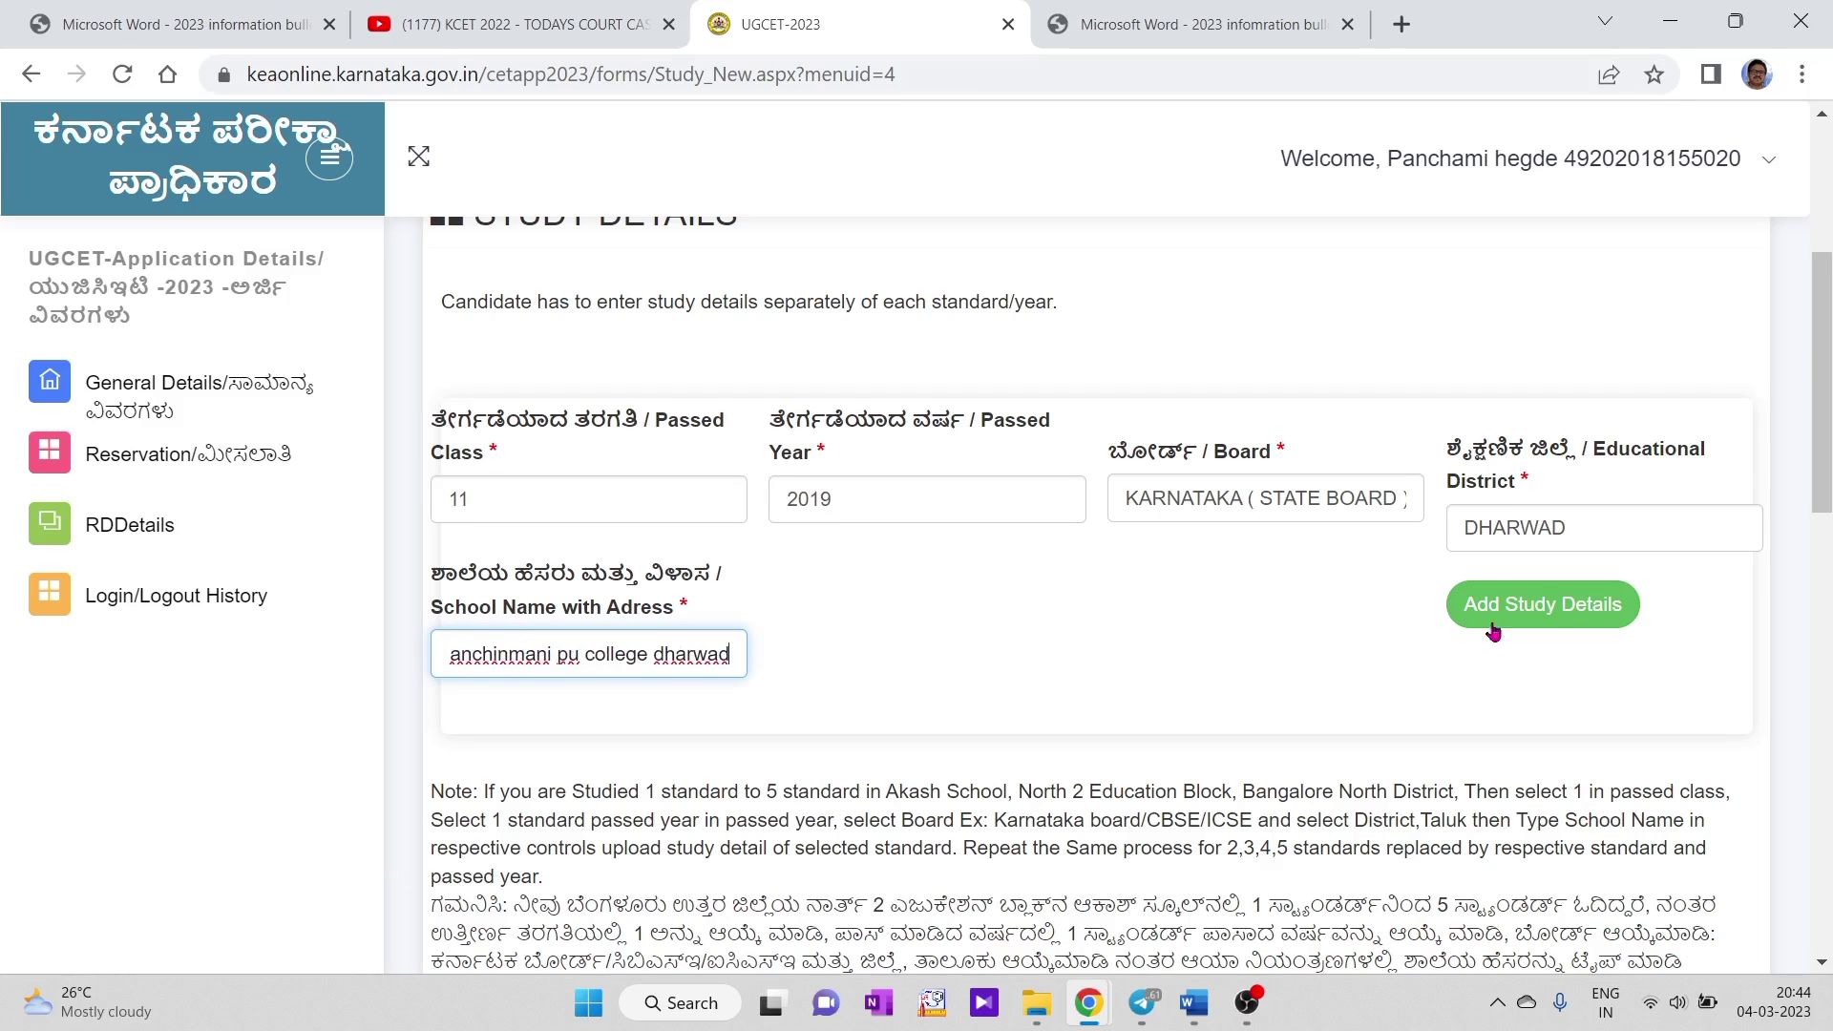
left_click(1553, 612)
scroll(1527, 630, "down", 15)
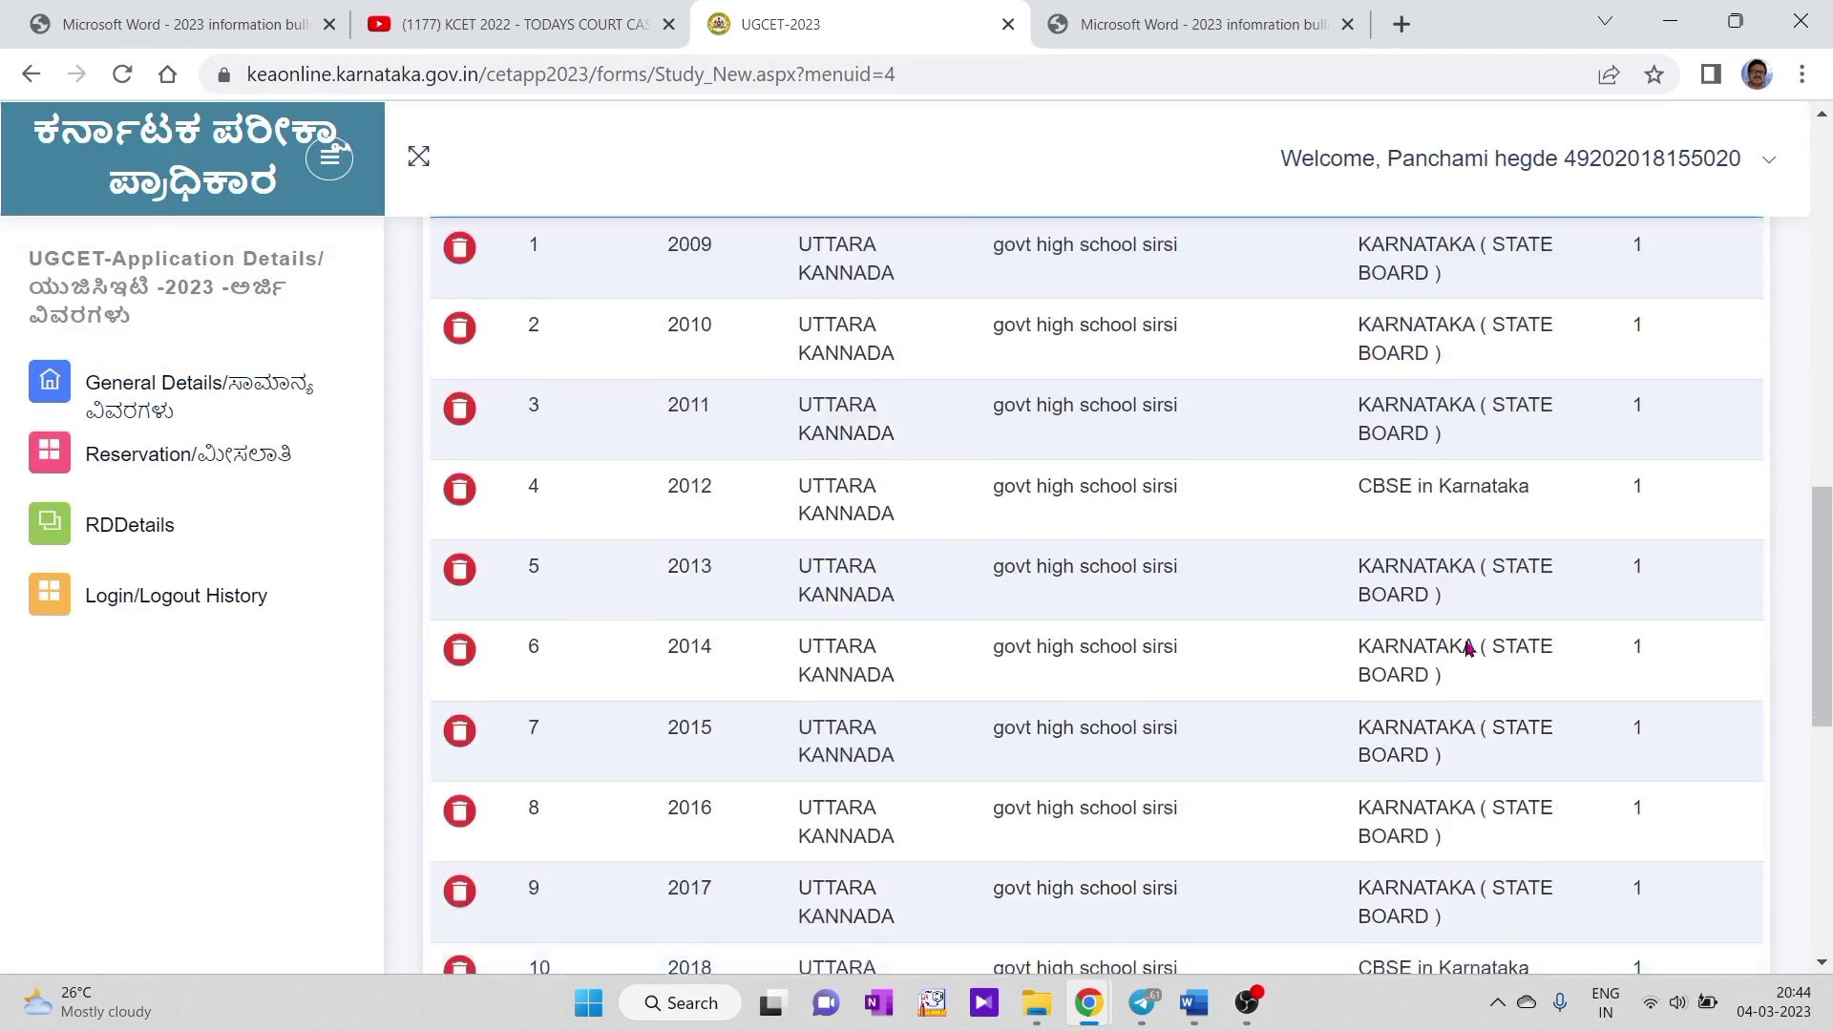
Choose class 12 with passed year 2020 for the last study record.
scroll(1413, 731, "up", 10)
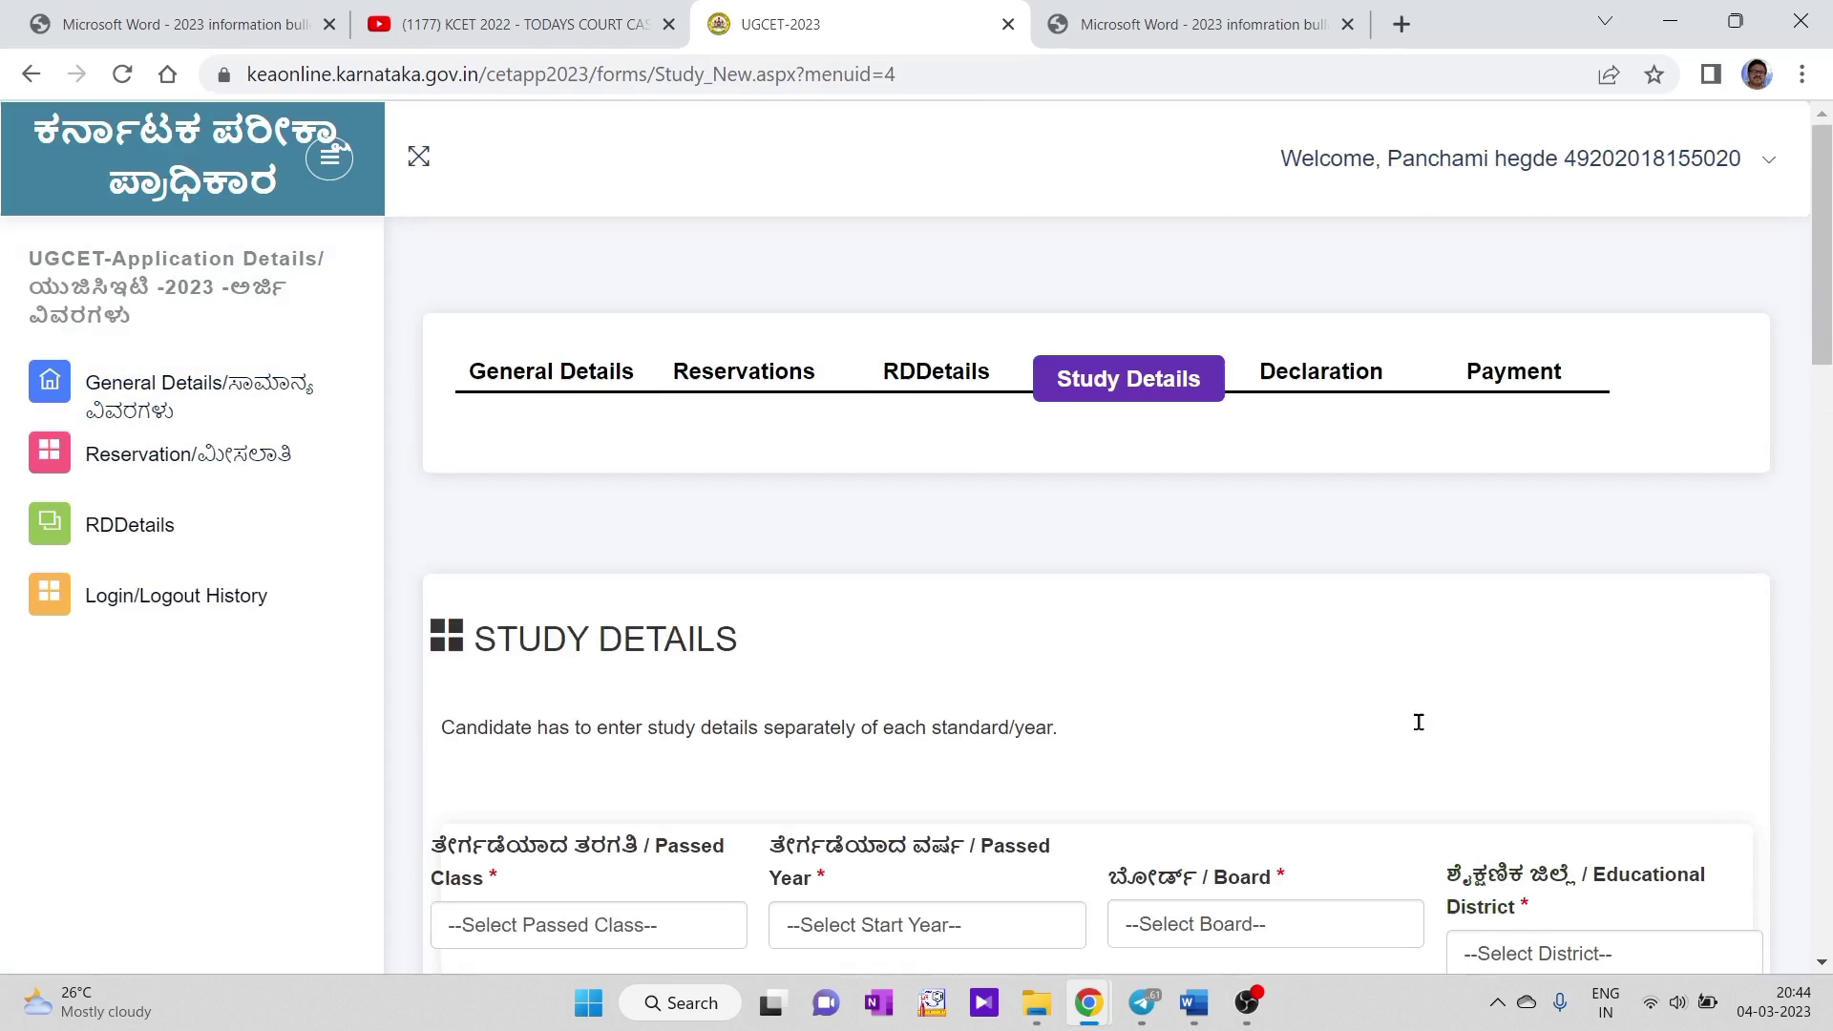
scroll(712, 679, "down", 3)
left_click(626, 645)
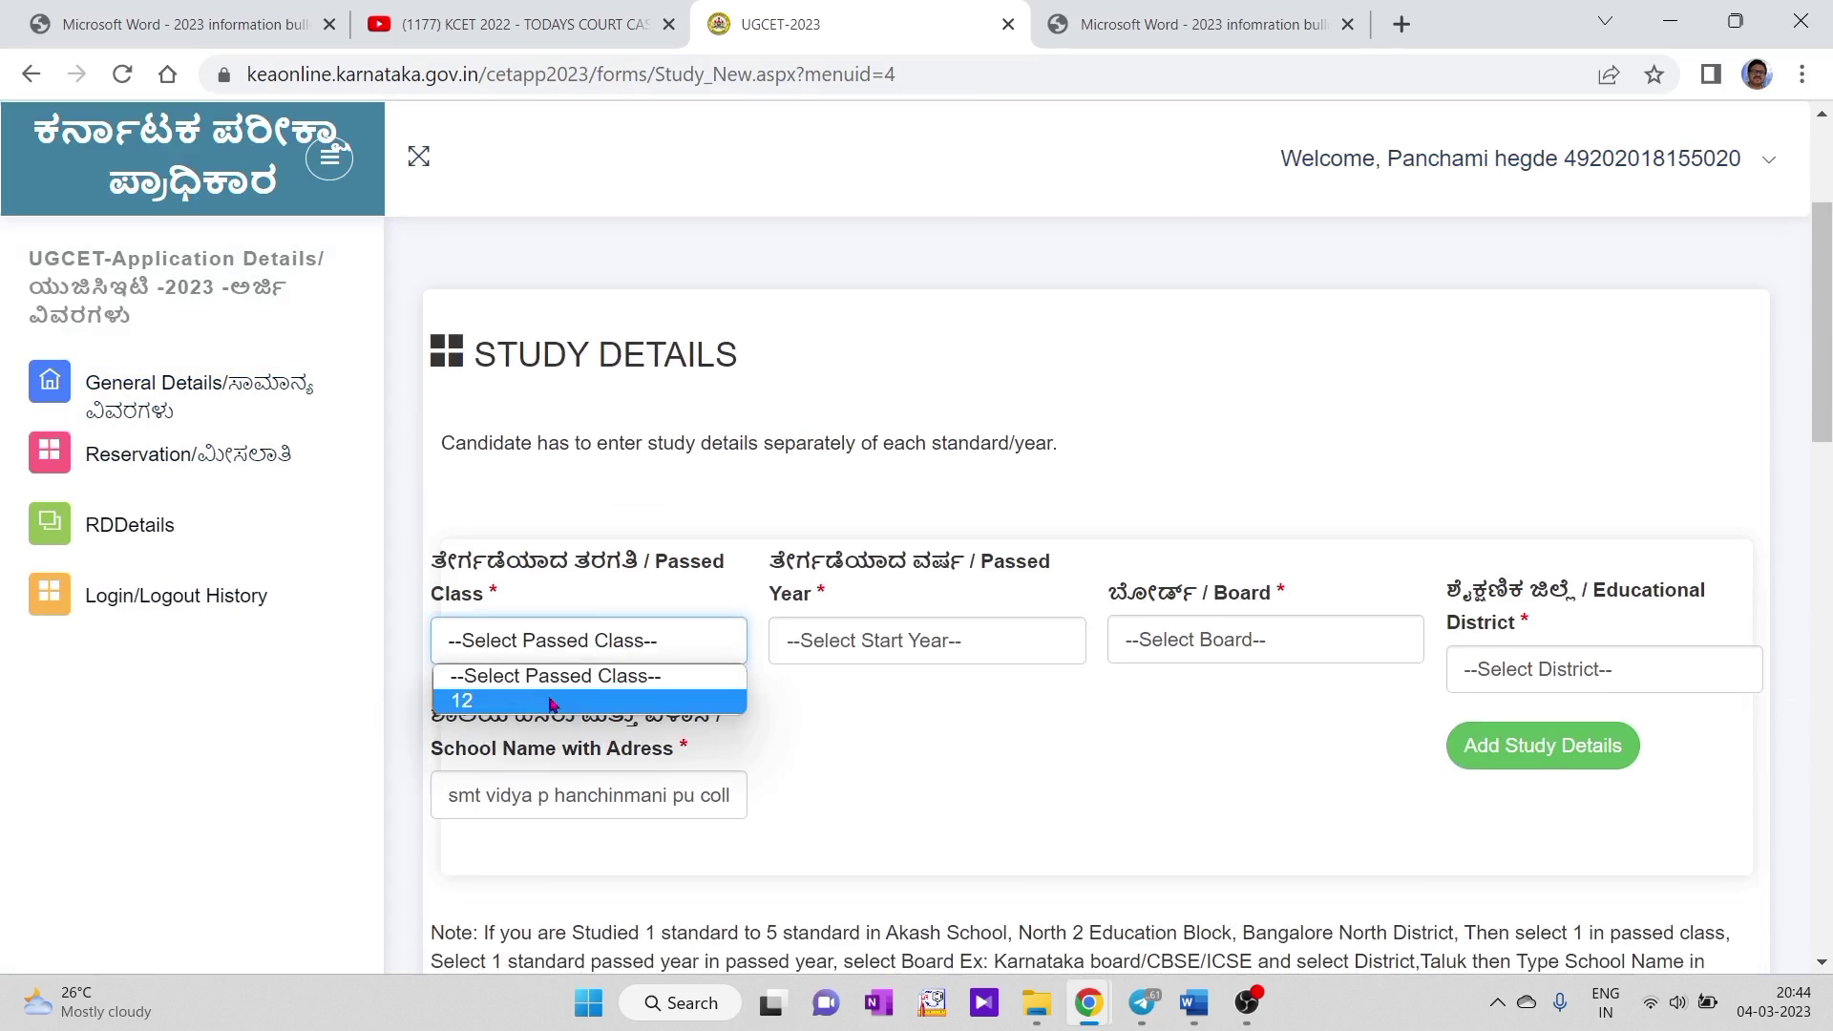
left_click(554, 701)
left_click(845, 655)
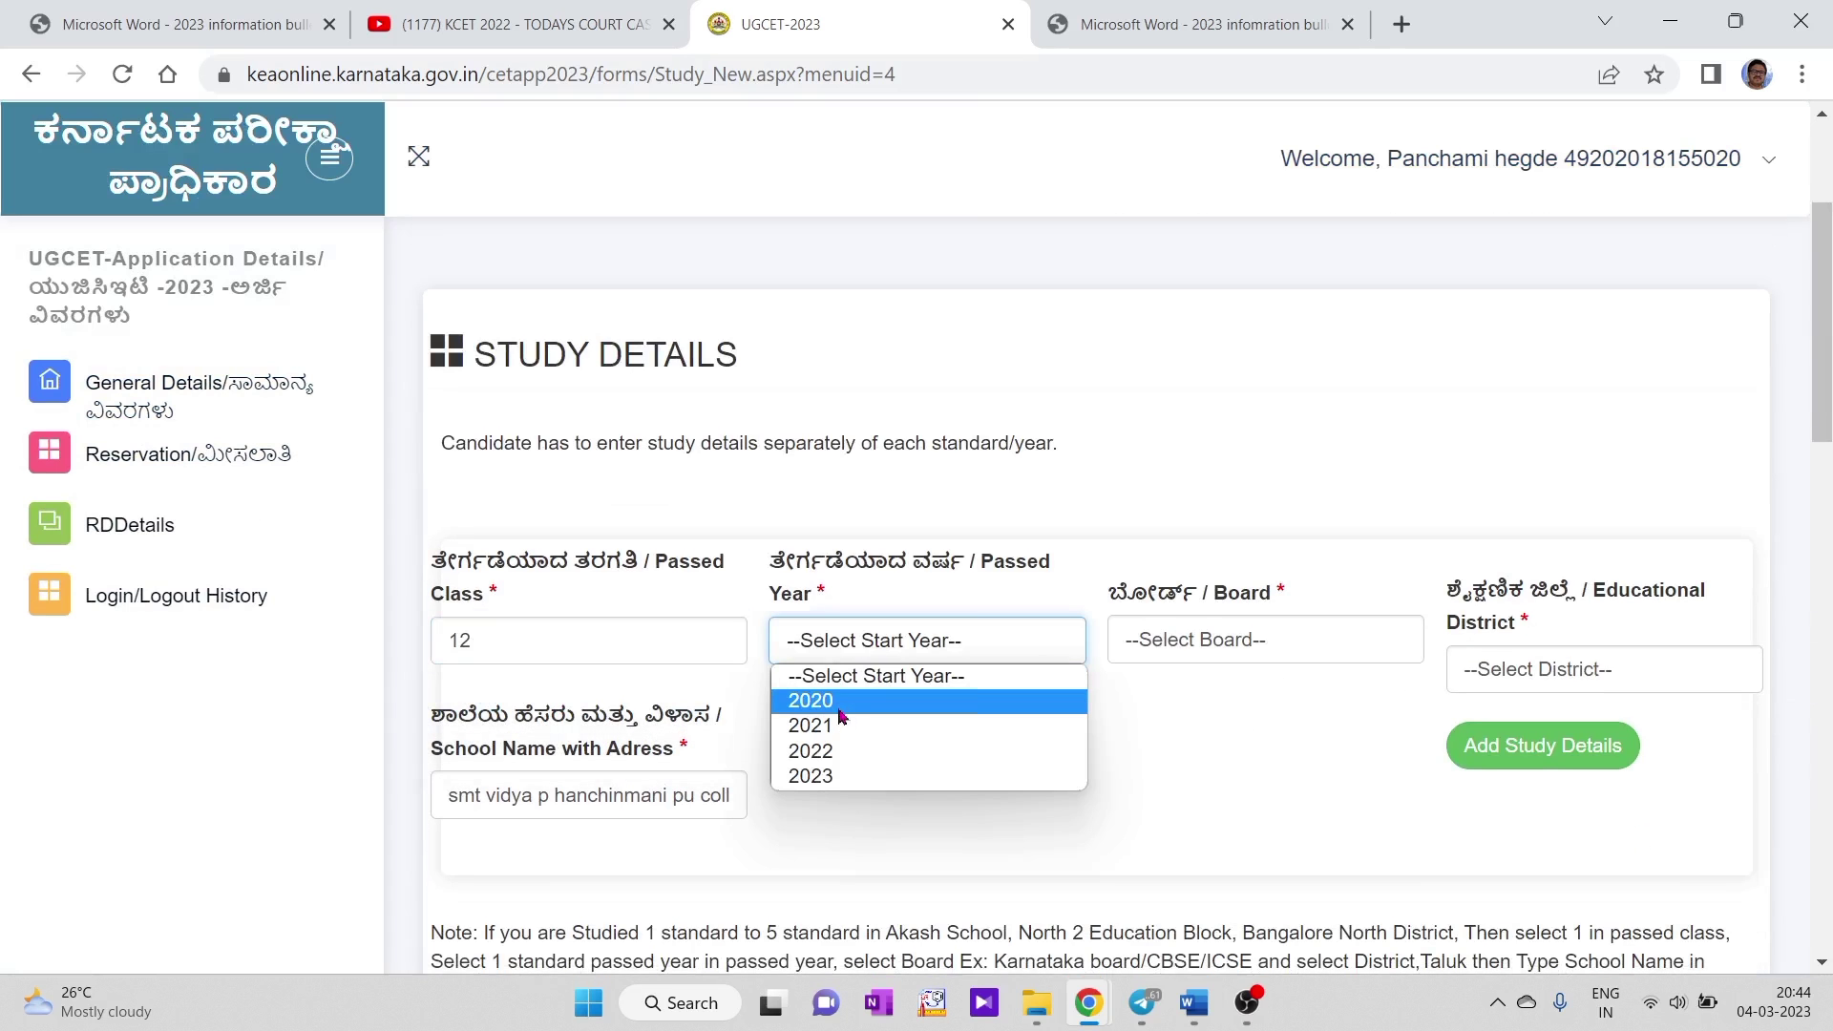
left_click(839, 706)
Set KARNATAKA (STATE BOARD) and UTTARA KANNADA district, then add the class 12 record.
left_click(1195, 640)
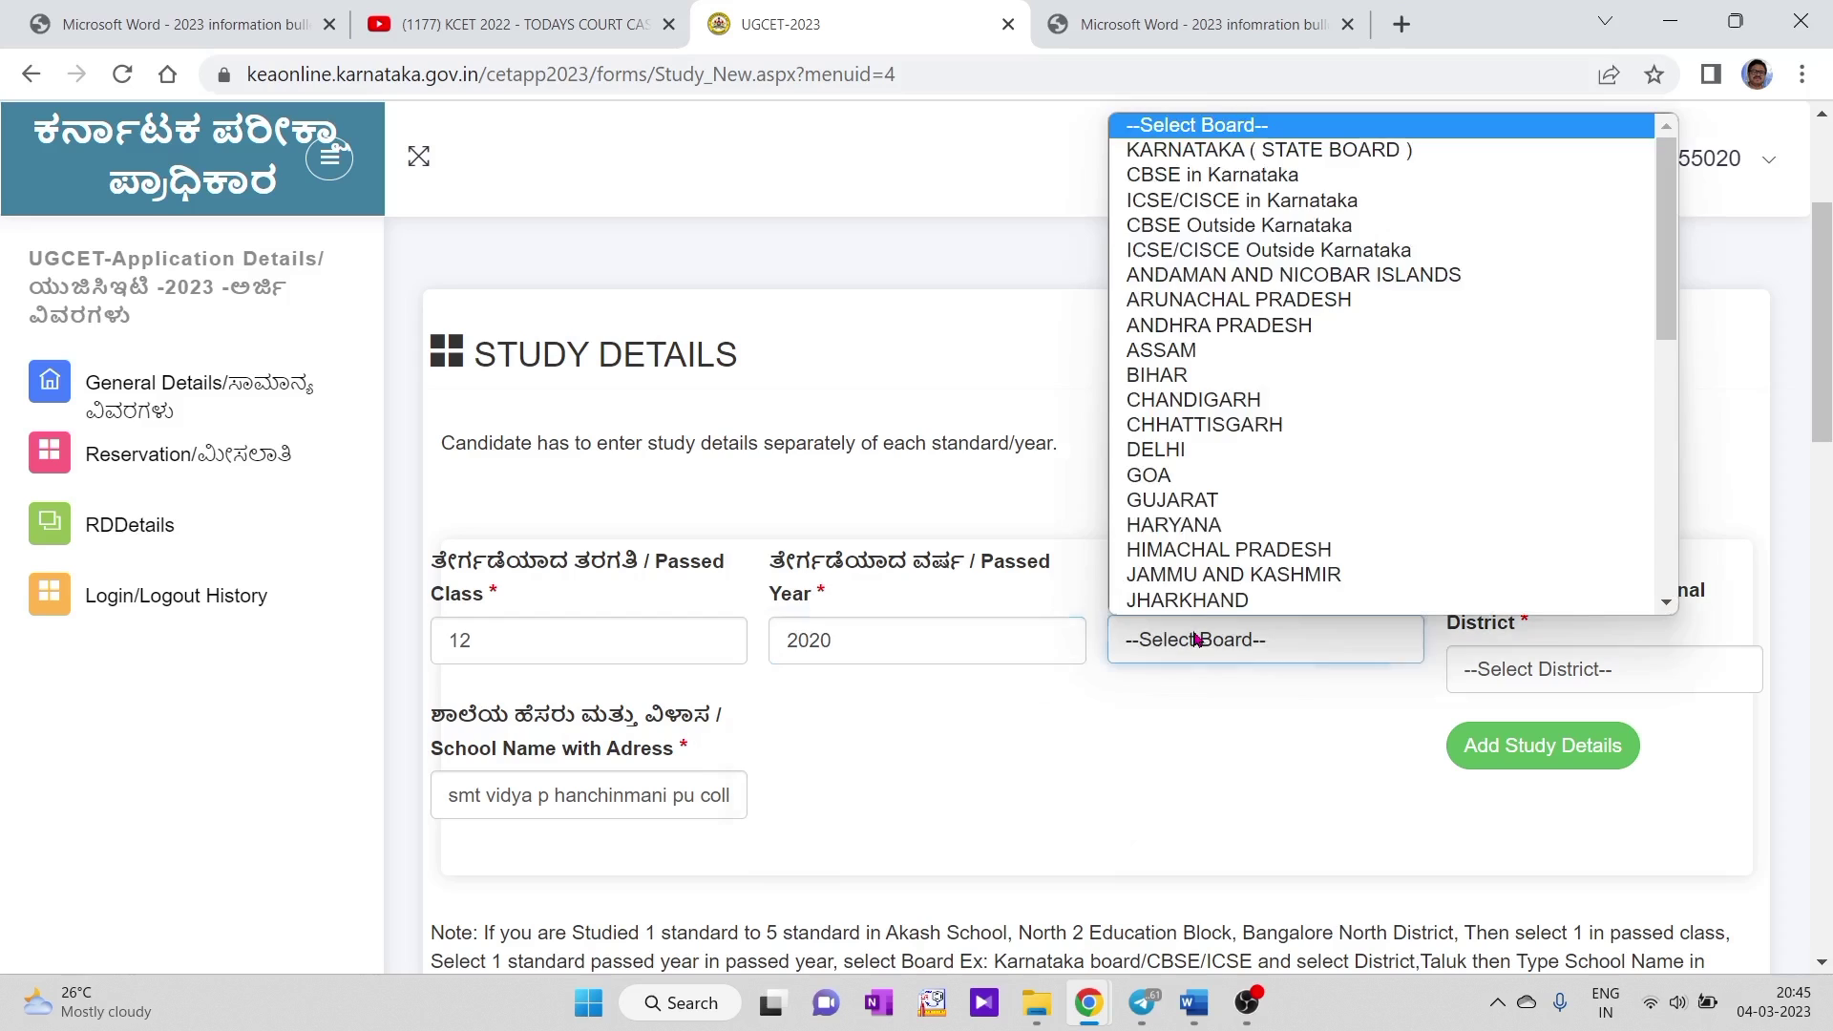
scroll(1241, 382, "down", 1)
scroll(1221, 238, "up", 1)
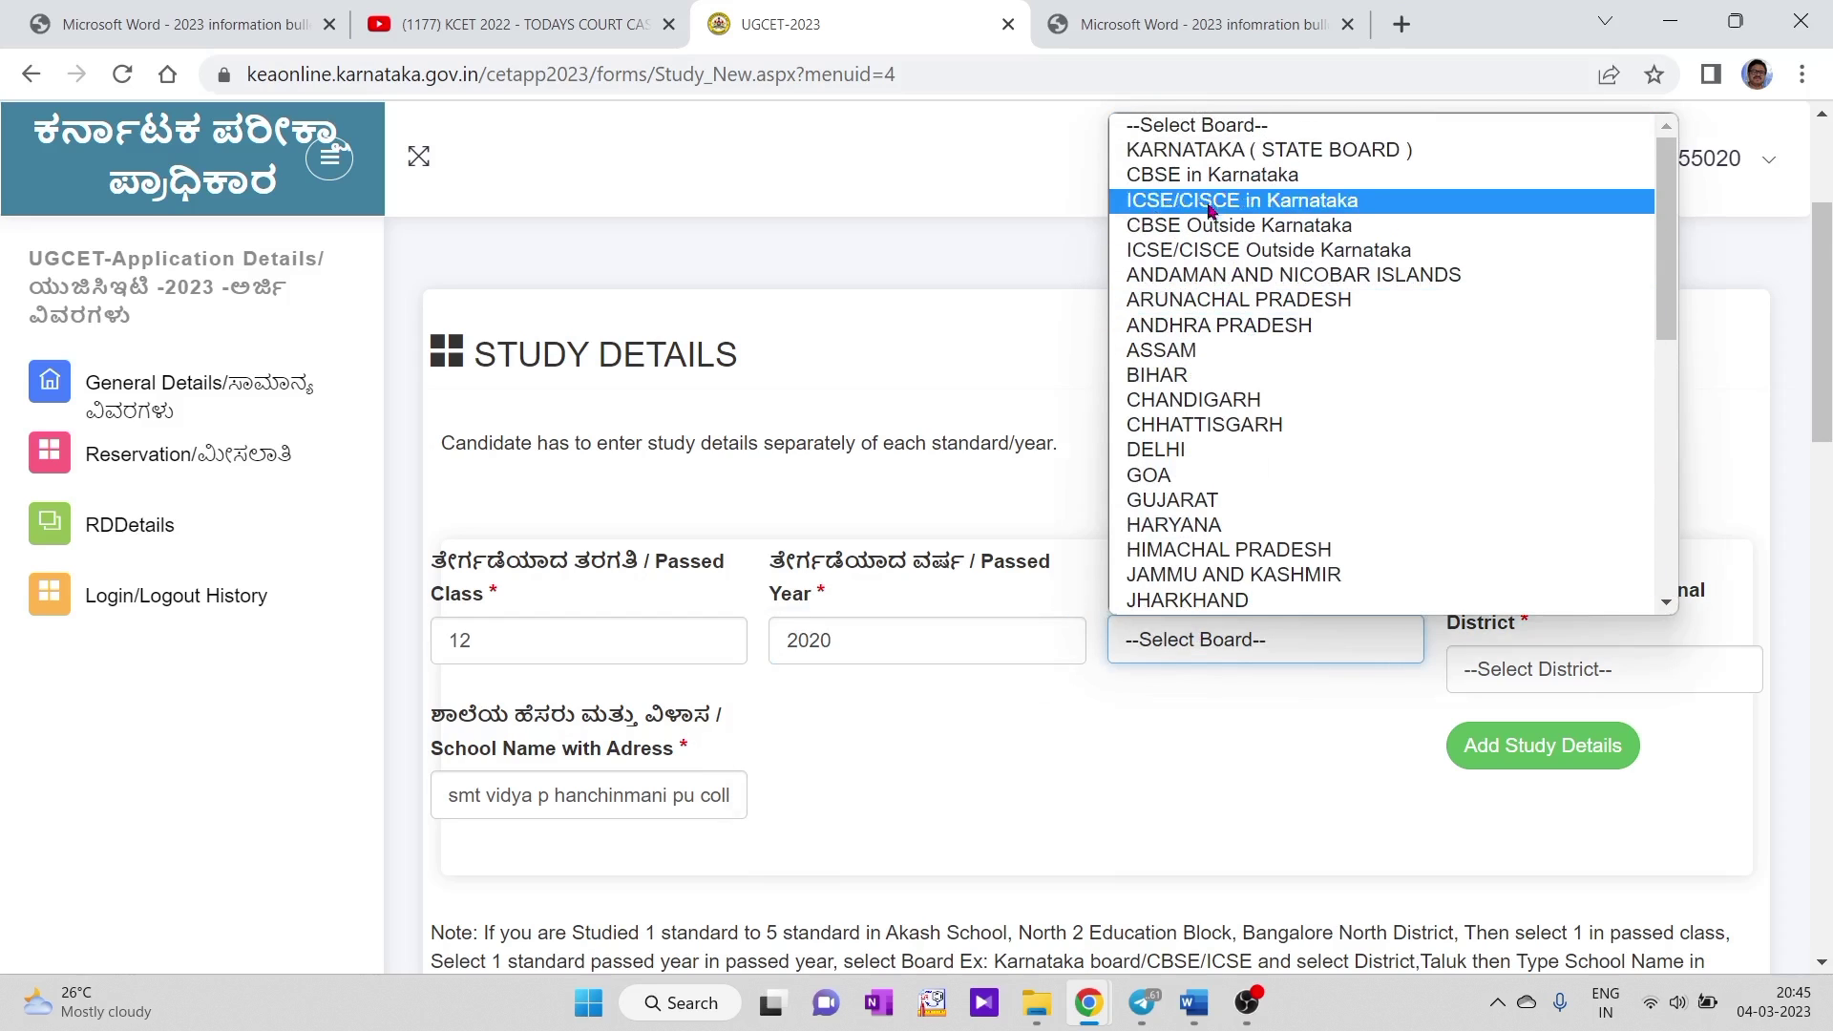
left_click(1197, 158)
left_click(1494, 670)
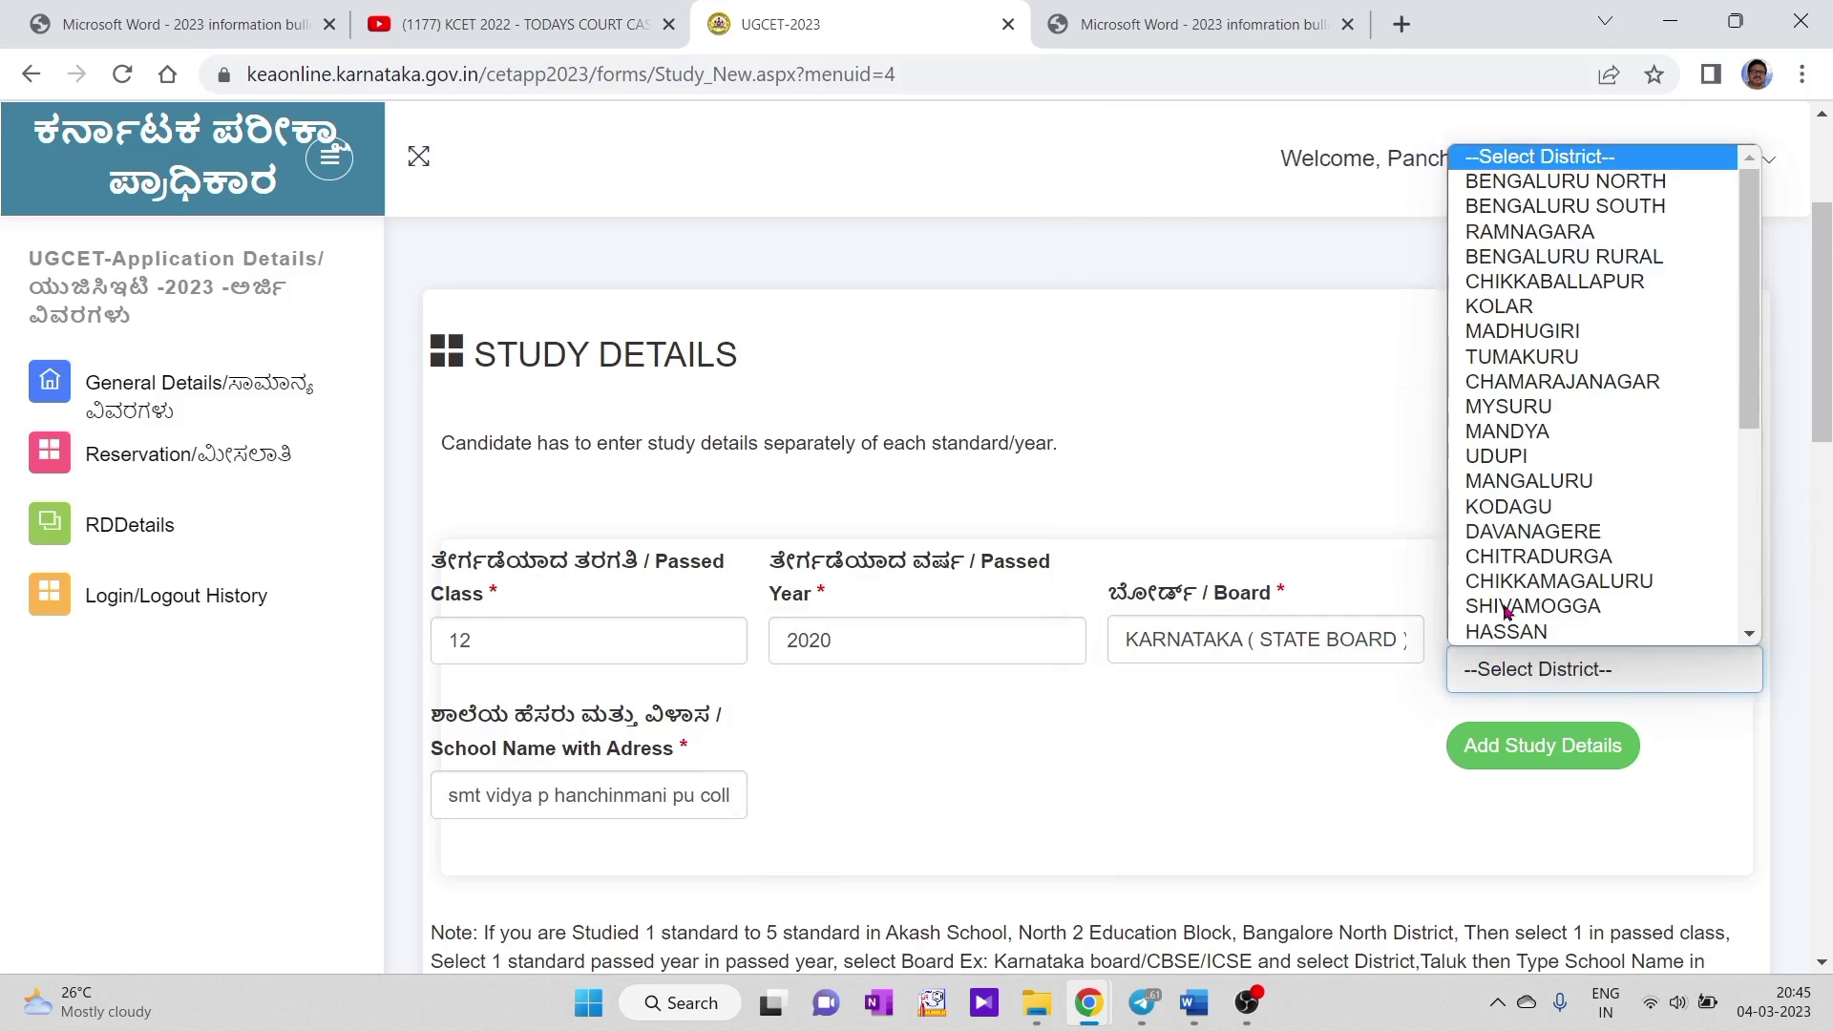
scroll(1527, 406, "down", 5)
left_click(1527, 478)
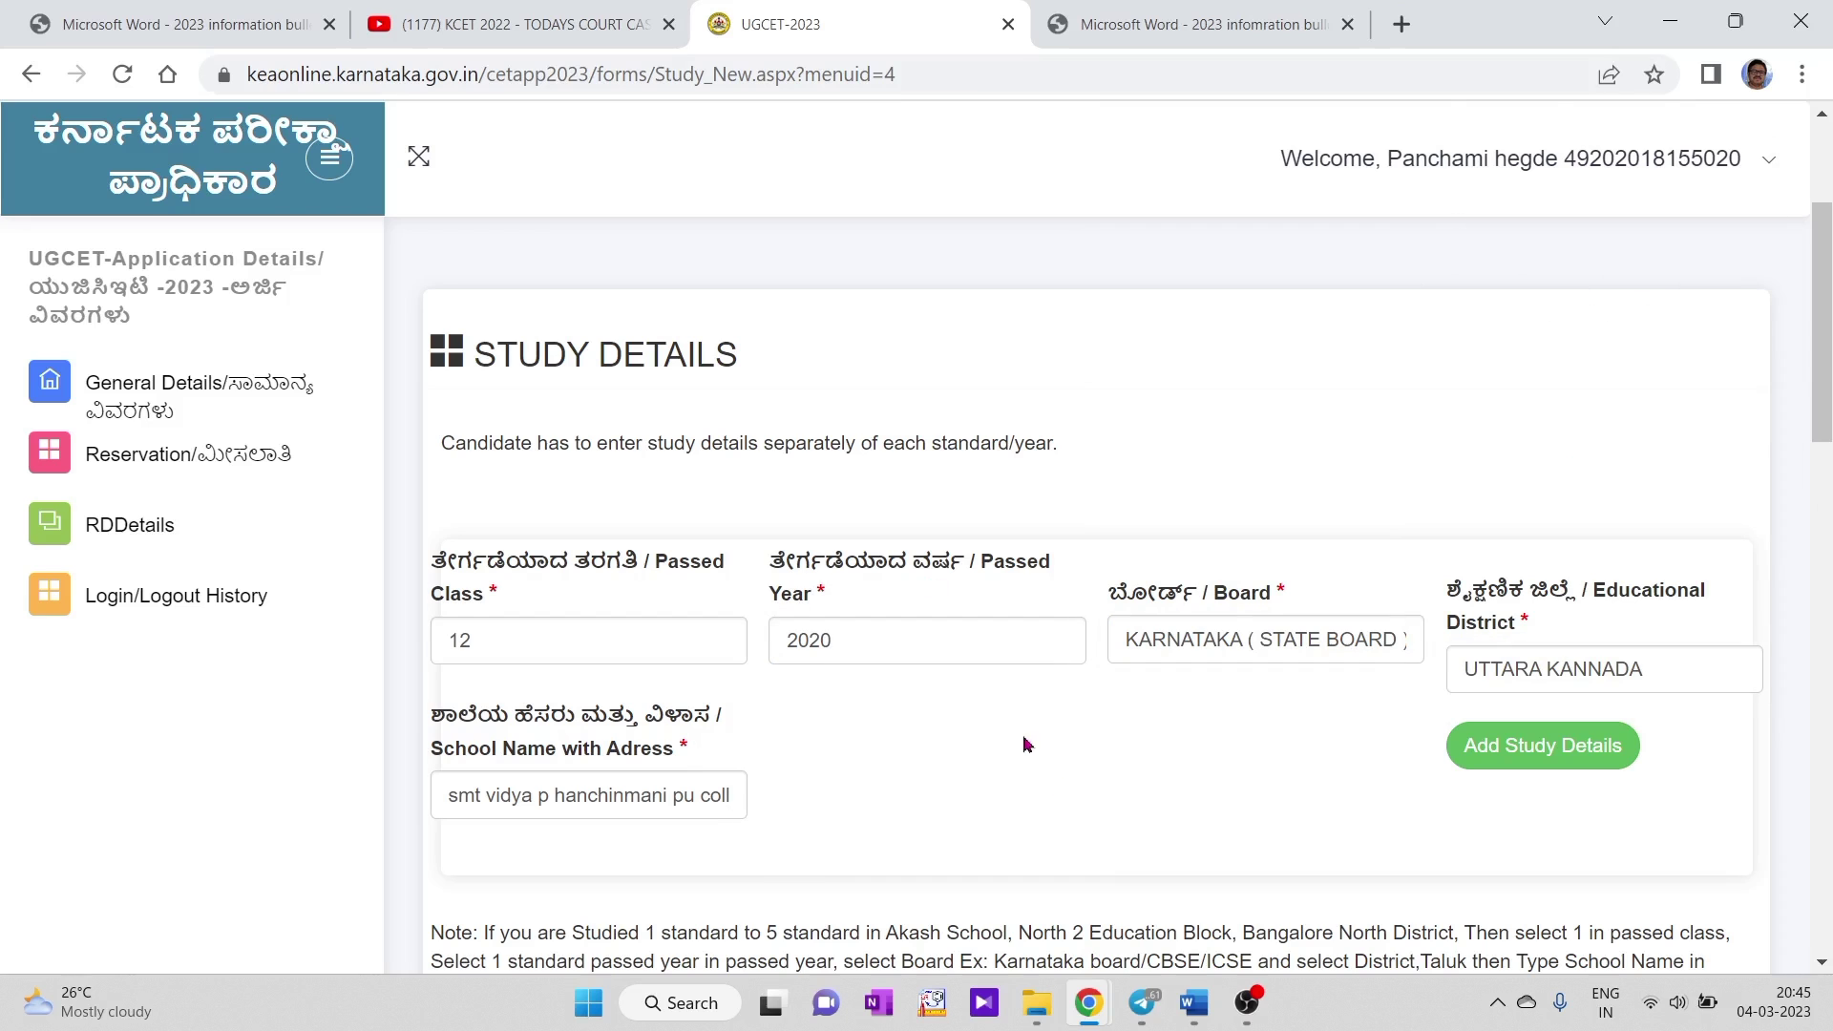
left_click(1521, 744)
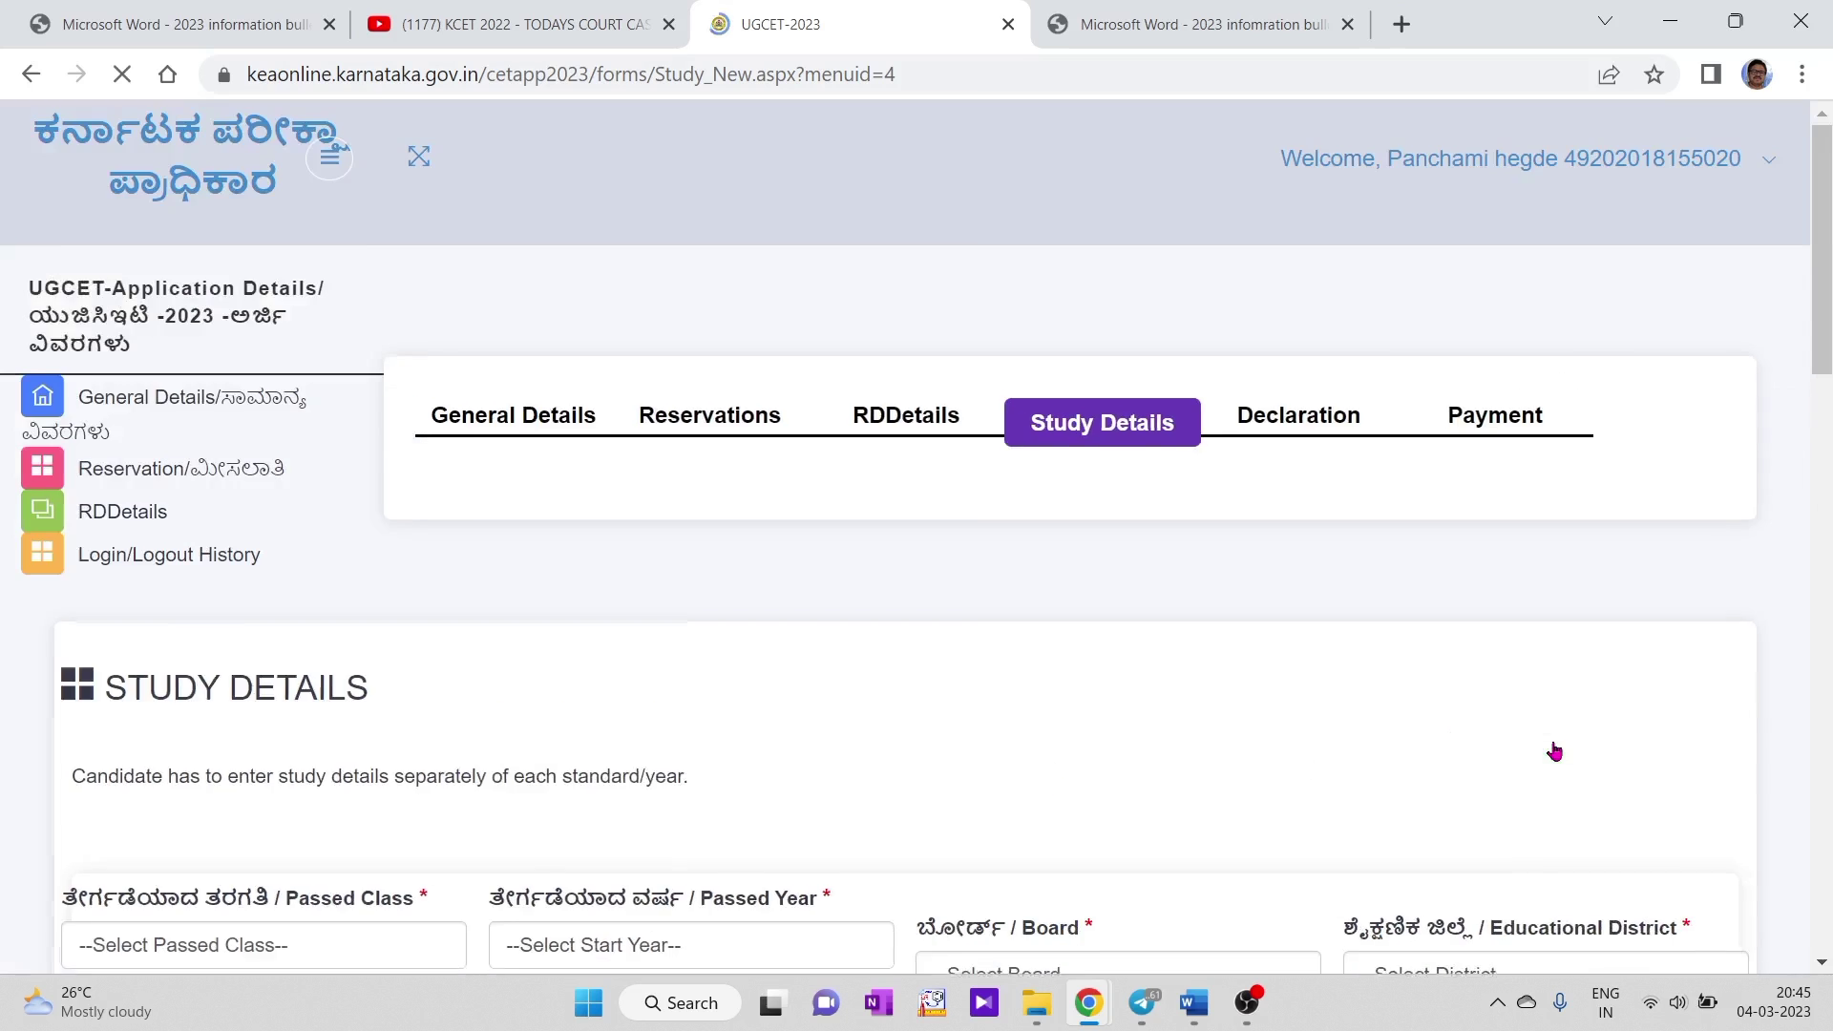
scroll(1207, 585, "down", 15)
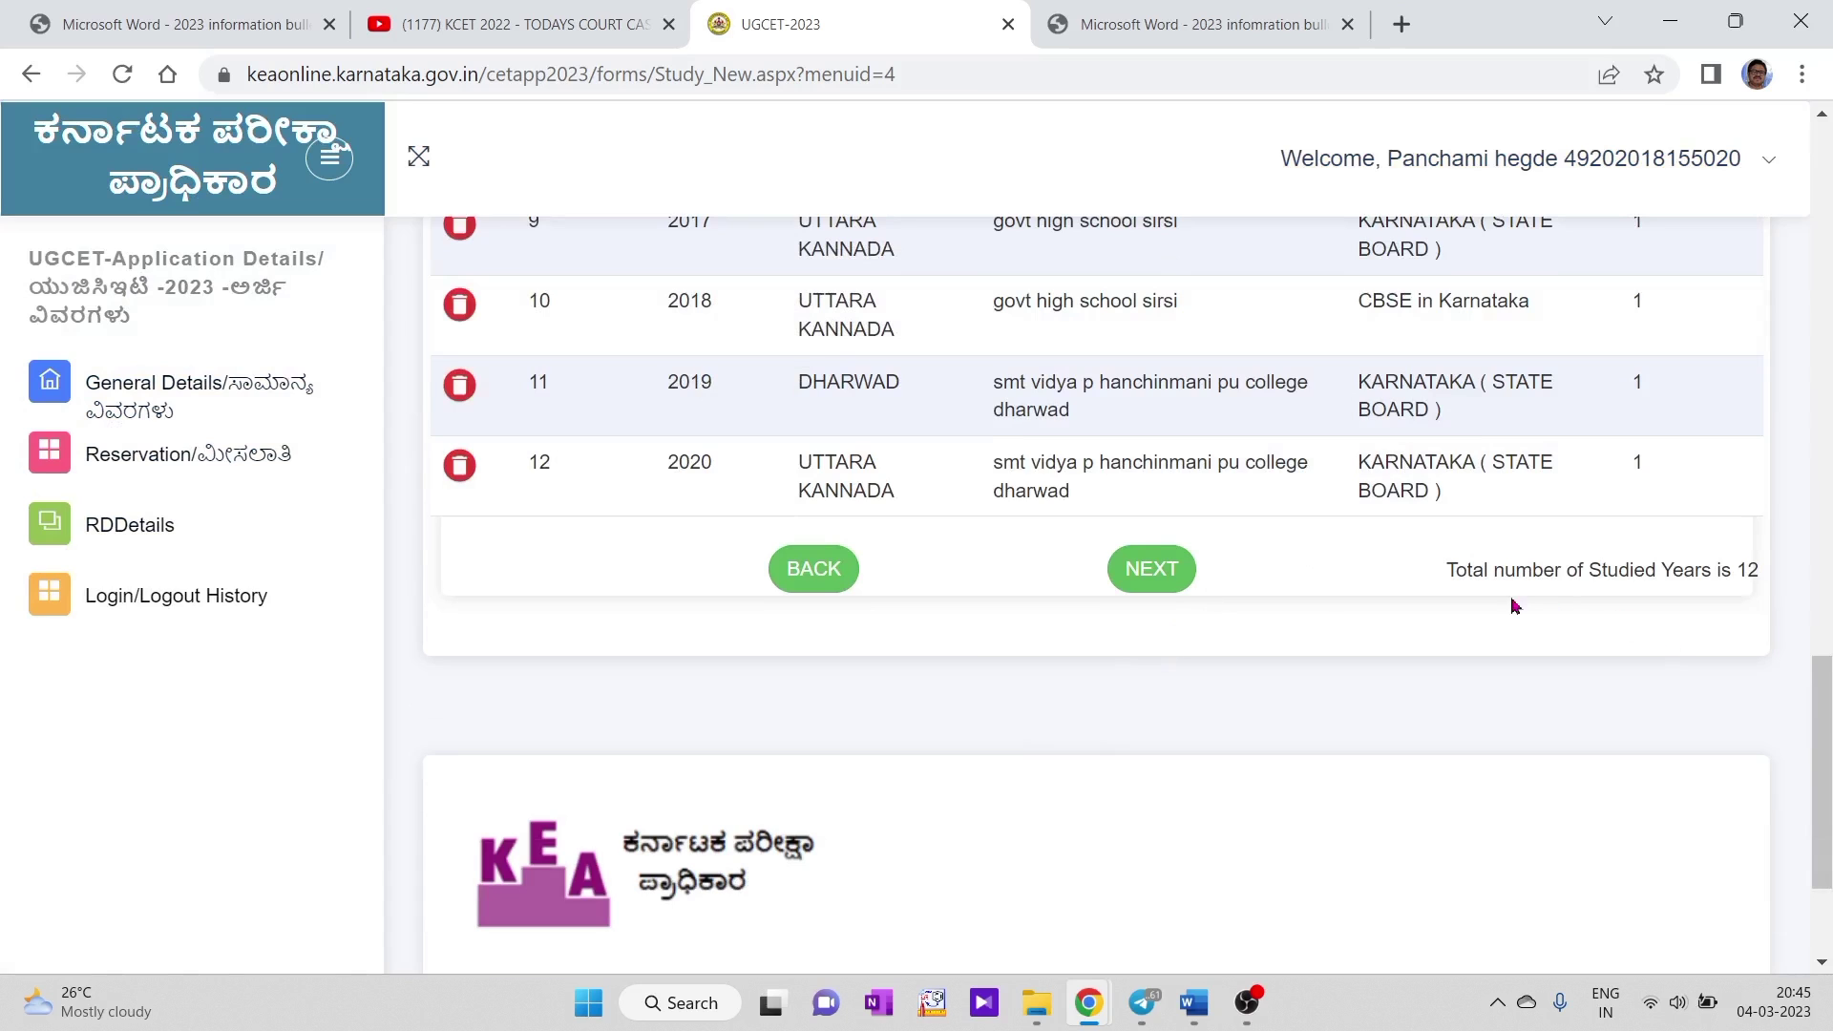
Open the Declaration page and review category GM, income 1000000 and the rural-study claim.
left_click(1143, 572)
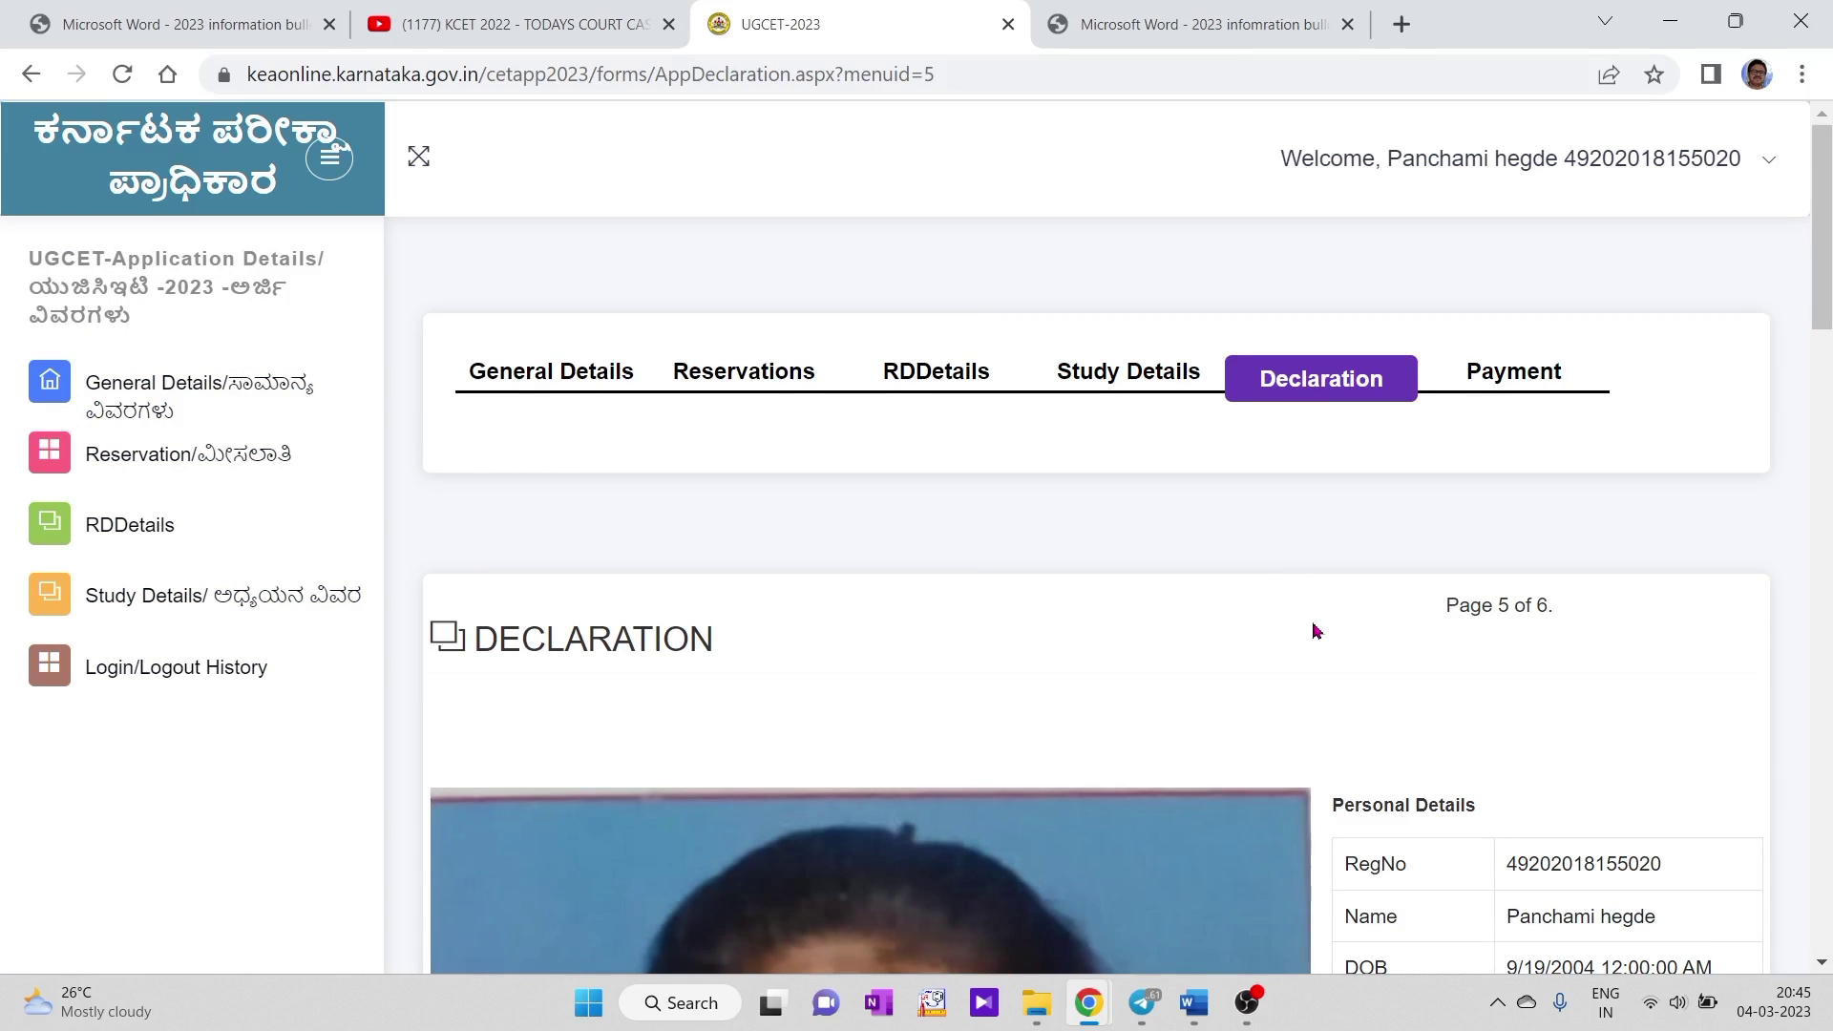
scroll(1314, 630, "down", 3)
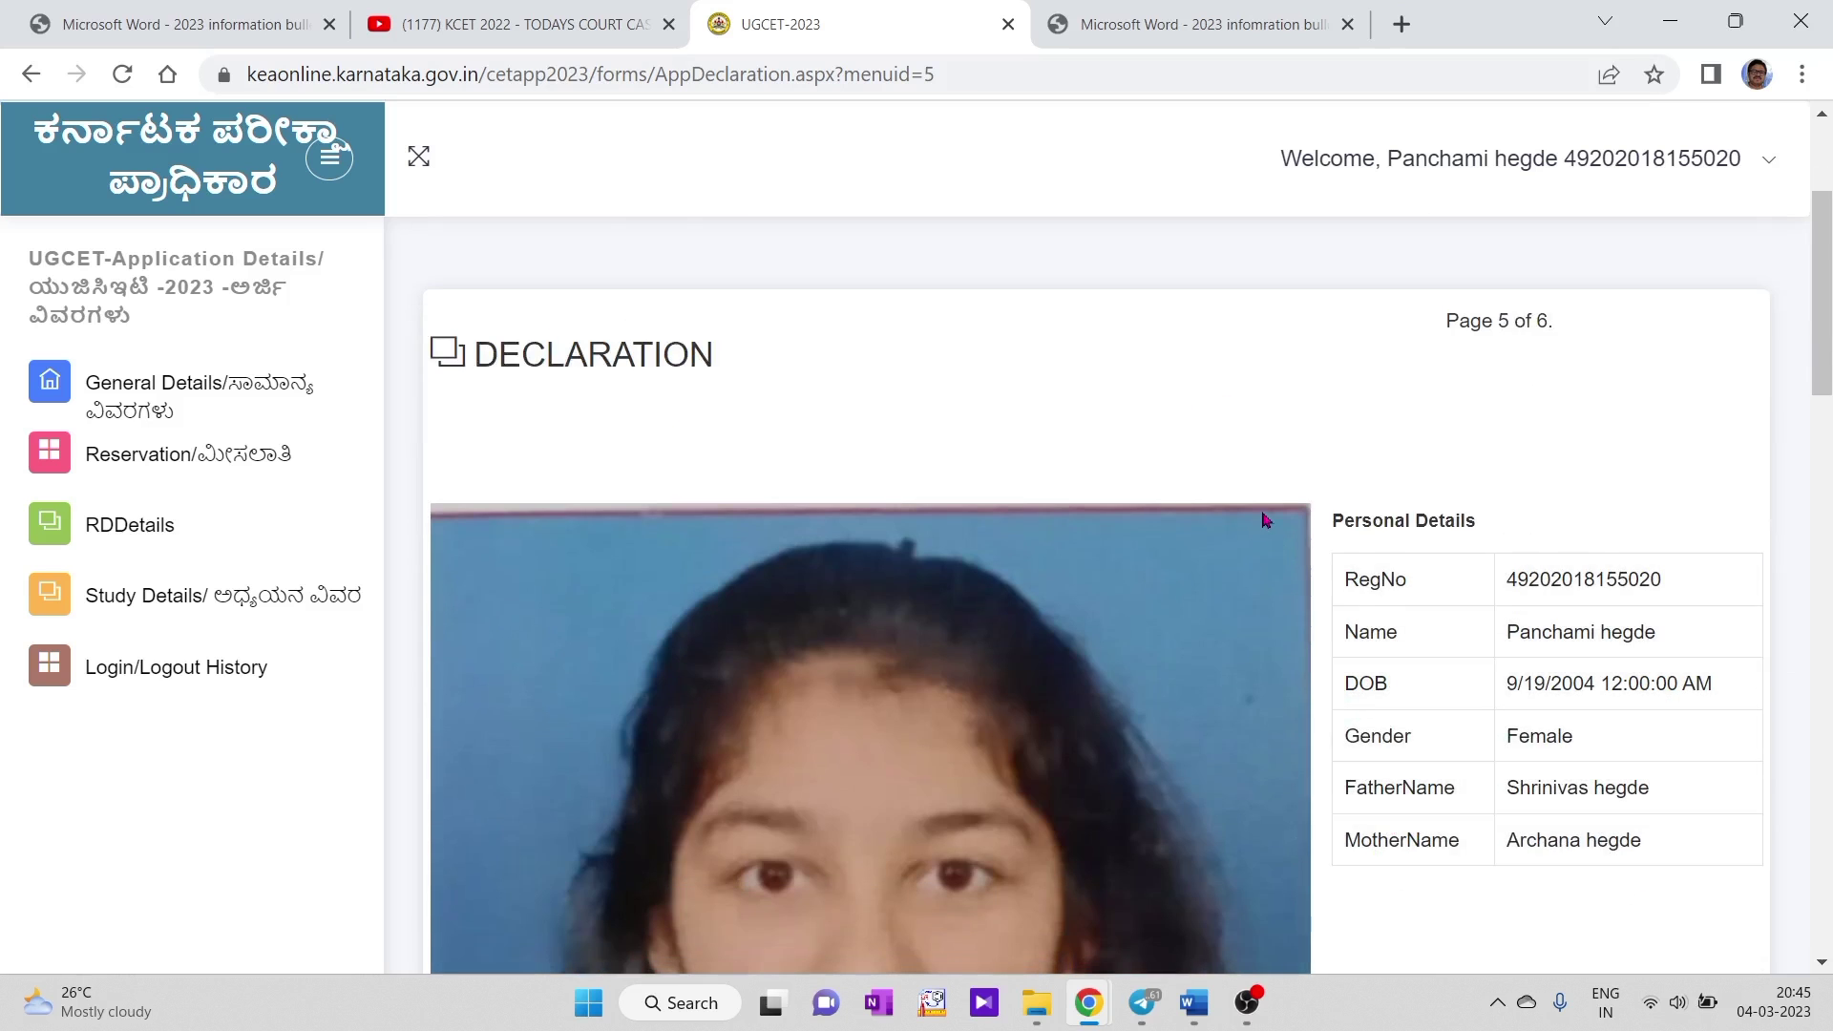
scroll(1265, 523, "down", 6)
scroll(1266, 525, "down", 5)
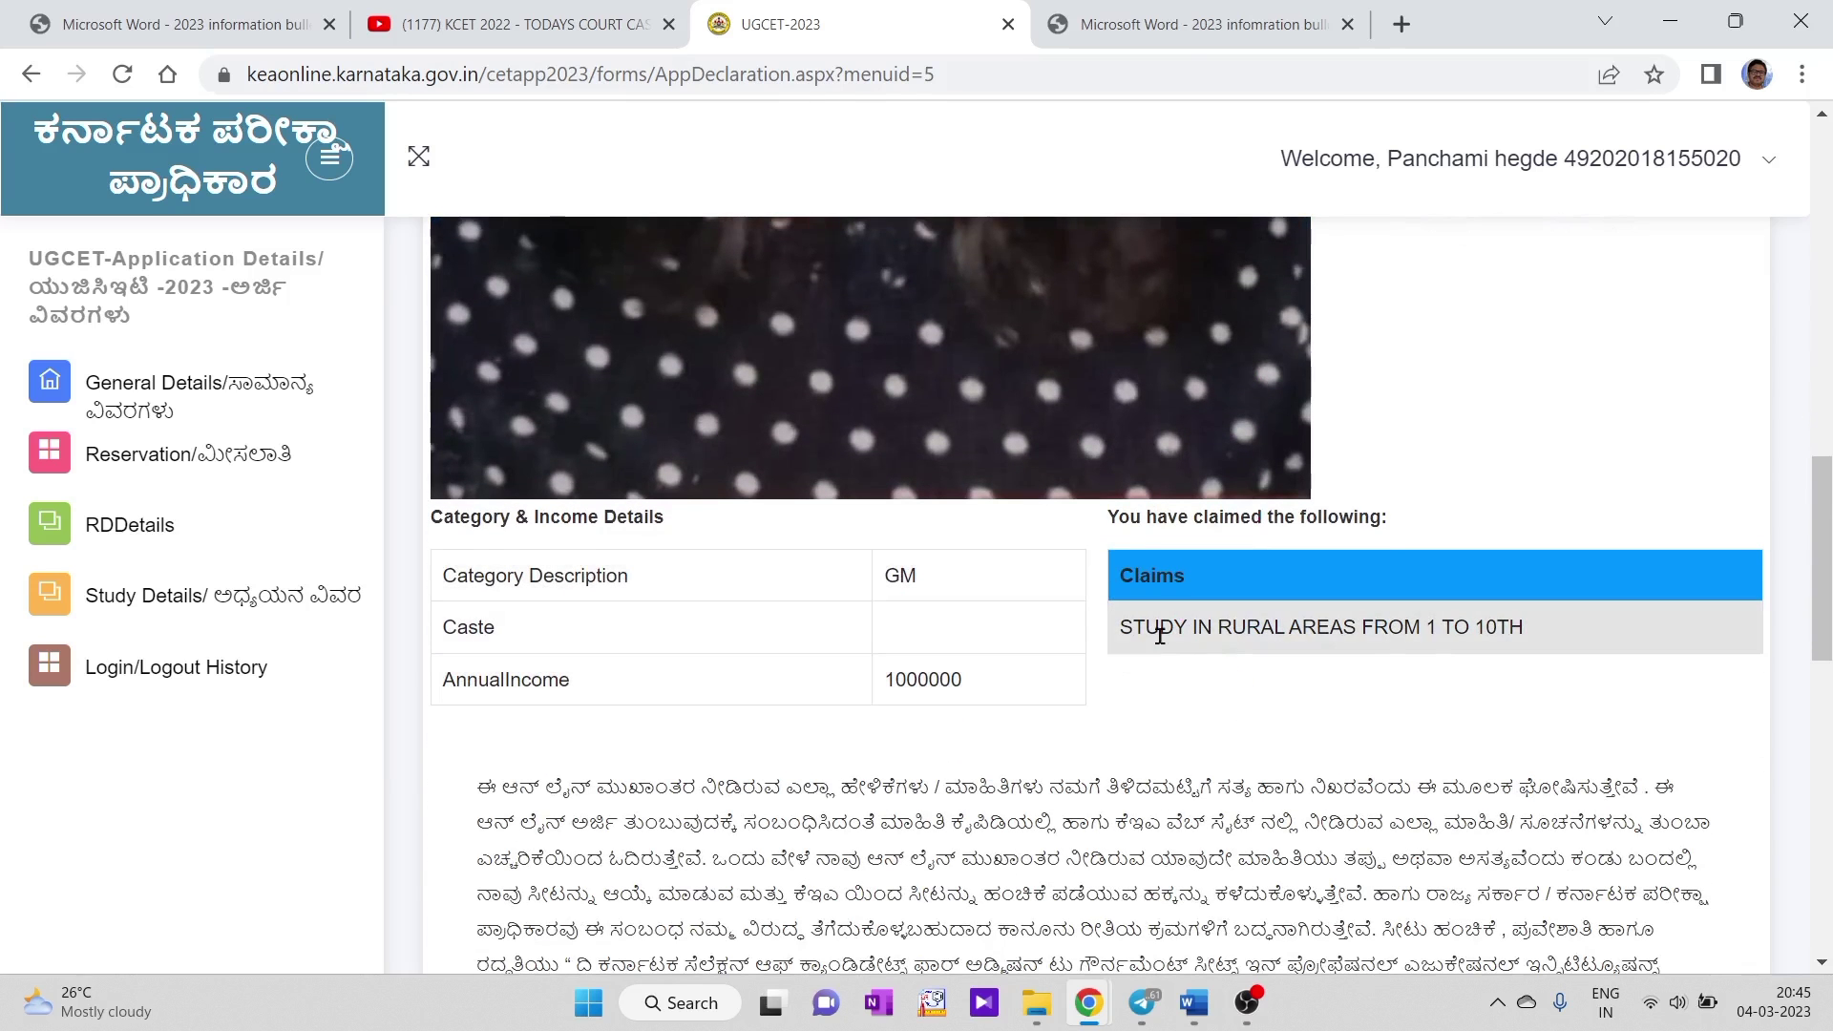
scroll(1218, 700, "up", 10)
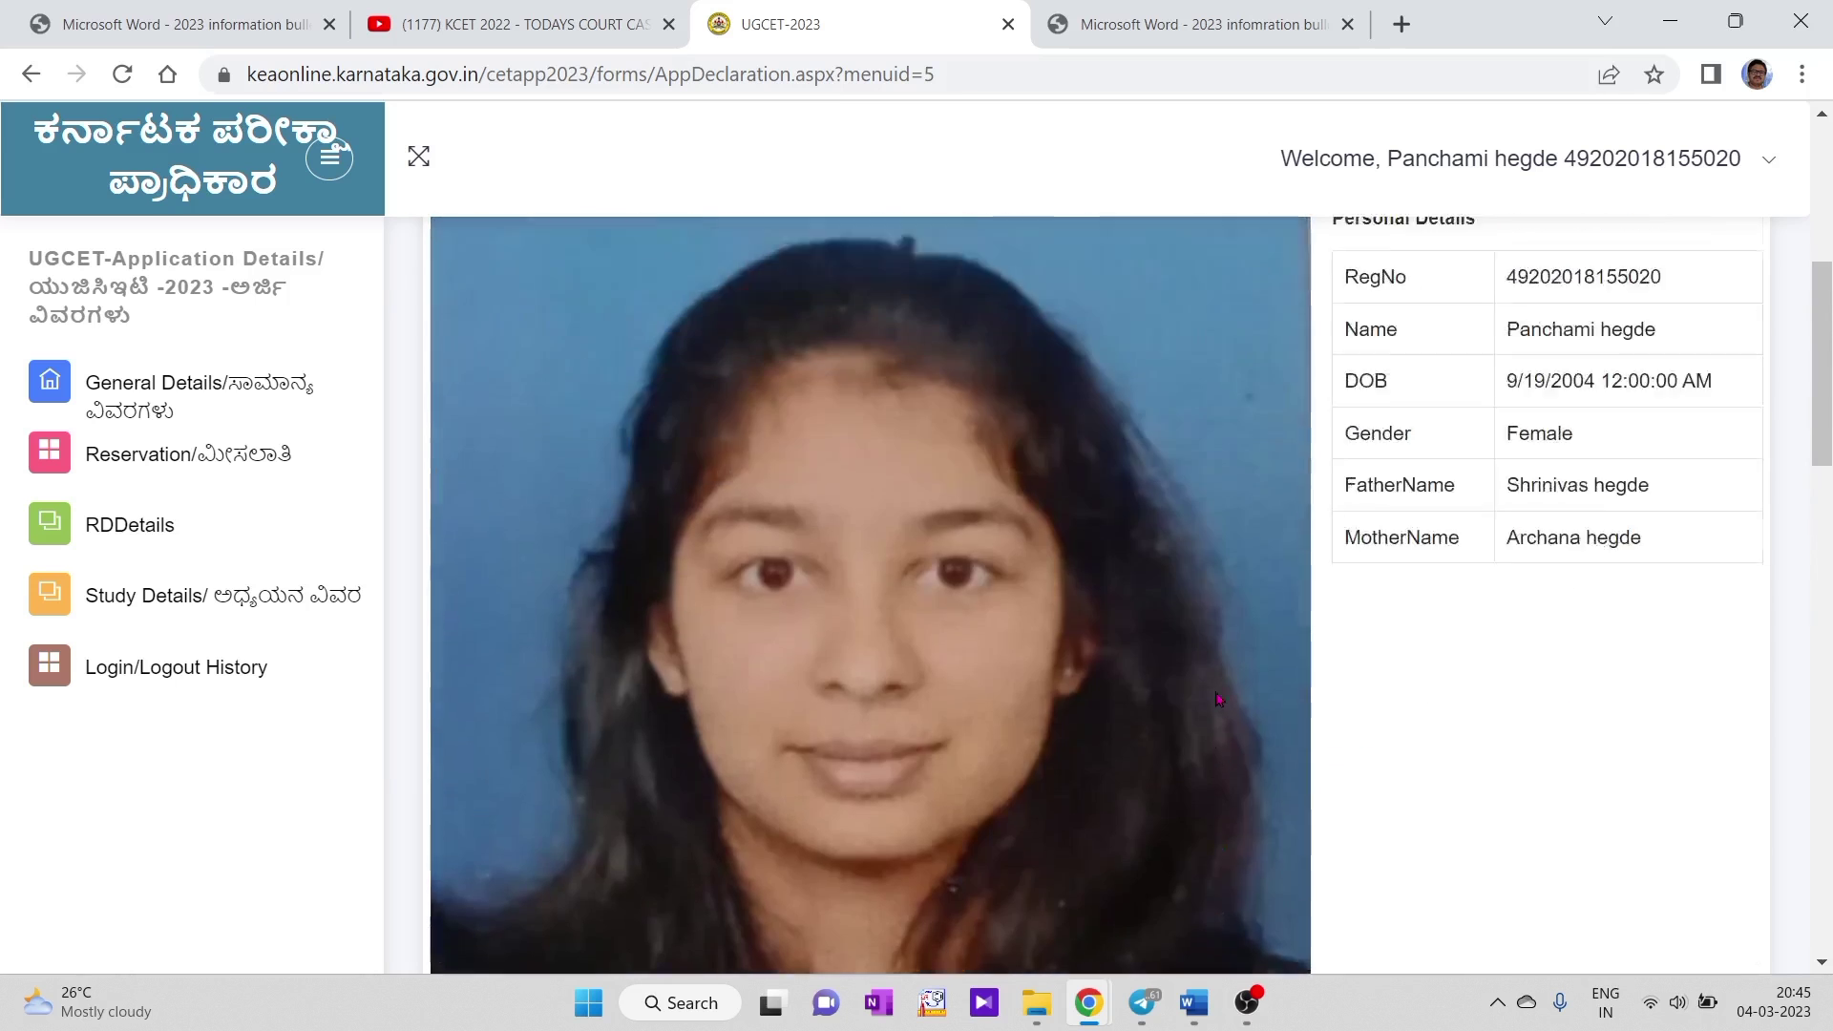
scroll(1218, 700, "down", 10)
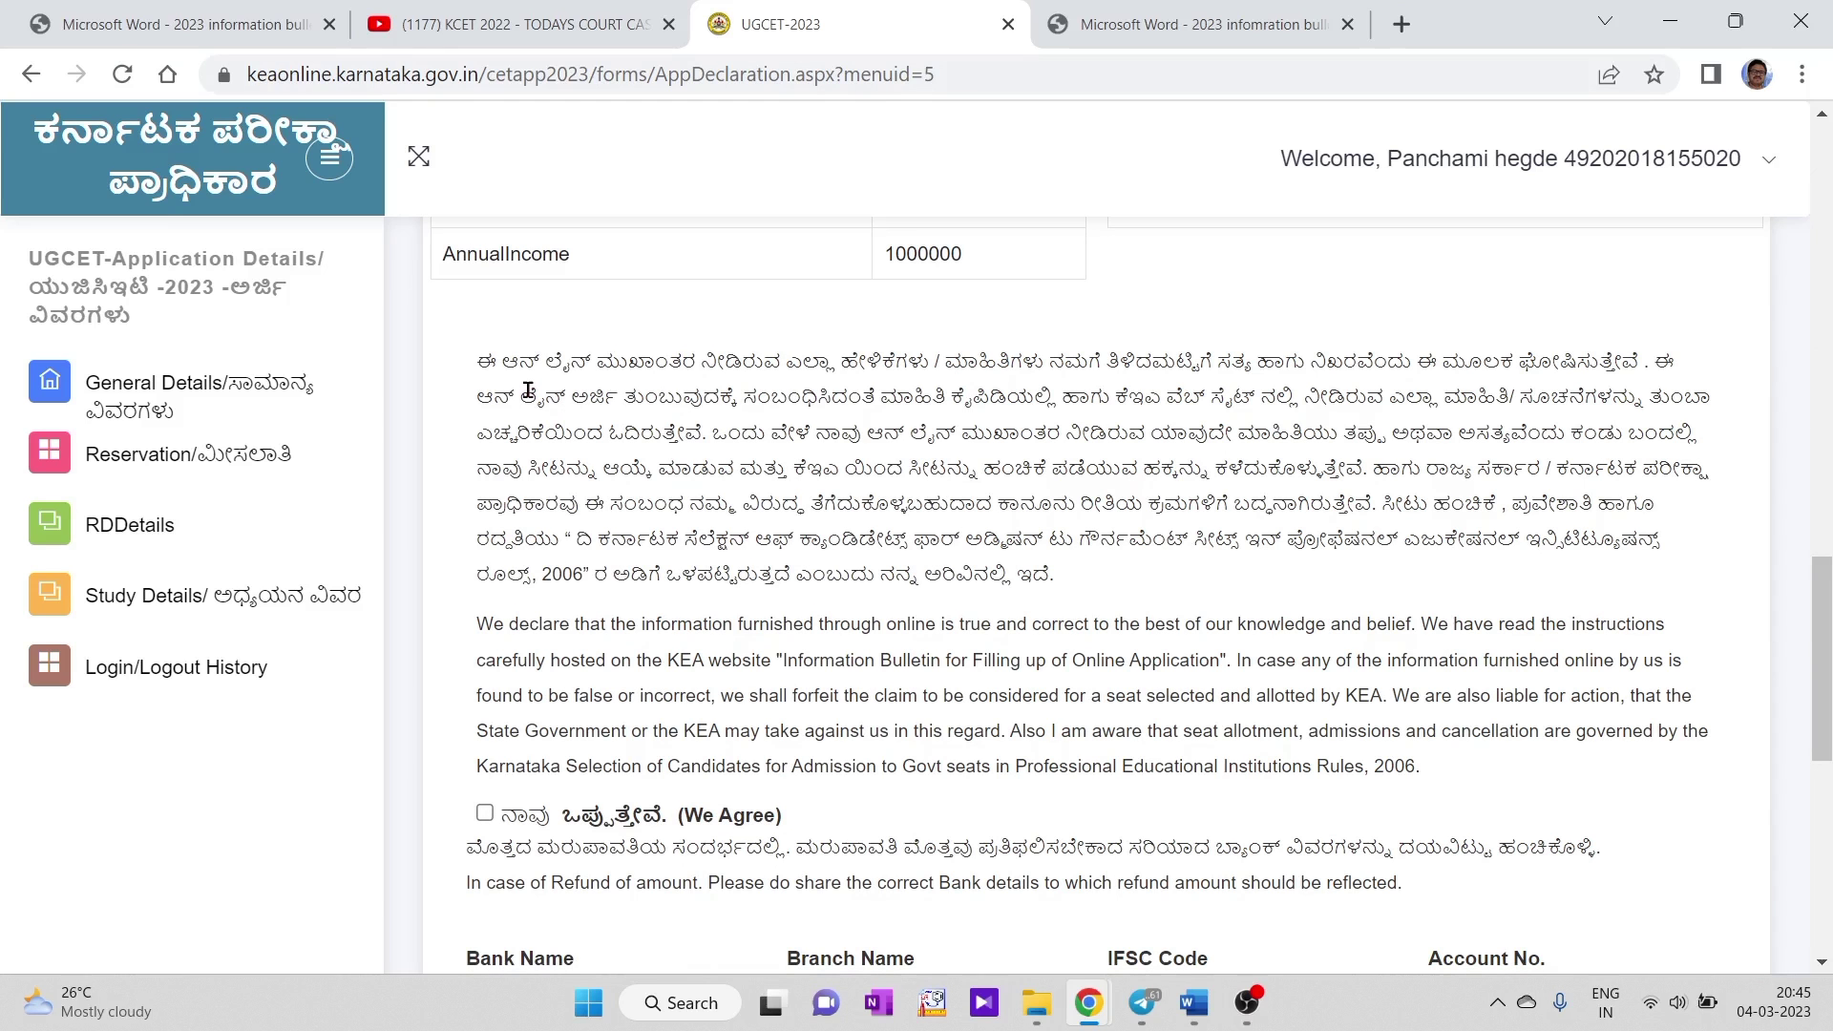
scroll(528, 391, "down", 3)
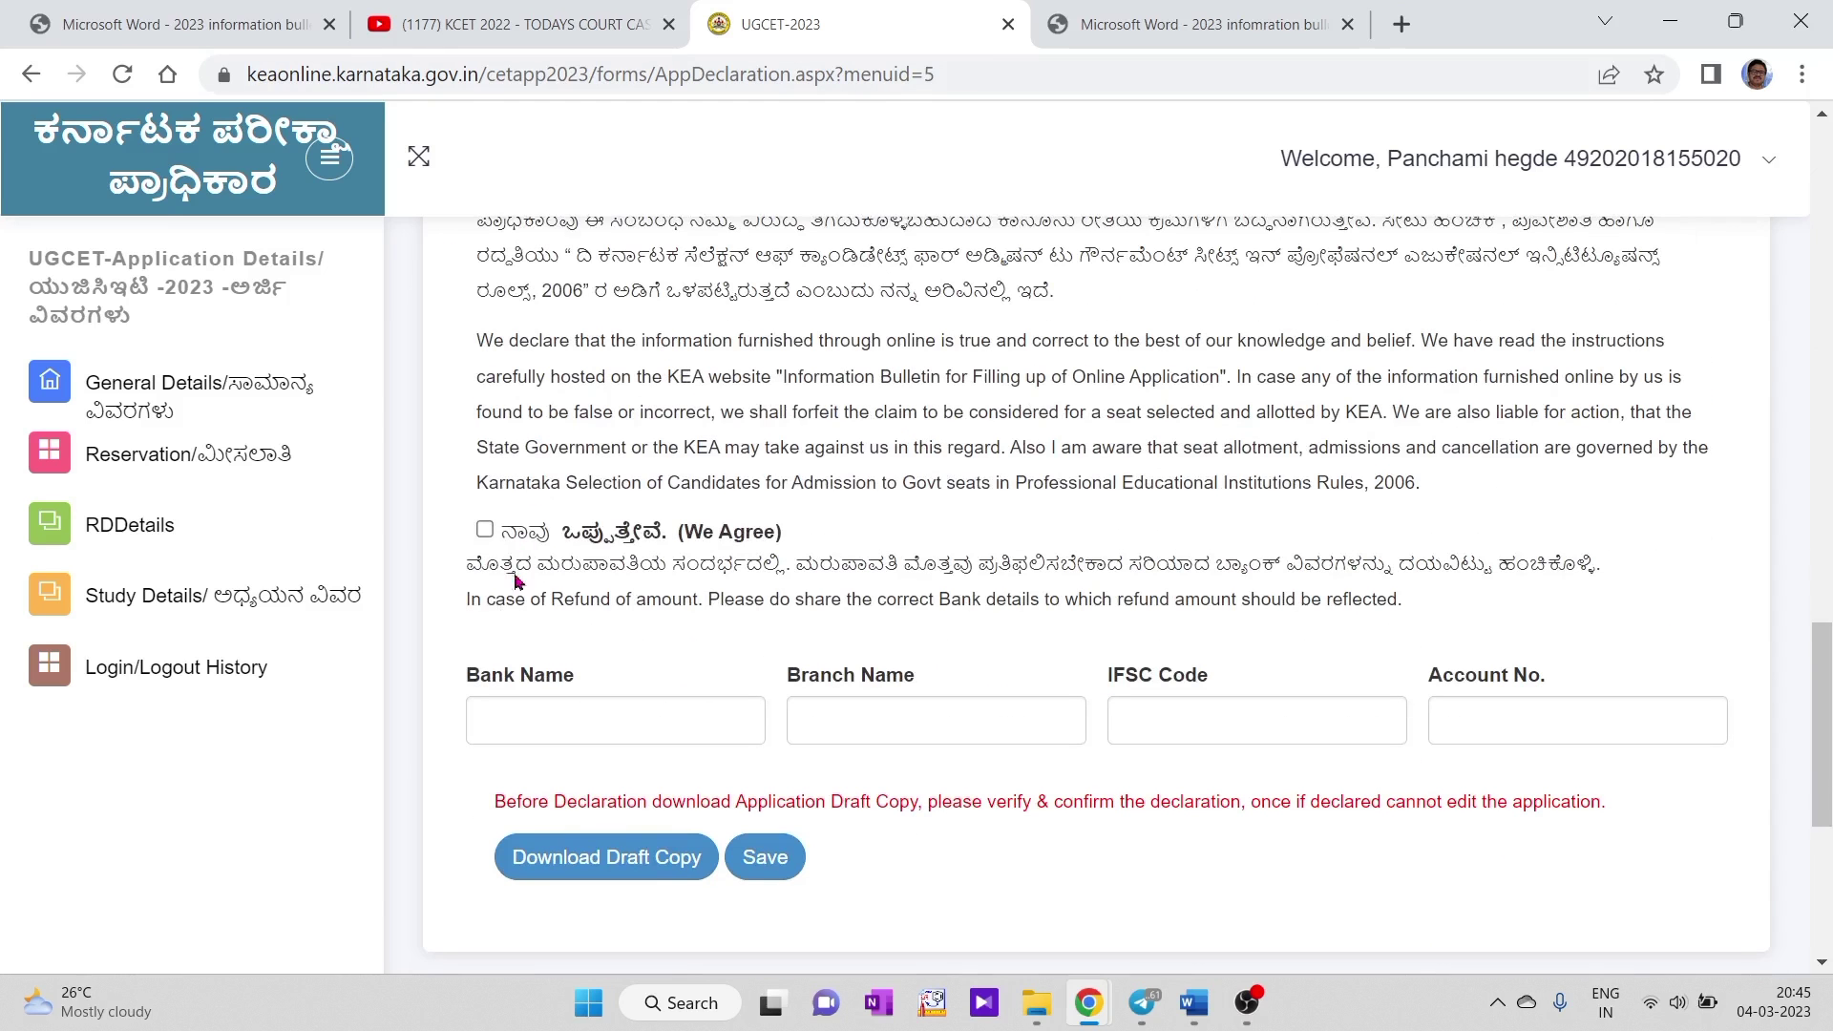
Tick We Agree, accept the no-further-edits warning, and download the draft copy PDF.
left_click(484, 531)
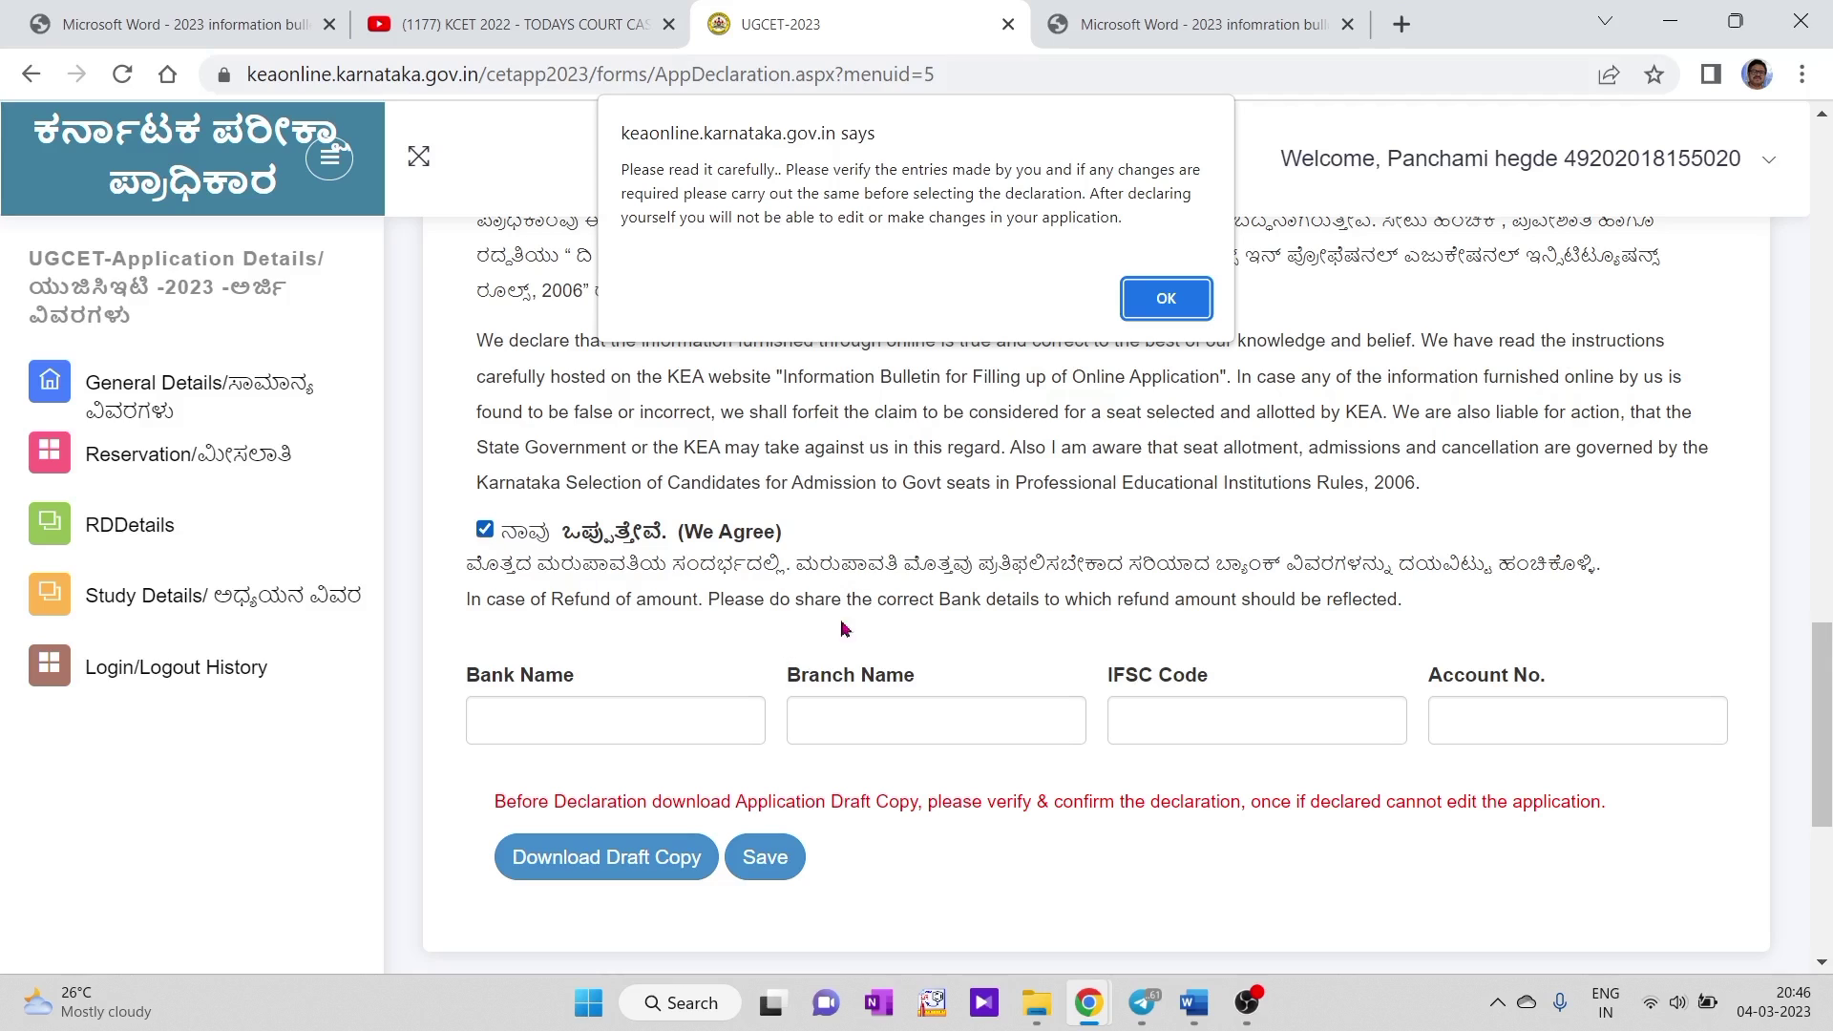
left_click(1160, 310)
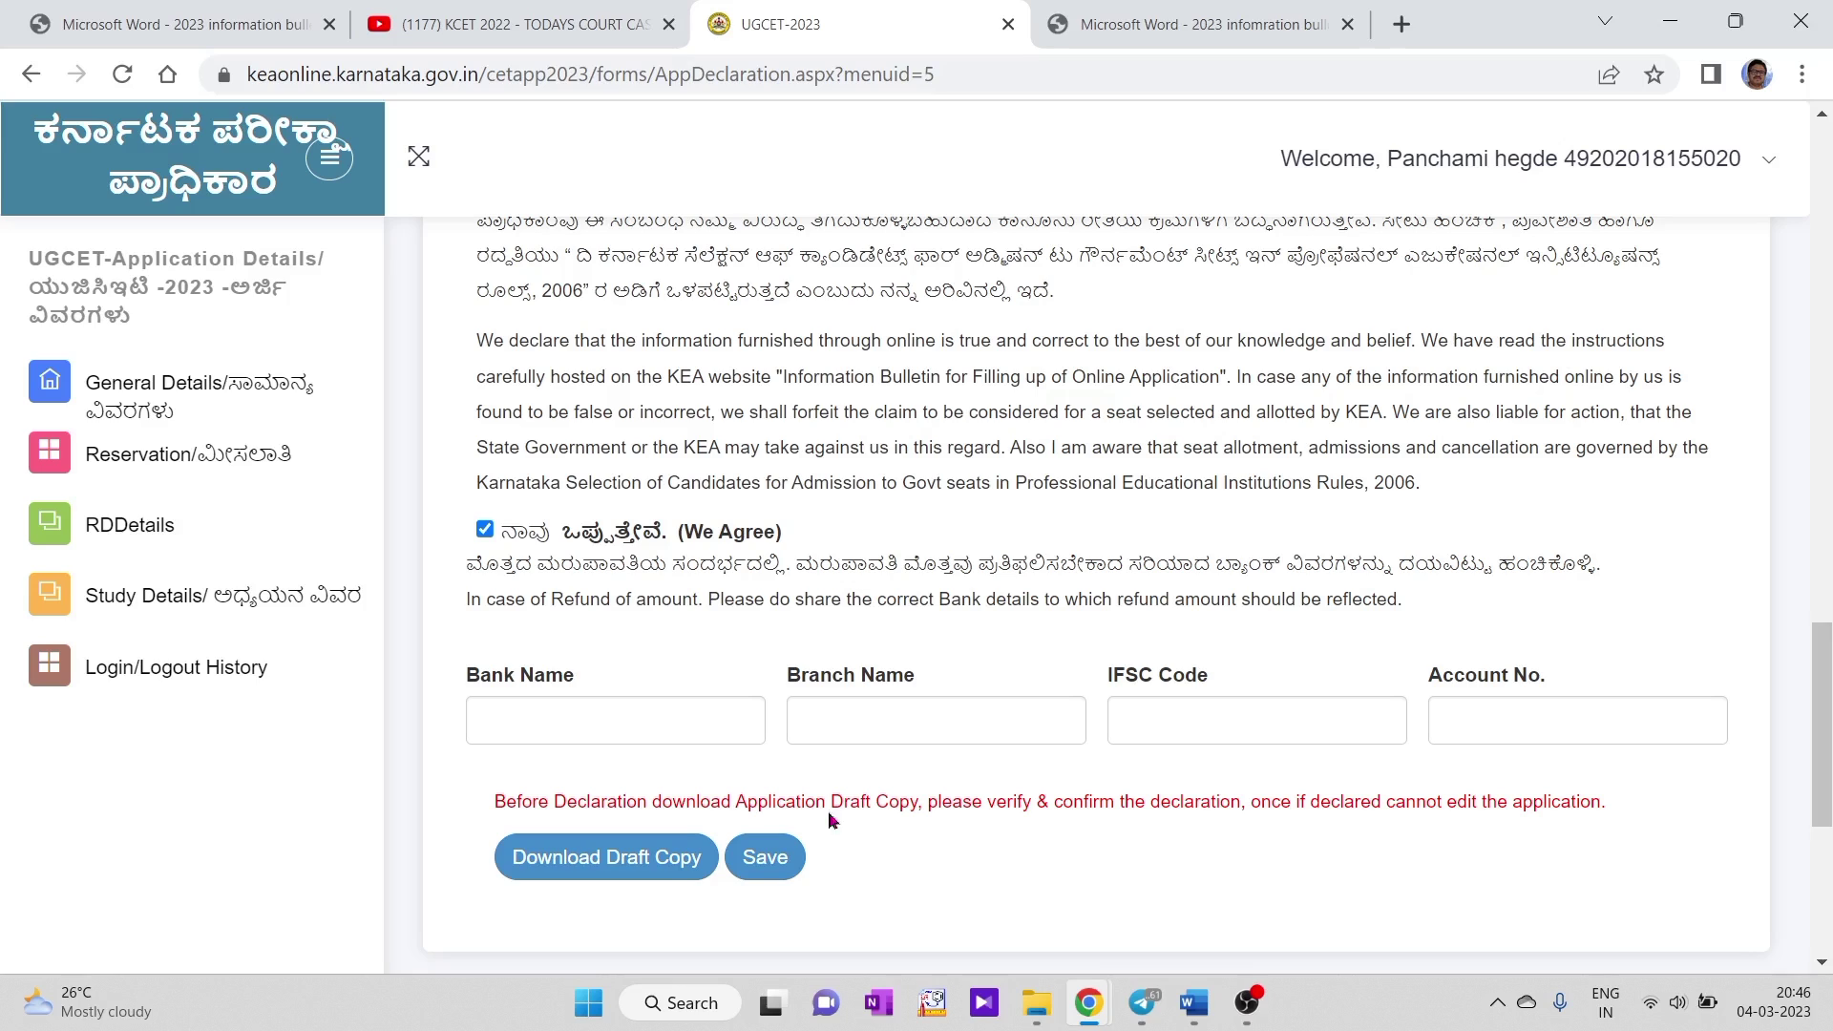
left_click(668, 864)
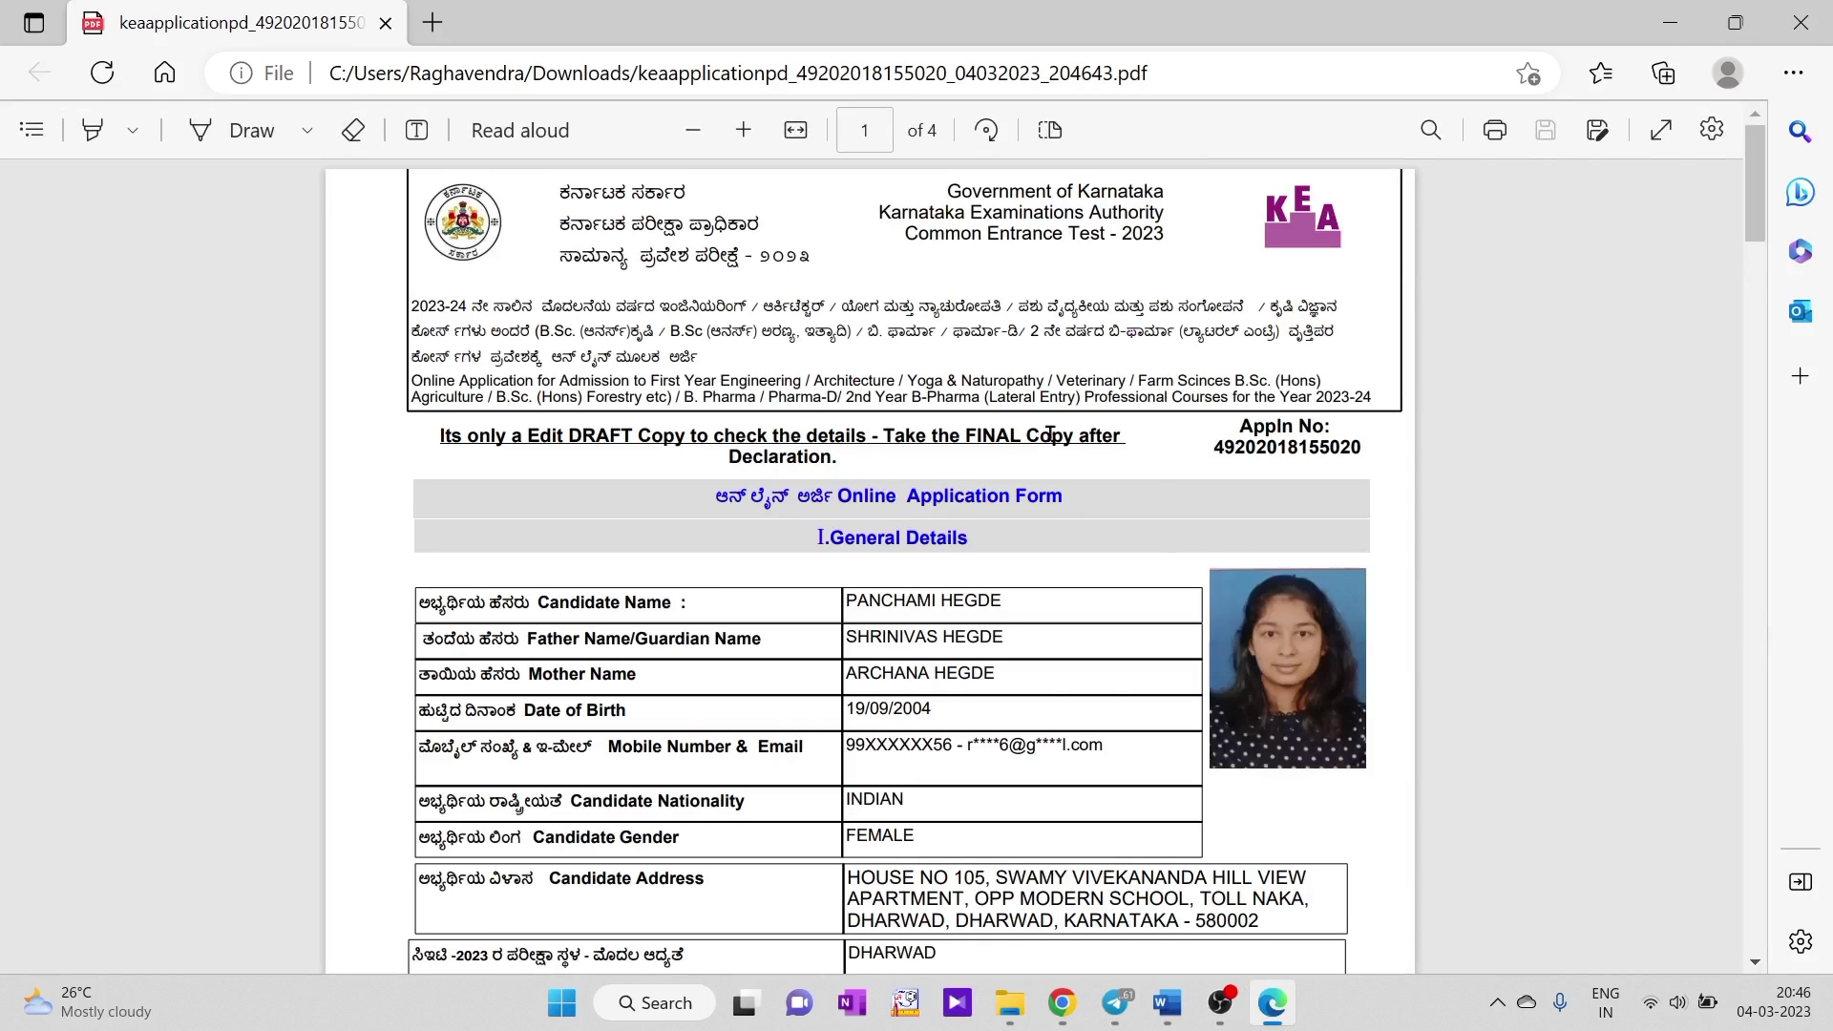
scroll(1050, 434, "down", 3)
scroll(1072, 458, "up", 3)
scroll(997, 551, "down", 3)
scroll(1126, 563, "down", 3)
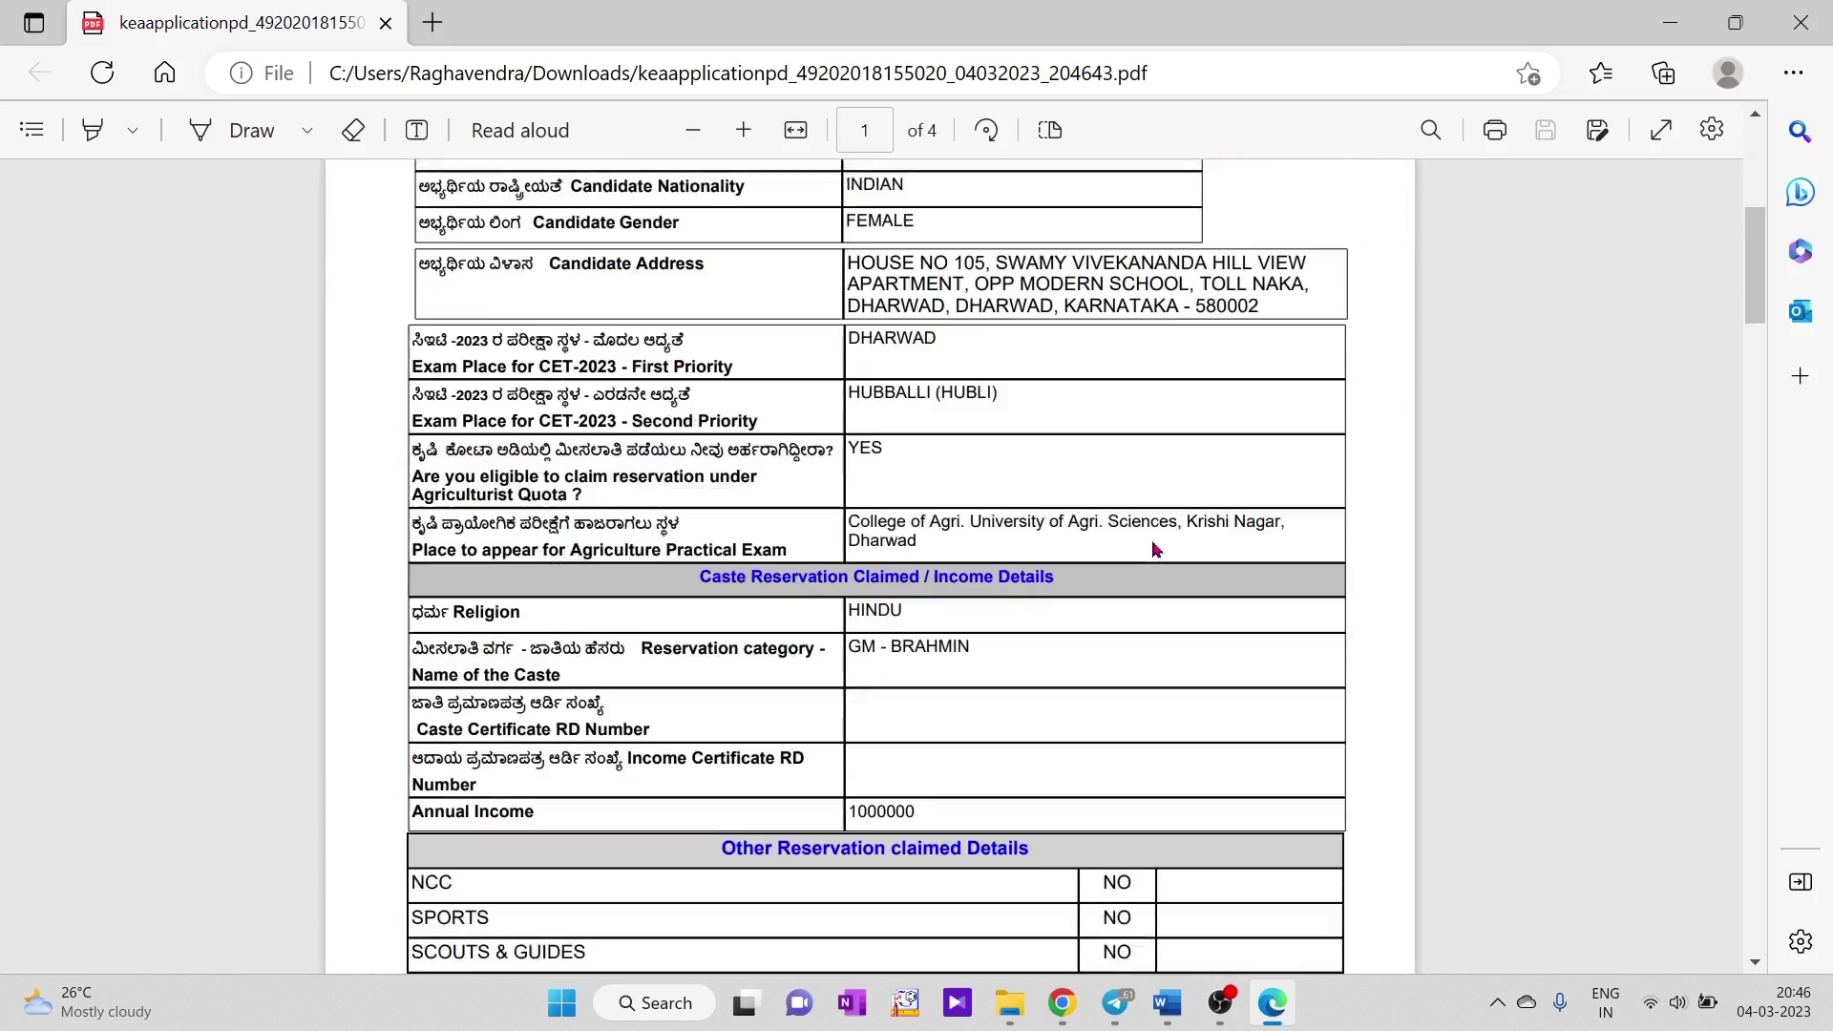
scroll(1155, 549, "down", 4)
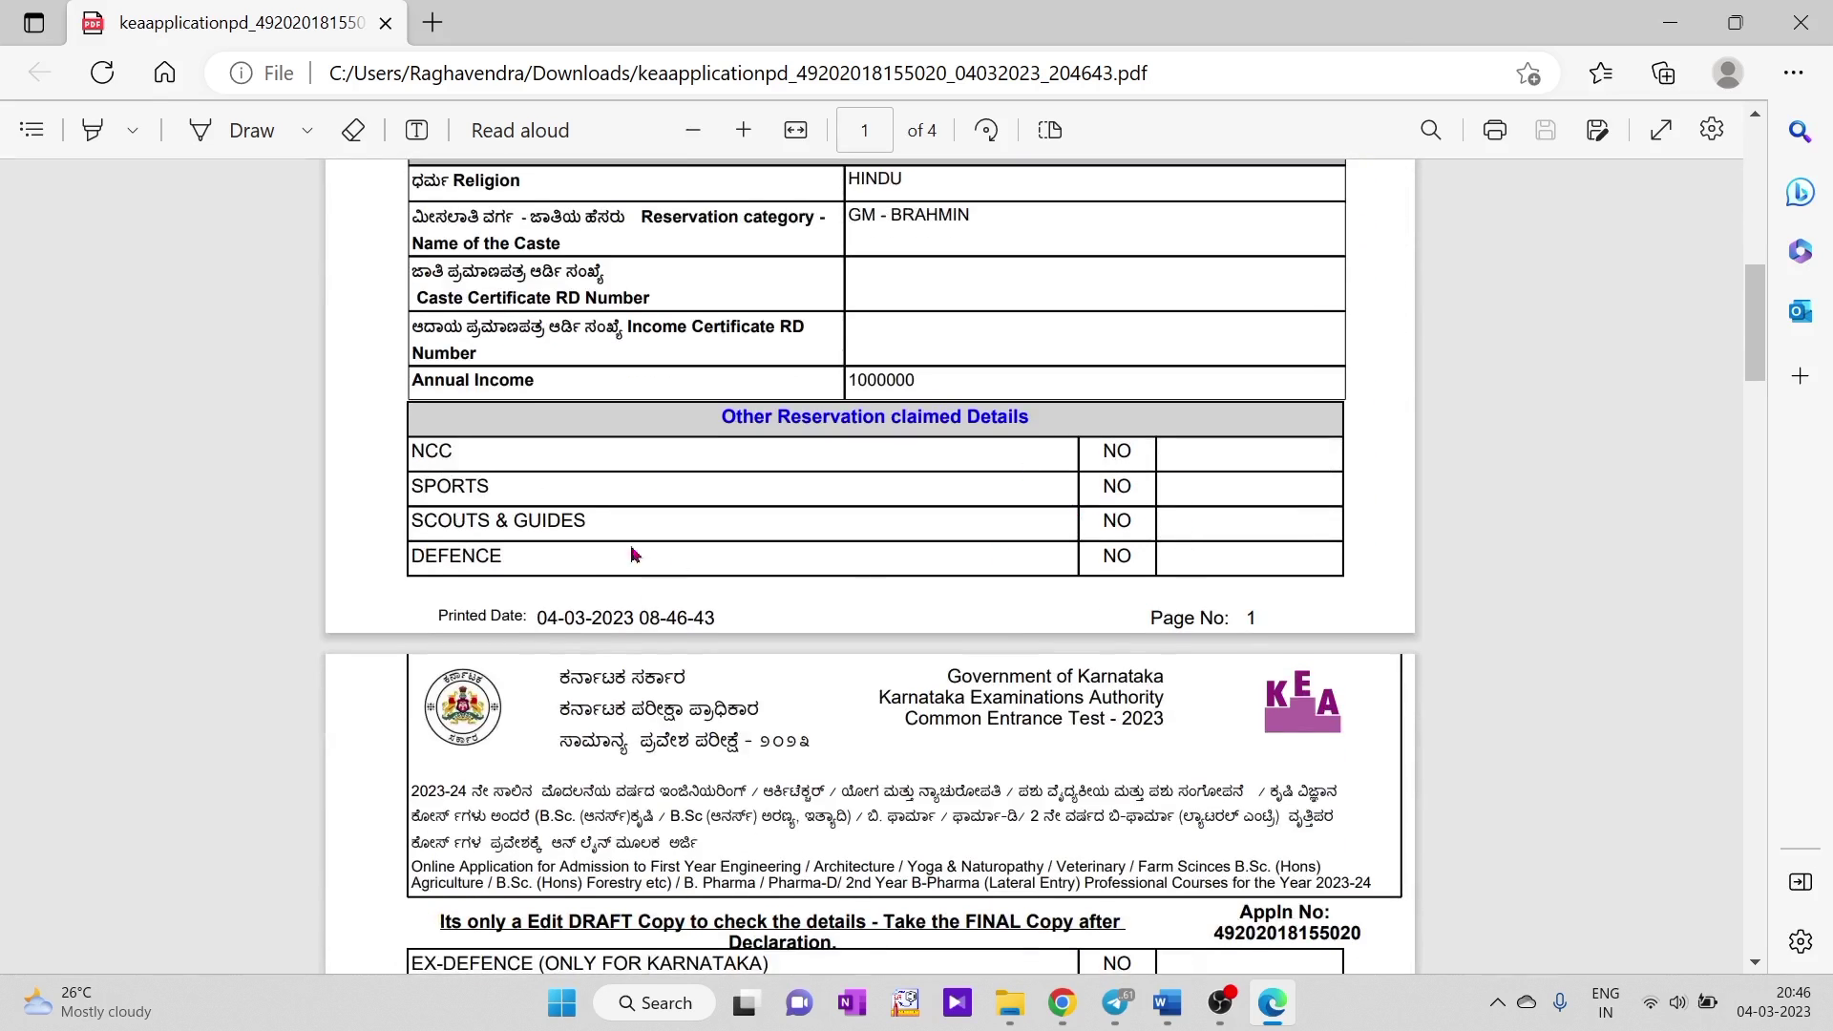
scroll(1091, 506, "up", 1)
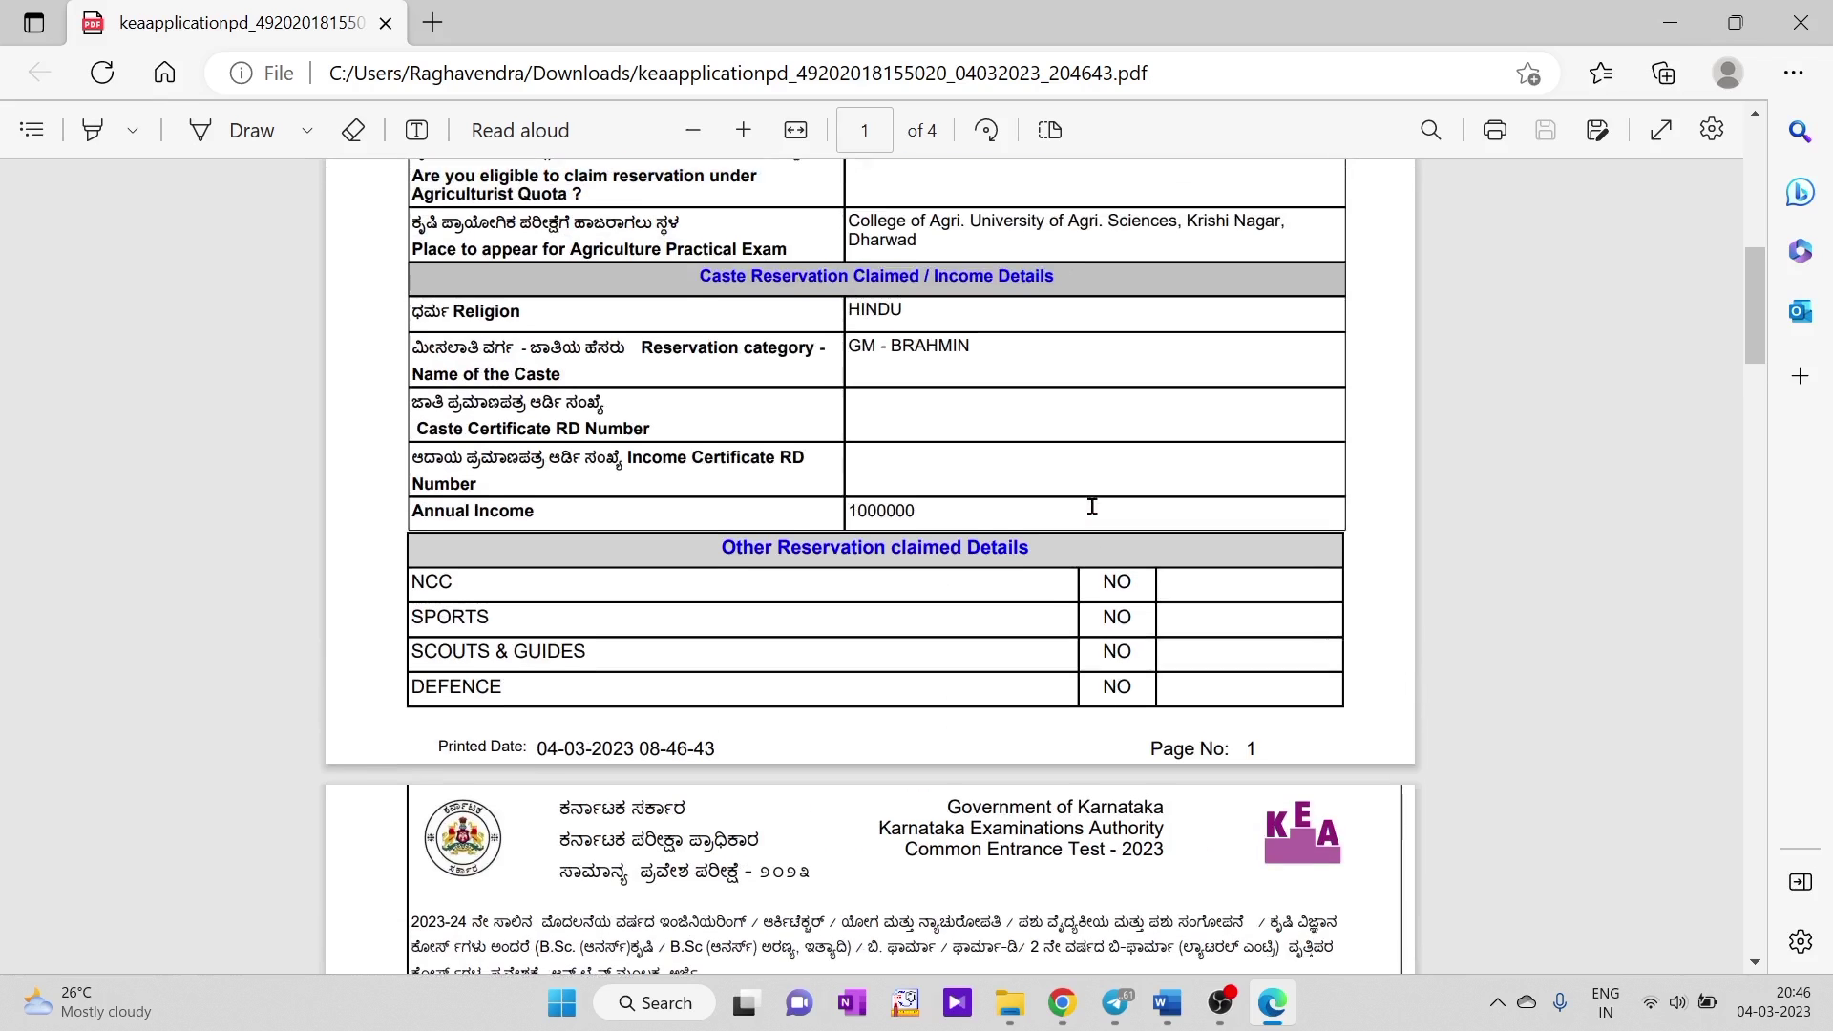
scroll(1092, 505, "down", 7)
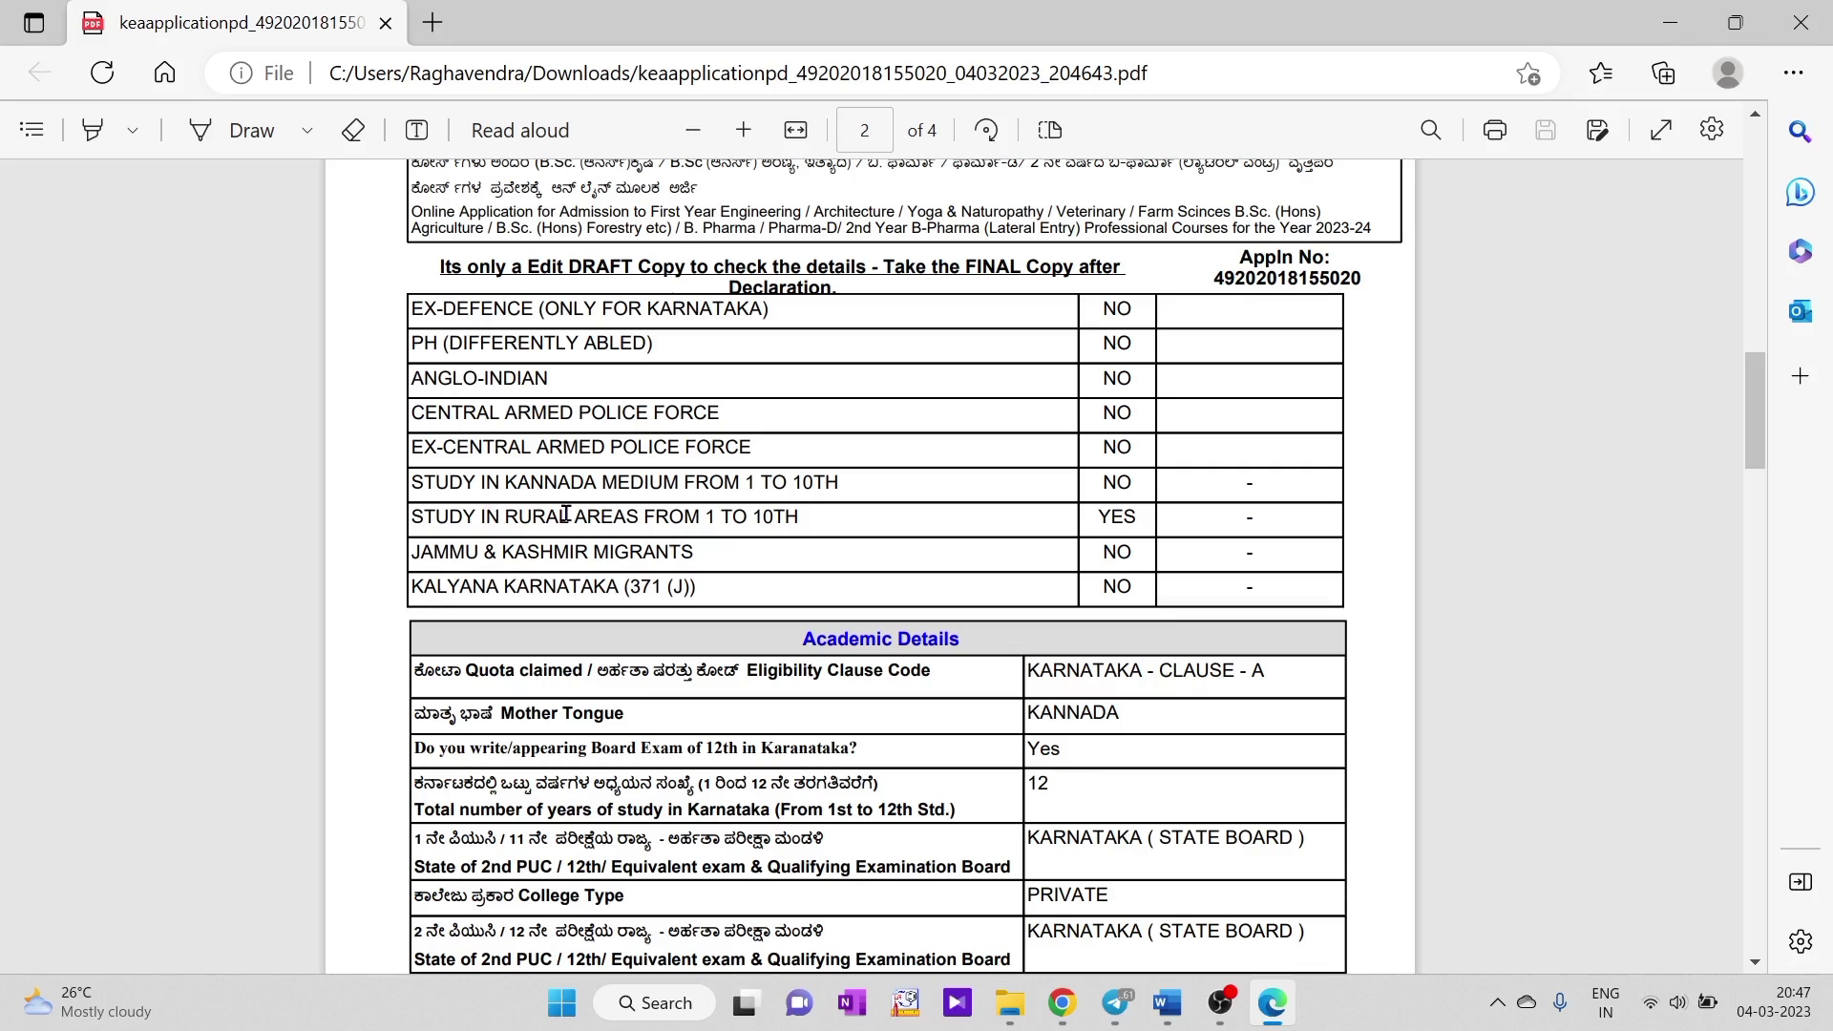
scroll(563, 514, "down", 3)
scroll(607, 464, "down", 6)
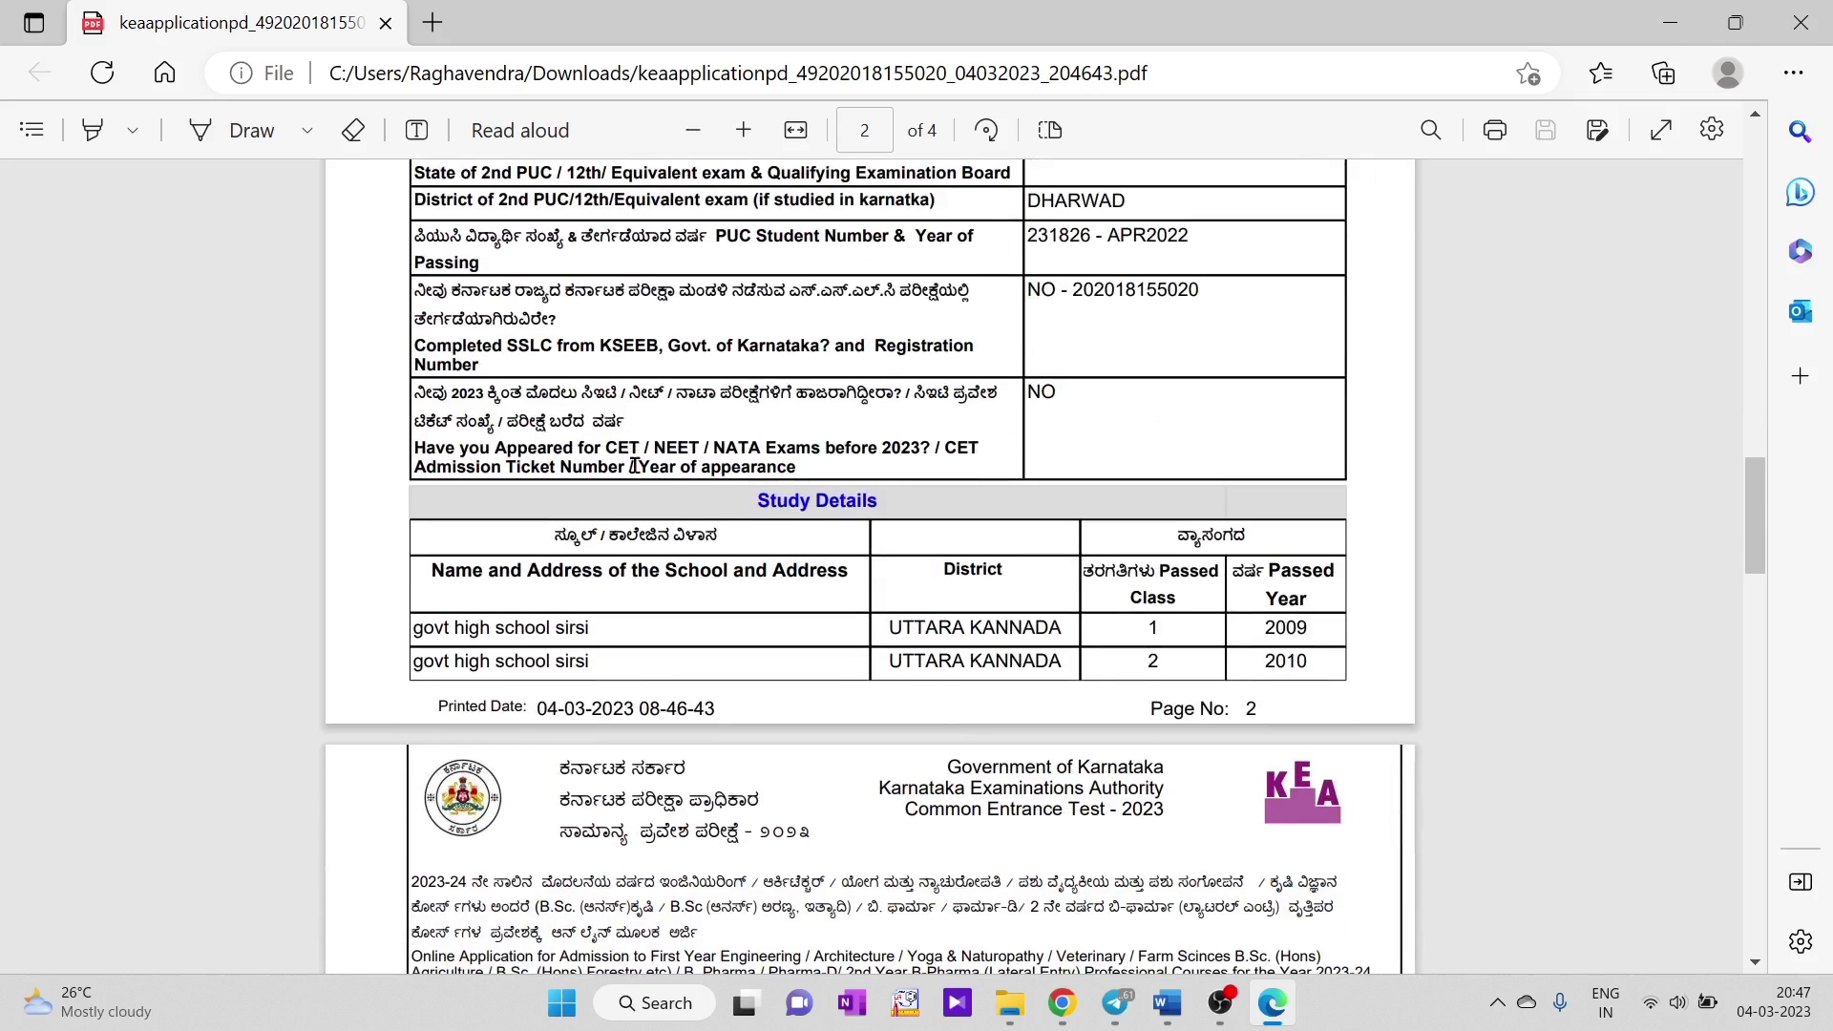
scroll(633, 465, "down", 3)
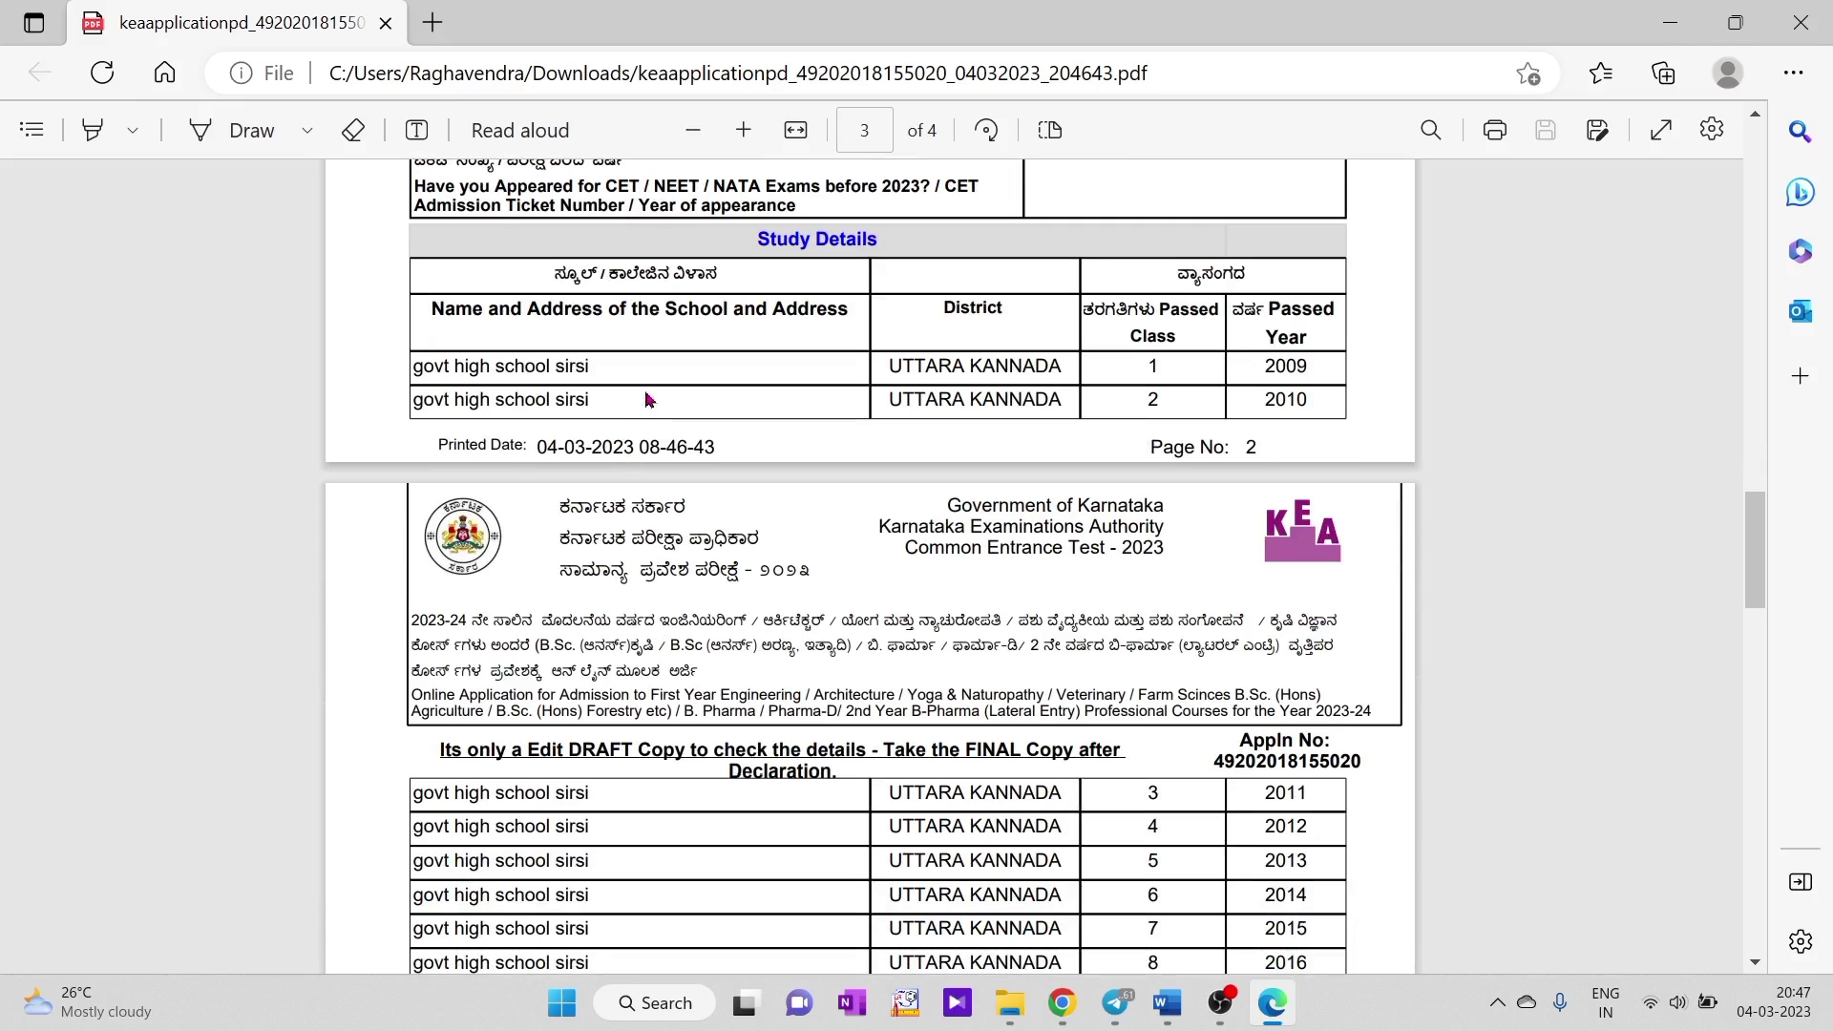
scroll(645, 394, "down", 6)
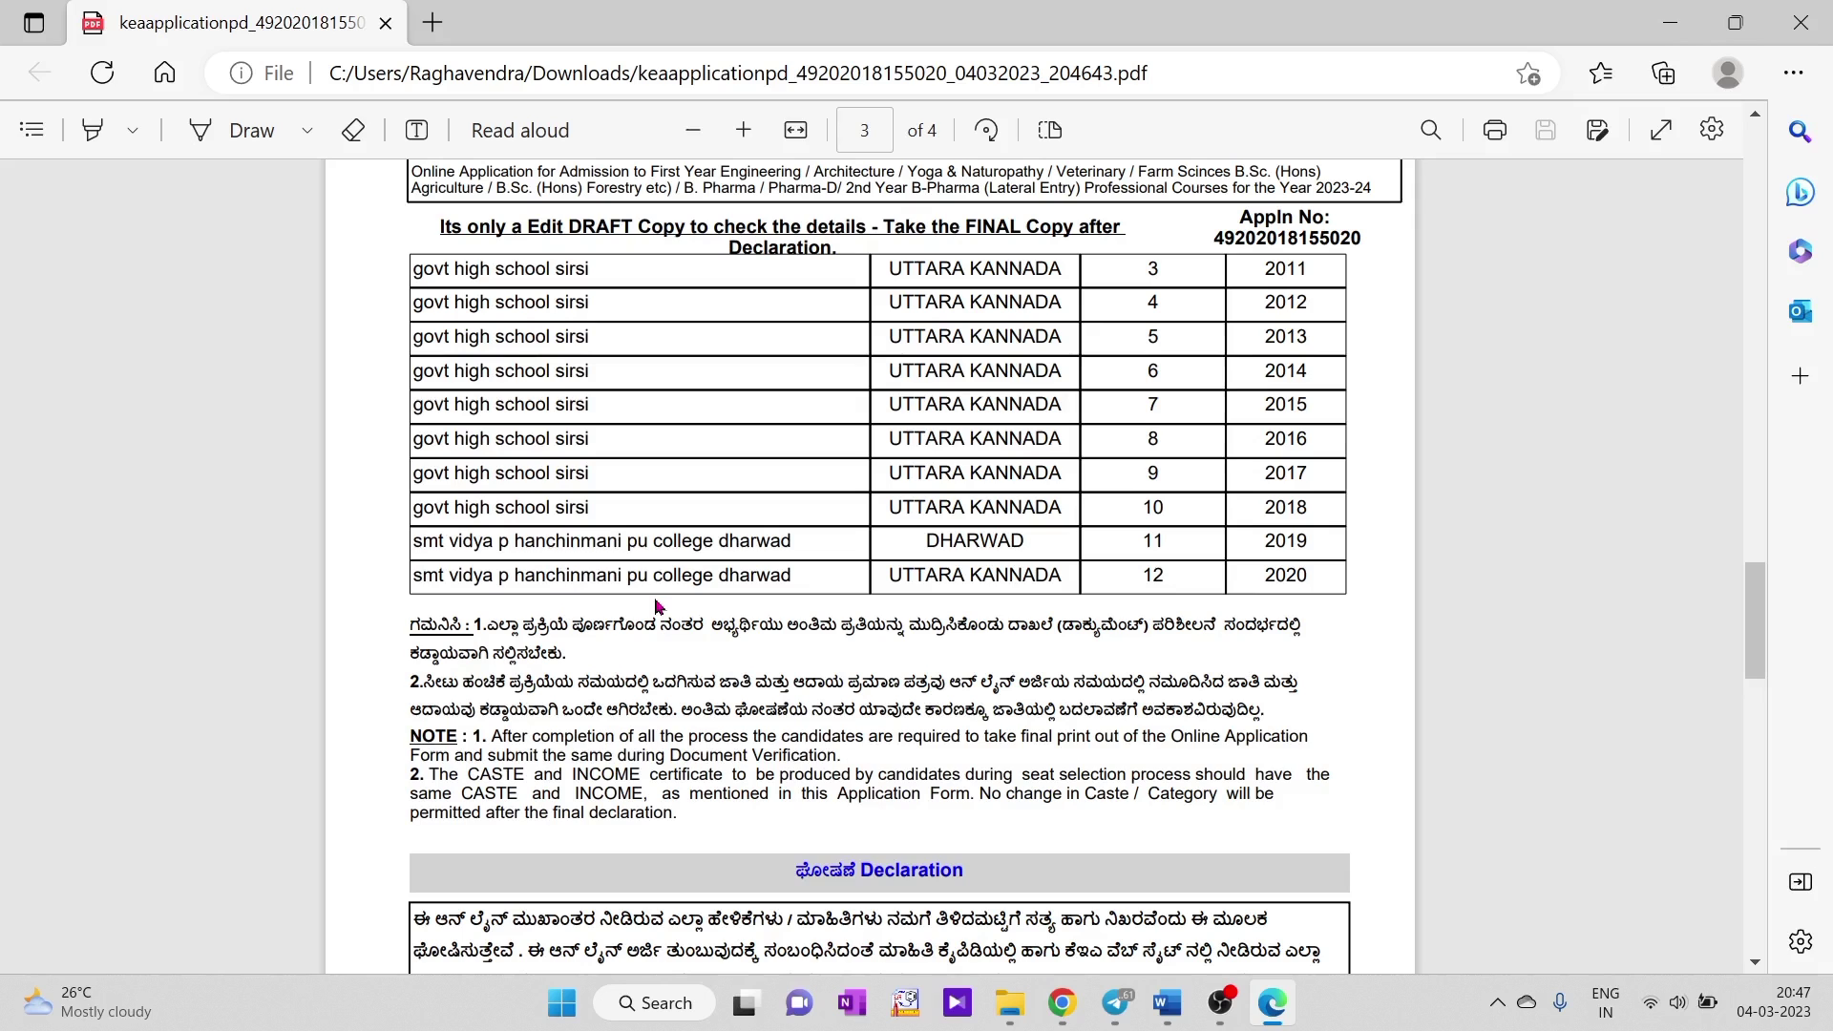
scroll(658, 605, "down", 7)
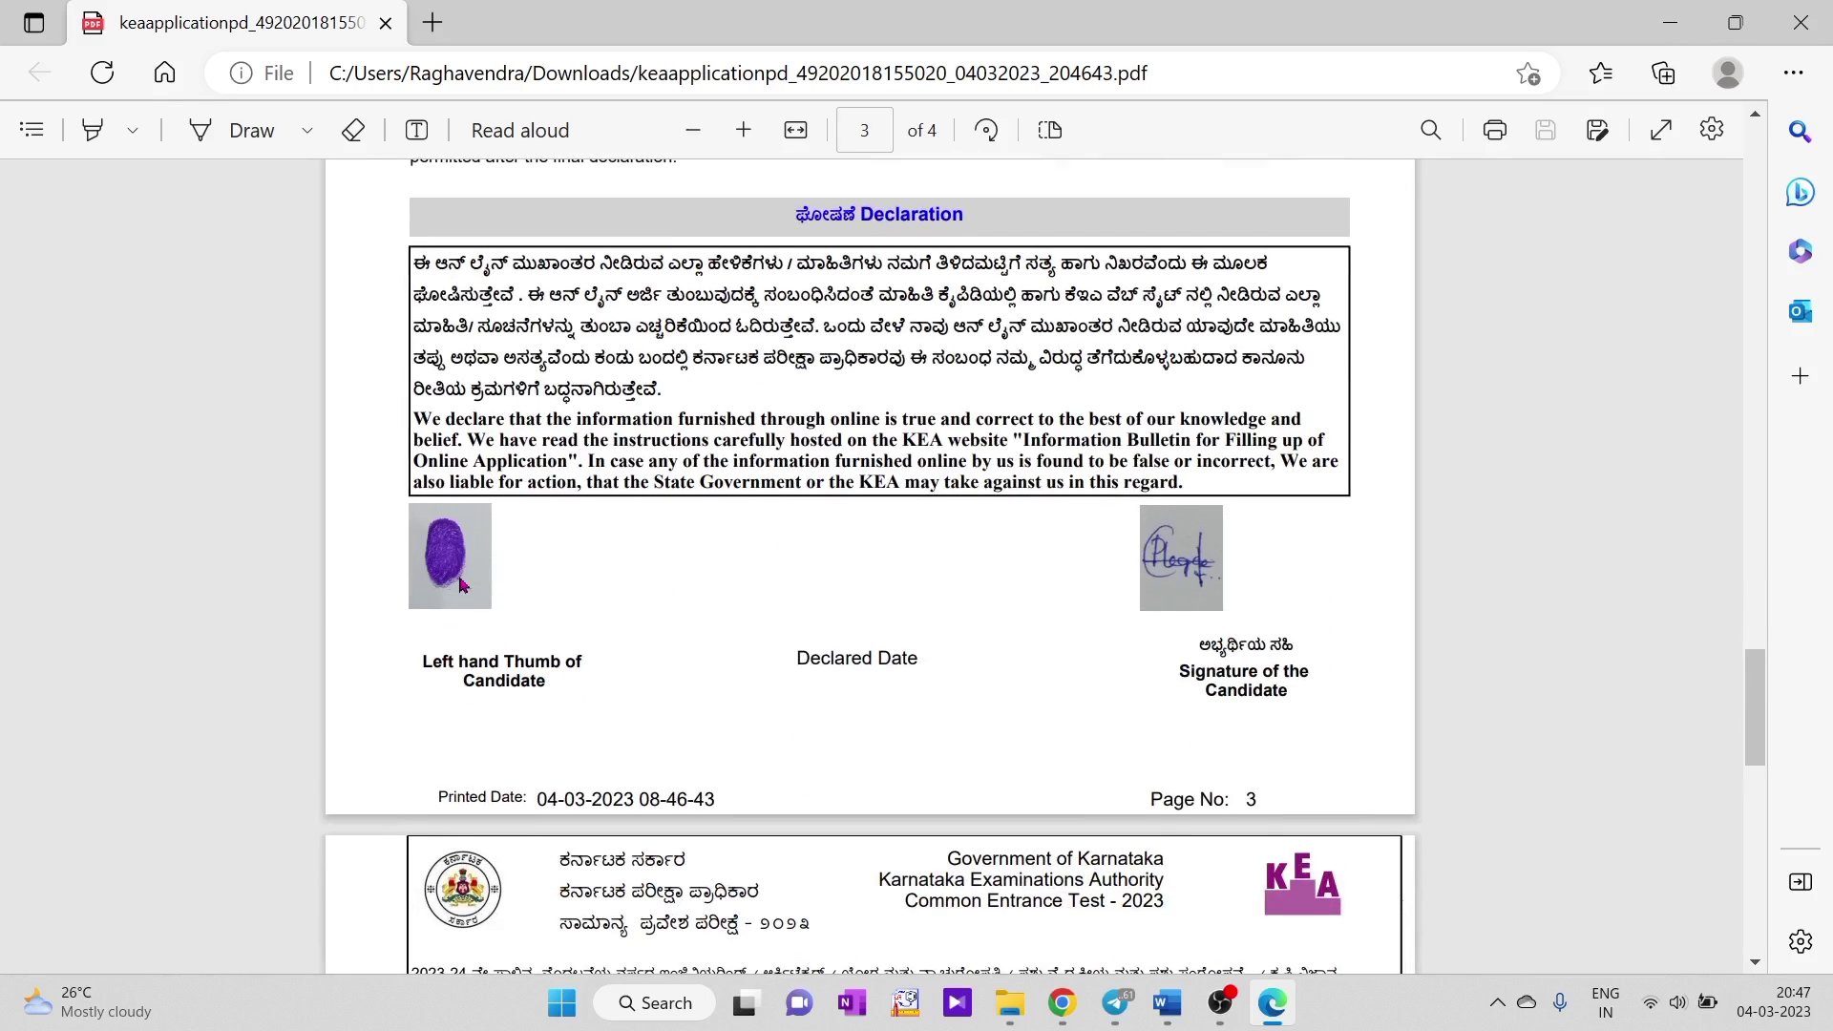
scroll(460, 585, "down", 2)
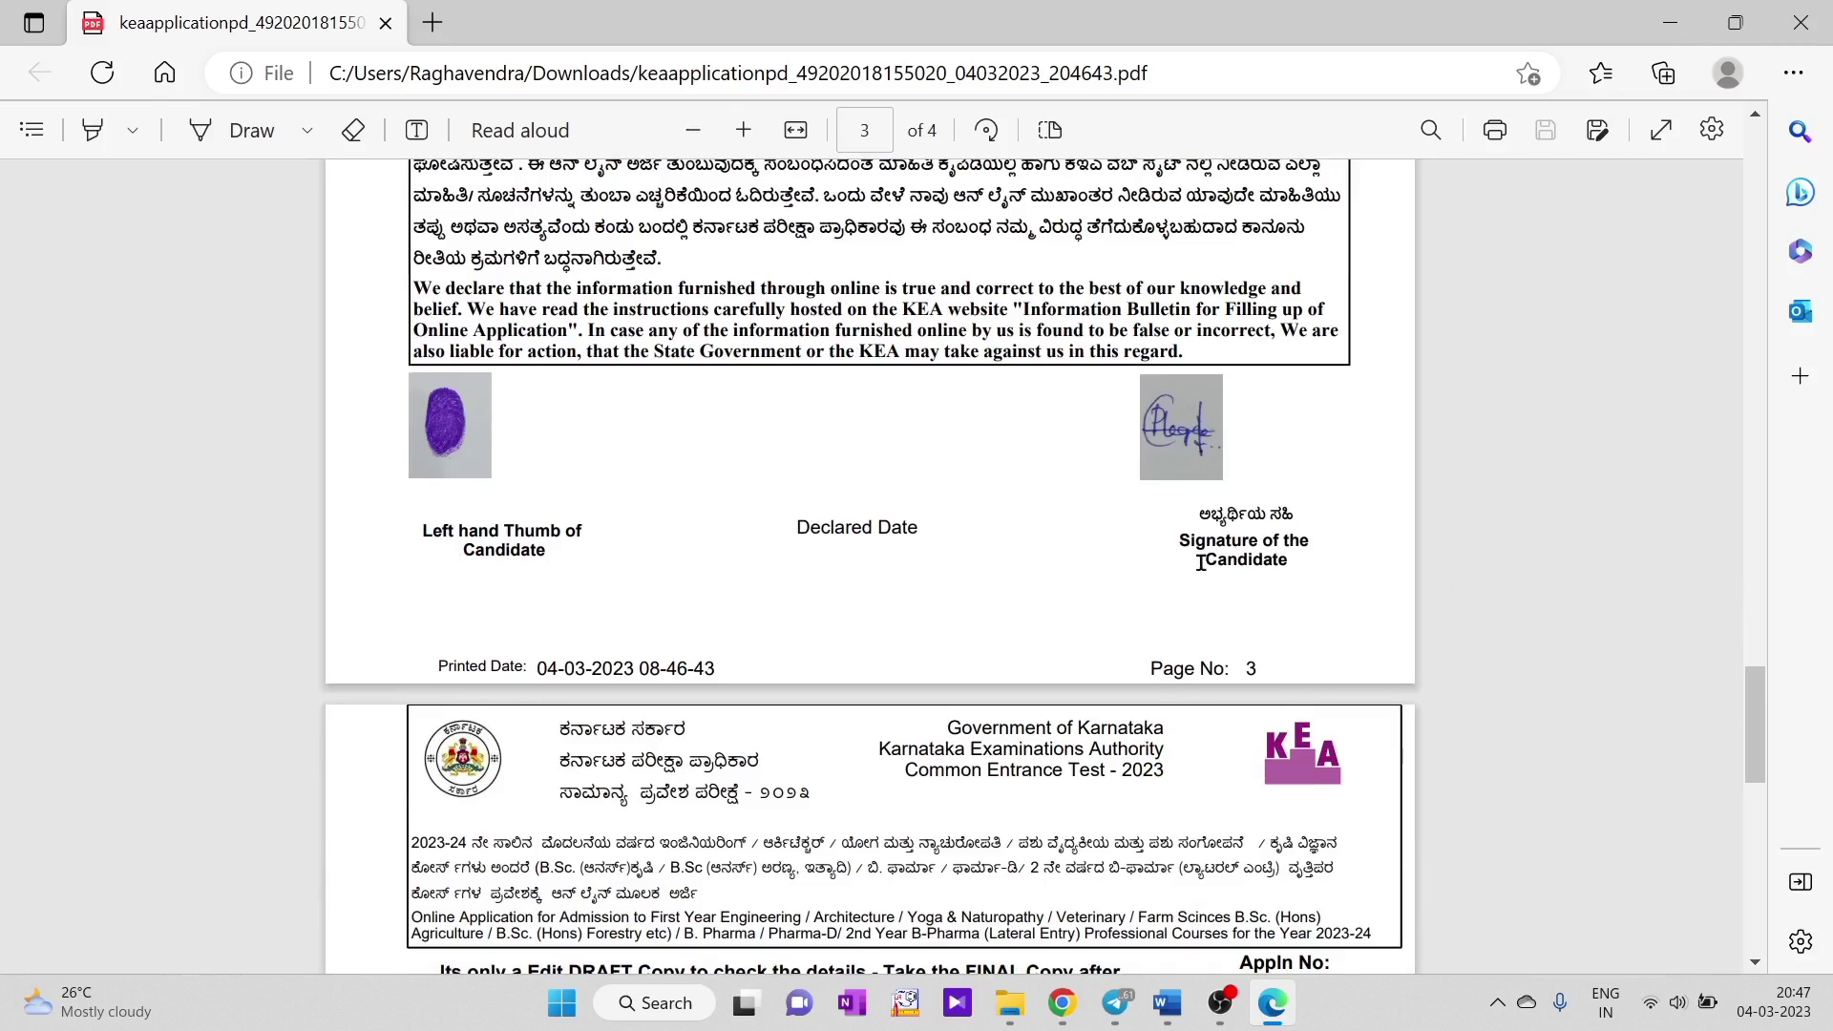
scroll(1203, 559, "down", 8)
scroll(1214, 559, "down", 2)
scroll(1251, 550, "up", 15)
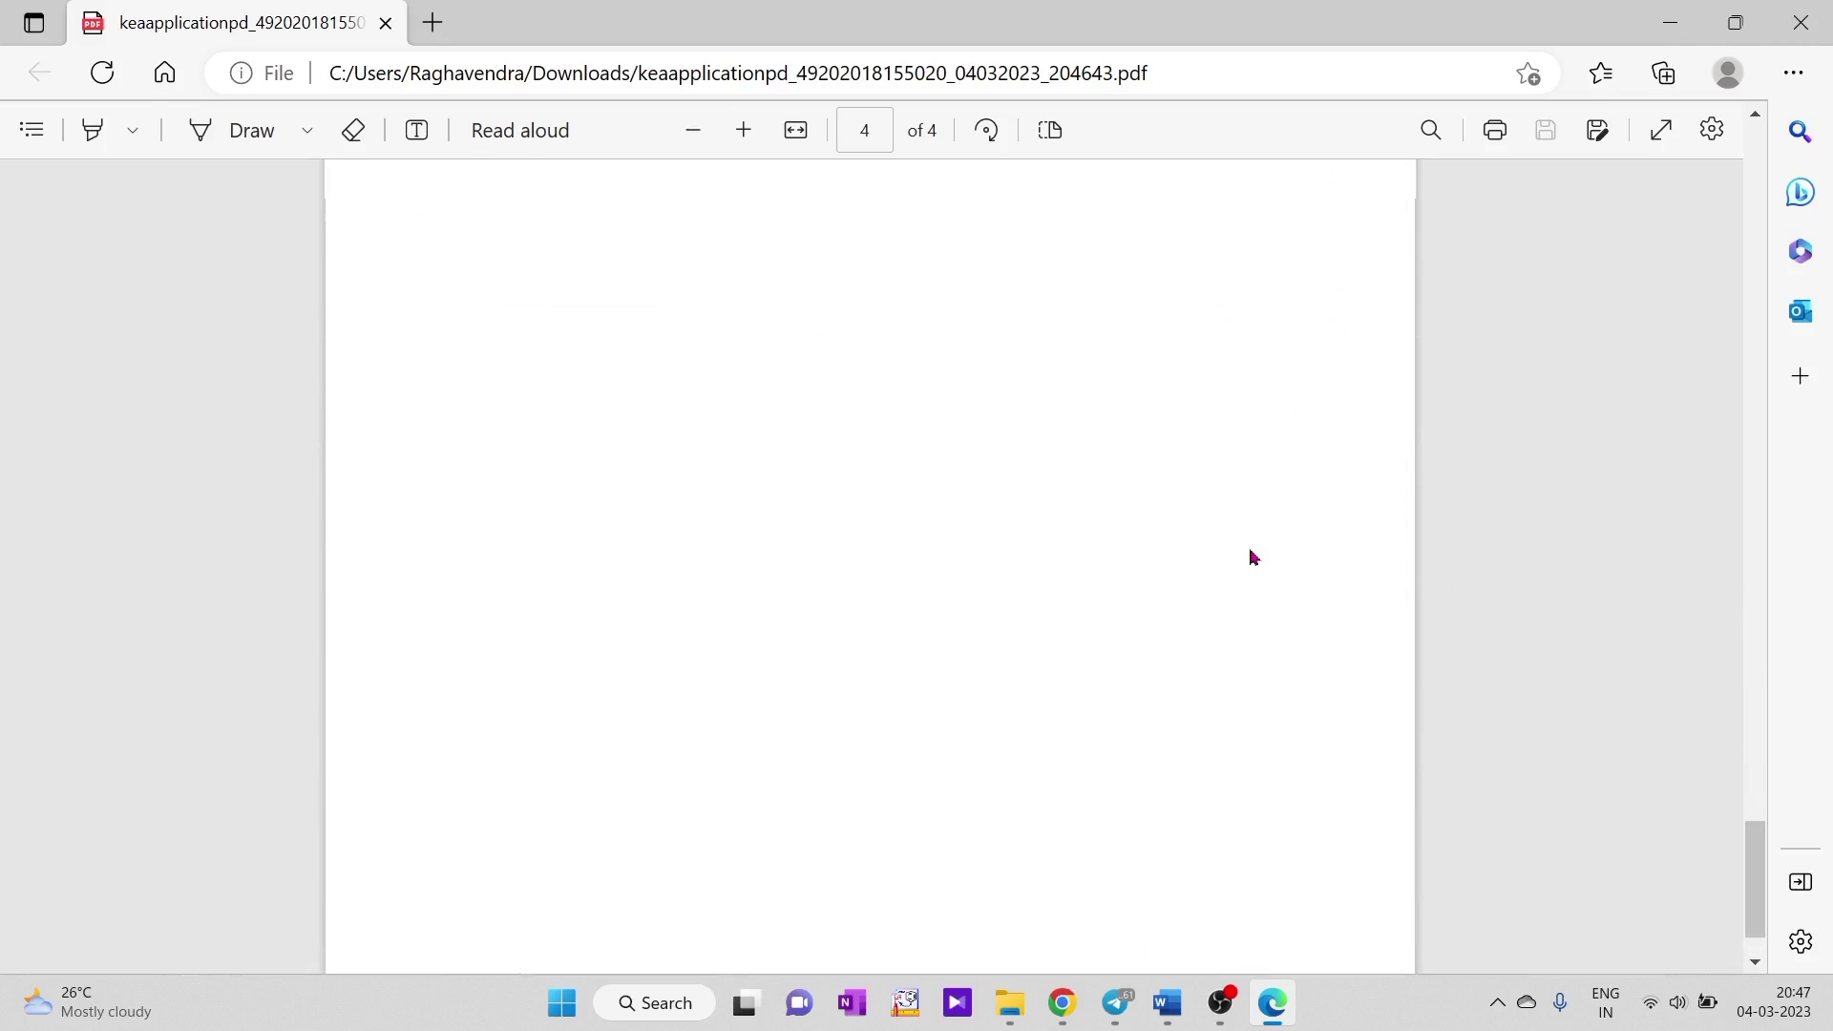
scroll(1262, 555, "up", 12)
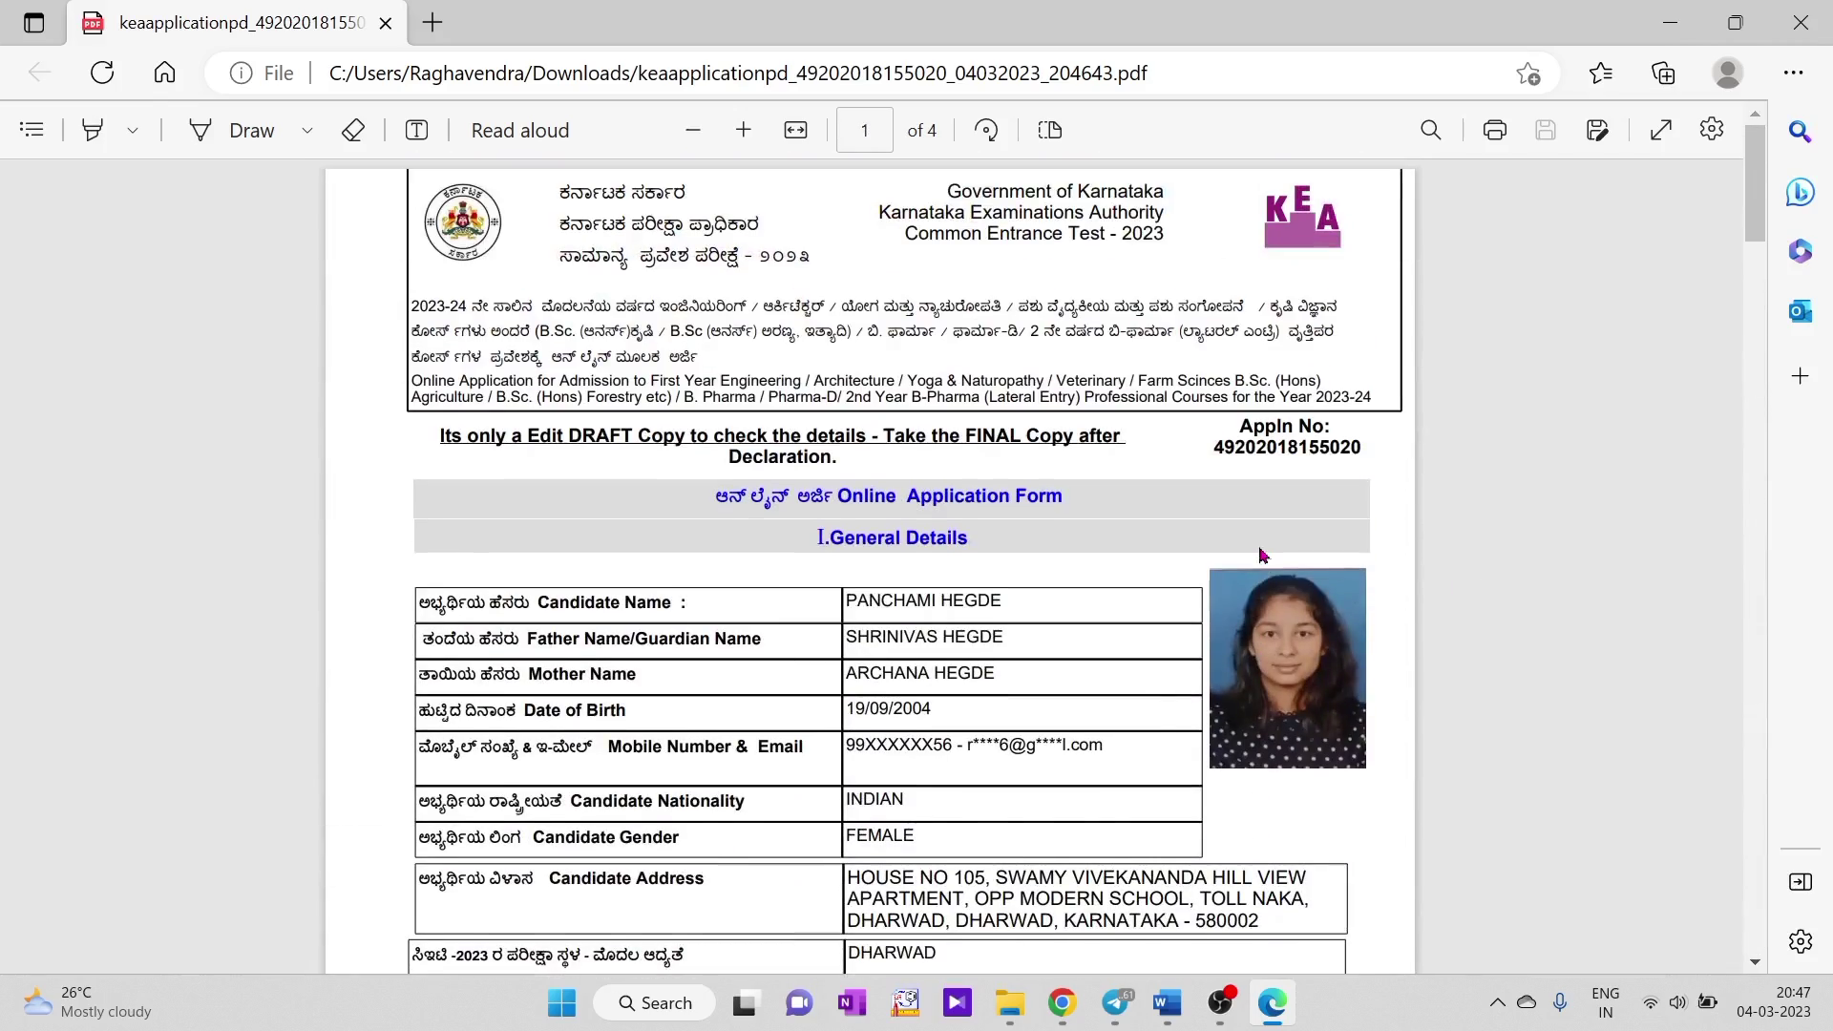
mouse_move(1062, 1002)
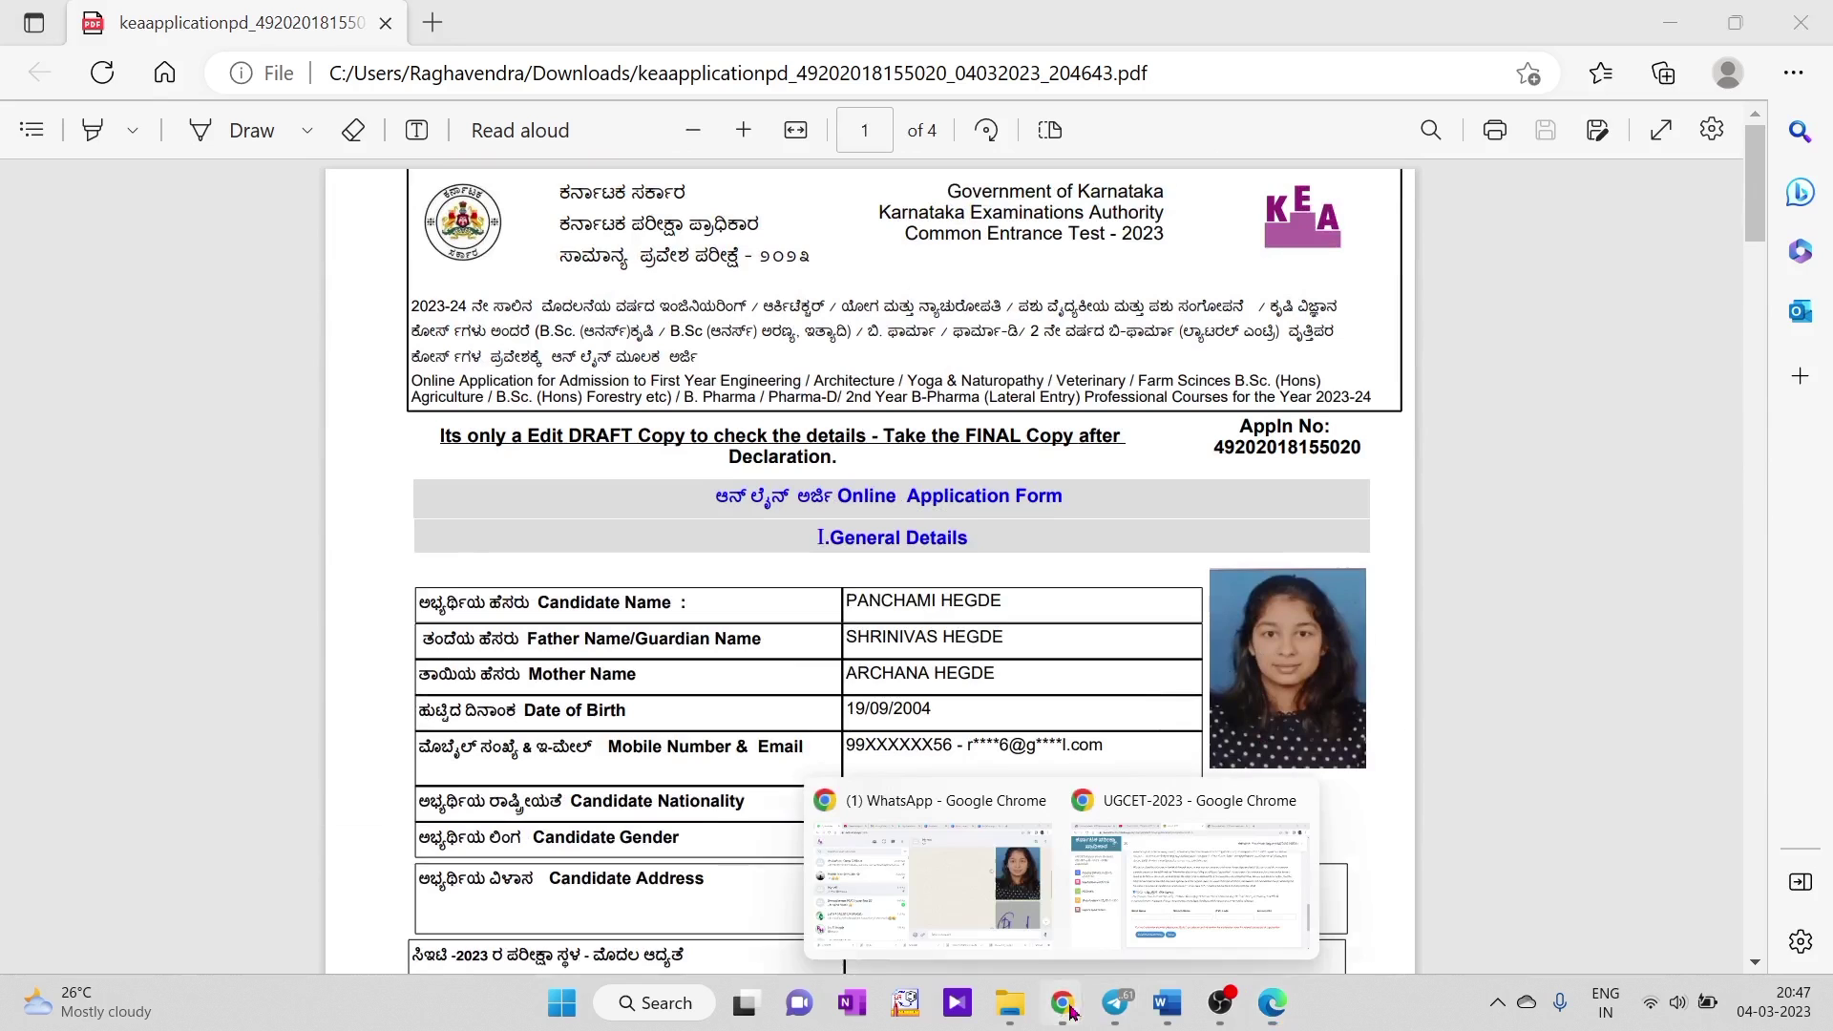
Return to the UGCET window and save the agreed declaration, confirming the alert.
left_click(1246, 903)
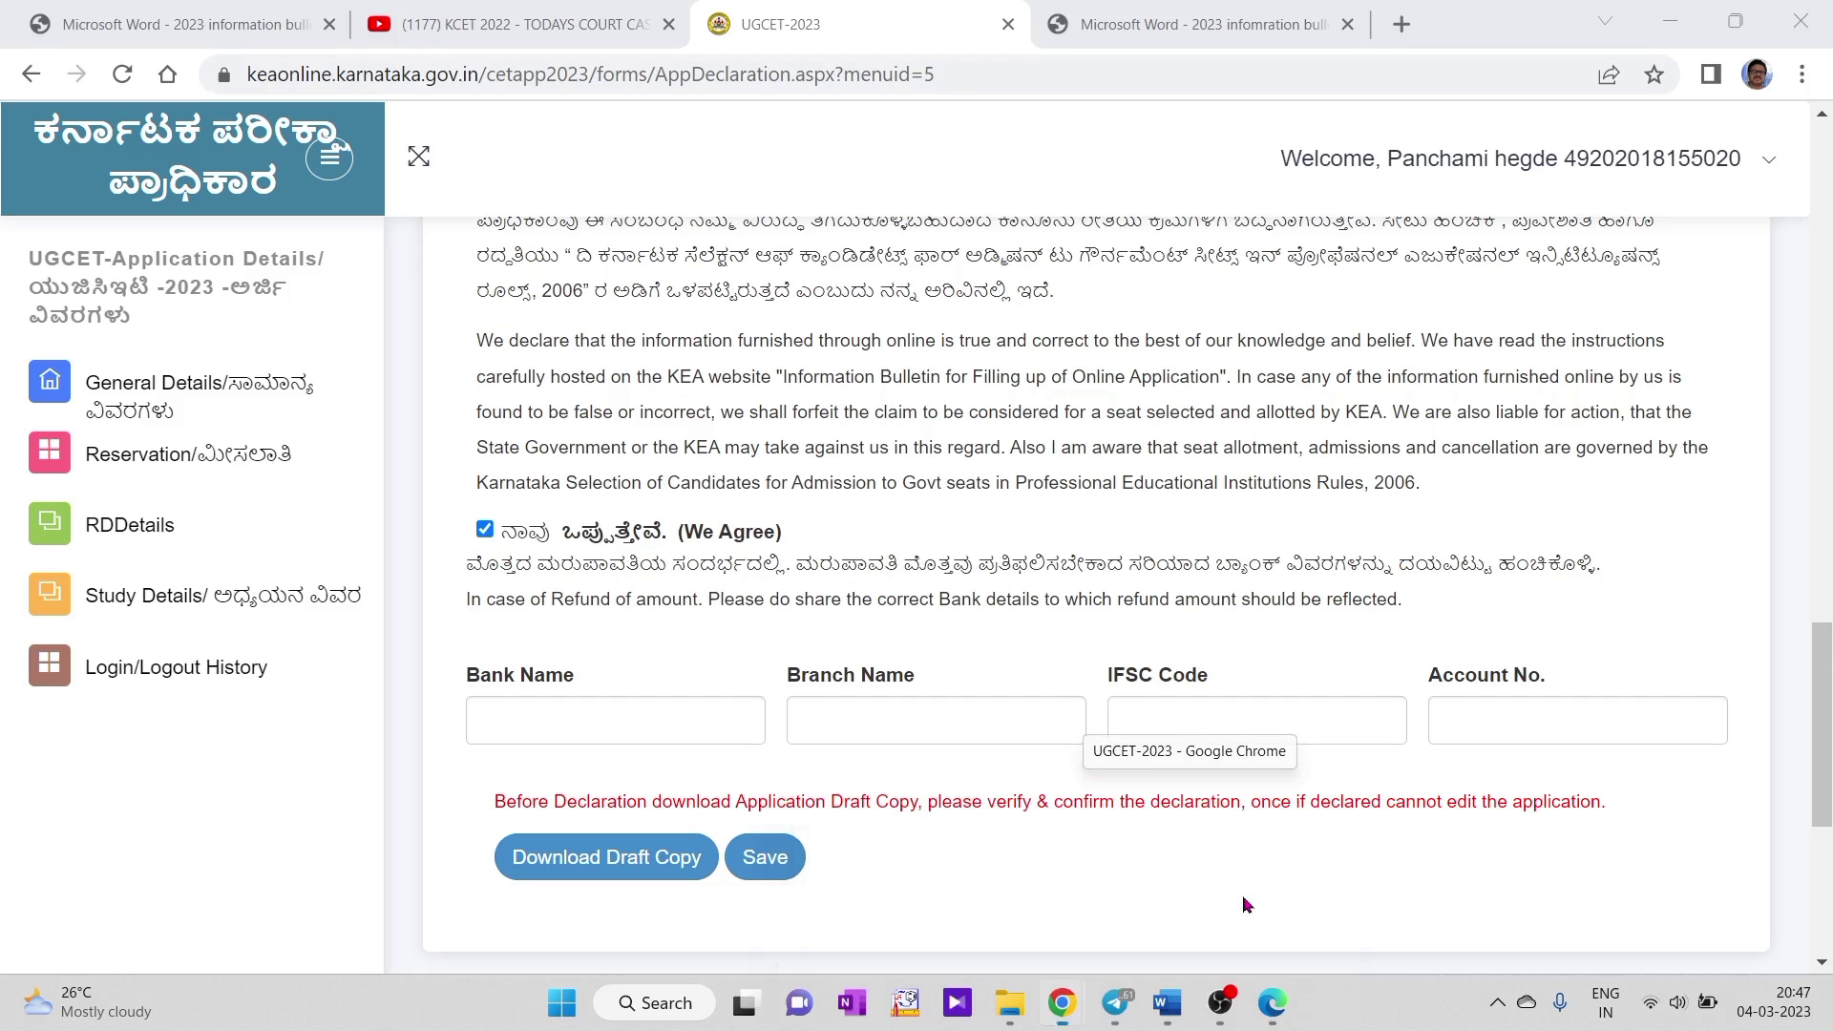
scroll(764, 702, "down", 3)
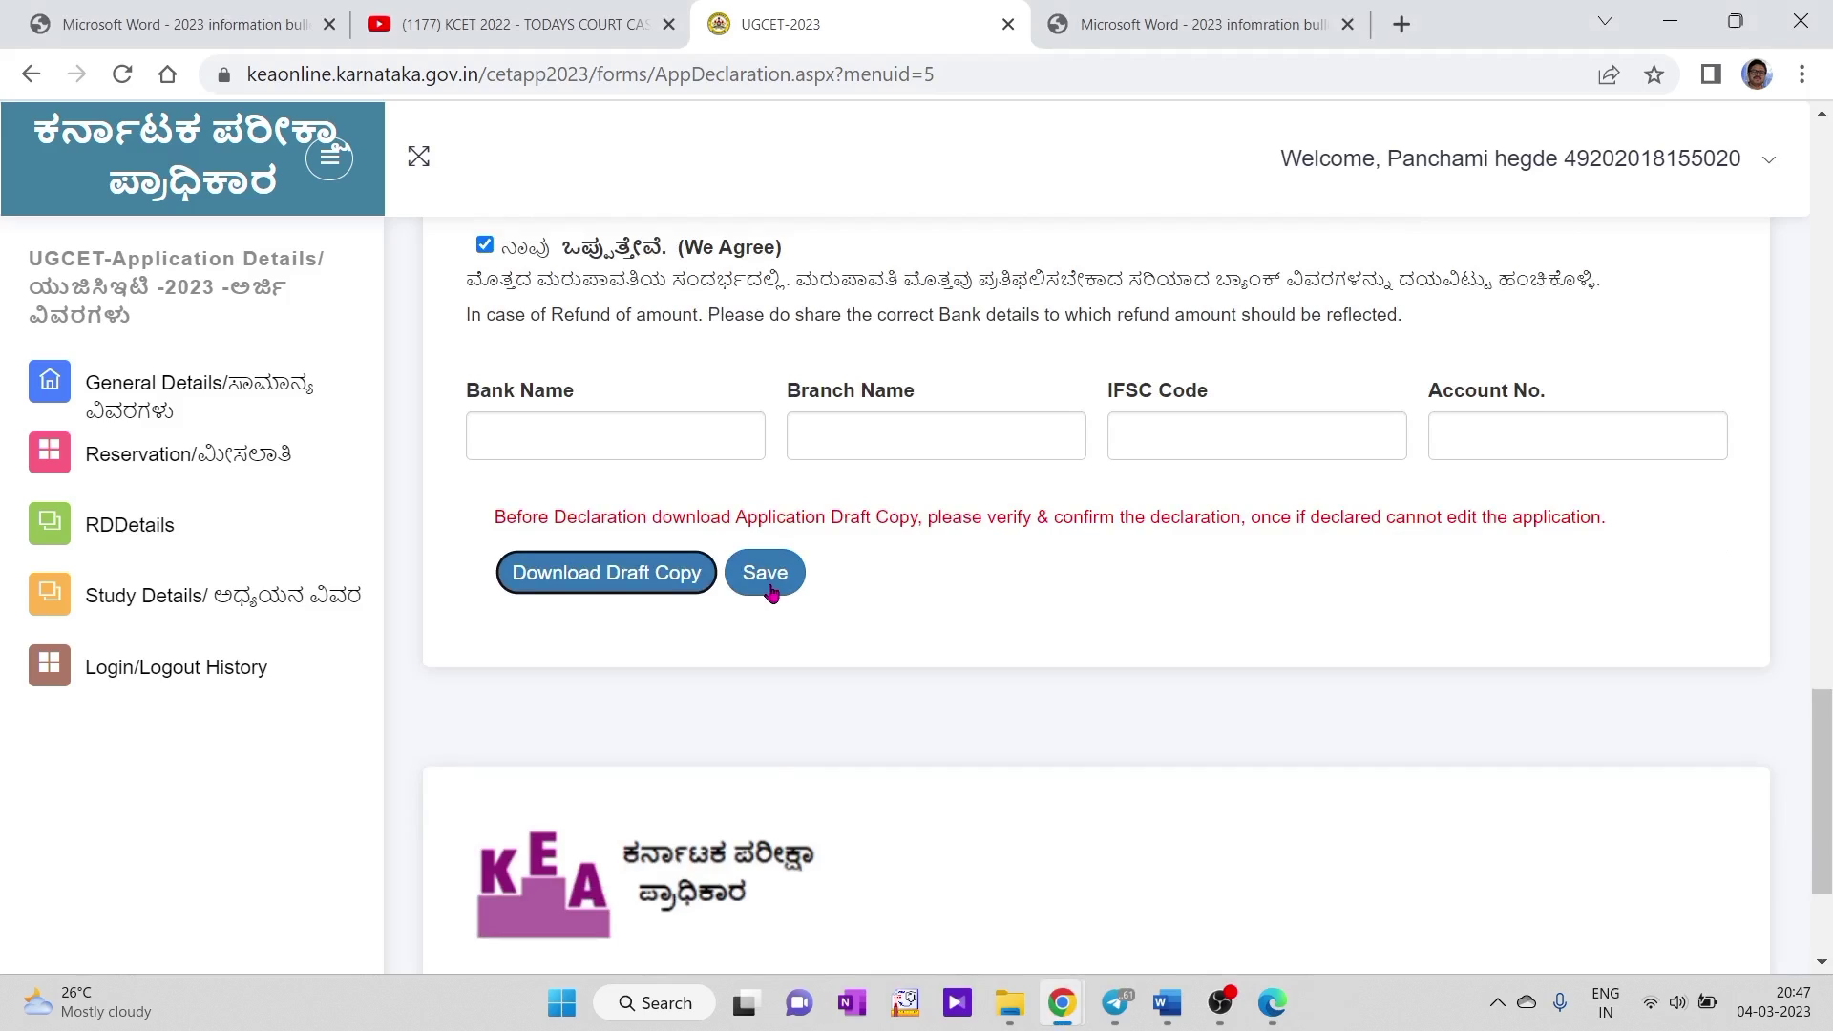
scroll(772, 592, "up", 20)
scroll(773, 592, "down", 20)
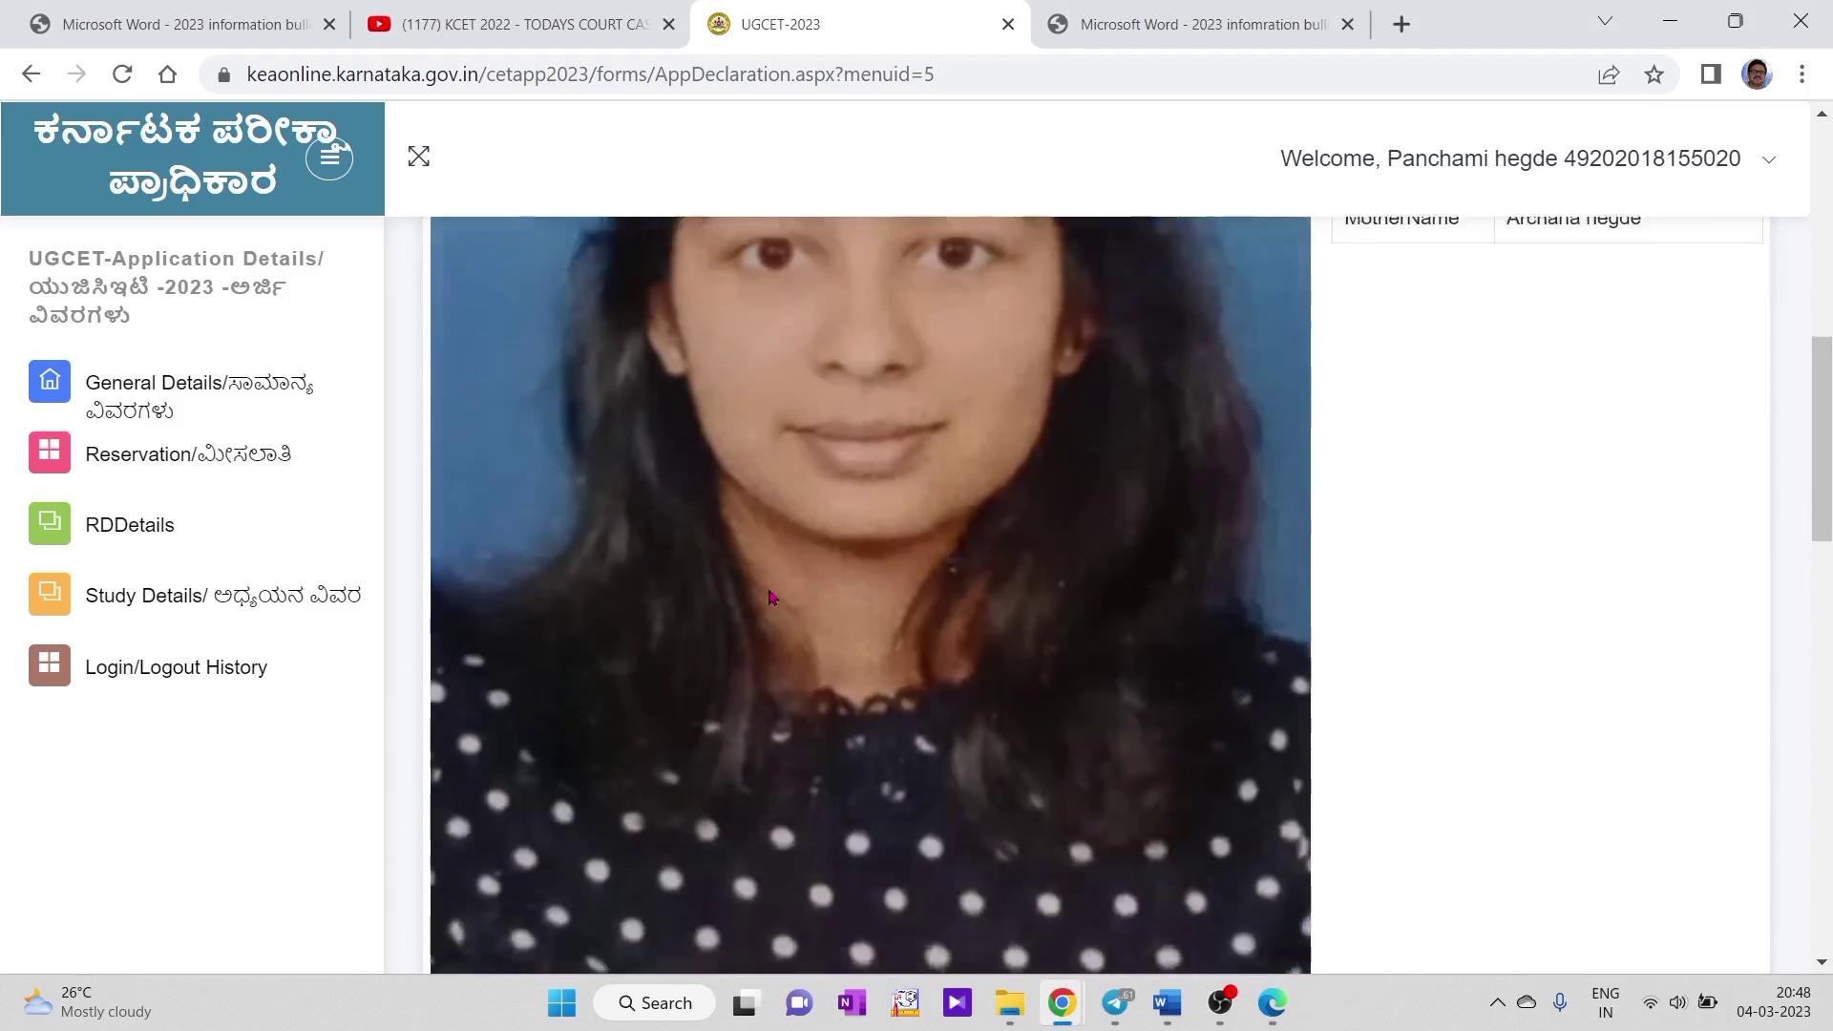
left_click(769, 439)
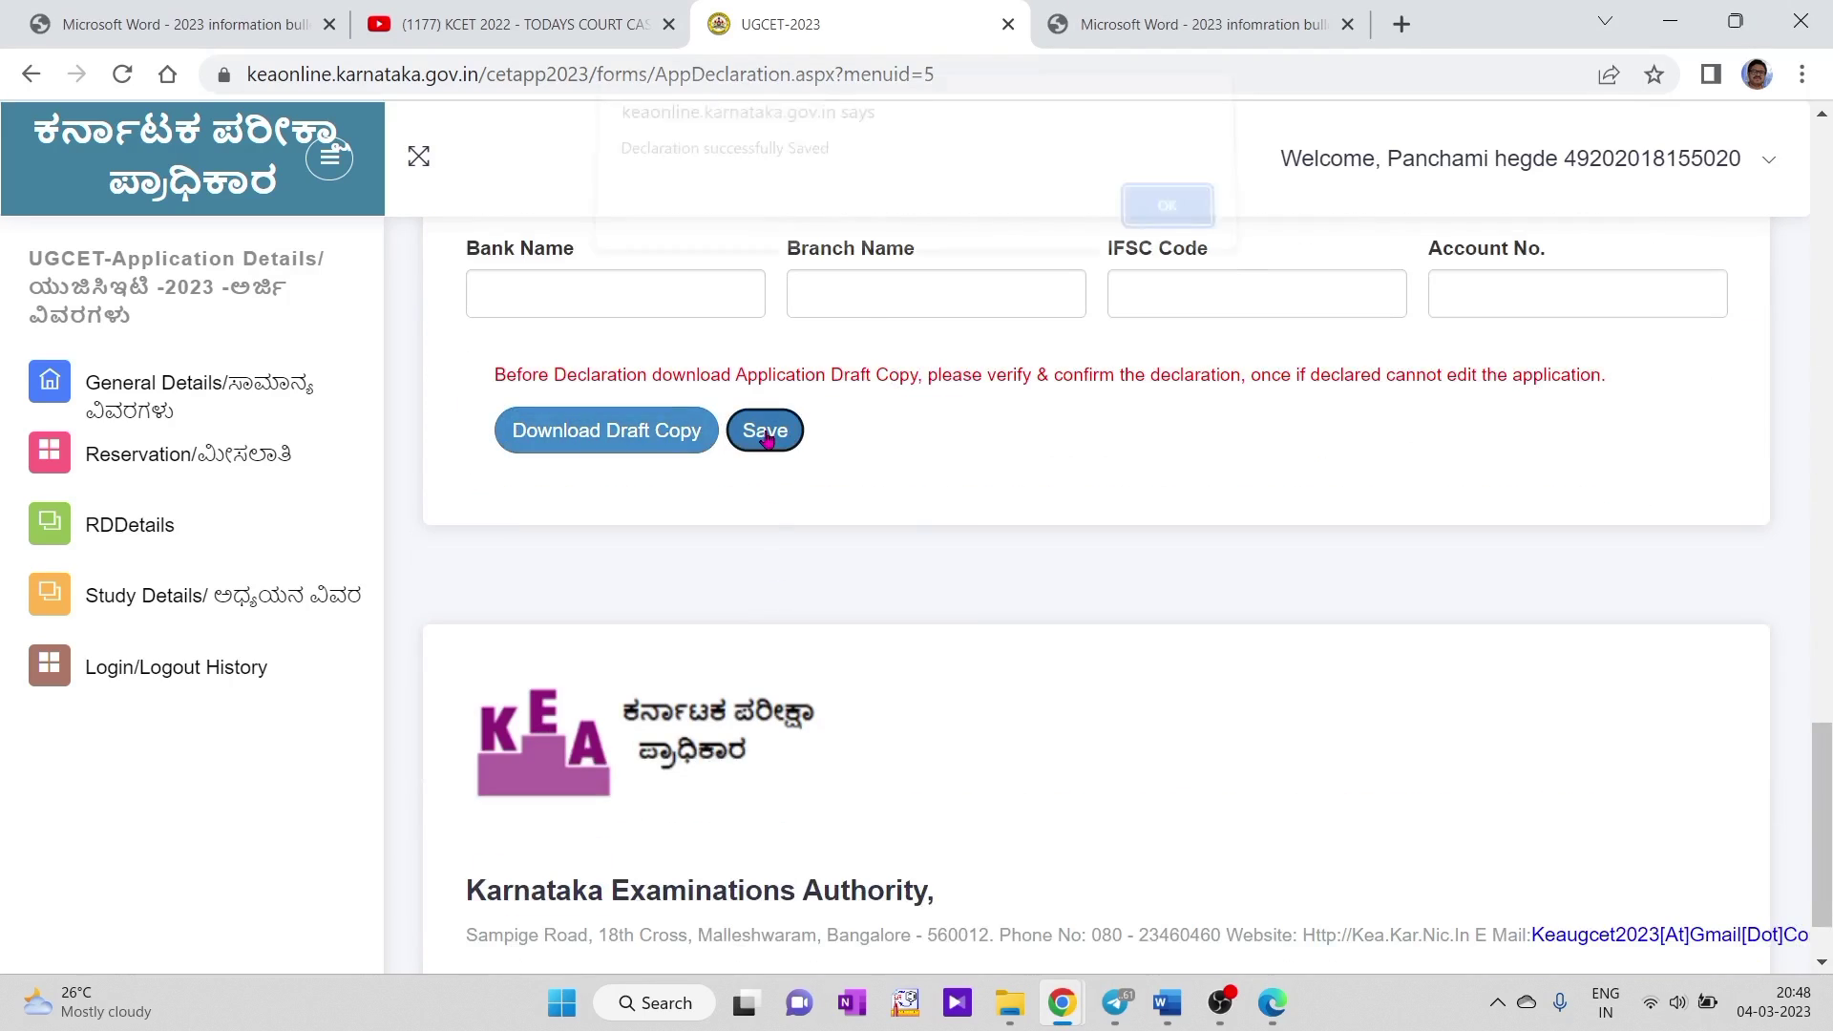
left_click(1166, 226)
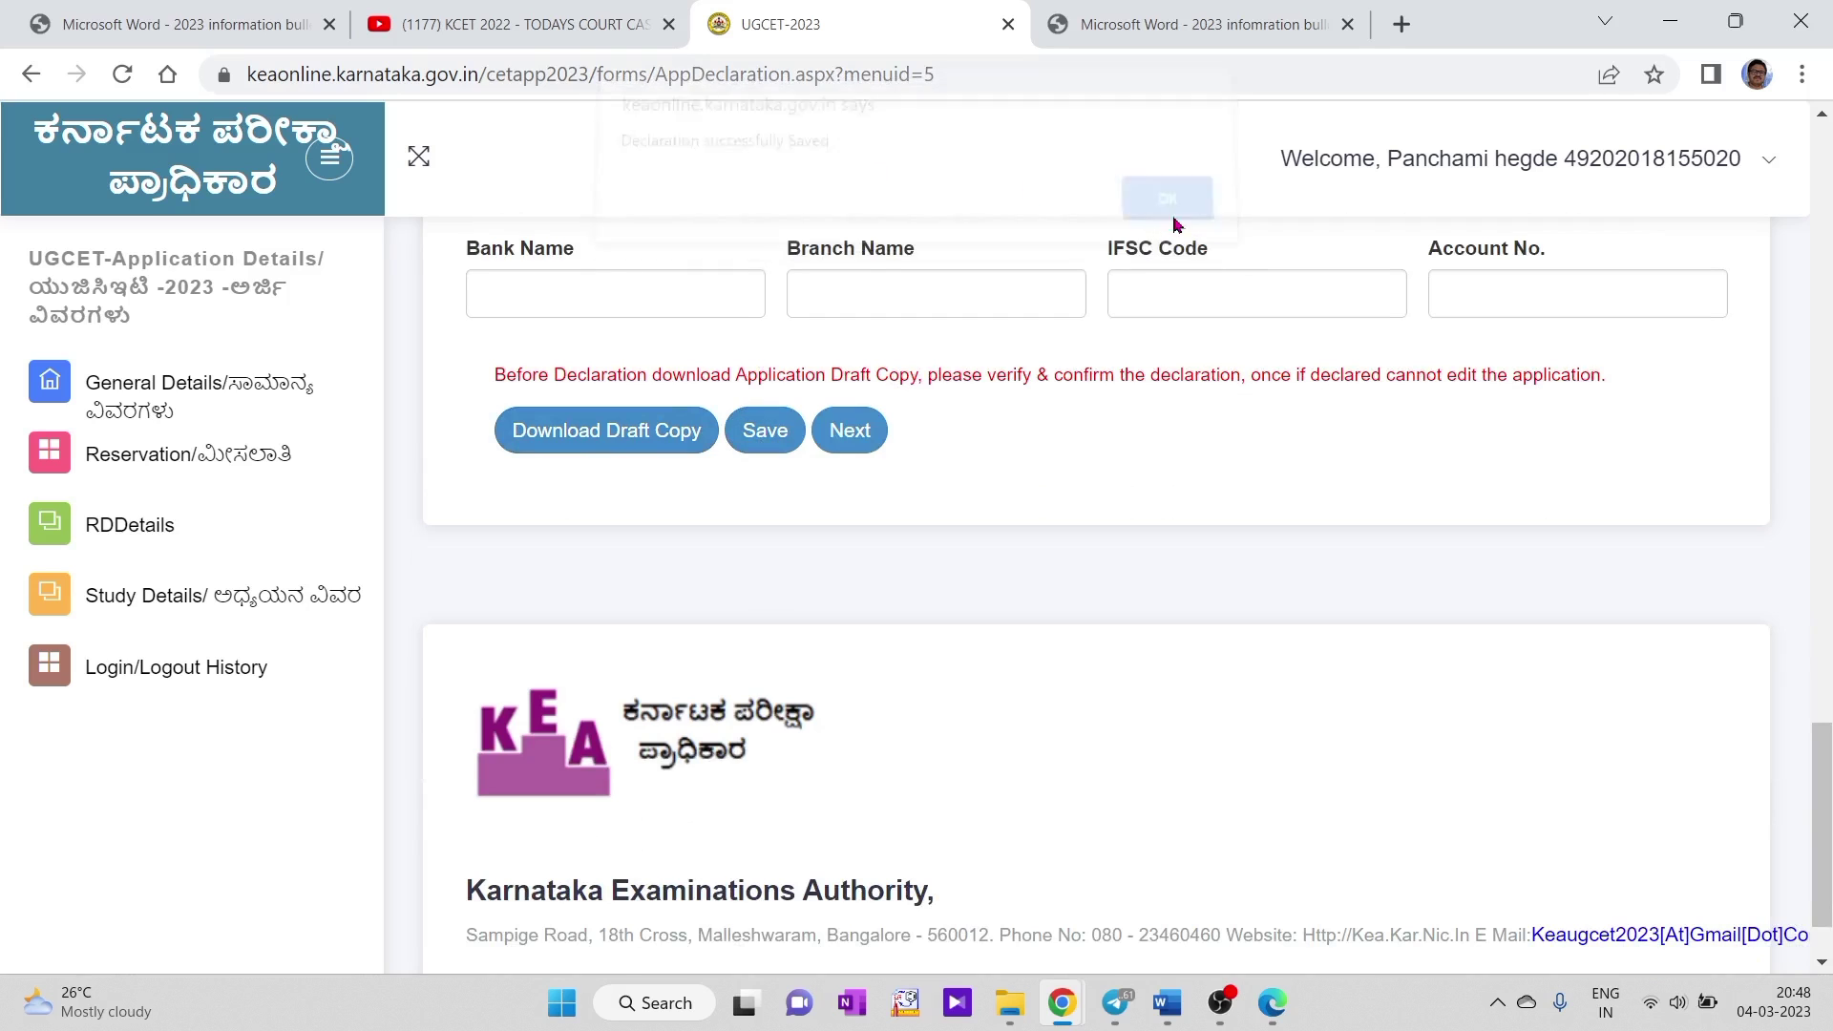
Continue to the Payment Details page showing the Rs 500 fee.
left_click(878, 450)
scroll(1594, 592, "down", 3)
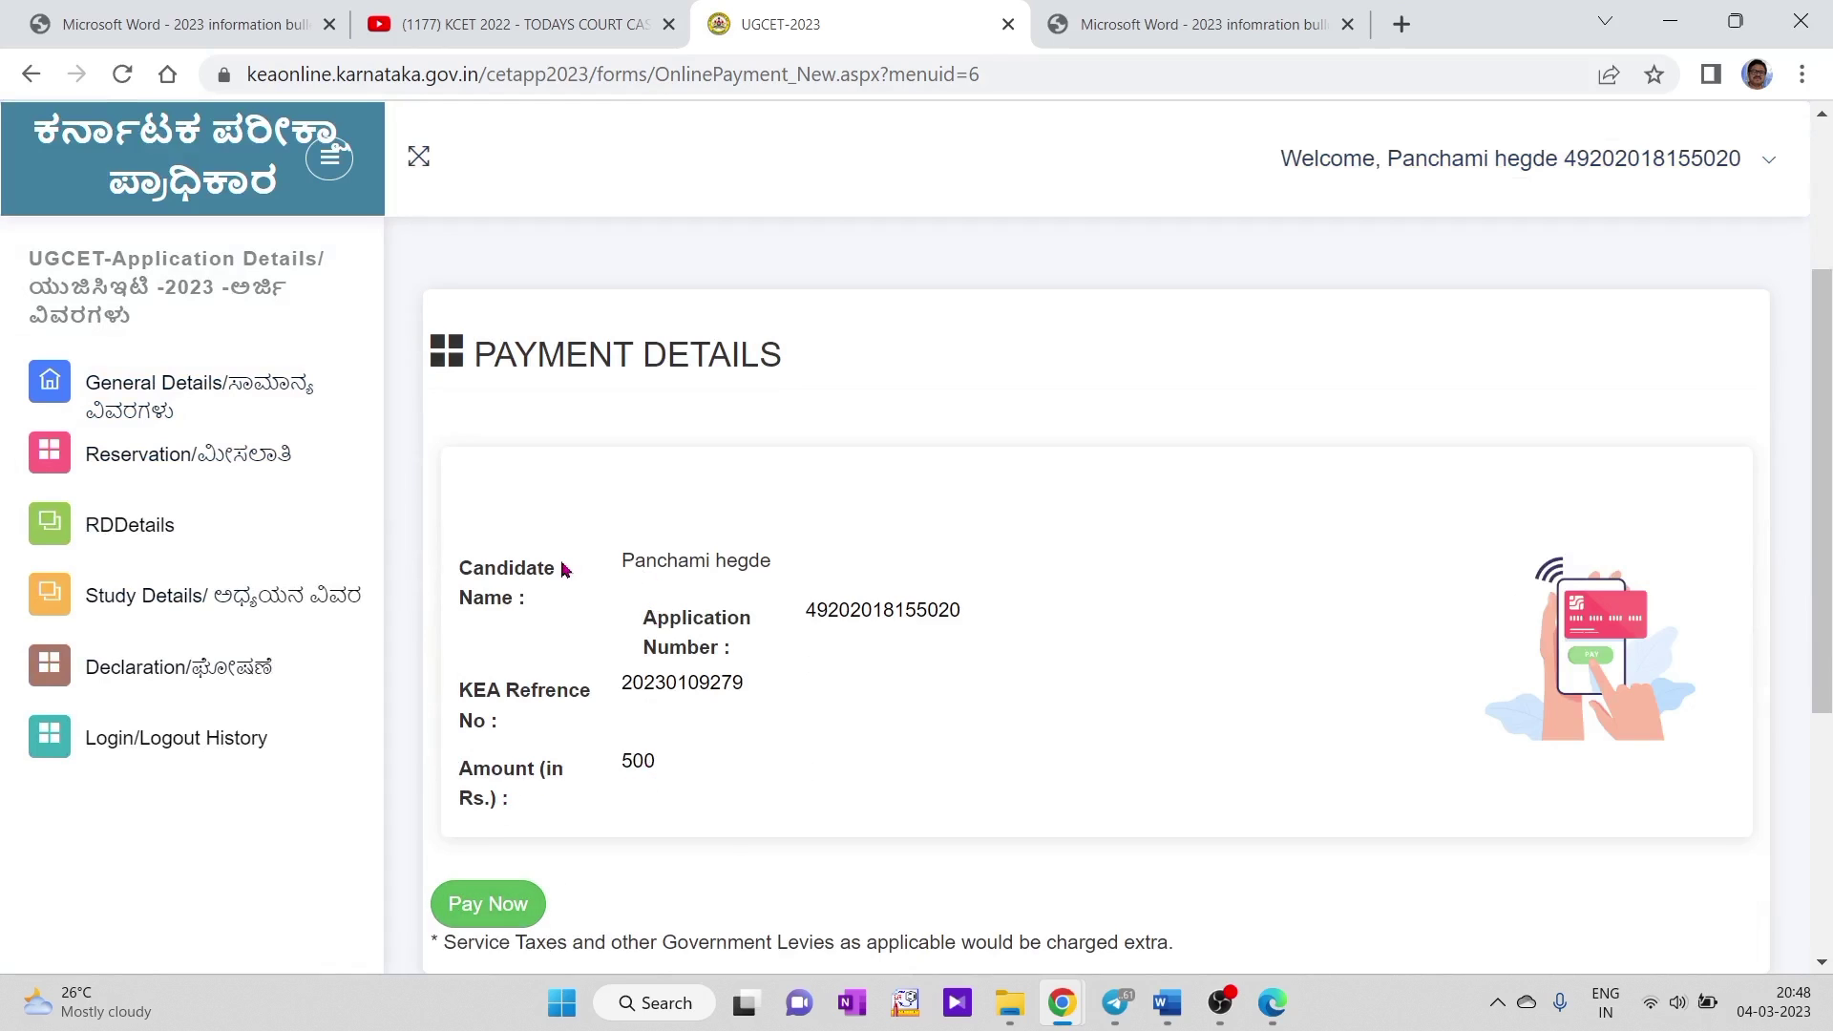
scroll(1038, 658, "down", 5)
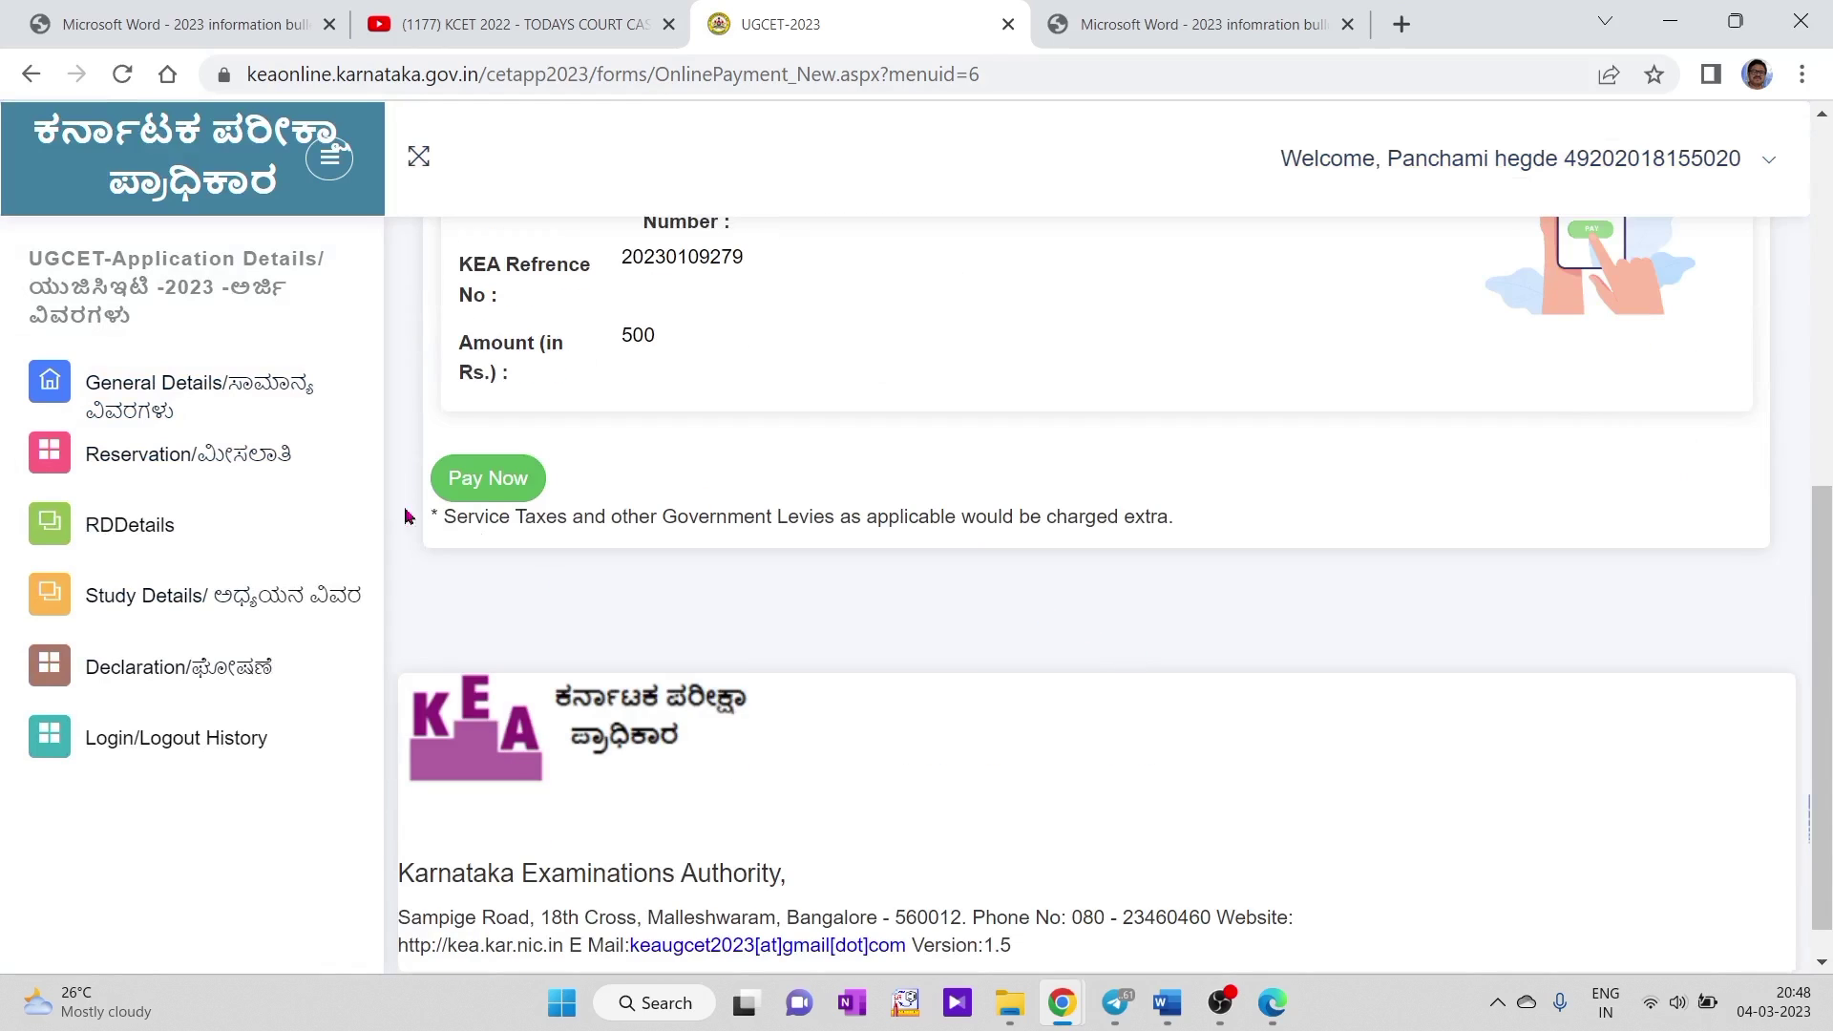
Pay the ₹500.00 fee by BHIM UPI QR with zero convenience fee, showing the scannable code.
left_click(501, 487)
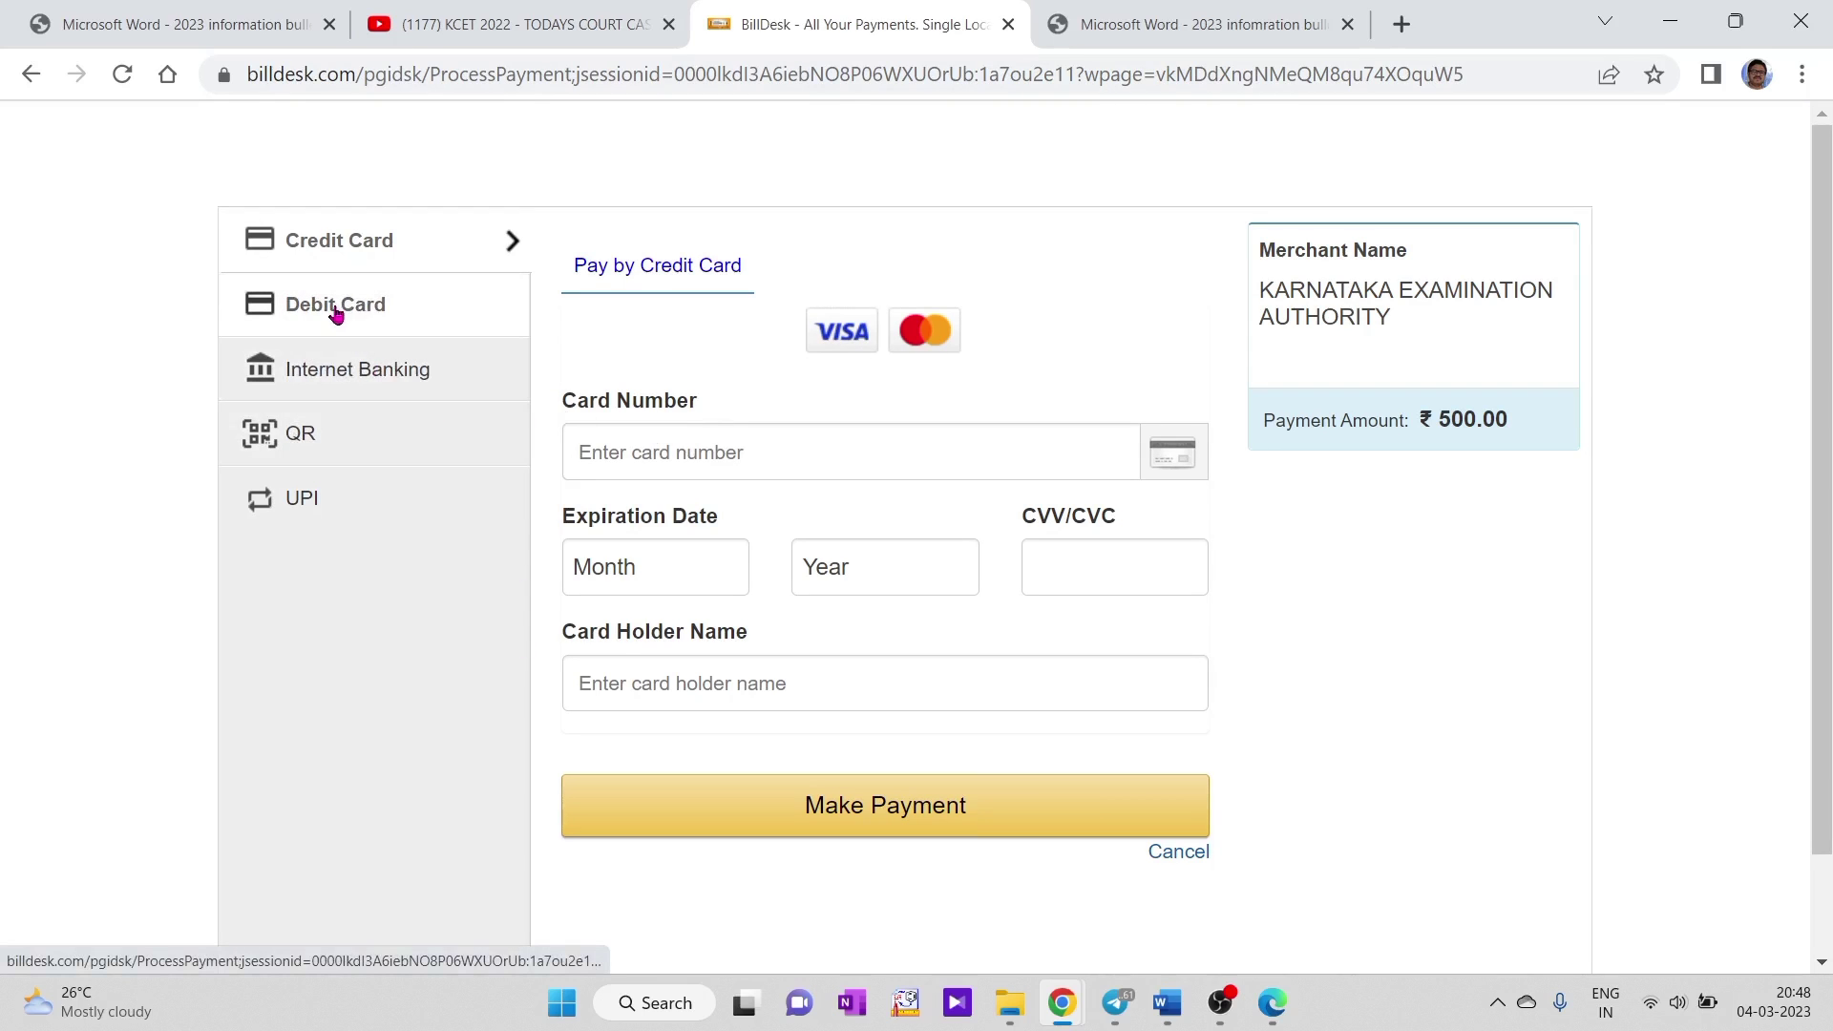
left_click(350, 454)
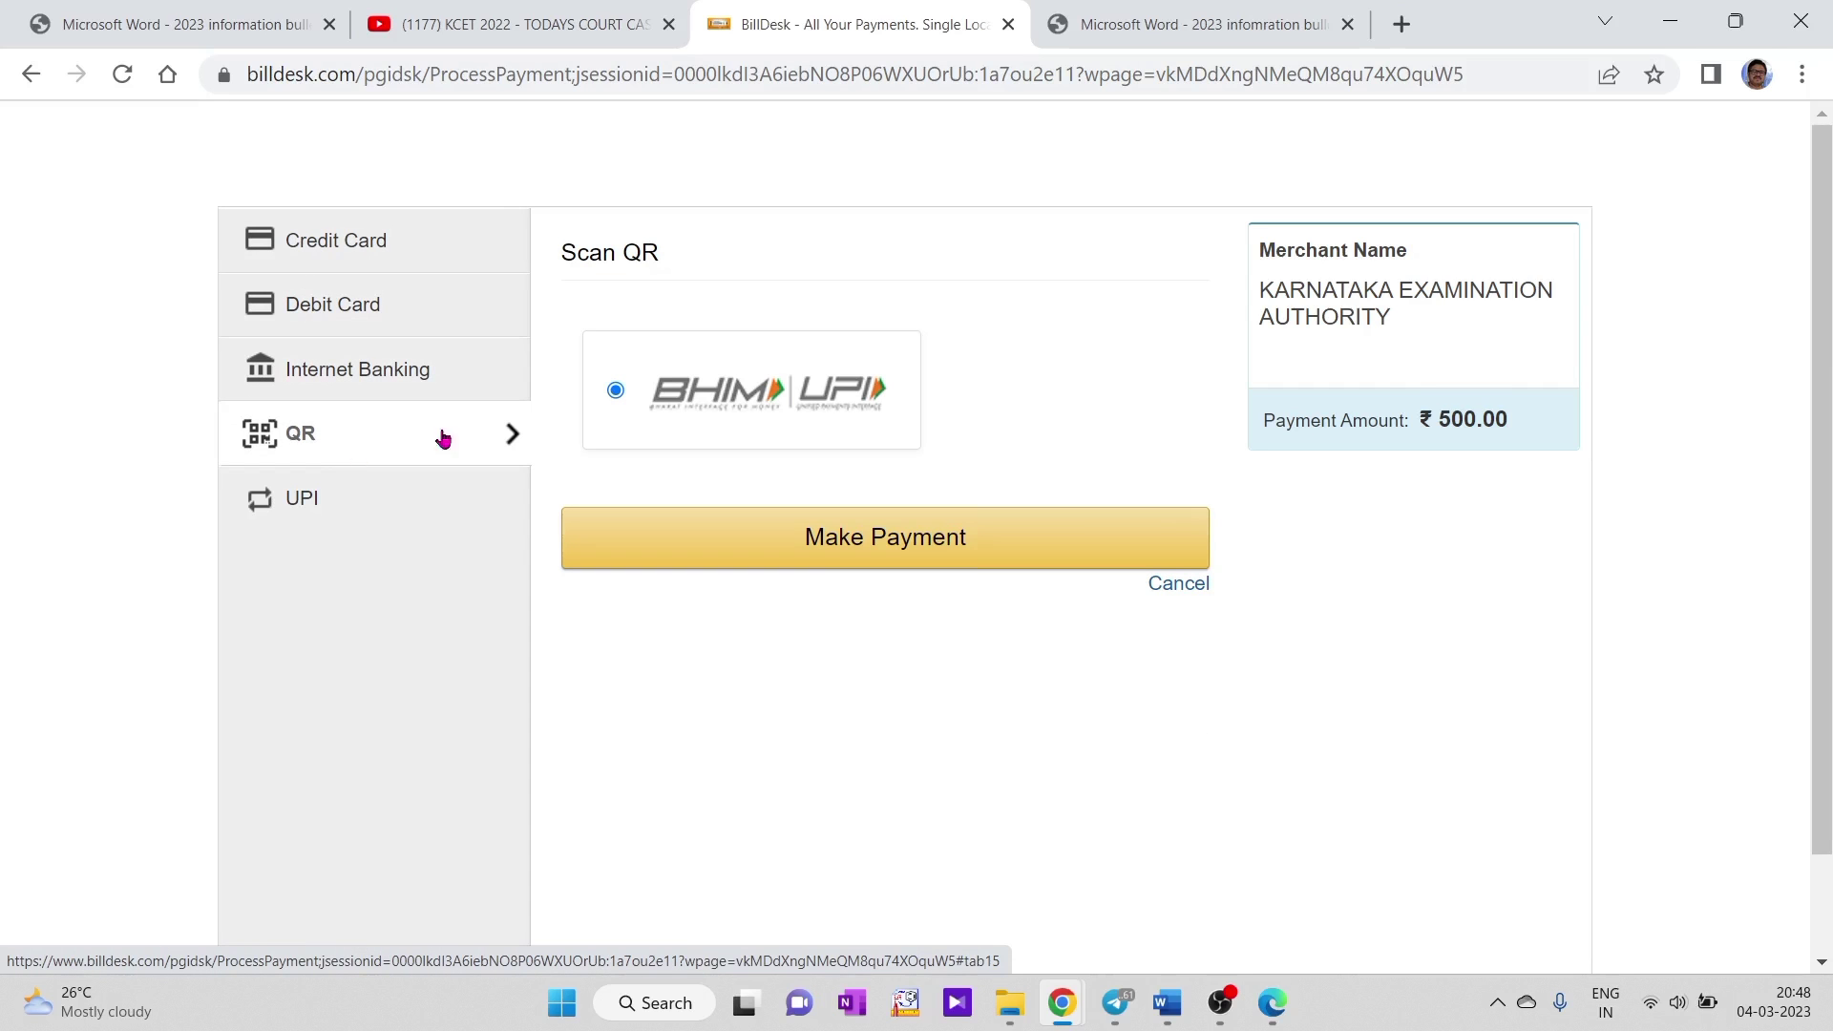
left_click(864, 546)
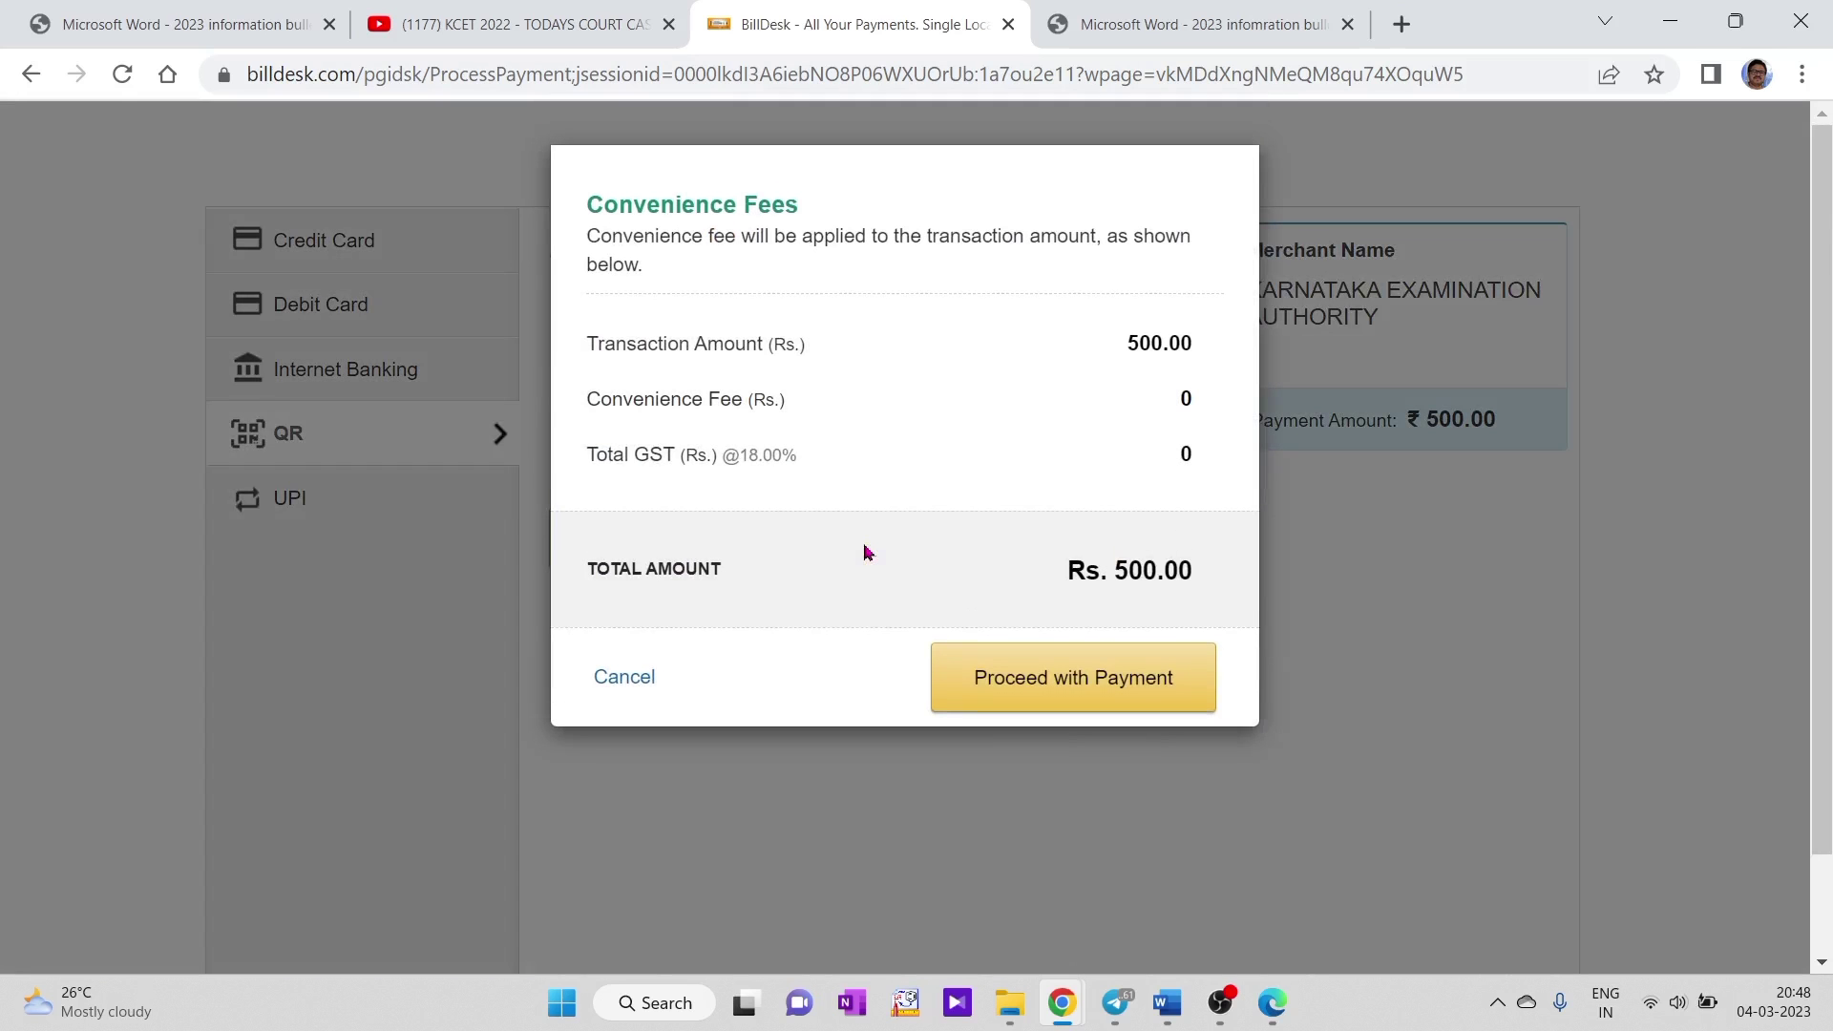
left_click(1061, 702)
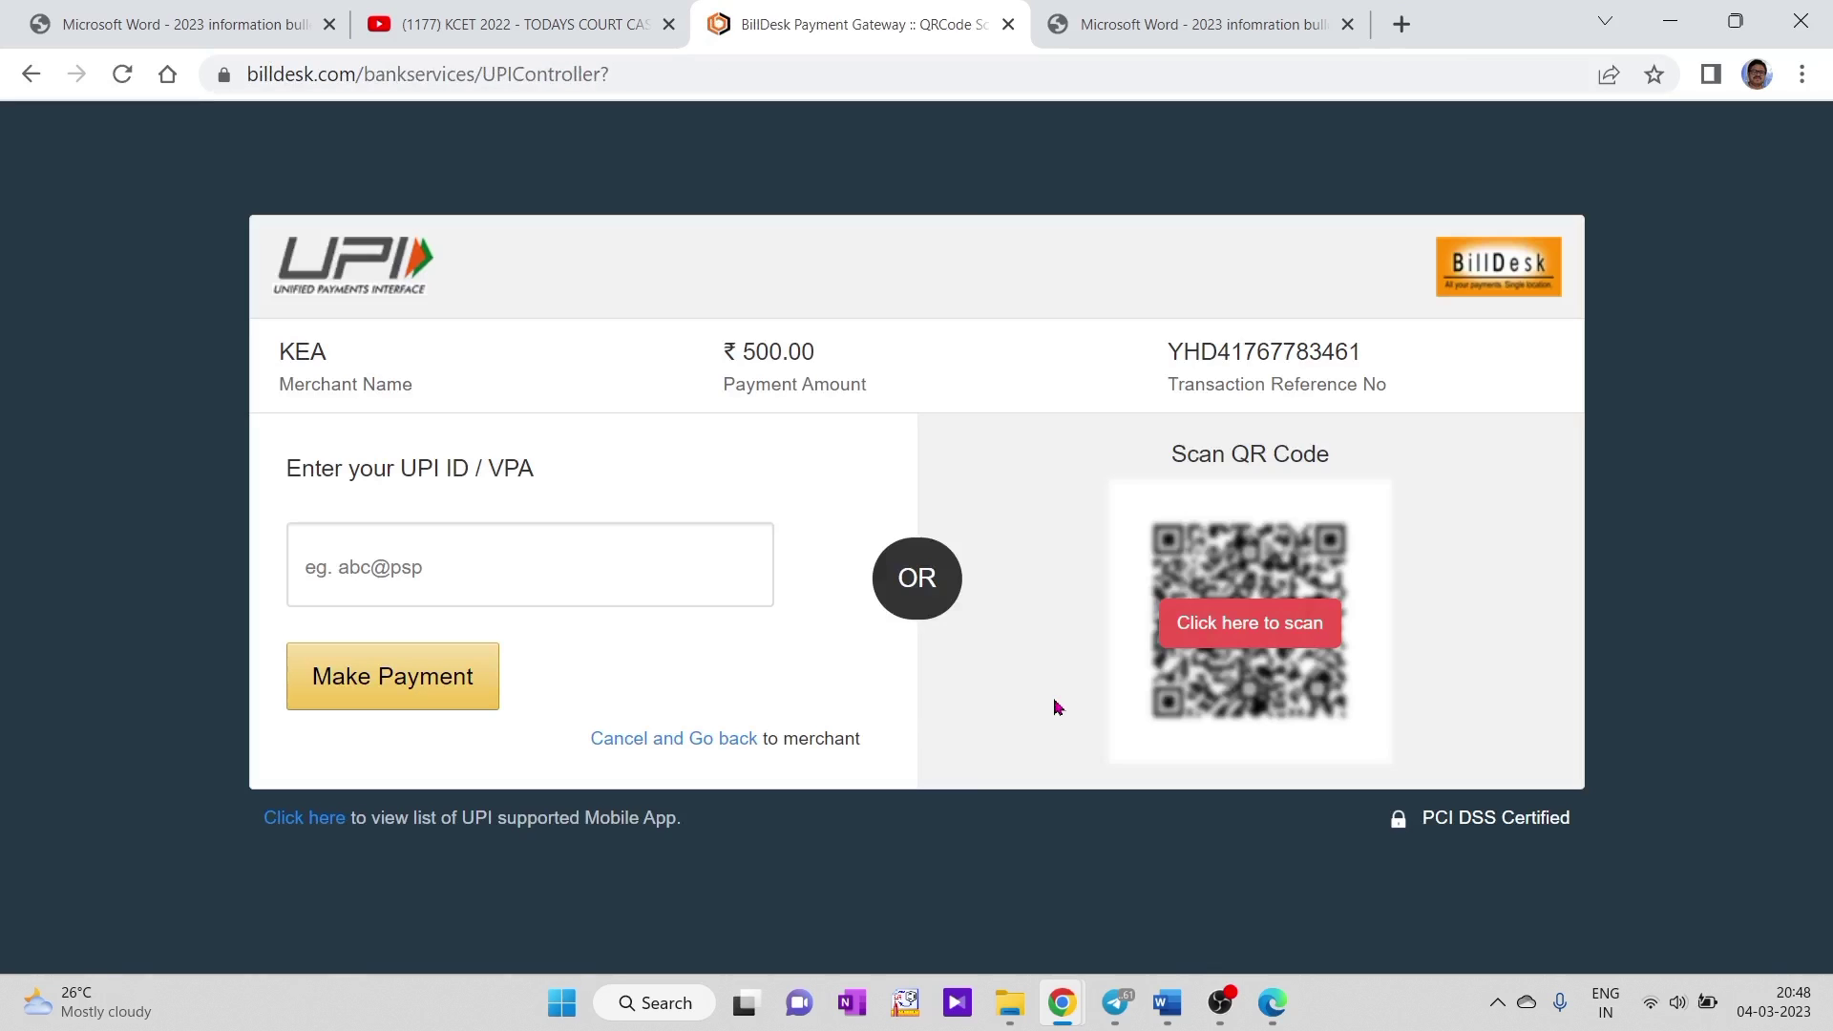
left_click(1270, 630)
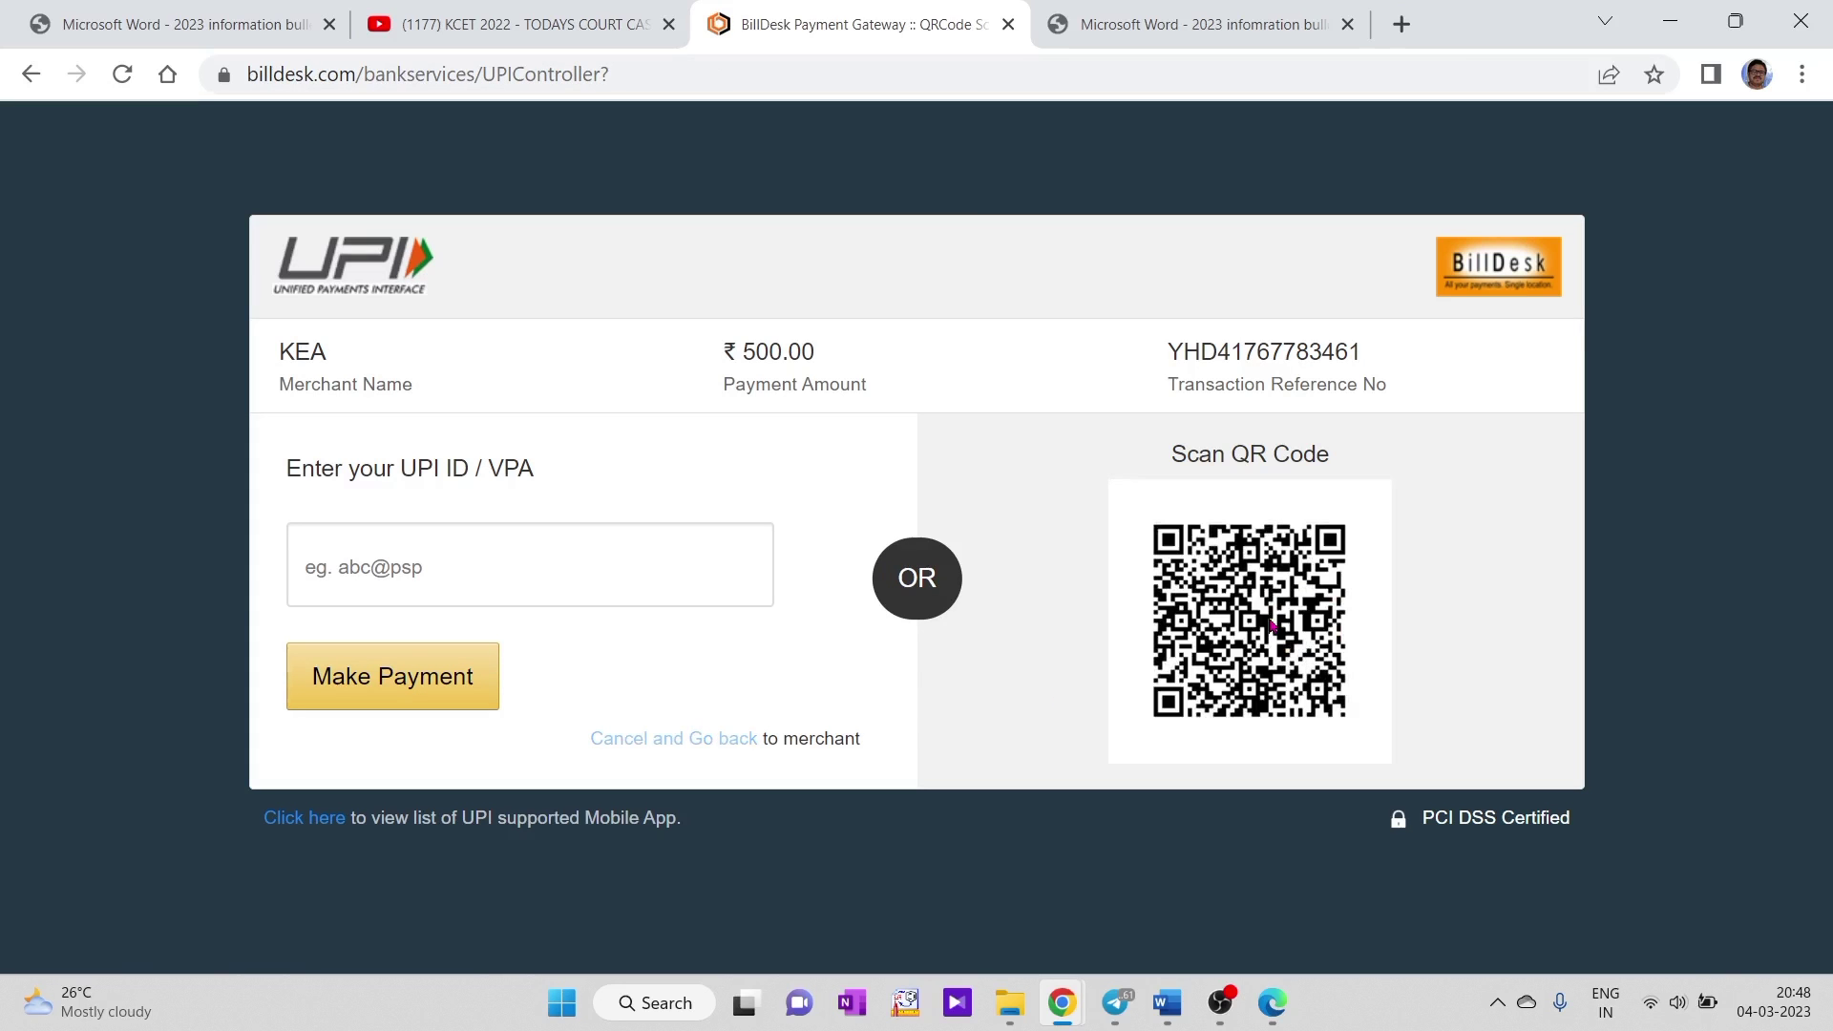